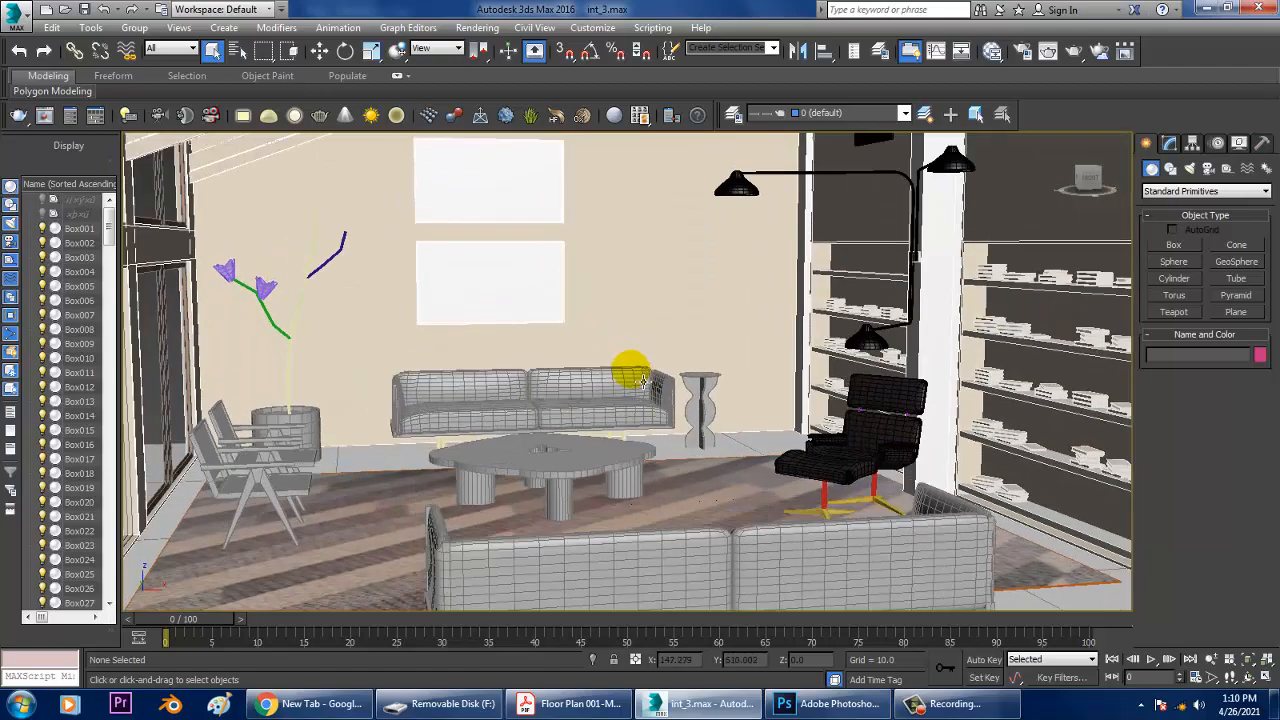
{"action": "scroll", "coordinate": [620, 357], "scroll_direction": "up", "scroll_amount": 7}
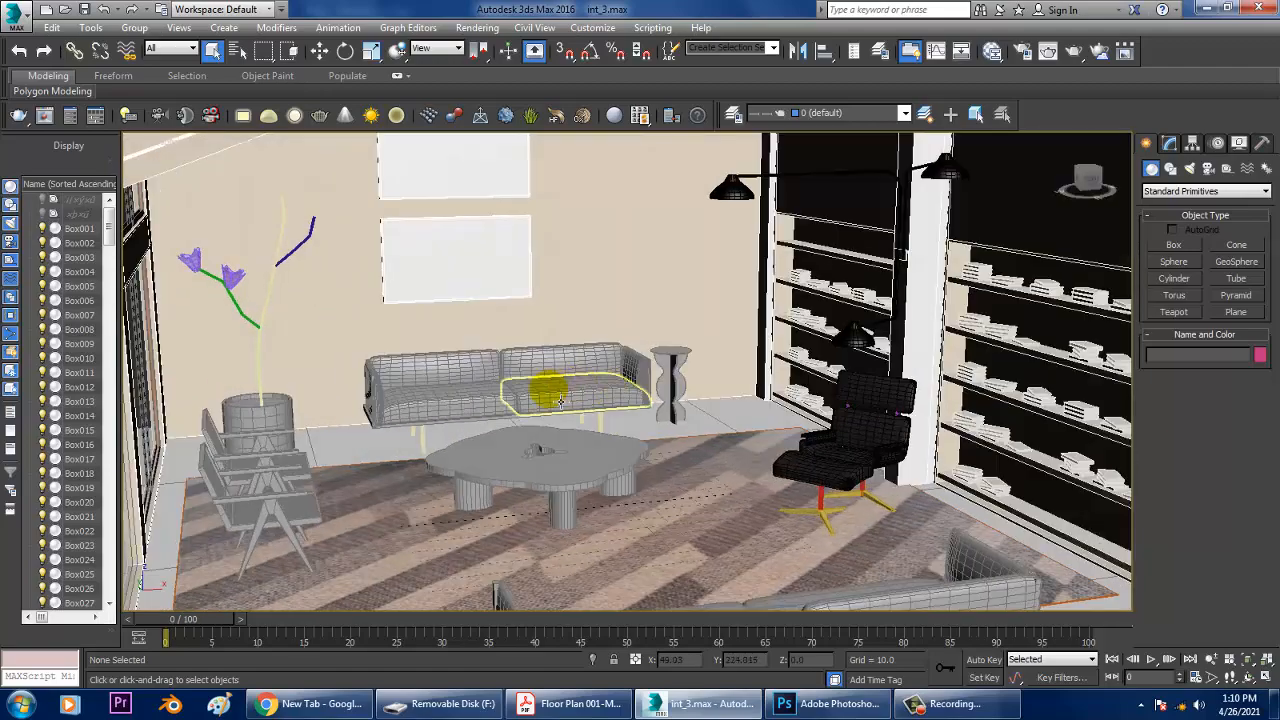
{"action": "left_click", "coordinate": [459, 404]}
{"action": "middle_click_drag", "start_coordinate": [459, 404], "coordinate": [700, 333], "text": "alt"}
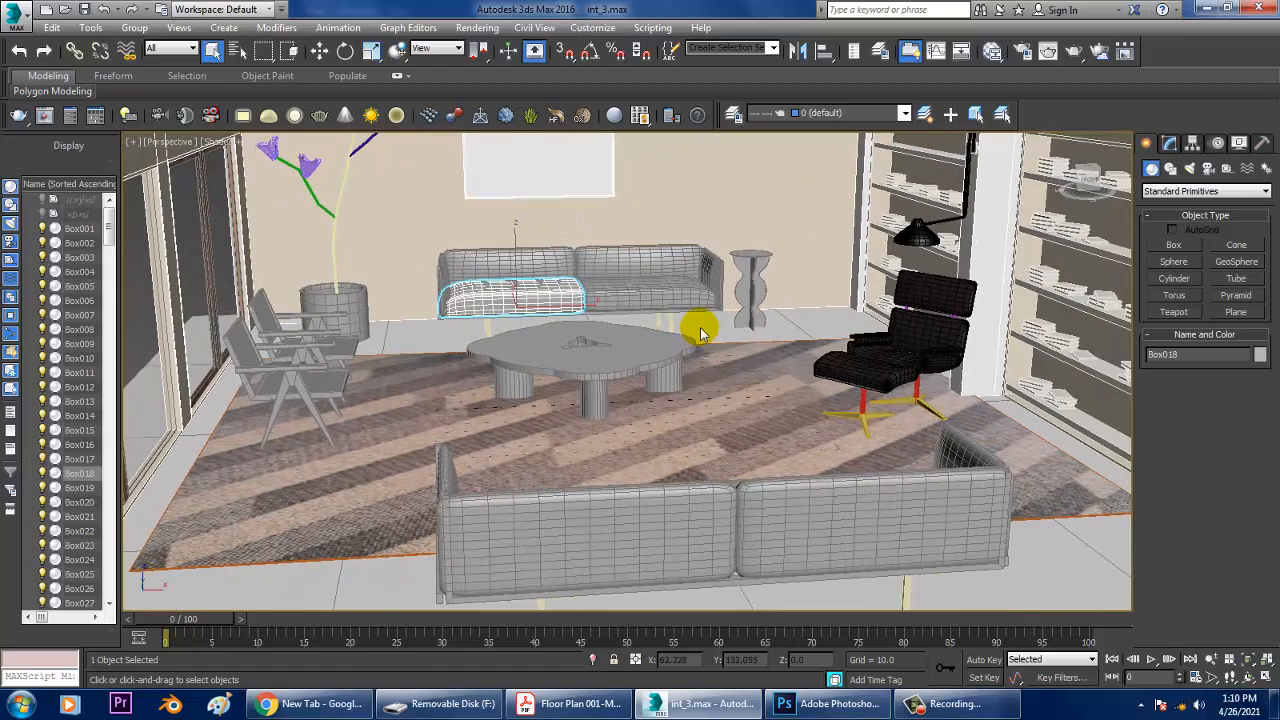
{"action": "left_click", "coordinate": [955, 365]}
{"action": "middle_click_drag", "start_coordinate": [955, 365], "coordinate": [652, 398], "text": "alt"}
Start viewing an image file and browse up from the WAP 5 Locomotive folder to the root of drive D.
{"action": "left_click", "coordinate": [477, 27]}
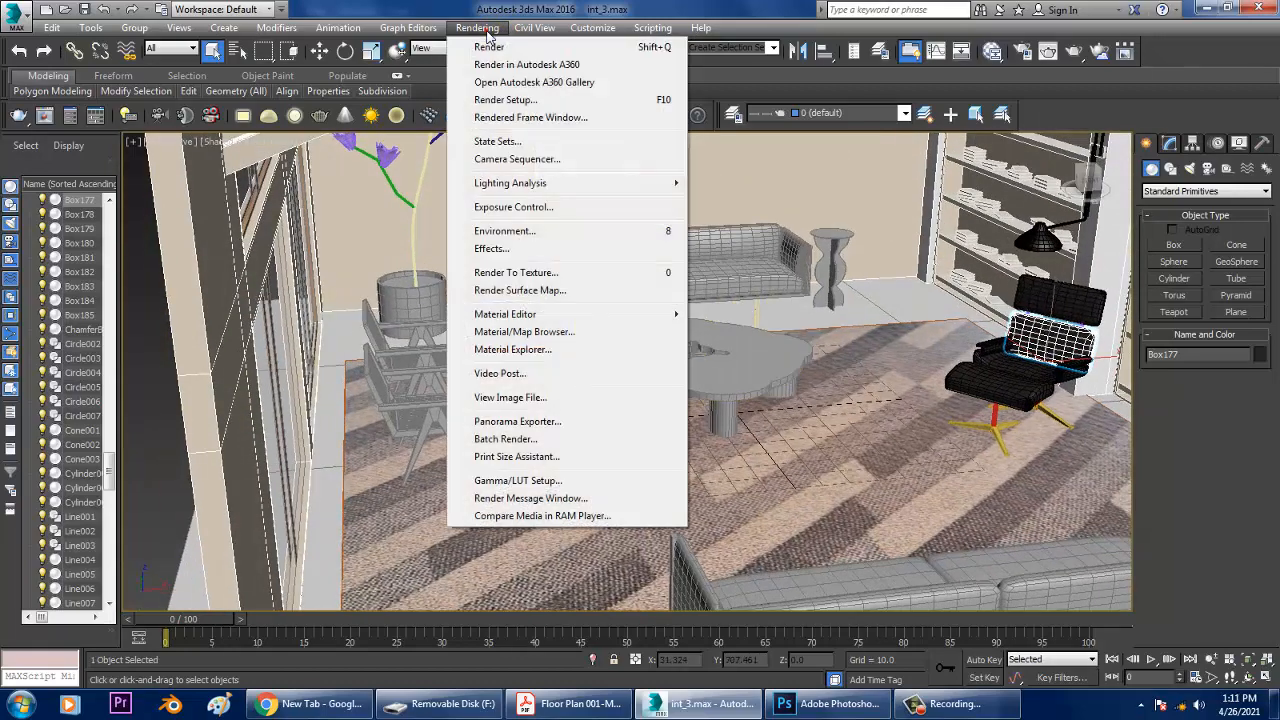
{"action": "left_click", "coordinate": [590, 396]}
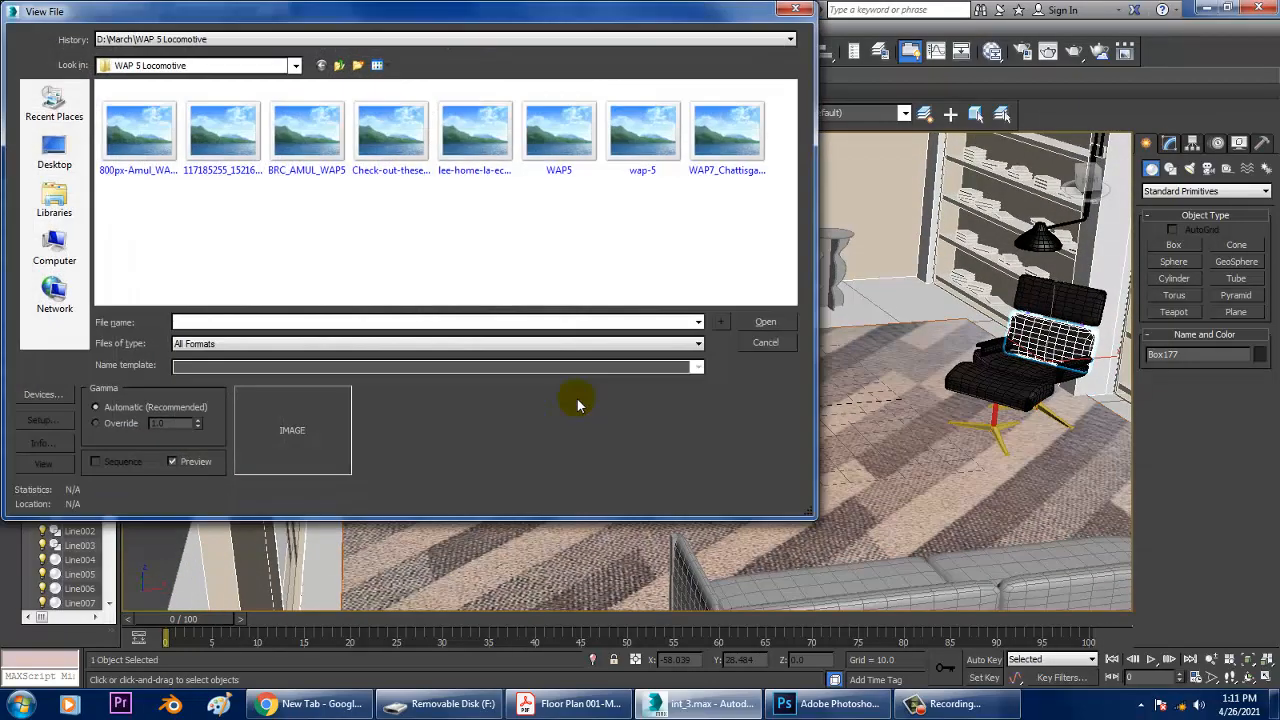
{"action": "left_click", "coordinate": [340, 65]}
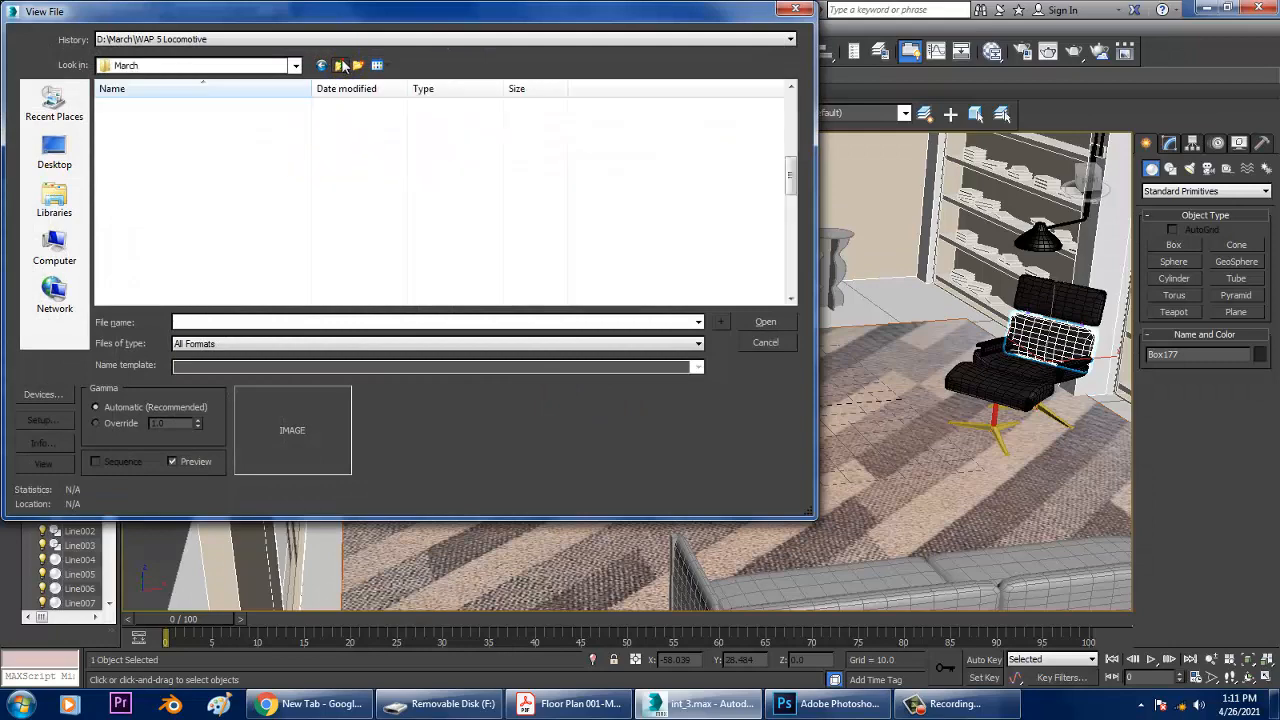
{"action": "left_click", "coordinate": [193, 186]}
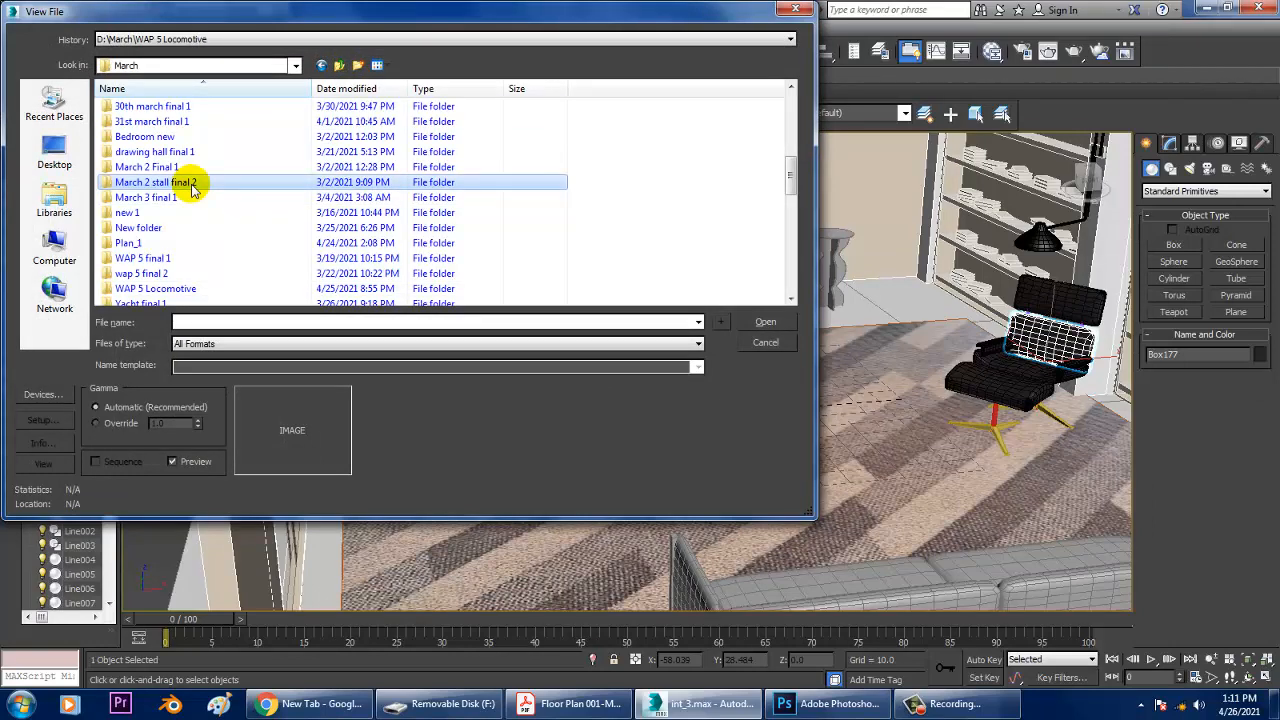
{"action": "left_click", "coordinate": [336, 63]}
{"action": "left_click", "coordinate": [197, 155]}
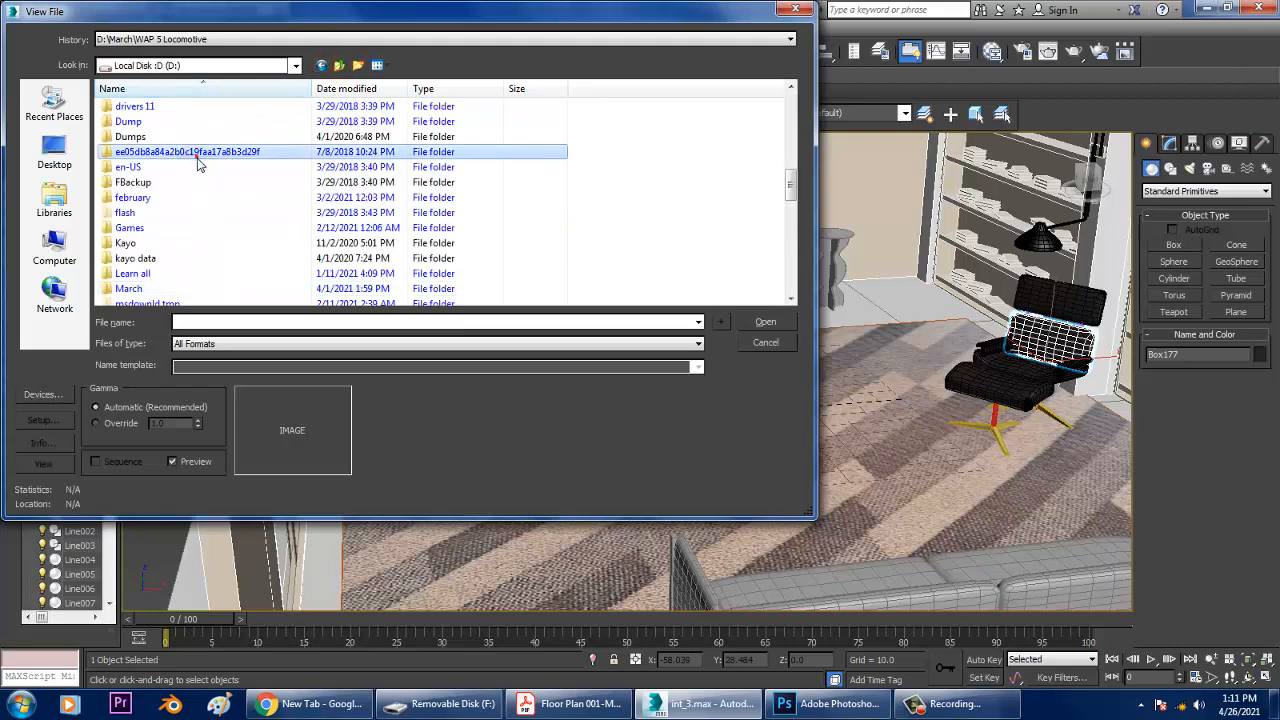
Open the reference image interior 1.jpg from April 2021\Interior new 1 and move its window aside so the sofa model can be seen.
{"action": "key", "text": "a"}
{"action": "key", "text": "a"}
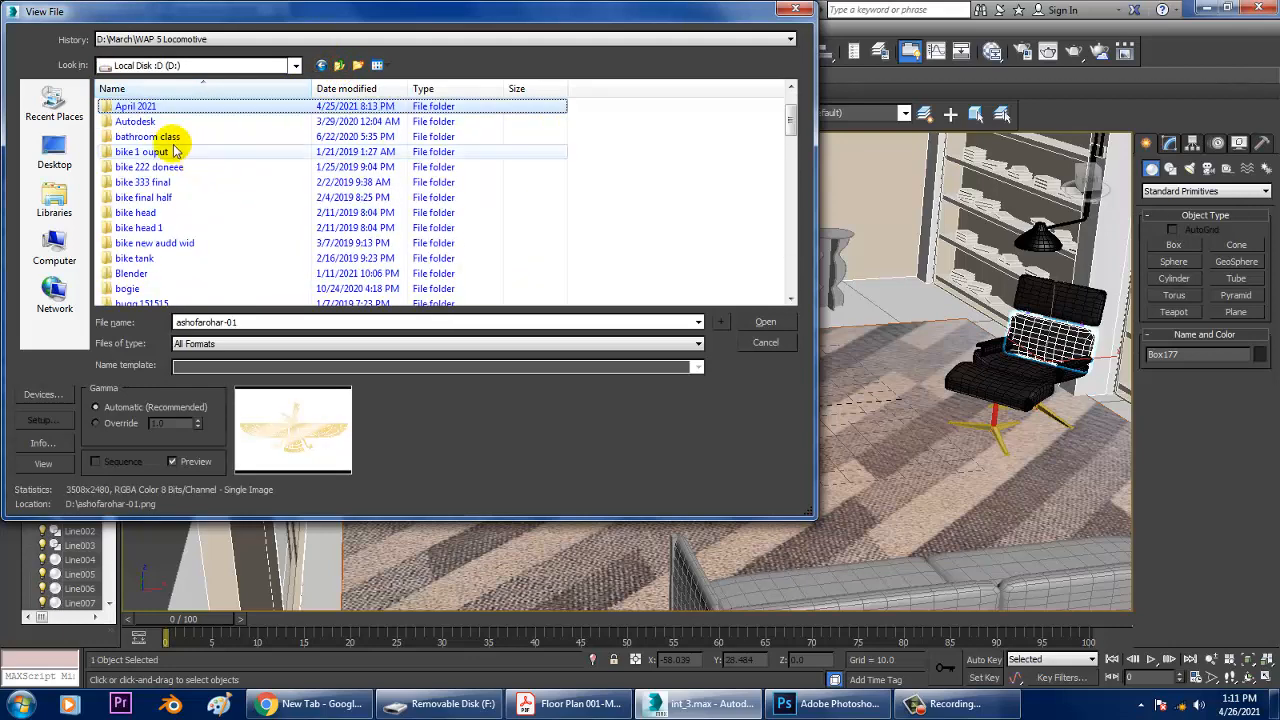
{"action": "double_click", "coordinate": [141, 107]}
{"action": "left_click", "coordinate": [234, 147]}
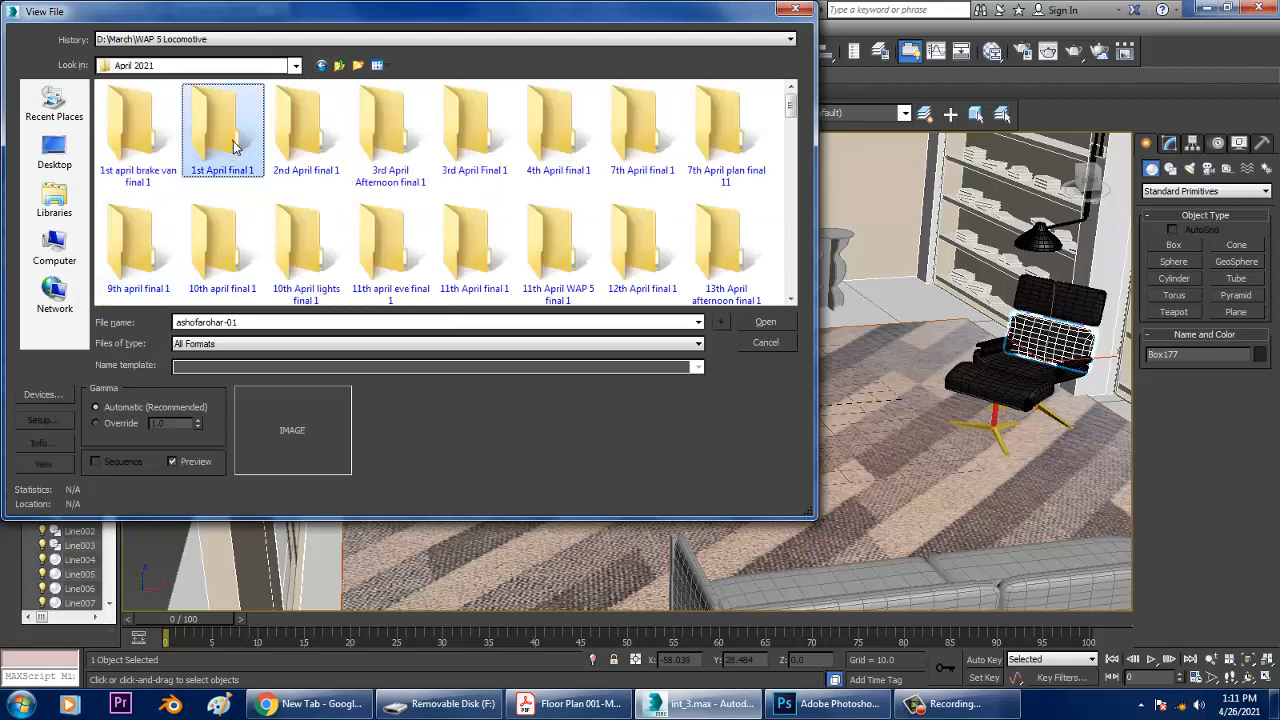
{"action": "key", "text": "i"}
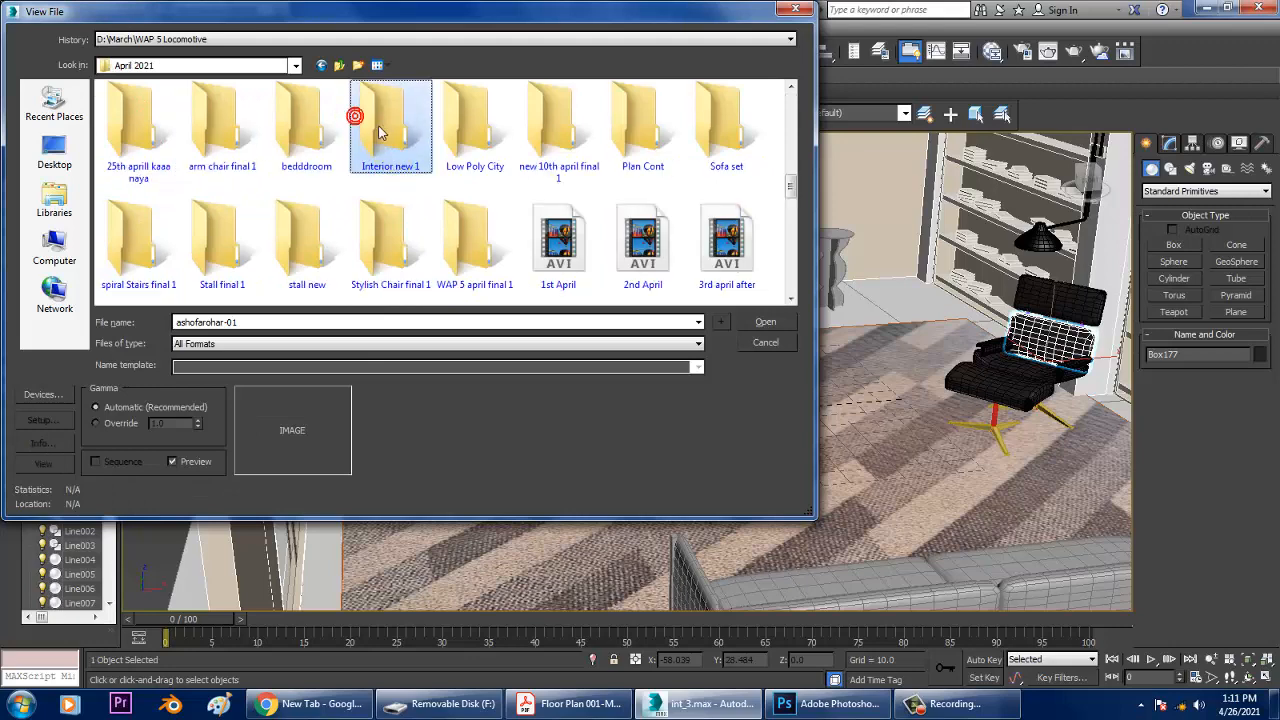
{"action": "double_click", "coordinate": [379, 130]}
{"action": "double_click", "coordinate": [222, 128]}
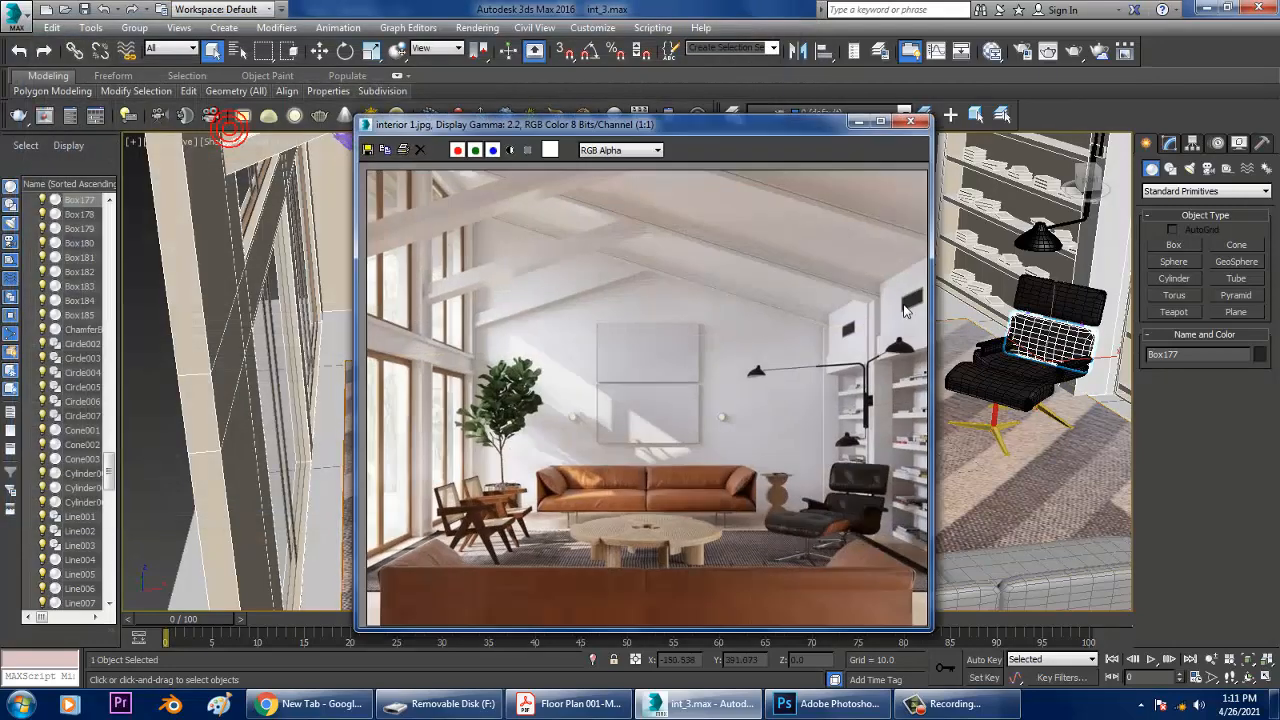
{"action": "left_click_drag", "start_coordinate": [700, 128], "coordinate": [316, 116]}
Select the left seat cushion of the sofa at the back wall and frame it closely for editing.
{"action": "middle_click_drag", "start_coordinate": [678, 330], "coordinate": [890, 352]}
{"action": "left_click", "coordinate": [713, 316]}
{"action": "key", "text": "z"}
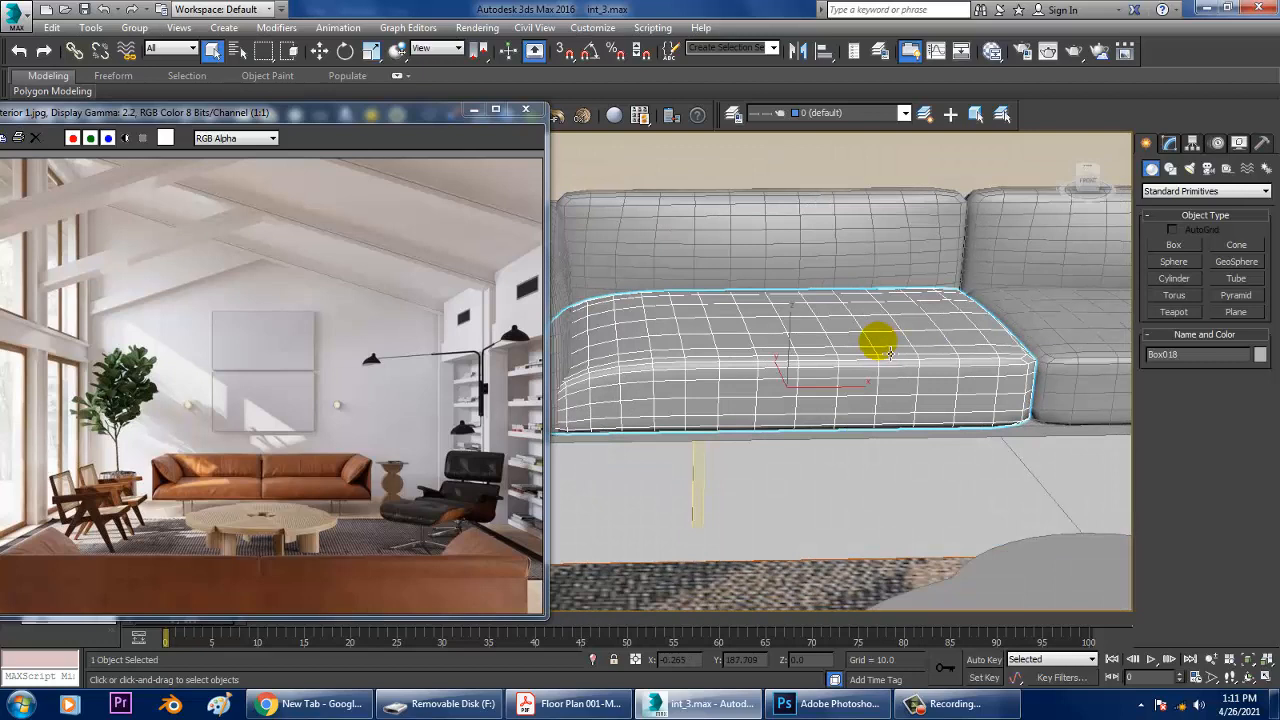
{"action": "key", "text": "w"}
{"action": "right_click", "coordinate": [876, 338]}
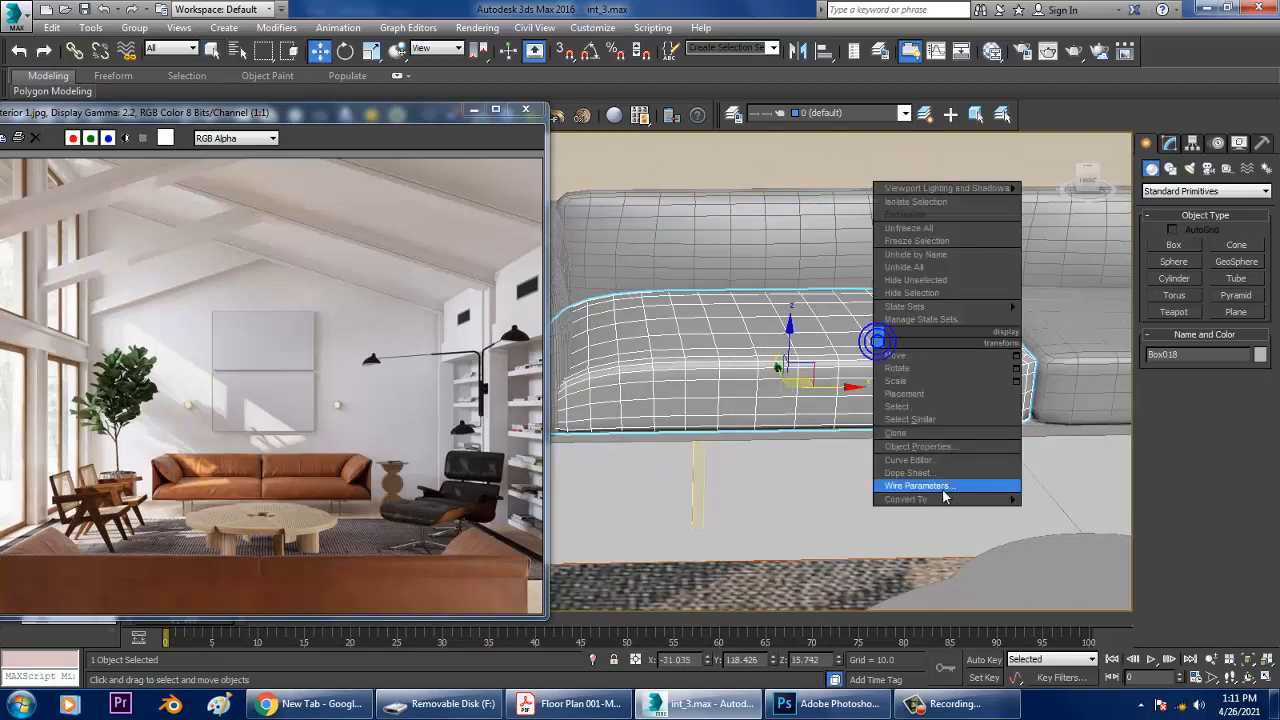
{"action": "mouse_move", "coordinate": [957, 500]}
{"action": "left_click", "coordinate": [1050, 352]}
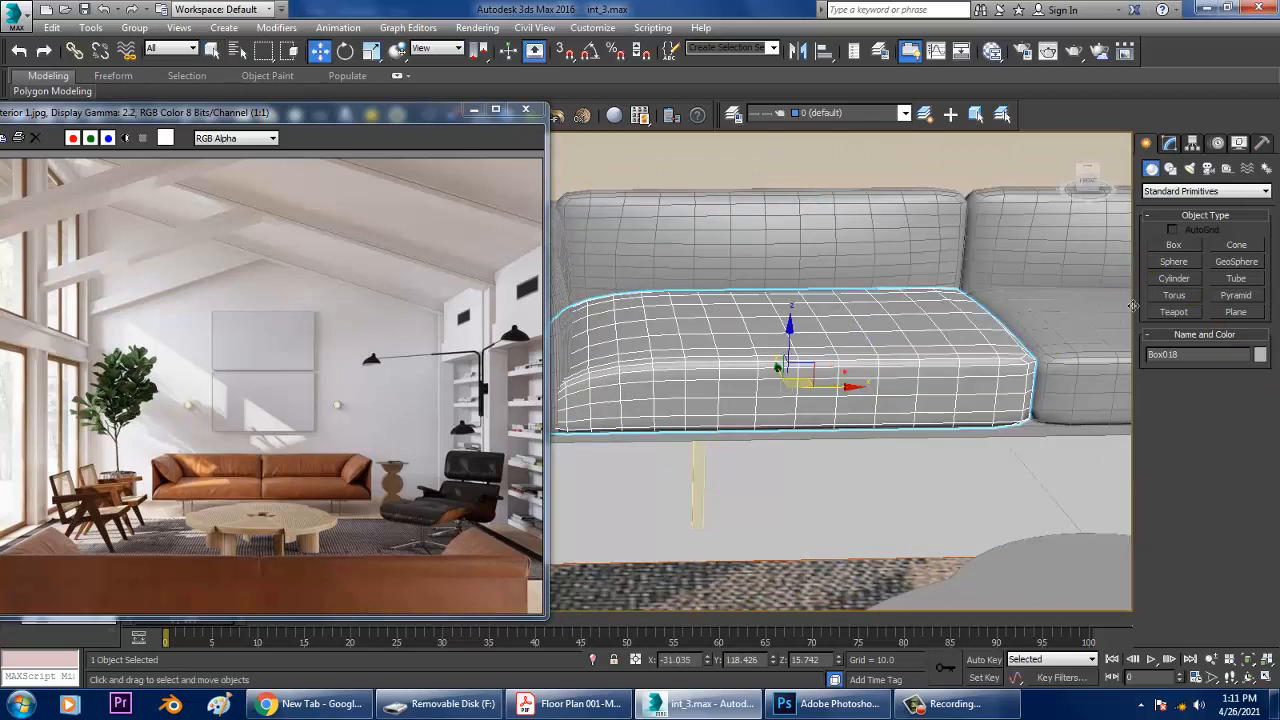
Compare the seat cushion's mesh with its TurboSmooth modifier switched off and on.
{"action": "left_click", "coordinate": [1169, 143]}
{"action": "left_click", "coordinate": [1155, 208]}
{"action": "left_click", "coordinate": [903, 347]}
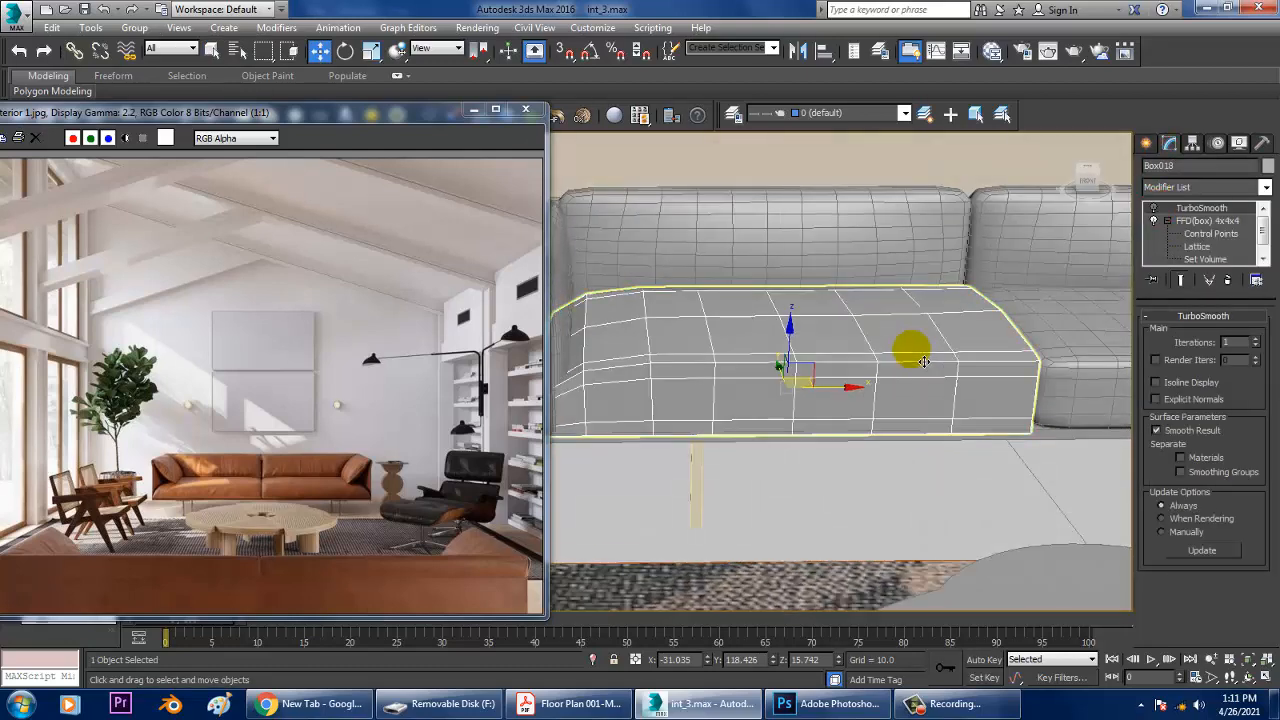
{"action": "left_click", "coordinate": [1153, 207]}
Convert the seat cushion to an Editable Poly and isolate it from the rest of the room.
{"action": "right_click", "coordinate": [857, 341]}
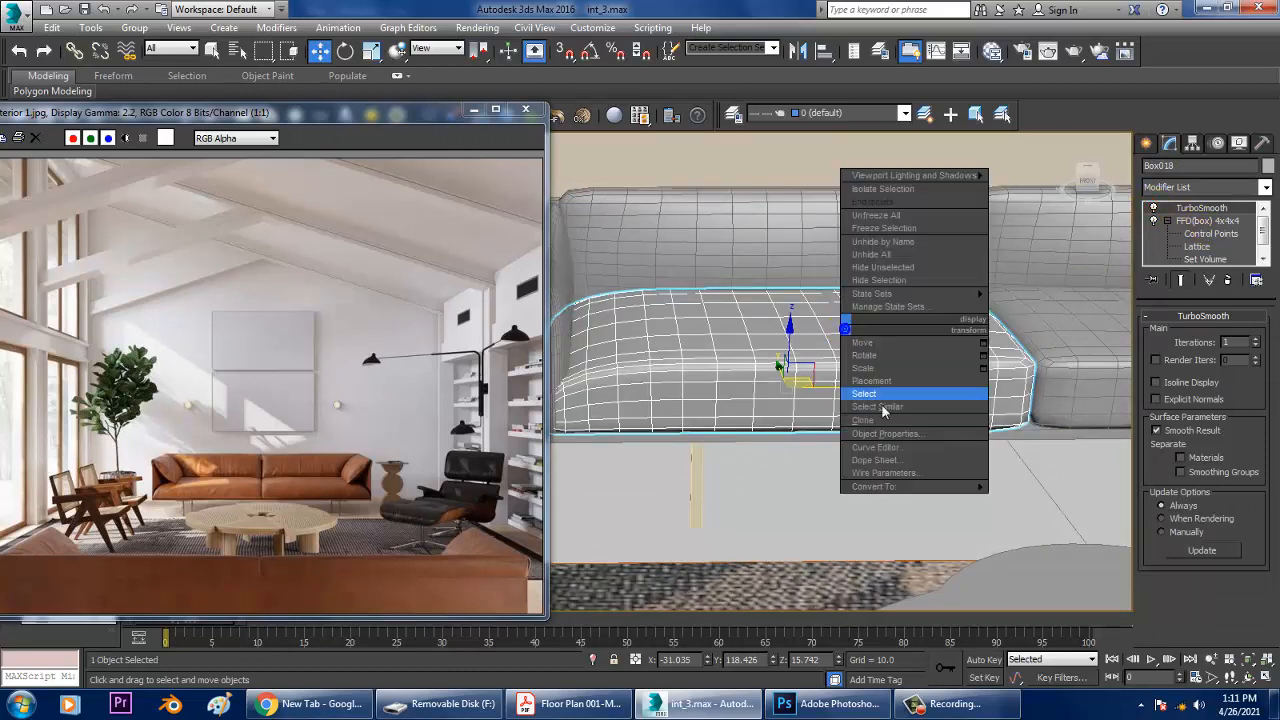
{"action": "mouse_move", "coordinate": [975, 490]}
{"action": "left_click", "coordinate": [1085, 493]}
{"action": "left_click", "coordinate": [877, 387]}
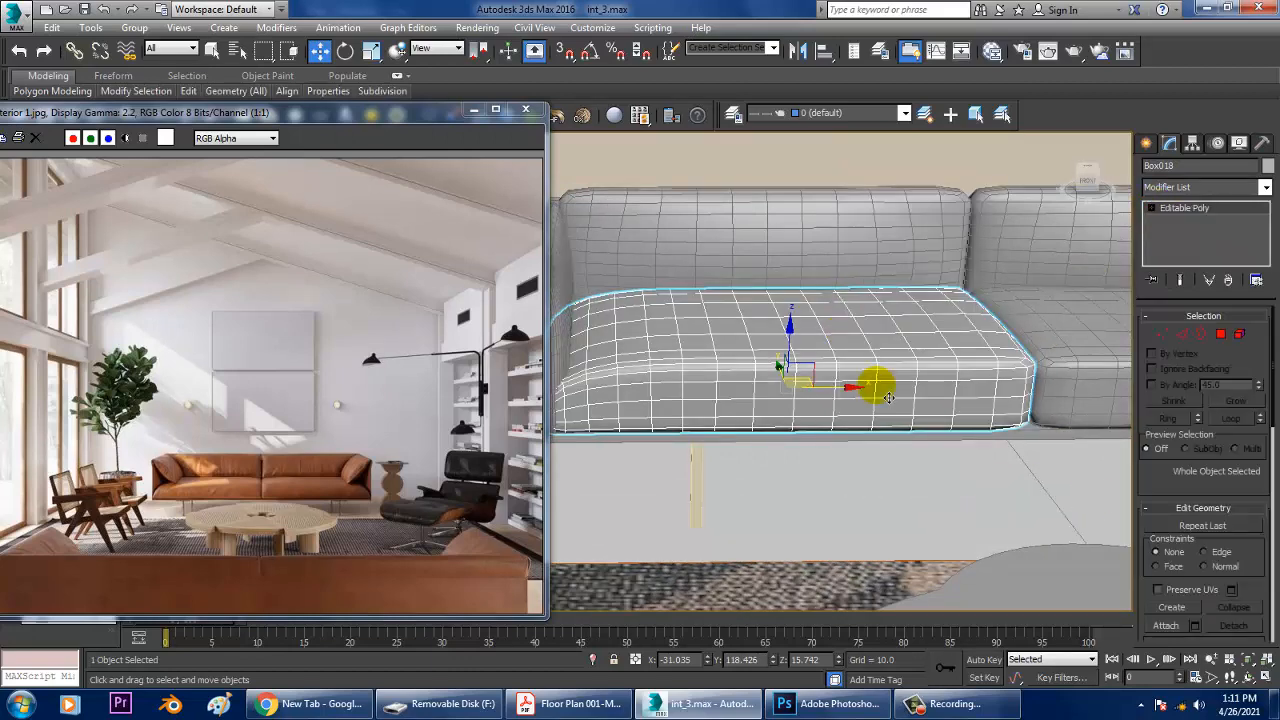
{"action": "key", "text": "alt+q"}
{"action": "middle_click_drag", "start_coordinate": [823, 337], "coordinate": [930, 312], "text": "alt"}
{"action": "left_click", "coordinate": [820, 378]}
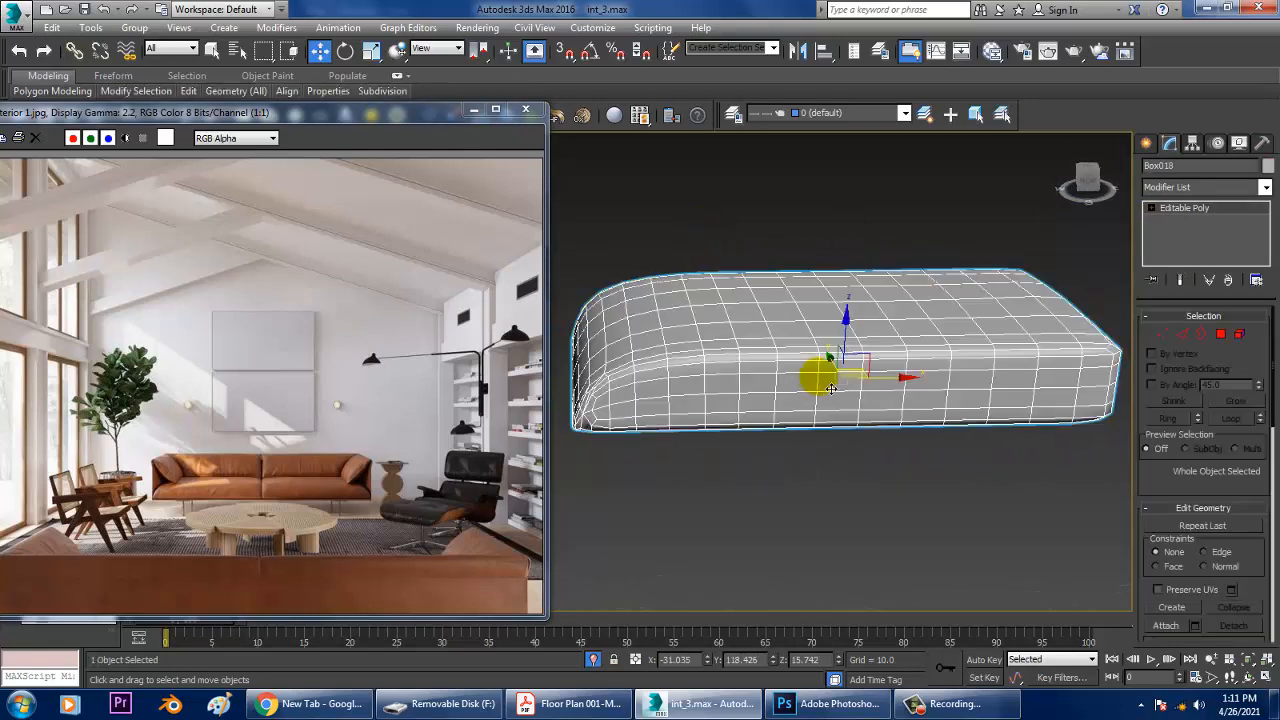
{"action": "middle_click_drag", "start_coordinate": [1041, 325], "coordinate": [937, 363], "text": "alt"}
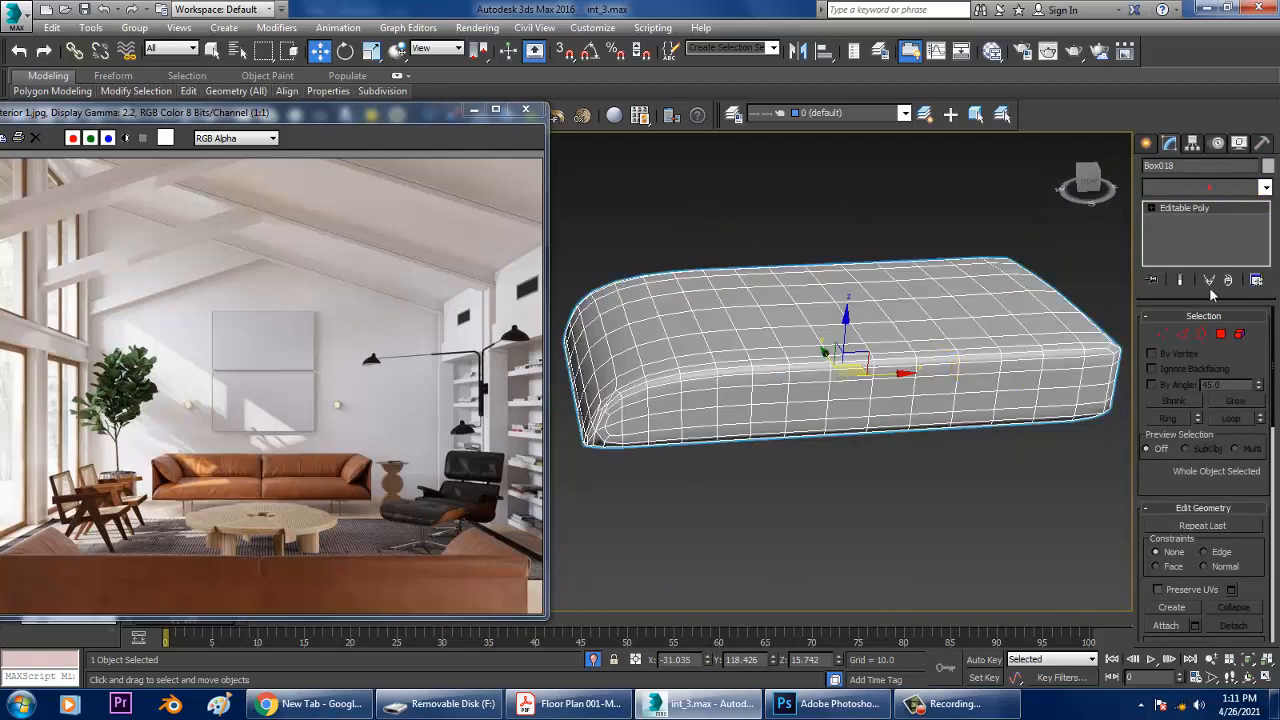
Add an Unwrap UVW modifier to the seat cushion and enter its Polygon sub-object level.
{"action": "left_click", "coordinate": [1210, 187]}
{"action": "key", "text": "u"}
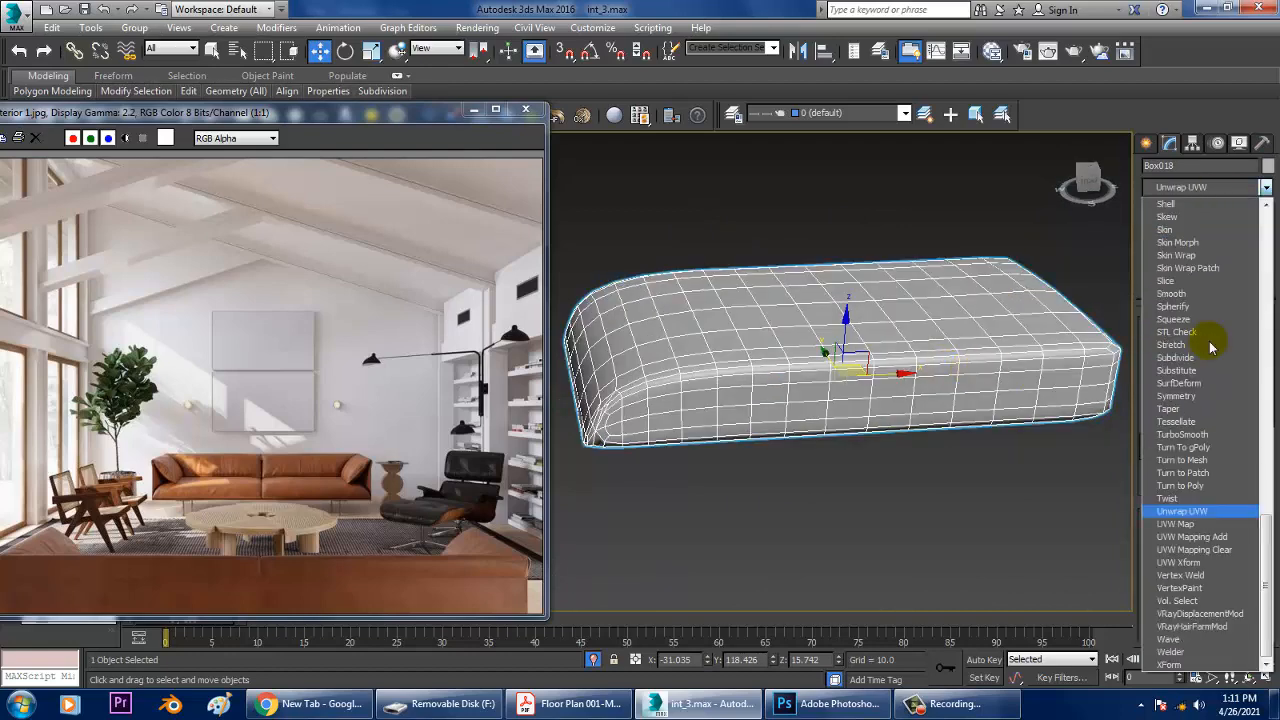
{"action": "left_click", "coordinate": [1225, 511]}
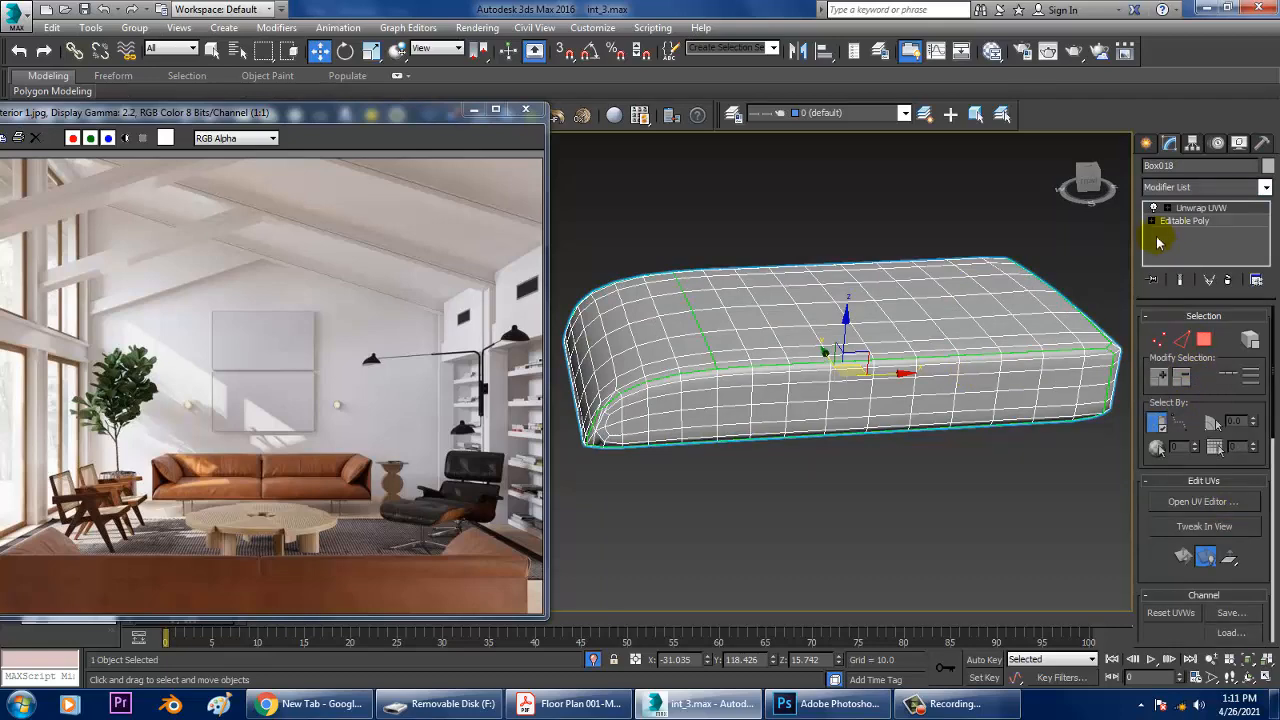
{"action": "left_click", "coordinate": [1153, 208]}
{"action": "left_click", "coordinate": [1198, 246]}
Select the cushion's upper polygons with a selection window in the top view.
{"action": "key", "text": "alt+w"}
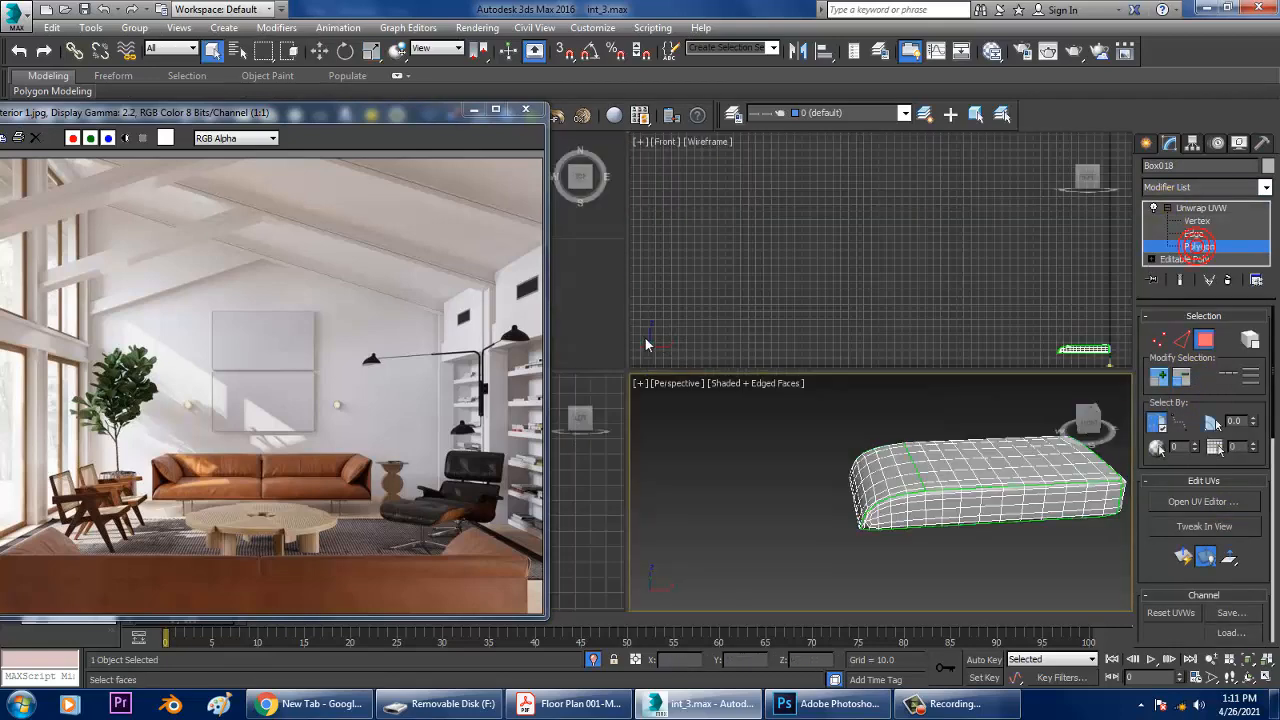
{"action": "key", "text": "alt+w"}
{"action": "scroll", "coordinate": [823, 354], "scroll_direction": "down", "scroll_amount": 2}
{"action": "scroll", "coordinate": [823, 354], "scroll_direction": "up", "scroll_amount": 4}
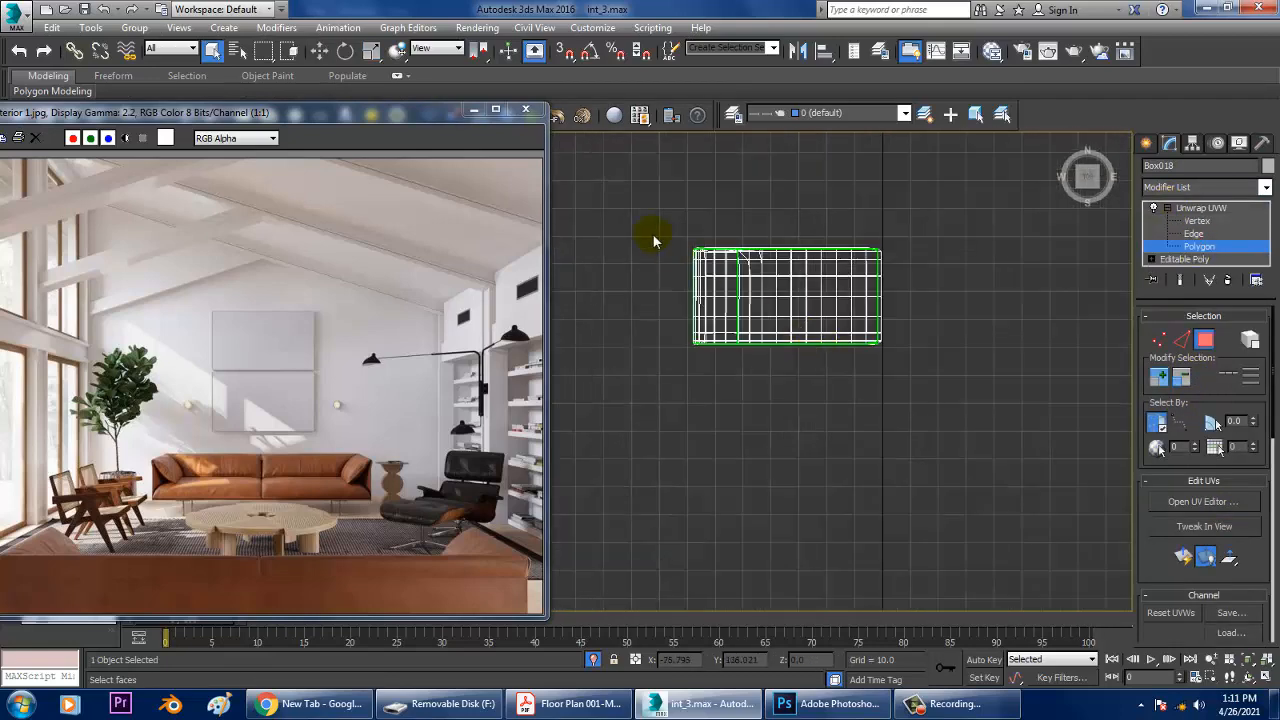
{"action": "left_click_drag", "start_coordinate": [1015, 438], "coordinate": [857, 372]}
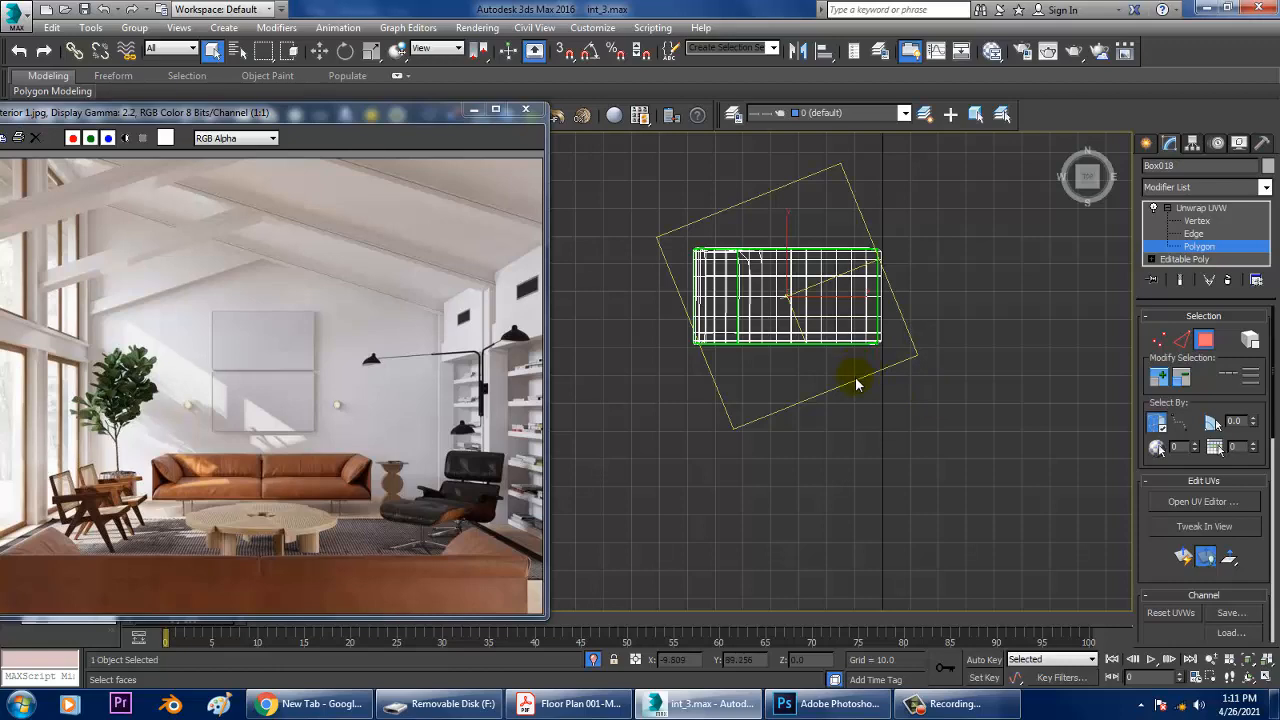
{"action": "key", "text": "alt+w"}
{"action": "key", "text": "alt+w"}
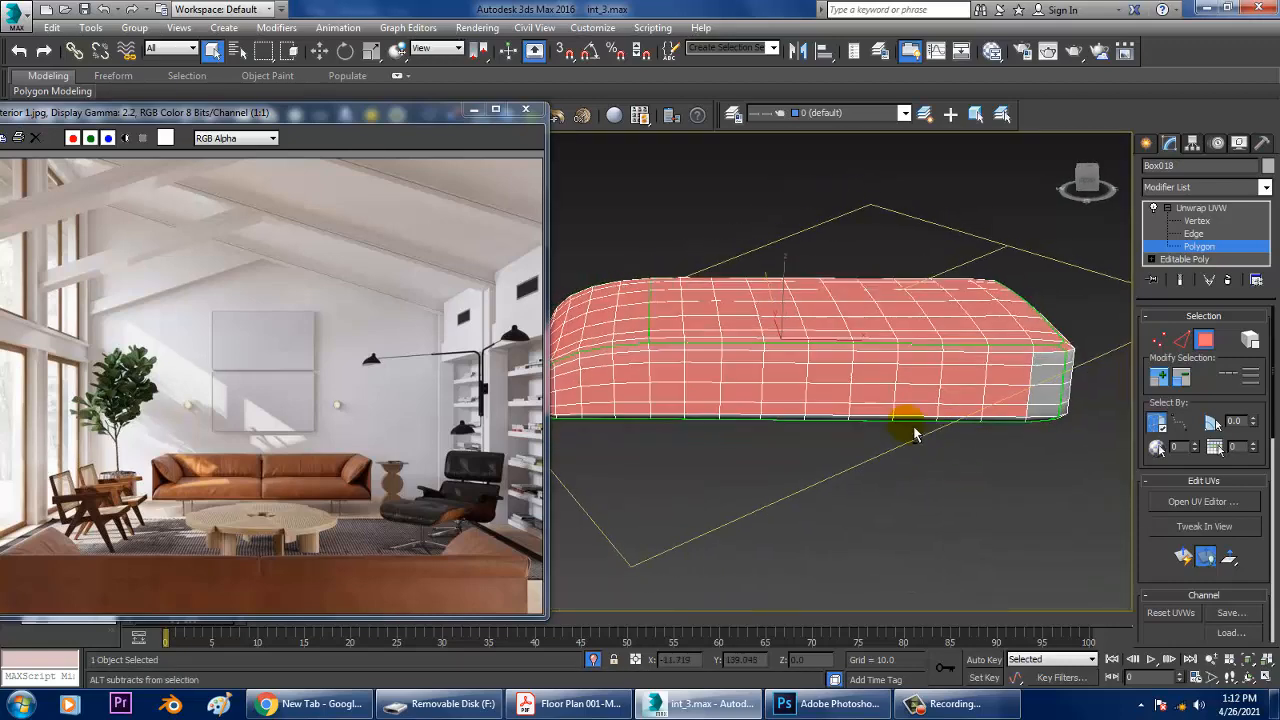
Subtract the cushion's side polygons below the top surface from the selection in the front view.
{"action": "middle_click_drag", "start_coordinate": [909, 423], "coordinate": [950, 418]}
{"action": "key", "text": "f"}
{"action": "middle_click_drag", "start_coordinate": [958, 250], "coordinate": [880, 170]}
{"action": "scroll", "coordinate": [925, 318], "scroll_direction": "up", "scroll_amount": 4}
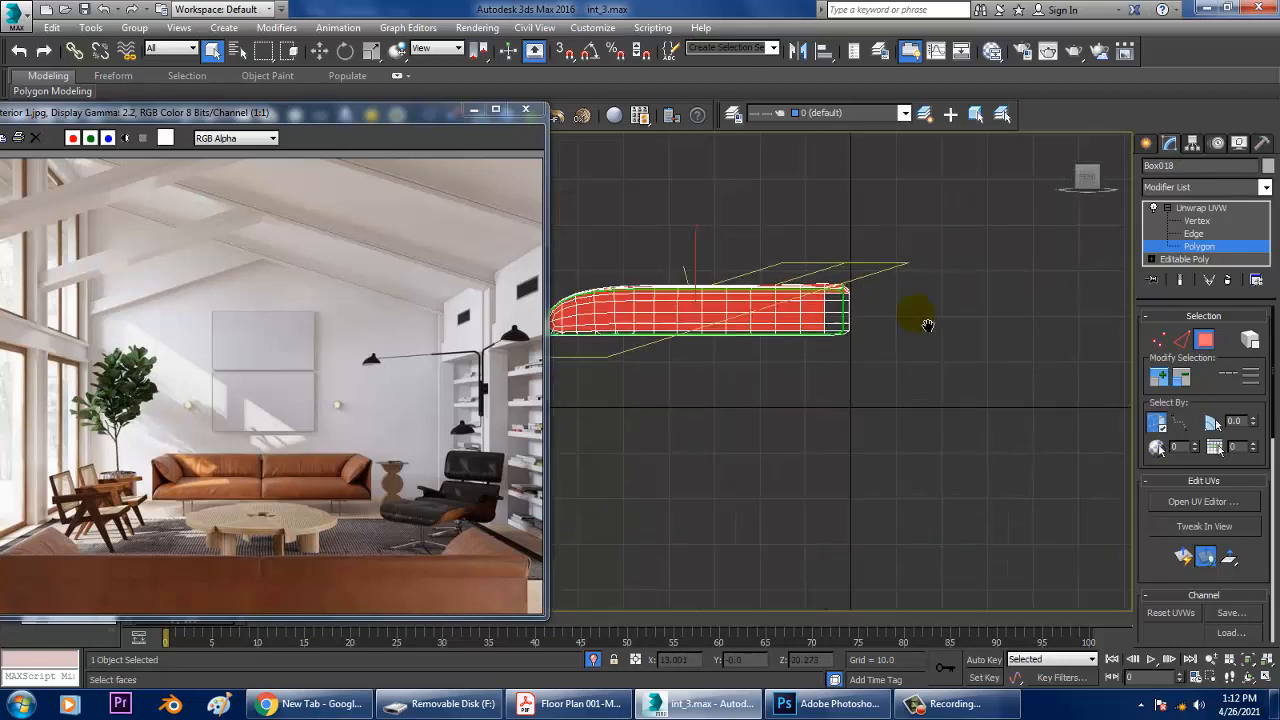
{"action": "middle_click_drag", "start_coordinate": [925, 318], "coordinate": [1038, 351]}
{"action": "left_click_drag", "start_coordinate": [1058, 352], "coordinate": [1059, 346], "text": "alt"}
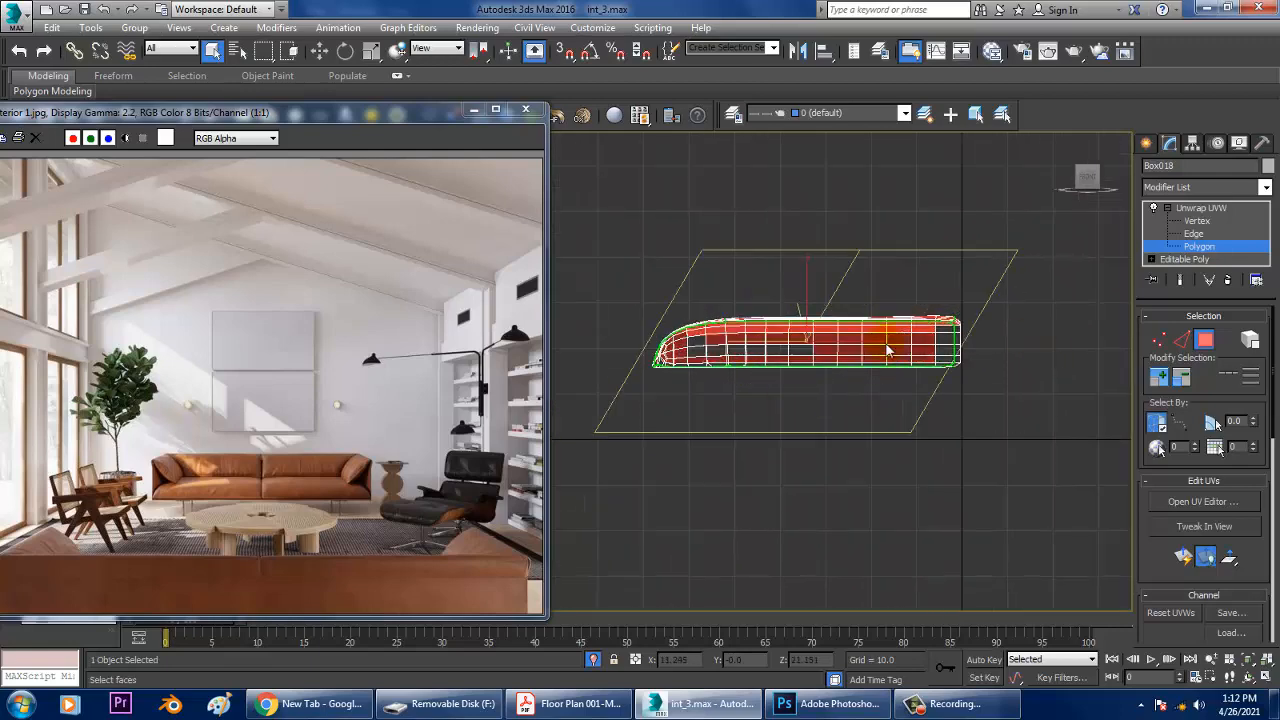
{"action": "scroll", "coordinate": [735, 352], "scroll_direction": "up", "scroll_amount": 3}
{"action": "middle_click_drag", "start_coordinate": [730, 359], "coordinate": [772, 368]}
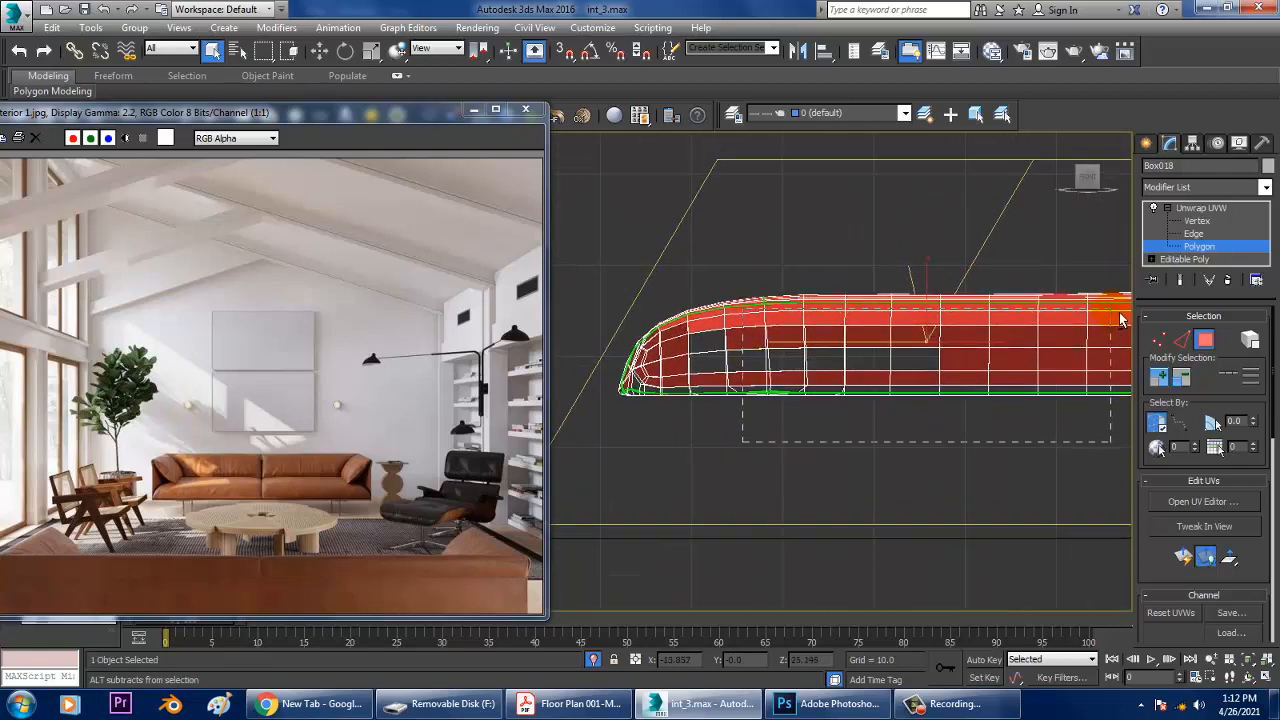
{"action": "middle_click_drag", "start_coordinate": [1120, 320], "coordinate": [798, 422], "text": "alt"}
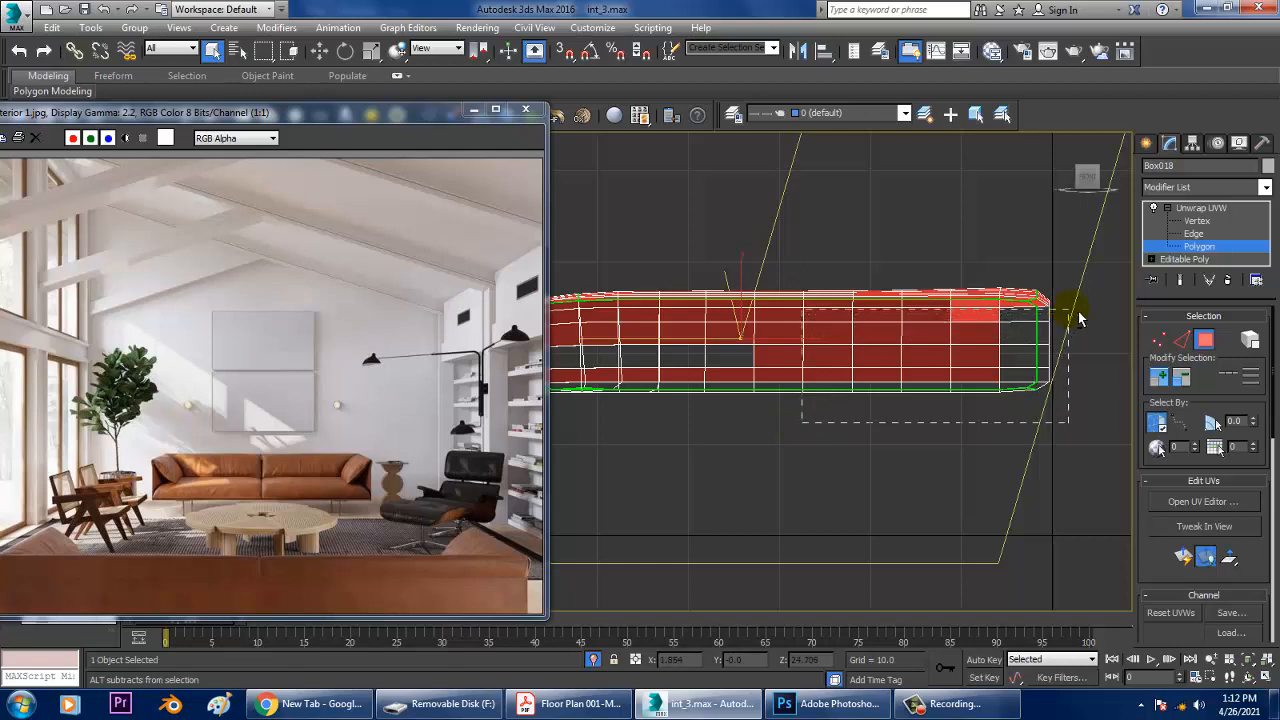
{"action": "left_click_drag", "start_coordinate": [1079, 315], "coordinate": [1080, 314], "text": "alt"}
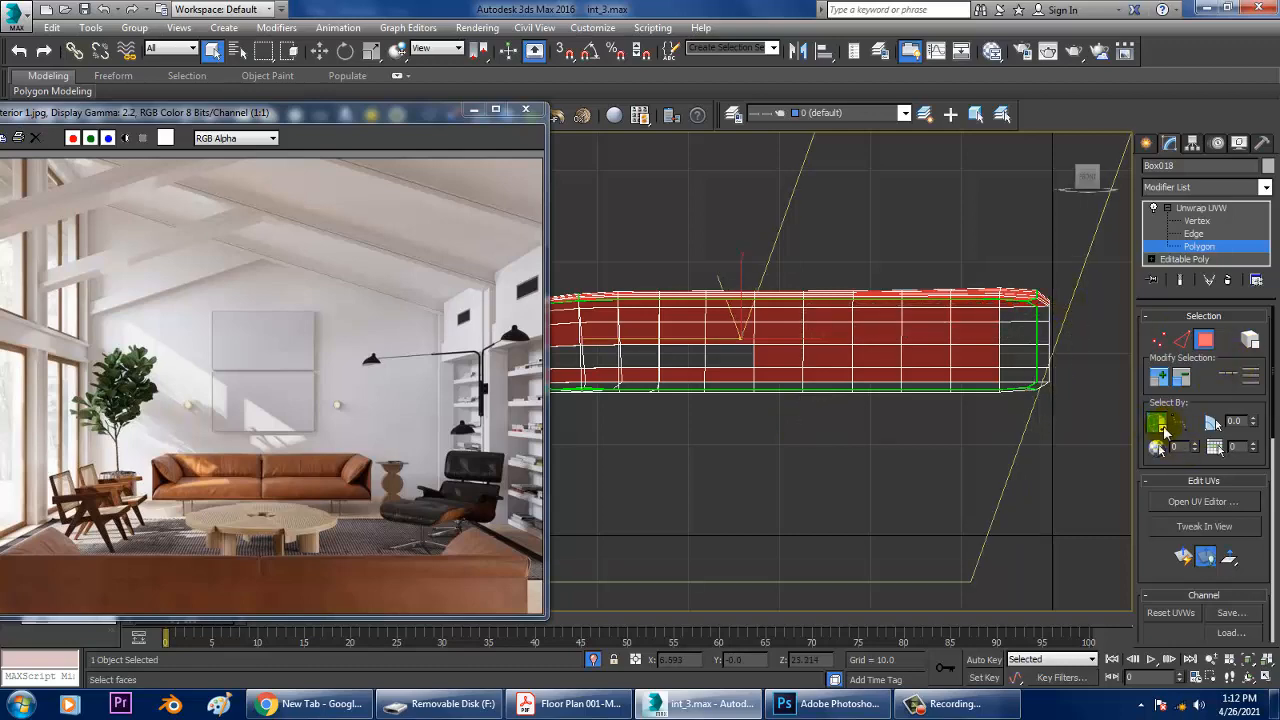
Turn off Ignore Backfacing and subtract the remaining side polygons along the cushion's length and curved end.
{"action": "middle_click_drag", "start_coordinate": [950, 438], "coordinate": [808, 491], "text": "alt"}
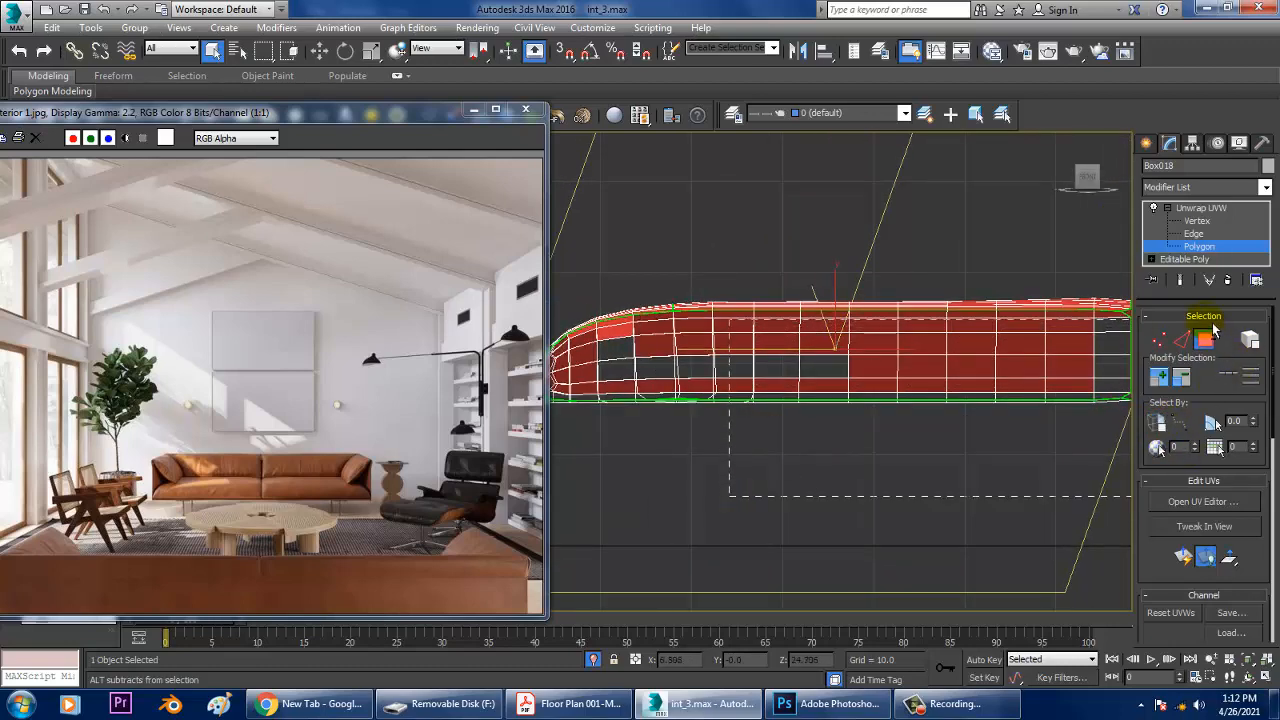
{"action": "middle_click_drag", "start_coordinate": [960, 430], "coordinate": [765, 440], "text": "alt"}
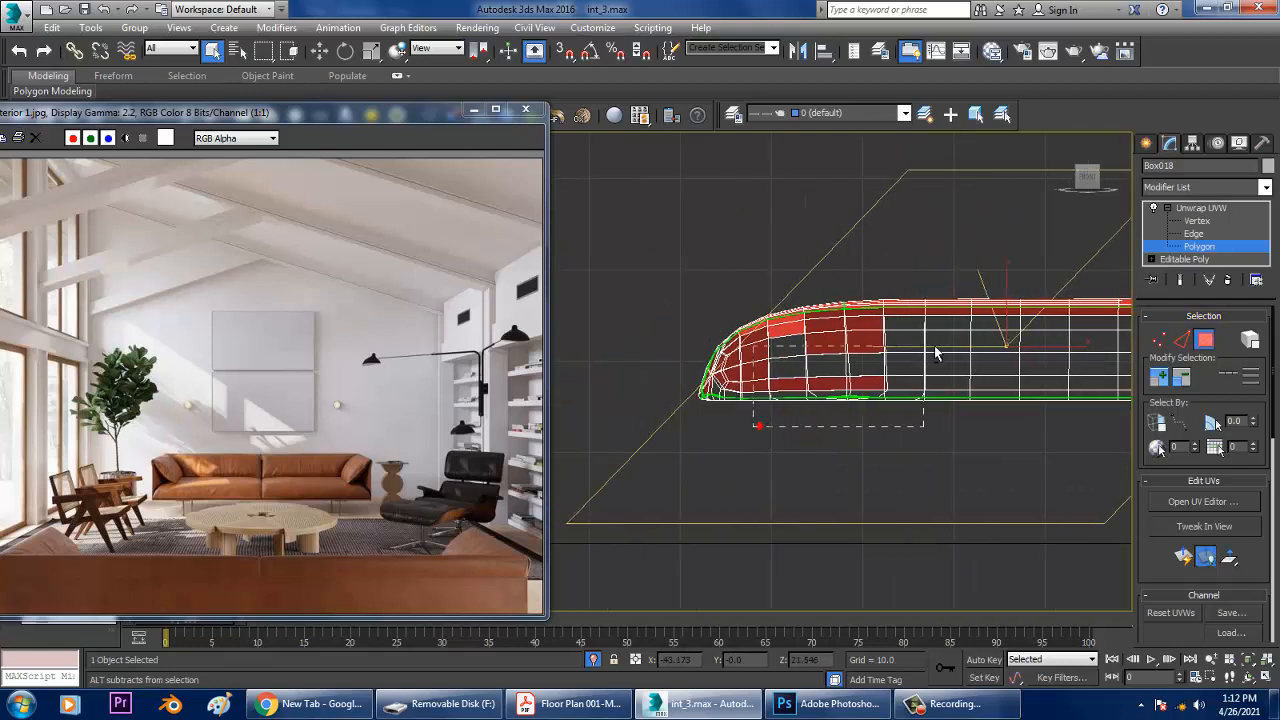
{"action": "middle_click_drag", "start_coordinate": [940, 340], "coordinate": [772, 370], "text": "alt"}
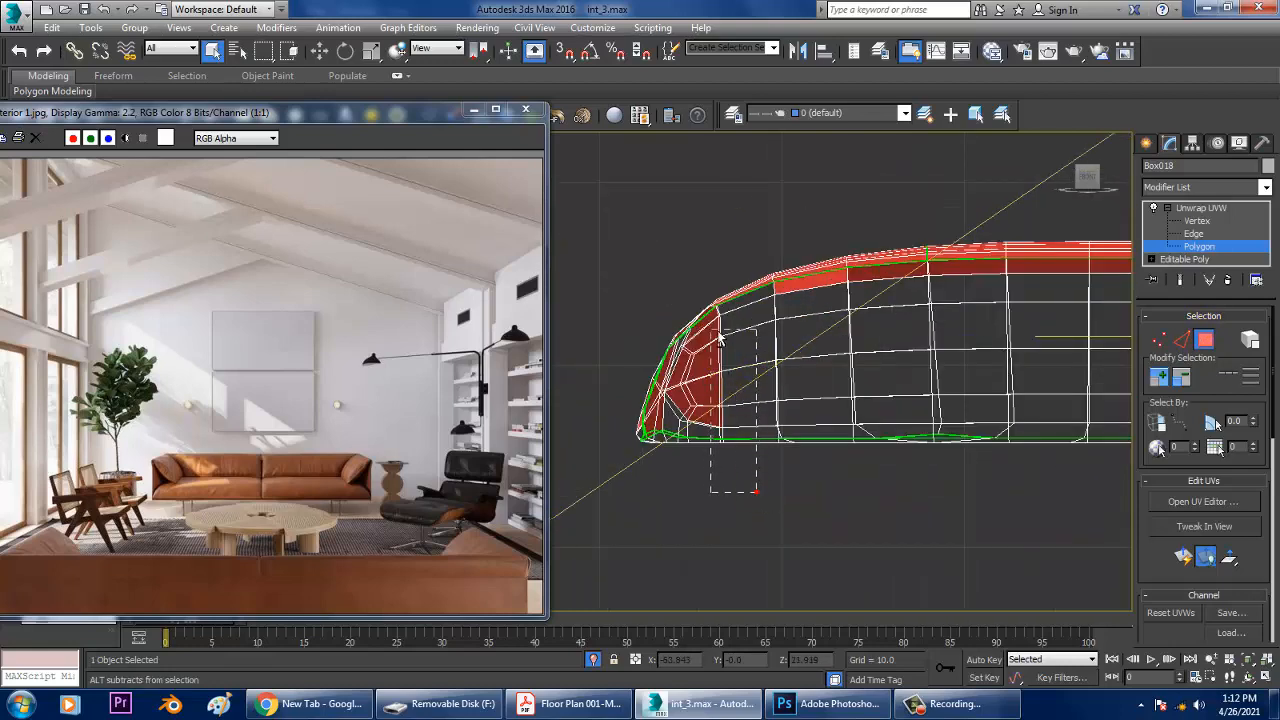
{"action": "left_click_drag", "start_coordinate": [718, 337], "coordinate": [681, 350], "text": "alt"}
Add the missing polygons on the cushion's curved end to the top selection and subtract the stray polygon on the long side.
{"action": "key", "text": "alt+w"}
{"action": "middle_click", "coordinate": [960, 509]}
{"action": "key", "text": "alt+w"}
{"action": "middle_click_drag", "start_coordinate": [665, 350], "coordinate": [829, 433], "text": "alt"}
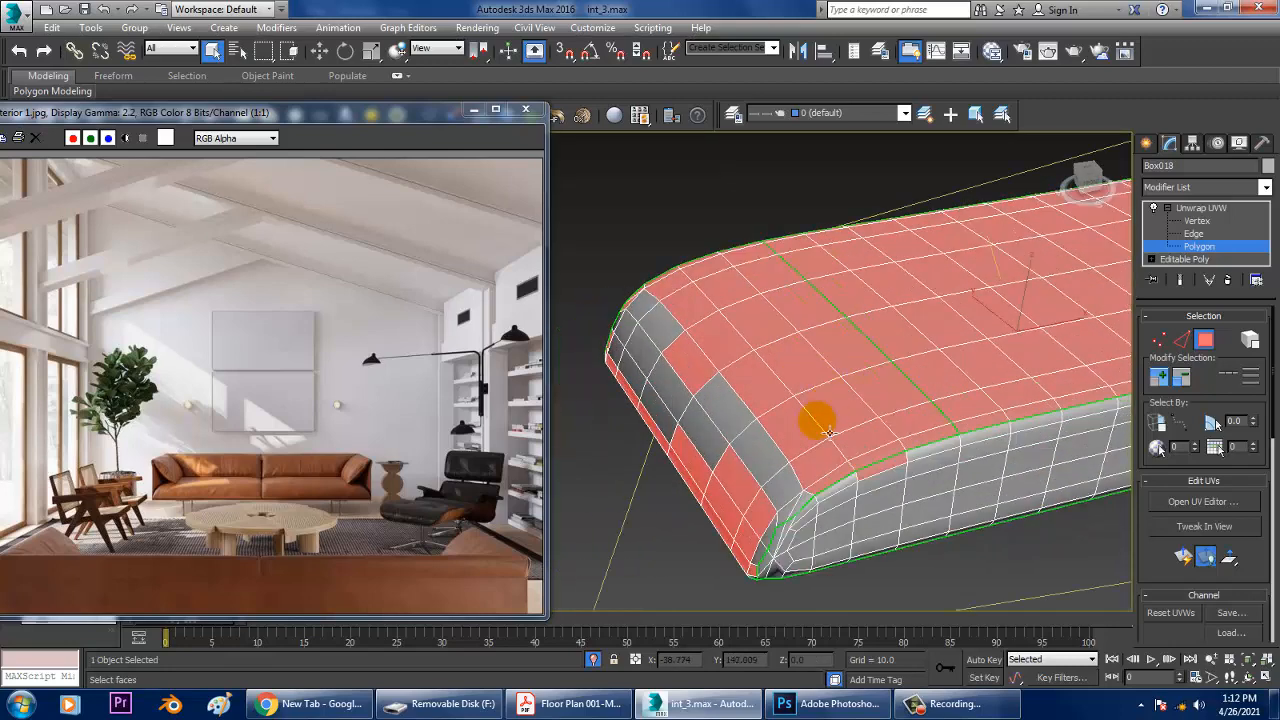
{"action": "left_click", "coordinate": [791, 503], "text": "ctrl"}
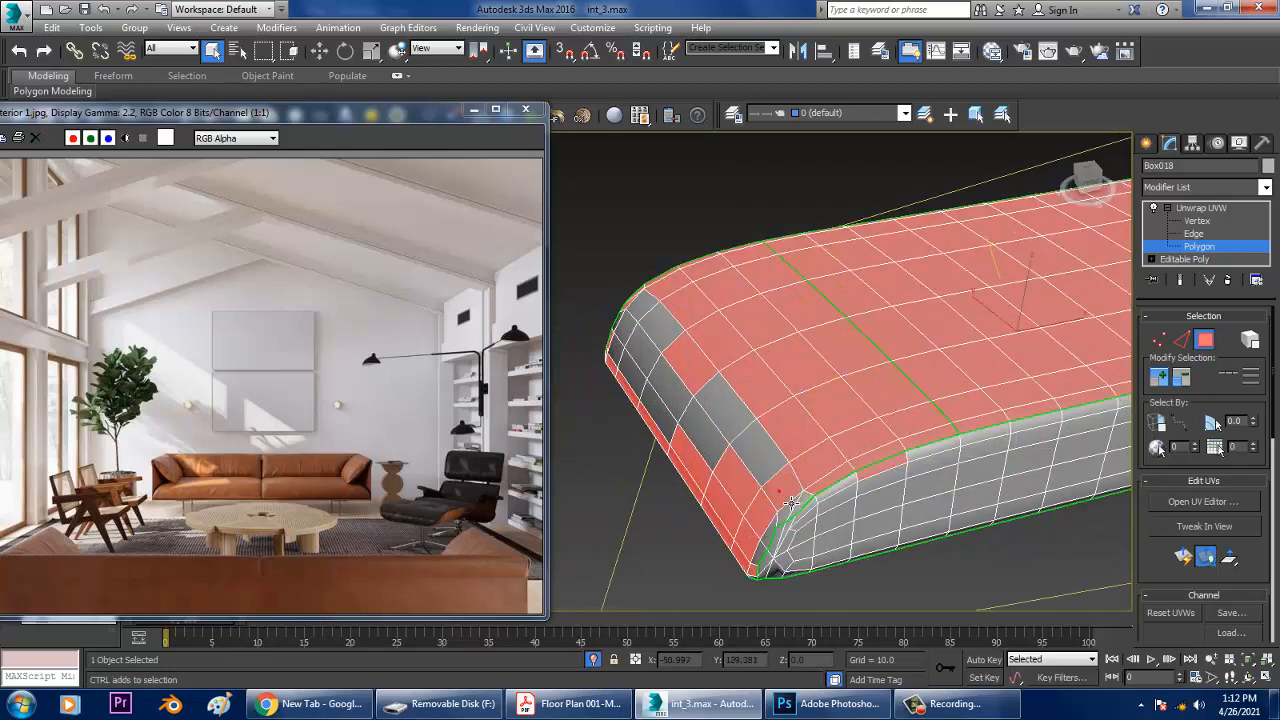
{"action": "left_click", "coordinate": [884, 473], "text": "alt"}
{"action": "left_click", "coordinate": [738, 452], "text": "ctrl"}
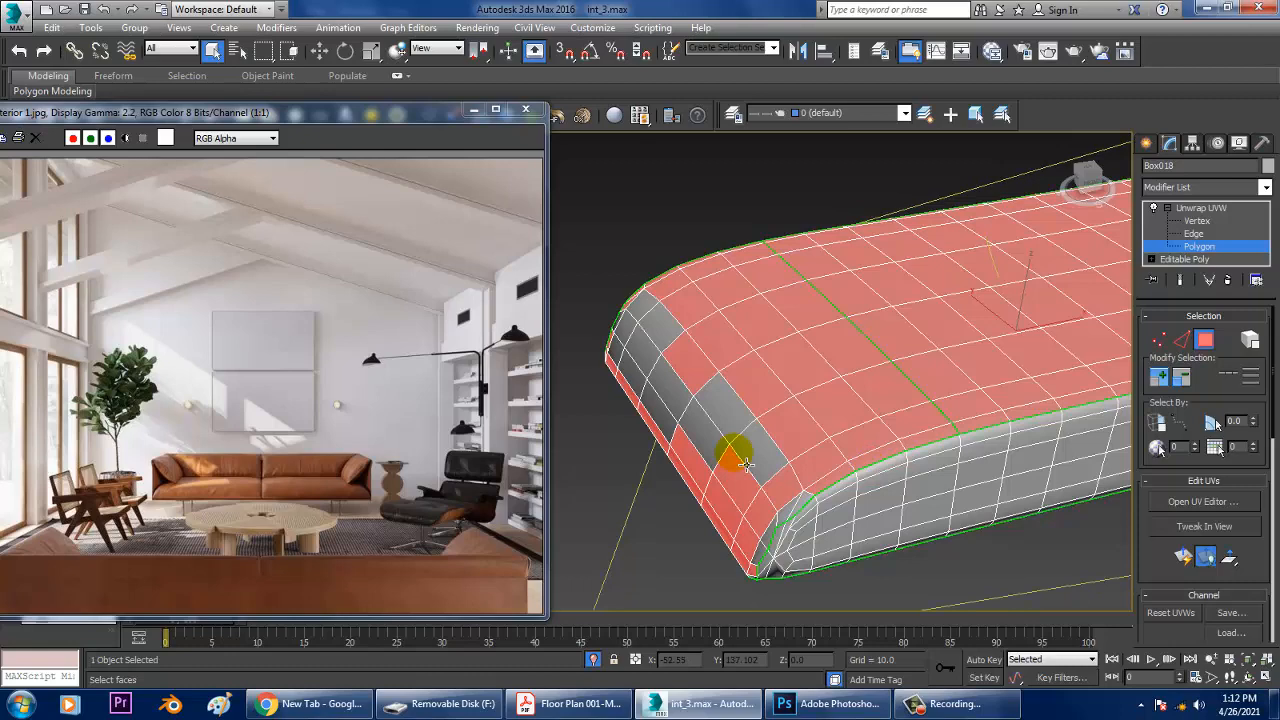
{"action": "left_click", "coordinate": [729, 410], "text": "ctrl"}
{"action": "left_click", "coordinate": [659, 355], "text": "ctrl"}
{"action": "left_click", "coordinate": [655, 322], "text": "ctrl"}
{"action": "left_click", "coordinate": [634, 326], "text": "ctrl"}
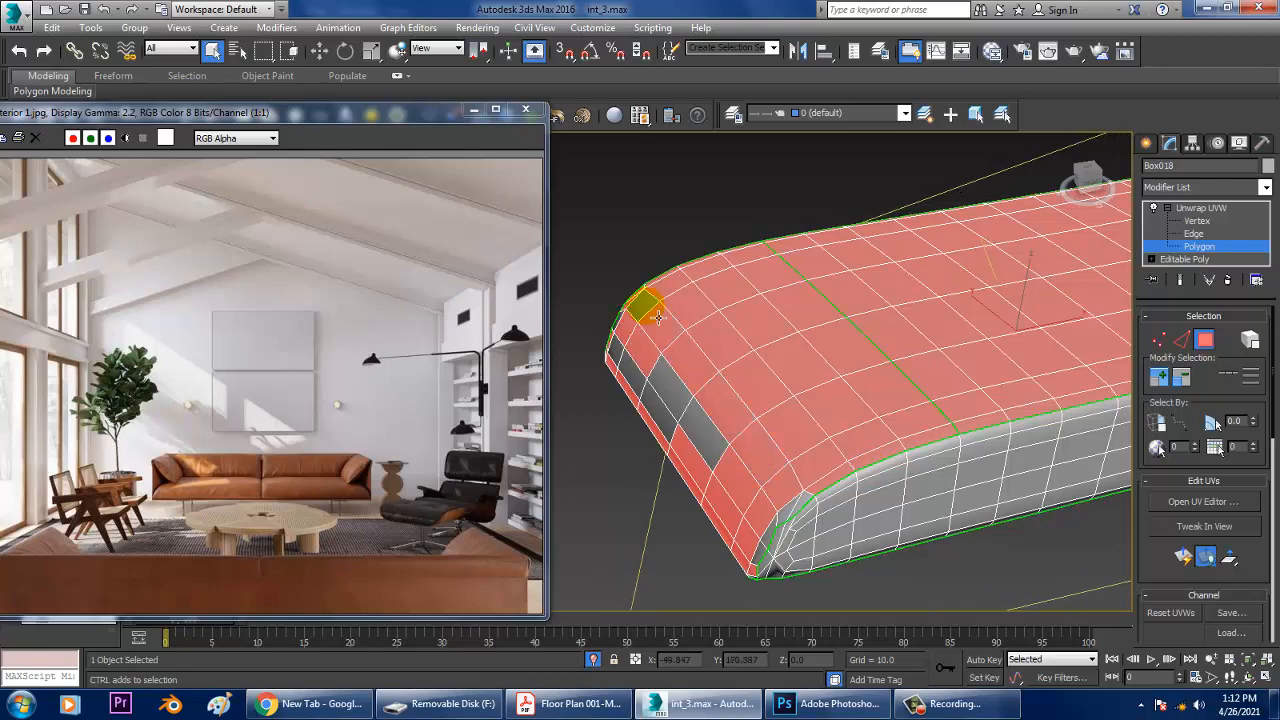
{"action": "left_click", "coordinate": [647, 306], "text": "ctrl"}
{"action": "left_click", "coordinate": [683, 393], "text": "ctrl"}
{"action": "left_click", "coordinate": [714, 427], "text": "ctrl"}
{"action": "left_click", "coordinate": [661, 415], "text": "ctrl"}
{"action": "left_click", "coordinate": [632, 374], "text": "ctrl"}
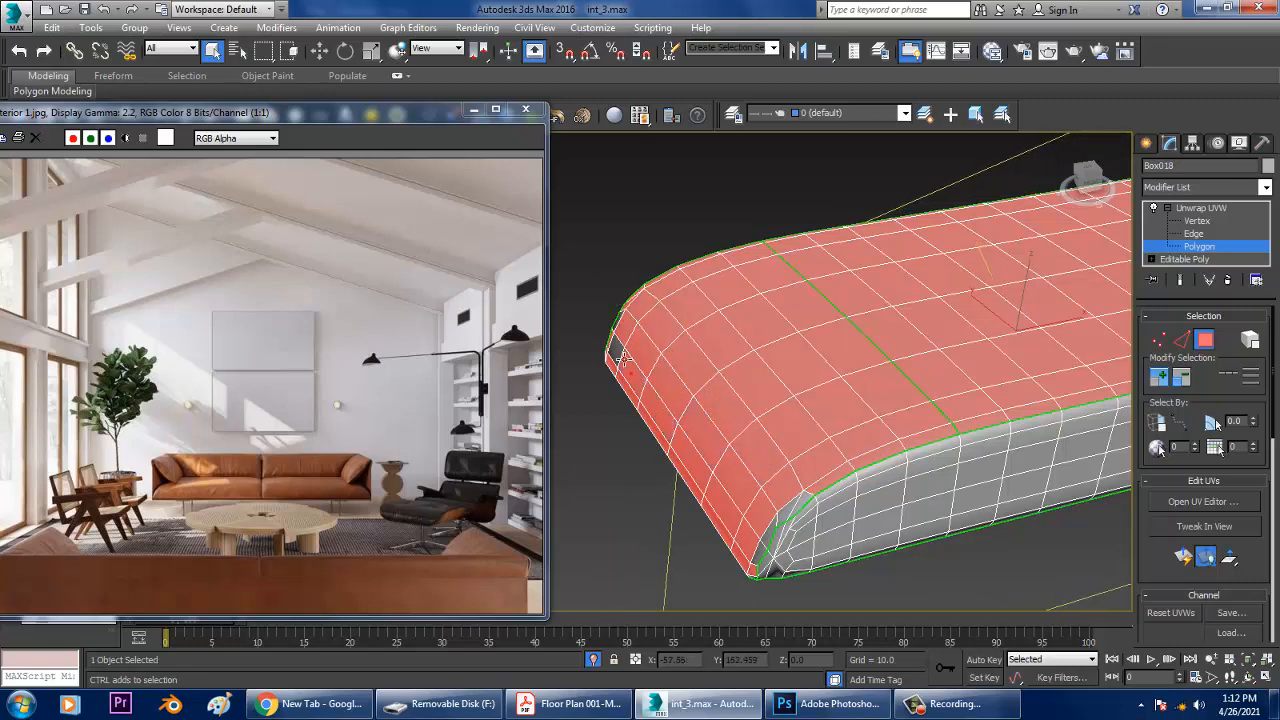
{"action": "left_click", "coordinate": [618, 351], "text": "ctrl"}
Add the missed rim polygon at the opposite corner of the curved end to the selection.
{"action": "middle_click_drag", "start_coordinate": [800, 405], "coordinate": [909, 363], "text": "alt"}
{"action": "scroll", "coordinate": [900, 425], "scroll_direction": "up", "scroll_amount": 5}
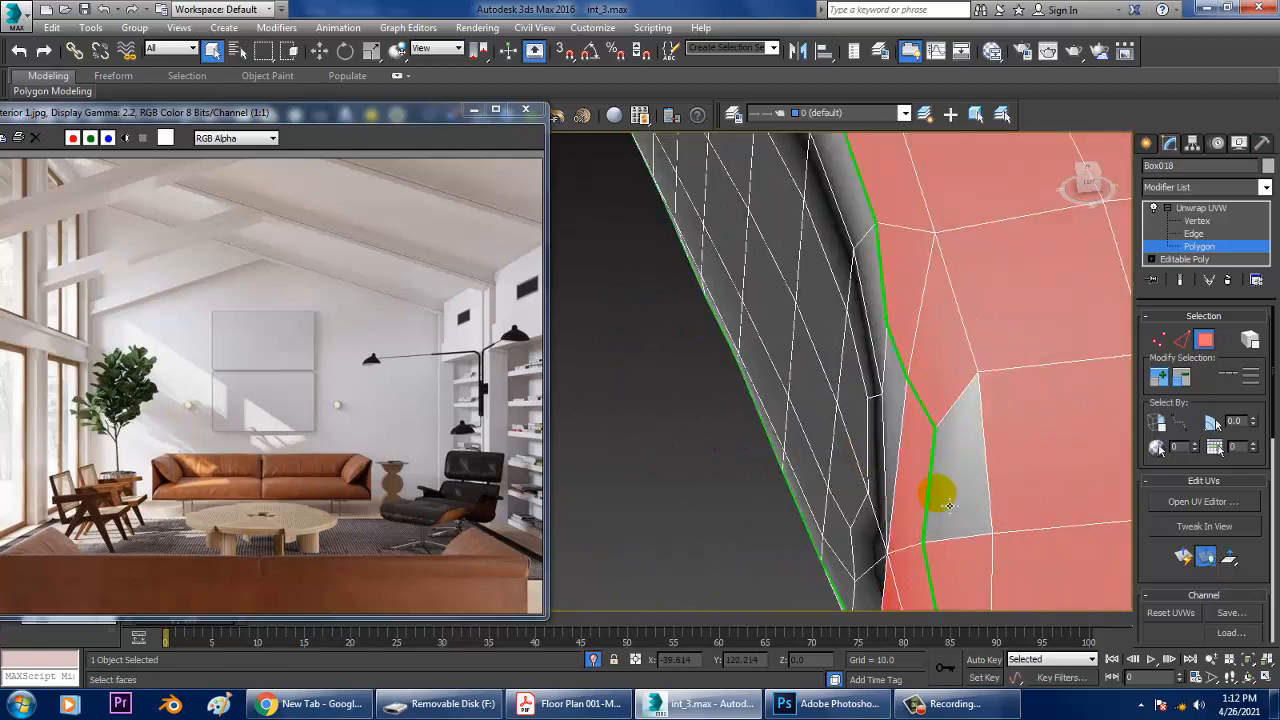
{"action": "left_click", "coordinate": [948, 504], "text": "ctrl"}
{"action": "middle_click_drag", "start_coordinate": [960, 470], "coordinate": [966, 429], "text": "alt"}
{"action": "scroll", "coordinate": [1020, 370], "scroll_direction": "up", "scroll_amount": 3}
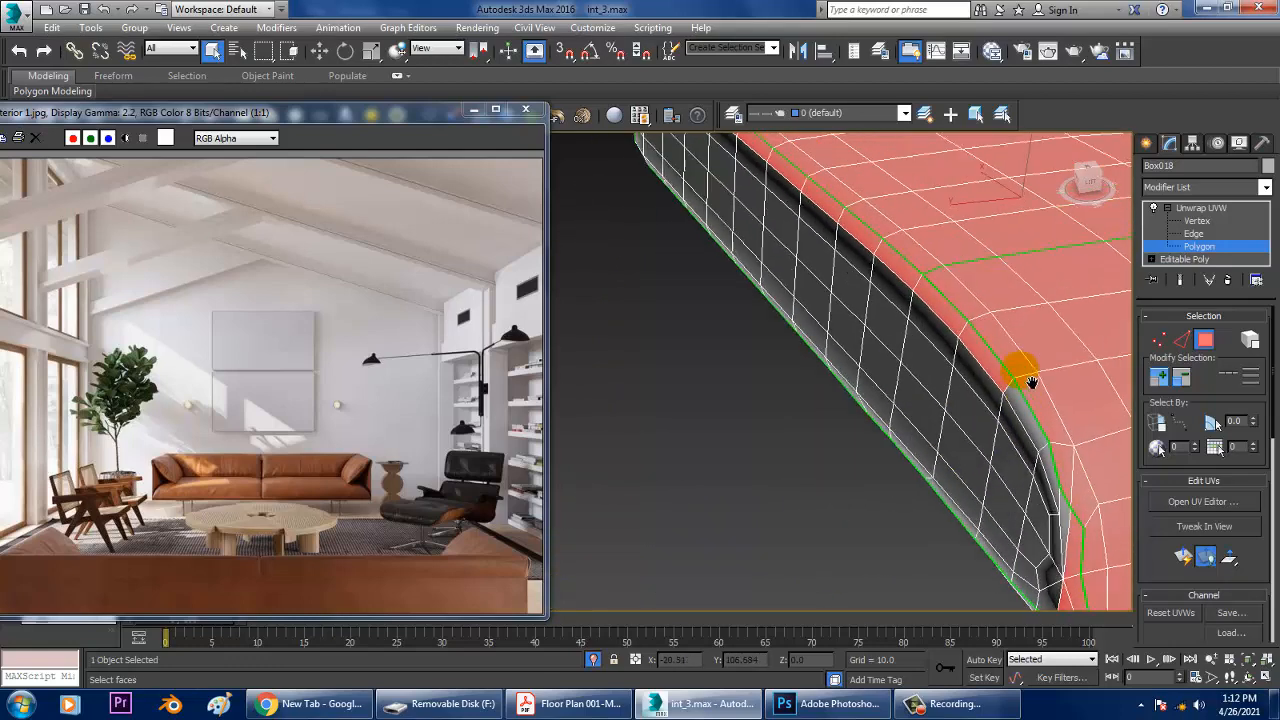
Follow the rim along the cushion's other long side and add the missed polygon at its back corner to the selection.
{"action": "middle_click_drag", "start_coordinate": [1031, 382], "coordinate": [1005, 507], "text": "alt"}
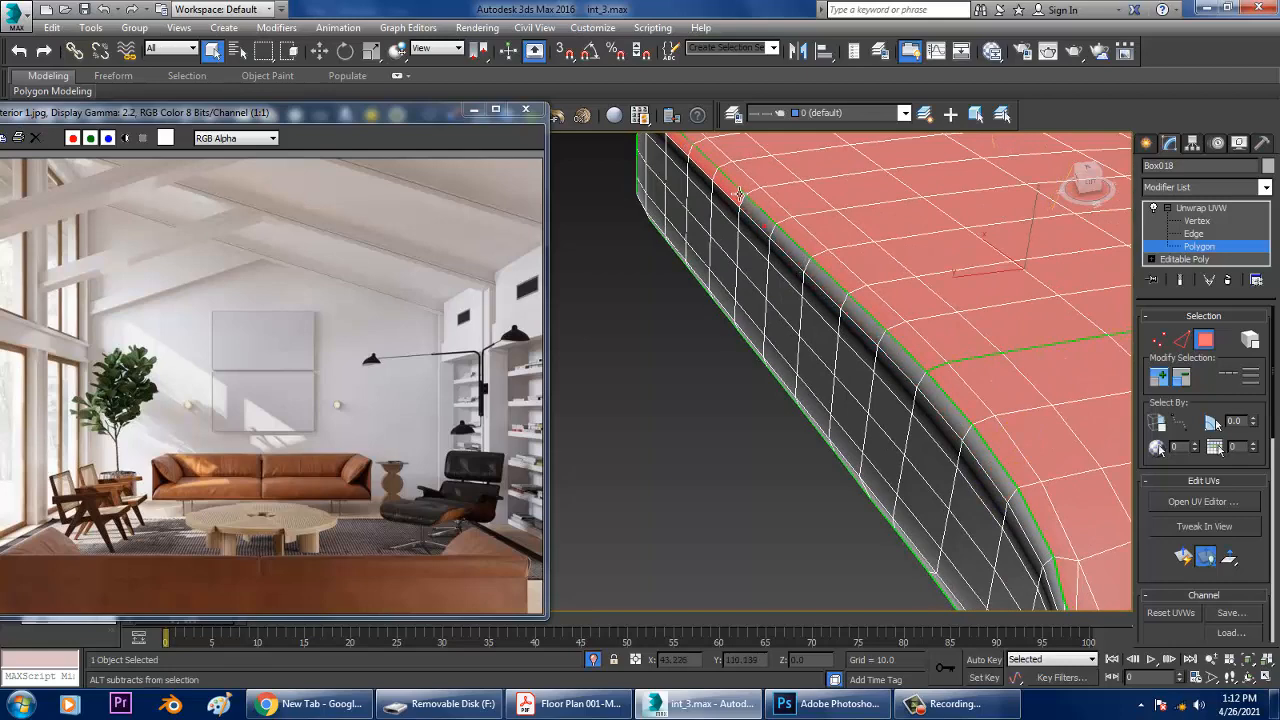
{"action": "middle_click_drag", "start_coordinate": [739, 194], "coordinate": [803, 335]}
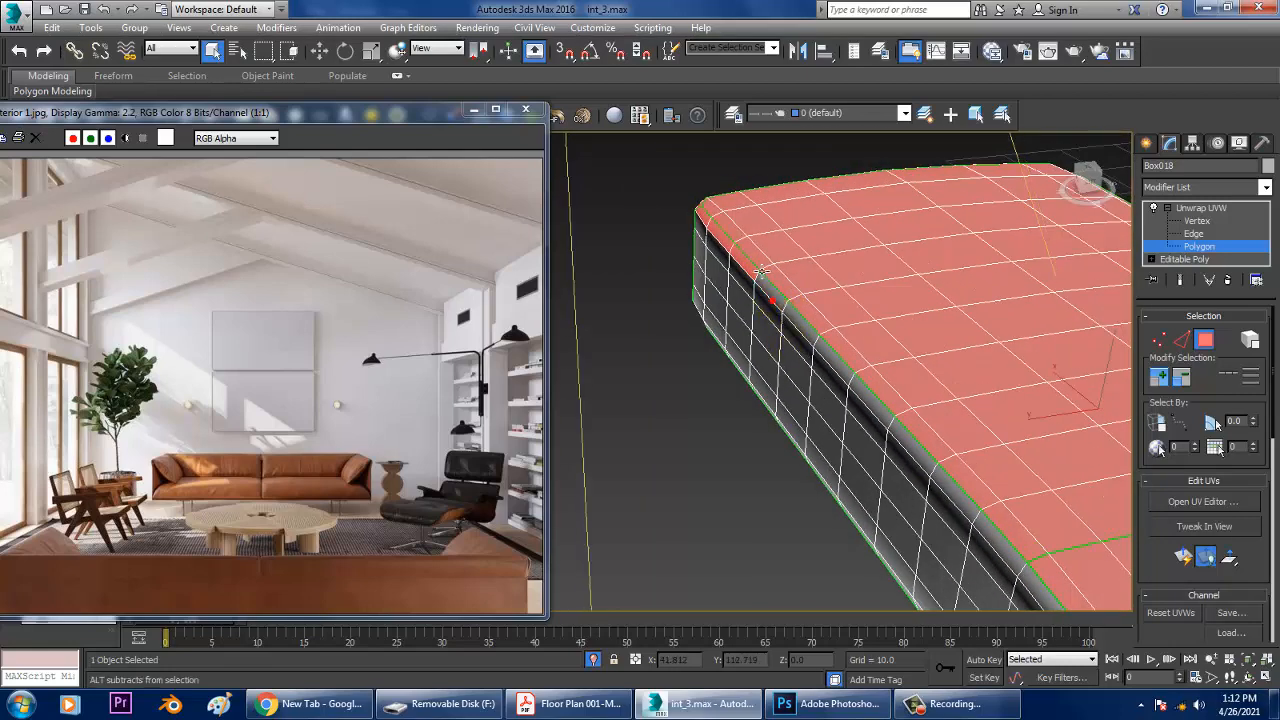
{"action": "middle_click_drag", "start_coordinate": [700, 215], "coordinate": [771, 366], "text": "alt"}
{"action": "middle_click_drag", "start_coordinate": [605, 325], "coordinate": [791, 350]}
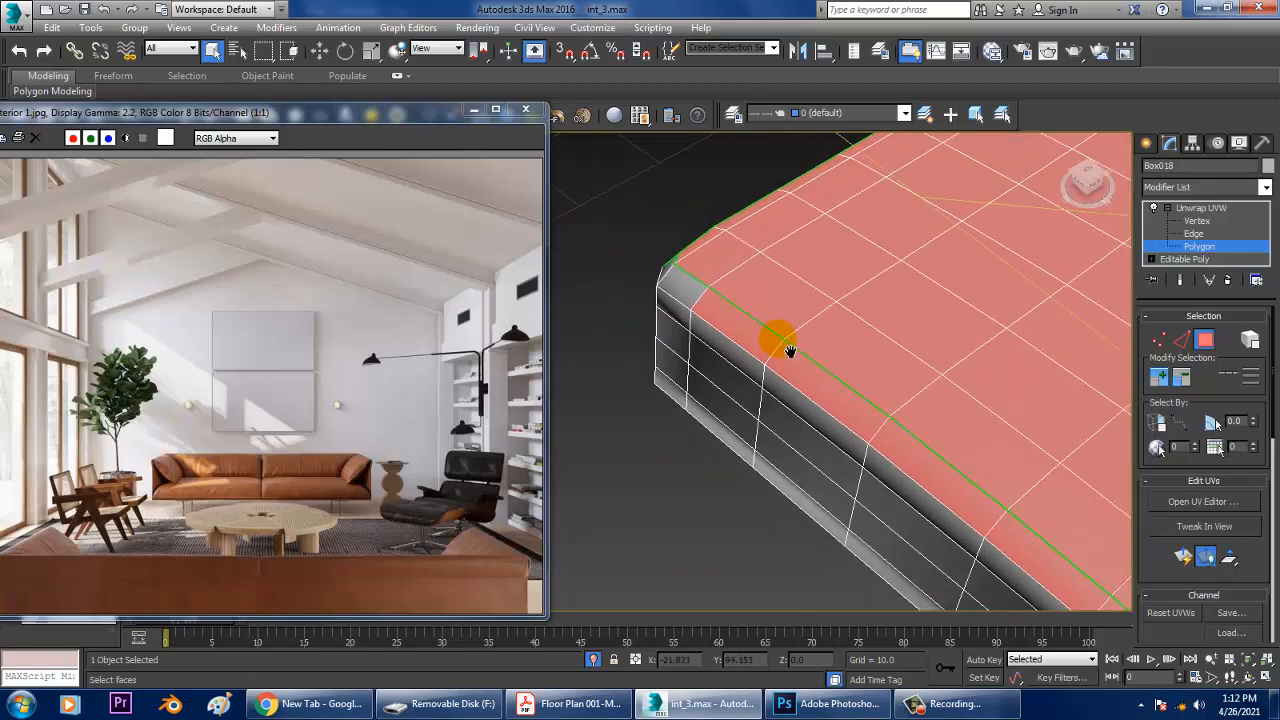
{"action": "left_click", "coordinate": [698, 292], "text": "ctrl"}
{"action": "middle_click_drag", "start_coordinate": [698, 292], "coordinate": [843, 350], "text": "alt"}
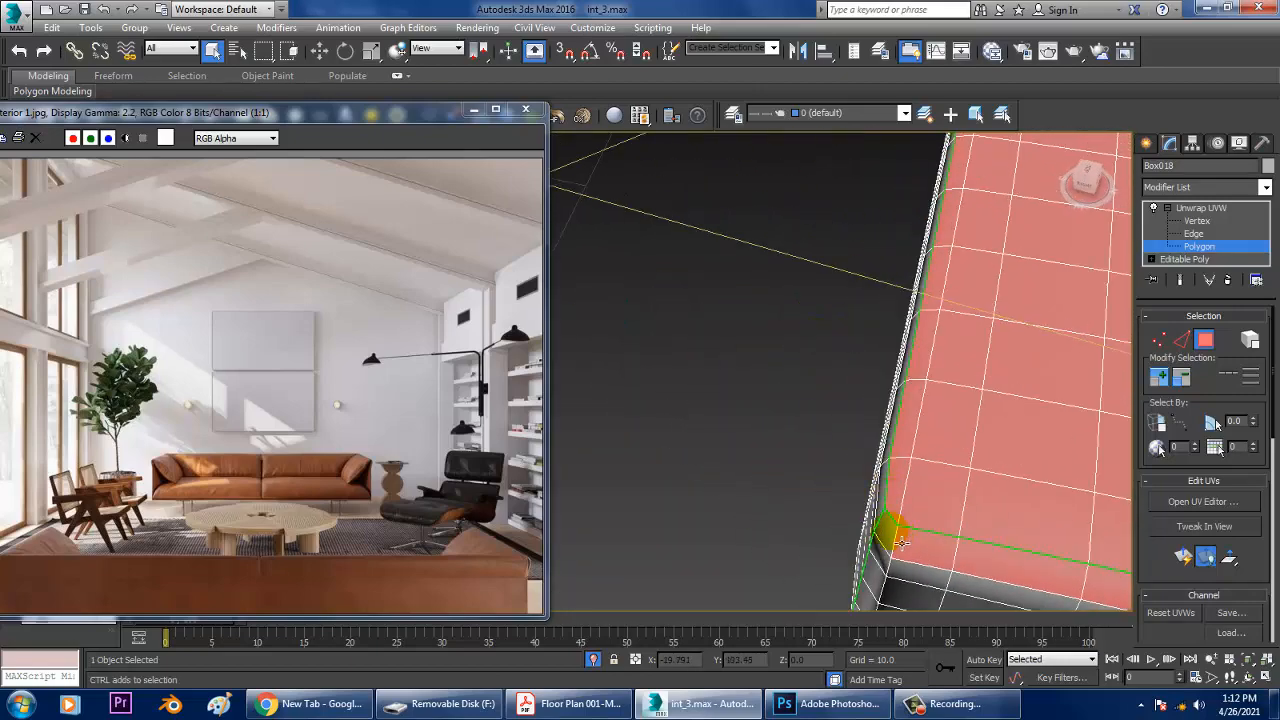
Add the remaining sliver polygons at the near corner of the curved end to the top selection.
{"action": "middle_click_drag", "start_coordinate": [902, 541], "coordinate": [999, 450], "text": "alt"}
{"action": "scroll", "coordinate": [912, 473], "scroll_direction": "down", "scroll_amount": 5}
{"action": "scroll", "coordinate": [999, 450], "scroll_direction": "up", "scroll_amount": 4}
{"action": "middle_click_drag", "start_coordinate": [1078, 363], "coordinate": [884, 465]}
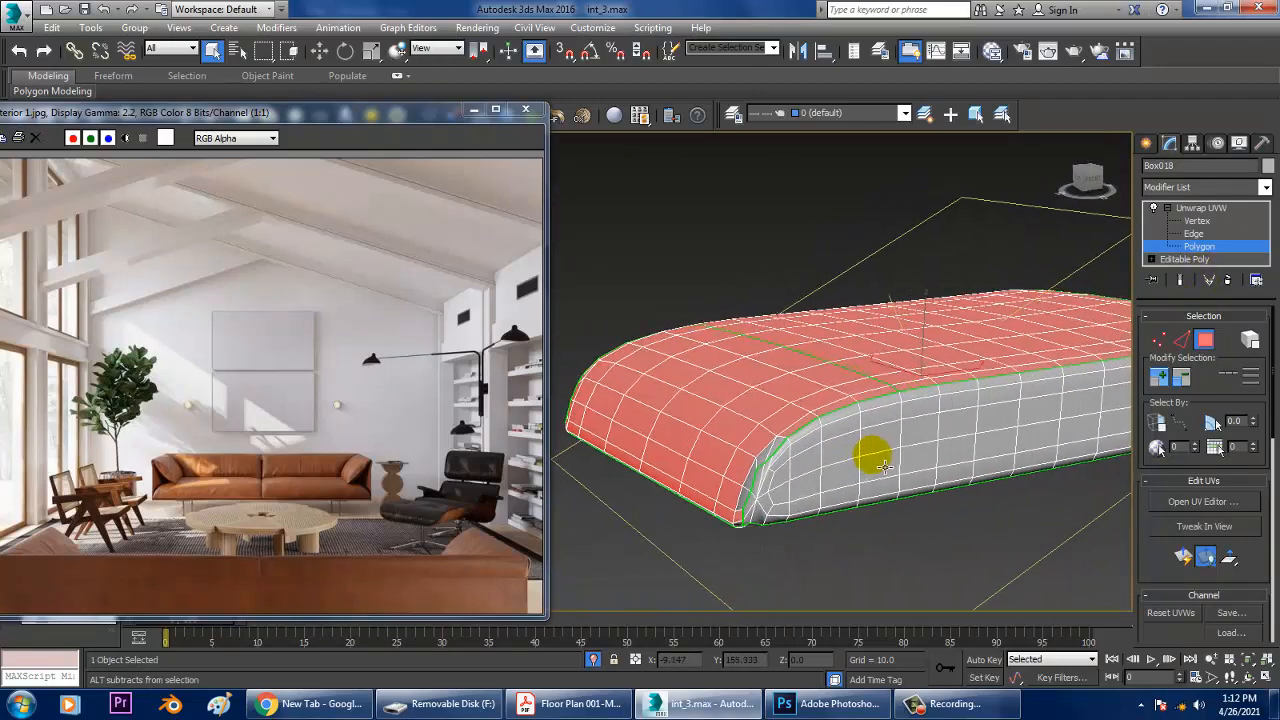
{"action": "scroll", "coordinate": [884, 465], "scroll_direction": "up", "scroll_amount": 4}
{"action": "left_click", "coordinate": [852, 492], "text": "ctrl"}
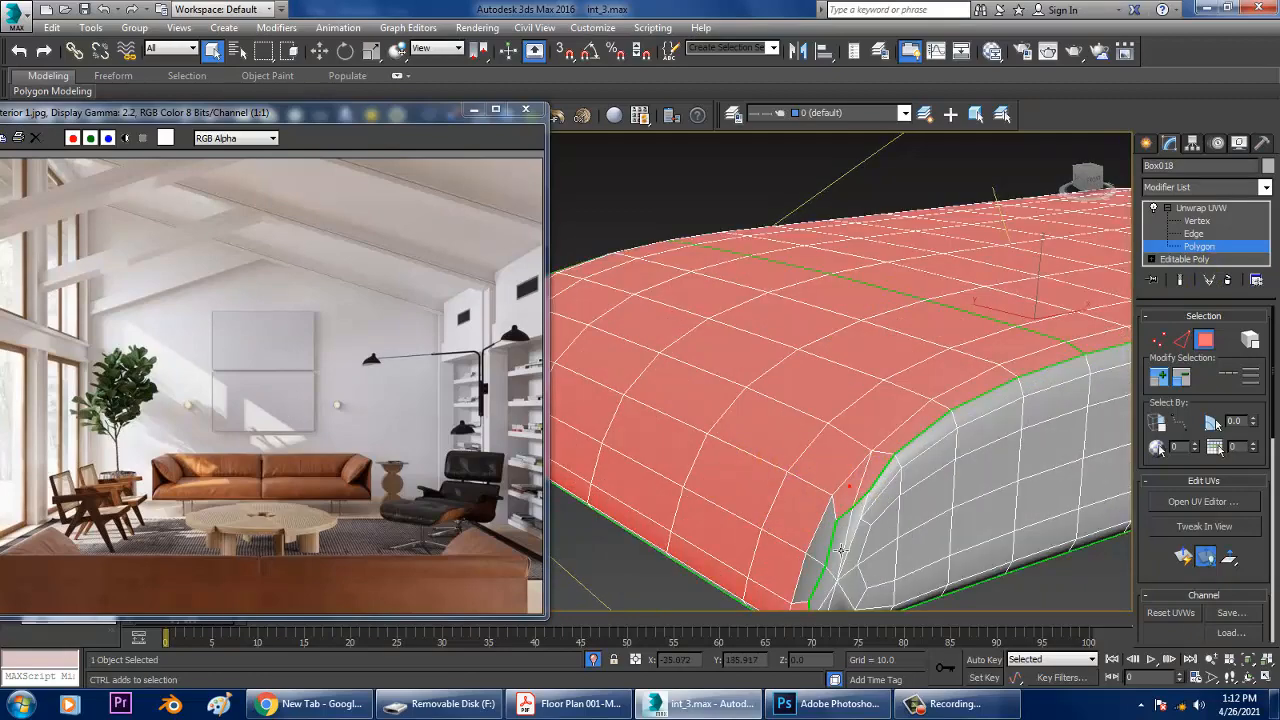
{"action": "scroll", "coordinate": [826, 588], "scroll_direction": "down", "scroll_amount": 4}
{"action": "middle_click_drag", "start_coordinate": [826, 585], "coordinate": [880, 480], "text": "alt"}
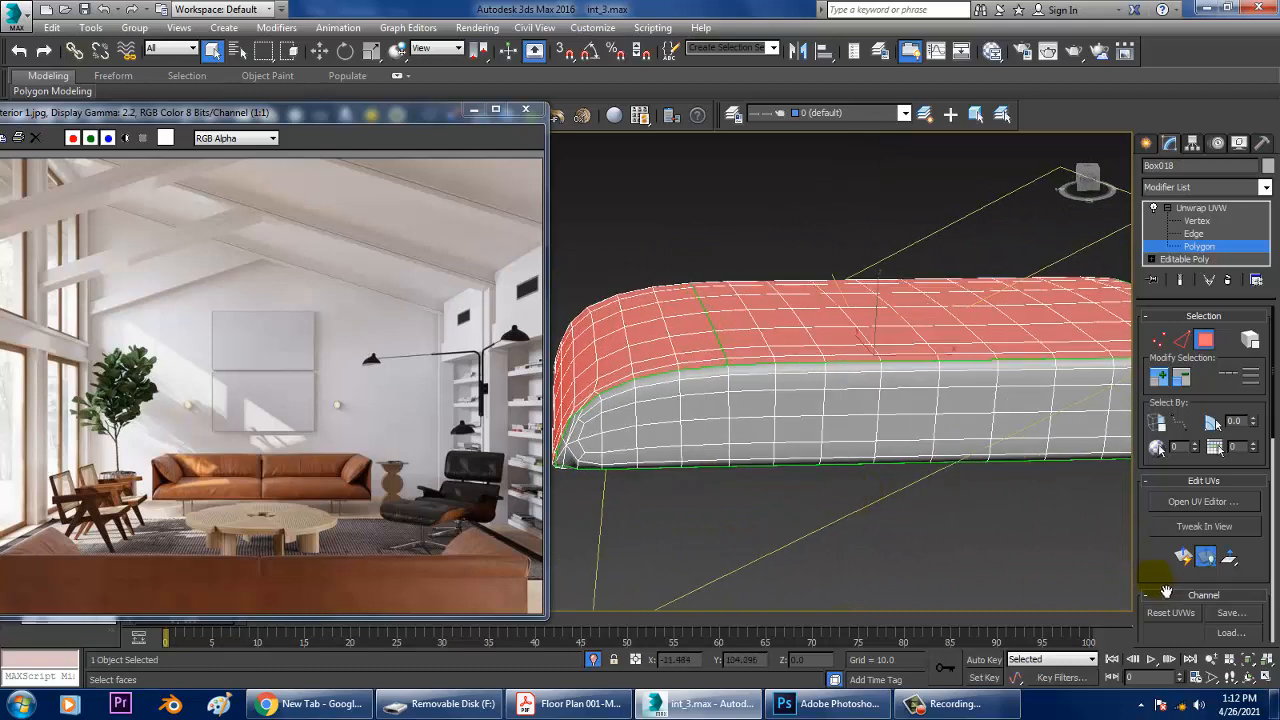
Apply a planar projection to the selected top polygons of the cushion.
{"action": "left_click_drag", "start_coordinate": [1165, 592], "coordinate": [1141, 321]}
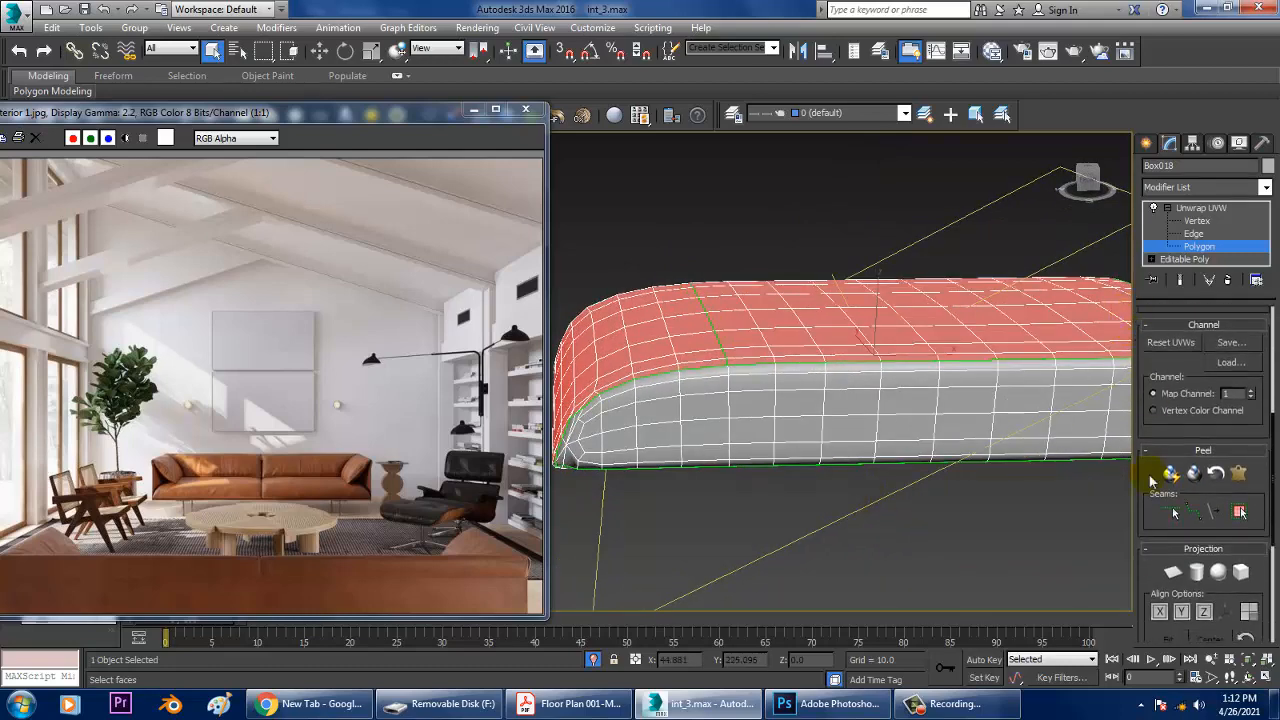
{"action": "left_click", "coordinate": [1176, 580]}
{"action": "scroll", "coordinate": [876, 501], "scroll_direction": "down", "scroll_amount": 4}
{"action": "middle_click_drag", "start_coordinate": [872, 494], "coordinate": [863, 468], "text": "alt"}
{"action": "scroll", "coordinate": [863, 468], "scroll_direction": "up", "scroll_amount": 2}
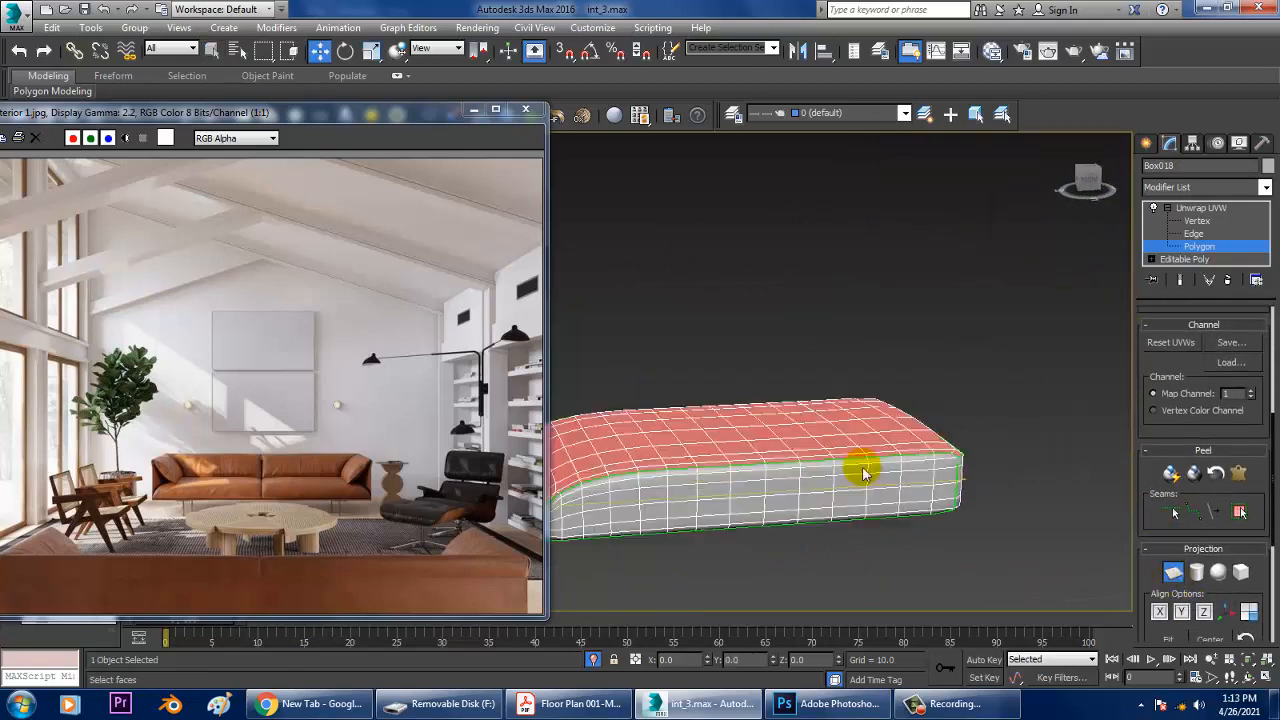
{"action": "middle_click_drag", "start_coordinate": [750, 438], "coordinate": [784, 436], "text": "alt"}
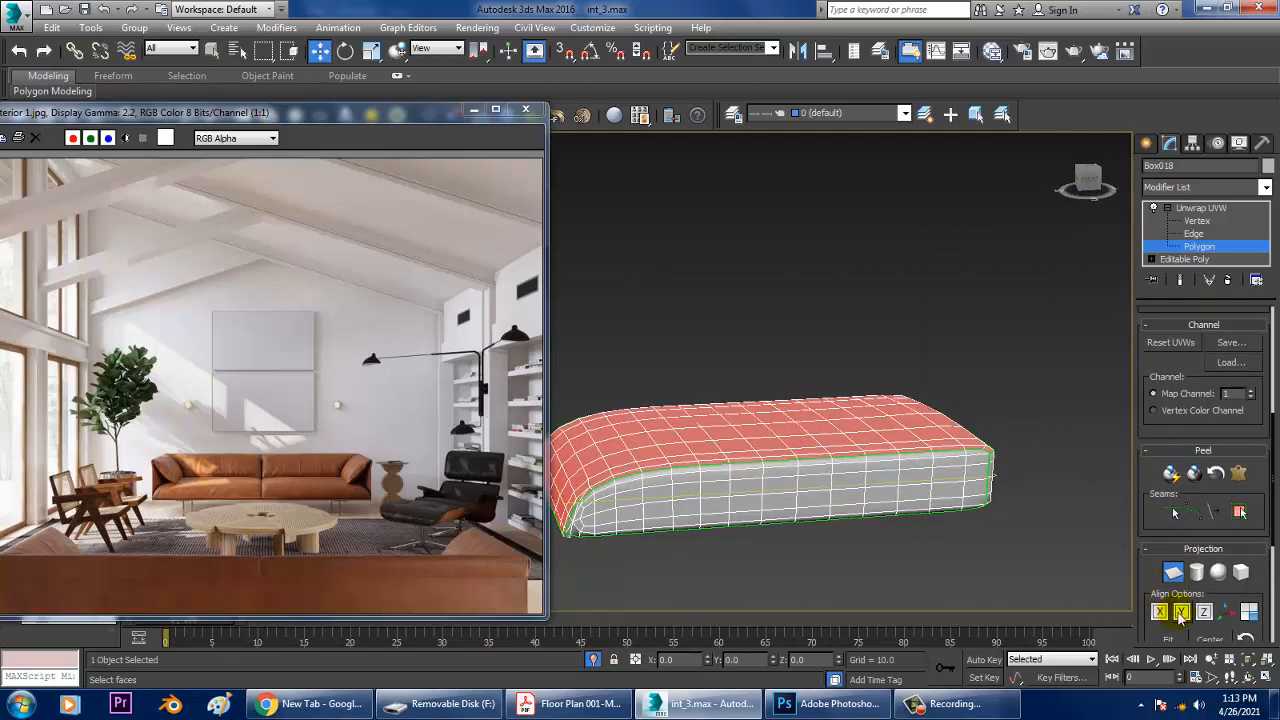
{"action": "left_click", "coordinate": [1161, 612]}
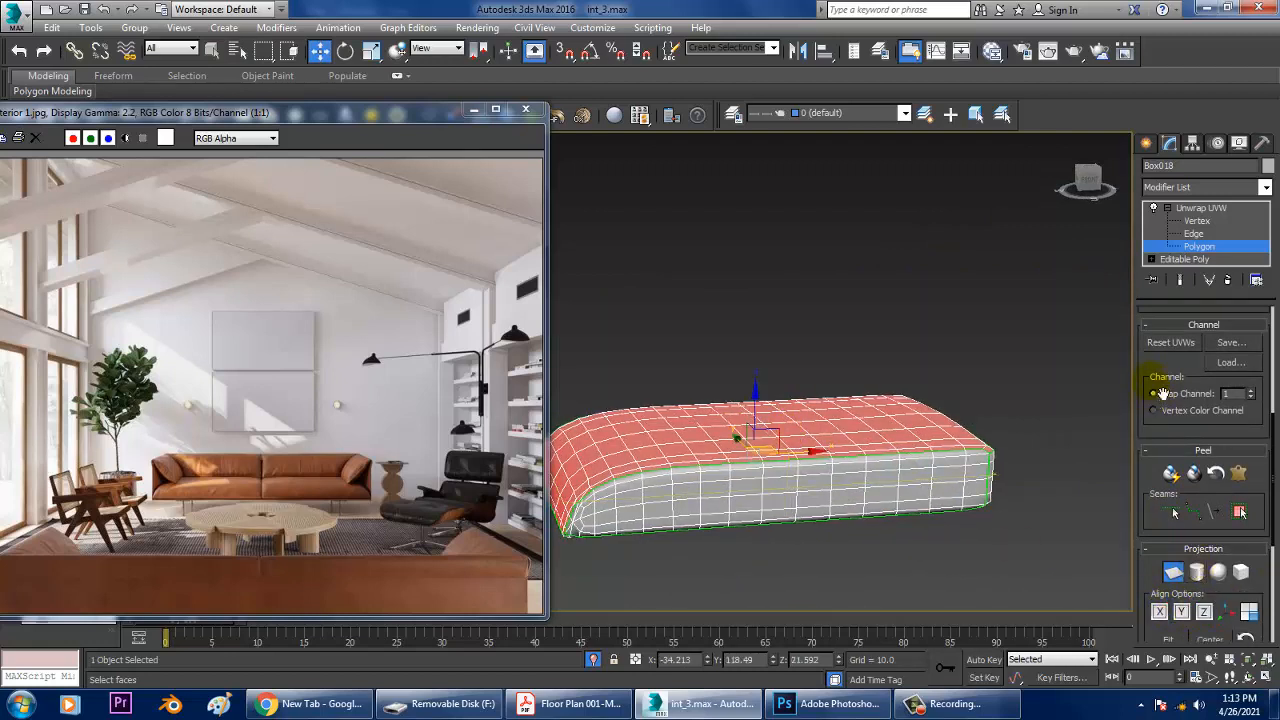
Show the UV editor full screen and move the top surface's UV cluster outside the texture square.
{"action": "scroll", "coordinate": [1170, 420], "scroll_direction": "up", "scroll_amount": 5}
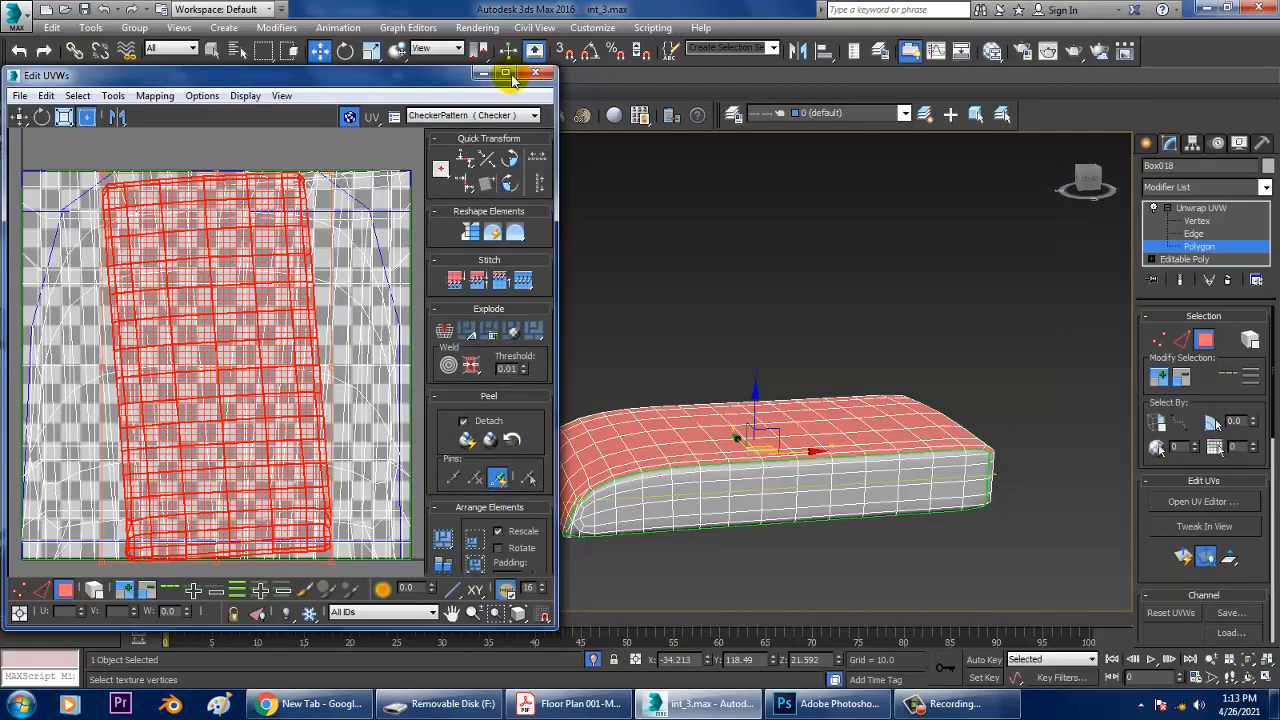
{"action": "left_click", "coordinate": [506, 74]}
{"action": "key", "text": "w"}
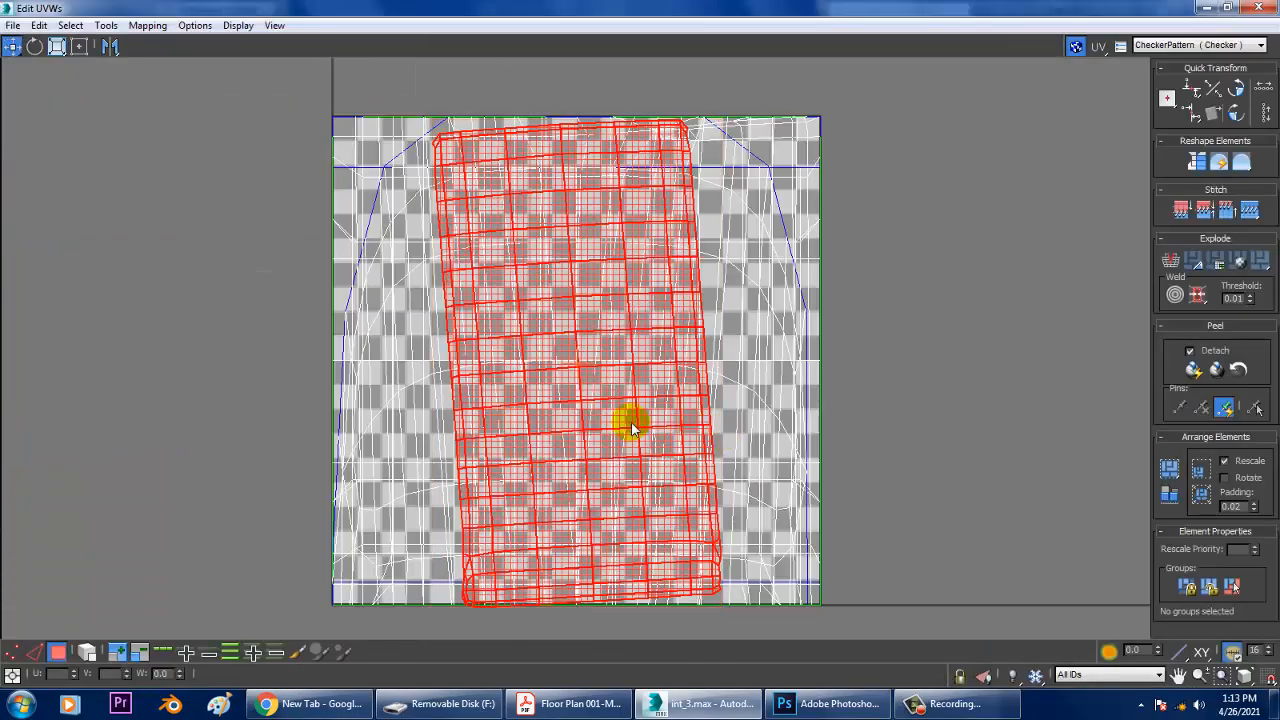
{"action": "left_click_drag", "start_coordinate": [614, 414], "coordinate": [234, 365]}
{"action": "middle_click_drag", "start_coordinate": [385, 350], "coordinate": [785, 391]}
{"action": "left_click_drag", "start_coordinate": [657, 373], "coordinate": [520, 440]}
Relax the top surface's UV cluster with Relax By Edge Angles, 100 iterations and an amount of 0.1.
{"action": "left_click", "coordinate": [108, 25]}
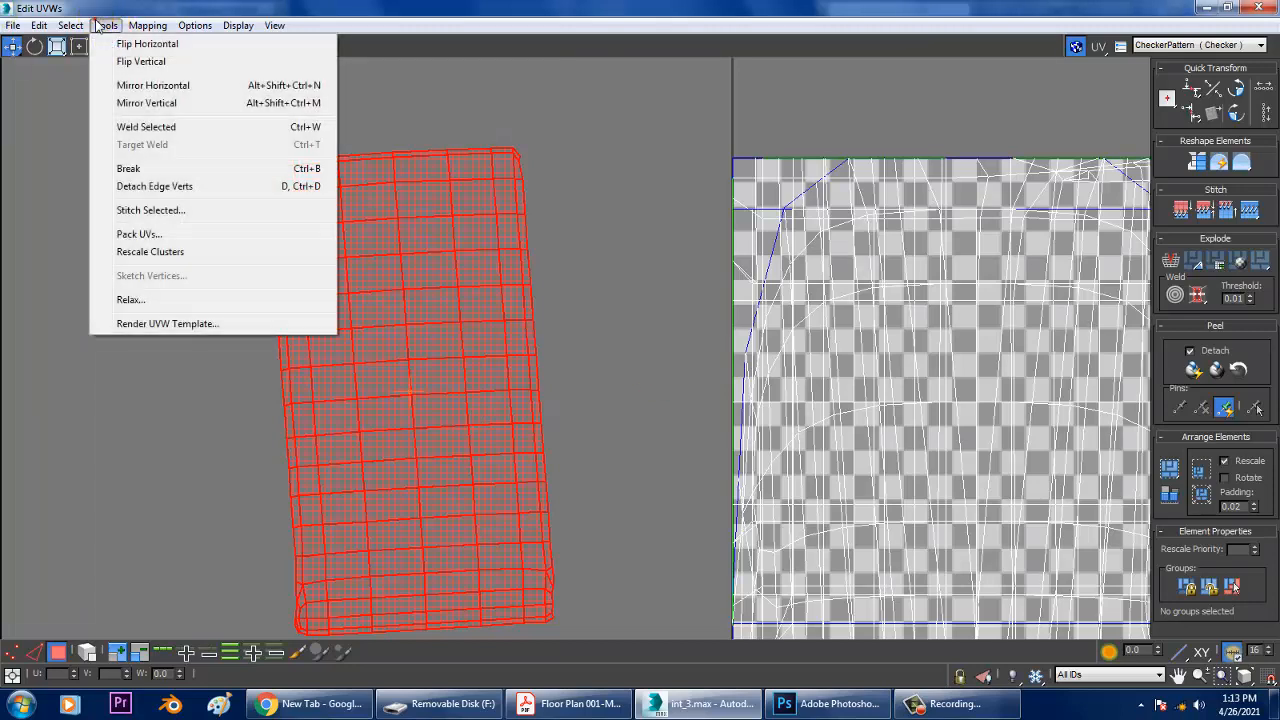
{"action": "left_click", "coordinate": [171, 291]}
{"action": "left_click", "coordinate": [172, 141]}
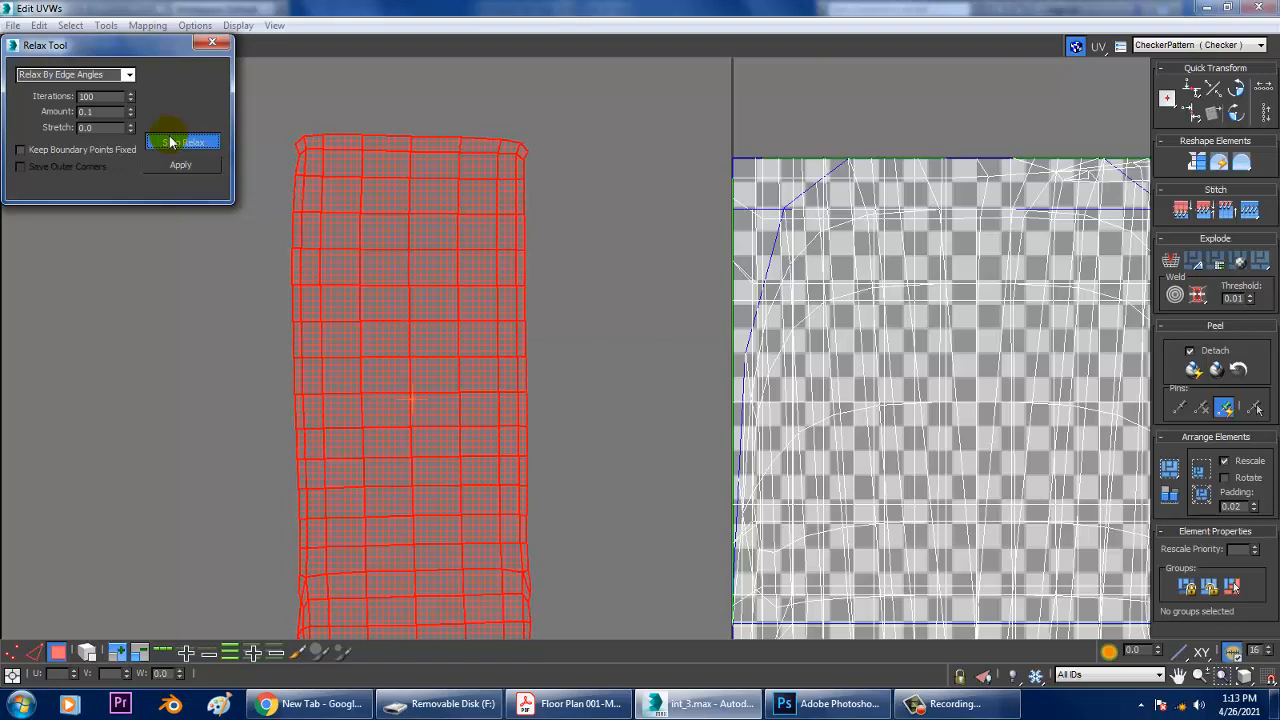
{"action": "left_click", "coordinate": [171, 141]}
{"action": "left_click", "coordinate": [213, 44]}
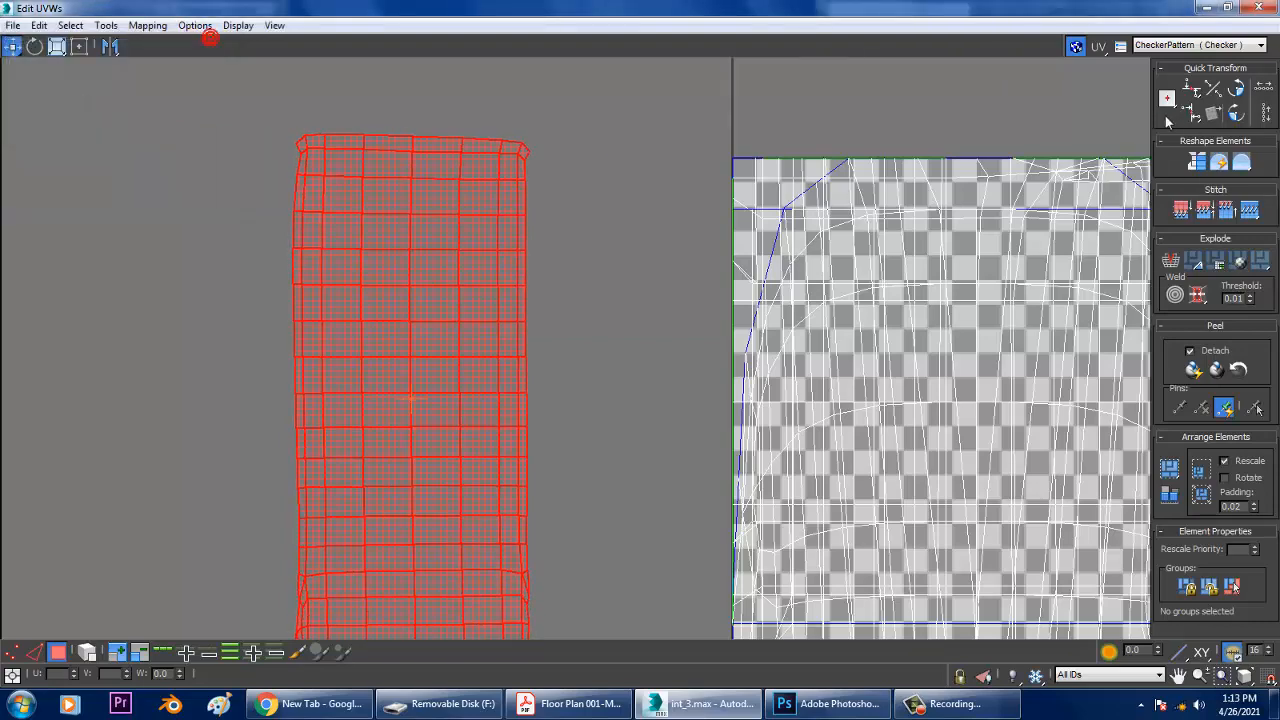
Minimize the UV editor and select all polygons of the cushion with a selection window in the viewport.
{"action": "left_click", "coordinate": [1207, 10]}
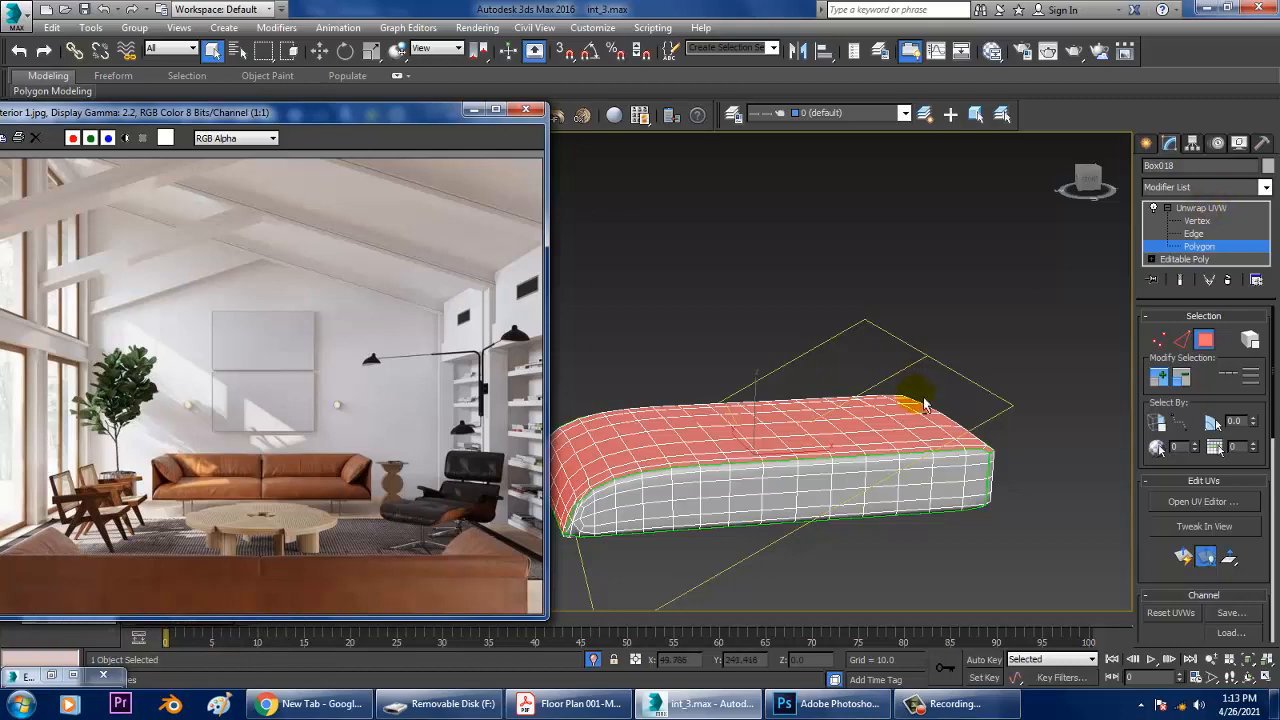
{"action": "middle_click_drag", "start_coordinate": [924, 399], "coordinate": [932, 357]}
{"action": "mouse_move", "coordinate": [932, 357]}
{"action": "middle_mouse_down", "text": "alt"}
{"action": "mouse_move", "coordinate": [900, 337]}
{"action": "mouse_move", "coordinate": [923, 355]}
{"action": "middle_mouse_up", "text": "alt"}
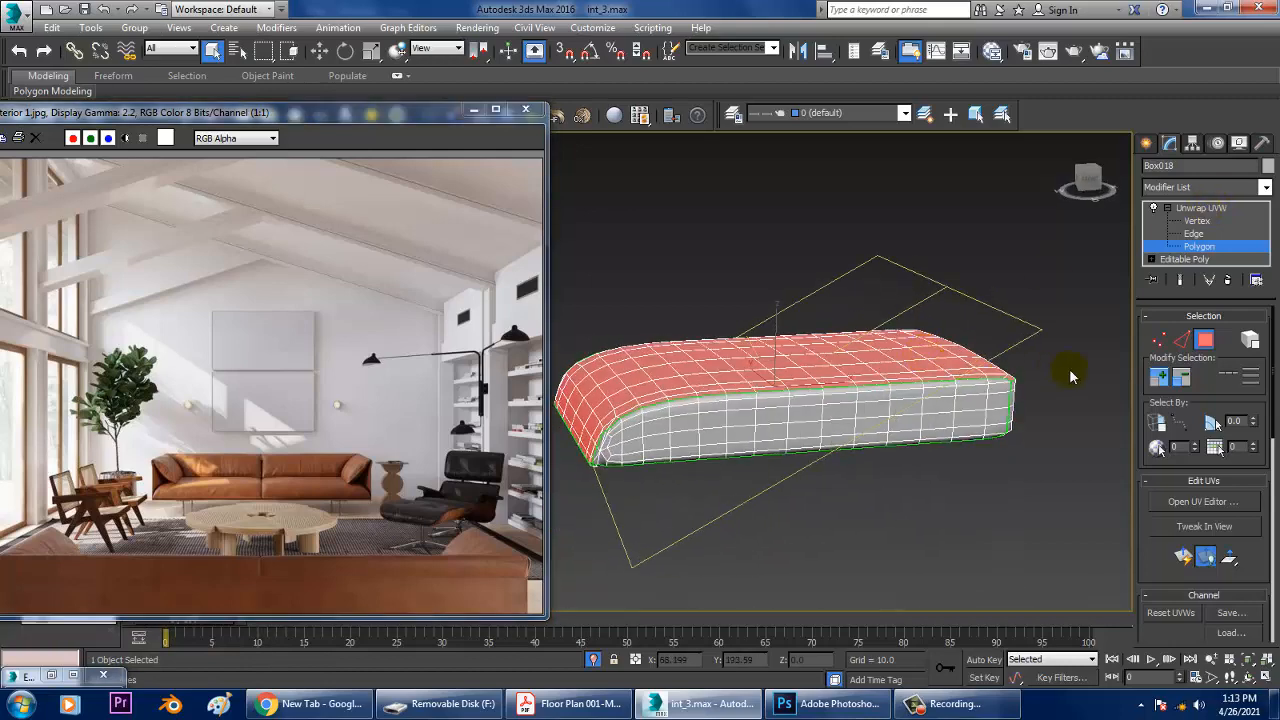
{"action": "middle_click_drag", "start_coordinate": [697, 384], "coordinate": [614, 338], "text": "alt"}
{"action": "middle_click_drag", "start_coordinate": [697, 347], "coordinate": [607, 300], "text": "alt"}
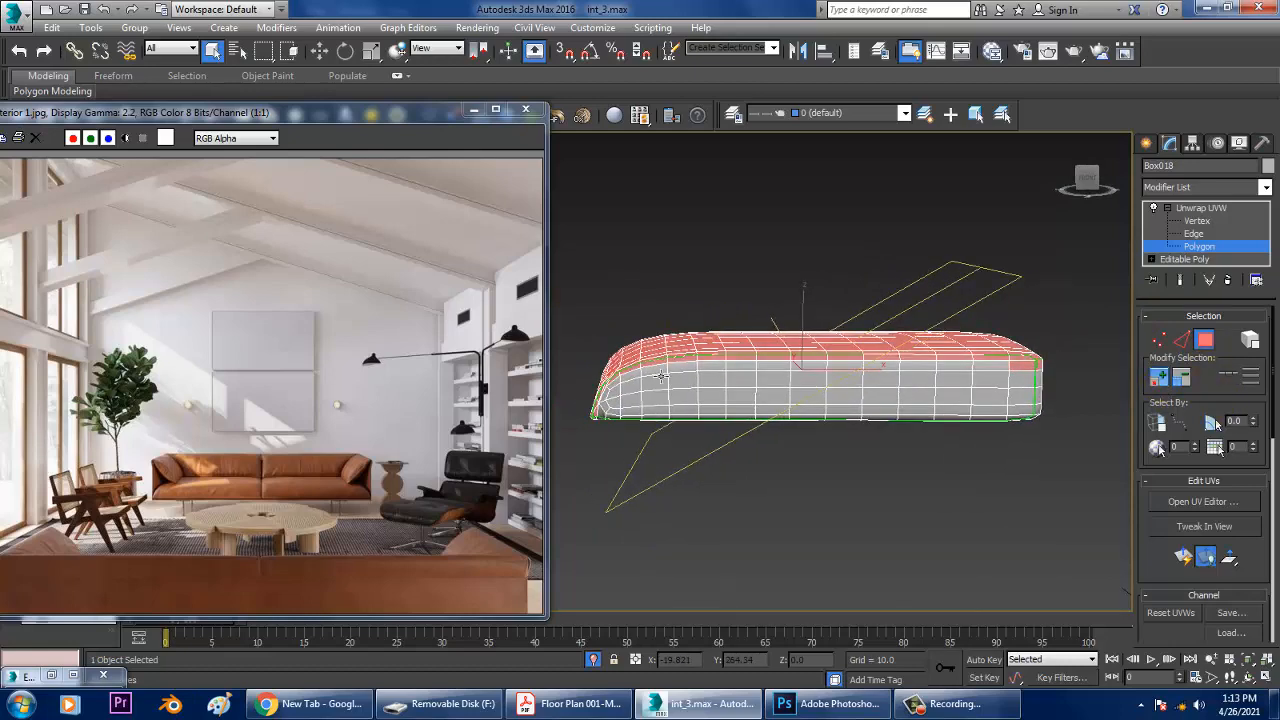
{"action": "middle_click_drag", "start_coordinate": [630, 355], "coordinate": [597, 349], "text": "alt"}
{"action": "left_click_drag", "start_coordinate": [562, 267], "coordinate": [1076, 504]}
From the end view, subtract everything except the polygons along one long side of the cushion.
{"action": "middle_click_drag", "start_coordinate": [799, 383], "coordinate": [950, 385], "text": "alt"}
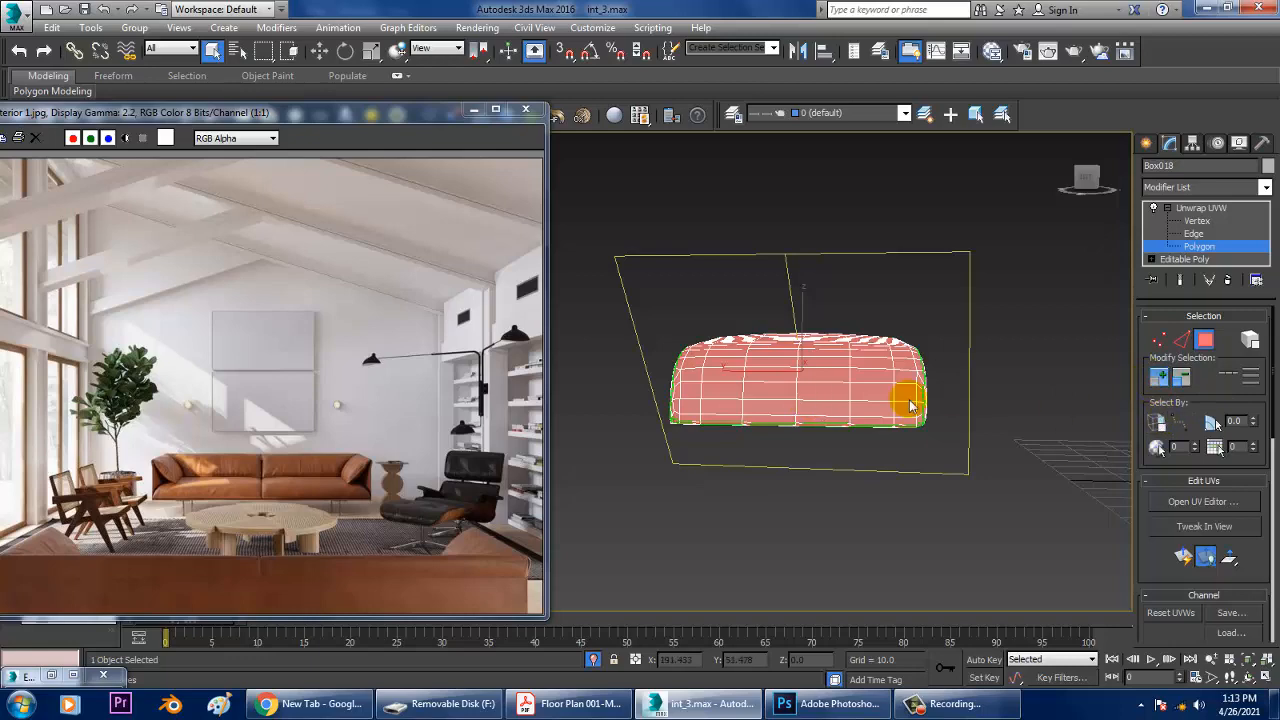
{"action": "middle_click_drag", "start_coordinate": [910, 405], "coordinate": [920, 405], "text": "alt"}
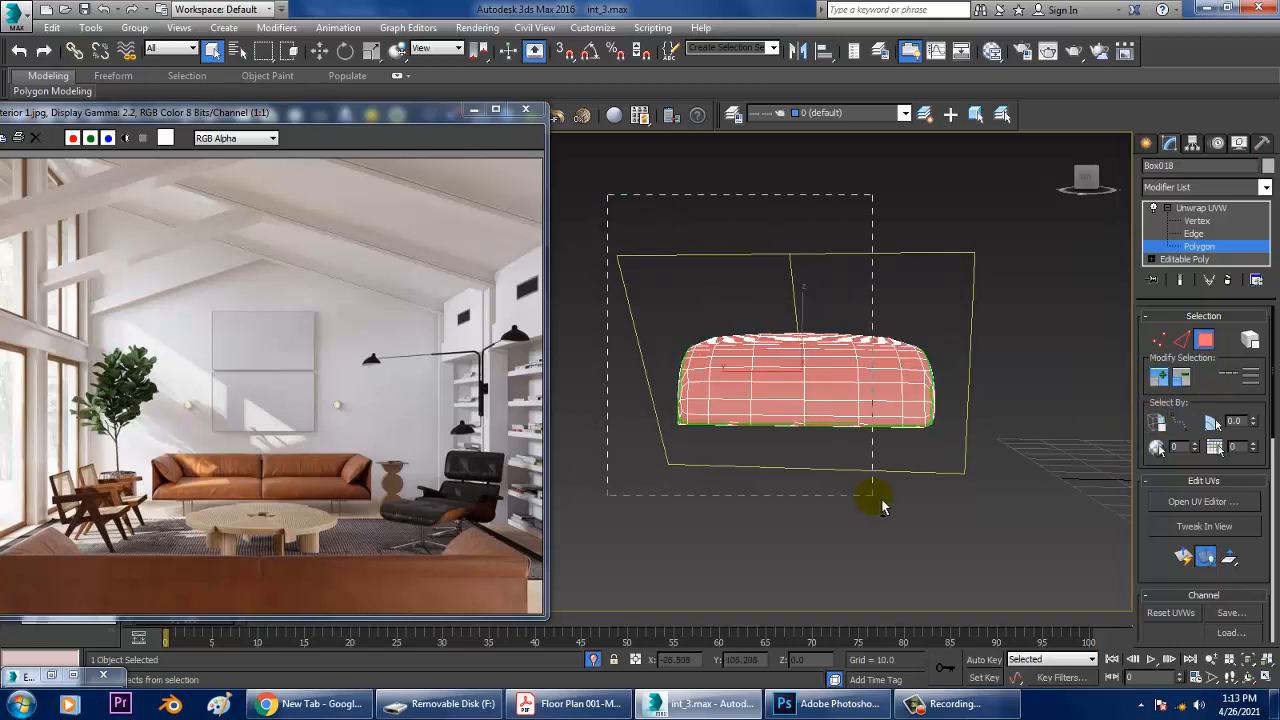
{"action": "middle_click_drag", "start_coordinate": [880, 505], "coordinate": [950, 432], "text": "alt"}
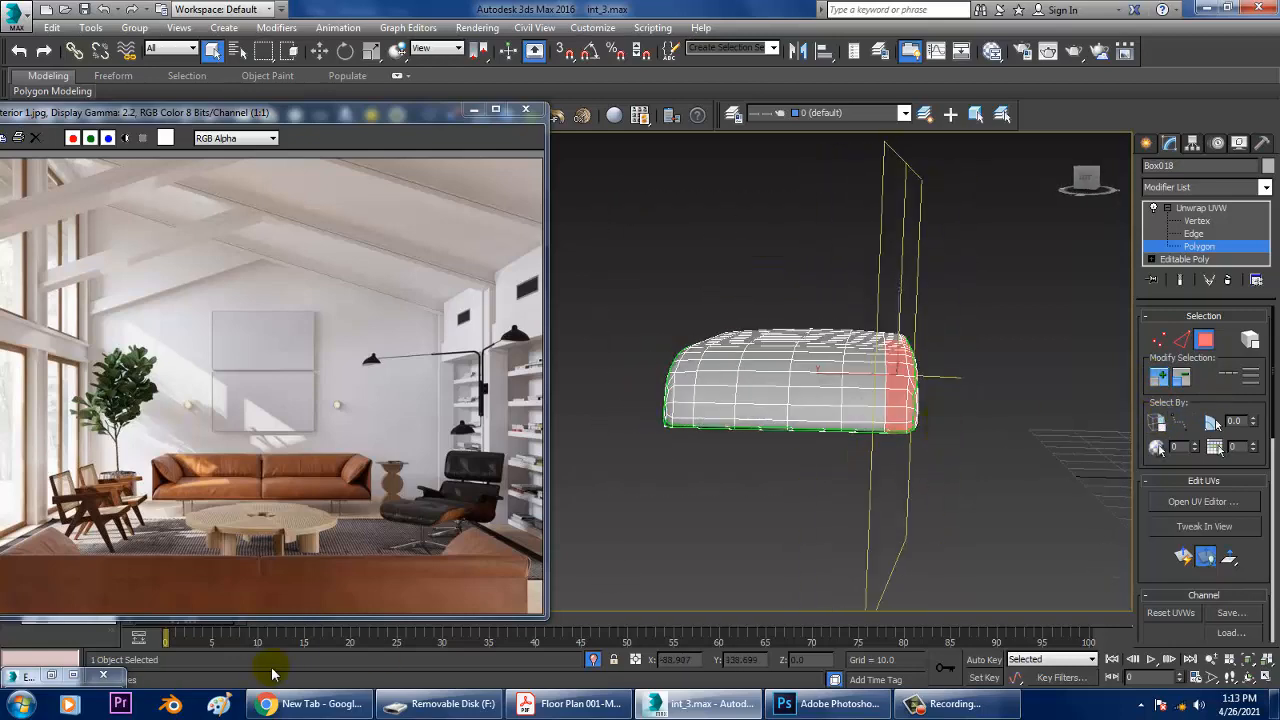
Restore the UV editor and subtract the relaxed top cluster's polygons from the selection.
{"action": "left_click", "coordinate": [52, 677]}
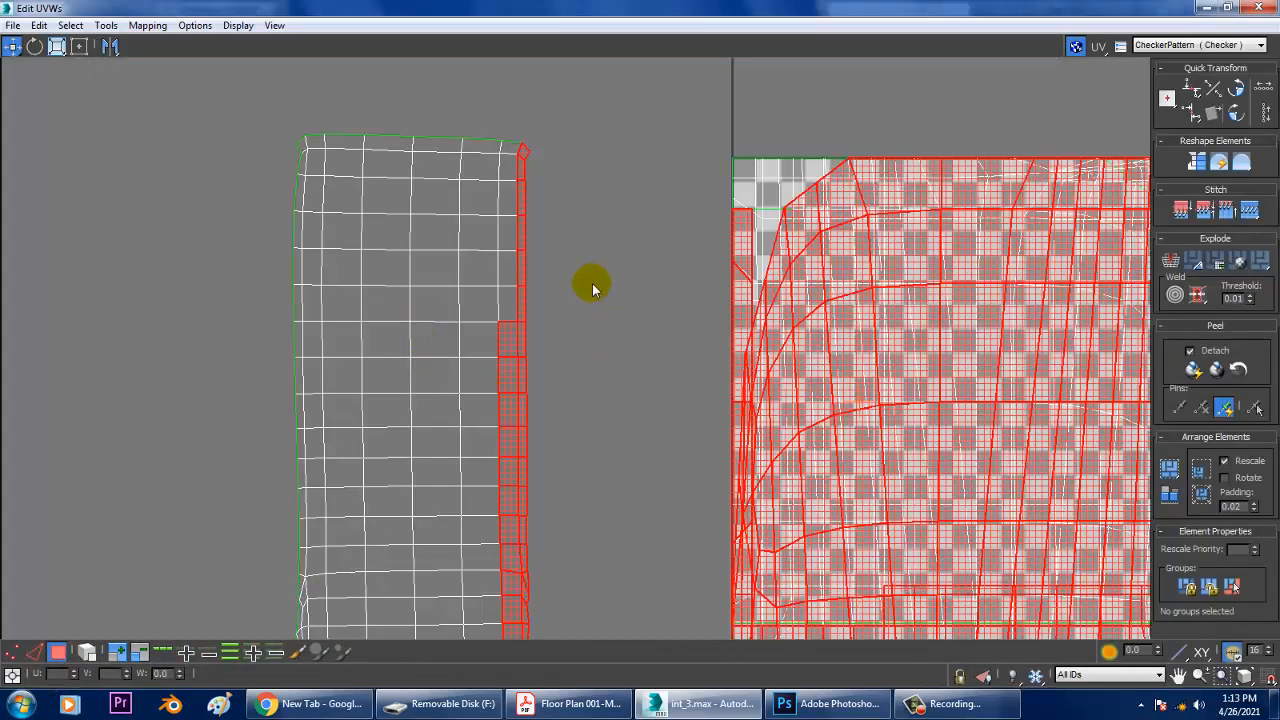
{"action": "scroll", "coordinate": [586, 283], "scroll_direction": "down", "scroll_amount": 2}
{"action": "left_click_drag", "start_coordinate": [477, 612], "coordinate": [471, 600], "text": "alt"}
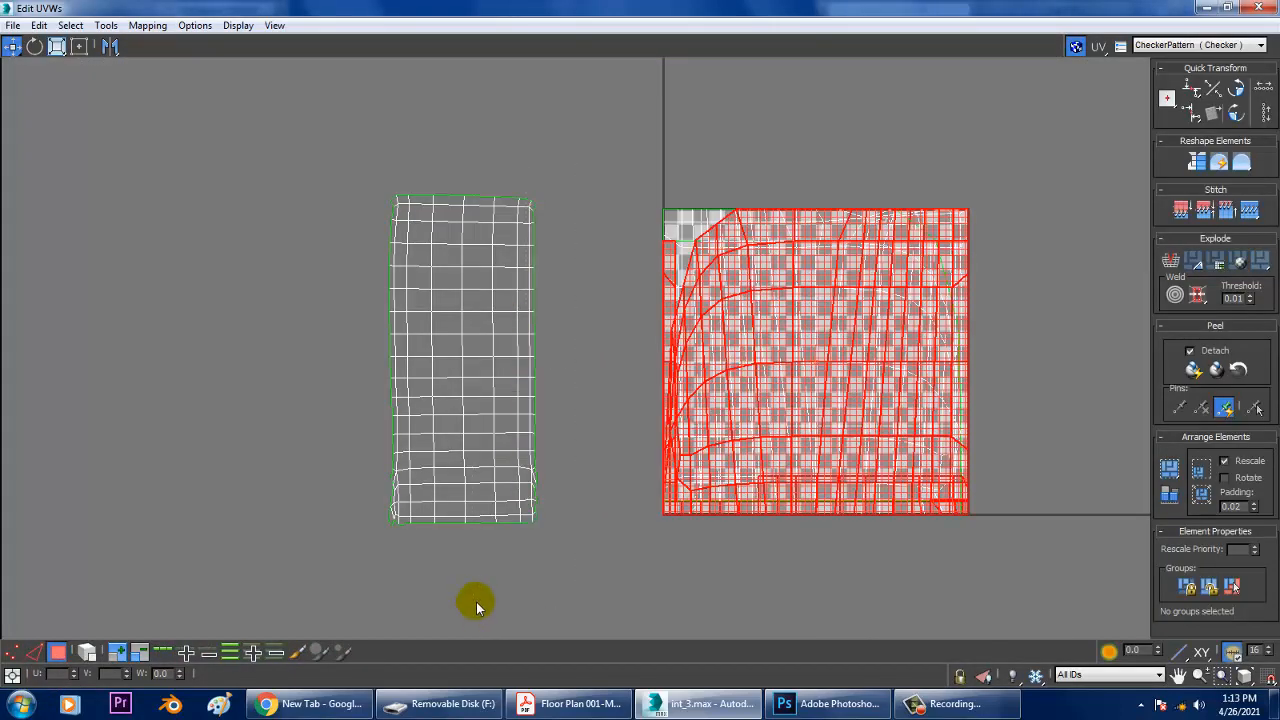
Minimize the UV editor and subtract the underside polygons next to the long side from the selection, leaving only the cushion's side face.
{"action": "left_click", "coordinate": [1205, 8]}
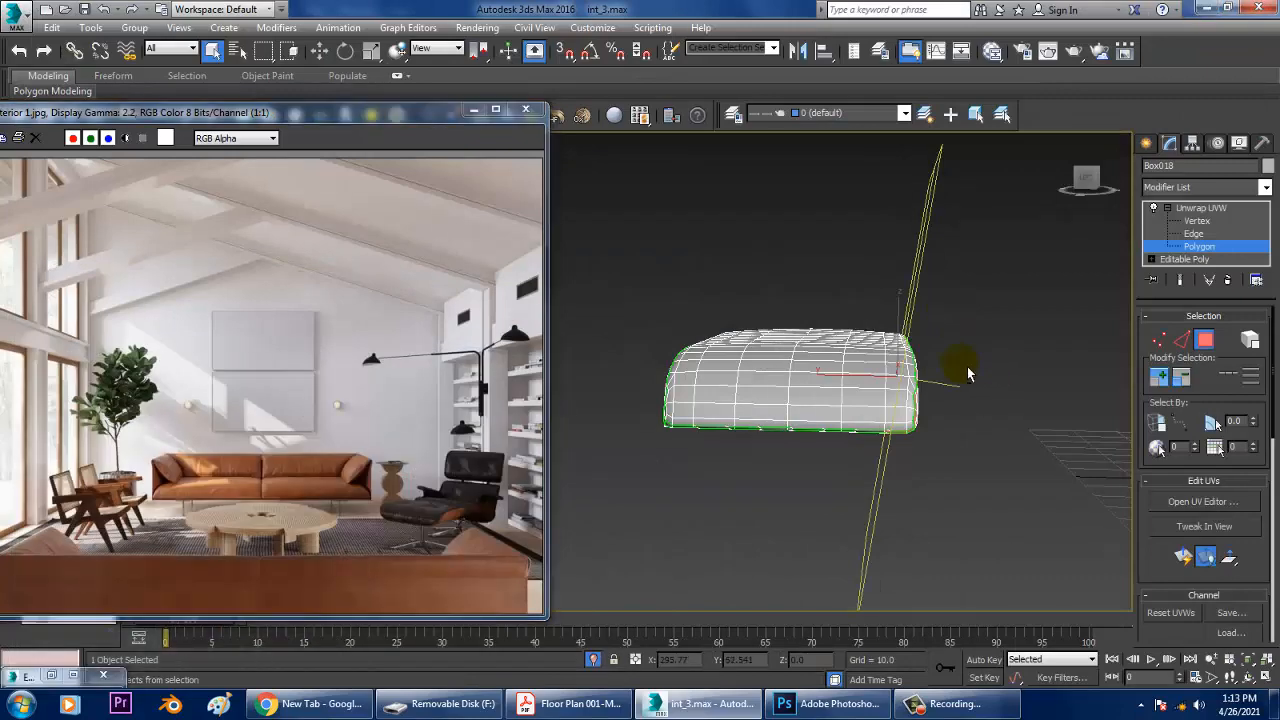
{"action": "mouse_move", "coordinate": [929, 362]}
{"action": "middle_mouse_down", "text": "alt"}
{"action": "mouse_move", "coordinate": [980, 320]}
{"action": "mouse_move", "coordinate": [899, 337]}
{"action": "mouse_move", "coordinate": [931, 362]}
{"action": "middle_mouse_up", "text": "alt"}
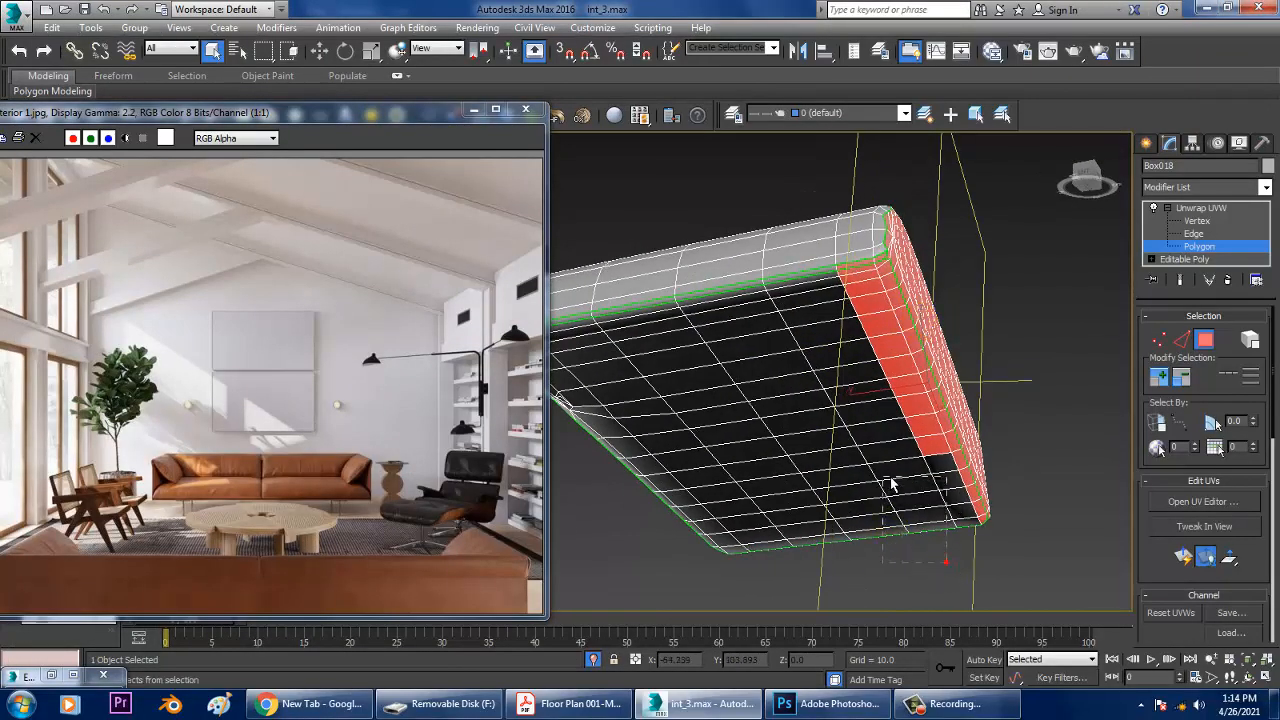
{"action": "left_click_drag", "start_coordinate": [866, 428], "coordinate": [868, 426], "text": "alt"}
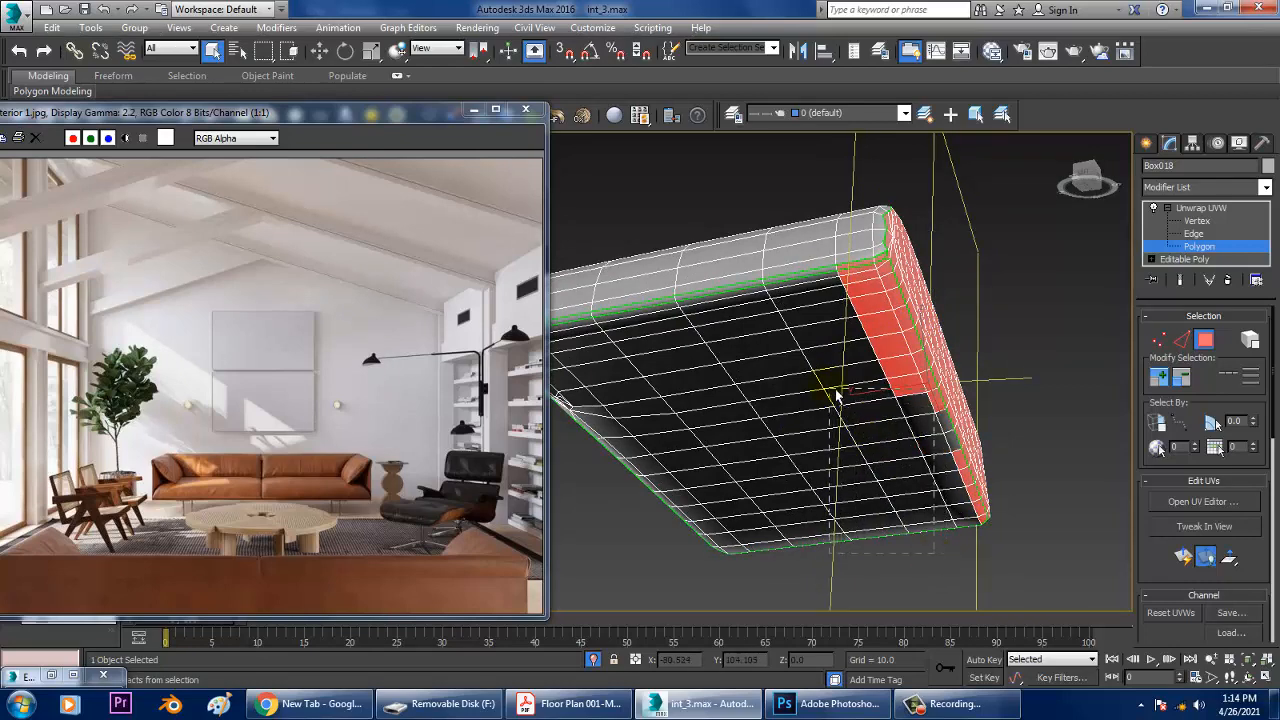
{"action": "scroll", "coordinate": [908, 314], "scroll_direction": "up", "scroll_amount": 3}
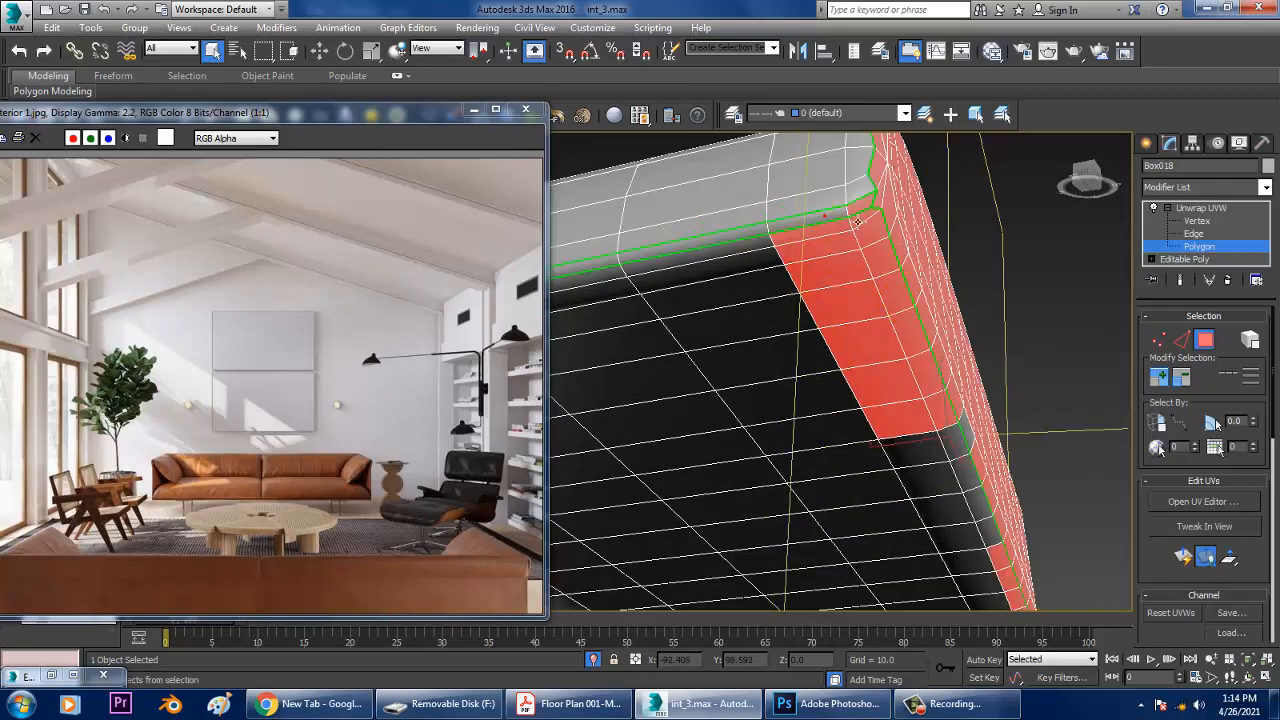
{"action": "left_click", "coordinate": [858, 283], "text": "alt"}
{"action": "left_click", "coordinate": [858, 233], "text": "alt"}
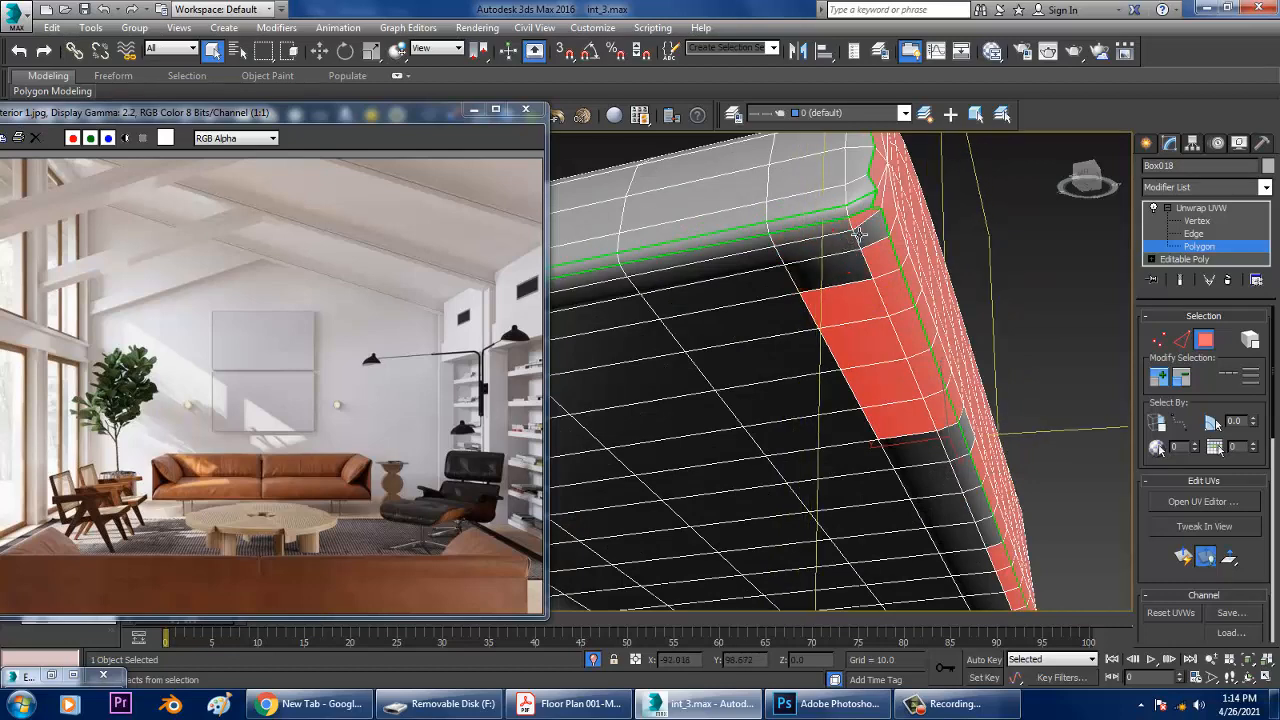
{"action": "left_click", "coordinate": [884, 268], "text": "alt"}
{"action": "left_click", "coordinate": [890, 305], "text": "alt"}
{"action": "left_click", "coordinate": [898, 337], "text": "alt"}
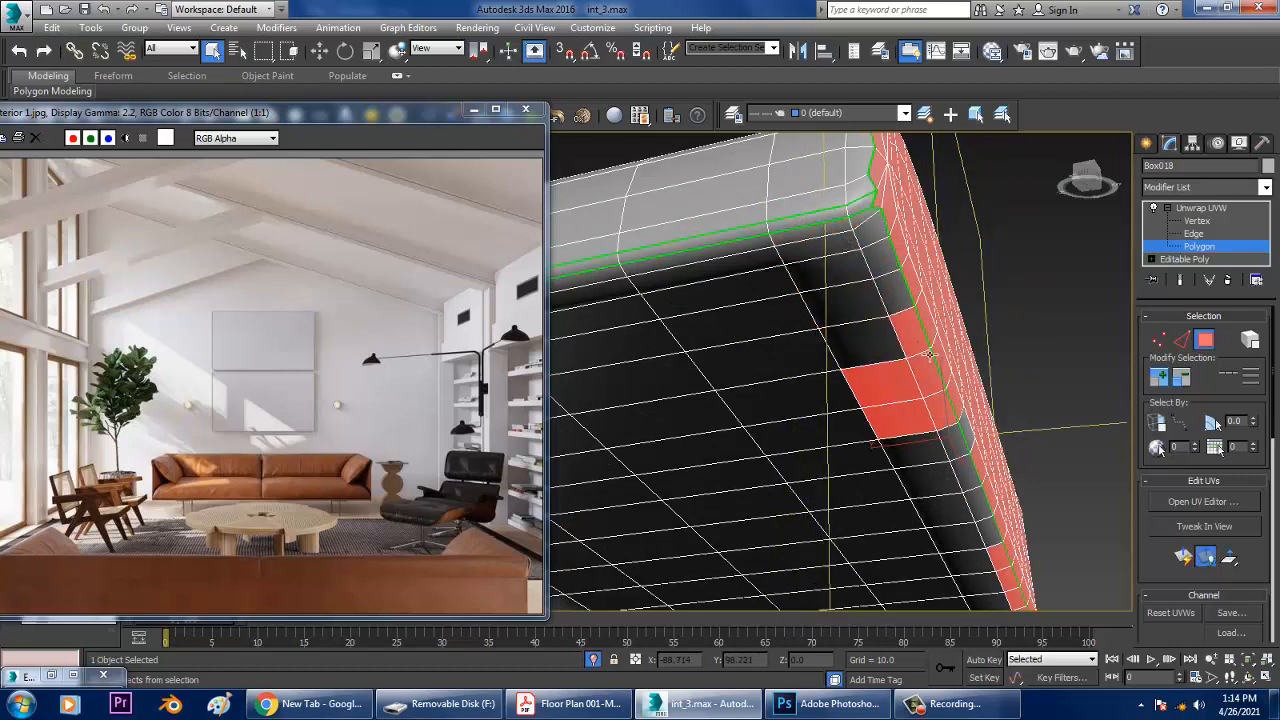
{"action": "left_click", "coordinate": [910, 390], "text": "alt"}
{"action": "middle_click_drag", "start_coordinate": [1000, 466], "coordinate": [816, 453], "text": "alt"}
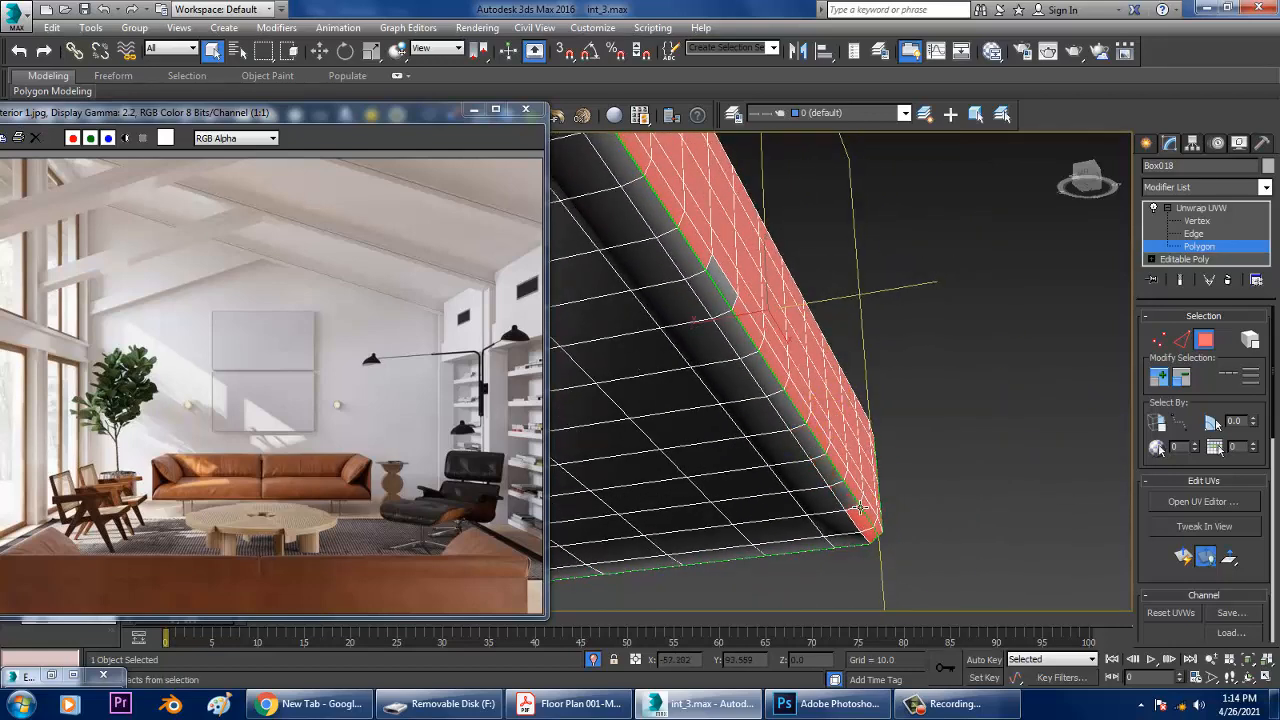
{"action": "middle_click_drag", "start_coordinate": [880, 543], "coordinate": [850, 450], "text": "alt"}
{"action": "scroll", "coordinate": [767, 410], "scroll_direction": "down", "scroll_amount": 5}
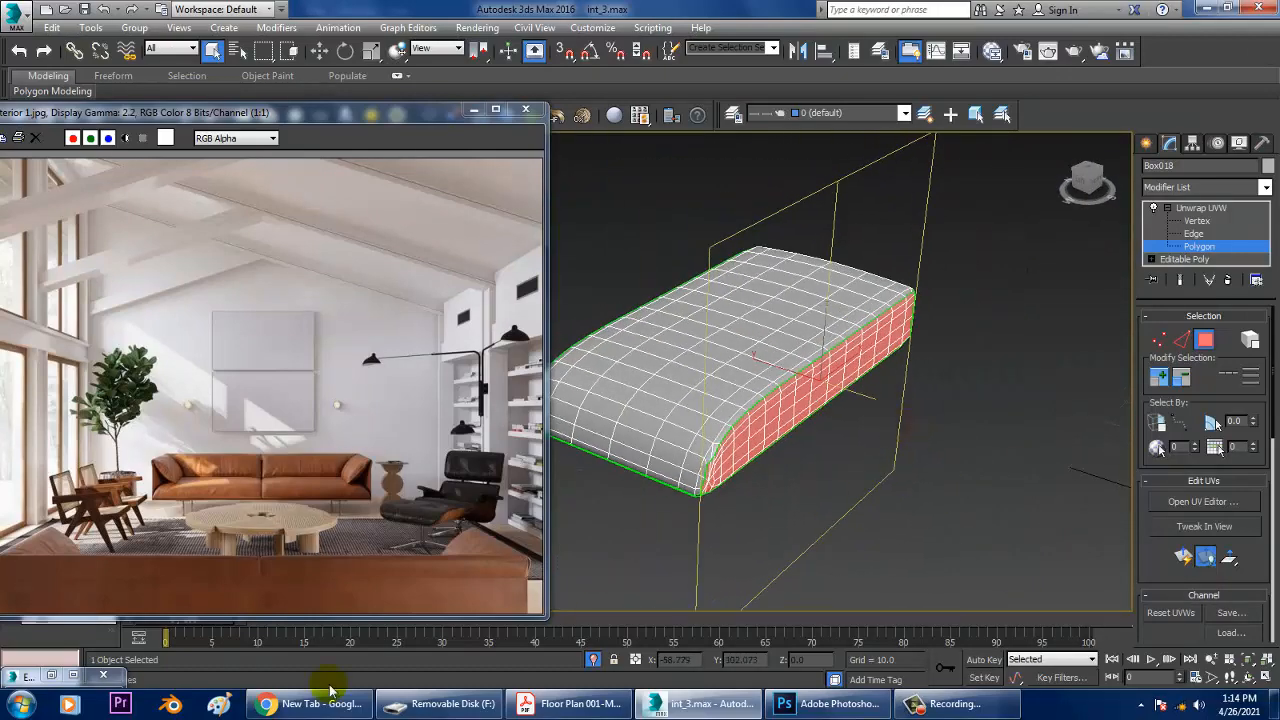
Apply a planar projection aligned to the Y axis to the selected long side of the cushion.
{"action": "left_click", "coordinate": [50, 677]}
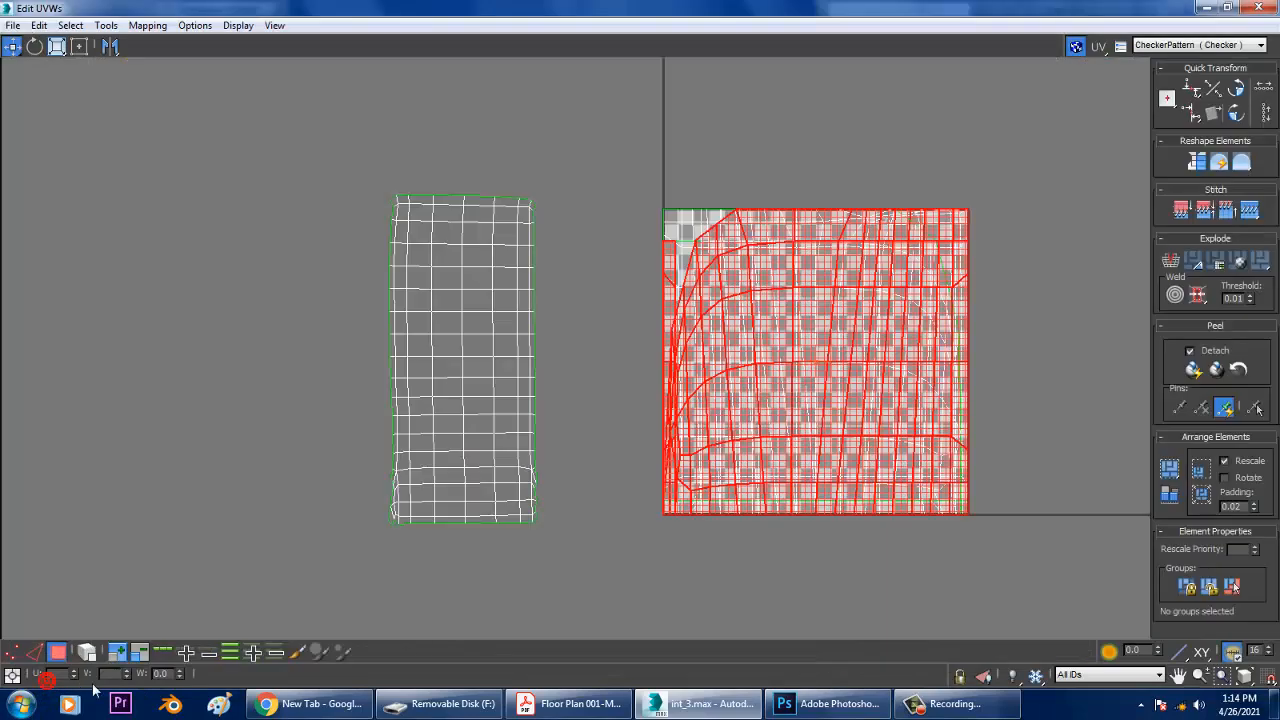
{"action": "left_click", "coordinate": [1206, 8]}
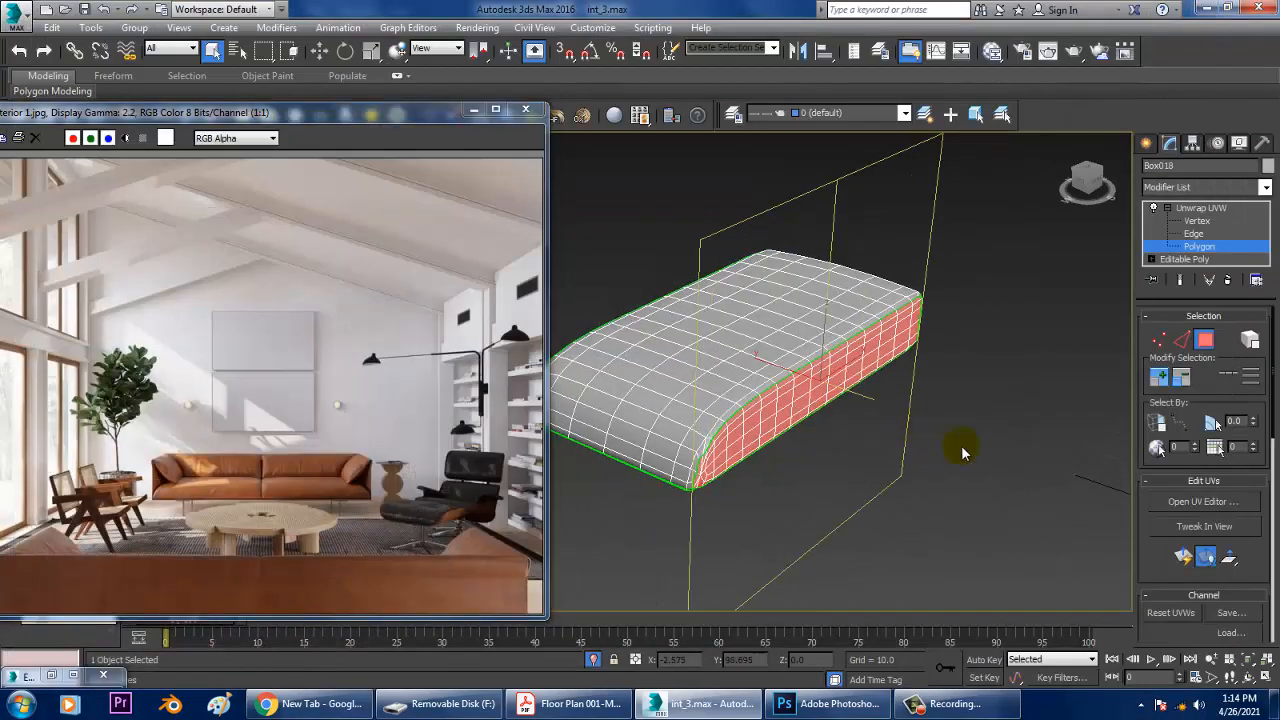
{"action": "scroll", "coordinate": [1175, 588], "scroll_direction": "down", "scroll_amount": 5}
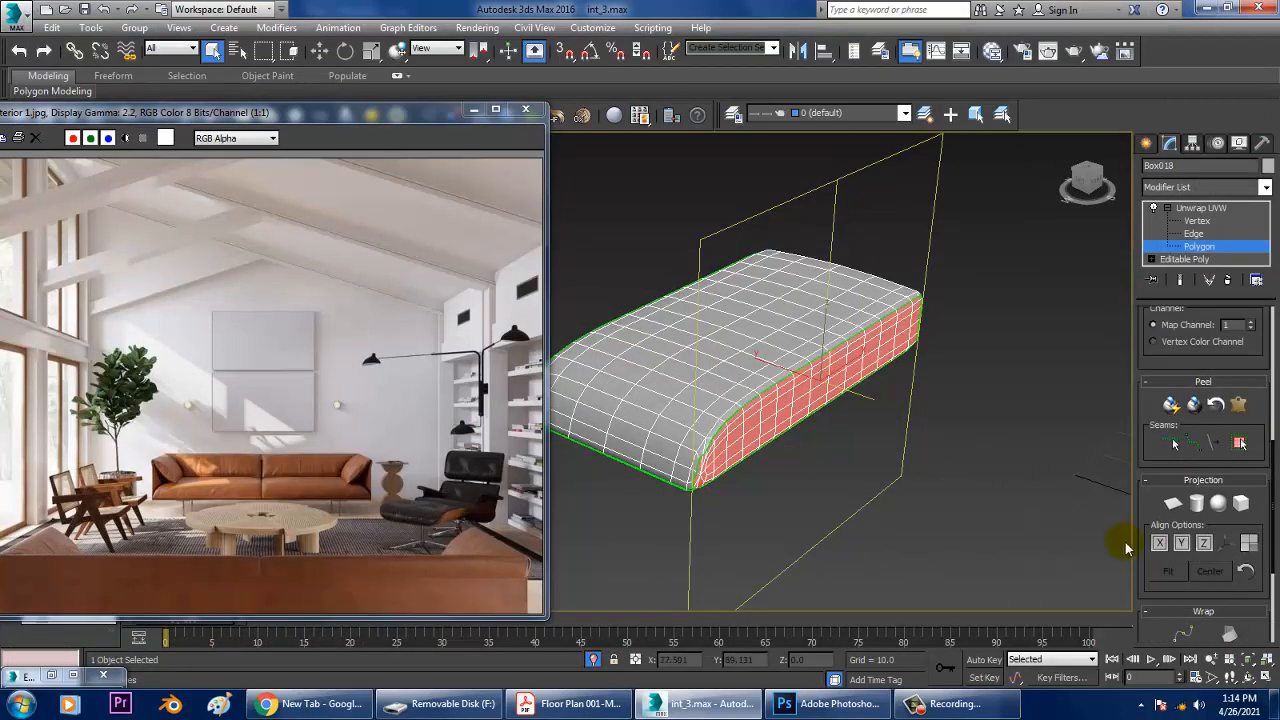
{"action": "left_click", "coordinate": [1173, 503]}
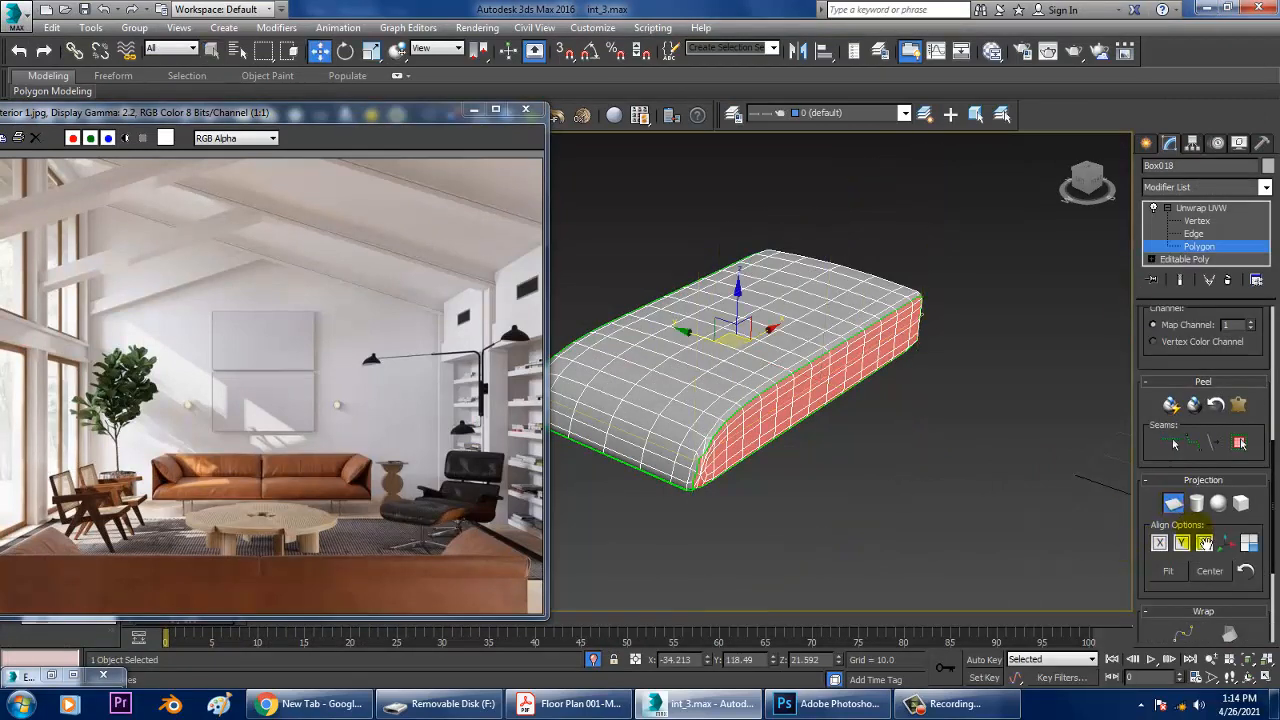
{"action": "left_click", "coordinate": [1182, 543]}
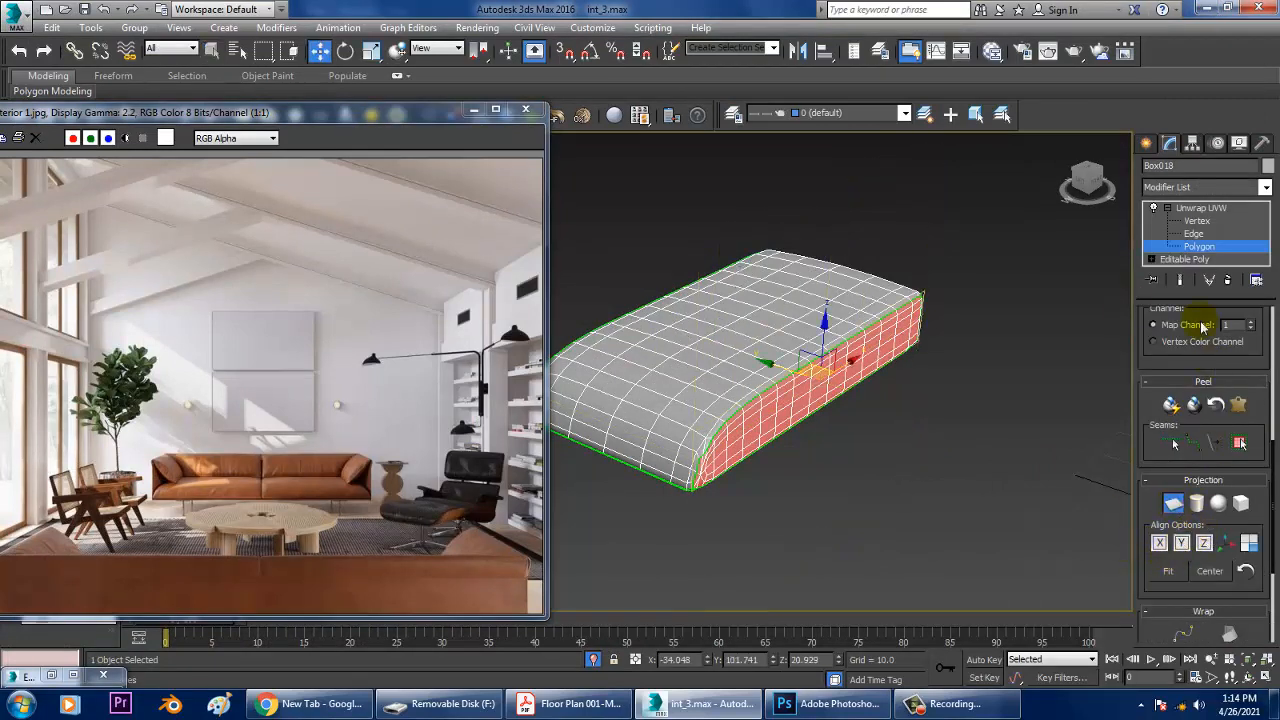
Open the UV editor and move the projected side's cluster off the checker tile, to the far side of the top cluster.
{"action": "scroll", "coordinate": [1162, 390], "scroll_direction": "up", "scroll_amount": 5}
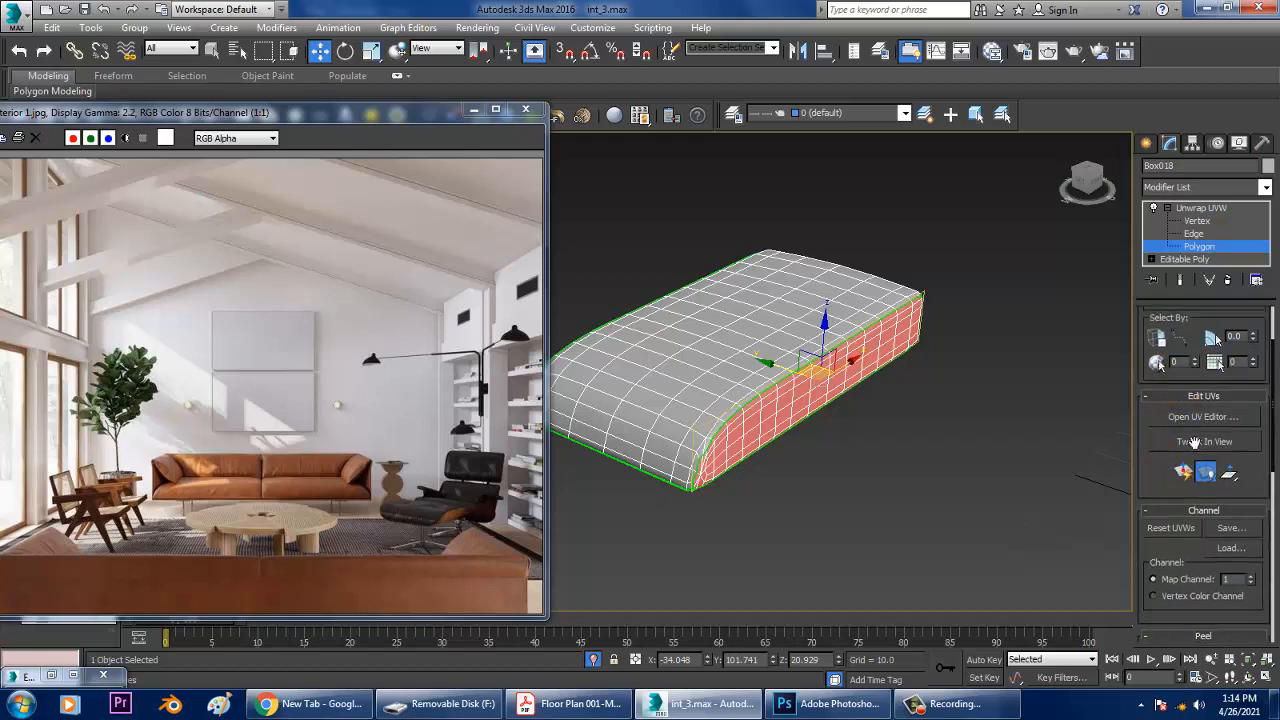
{"action": "left_click", "coordinate": [1203, 417]}
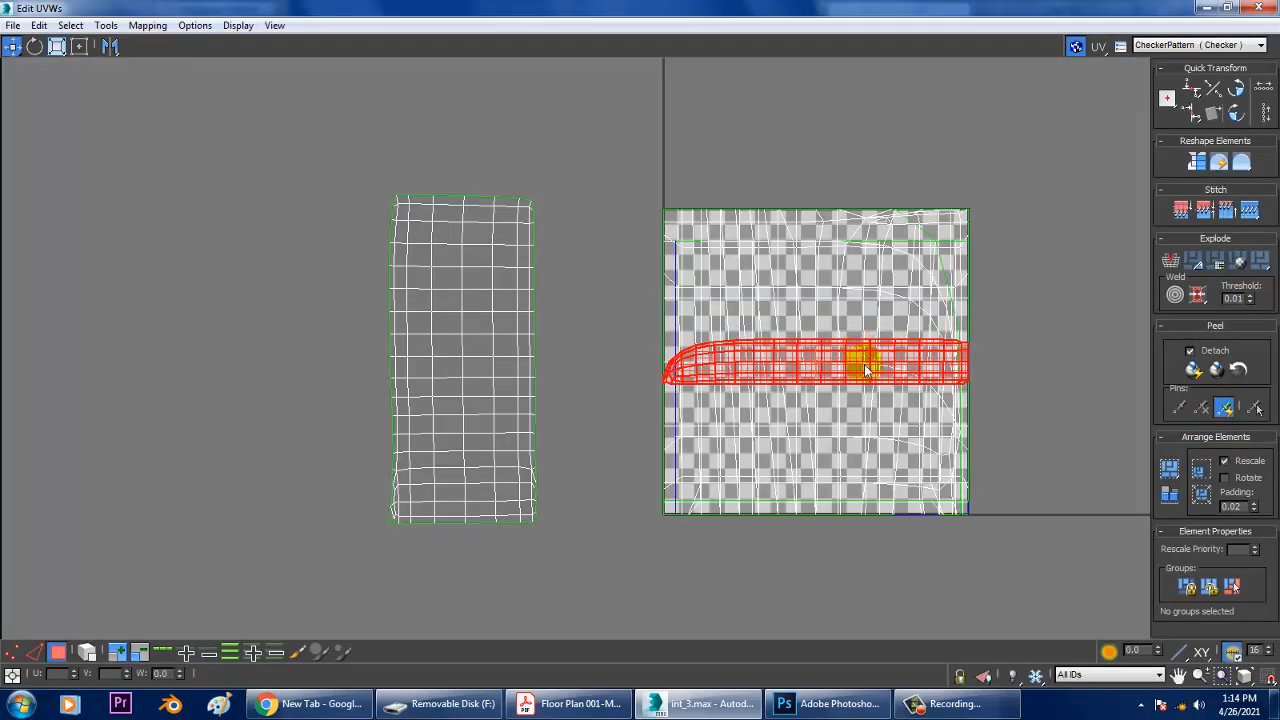
{"action": "left_click_drag", "start_coordinate": [876, 376], "coordinate": [117, 312]}
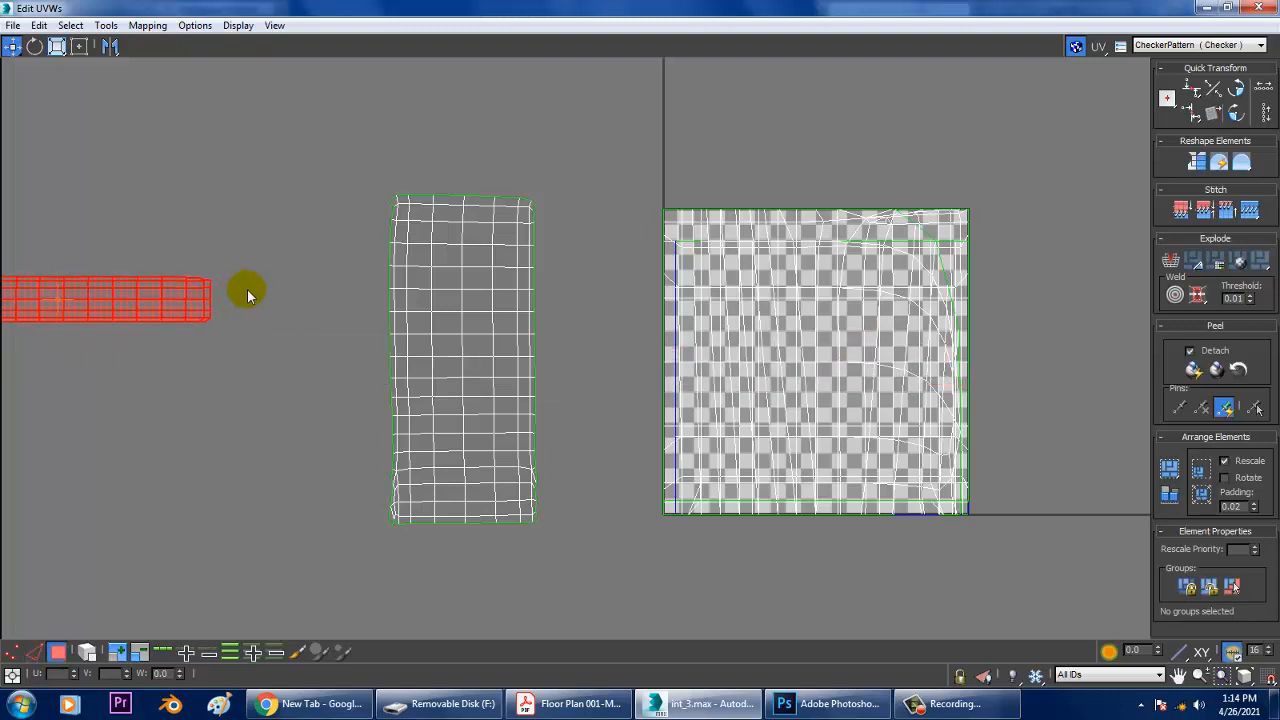
{"action": "middle_click_drag", "start_coordinate": [248, 294], "coordinate": [538, 308]}
{"action": "left_click_drag", "start_coordinate": [388, 306], "coordinate": [473, 308]}
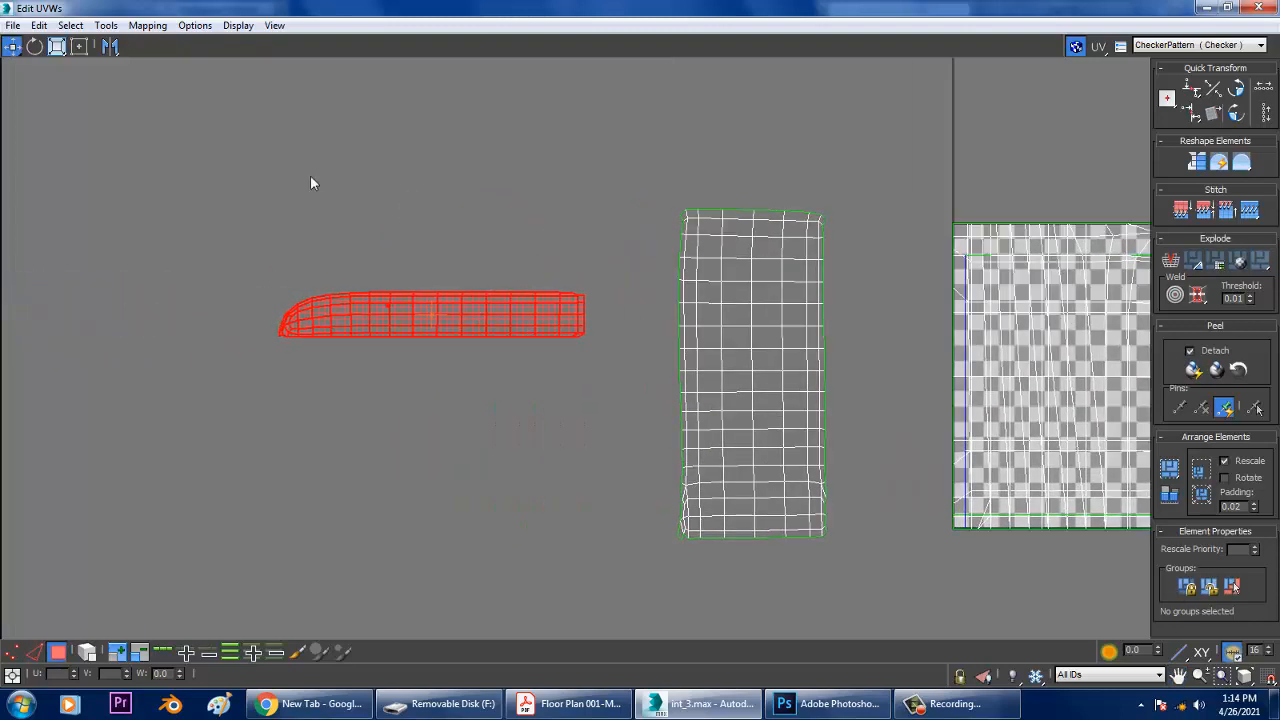
Relax the side's UV cluster with Relax By Edge Angles, 100 iterations and an amount of 0.1, and close the Relax Tool.
{"action": "left_click", "coordinate": [107, 26]}
{"action": "left_click", "coordinate": [166, 297]}
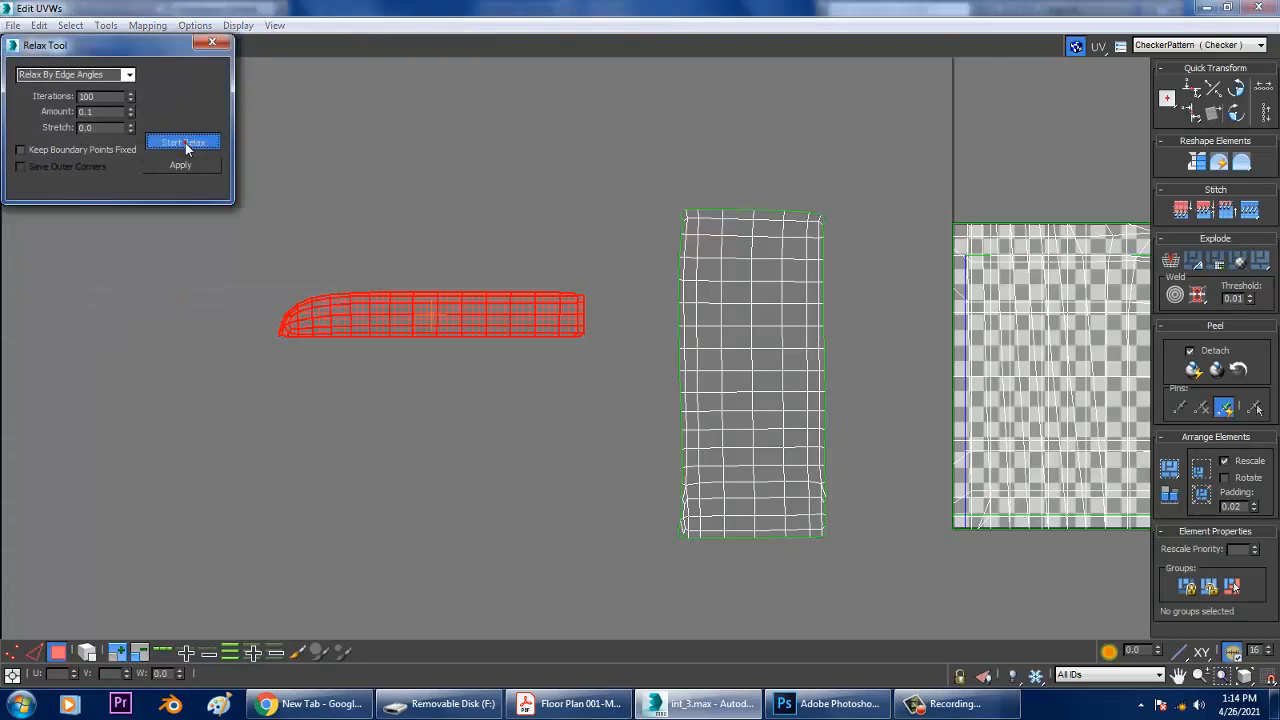
{"action": "left_click", "coordinate": [184, 143]}
{"action": "scroll", "coordinate": [520, 305], "scroll_direction": "up", "scroll_amount": 3}
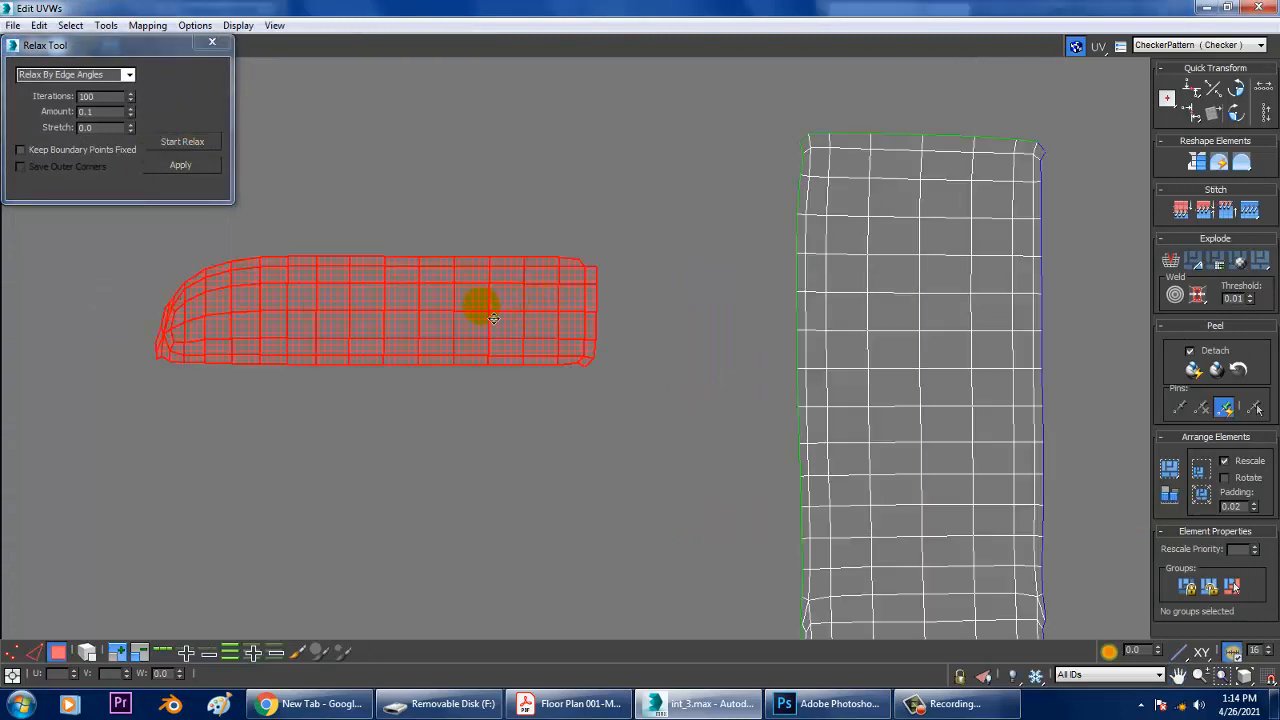
{"action": "left_click_drag", "start_coordinate": [493, 318], "coordinate": [620, 381]}
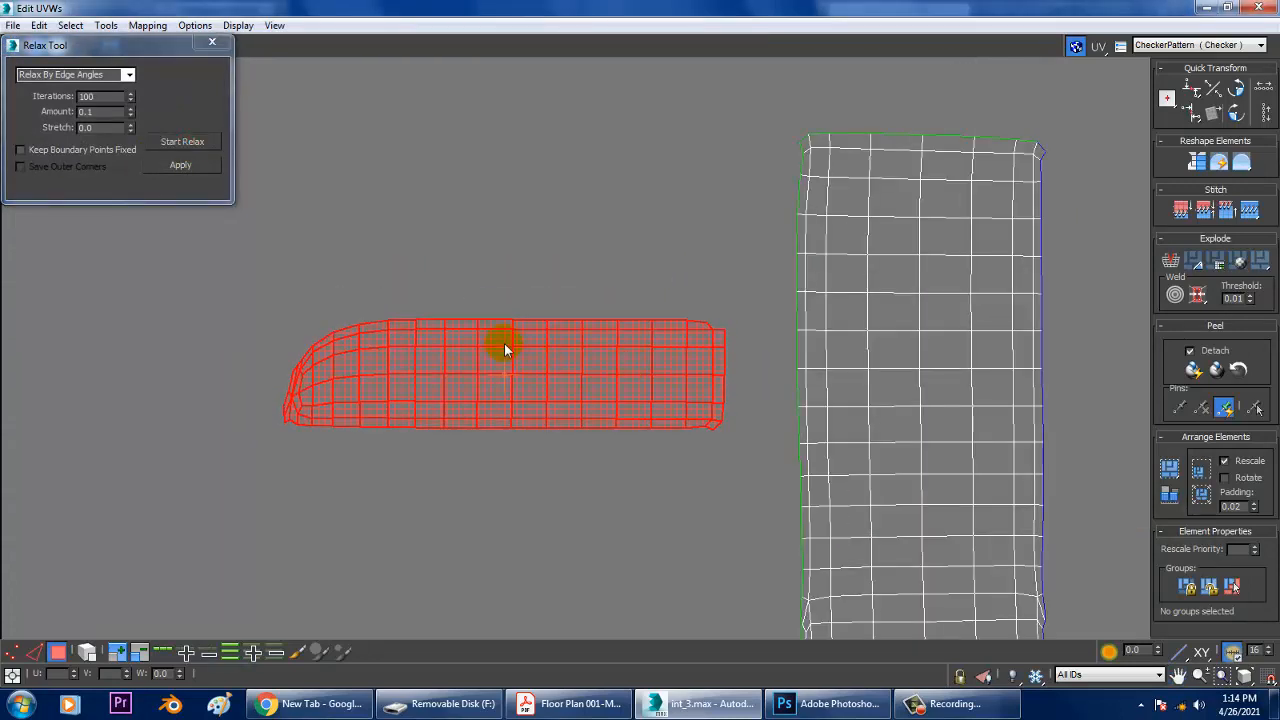
{"action": "left_click", "coordinate": [212, 42]}
Rotate the side's UV cluster a quarter turn to stand upright and place it next to the top cluster.
{"action": "left_click", "coordinate": [630, 410]}
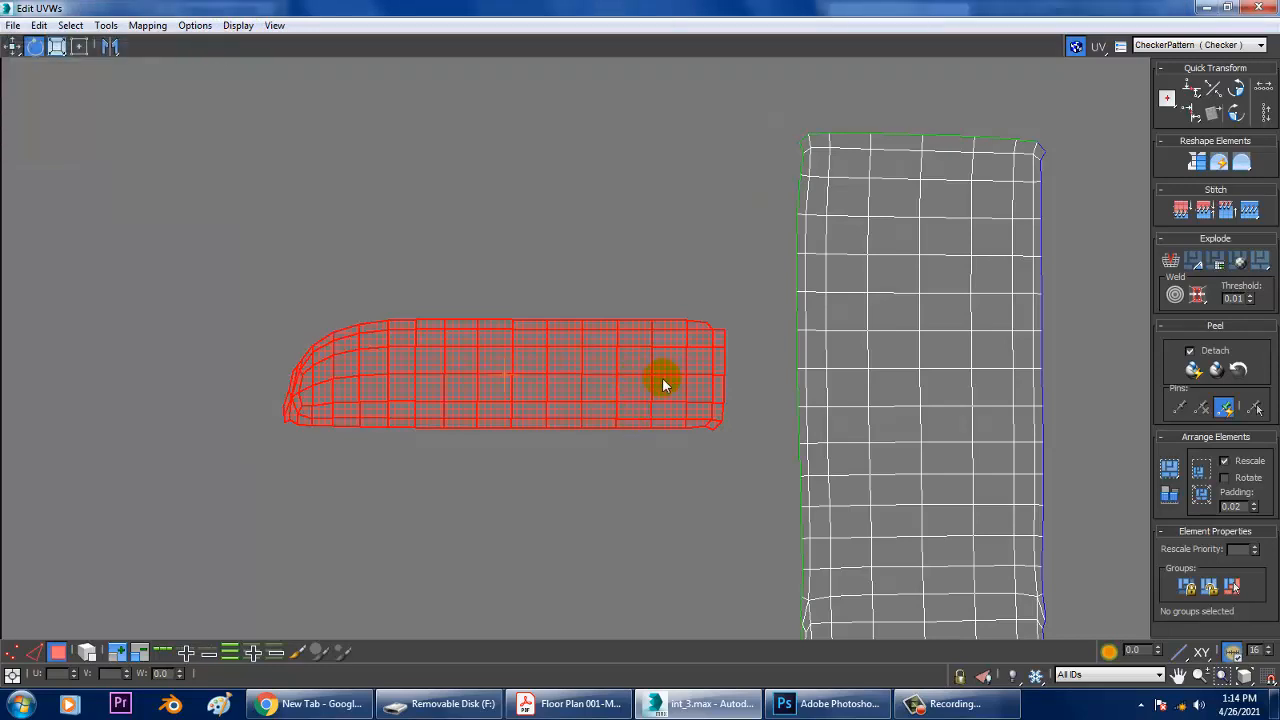
{"action": "left_click_drag", "start_coordinate": [662, 383], "coordinate": [516, 170]}
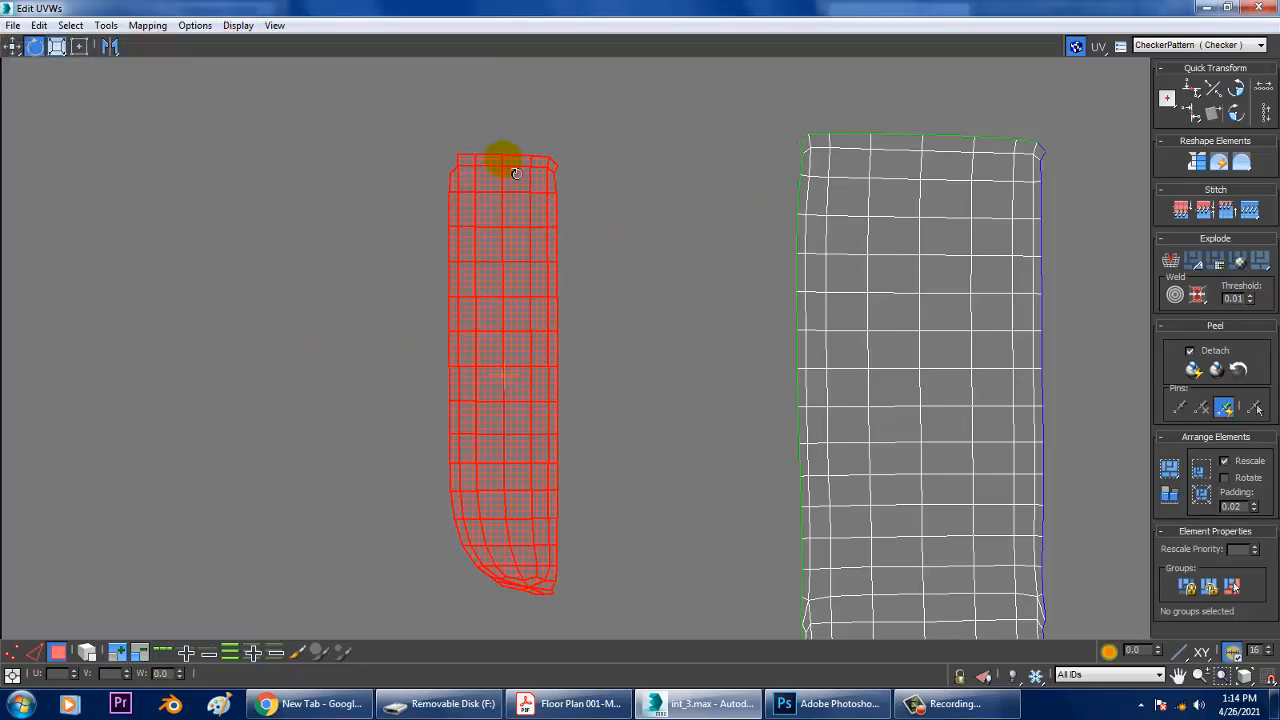
{"action": "left_click_drag", "start_coordinate": [538, 323], "coordinate": [718, 323]}
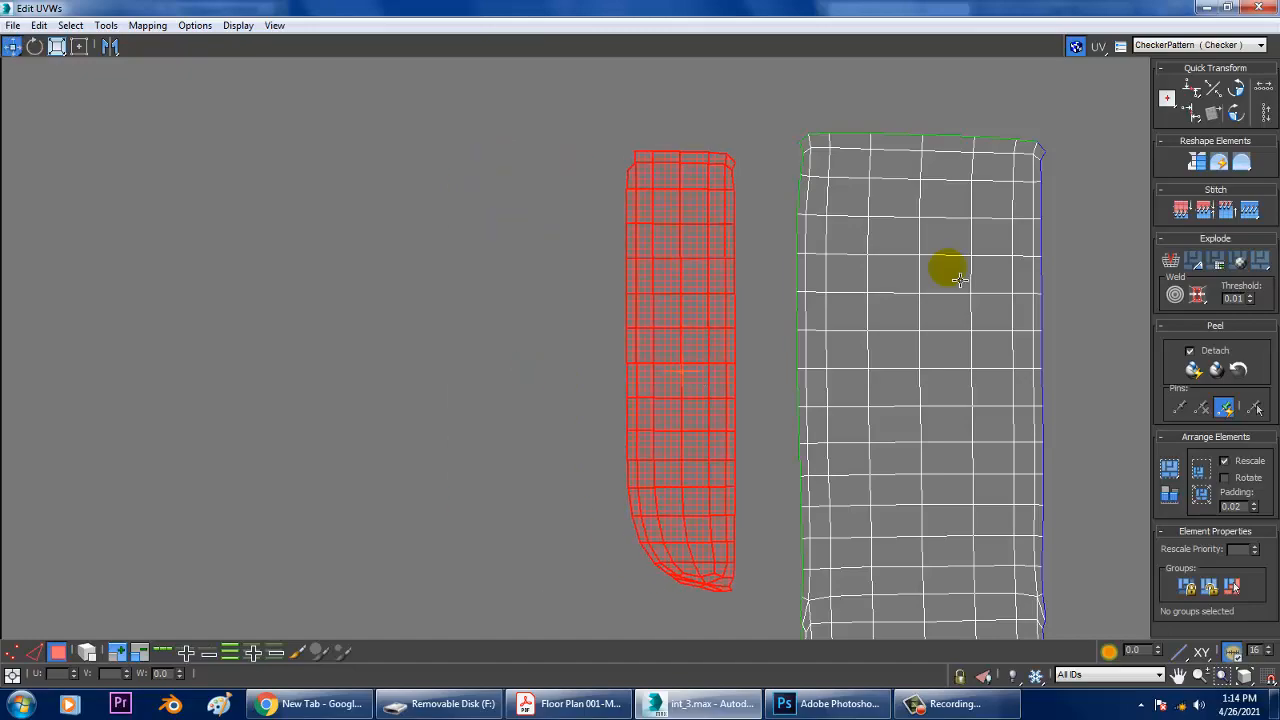
Minimize the UV editor, turn on Ignore Backfacing and window-select the opposite long side, subtracting the rest of the cushion from an end view.
{"action": "left_click", "coordinate": [1207, 7]}
{"action": "middle_click_drag", "start_coordinate": [908, 323], "coordinate": [849, 309], "text": "alt"}
{"action": "middle_click_drag", "start_coordinate": [814, 429], "coordinate": [654, 363], "text": "alt"}
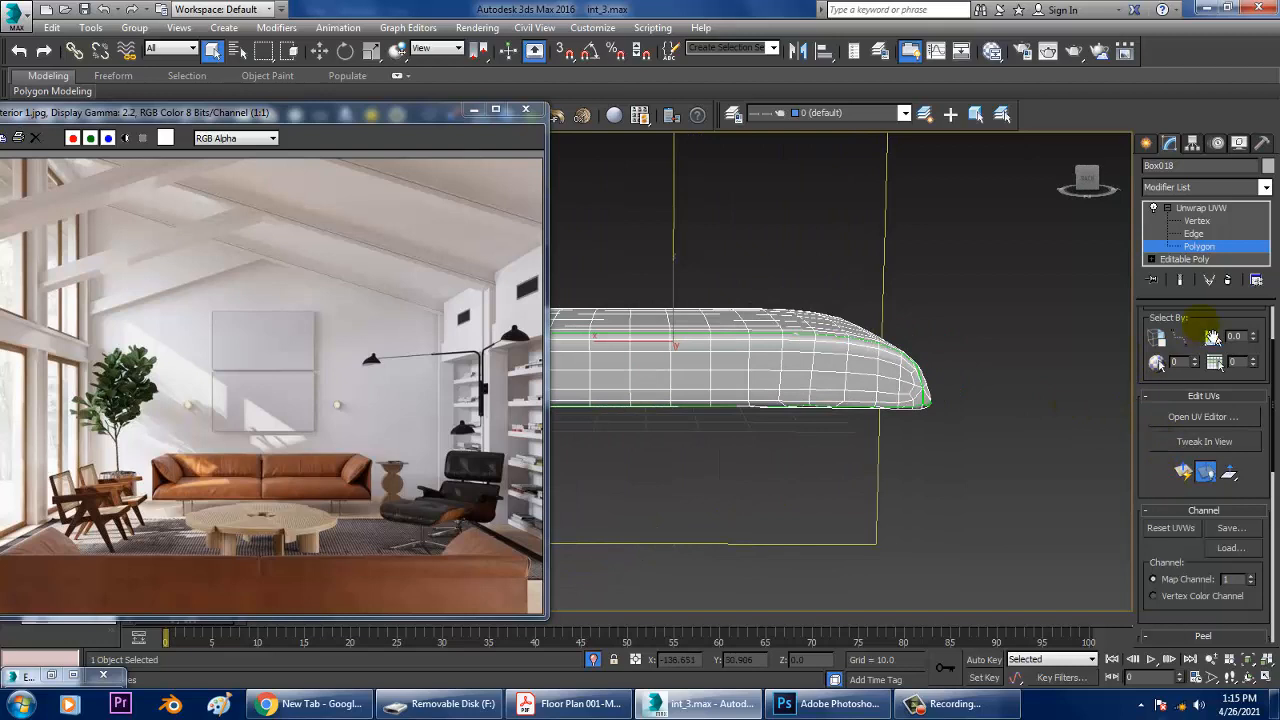
{"action": "left_click_drag", "start_coordinate": [1212, 337], "coordinate": [1215, 413]}
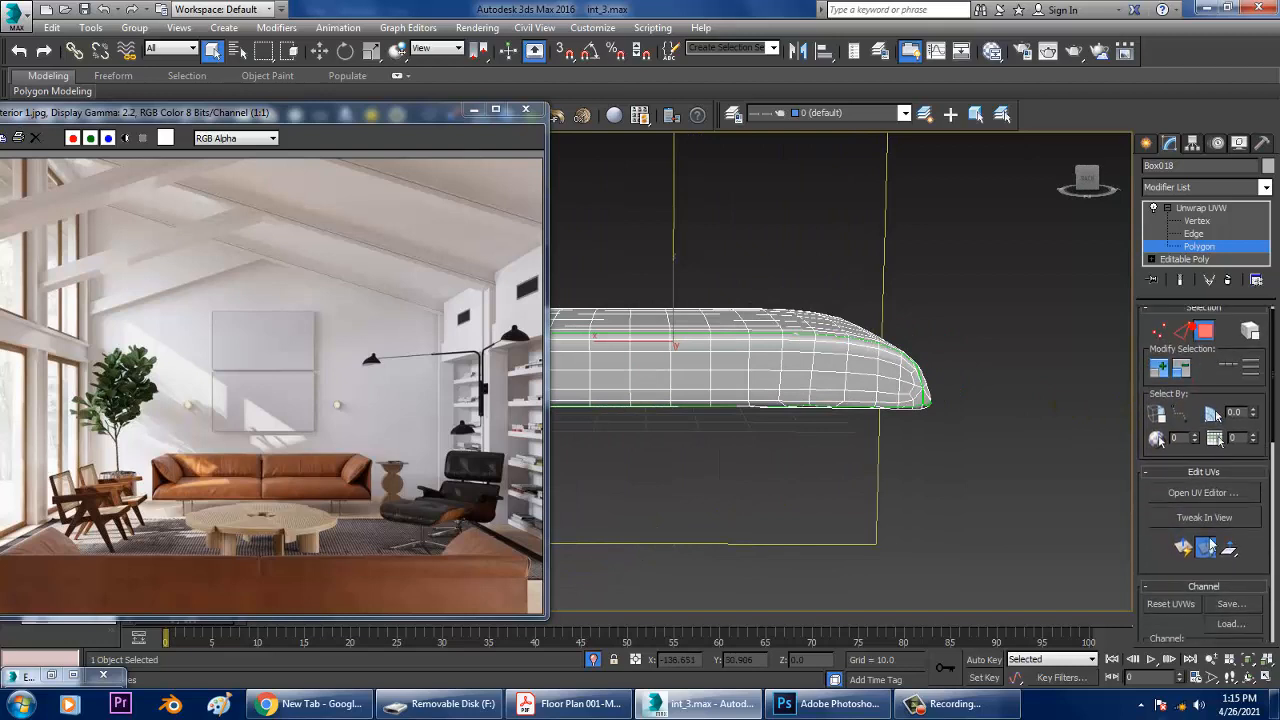
{"action": "left_click", "coordinate": [1158, 370]}
{"action": "left_click", "coordinate": [1157, 374]}
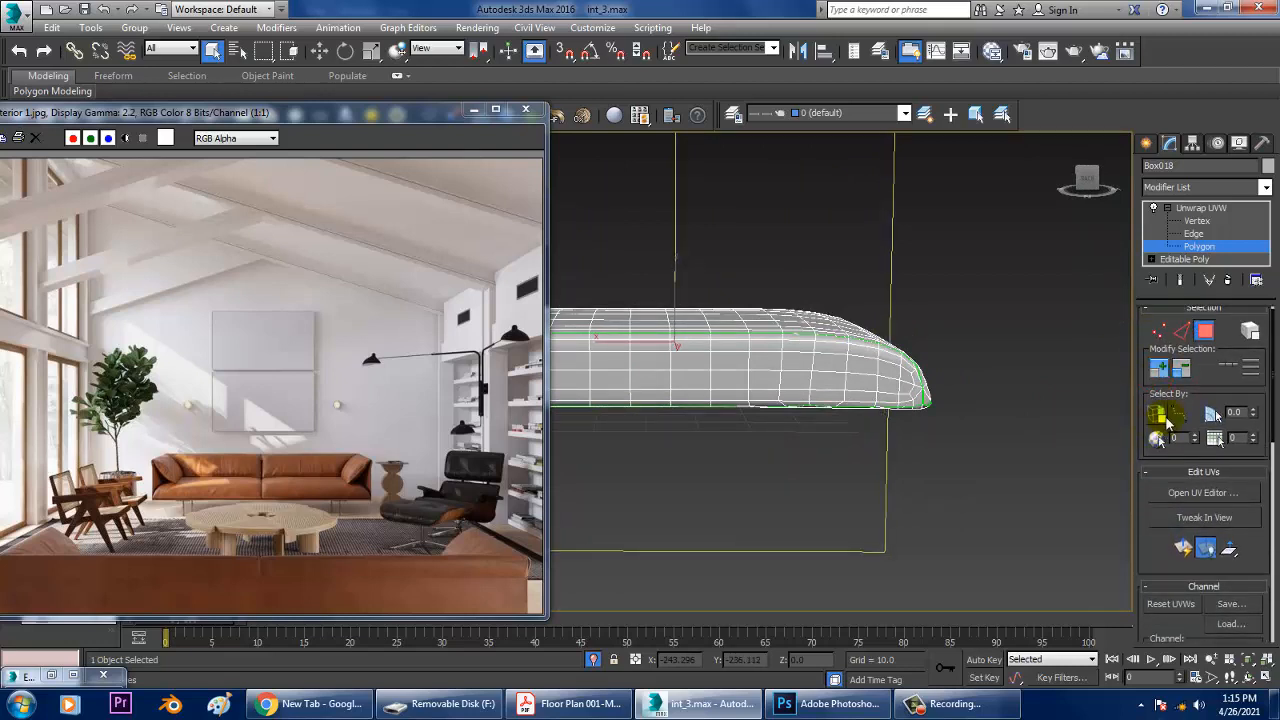
{"action": "left_click", "coordinate": [1163, 421]}
{"action": "scroll", "coordinate": [936, 360], "scroll_direction": "down", "scroll_amount": 3}
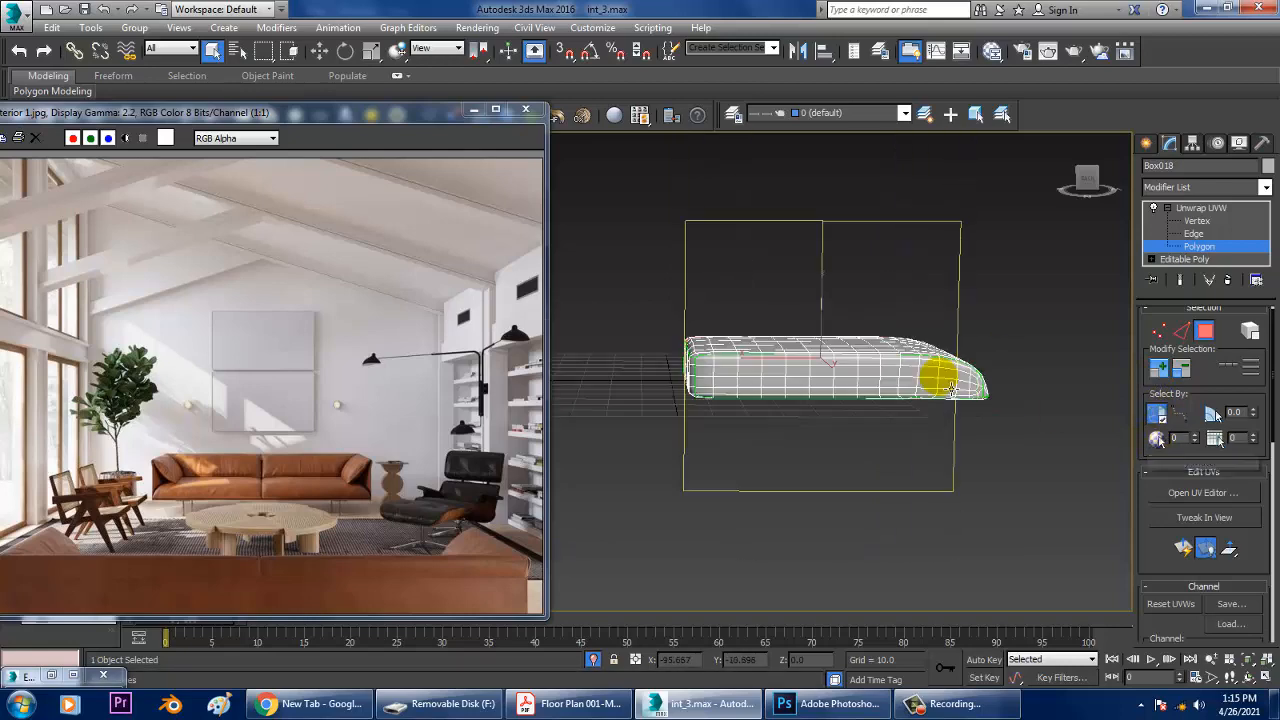
{"action": "mouse_move", "coordinate": [938, 374]}
{"action": "middle_mouse_down", "text": "alt"}
{"action": "mouse_move", "coordinate": [832, 357]}
{"action": "mouse_move", "coordinate": [914, 394]}
{"action": "mouse_move", "coordinate": [1063, 394]}
{"action": "mouse_move", "coordinate": [936, 370]}
{"action": "middle_mouse_up", "text": "alt"}
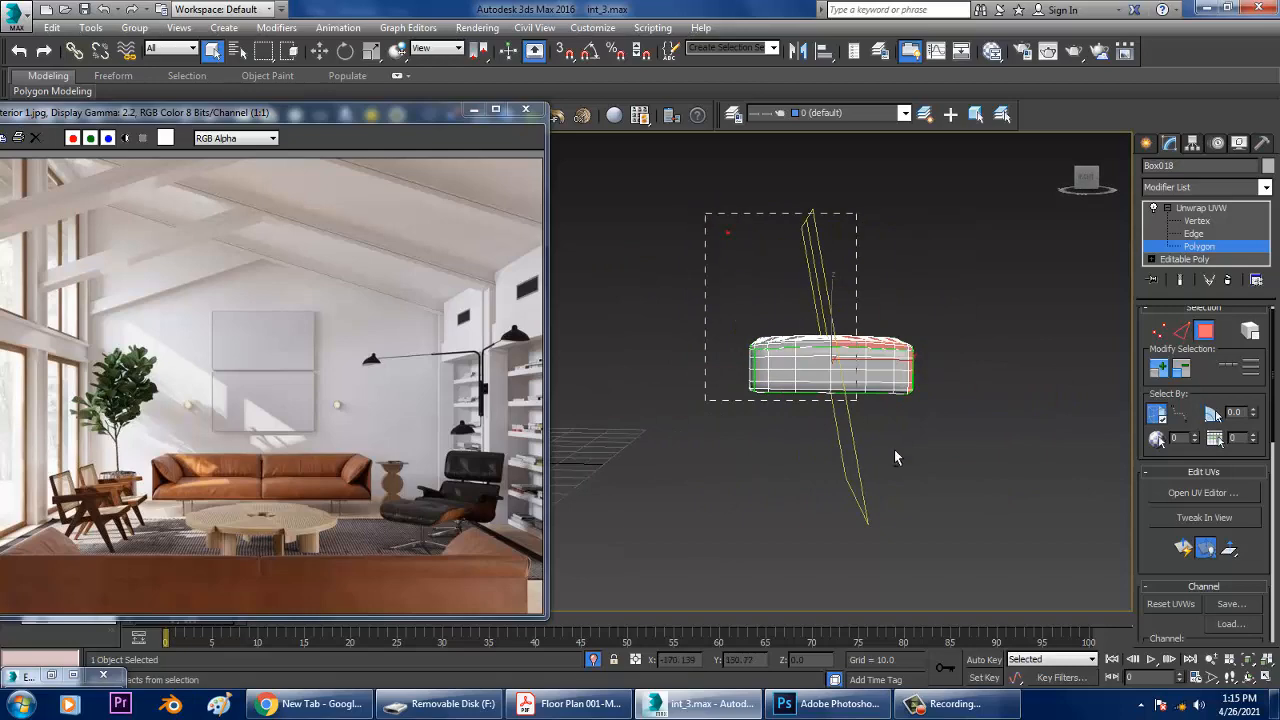
{"action": "left_click_drag", "start_coordinate": [905, 470], "coordinate": [906, 471], "text": "alt"}
Subtract the stray underside polygons from the opposite long side's selection.
{"action": "middle_click_drag", "start_coordinate": [906, 471], "coordinate": [905, 352], "text": "alt"}
{"action": "scroll", "coordinate": [917, 366], "scroll_direction": "up", "scroll_amount": 5}
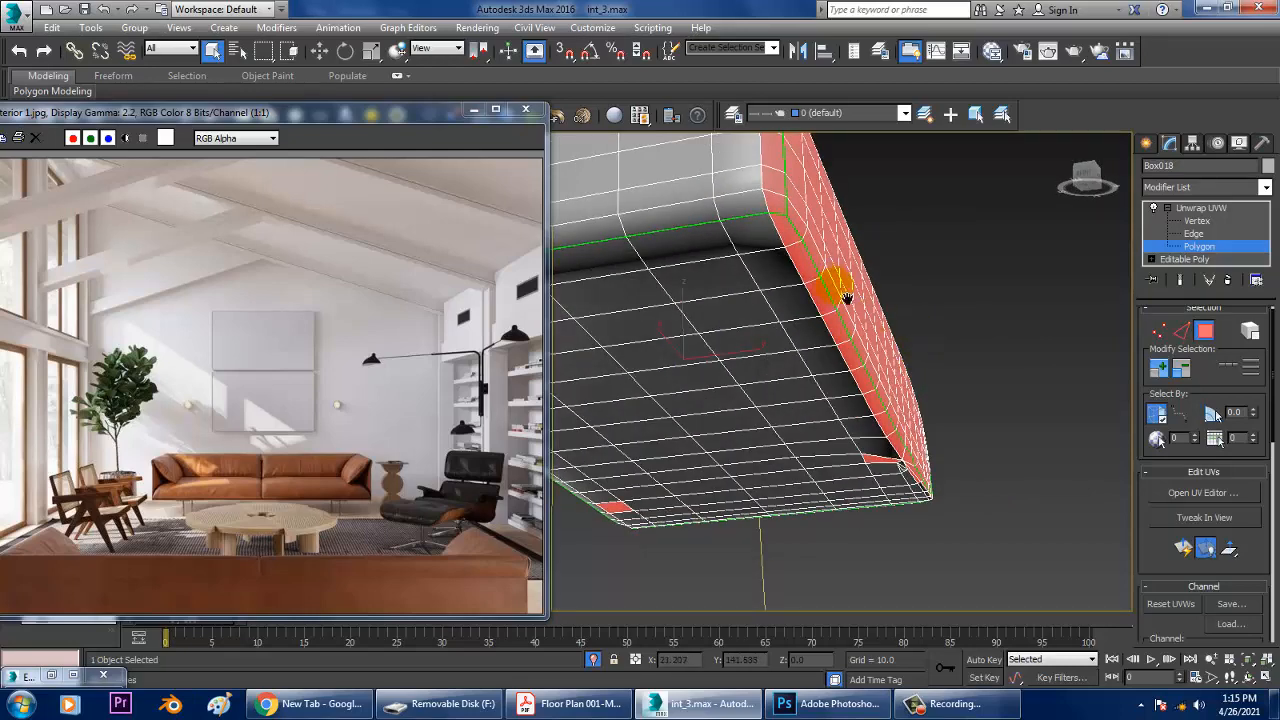
{"action": "middle_click_drag", "start_coordinate": [846, 297], "coordinate": [905, 325]}
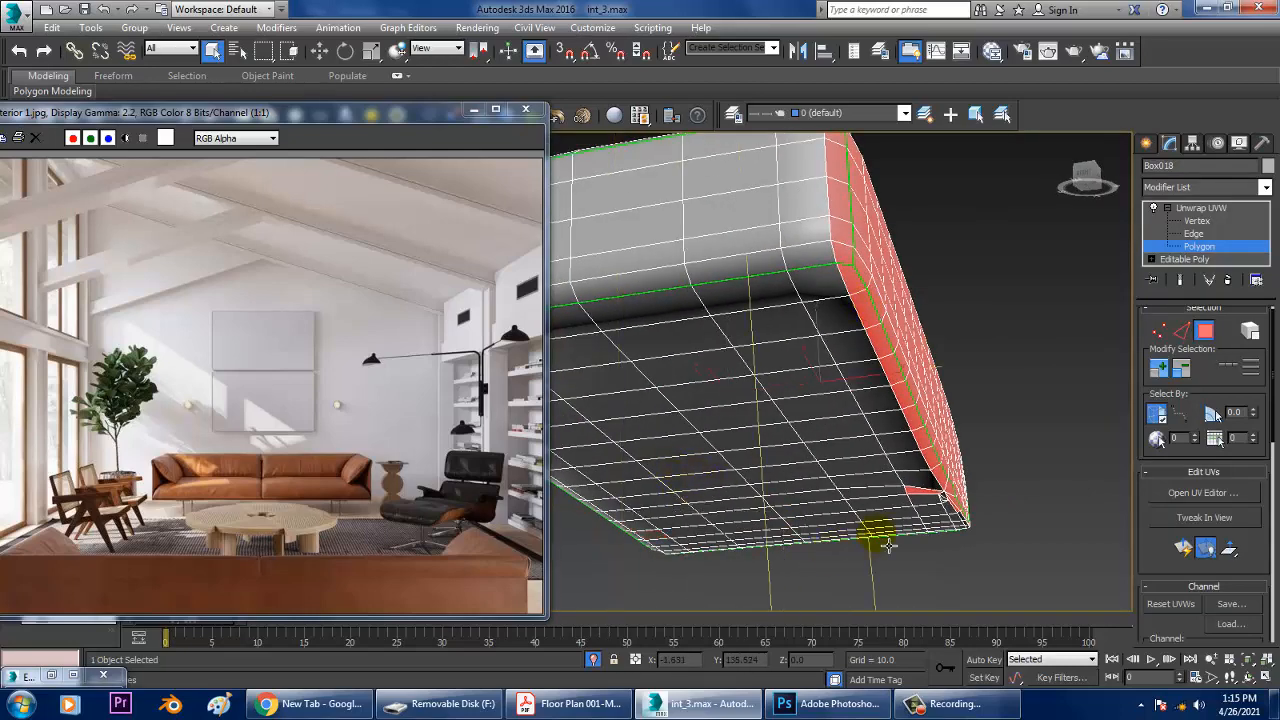
{"action": "middle_click_drag", "start_coordinate": [869, 534], "coordinate": [947, 583], "text": "alt"}
{"action": "middle_click_drag", "start_coordinate": [975, 455], "coordinate": [826, 490], "text": "alt"}
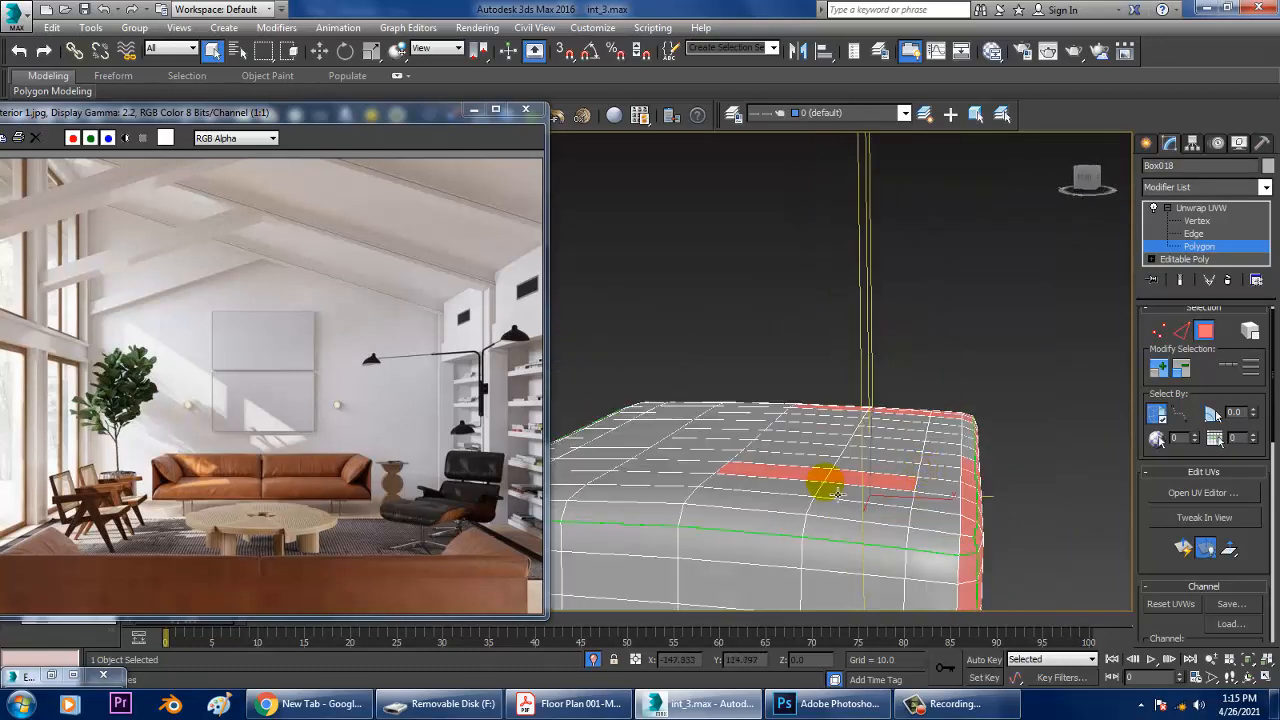
{"action": "middle_click_drag", "start_coordinate": [951, 513], "coordinate": [838, 420], "text": "alt"}
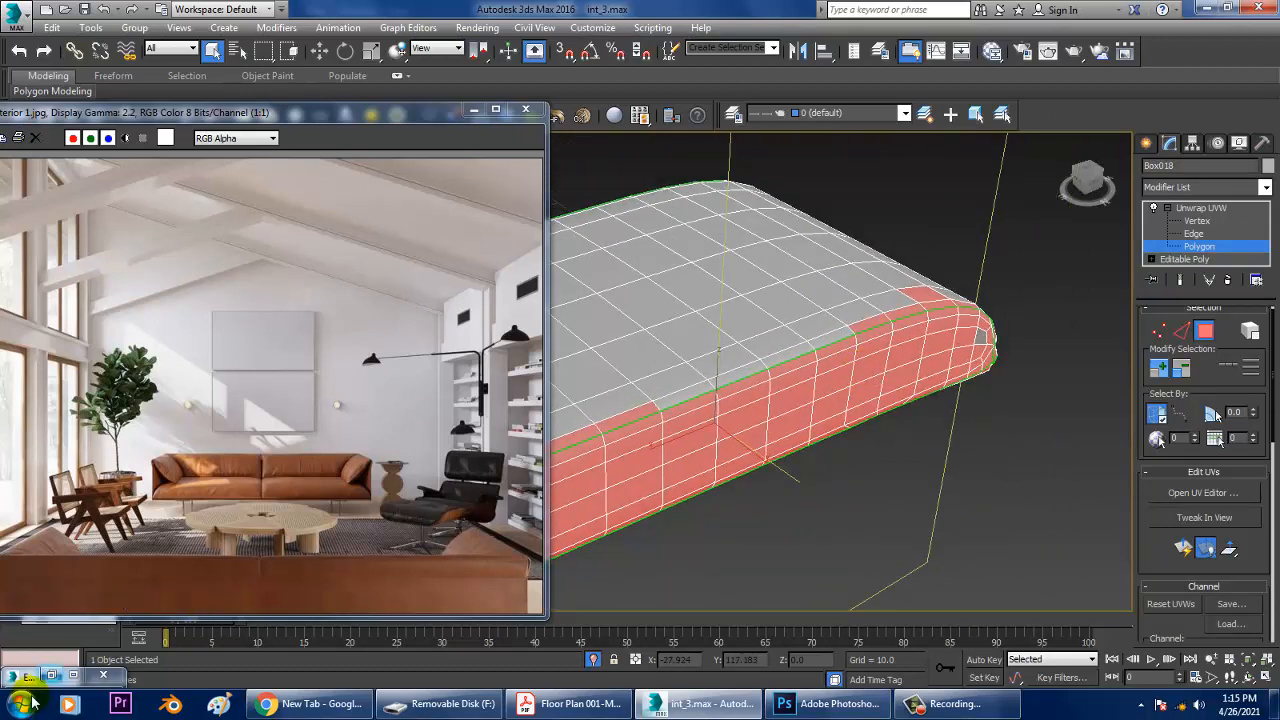
In the UV editor, subtract the top cluster's polygons from the selection, and reduce the editor to a smaller window beside the viewport.
{"action": "left_click", "coordinate": [53, 677]}
{"action": "scroll", "coordinate": [719, 347], "scroll_direction": "down", "scroll_amount": 2}
{"action": "middle_click_drag", "start_coordinate": [726, 318], "coordinate": [597, 213]}
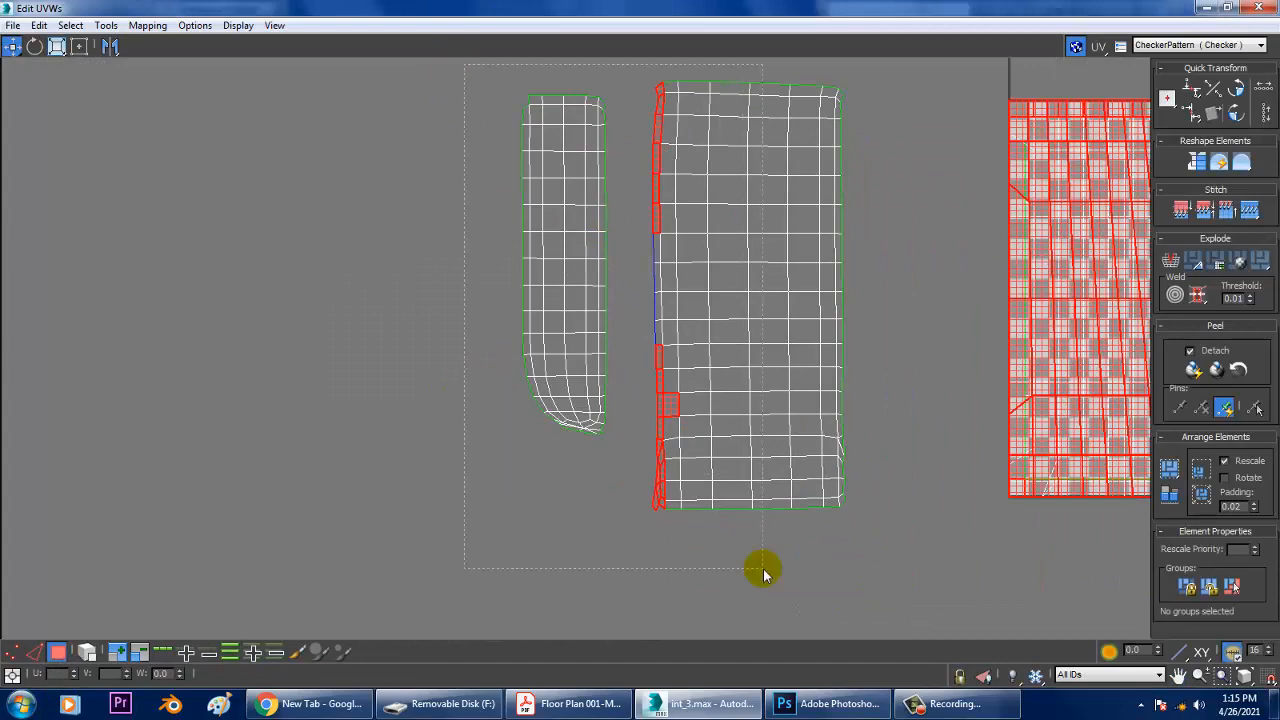
{"action": "left_click_drag", "start_coordinate": [763, 572], "coordinate": [764, 572], "text": "alt"}
{"action": "left_click", "coordinate": [1228, 9]}
{"action": "middle_click_drag", "start_coordinate": [986, 334], "coordinate": [1126, 345], "text": "alt"}
{"action": "scroll", "coordinate": [1031, 340], "scroll_direction": "down", "scroll_amount": 4}
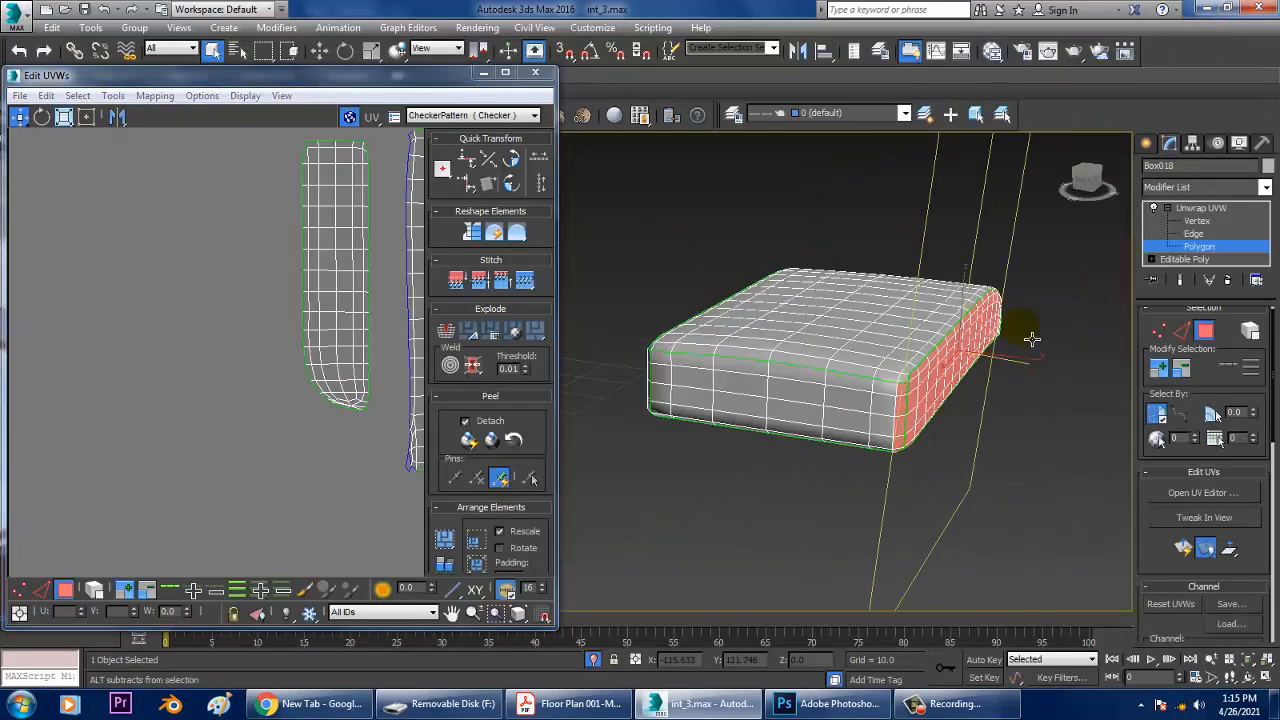
{"action": "middle_click_drag", "start_coordinate": [1031, 340], "coordinate": [1000, 340], "text": "alt"}
{"action": "scroll", "coordinate": [918, 341], "scroll_direction": "up", "scroll_amount": 3}
{"action": "left_click", "coordinate": [1186, 551]}
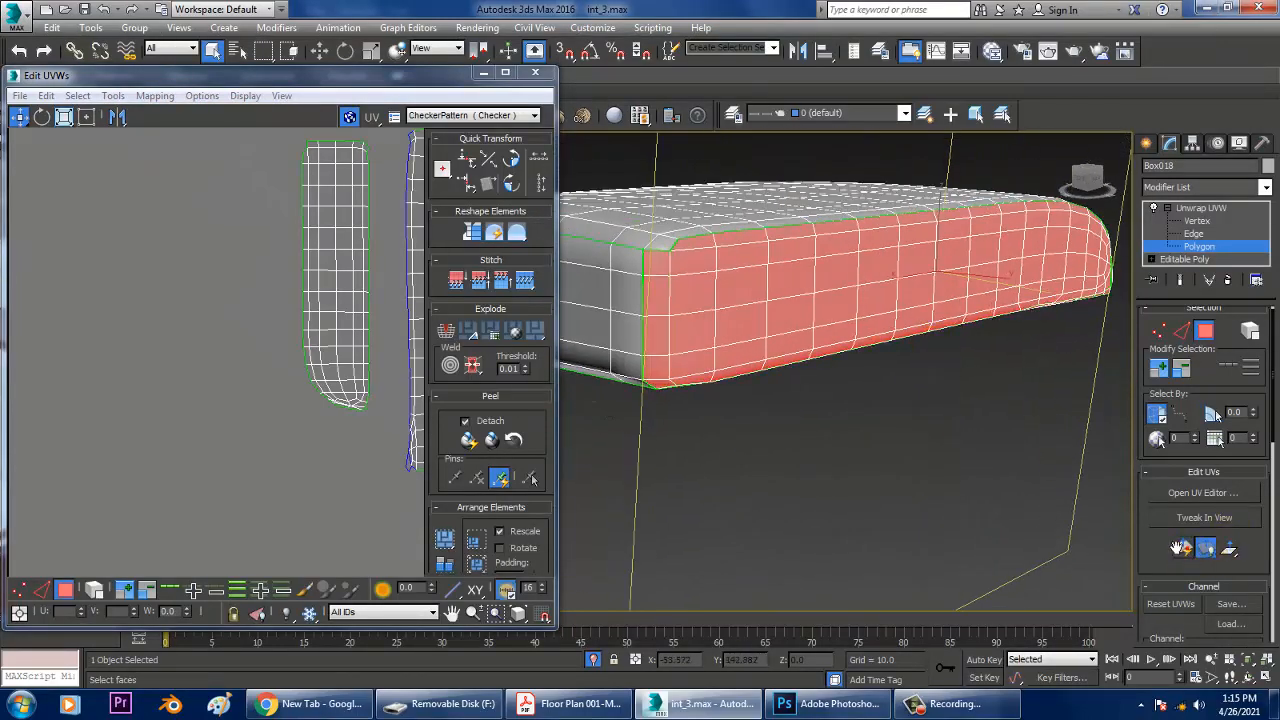
Move the opposite long side's UV cluster out of the texture tile into the empty area above the top cluster.
{"action": "scroll", "coordinate": [1190, 551], "scroll_direction": "down", "scroll_amount": 1}
{"action": "middle_click_drag", "start_coordinate": [995, 459], "coordinate": [962, 470], "text": "alt"}
{"action": "middle_click_drag", "start_coordinate": [404, 350], "coordinate": [159, 370]}
{"action": "scroll", "coordinate": [280, 358], "scroll_direction": "down", "scroll_amount": 3}
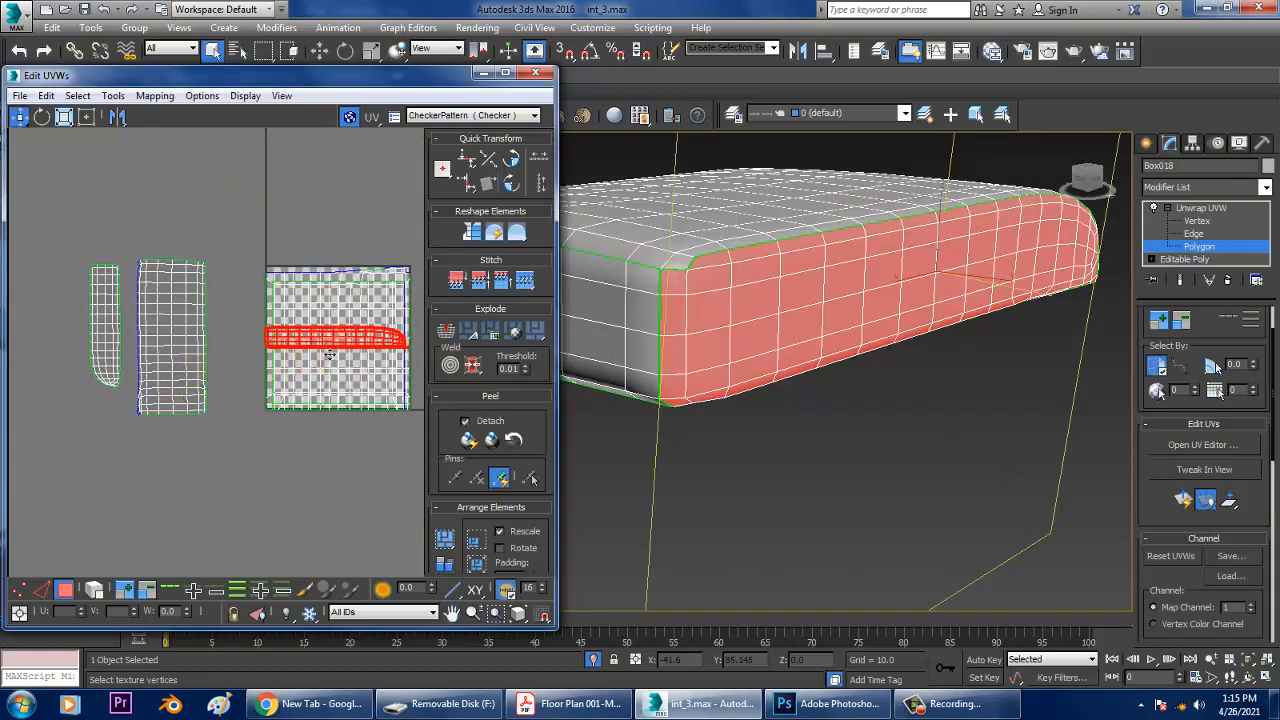
{"action": "left_click_drag", "start_coordinate": [312, 366], "coordinate": [175, 236]}
{"action": "scroll", "coordinate": [263, 266], "scroll_direction": "up", "scroll_amount": 2}
{"action": "middle_click_drag", "start_coordinate": [263, 266], "coordinate": [220, 244]}
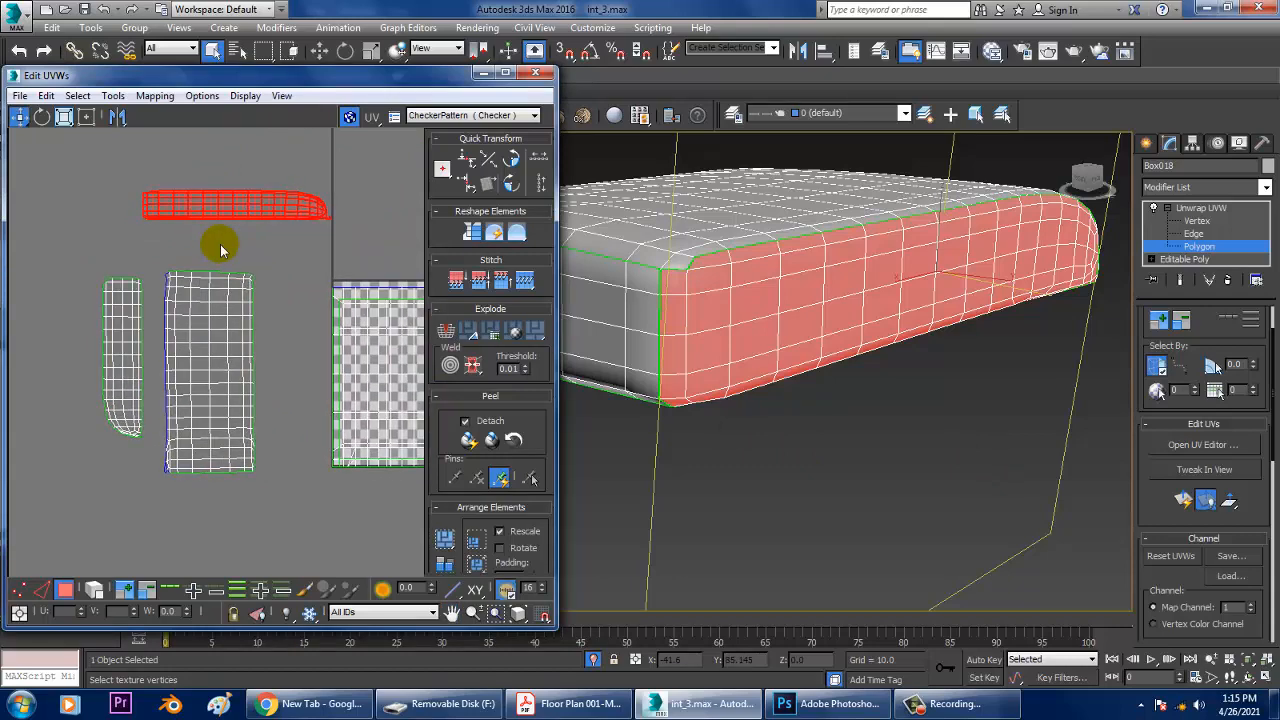
Relax the opposite long side's UV cluster by edge angles, and close the Relax tool.
{"action": "left_click", "coordinate": [110, 97]}
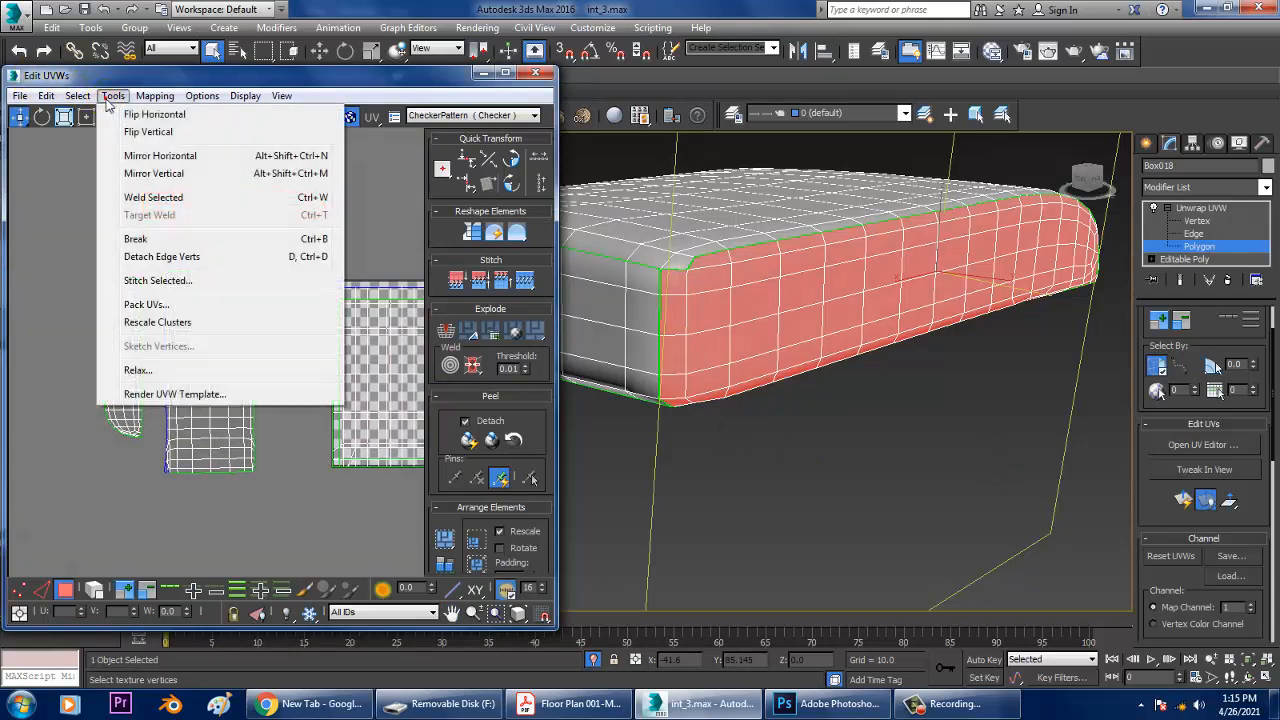
{"action": "left_click", "coordinate": [172, 370]}
{"action": "left_click", "coordinate": [187, 213]}
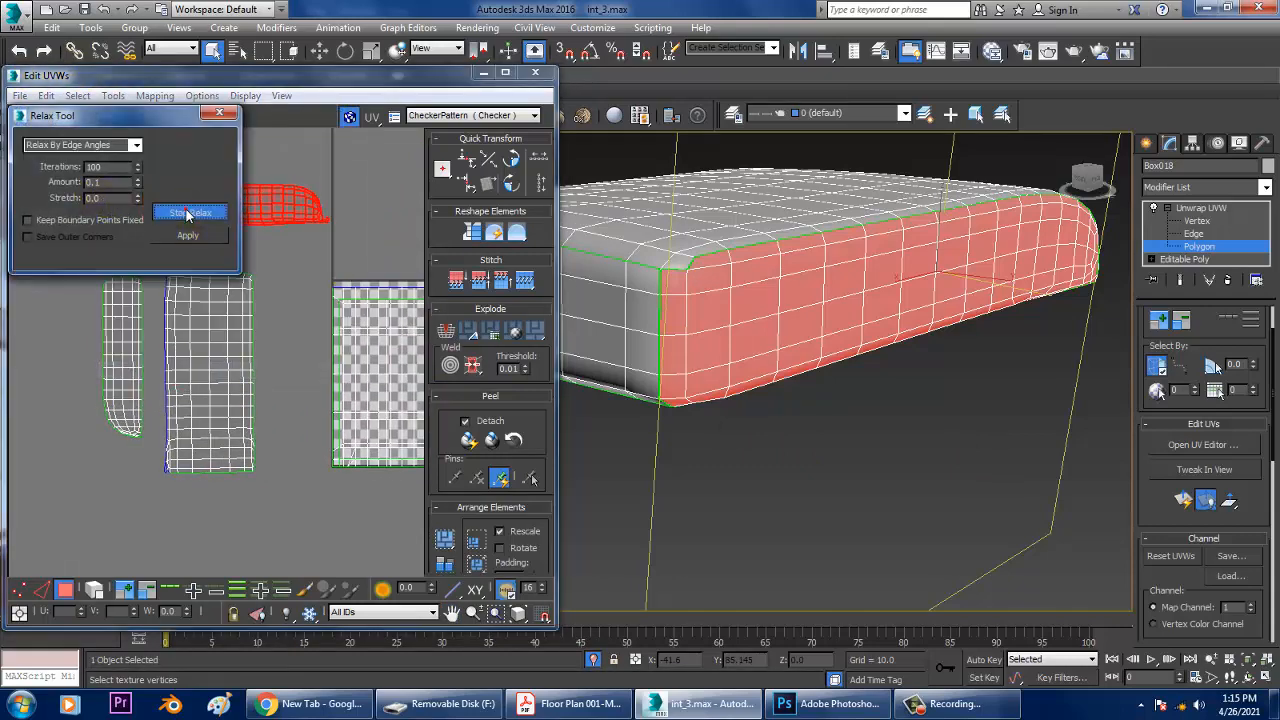
{"action": "left_click", "coordinate": [230, 118]}
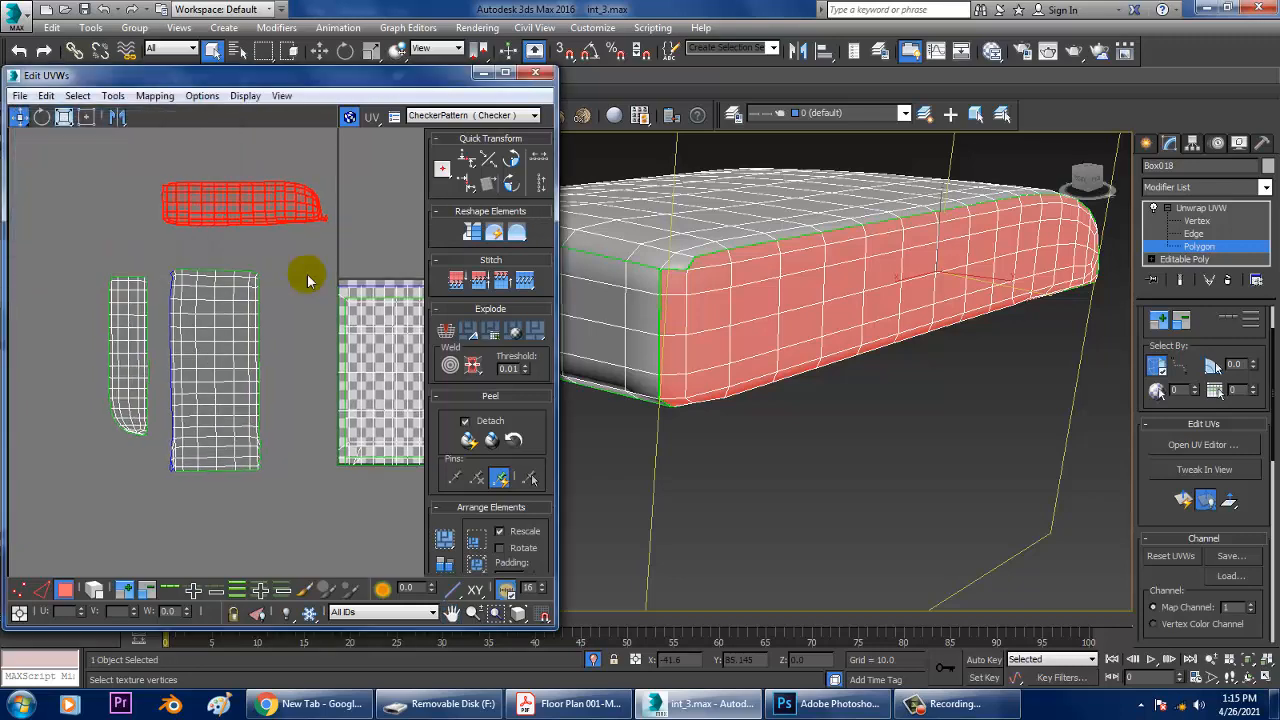
Rotate the opposite long side's cluster a quarter turn upright and place it between the top cluster and the texture tile.
{"action": "middle_click_drag", "start_coordinate": [302, 233], "coordinate": [300, 229]}
{"action": "left_click_drag", "start_coordinate": [302, 213], "coordinate": [251, 326]}
{"action": "left_click", "coordinate": [19, 117]}
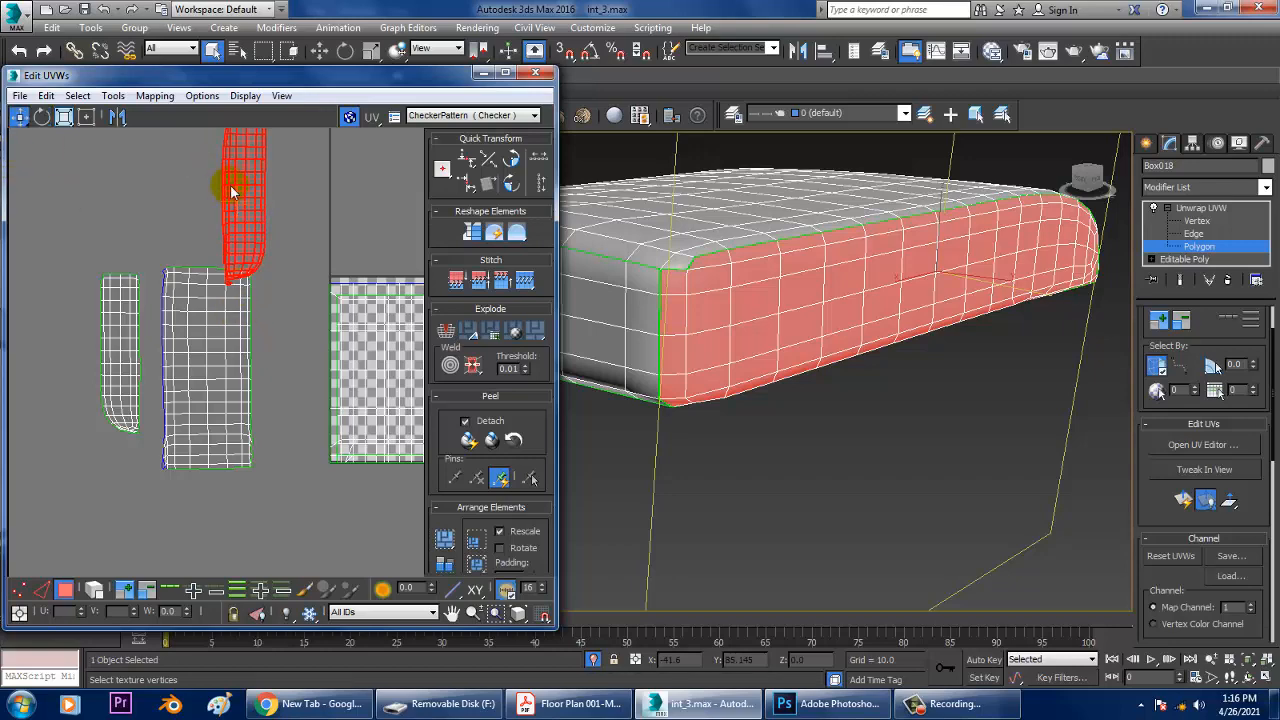
{"action": "left_click_drag", "start_coordinate": [230, 190], "coordinate": [281, 345]}
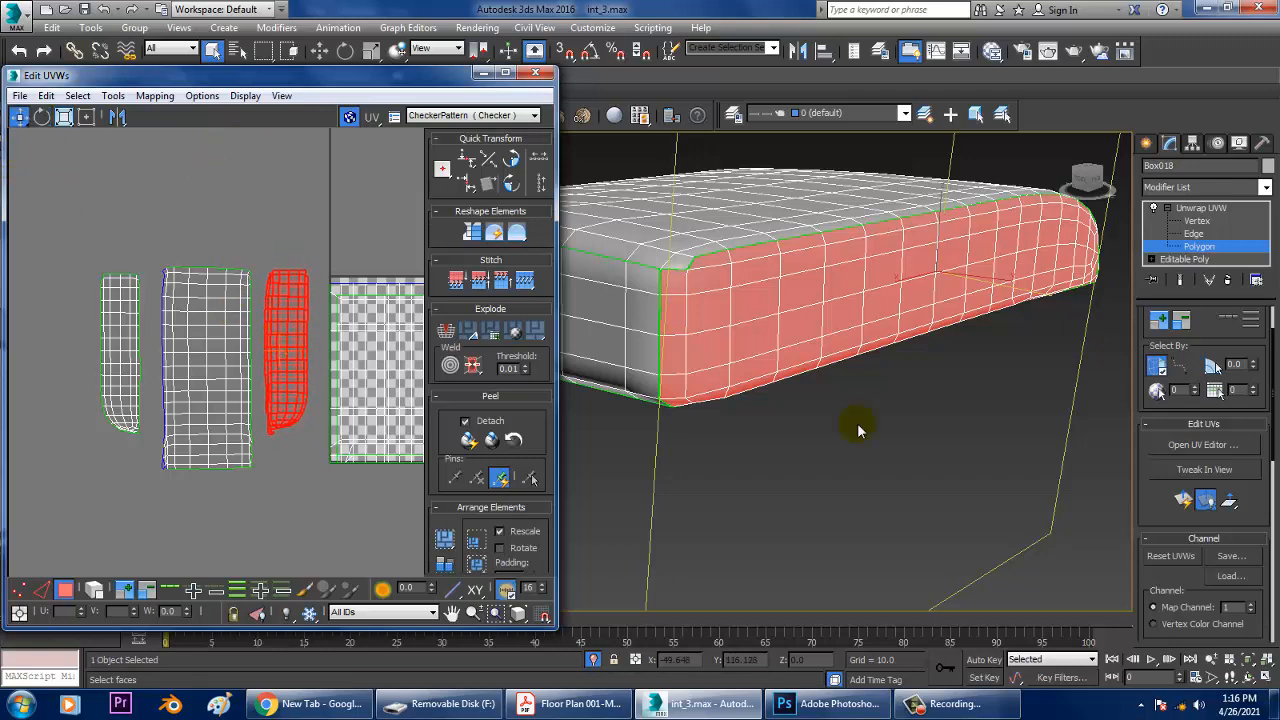
Select the cushion's remaining unseparated polygons and window-subtract the bulk of them from a side view to isolate the flat short end.
{"action": "middle_click_drag", "start_coordinate": [269, 356], "coordinate": [177, 335]}
{"action": "left_click", "coordinate": [615, 325]}
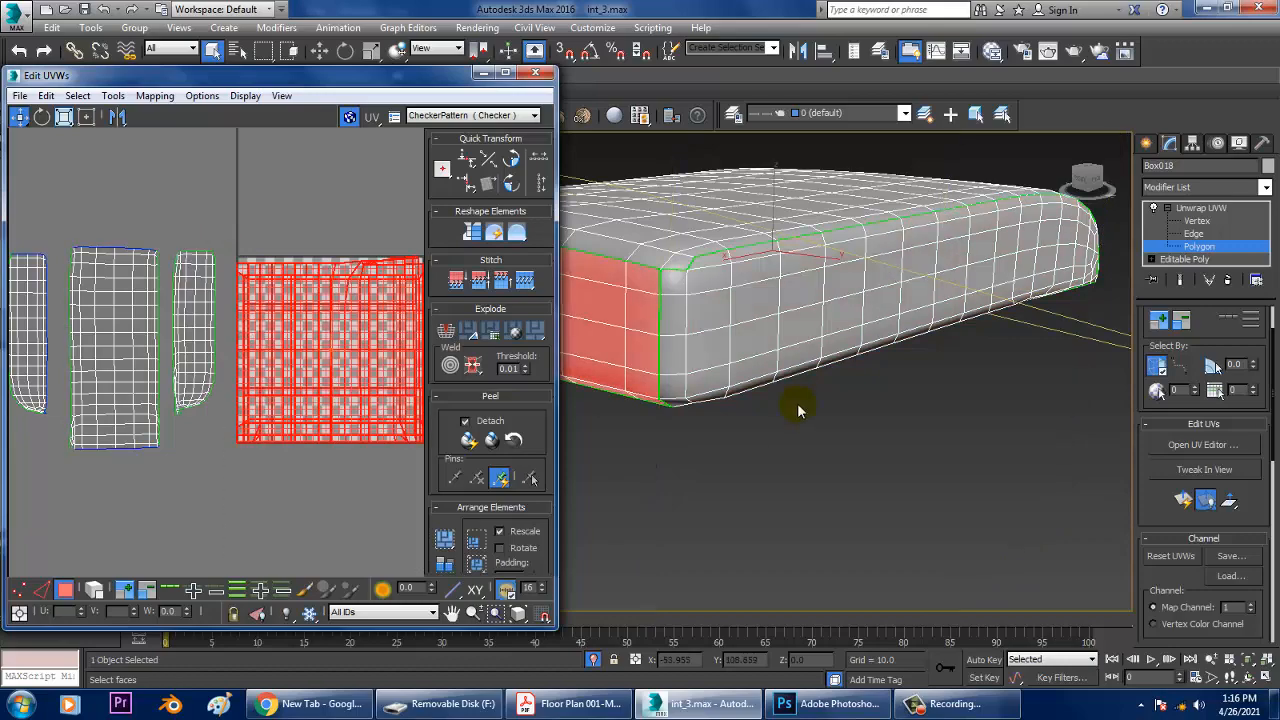
{"action": "middle_click_drag", "start_coordinate": [797, 409], "coordinate": [677, 243], "text": "alt"}
{"action": "scroll", "coordinate": [872, 370], "scroll_direction": "down", "scroll_amount": 4}
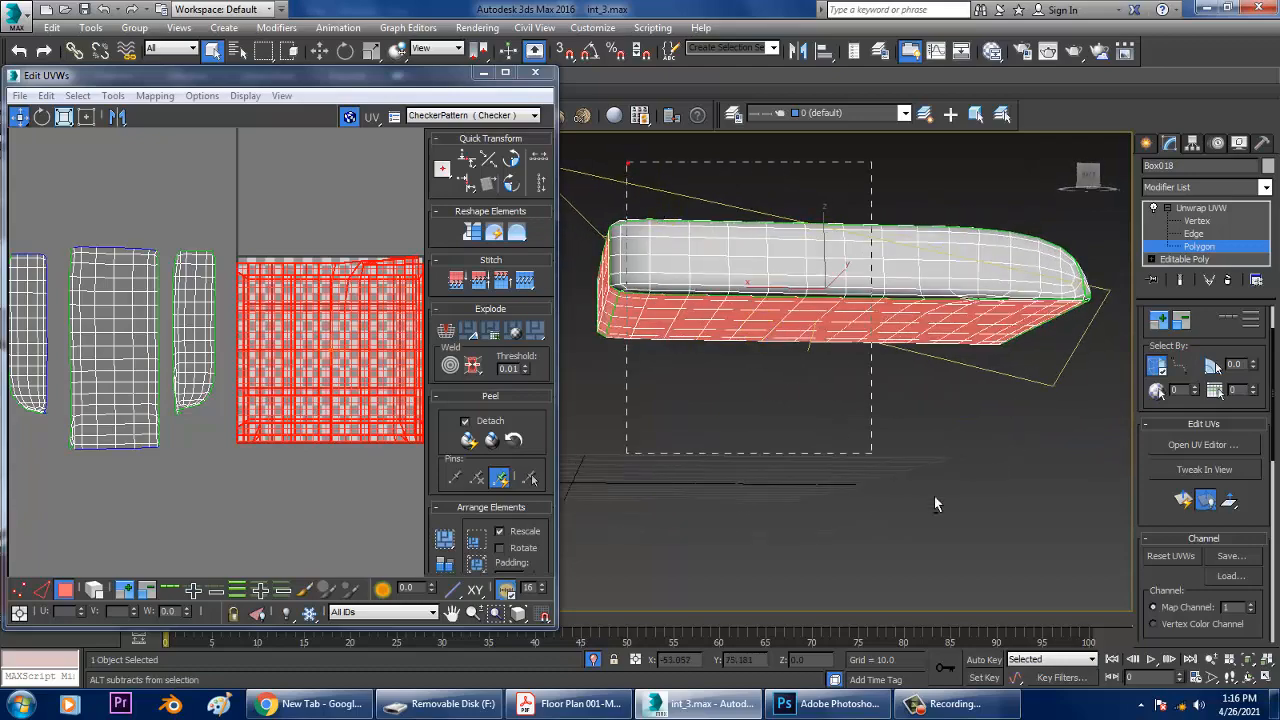
{"action": "middle_click_drag", "start_coordinate": [936, 504], "coordinate": [1112, 524], "text": "alt"}
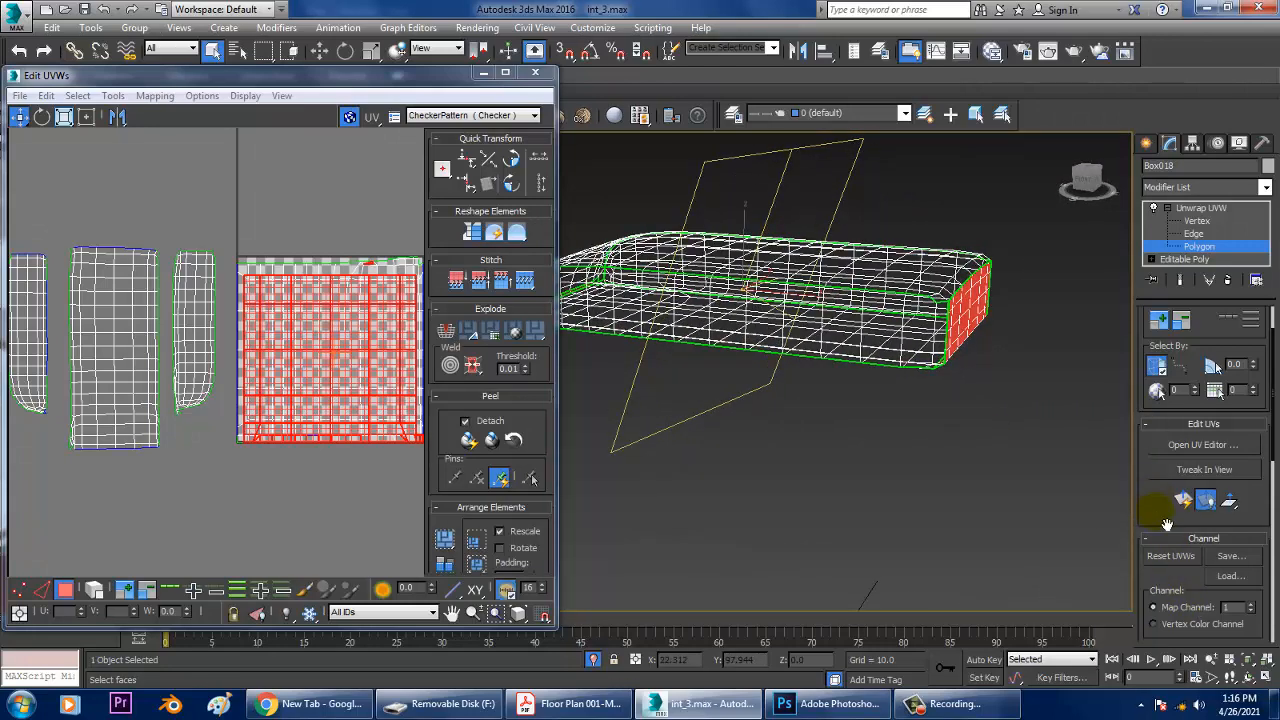
Apply a planar projection aligned to X to the selection, and flatten it with a quick planar map.
{"action": "scroll", "coordinate": [1166, 524], "scroll_direction": "down", "scroll_amount": 5}
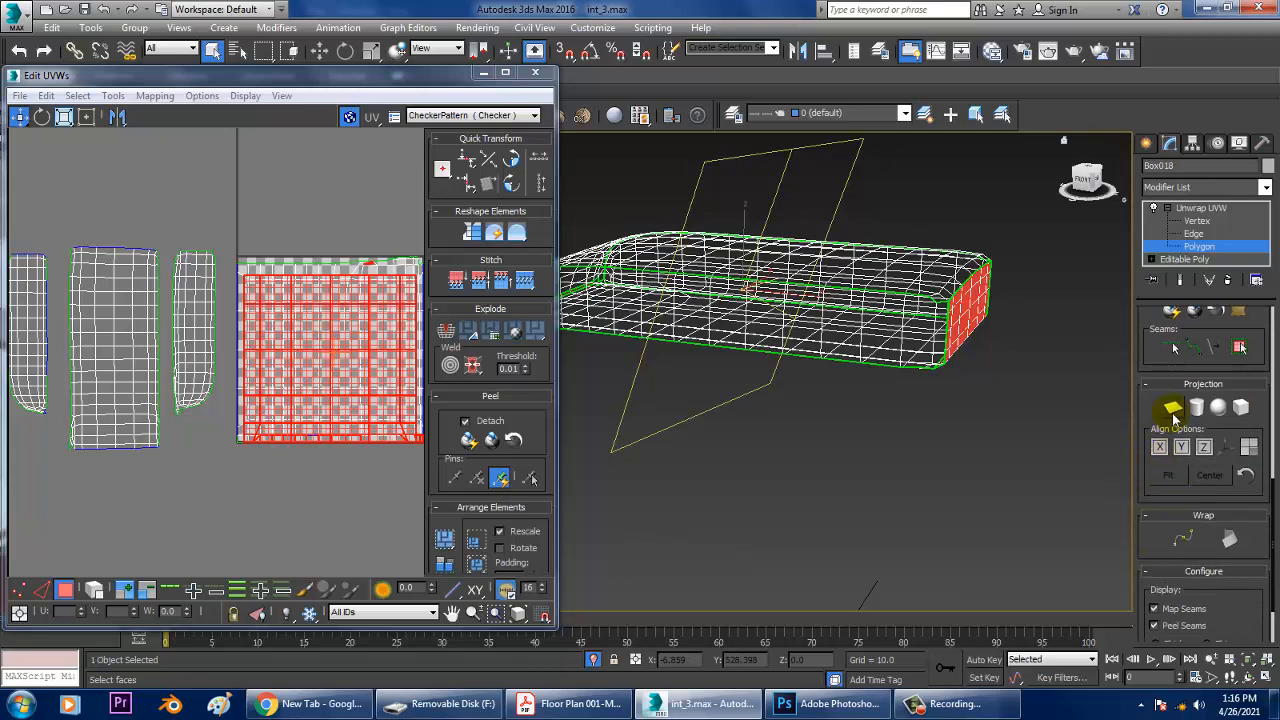
{"action": "left_click", "coordinate": [1173, 408]}
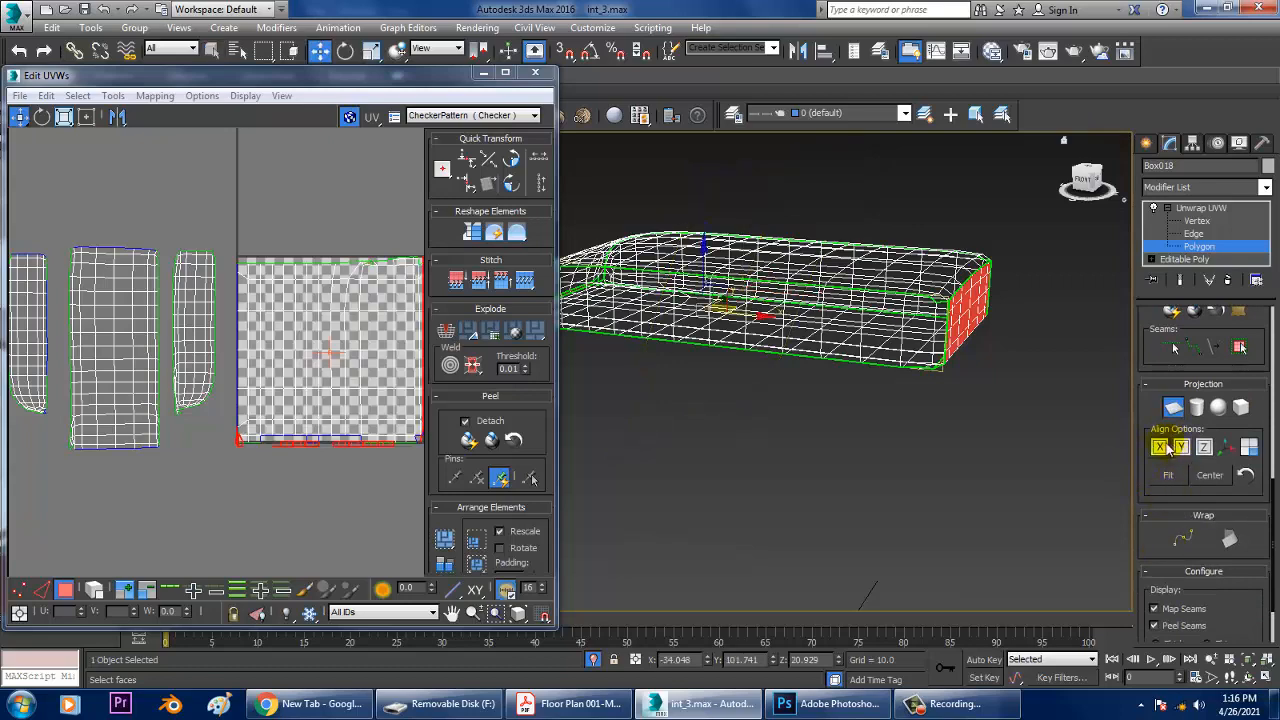
{"action": "left_click", "coordinate": [1162, 447]}
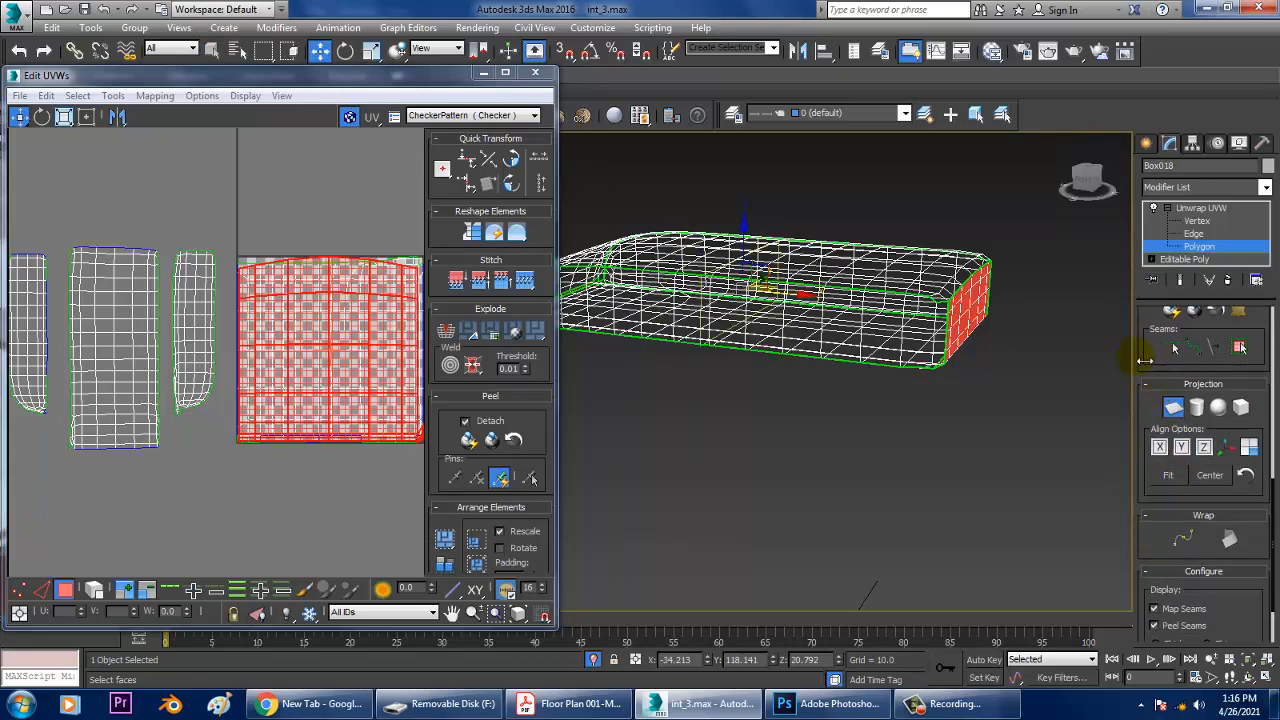
{"action": "left_click_drag", "start_coordinate": [1153, 384], "coordinate": [1180, 584]}
{"action": "left_click", "coordinate": [1183, 420]}
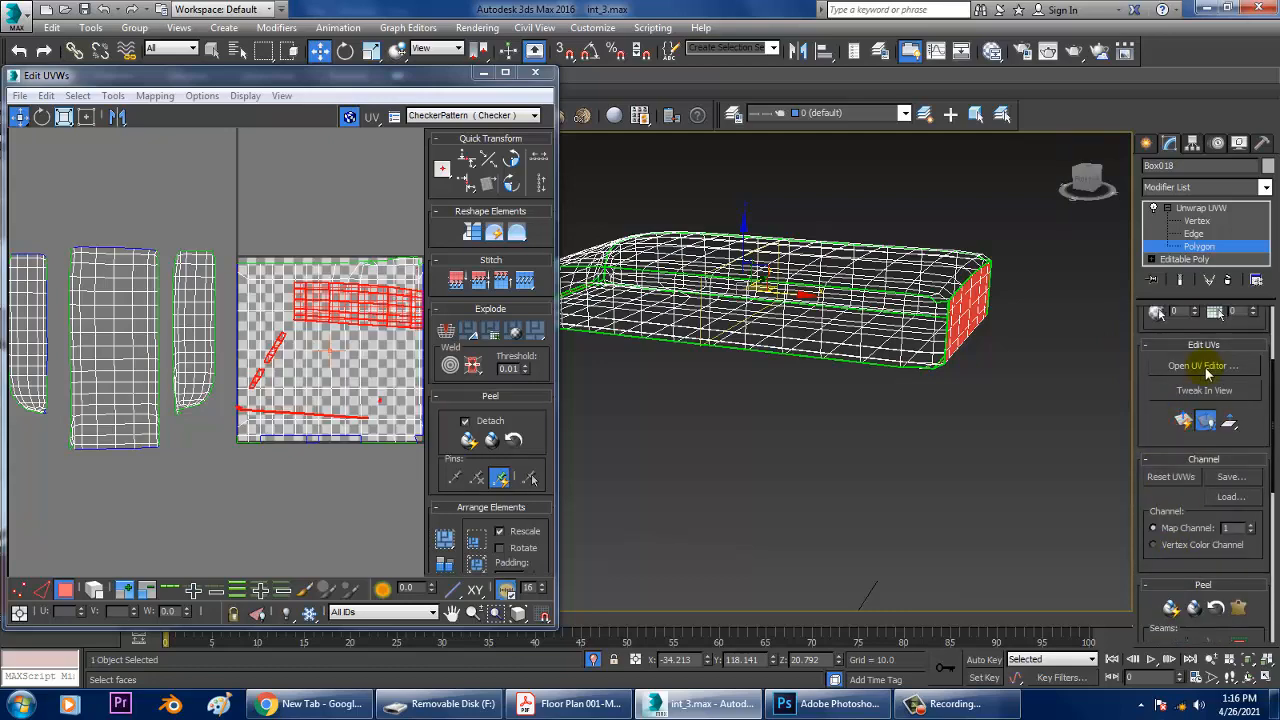
Switch to shaded display and window-subtract the stray polygons along the cushion's underside and seams from the short end's selection.
{"action": "left_click", "coordinate": [1205, 367]}
{"action": "middle_click_drag", "start_coordinate": [337, 362], "coordinate": [305, 348]}
{"action": "mouse_move", "coordinate": [980, 306]}
{"action": "middle_mouse_down", "text": "alt"}
{"action": "mouse_move", "coordinate": [740, 279]}
{"action": "mouse_move", "coordinate": [903, 337]}
{"action": "mouse_move", "coordinate": [966, 343]}
{"action": "mouse_move", "coordinate": [783, 387]}
{"action": "middle_mouse_up", "text": "alt"}
{"action": "key", "text": "F3"}
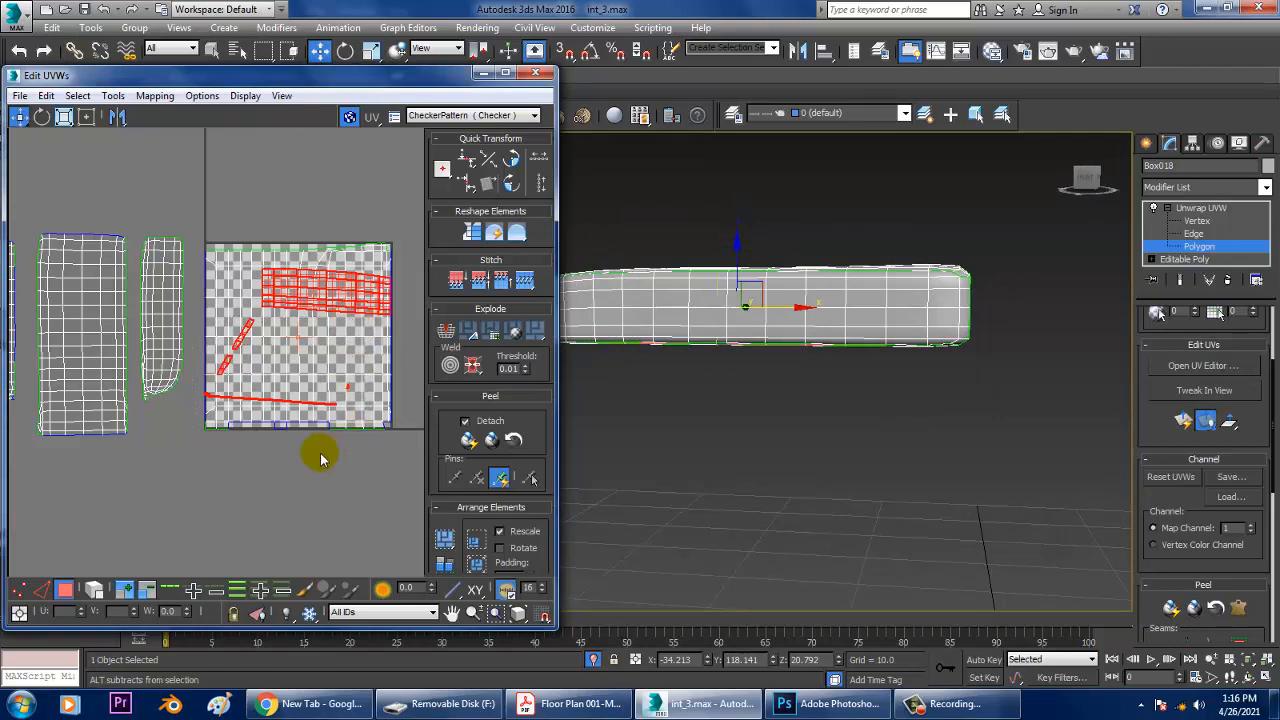
{"action": "mouse_move", "coordinate": [943, 388]}
{"action": "middle_mouse_down", "text": "alt"}
{"action": "mouse_move", "coordinate": [966, 294]}
{"action": "mouse_move", "coordinate": [955, 325]}
{"action": "mouse_move", "coordinate": [757, 283]}
{"action": "middle_mouse_up", "text": "alt"}
{"action": "scroll", "coordinate": [634, 323], "scroll_direction": "down", "scroll_amount": 3}
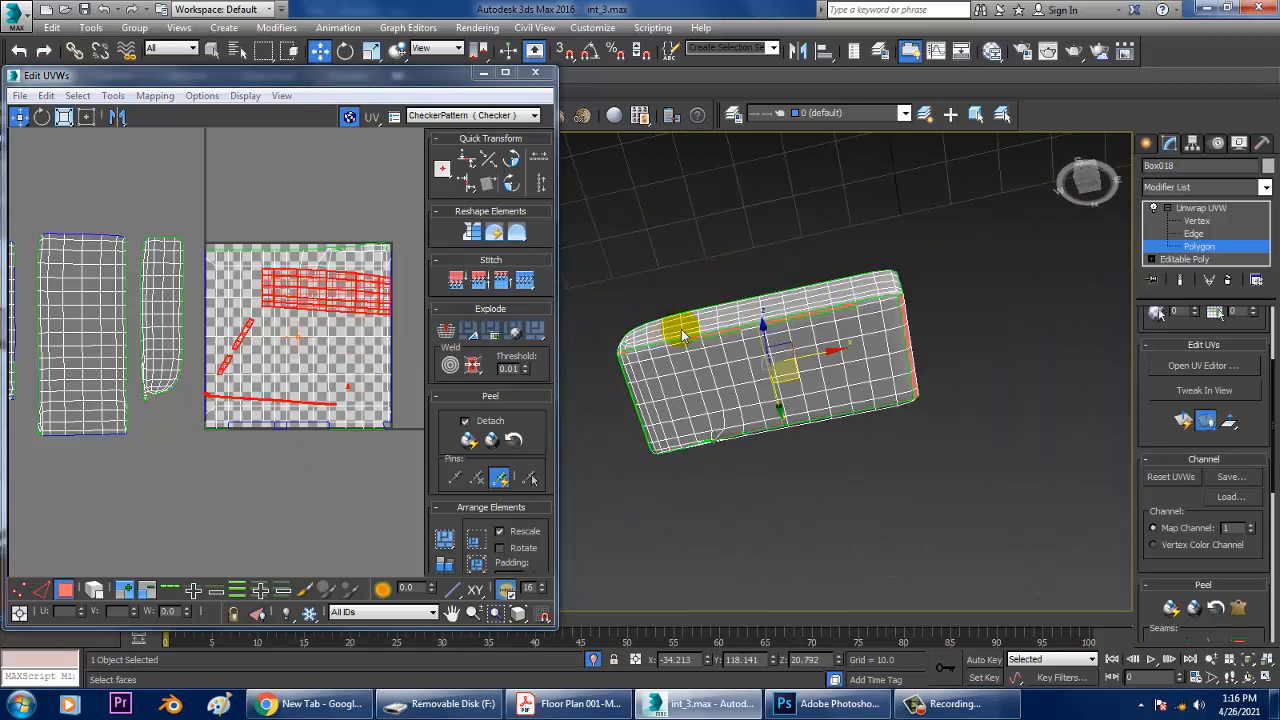
{"action": "middle_click_drag", "start_coordinate": [870, 260], "coordinate": [930, 383], "text": "alt"}
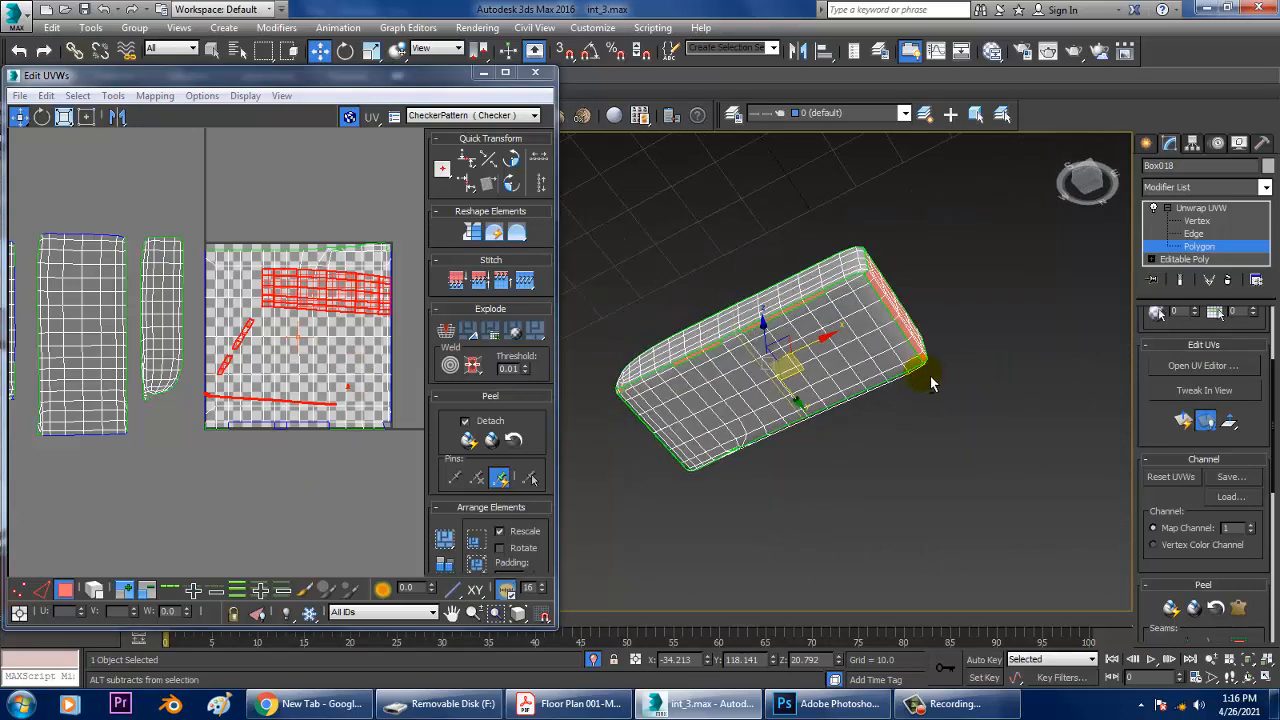
{"action": "left_click", "coordinate": [1197, 236]}
{"action": "left_click", "coordinate": [1206, 248]}
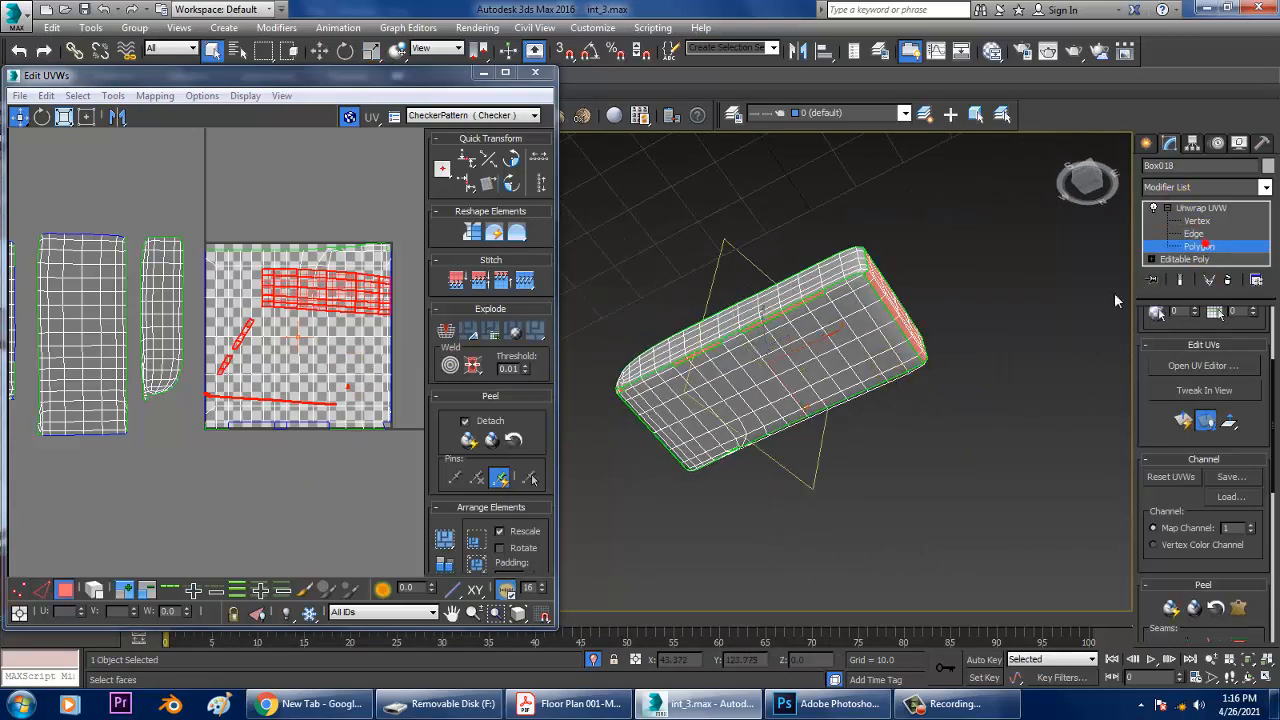
{"action": "middle_click_drag", "start_coordinate": [852, 306], "coordinate": [814, 314], "text": "alt"}
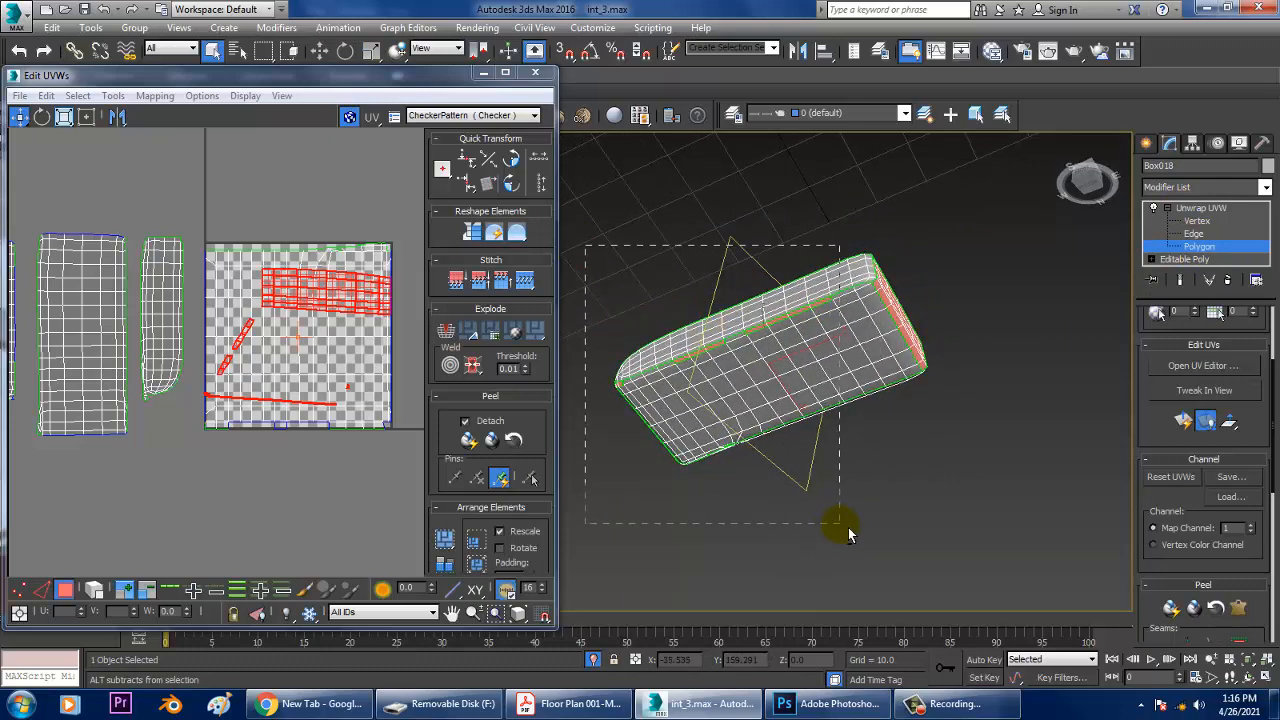
{"action": "left_click_drag", "start_coordinate": [585, 245], "coordinate": [840, 522], "text": "alt"}
Flatten the short end with a quick planar map and move its UV cluster out of the tile, above the other clusters.
{"action": "middle_click_drag", "start_coordinate": [786, 451], "coordinate": [981, 419], "text": "alt"}
{"action": "key", "text": "F3"}
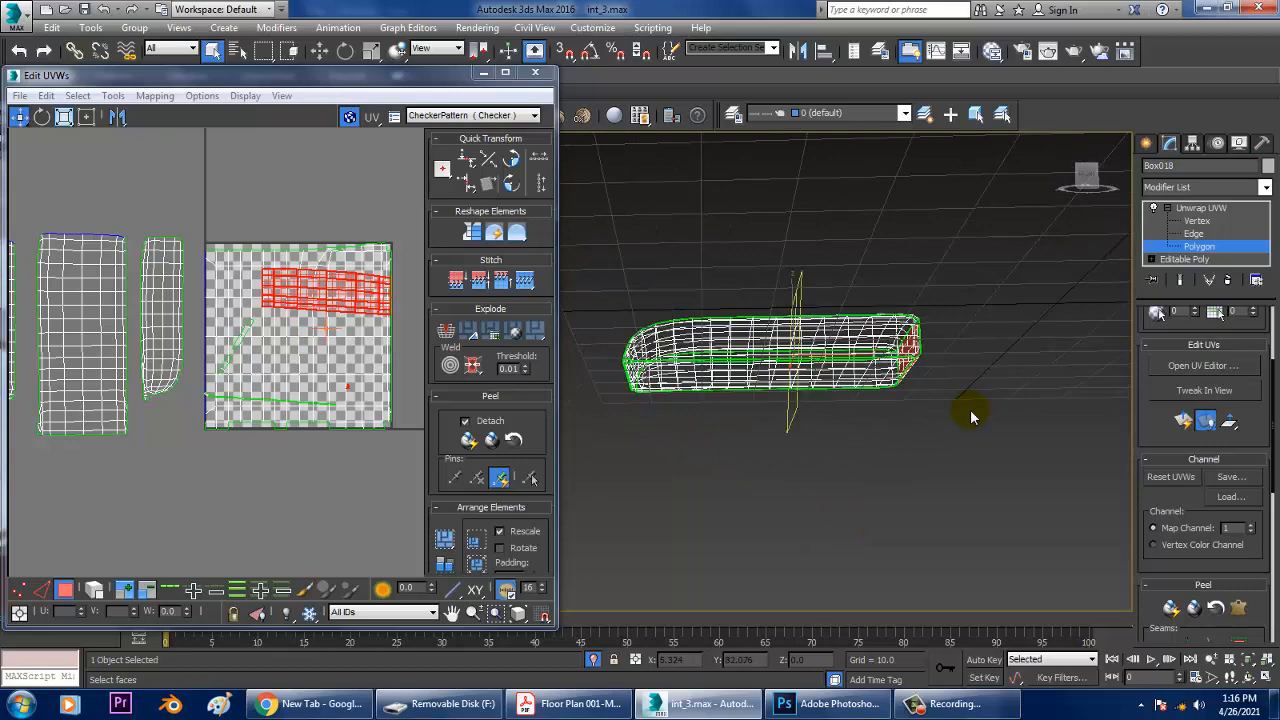
{"action": "middle_click_drag", "start_coordinate": [855, 393], "coordinate": [752, 460], "text": "alt"}
{"action": "key", "text": "F3"}
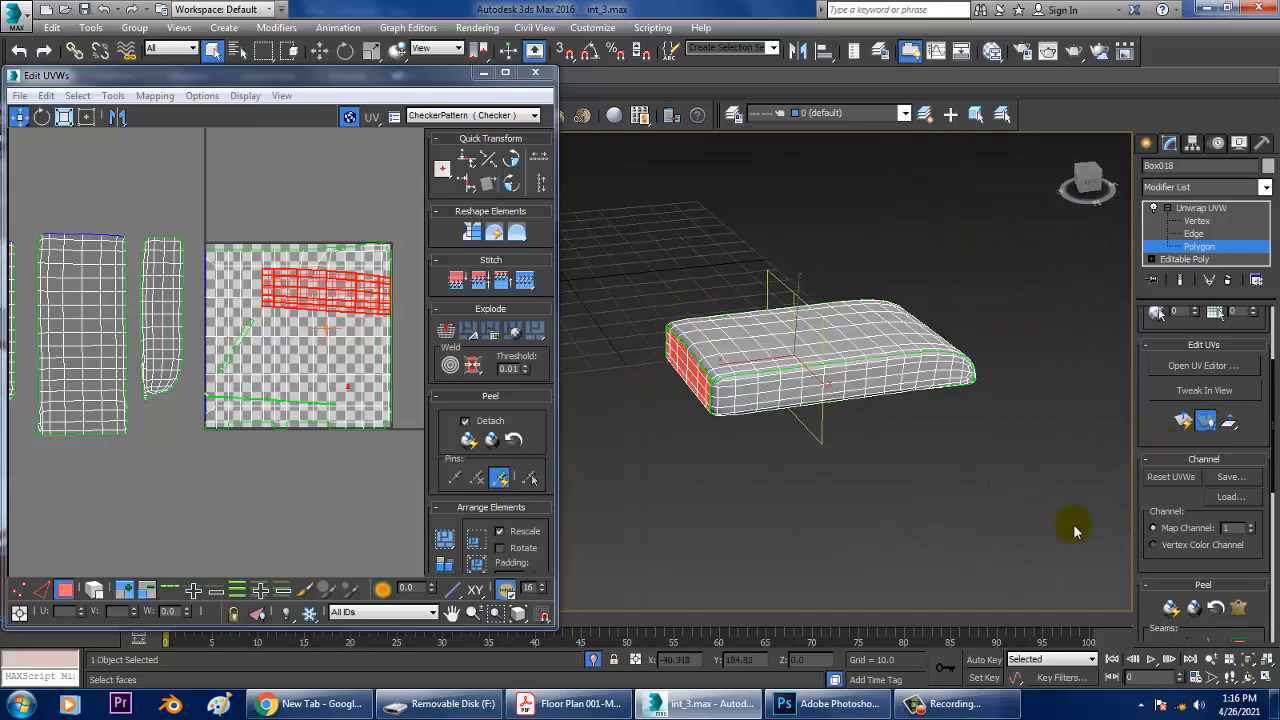
{"action": "left_click", "coordinate": [1183, 421]}
{"action": "left_click_drag", "start_coordinate": [300, 331], "coordinate": [188, 185]}
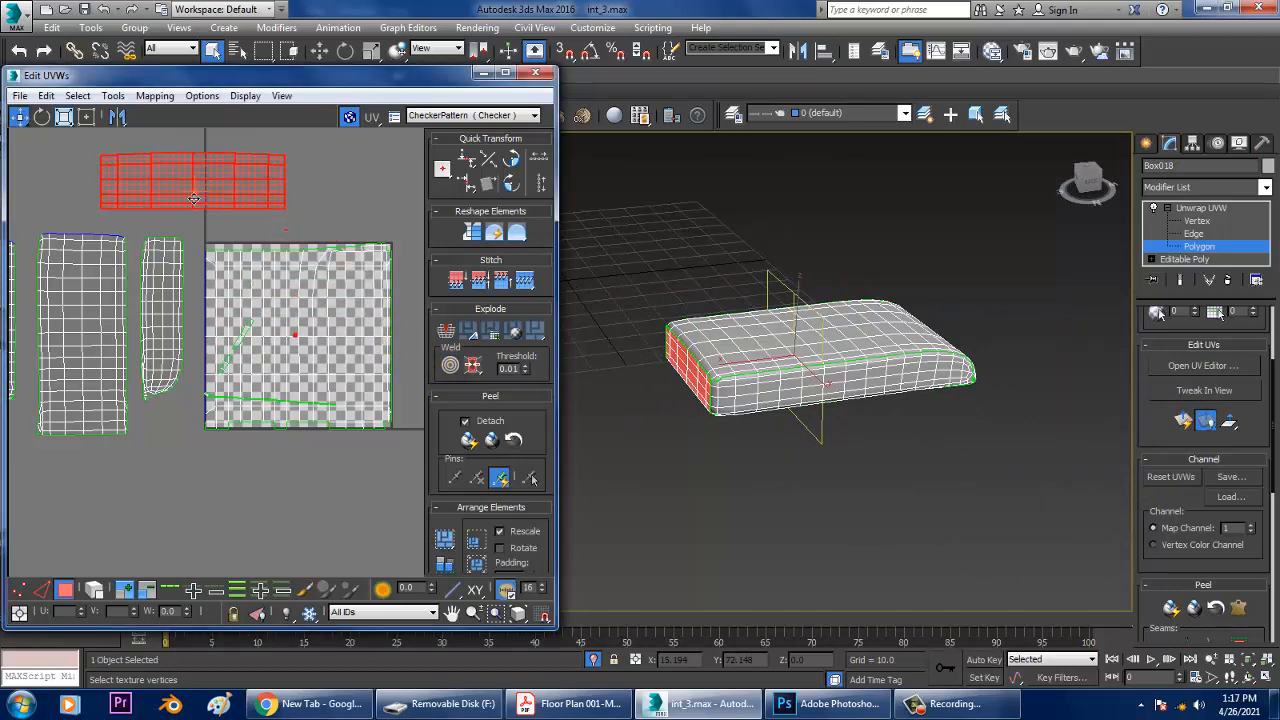
{"action": "middle_click_drag", "start_coordinate": [188, 185], "coordinate": [188, 237]}
{"action": "scroll", "coordinate": [254, 268], "scroll_direction": "up", "scroll_amount": 2}
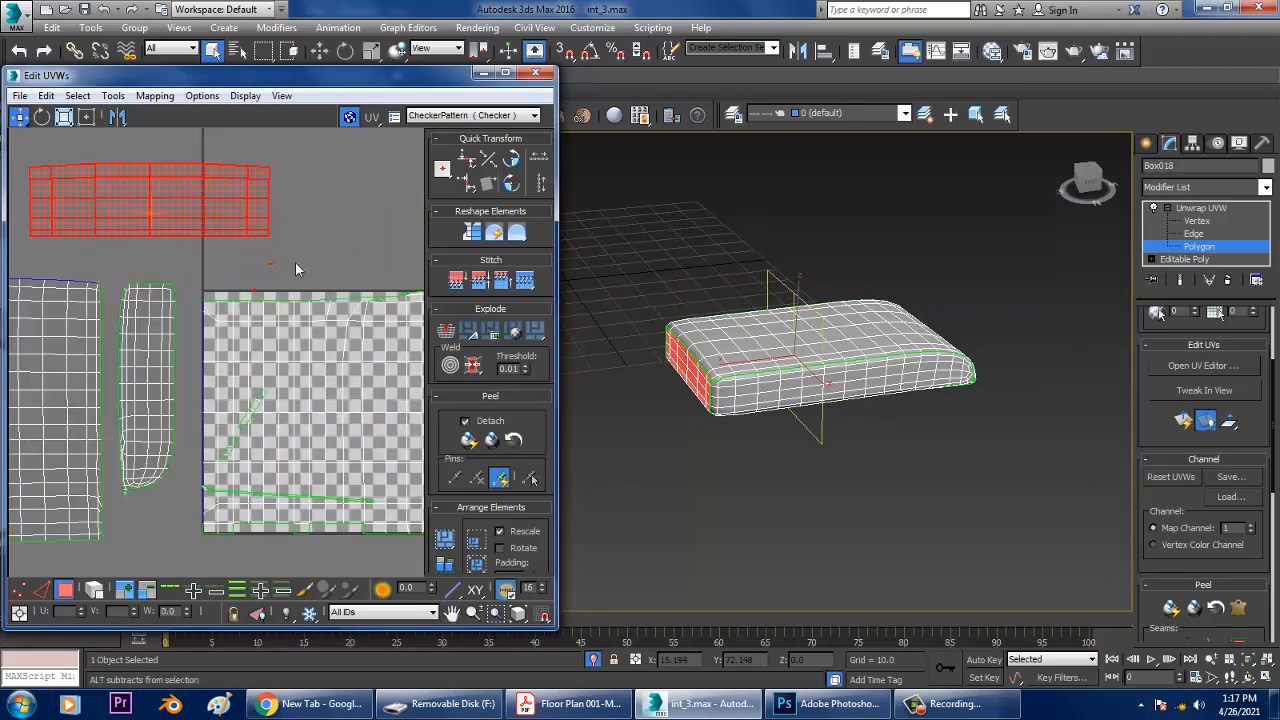
{"action": "middle_click_drag", "start_coordinate": [295, 266], "coordinate": [365, 284]}
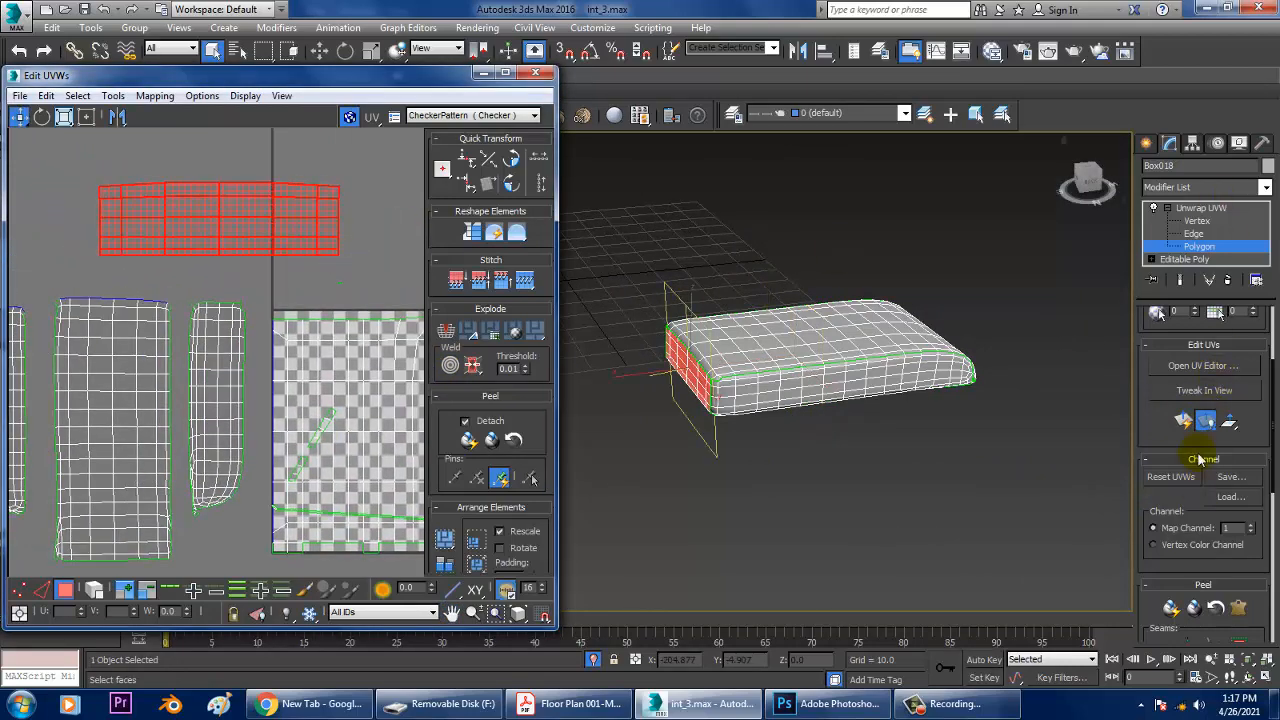
{"action": "left_click_drag", "start_coordinate": [192, 256], "coordinate": [366, 473]}
{"action": "key", "text": "ctrl+z"}
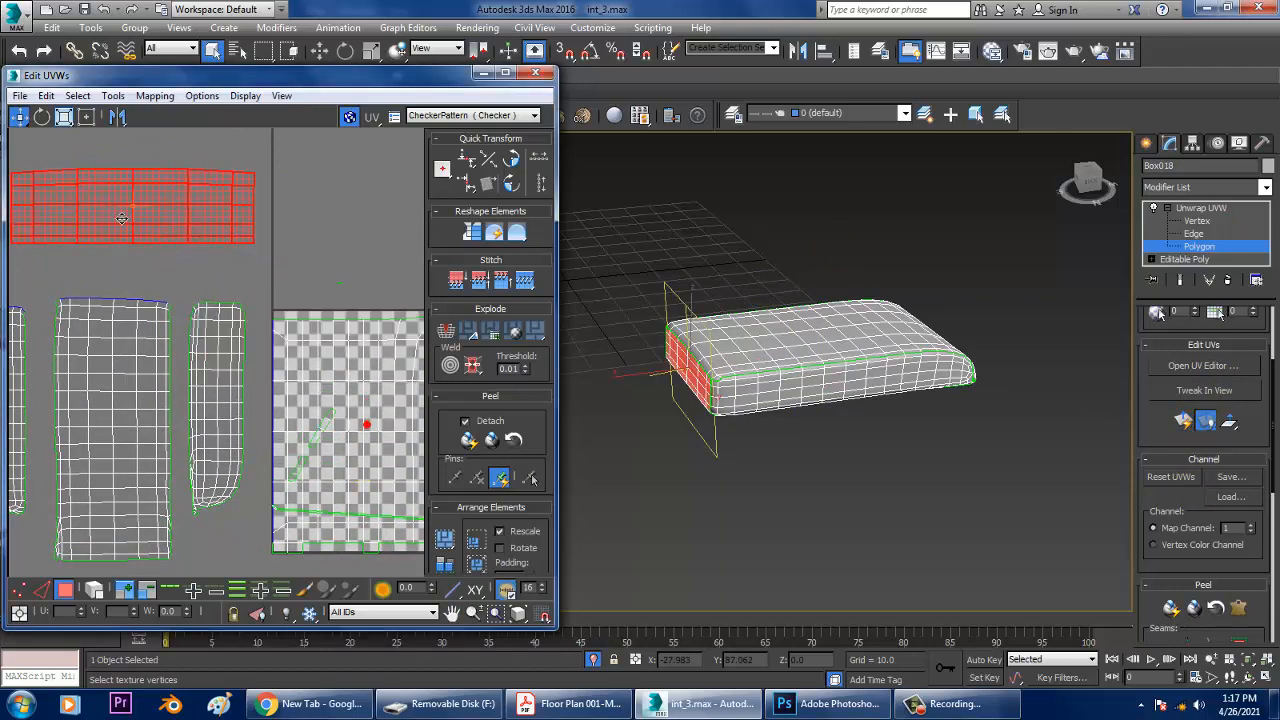
{"action": "middle_click_drag", "start_coordinate": [200, 300], "coordinate": [300, 330]}
Relax the short end's UV cluster by edge angles, and close the Relax tool.
{"action": "left_click", "coordinate": [114, 96]}
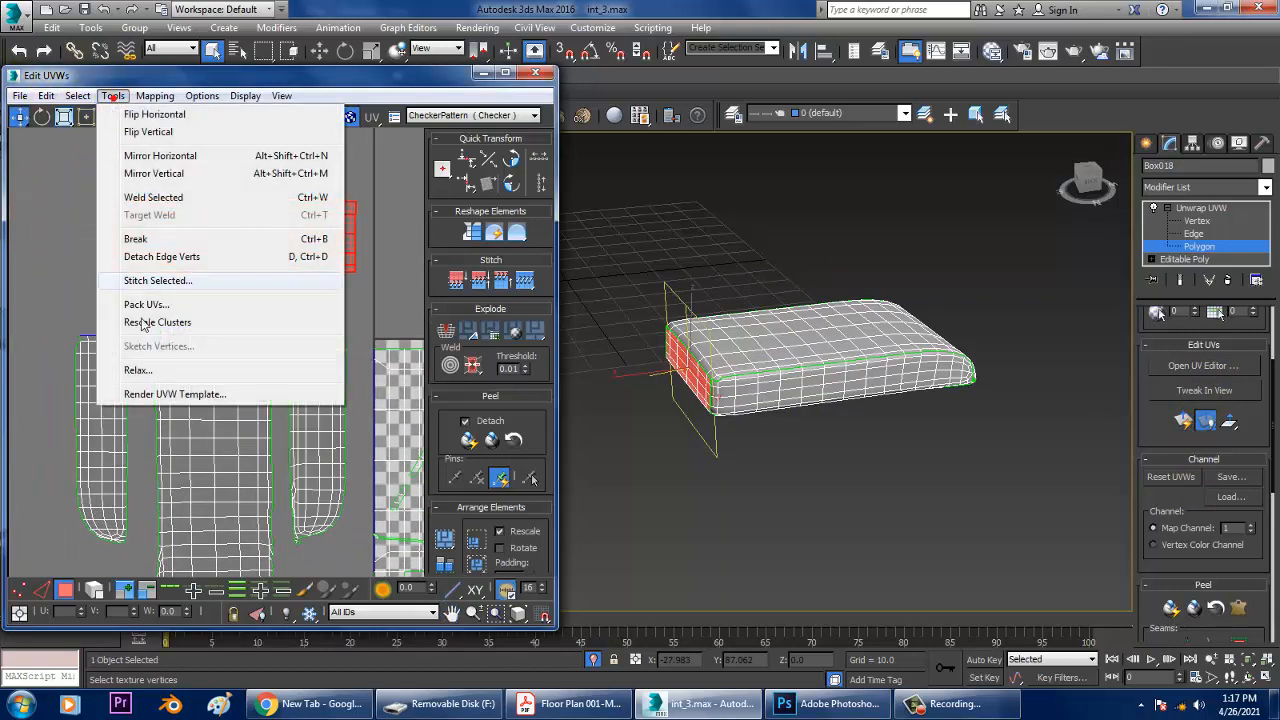
{"action": "left_click", "coordinate": [172, 369]}
{"action": "left_click", "coordinate": [184, 213]}
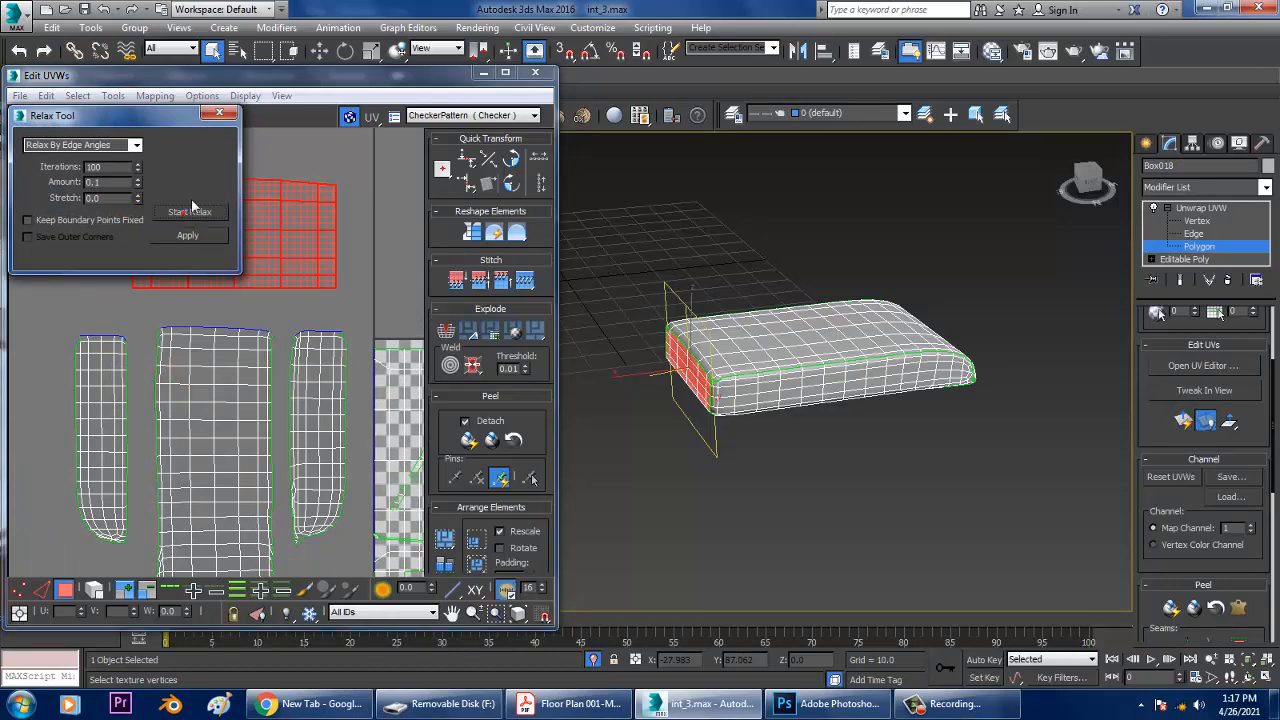
{"action": "left_click", "coordinate": [229, 114]}
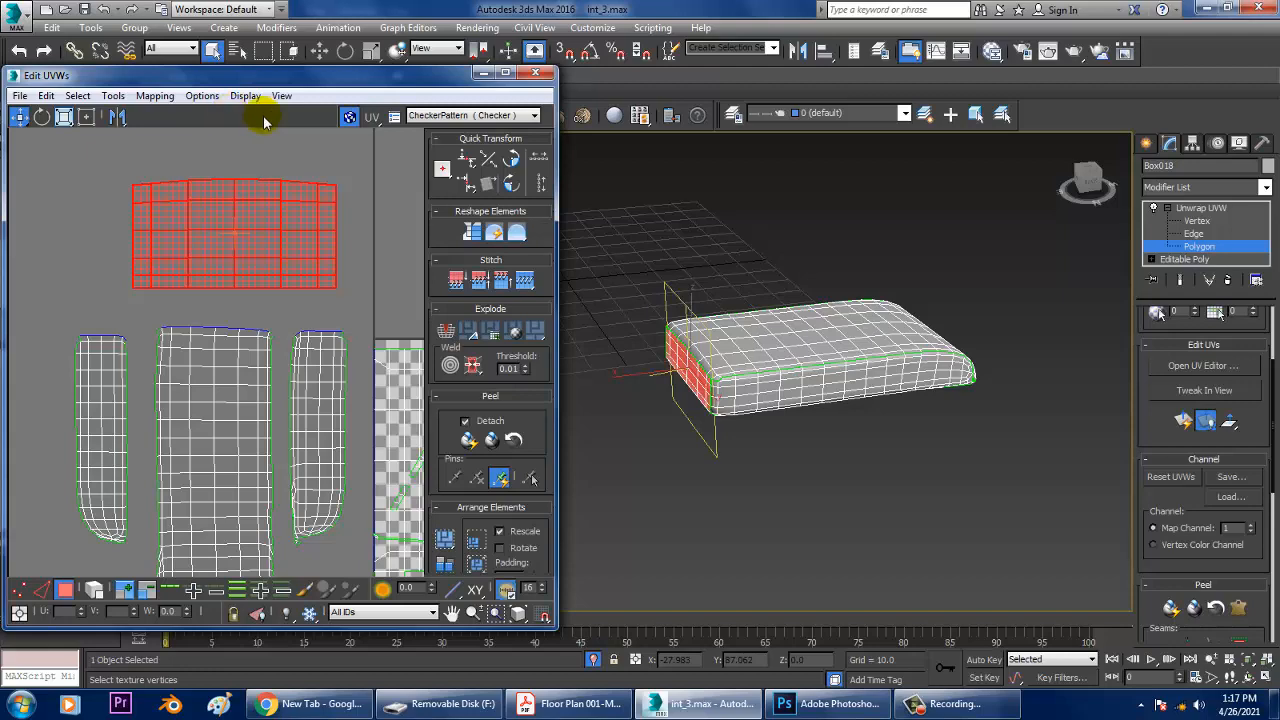
In the maximized UV editor, scale the short end's cluster down slightly and place it below the top cluster, then restore the window.
{"action": "left_click", "coordinate": [506, 73]}
{"action": "scroll", "coordinate": [545, 300], "scroll_direction": "down", "scroll_amount": 2}
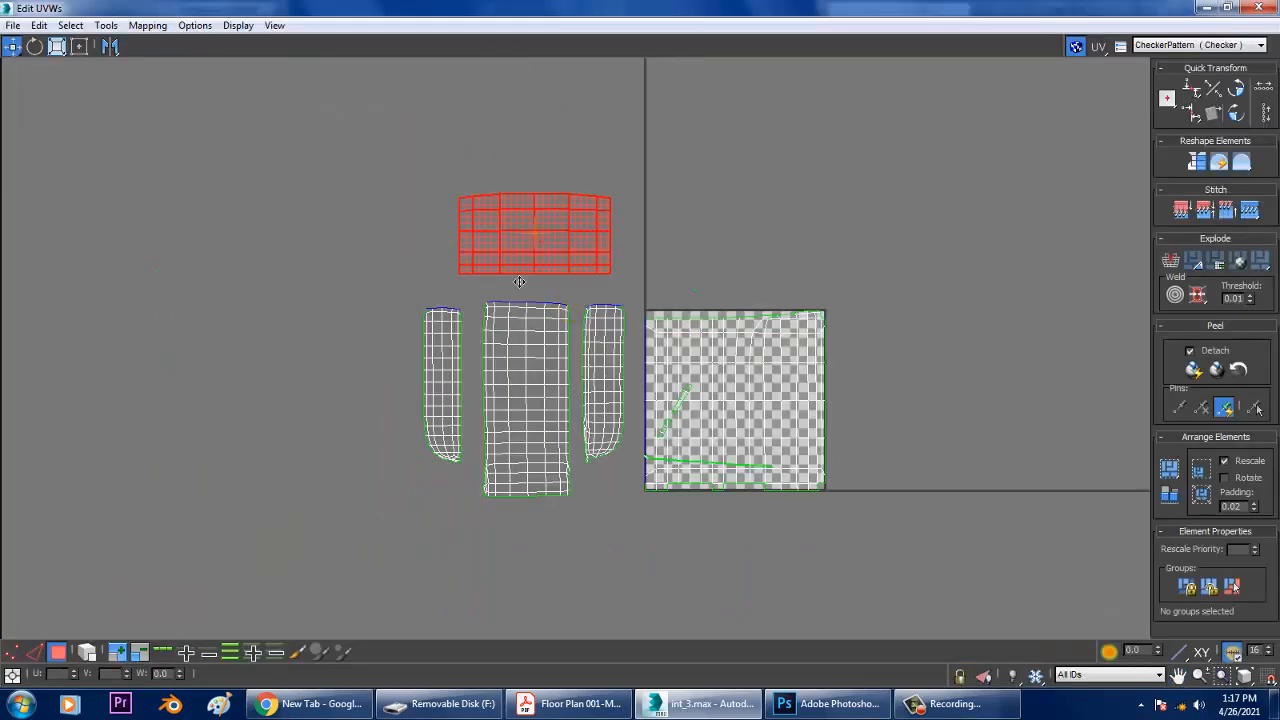
{"action": "left_click_drag", "start_coordinate": [538, 240], "coordinate": [530, 557]}
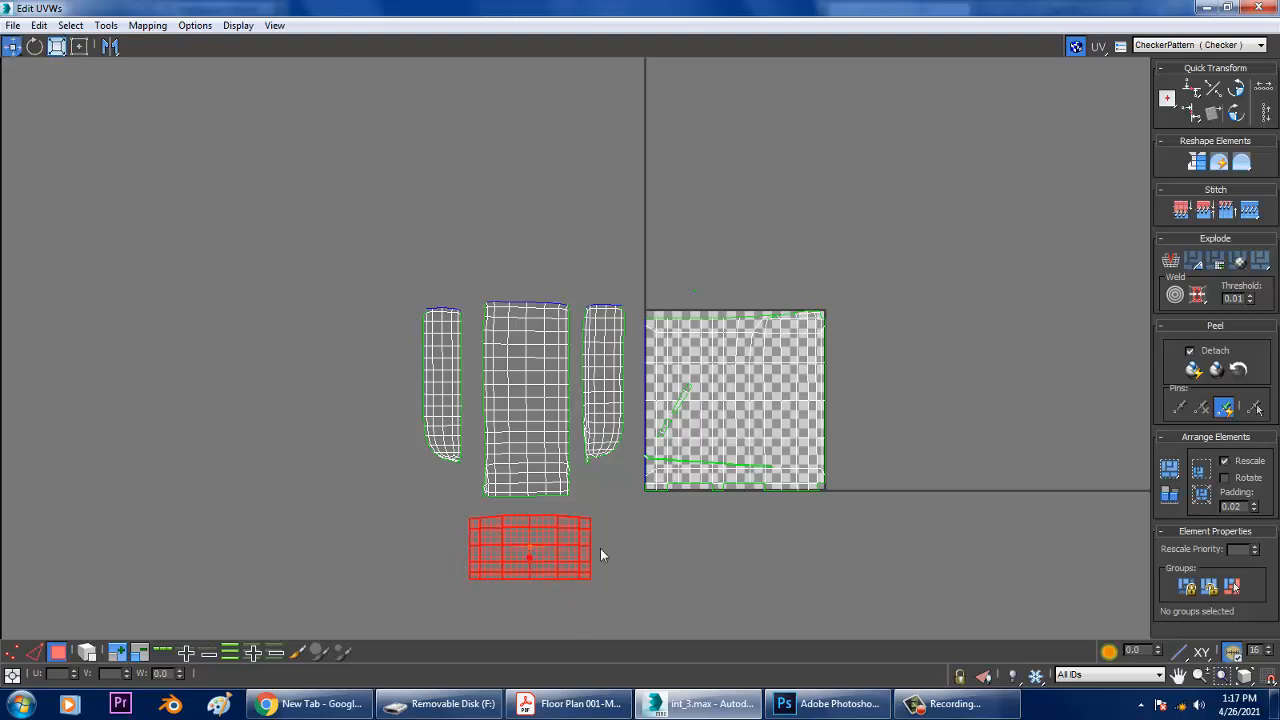
{"action": "left_click", "coordinate": [1229, 9]}
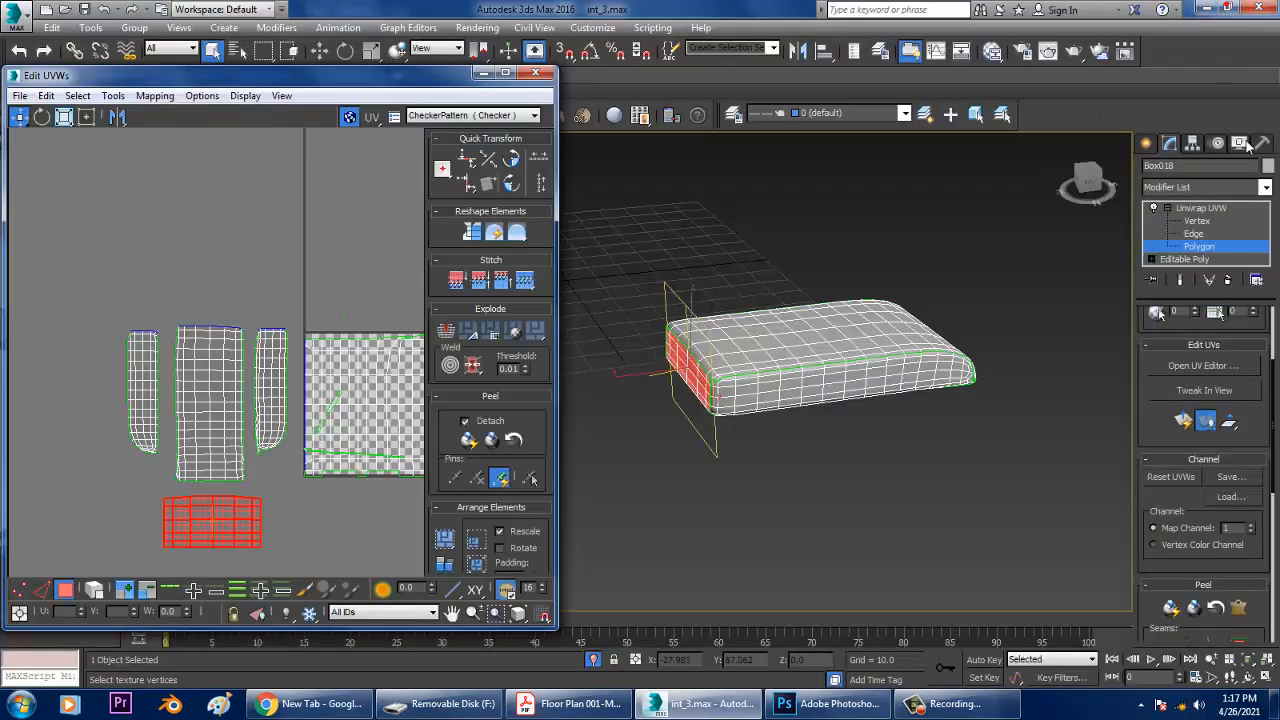
Leave the polygon level of Unwrap UVW and open the Slate Material Editor at an empty area of the node view.
{"action": "left_click", "coordinate": [1220, 207]}
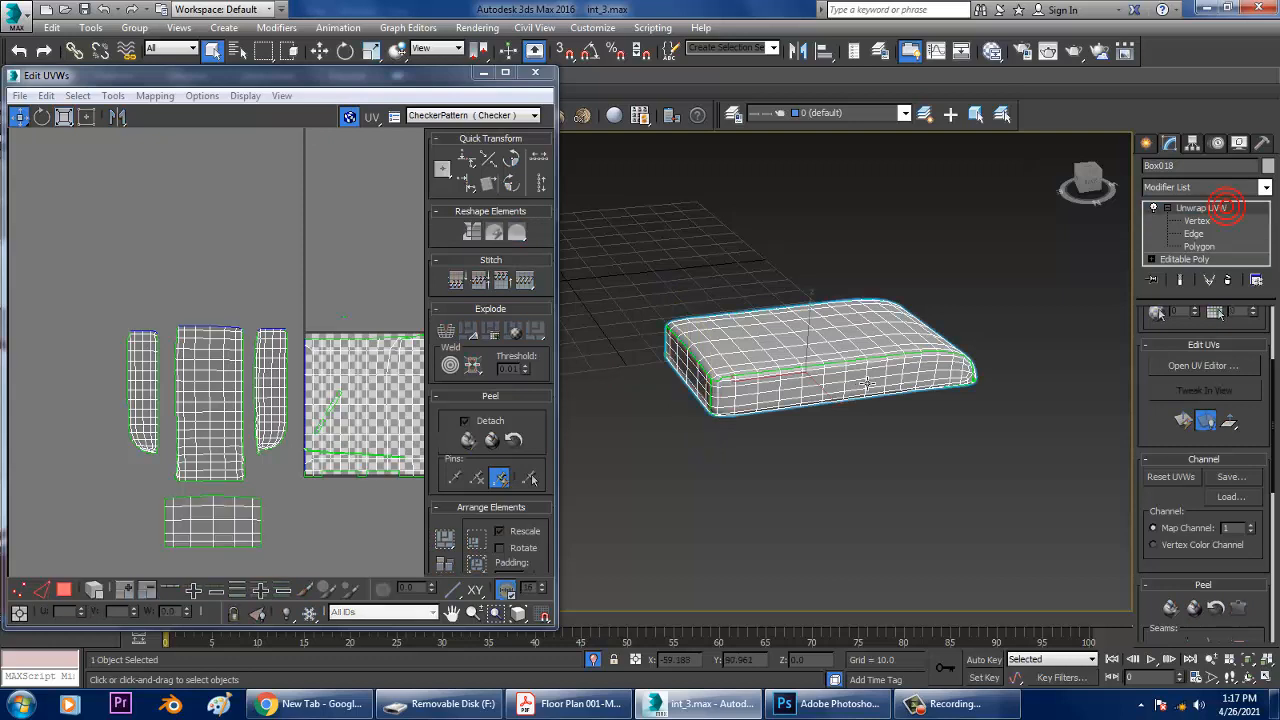
{"action": "middle_click_drag", "start_coordinate": [830, 372], "coordinate": [857, 371], "text": "alt"}
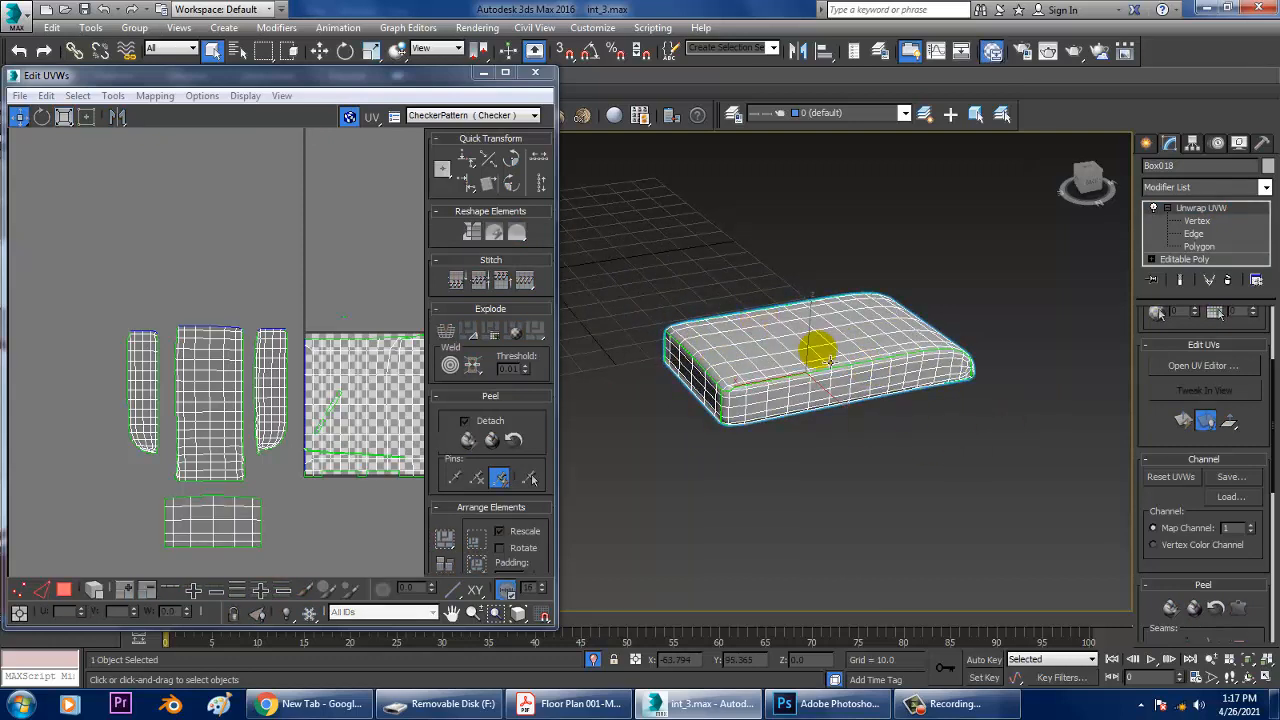
{"action": "key", "text": "m"}
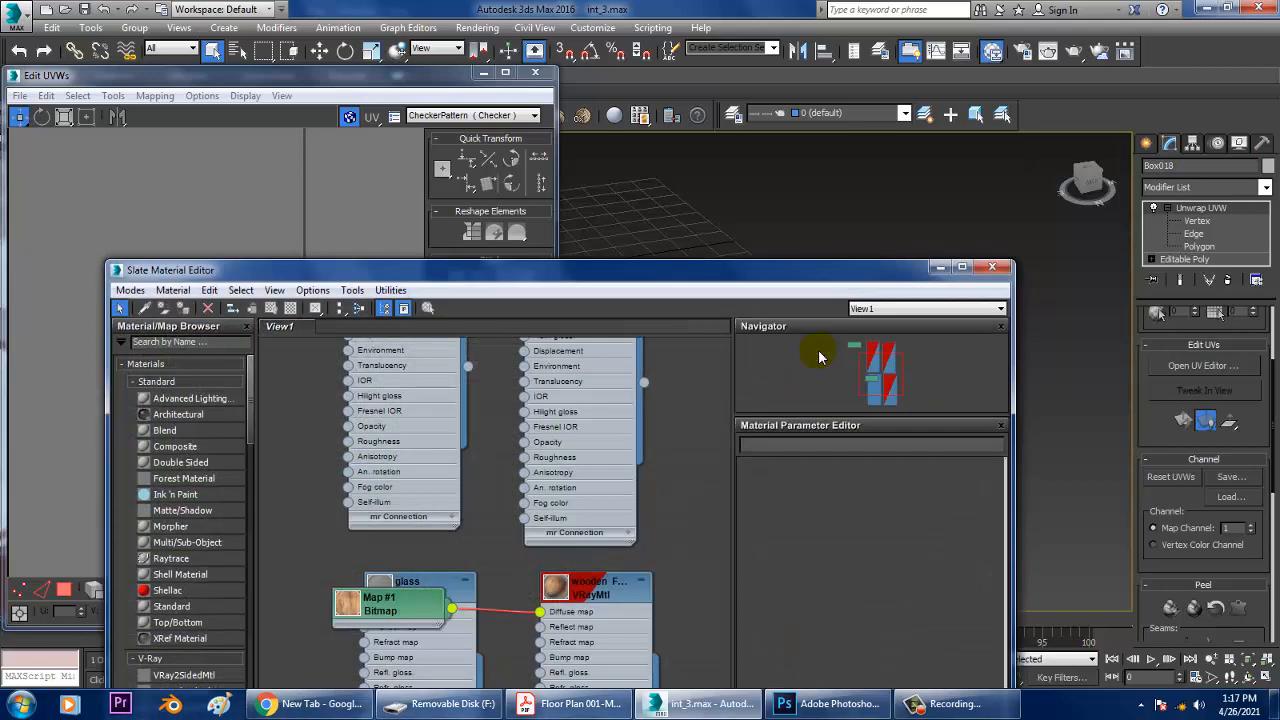
{"action": "left_click_drag", "start_coordinate": [746, 277], "coordinate": [725, 156]}
{"action": "middle_click_drag", "start_coordinate": [488, 556], "coordinate": [457, 314]}
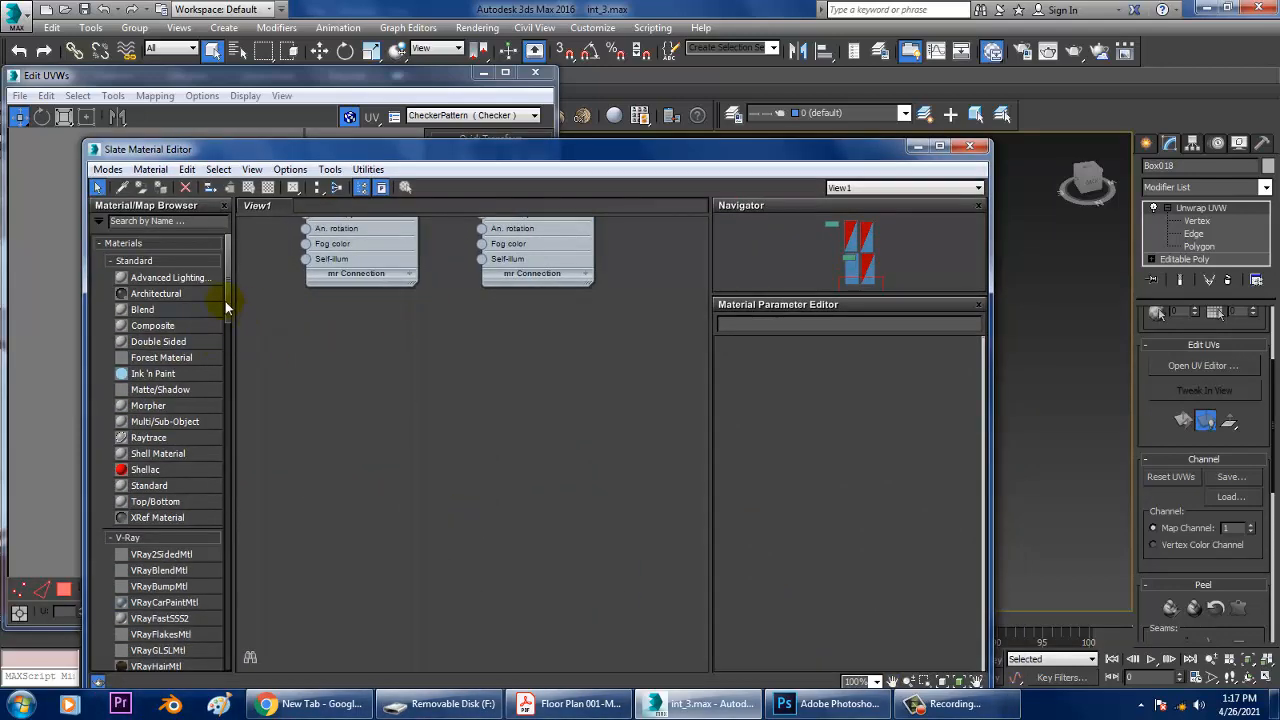
Add a Standard material below the existing nodes and assign a Checker map to its diffuse color.
{"action": "mouse_move", "coordinate": [225, 301]}
{"action": "left_mouse_down"}
{"action": "mouse_move", "coordinate": [230, 320]}
{"action": "mouse_move", "coordinate": [232, 278]}
{"action": "left_mouse_up"}
{"action": "left_click_drag", "start_coordinate": [157, 485], "coordinate": [393, 386]}
{"action": "double_click", "coordinate": [394, 389]}
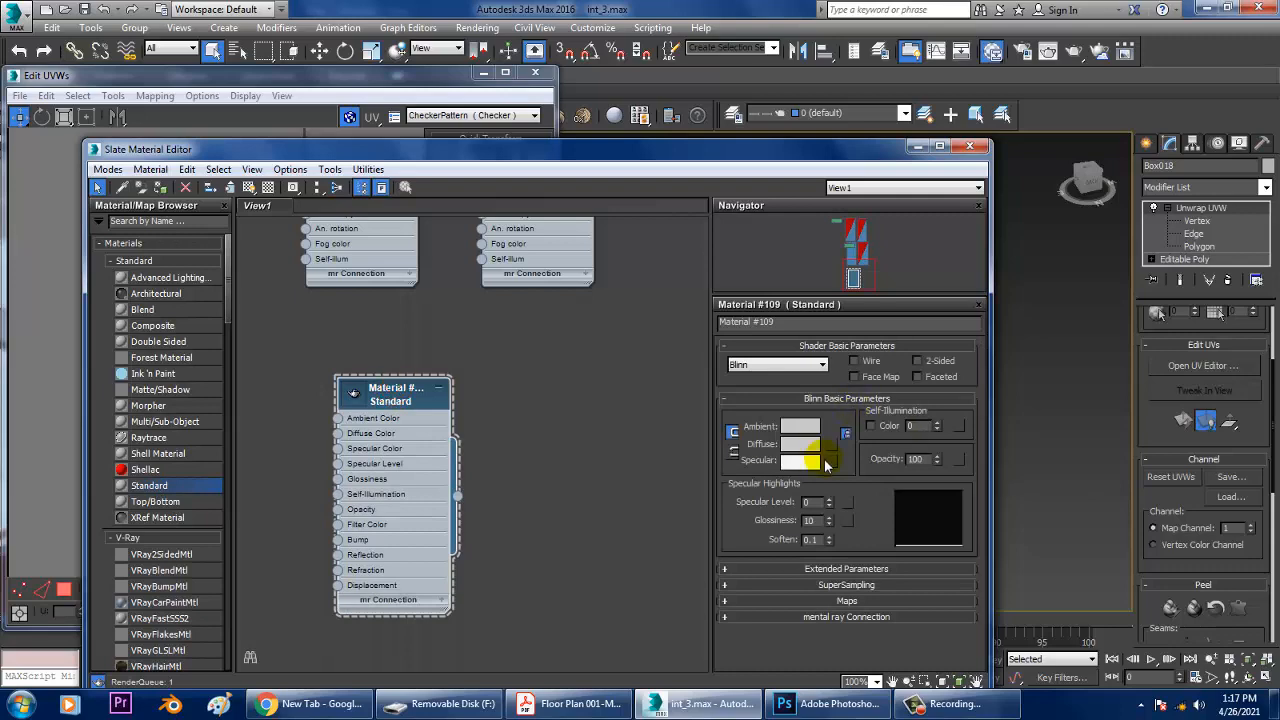
{"action": "left_click", "coordinate": [828, 442]}
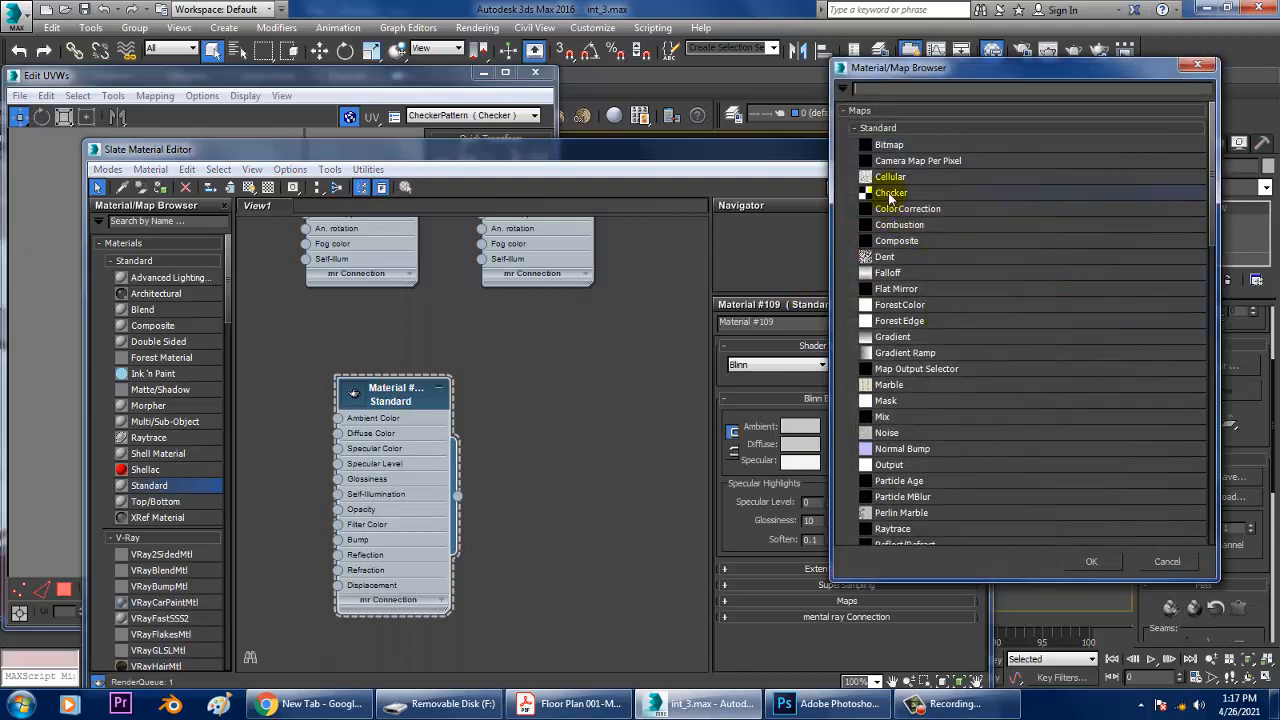
{"action": "double_click", "coordinate": [889, 193]}
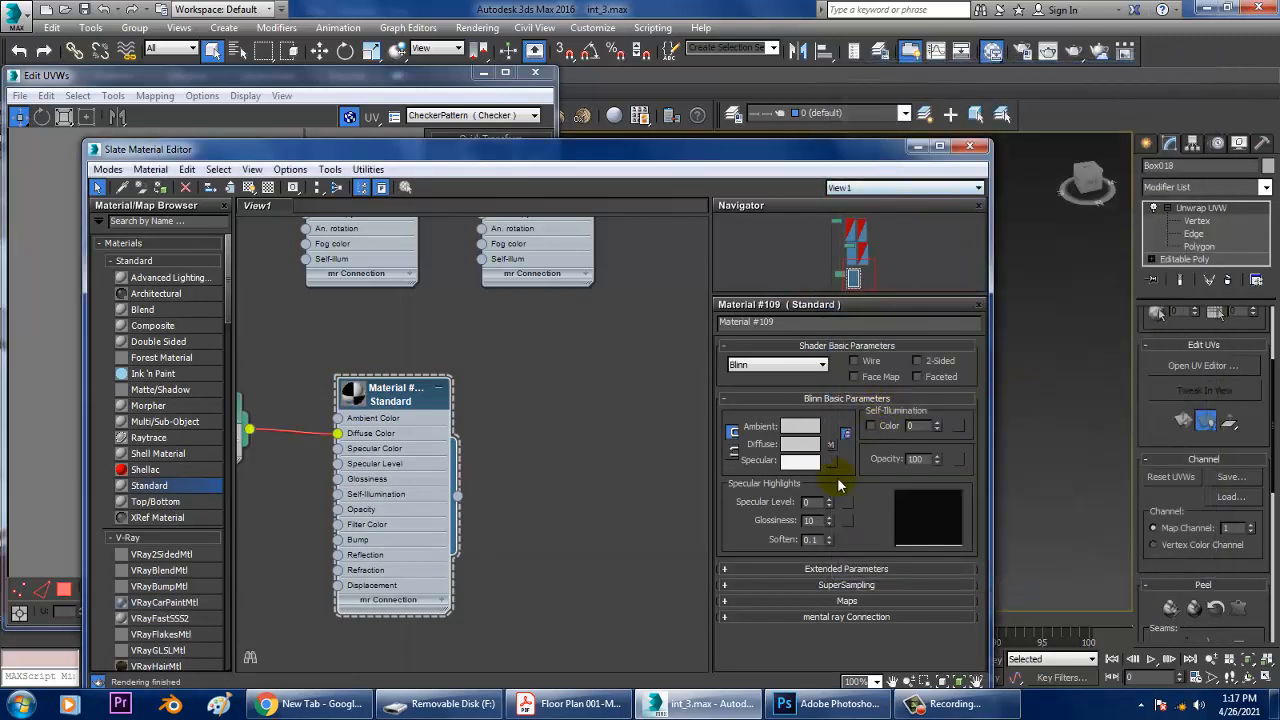
Set the Checker map's U and V tiling to 20 and apply the material to the seat cushion, leaving the material editor minimized.
{"action": "left_click", "coordinate": [829, 443]}
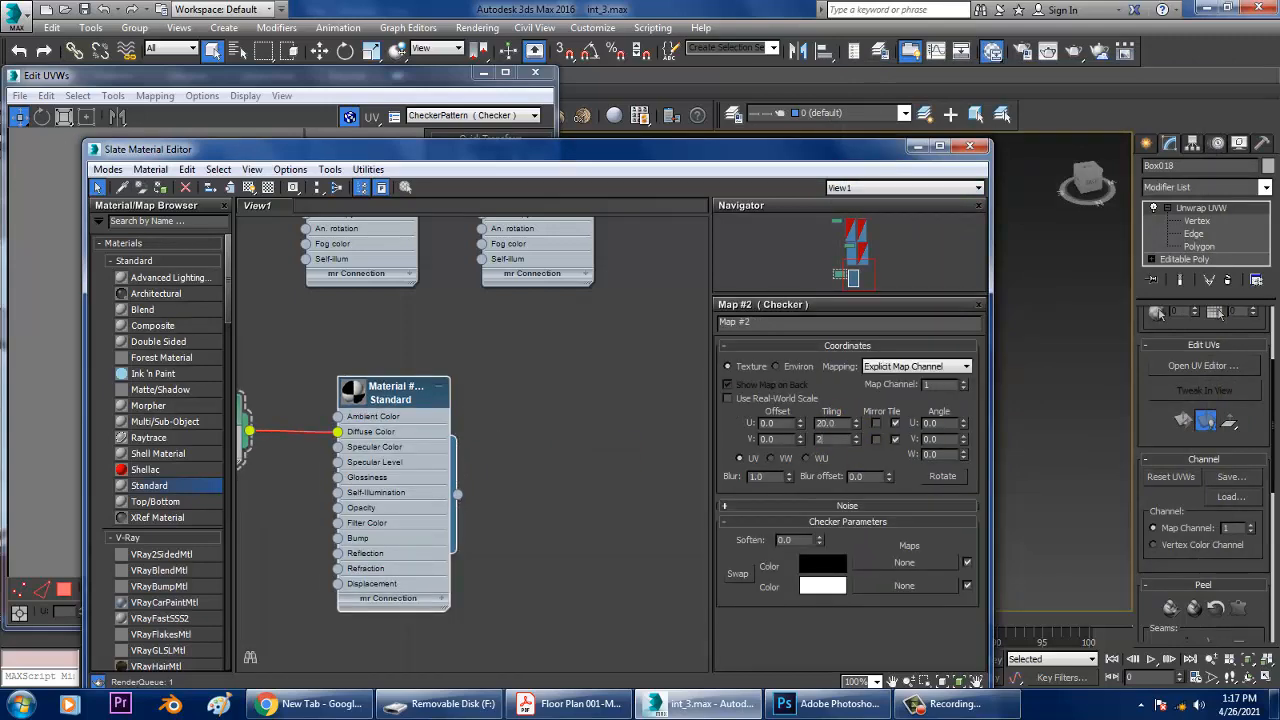
{"action": "left_click", "coordinate": [370, 76]}
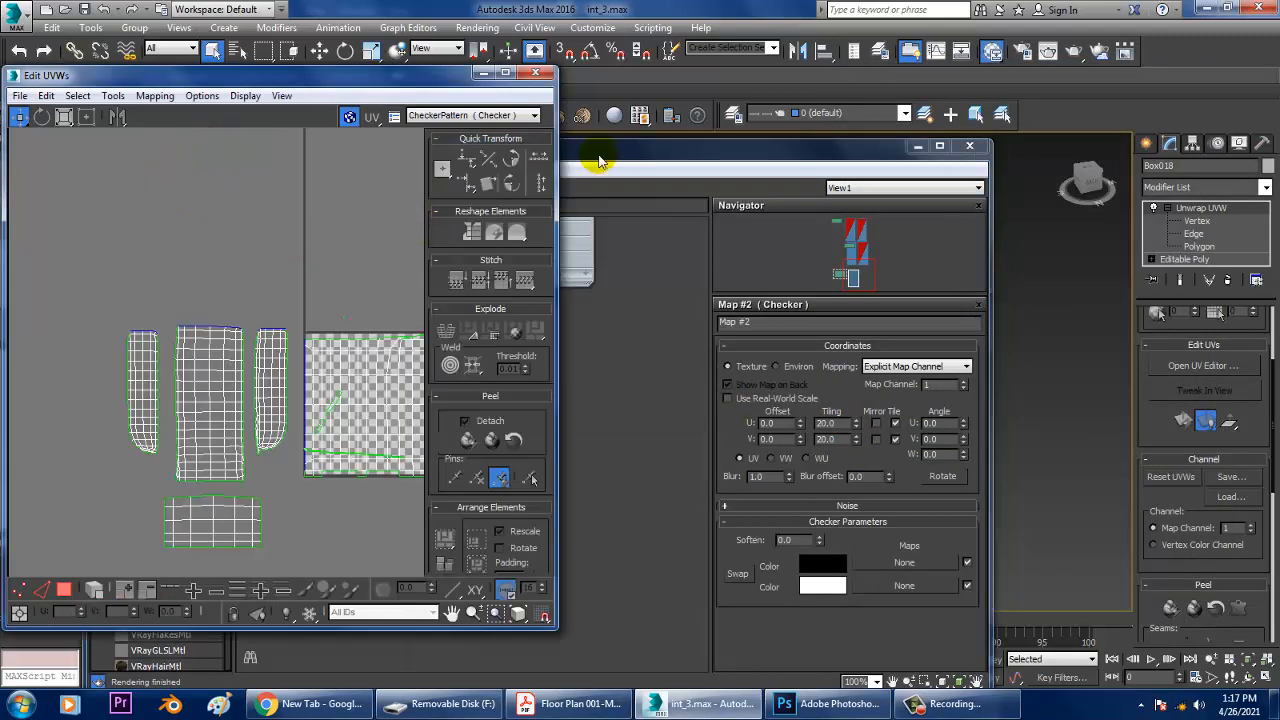
{"action": "left_click", "coordinate": [598, 160]}
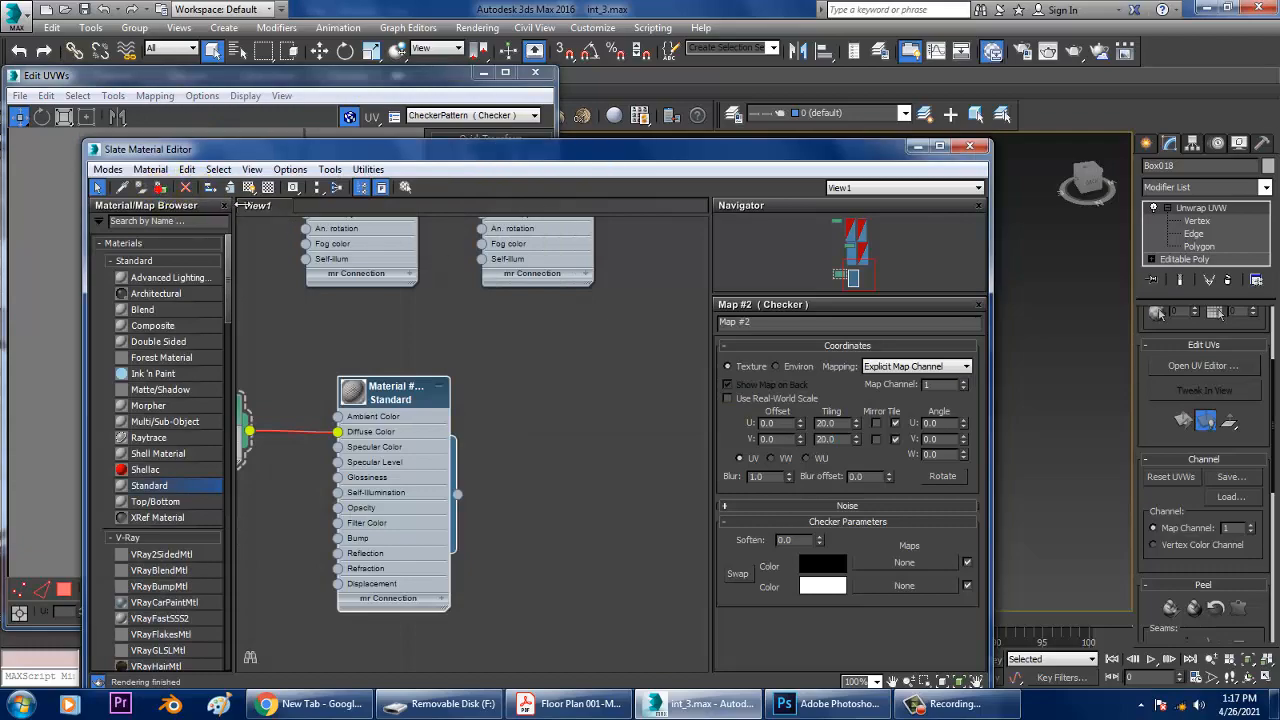
{"action": "left_click_drag", "start_coordinate": [862, 152], "coordinate": [555, 246]}
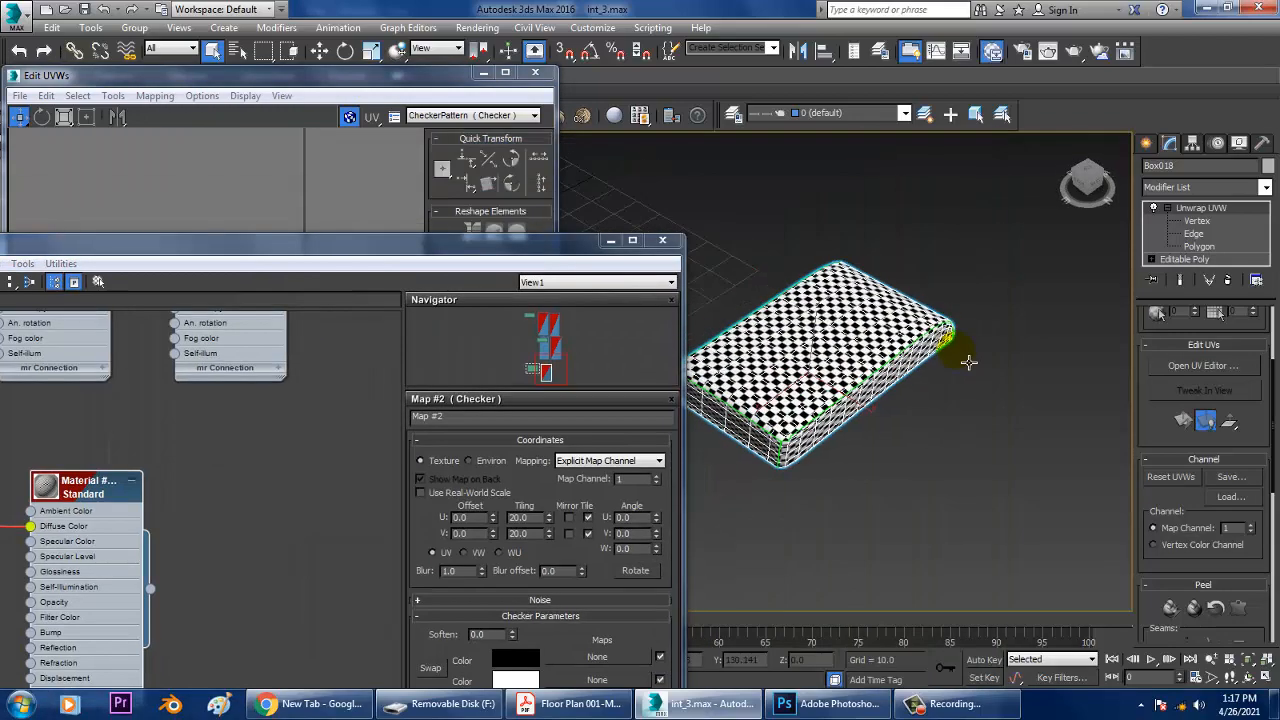
{"action": "scroll", "coordinate": [966, 362], "scroll_direction": "up", "scroll_amount": 4}
{"action": "middle_click_drag", "start_coordinate": [930, 352], "coordinate": [880, 305], "text": "alt"}
{"action": "left_click", "coordinate": [611, 241]}
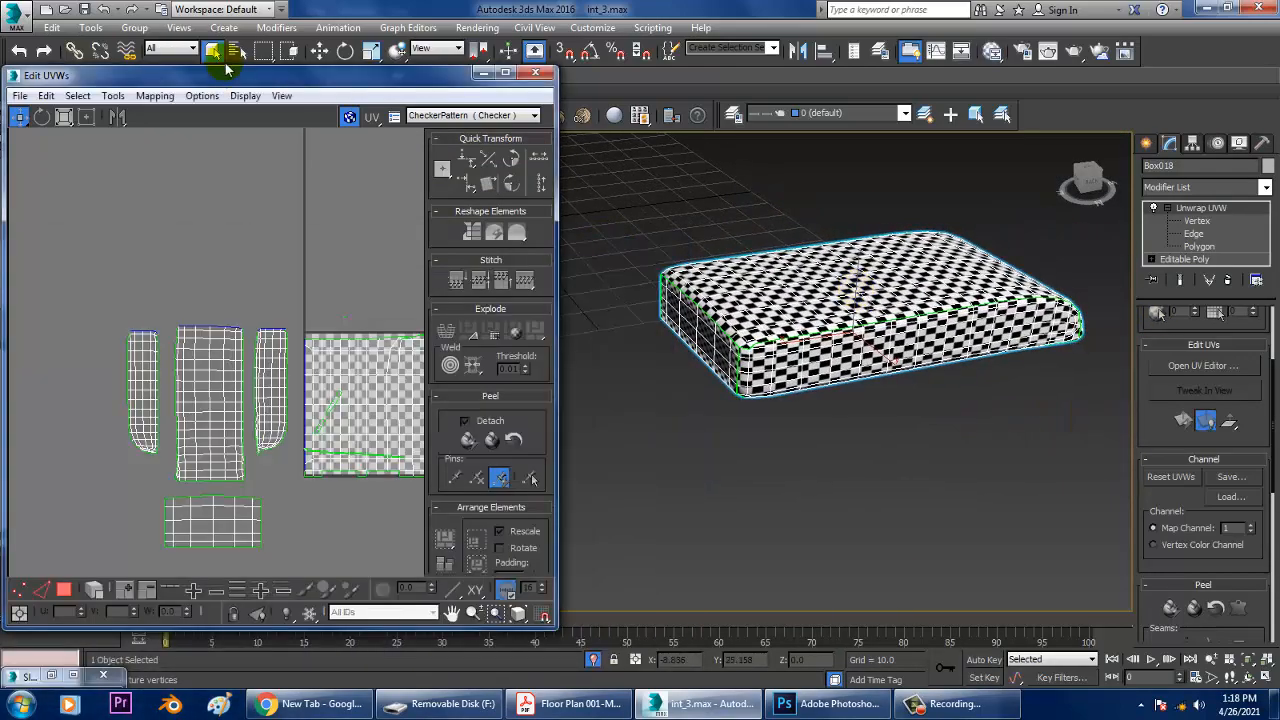
At the polygon level in the maximized UV editor, move the leftover cluster out of the UV tile to the empty area up beyond the four flattened clusters.
{"action": "left_click", "coordinate": [505, 73]}
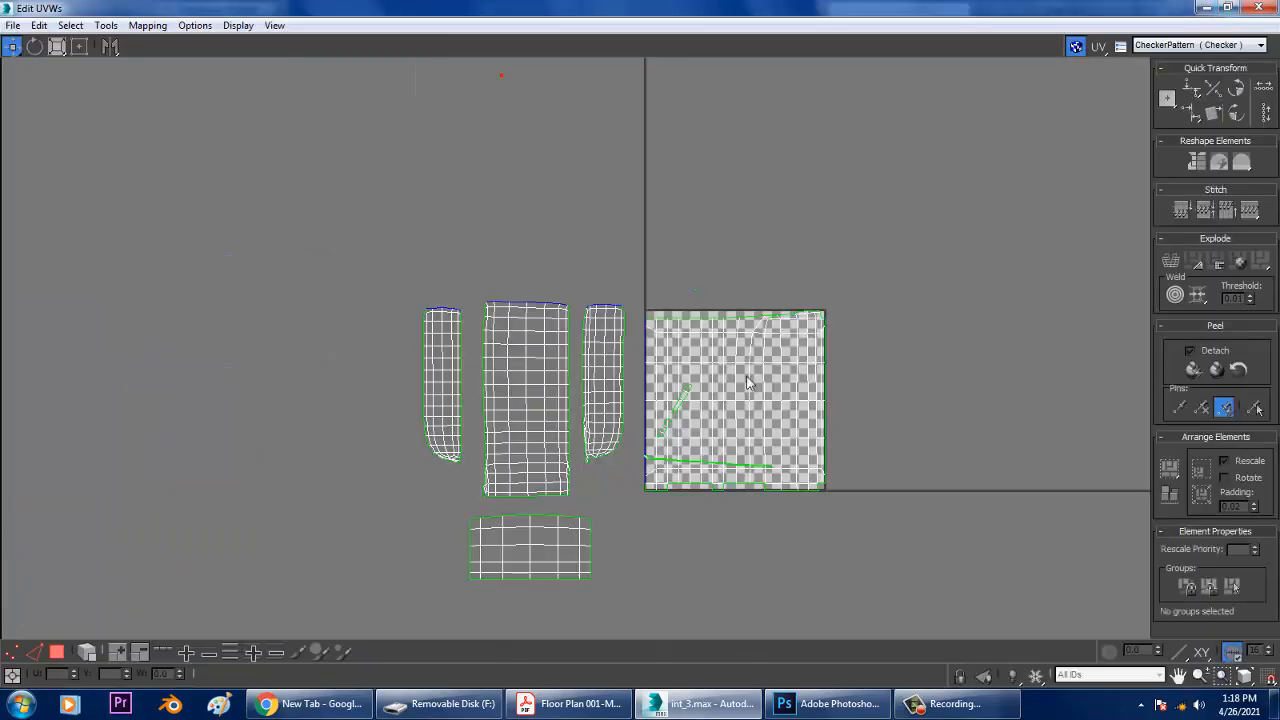
{"action": "middle_click_drag", "start_coordinate": [713, 305], "coordinate": [697, 286]}
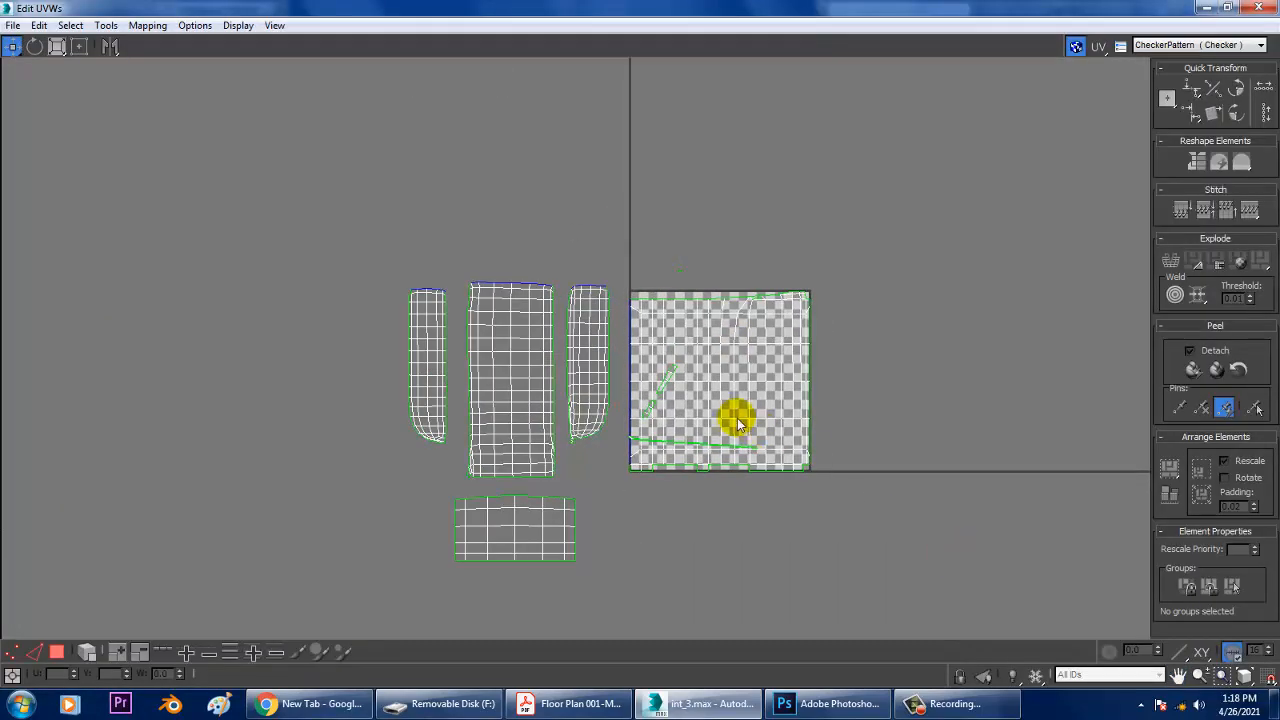
{"action": "left_click", "coordinate": [1228, 8]}
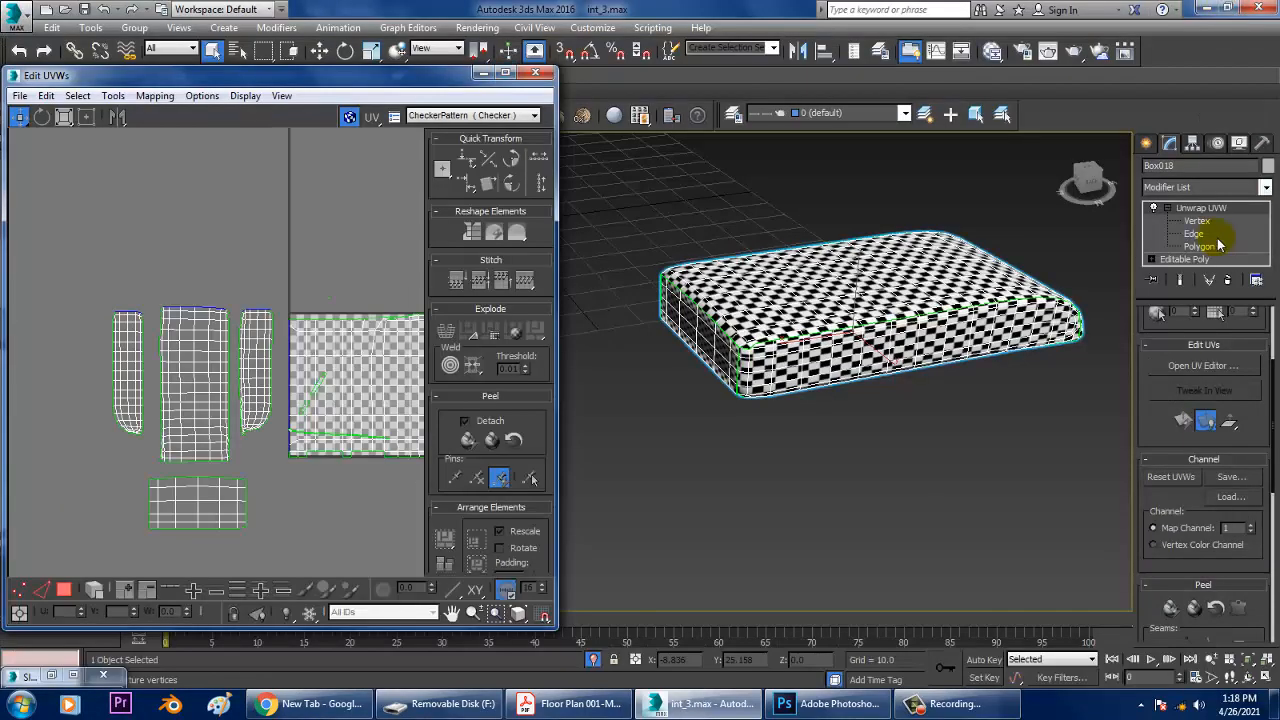
{"action": "left_click", "coordinate": [1208, 247]}
{"action": "left_click", "coordinate": [505, 73]}
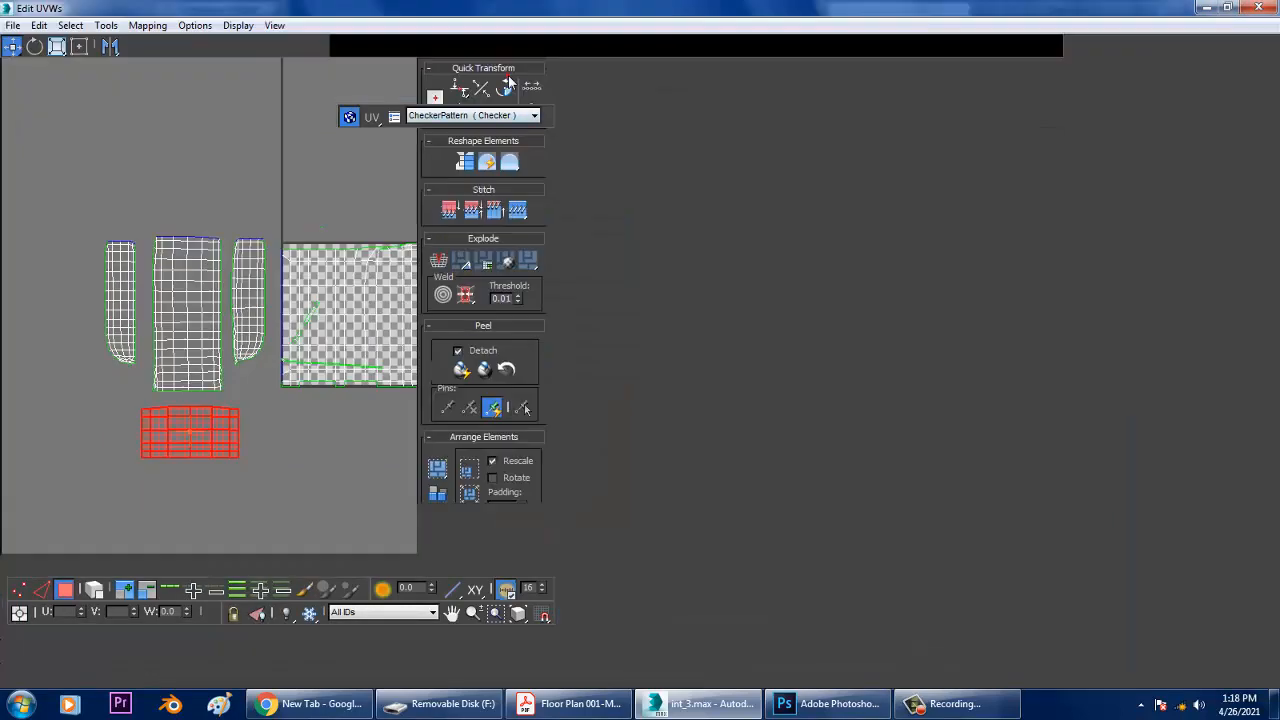
{"action": "left_click_drag", "start_coordinate": [608, 249], "coordinate": [986, 586]}
{"action": "left_click_drag", "start_coordinate": [771, 394], "coordinate": [238, 236]}
Scale down the four relaxed clusters together and place them inside the UV tile.
{"action": "left_click_drag", "start_coordinate": [345, 275], "coordinate": [705, 575]}
{"action": "key", "text": "r"}
{"action": "left_click_drag", "start_coordinate": [529, 423], "coordinate": [588, 492]}
{"action": "left_click", "coordinate": [12, 46]}
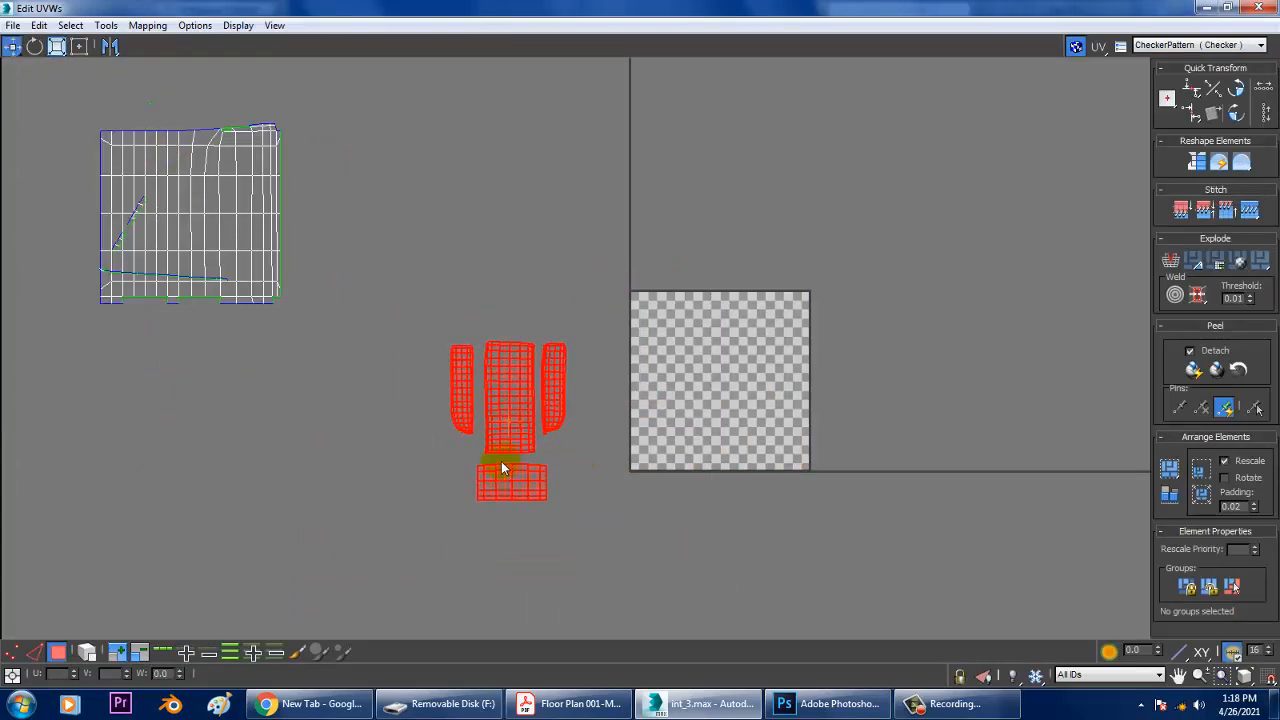
{"action": "left_click_drag", "start_coordinate": [520, 438], "coordinate": [732, 400]}
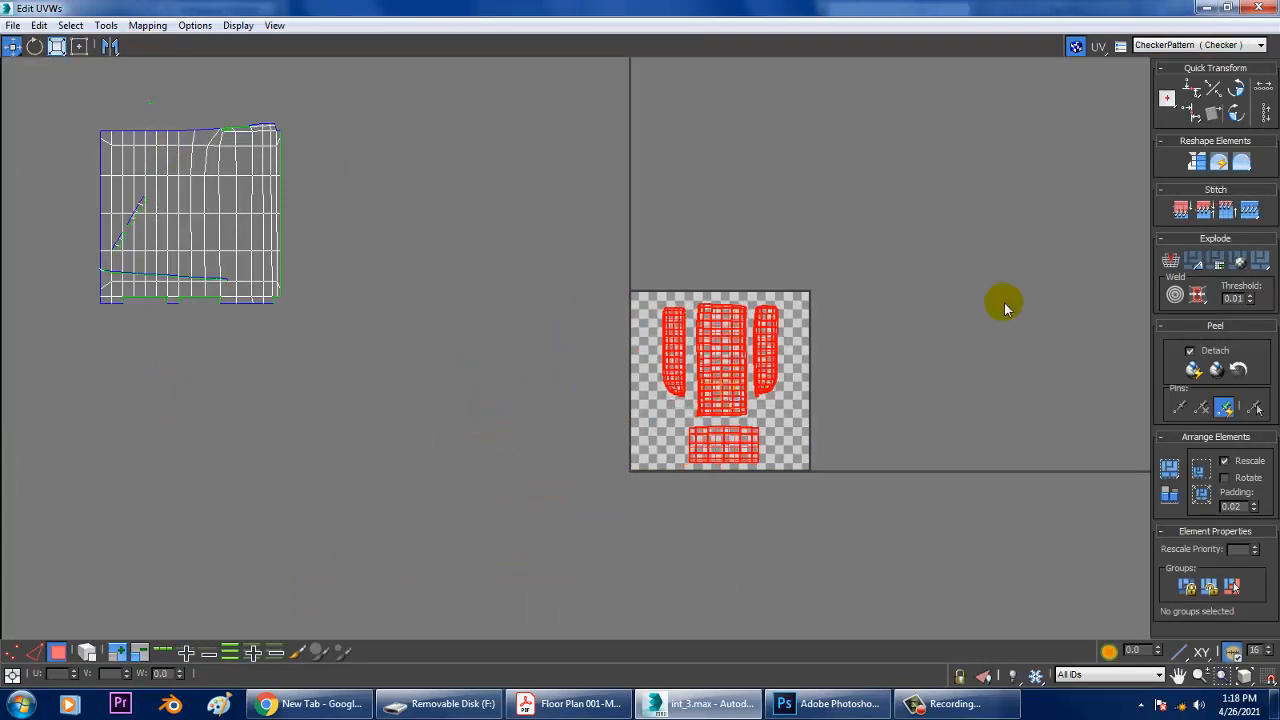
Render the UVW template at 1024 × 1024 and minimize the UV editor.
{"action": "left_click", "coordinate": [106, 25]}
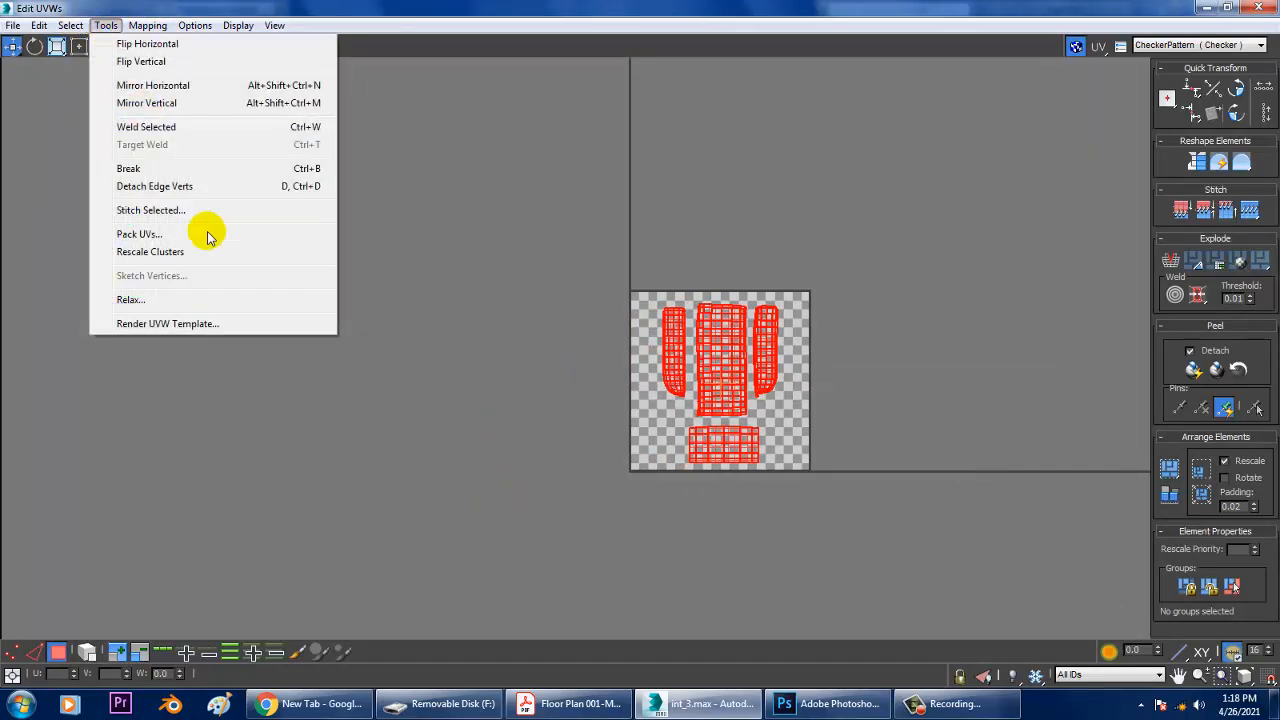
{"action": "left_click", "coordinate": [165, 324]}
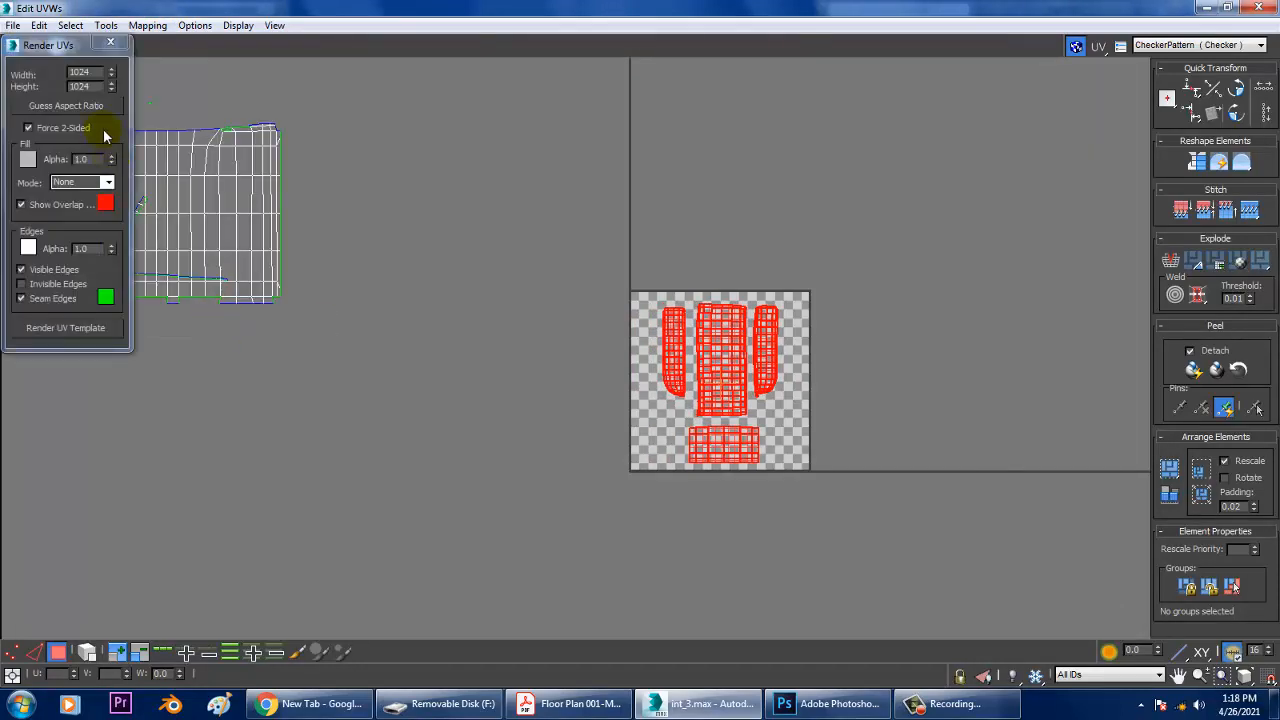
{"action": "left_click", "coordinate": [80, 333]}
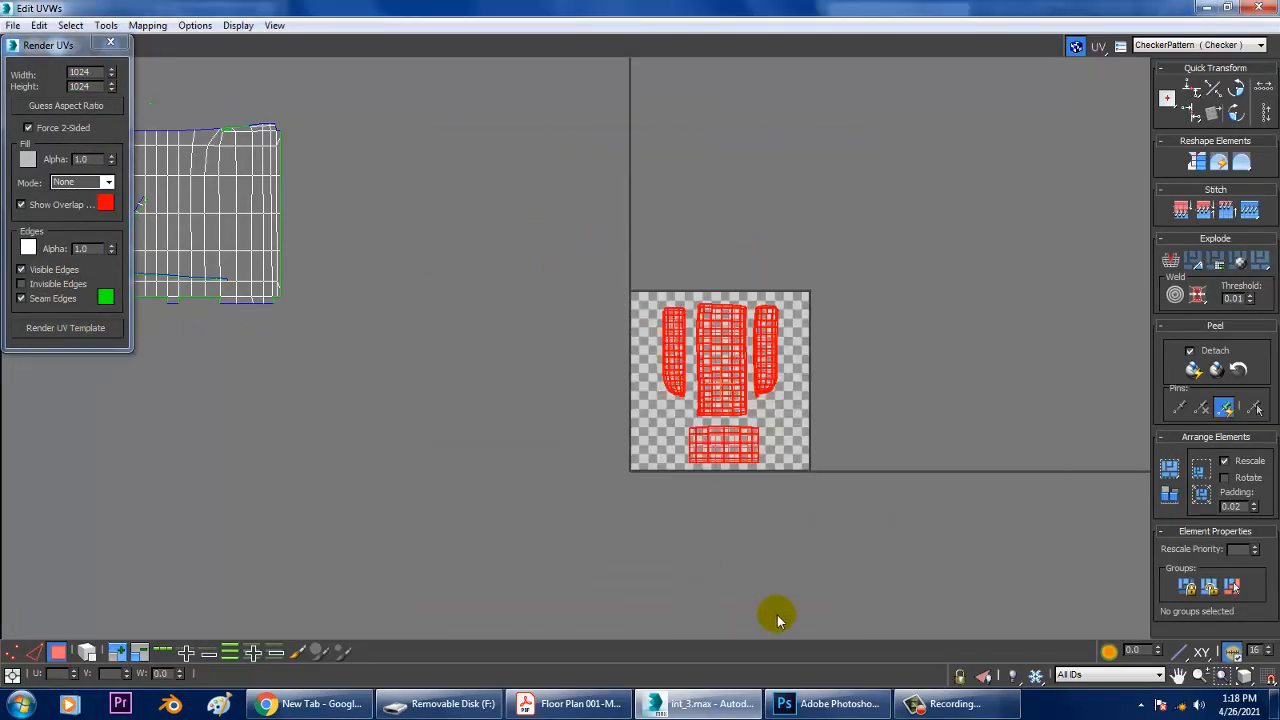
{"action": "left_click", "coordinate": [1205, 8]}
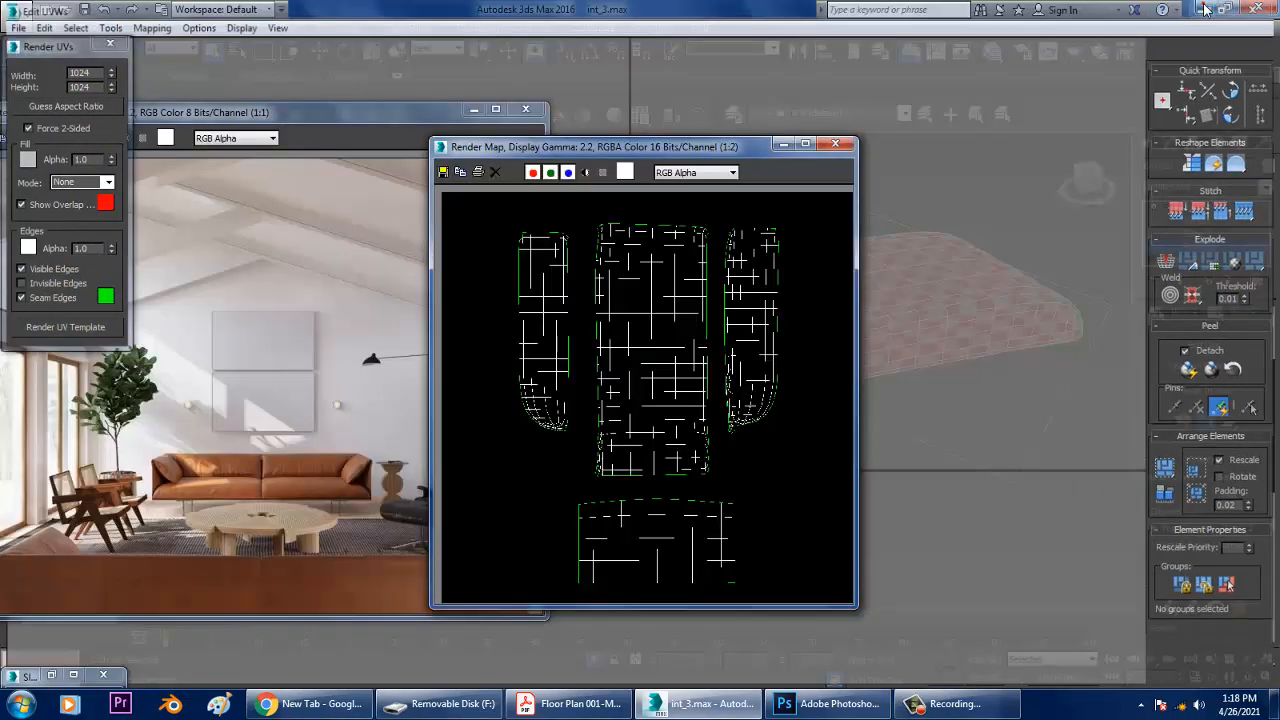
Save the rendered UV map as a JPEG named Uvs in the Tex folder, at quality 100.
{"action": "left_click", "coordinate": [444, 172]}
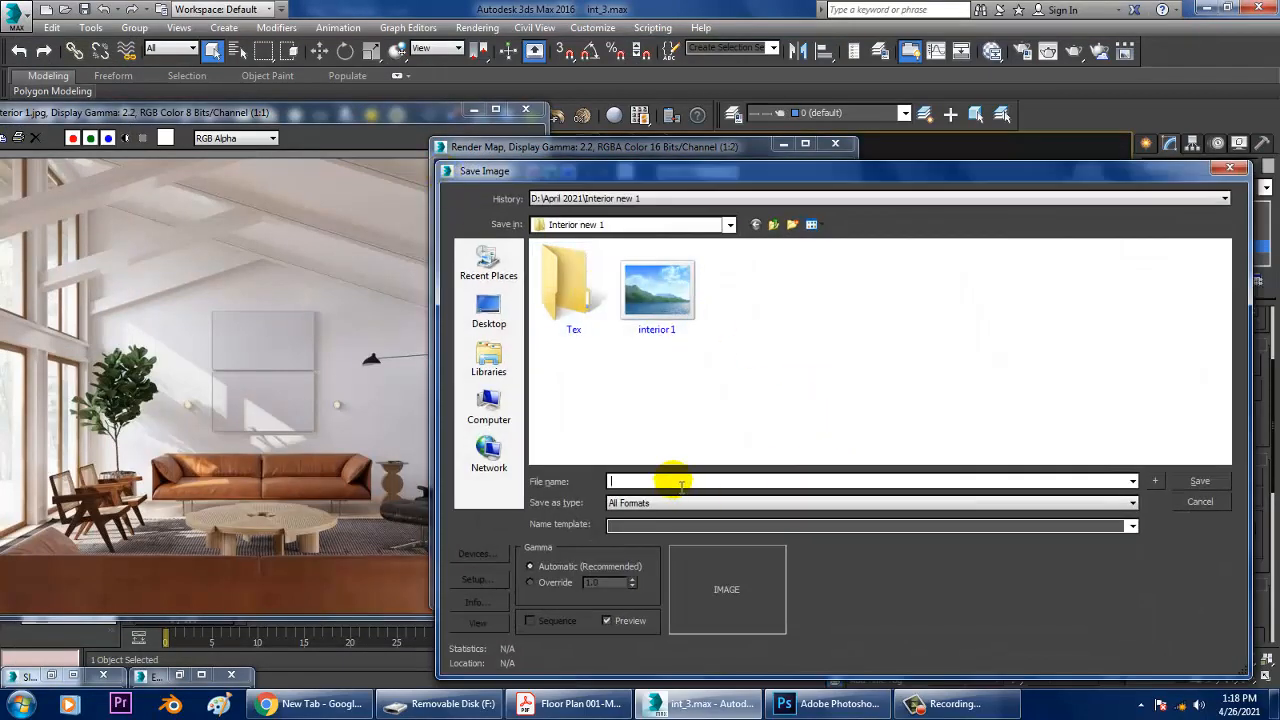
{"action": "key", "text": "Tab"}
{"action": "key", "text": "j"}
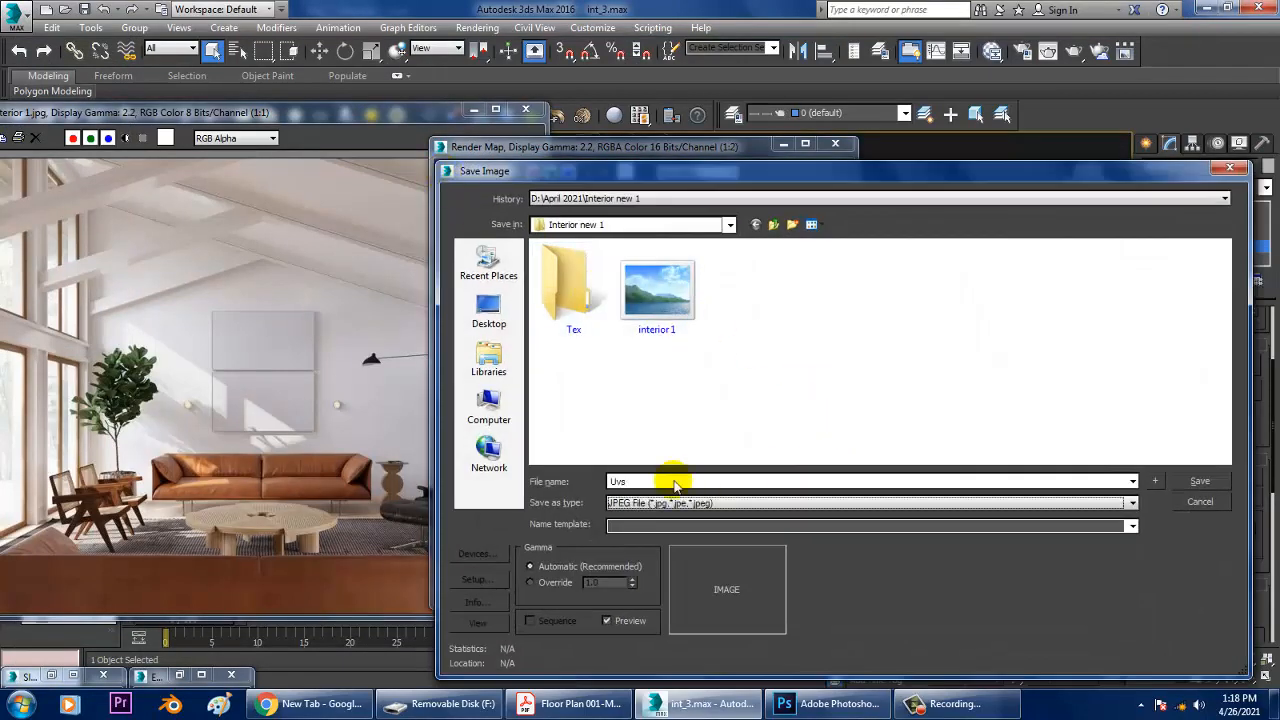
{"action": "double_click", "coordinate": [555, 288]}
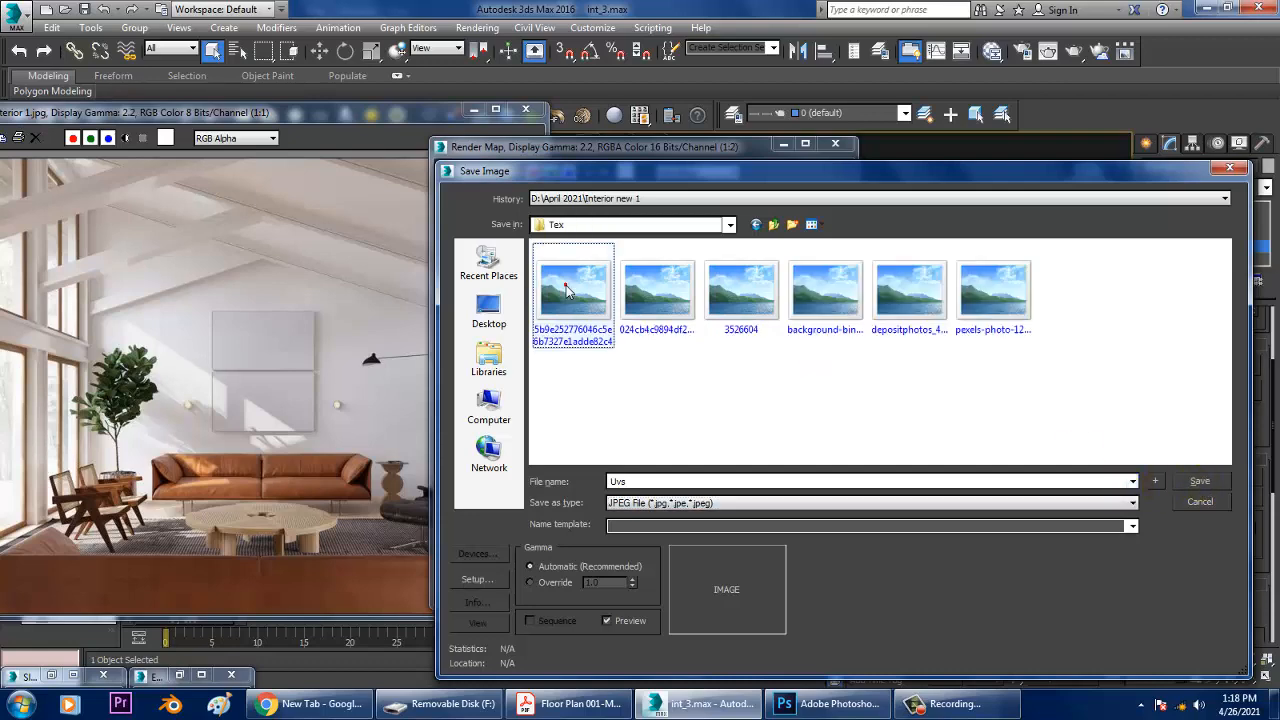
{"action": "left_click", "coordinate": [1200, 481]}
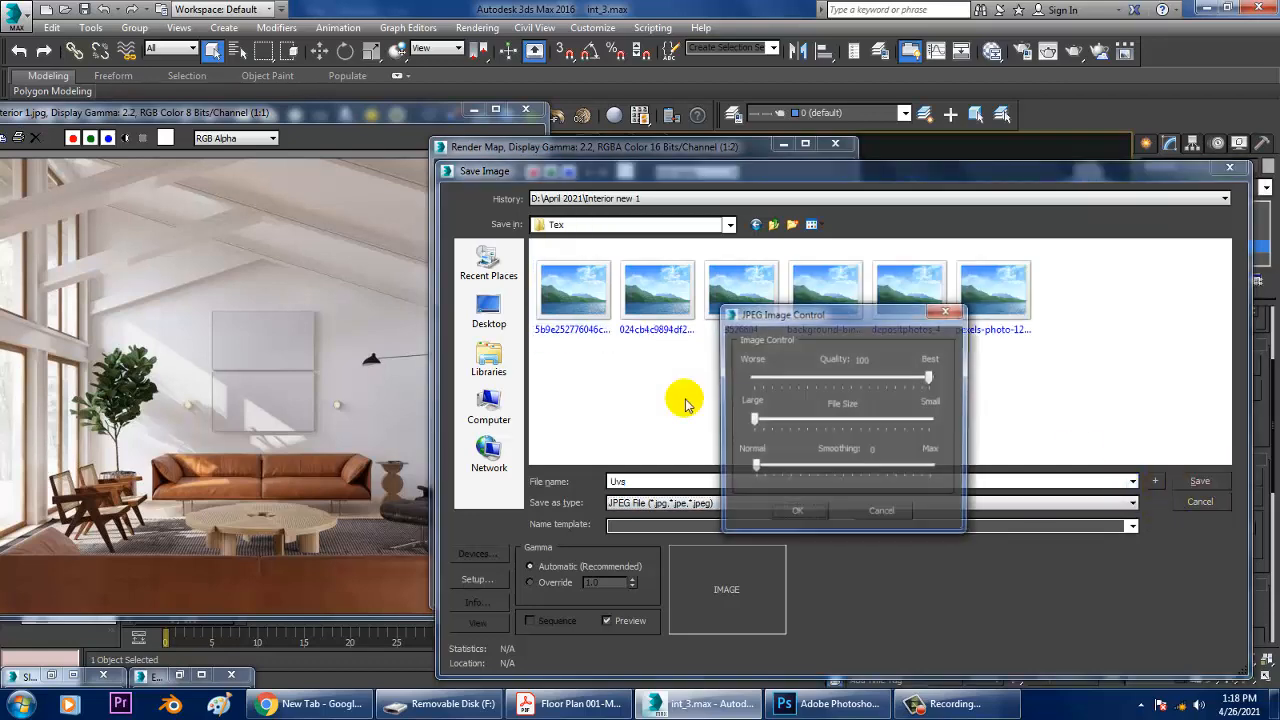
{"action": "left_click", "coordinate": [799, 516]}
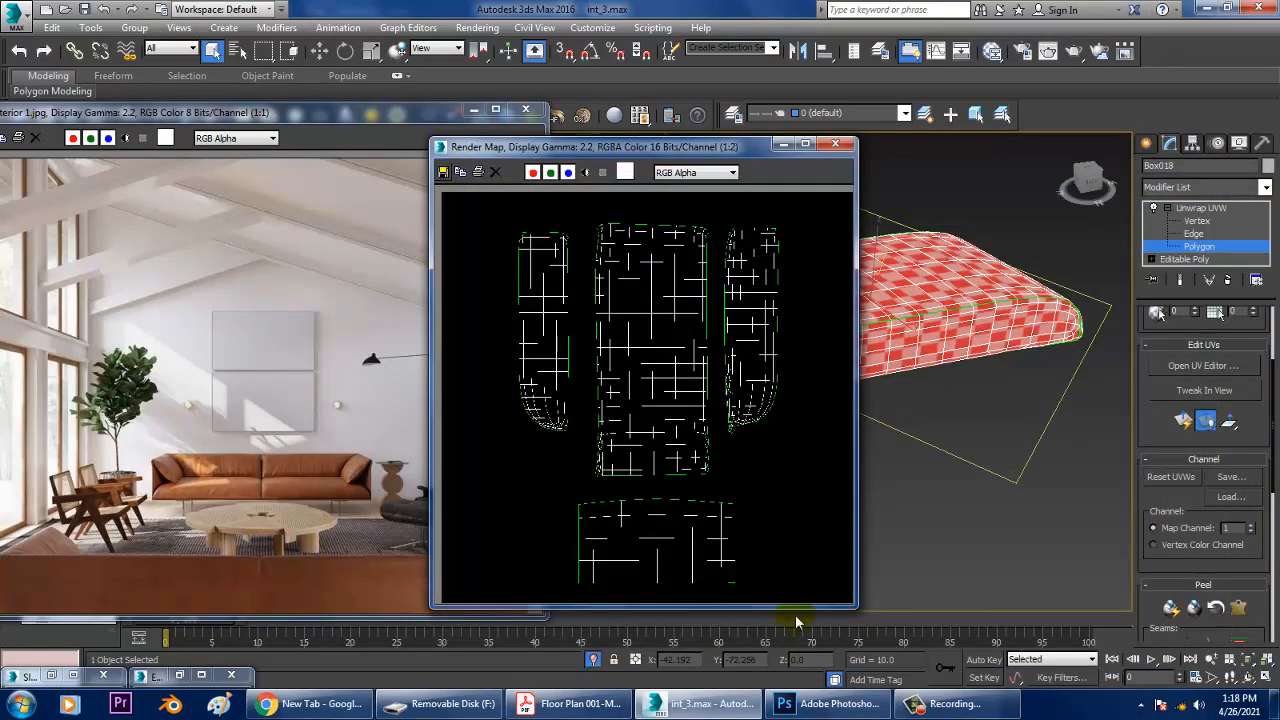
Switch to Photoshop and open the Uvs image from D:\April 2021\Interior new 1\Tex.
{"action": "left_click", "coordinate": [843, 704]}
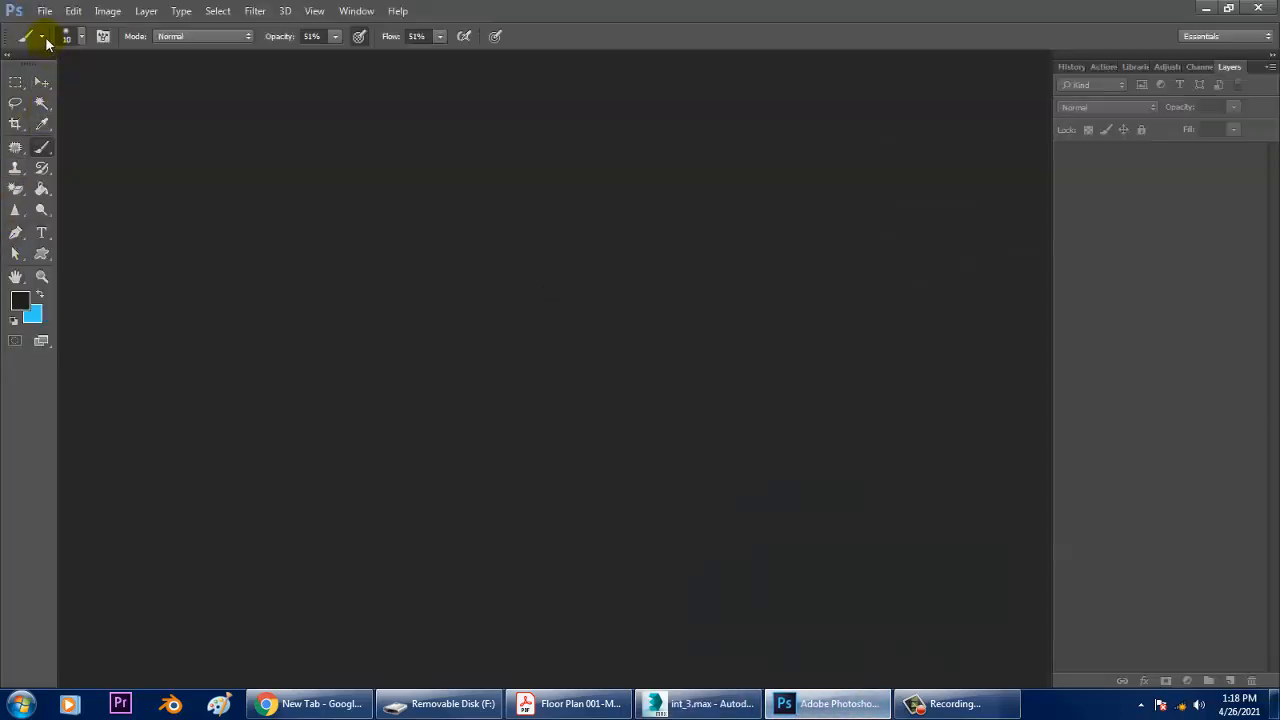
{"action": "left_click", "coordinate": [46, 10]}
{"action": "left_click", "coordinate": [76, 47]}
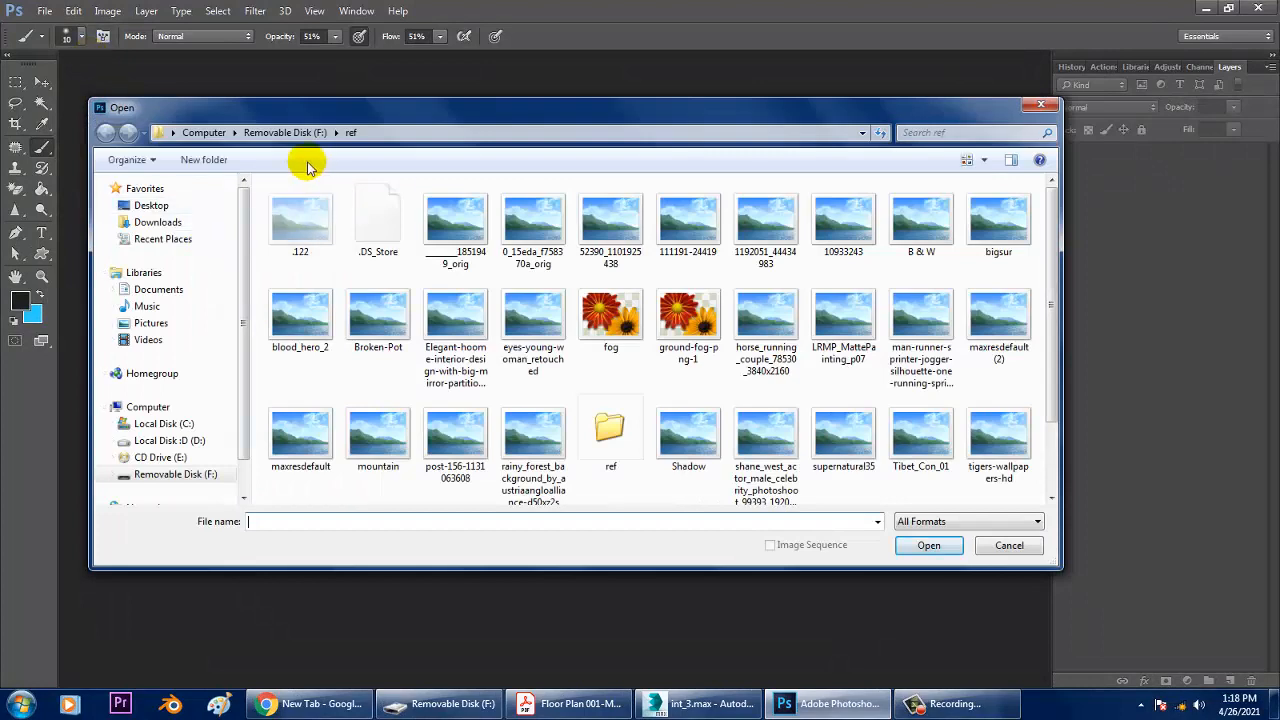
{"action": "left_click", "coordinate": [170, 440]}
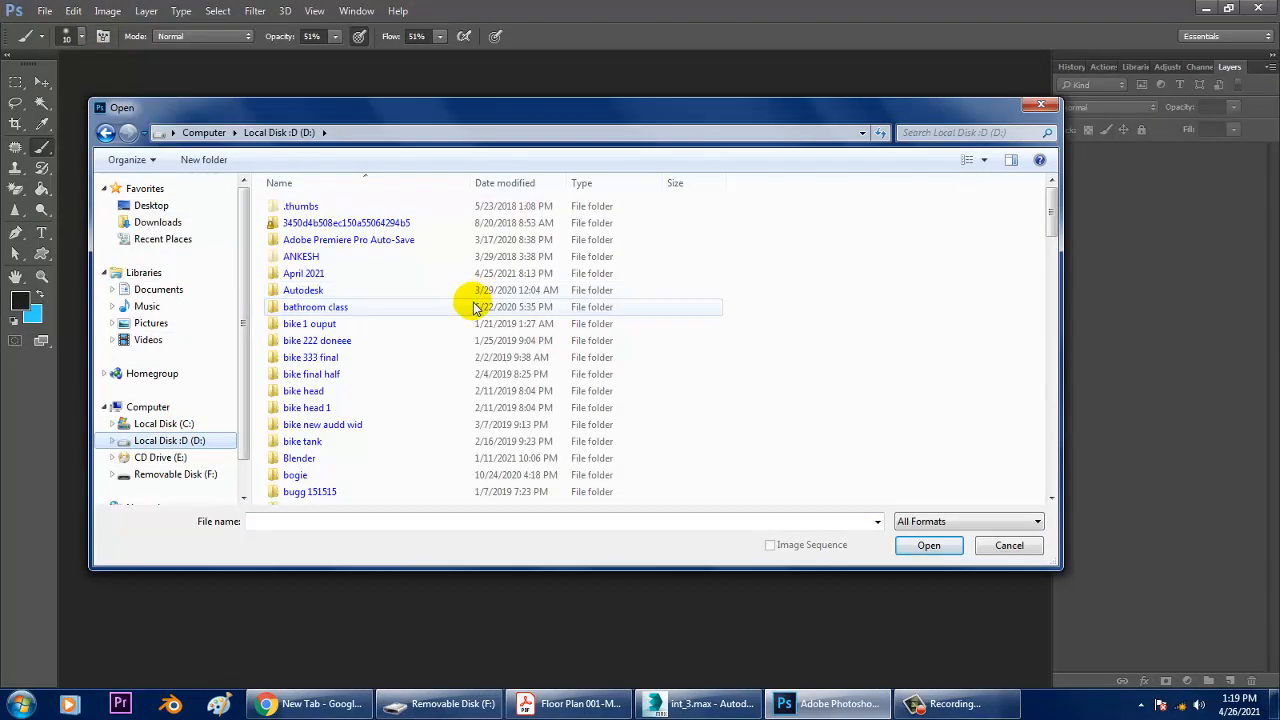
{"action": "scroll", "coordinate": [466, 303], "scroll_direction": "down", "scroll_amount": 5}
{"action": "left_click", "coordinate": [340, 219]}
{"action": "scroll", "coordinate": [343, 229], "scroll_direction": "up", "scroll_amount": 5}
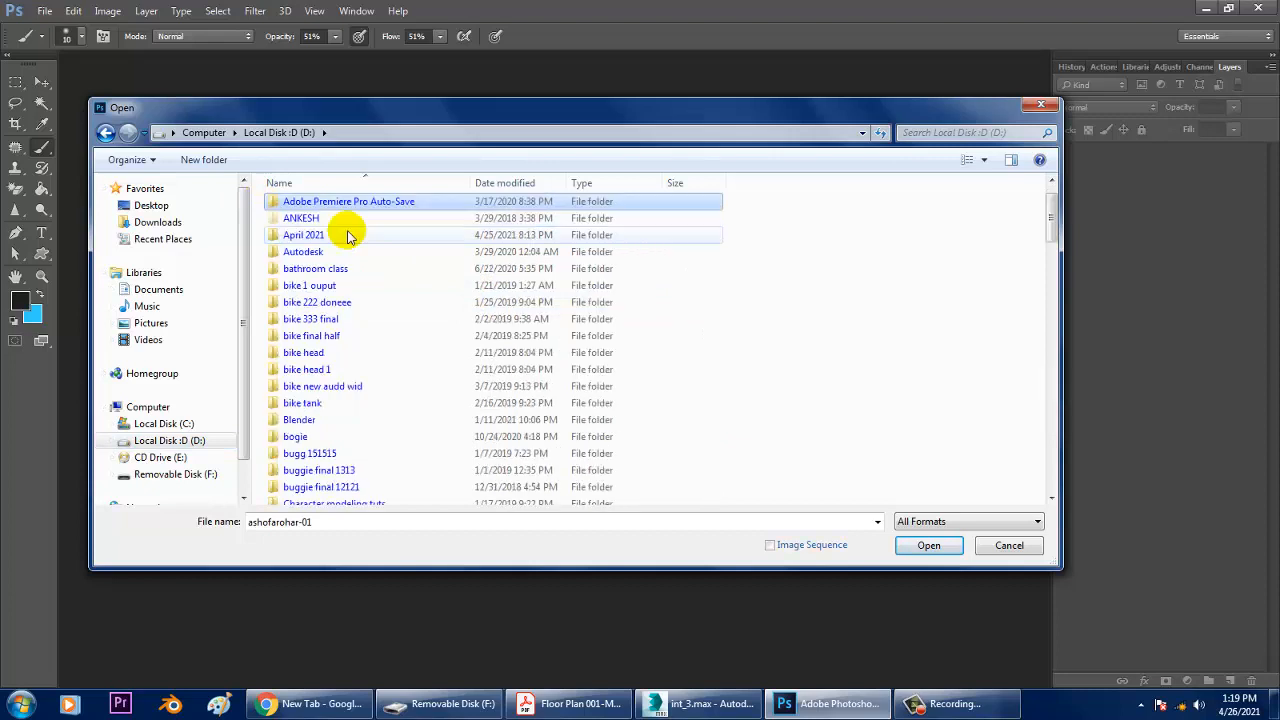
{"action": "left_click", "coordinate": [325, 236]}
{"action": "double_click", "coordinate": [325, 236]}
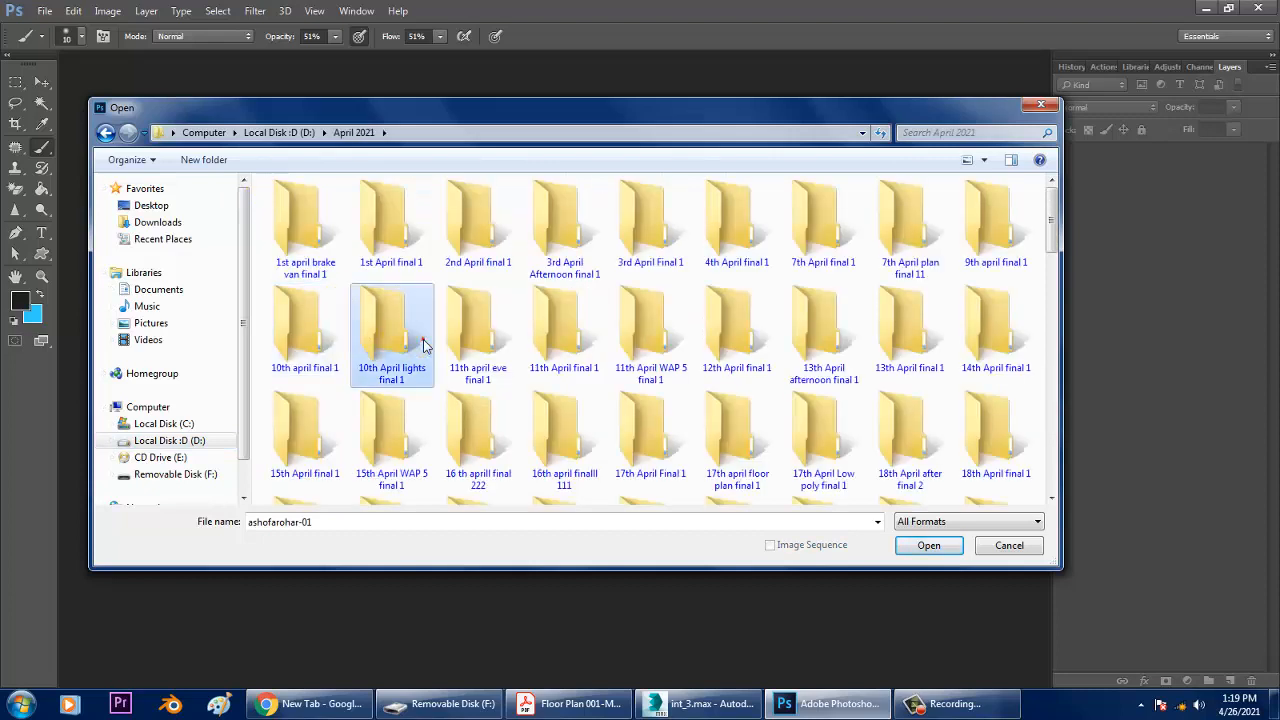
{"action": "scroll", "coordinate": [422, 345], "scroll_direction": "down", "scroll_amount": 3}
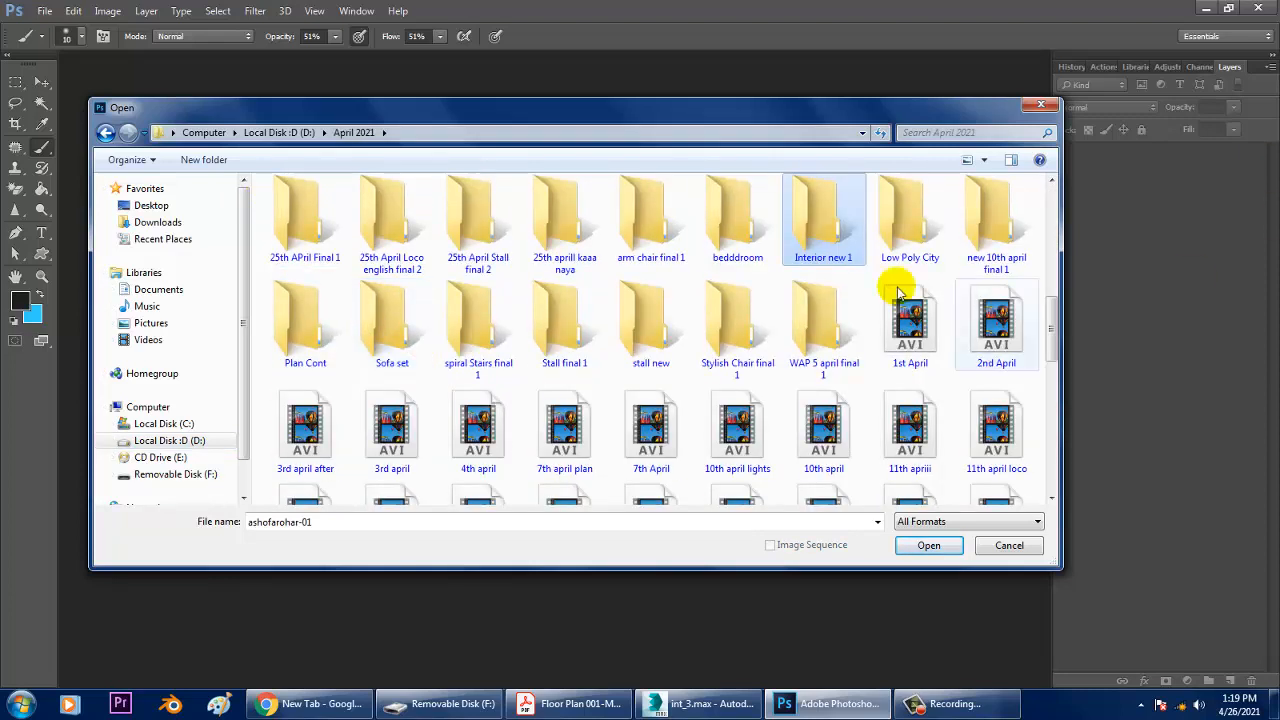
{"action": "double_click", "coordinate": [830, 245]}
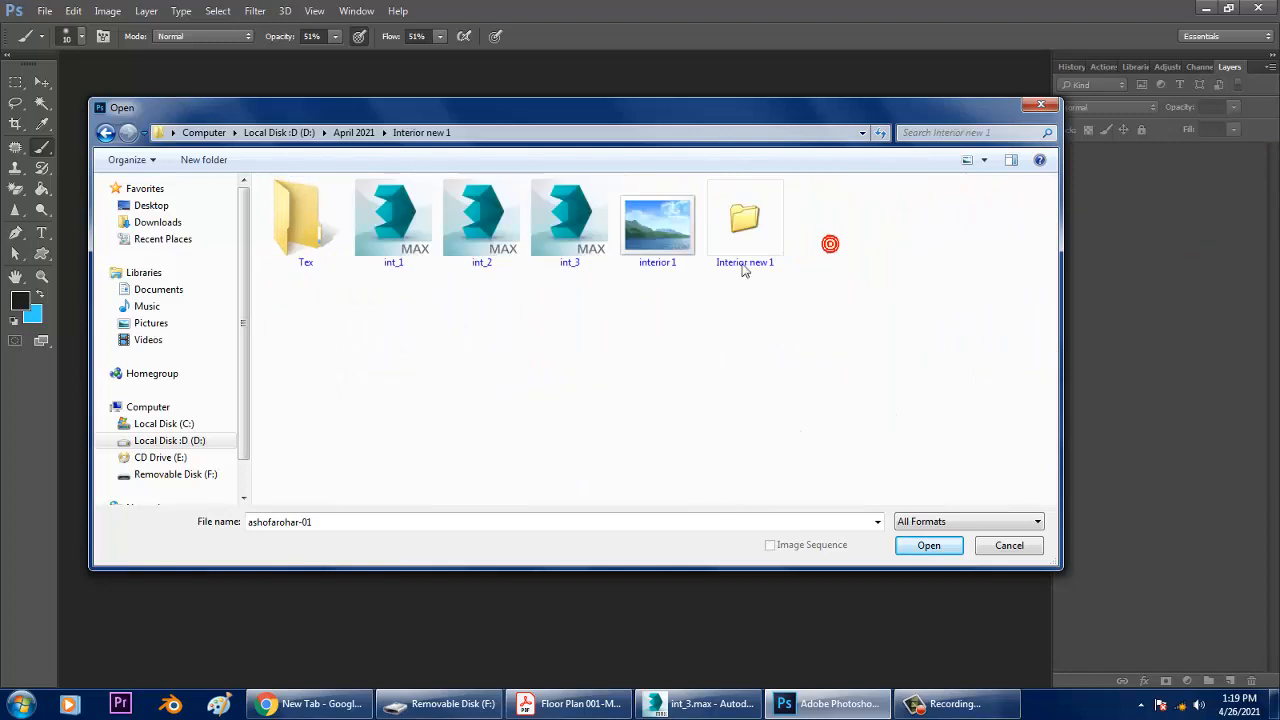
{"action": "double_click", "coordinate": [313, 244]}
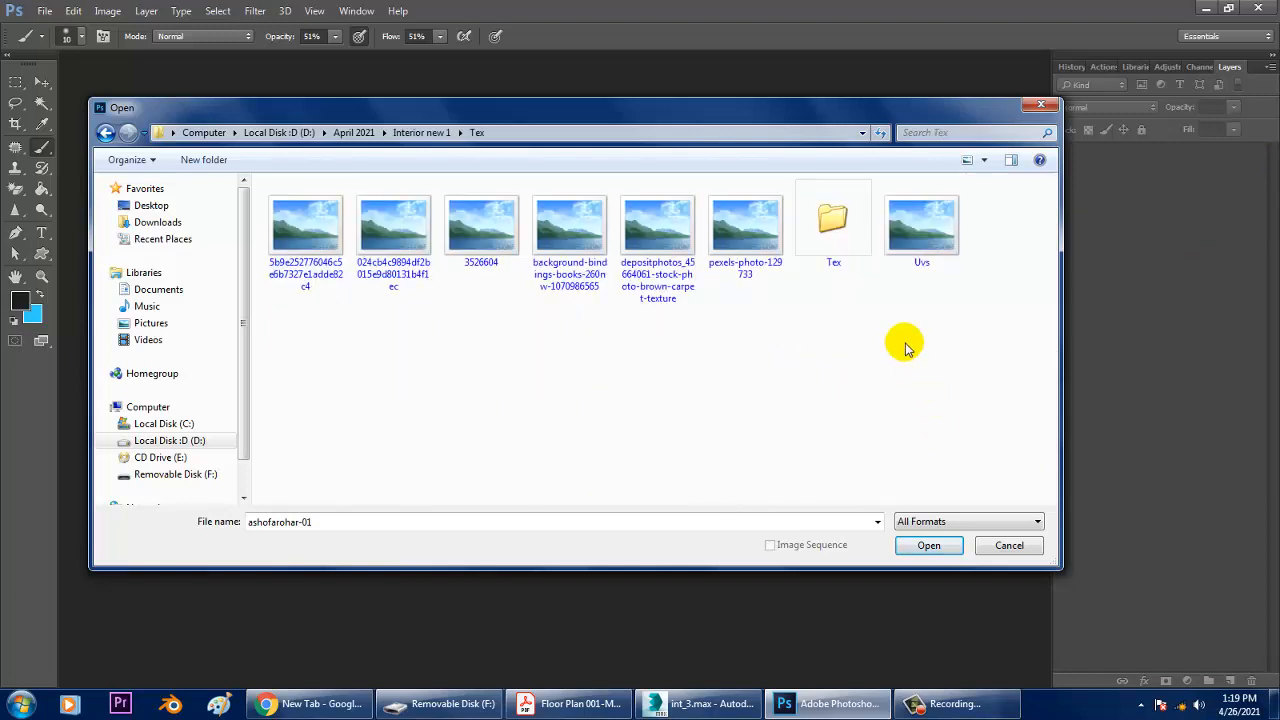
{"action": "double_click", "coordinate": [921, 230]}
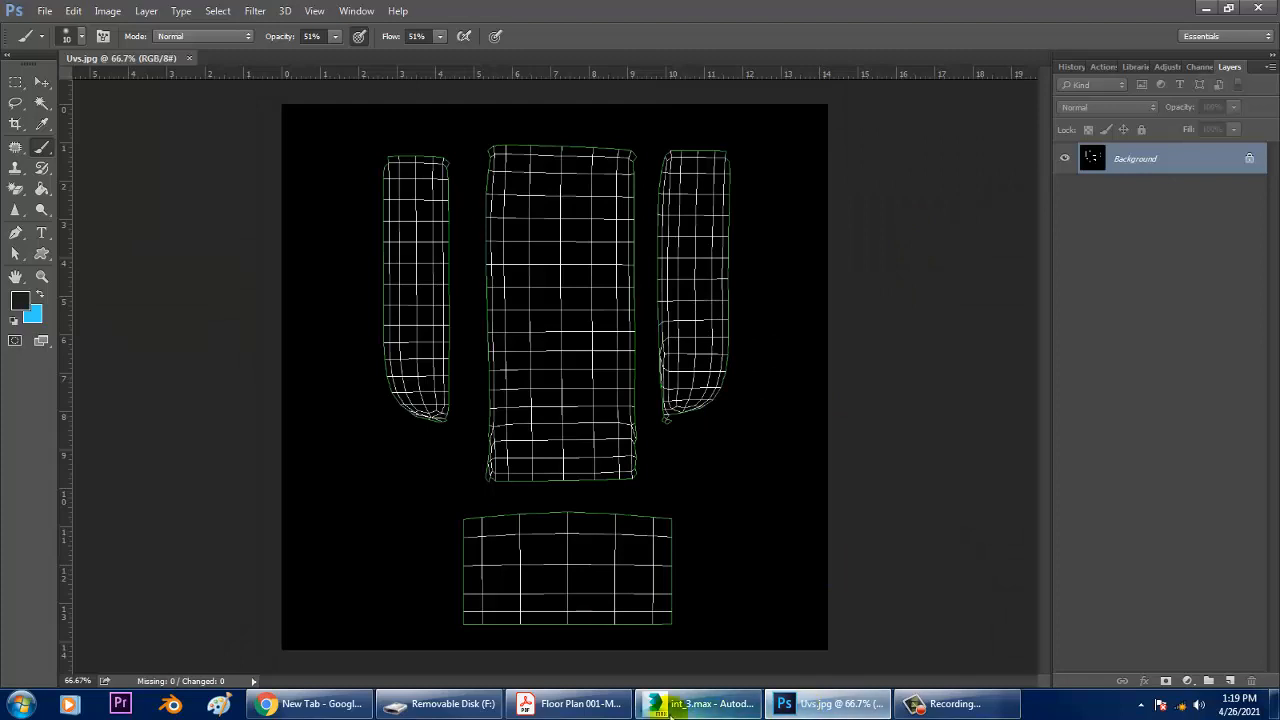
Convert the locked Background into the regular layer Layer 0 and add a new empty layer above it.
{"action": "double_click", "coordinate": [1125, 160]}
{"action": "left_click", "coordinate": [775, 221]}
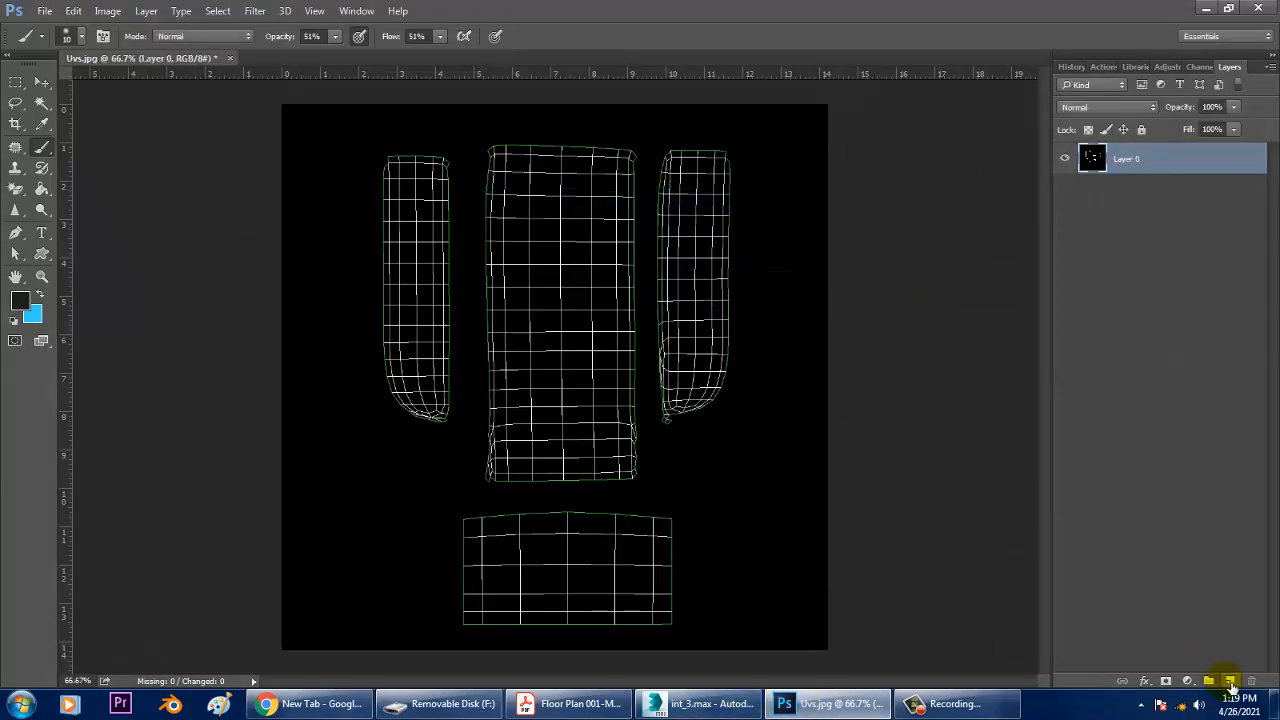
{"action": "left_click", "coordinate": [1230, 681]}
Set the foreground colour to dark brown 612603 and fill the empty Layer 1 with it.
{"action": "left_click", "coordinate": [19, 300]}
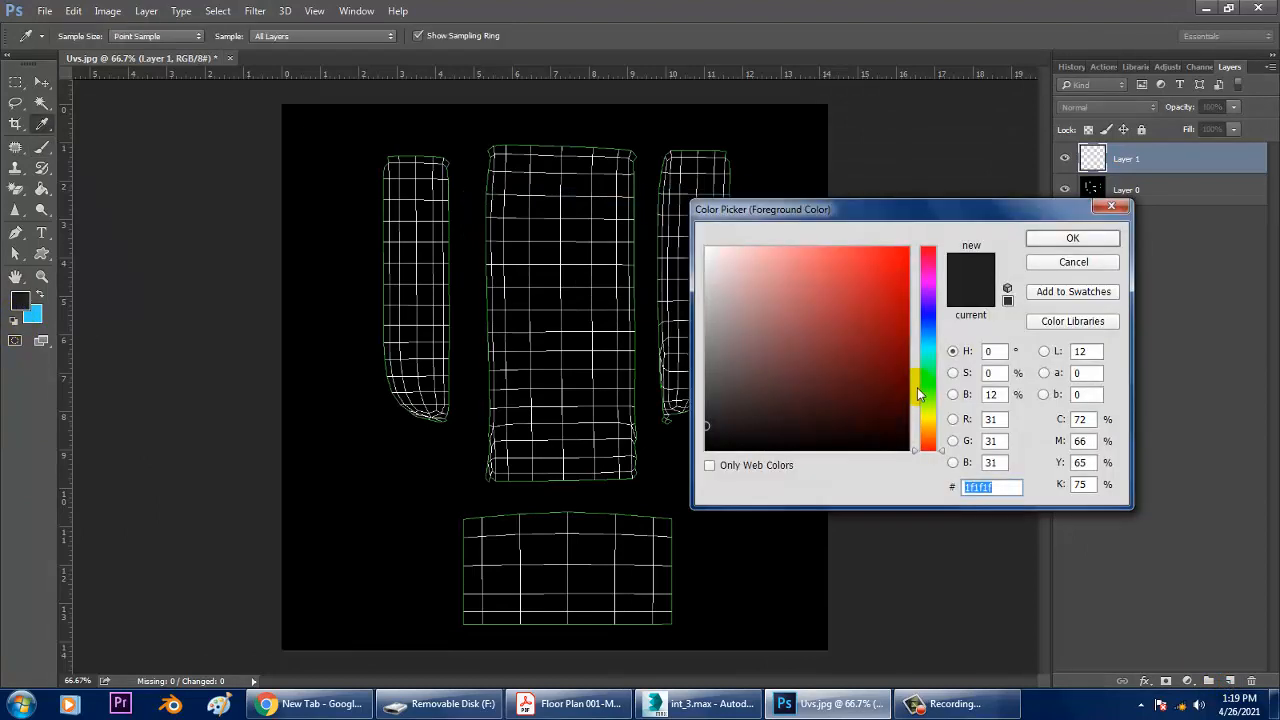
{"action": "left_click_drag", "start_coordinate": [926, 398], "coordinate": [934, 443]}
{"action": "left_click_drag", "start_coordinate": [880, 338], "coordinate": [906, 358]}
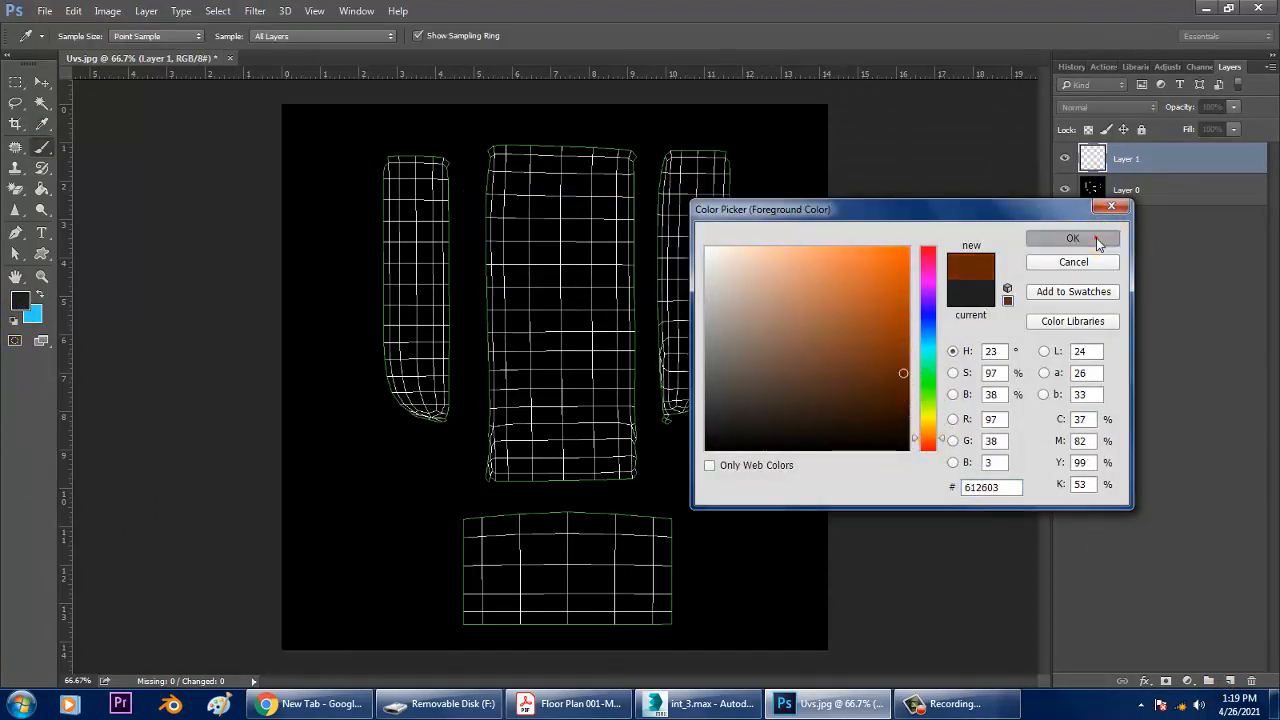
{"action": "left_click", "coordinate": [1099, 238]}
{"action": "key", "text": "alt+BackSpace"}
Set Layer 1's blend mode to Screen so the UV wireframe shows through the brown.
{"action": "left_click", "coordinate": [1106, 86]}
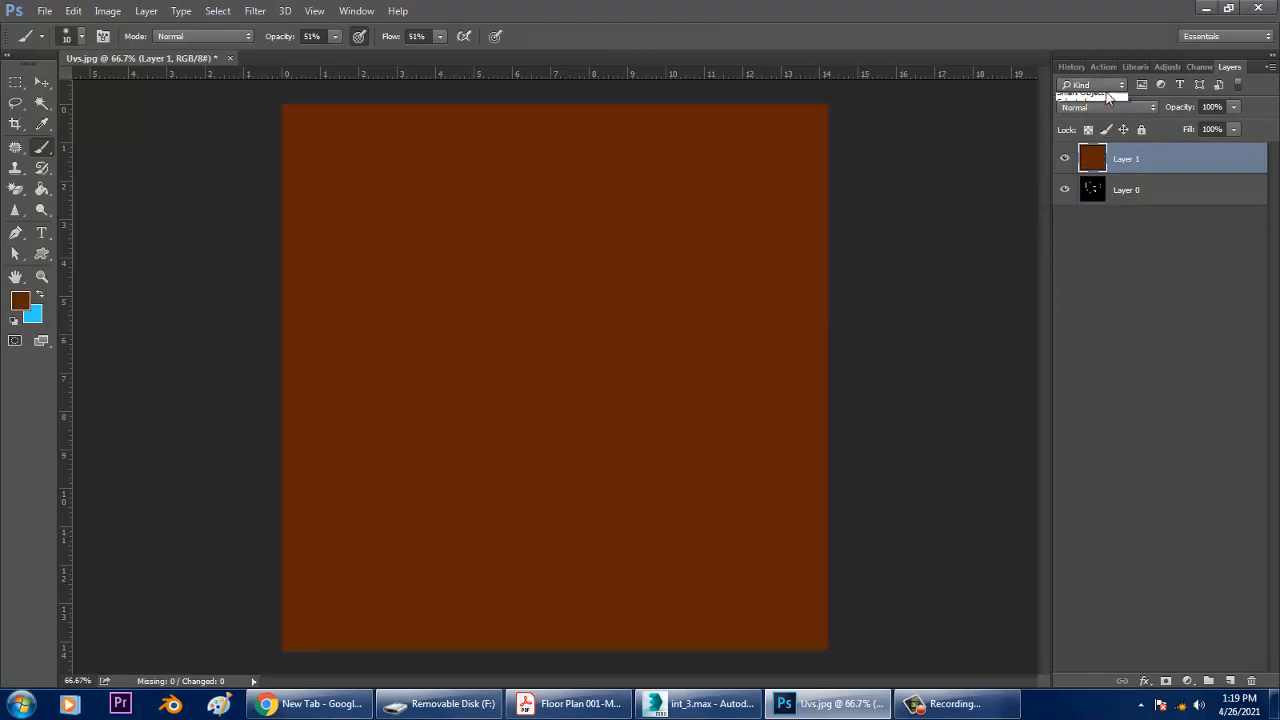
{"action": "left_click", "coordinate": [1148, 108]}
{"action": "left_click", "coordinate": [1147, 108]}
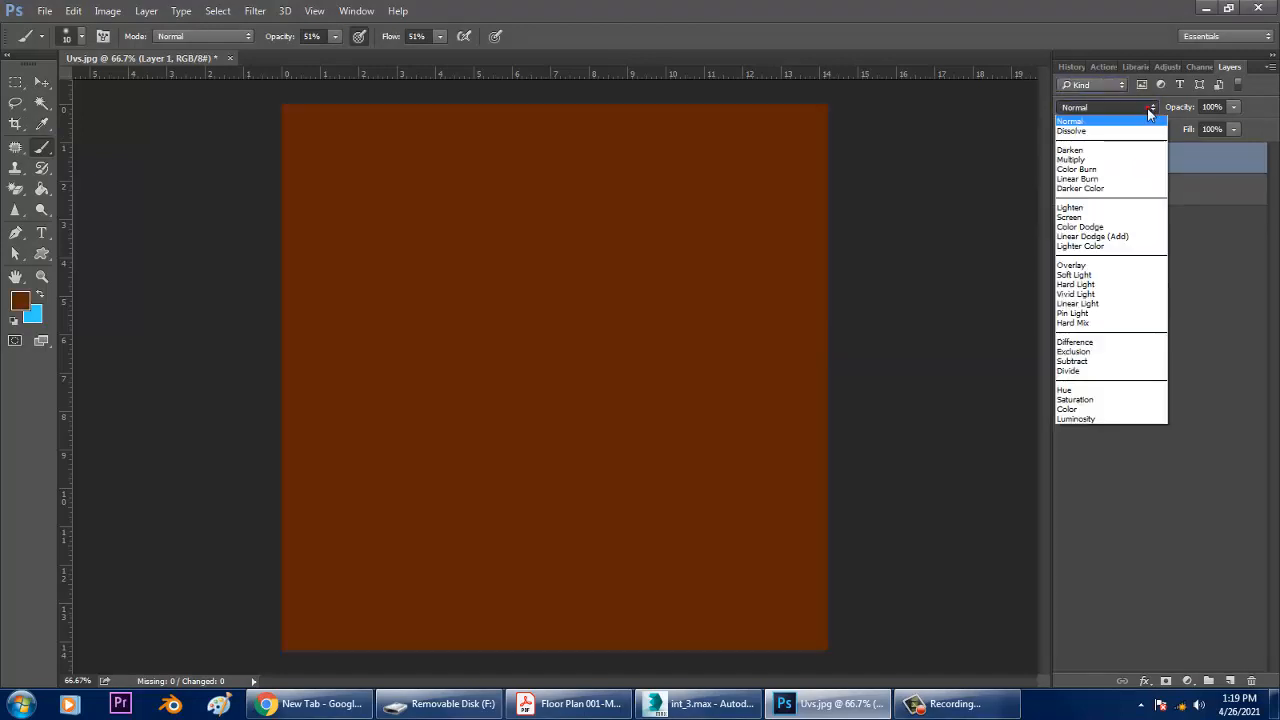
{"action": "left_click", "coordinate": [1107, 217]}
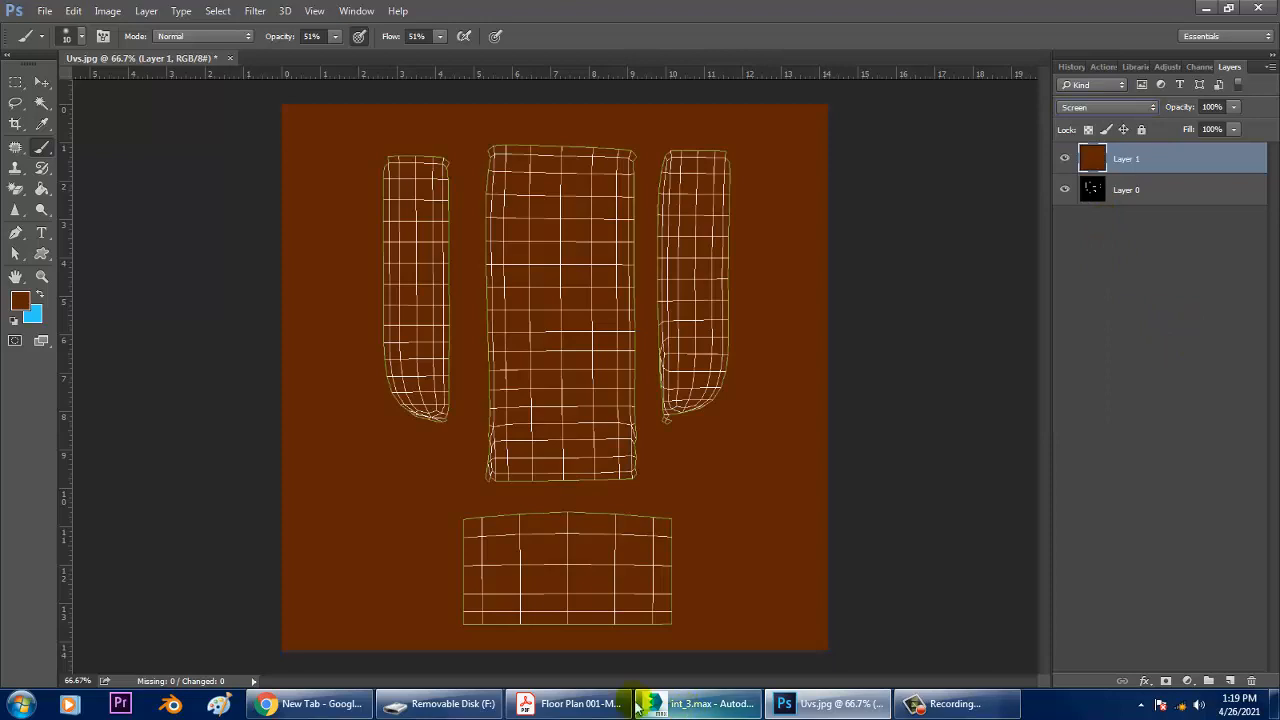
Switch to 3ds Max, save the int_3.max scene and minimize the program to return to Photoshop.
{"action": "left_click", "coordinate": [700, 704]}
{"action": "left_click", "coordinate": [86, 10]}
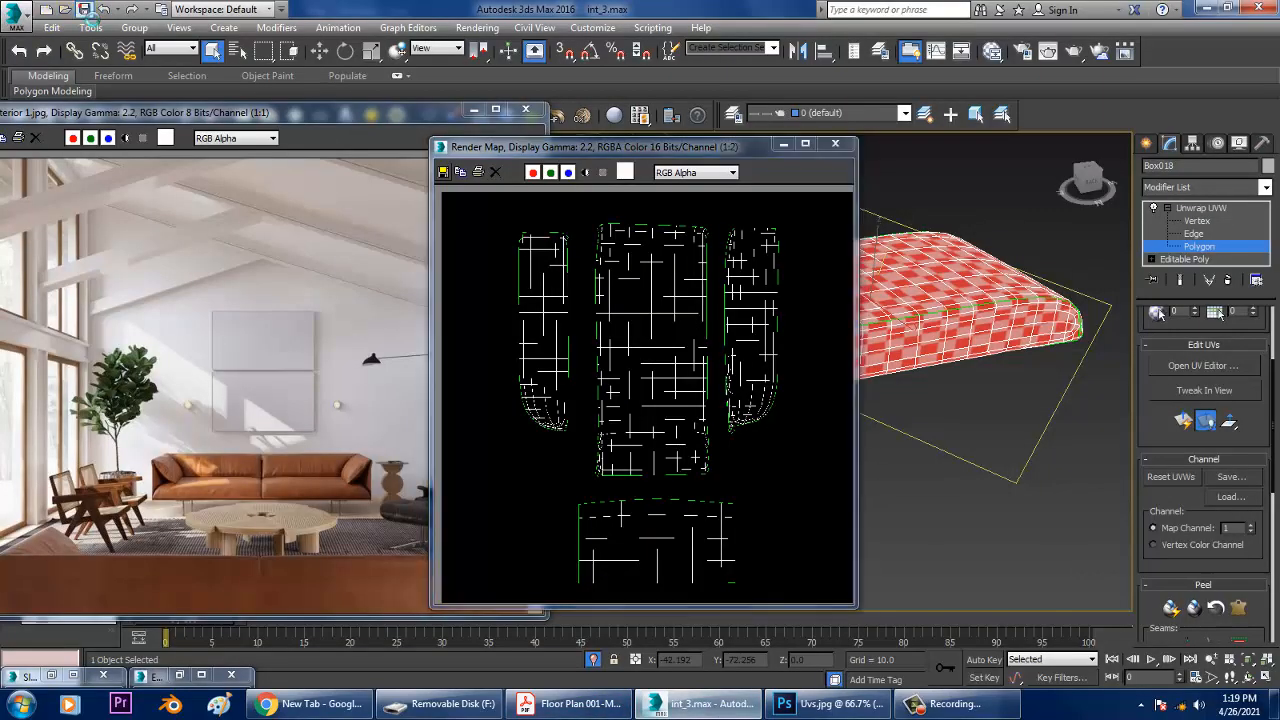
{"action": "left_click", "coordinate": [1207, 9]}
Preview the images in the Tex folder to find a leather texture for the cushion.
{"action": "left_click", "coordinate": [44, 10]}
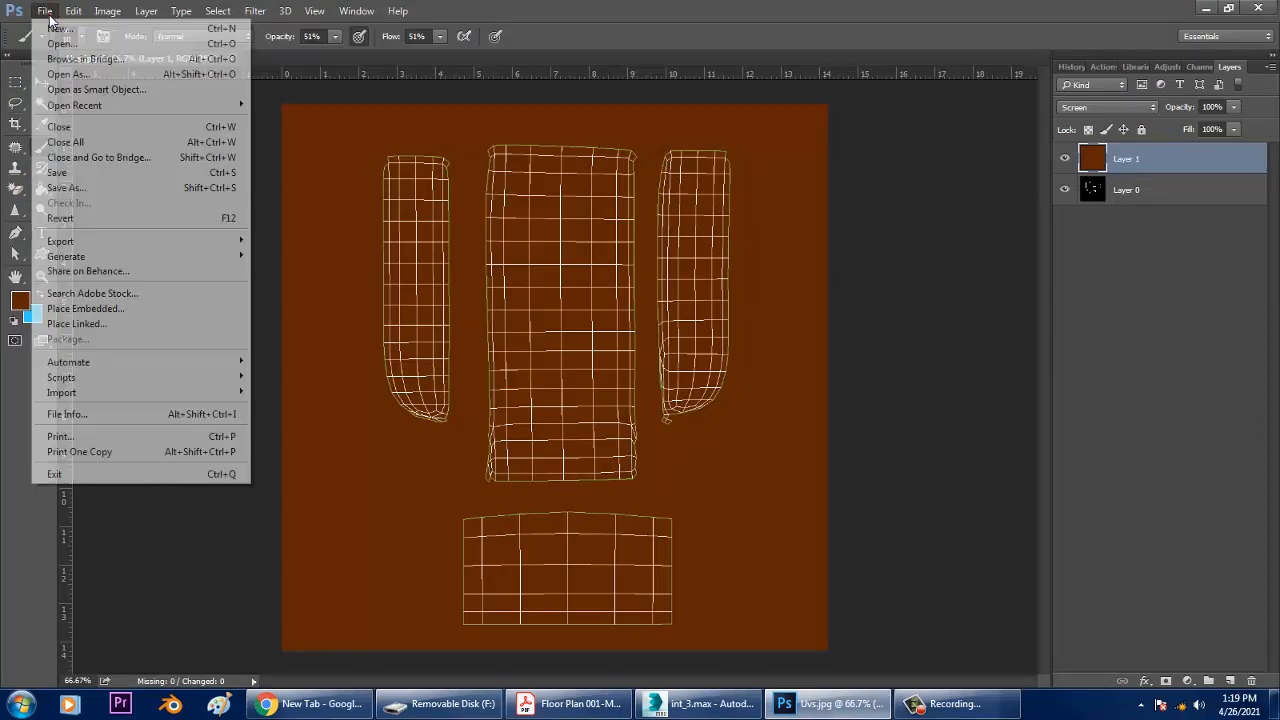
{"action": "left_click", "coordinate": [76, 42]}
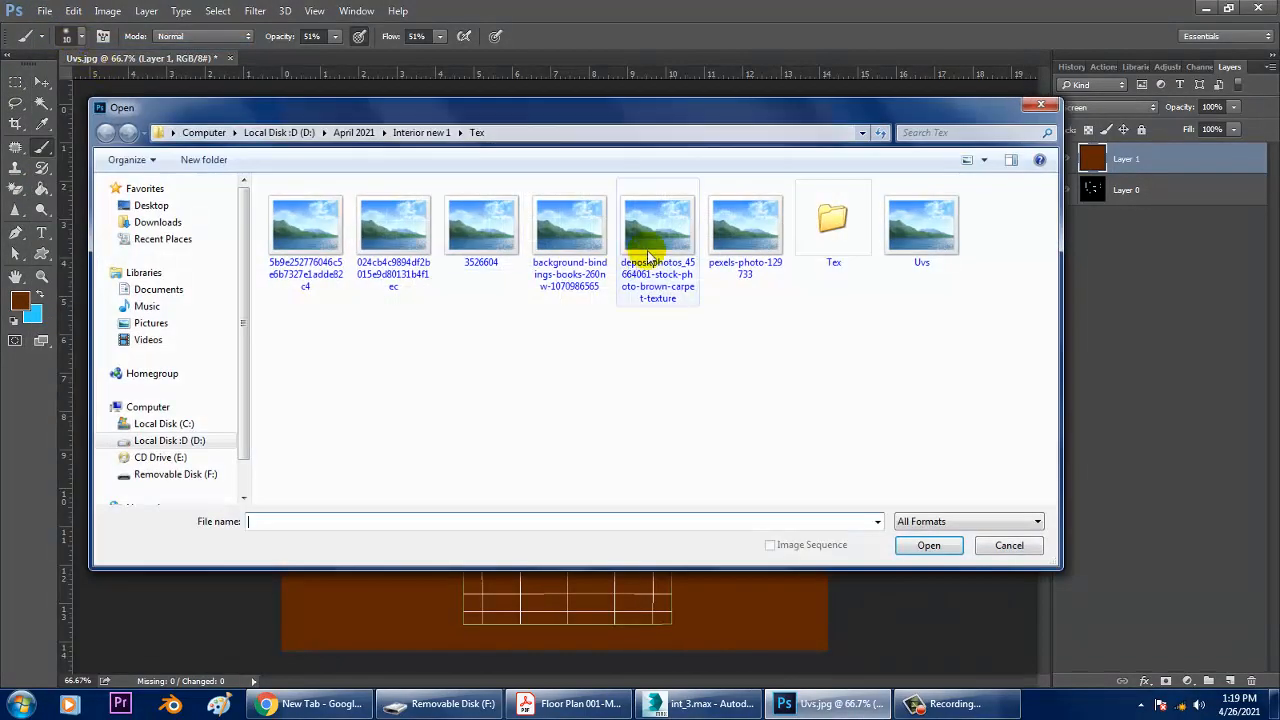
{"action": "left_click", "coordinate": [420, 222]}
{"action": "left_click", "coordinate": [481, 228]}
{"action": "left_click", "coordinate": [583, 237]}
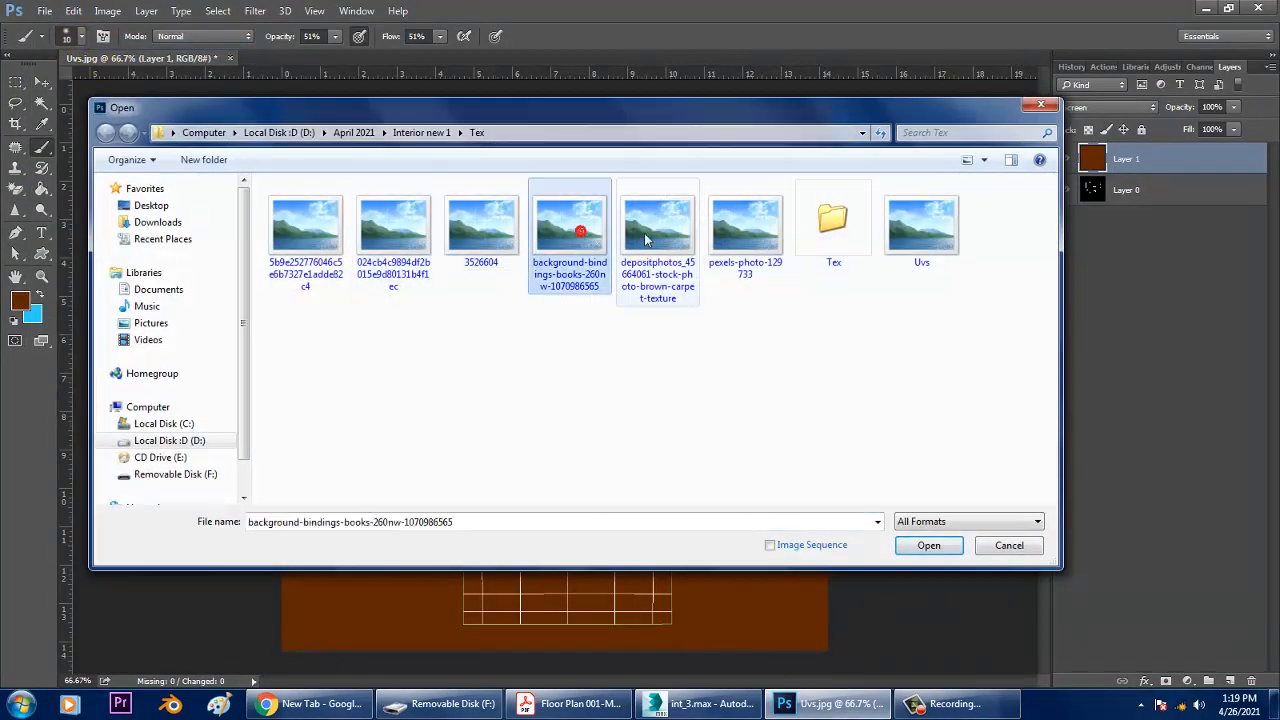
{"action": "left_click", "coordinate": [646, 235]}
{"action": "left_click", "coordinate": [735, 240]}
{"action": "left_click", "coordinate": [335, 237]}
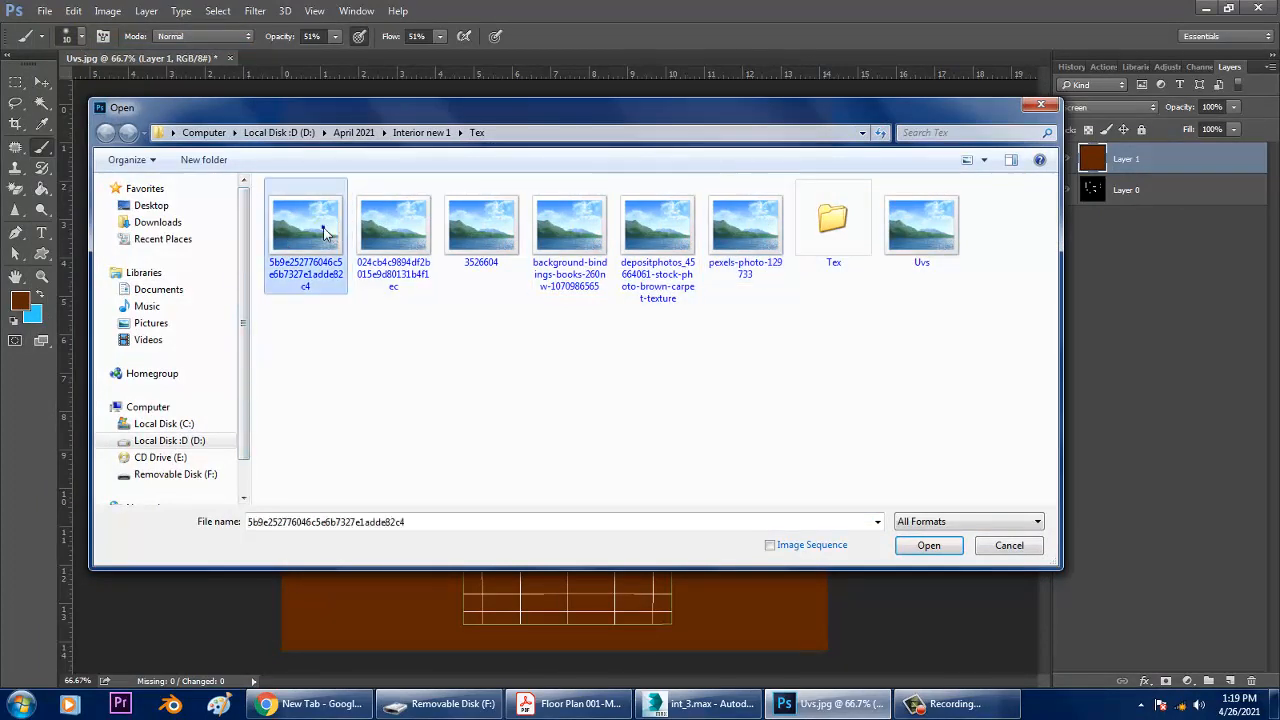
{"action": "double_click", "coordinate": [322, 230]}
{"action": "right_click", "coordinate": [337, 240]}
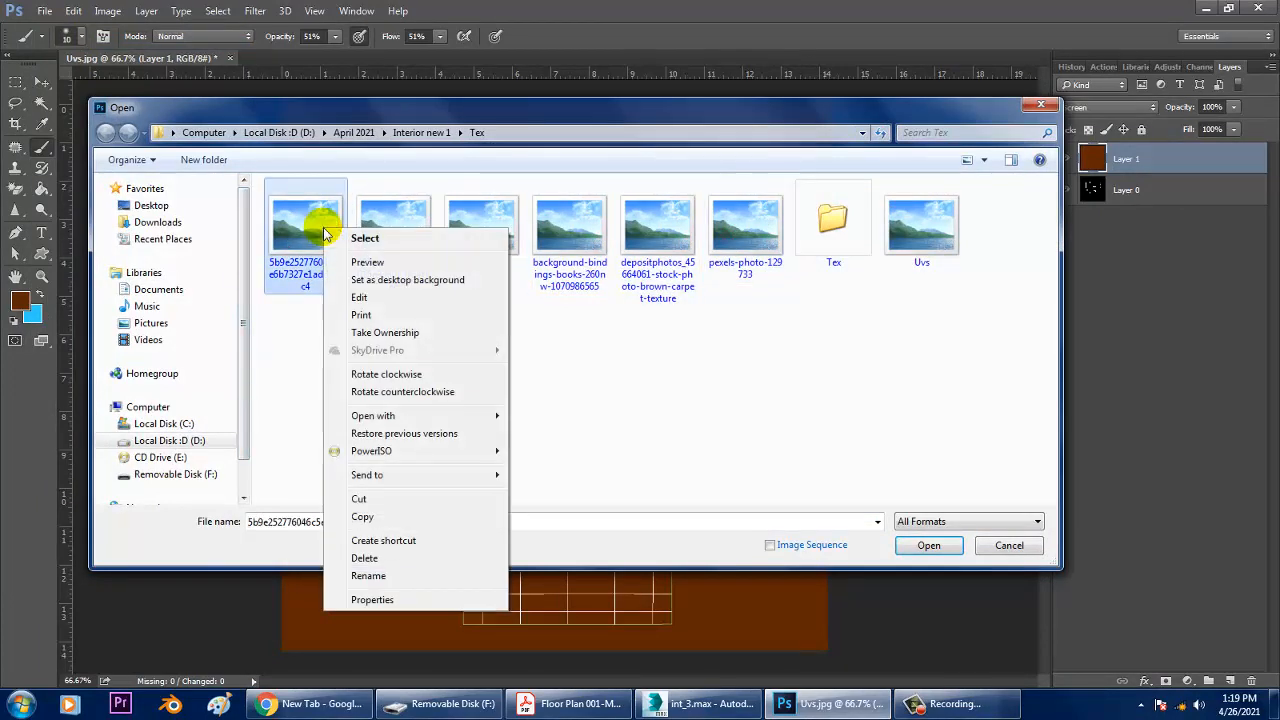
{"action": "left_click", "coordinate": [390, 266]}
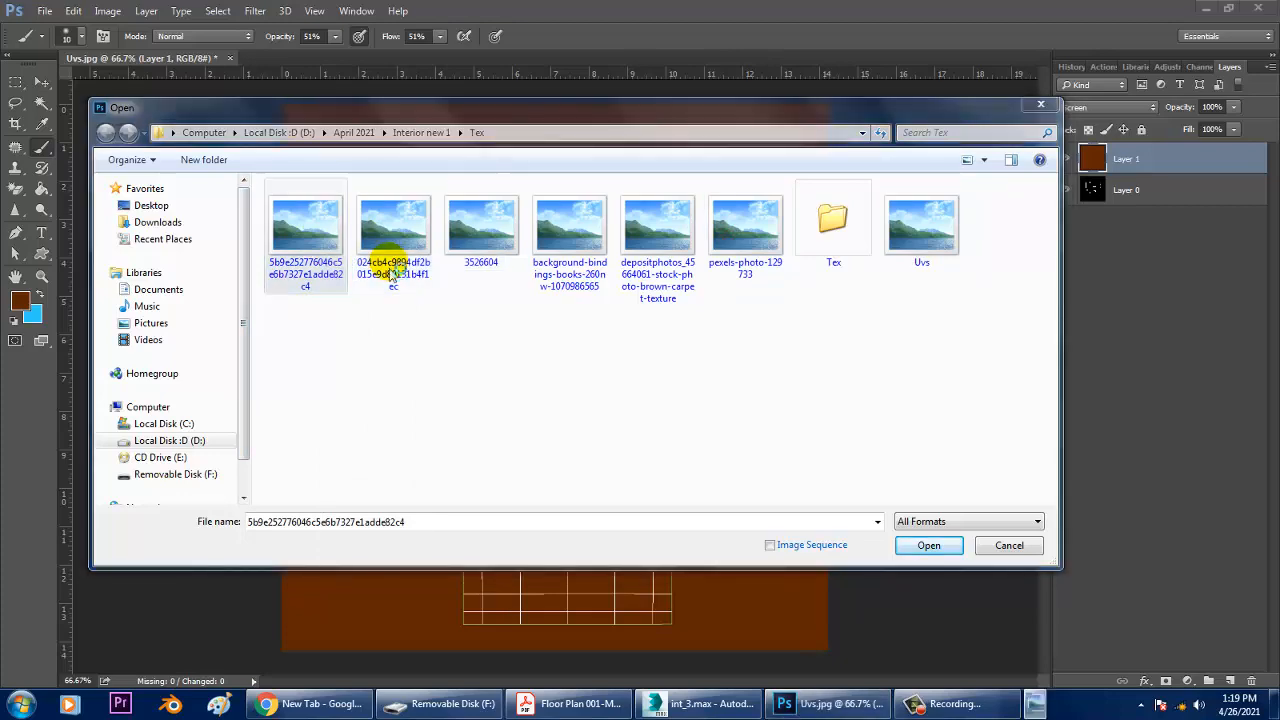
{"action": "key", "text": "Right"}
{"action": "key", "text": "Right"}
{"action": "key", "text": "Right"}
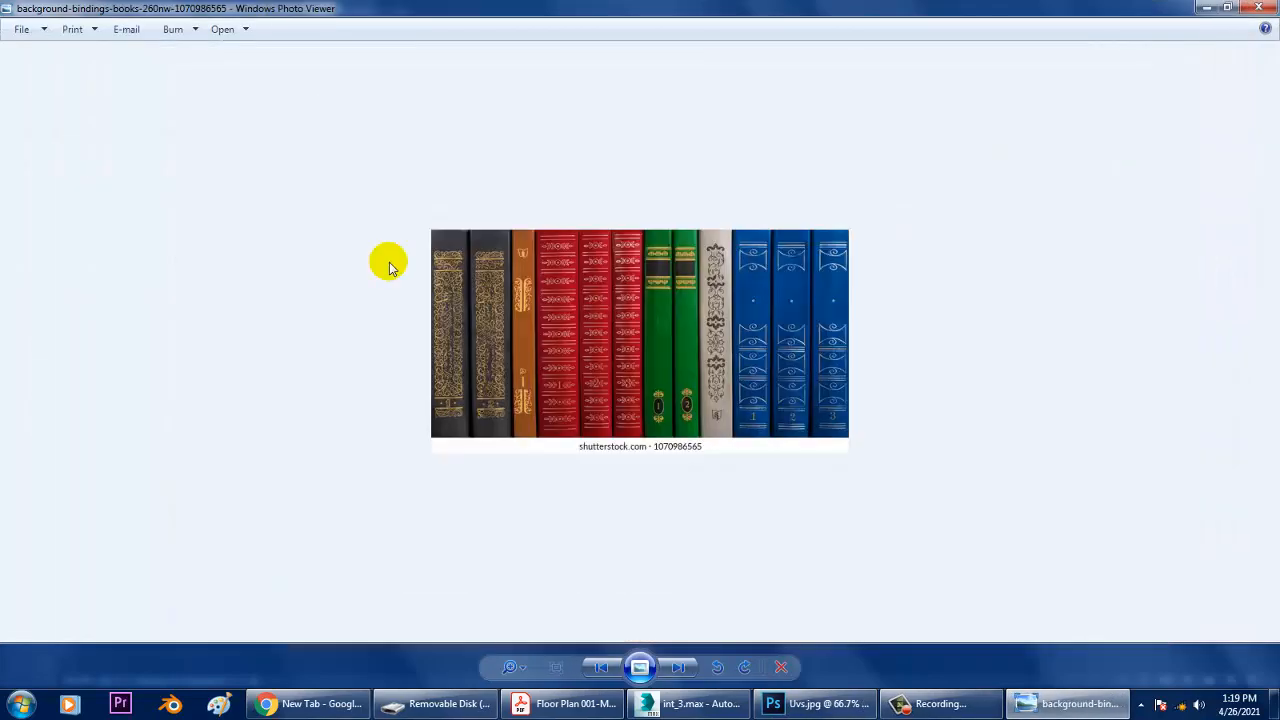
{"action": "key", "text": "Left"}
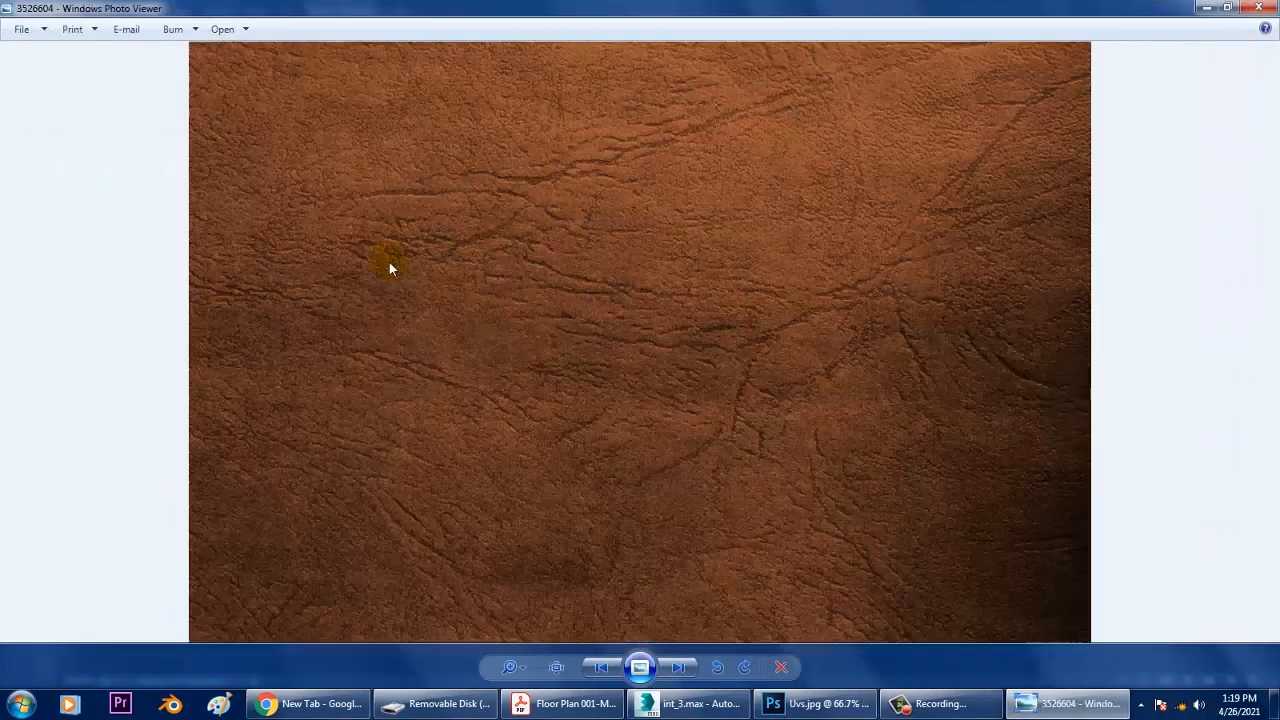
Open the 3526604 leather image and convert its locked Background into the regular layer Layer 0.
{"action": "left_click", "coordinate": [1258, 8]}
{"action": "double_click", "coordinate": [476, 222]}
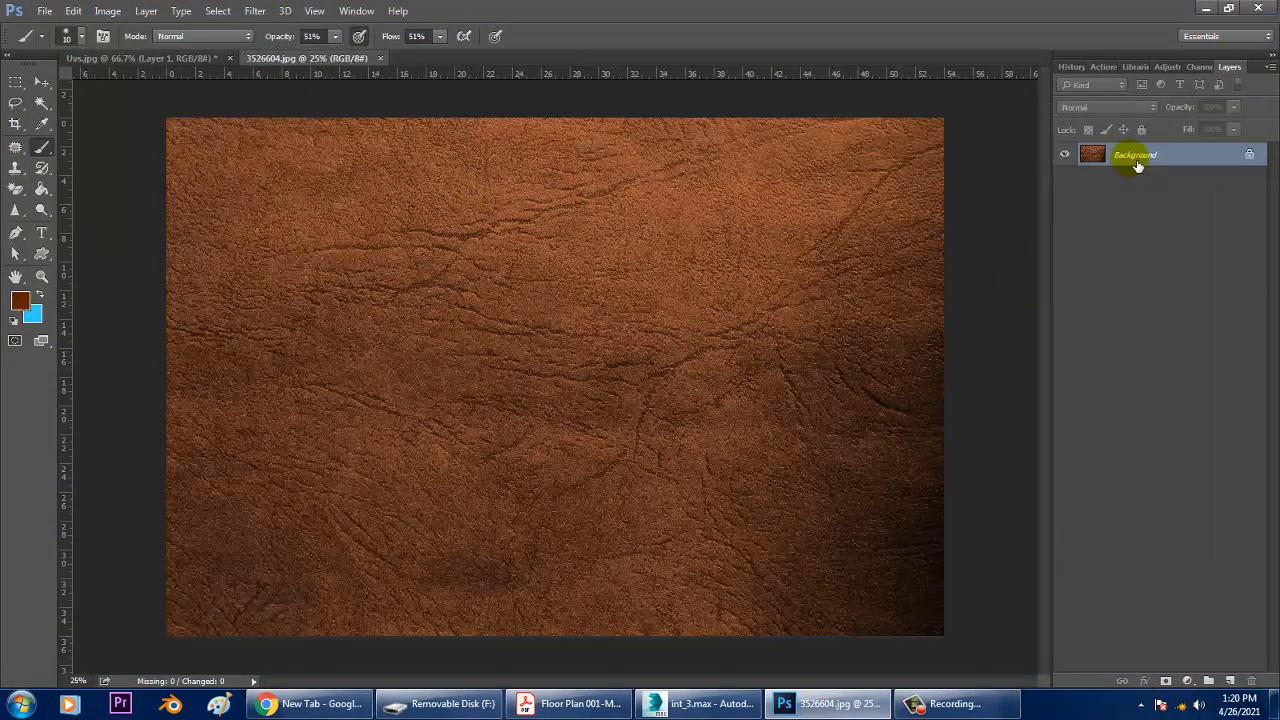
{"action": "double_click", "coordinate": [1137, 160]}
{"action": "left_click", "coordinate": [780, 222]}
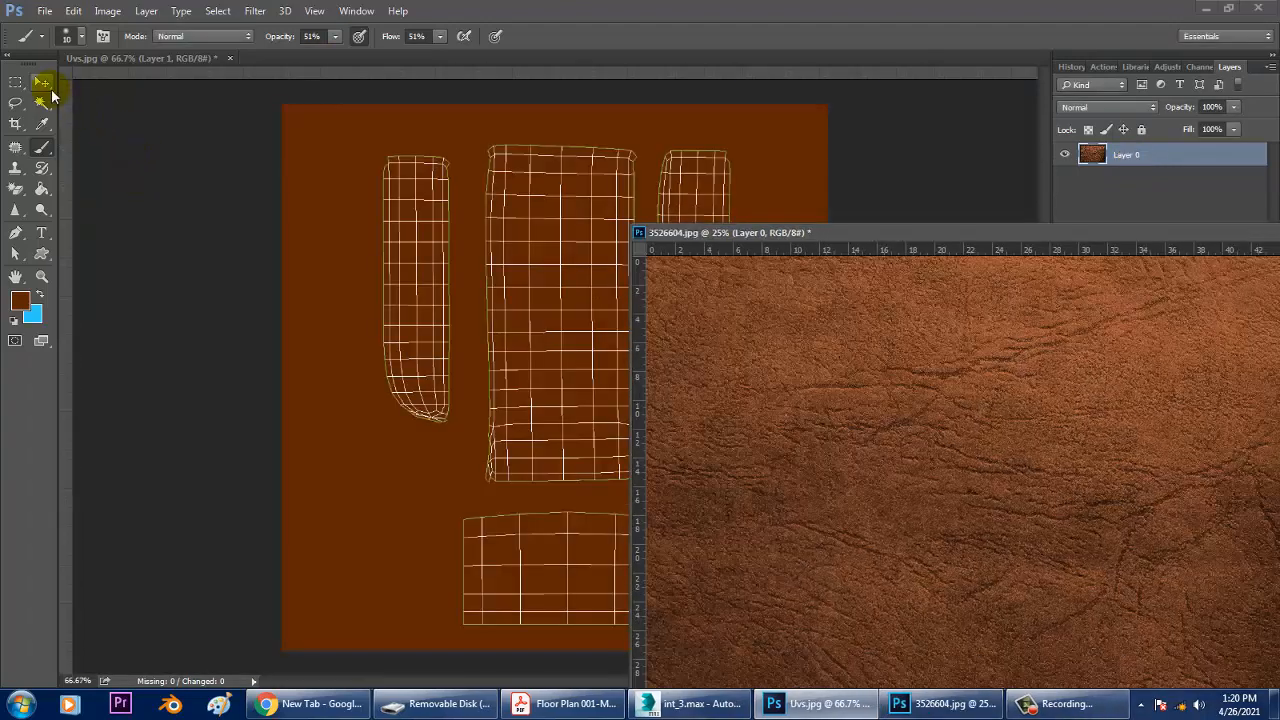
Copy the leather layer into the Uvs document with the Move tool and minimize the leather image's window.
{"action": "left_click", "coordinate": [42, 82]}
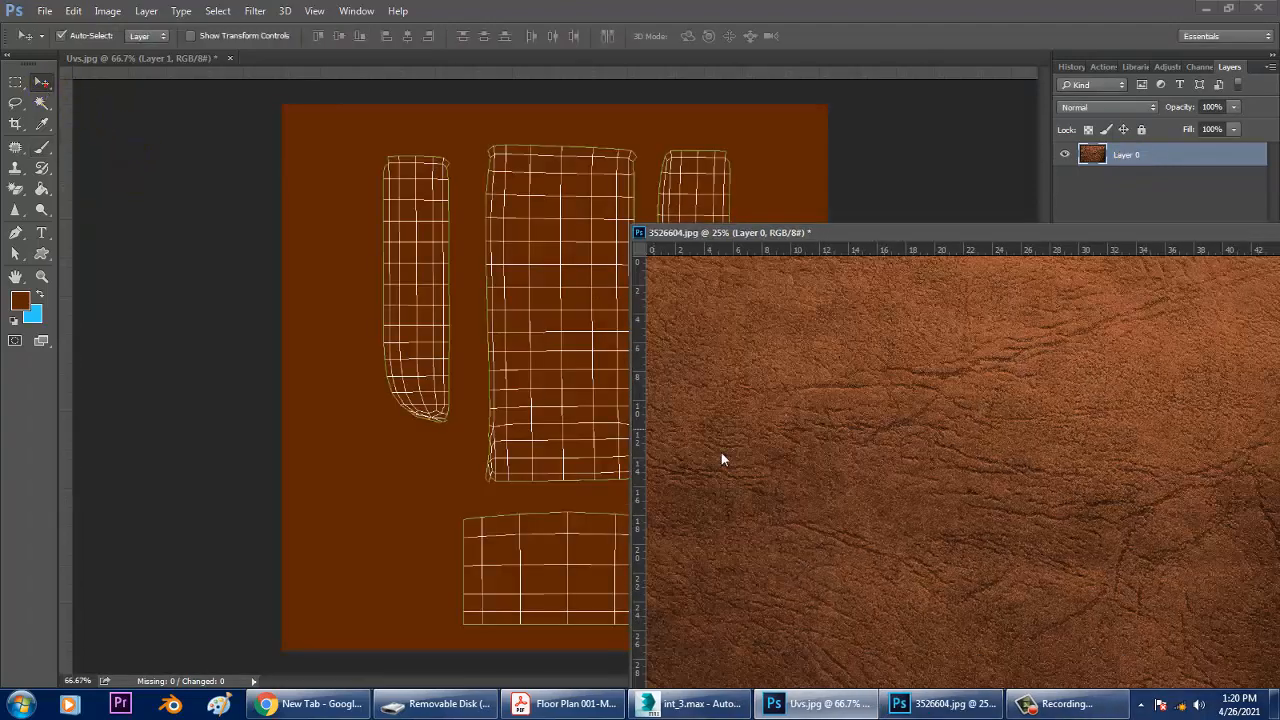
{"action": "left_click_drag", "start_coordinate": [870, 500], "coordinate": [450, 292]}
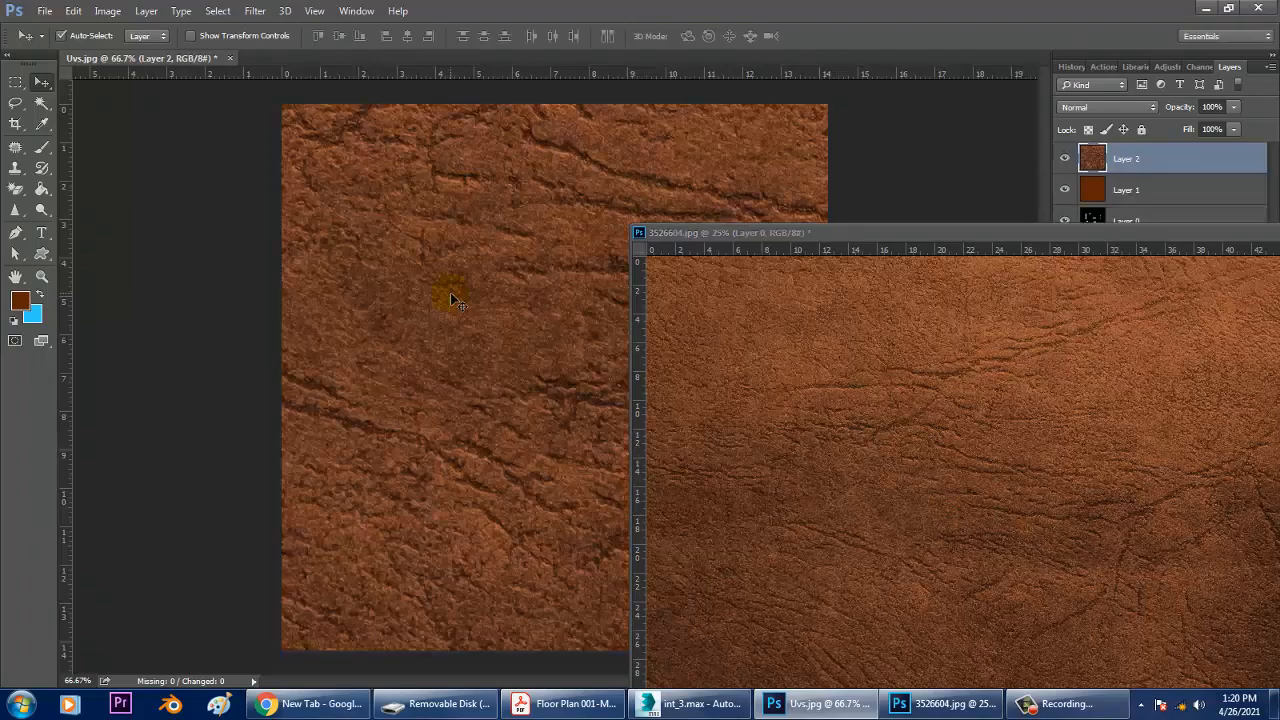
{"action": "left_click_drag", "start_coordinate": [987, 239], "coordinate": [461, 245]}
{"action": "left_click", "coordinate": [838, 240]}
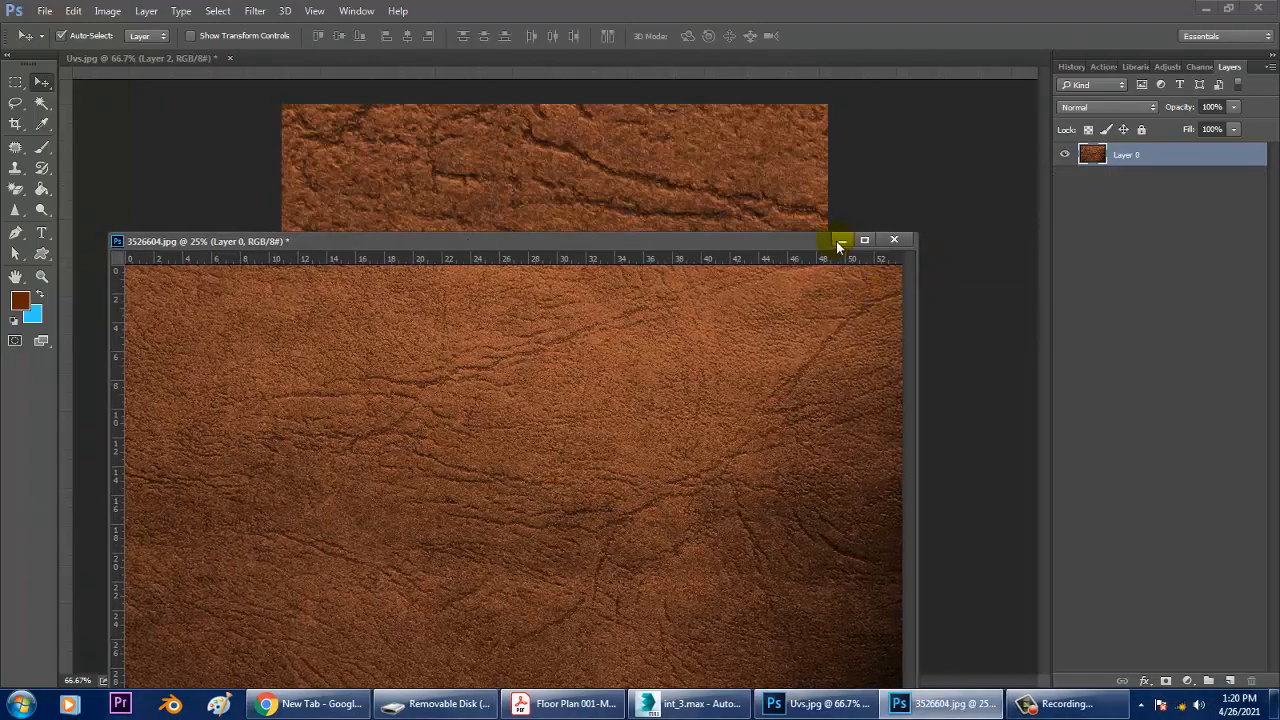
Scale the pasted leather layer down to about 20.8% and position it over the upper UV shells.
{"action": "left_click_drag", "start_coordinate": [578, 283], "coordinate": [628, 423]}
{"action": "key", "text": "ctrl+t"}
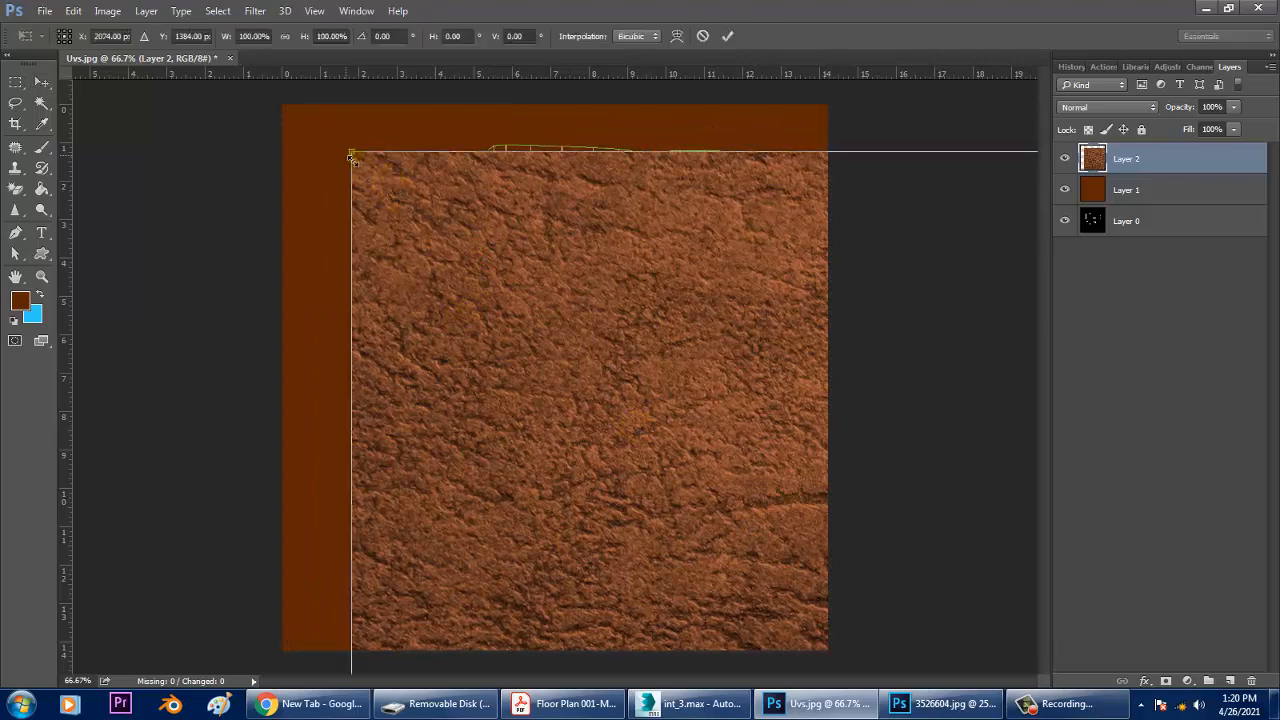
{"action": "left_click_drag", "start_coordinate": [395, 195], "coordinate": [616, 355]}
{"action": "left_click_drag", "start_coordinate": [688, 472], "coordinate": [412, 239]}
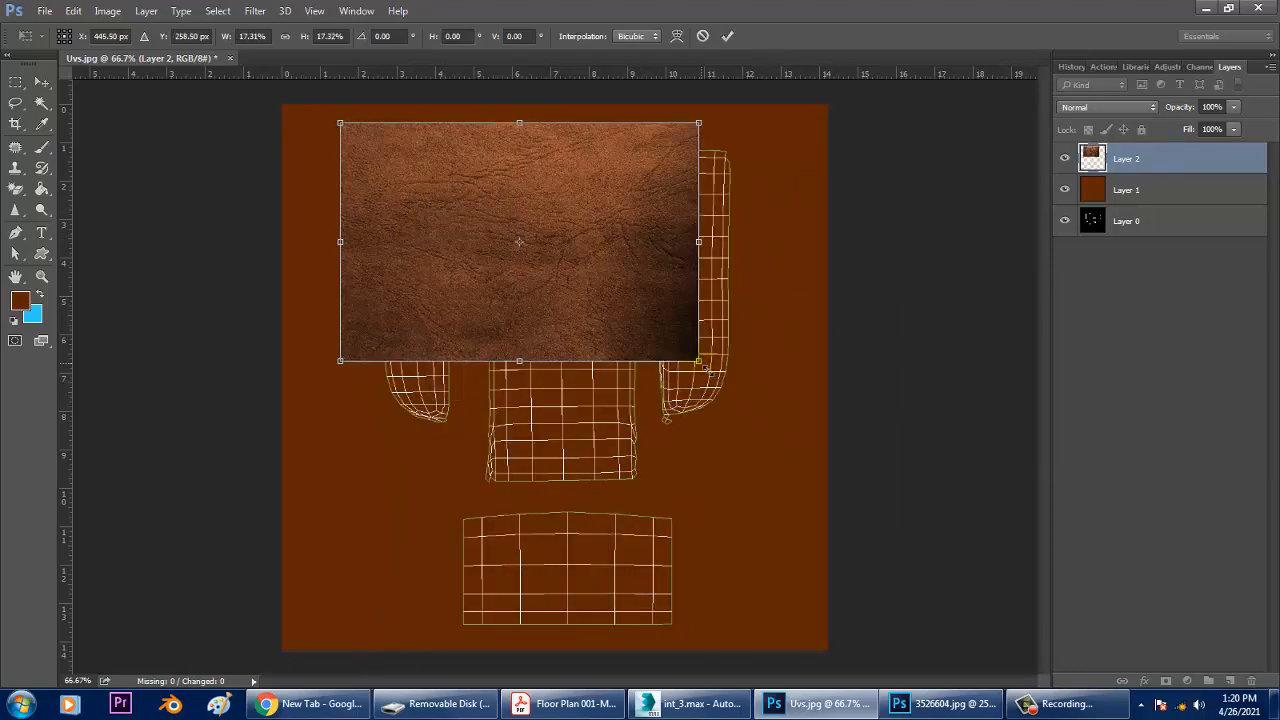
{"action": "left_click_drag", "start_coordinate": [728, 383], "coordinate": [737, 378], "text": "alt+shift"}
{"action": "left_click_drag", "start_coordinate": [643, 360], "coordinate": [668, 387]}
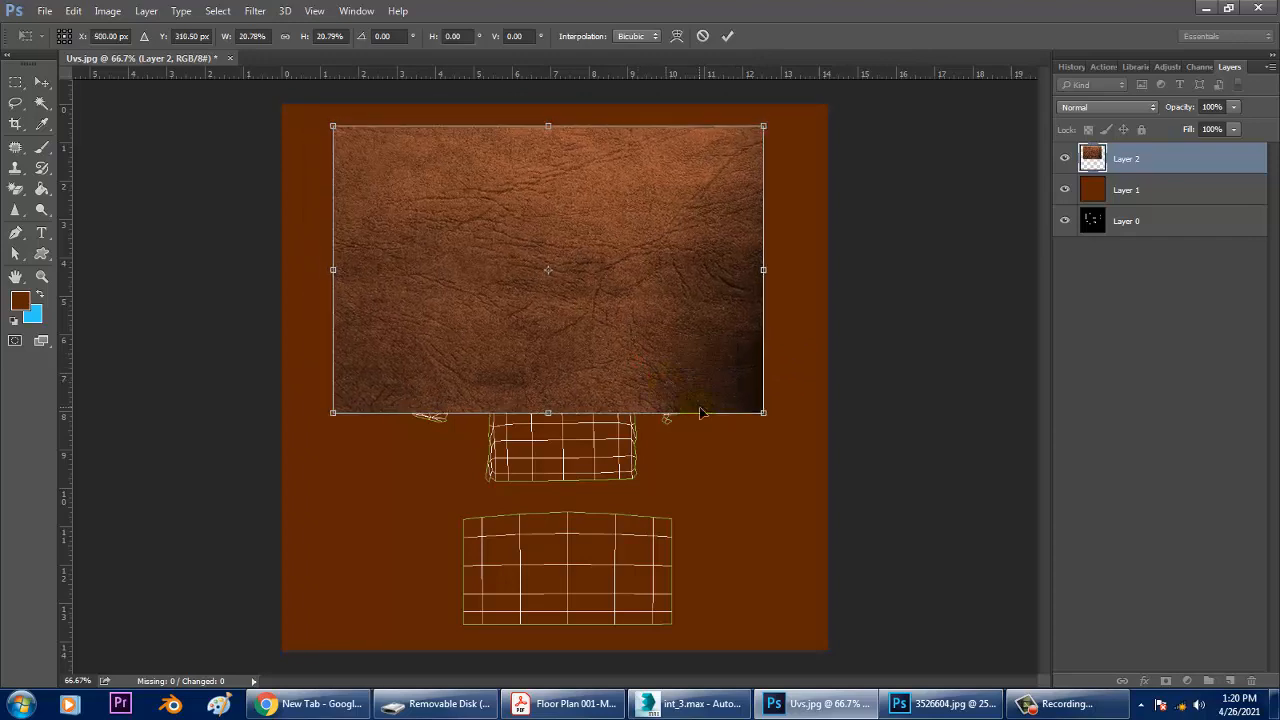
{"action": "key", "text": "Return"}
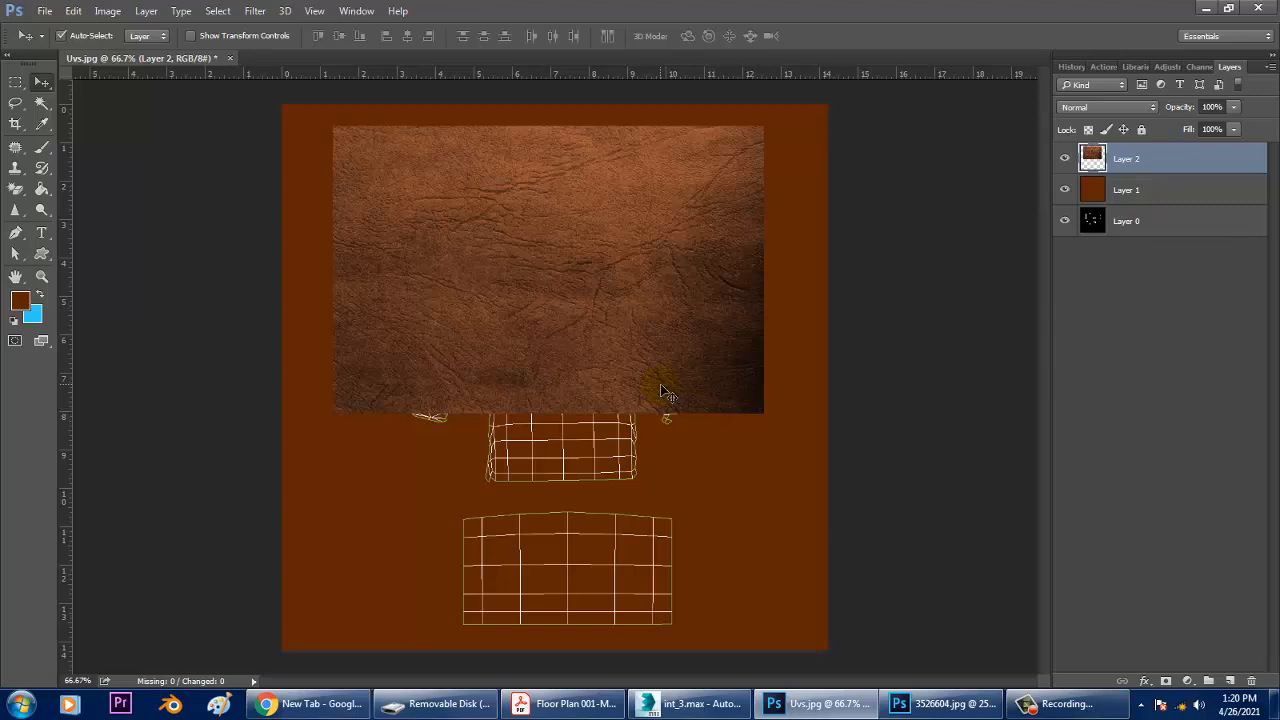
Trim away the leather's dark right-hand strip by marquee-selecting the lighter part, inverting the selection and deleting, and deselect.
{"action": "left_click", "coordinate": [17, 84]}
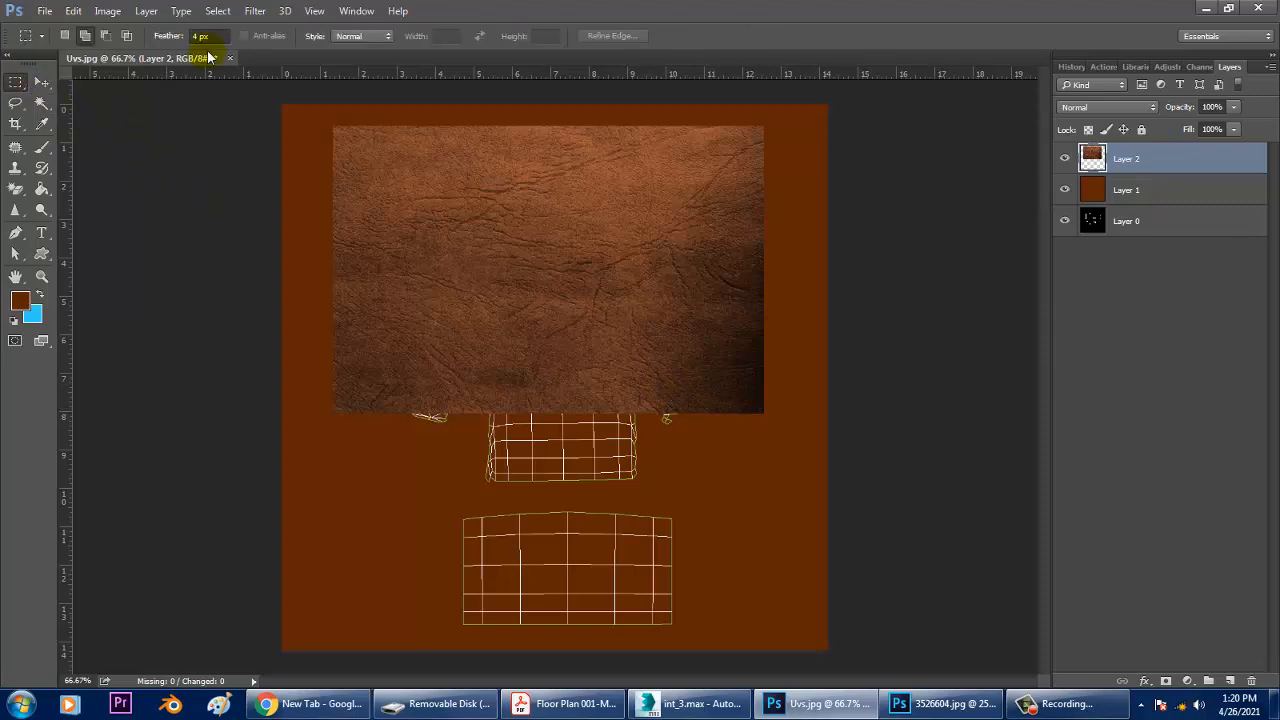
{"action": "left_click_drag", "start_coordinate": [315, 125], "coordinate": [670, 437]}
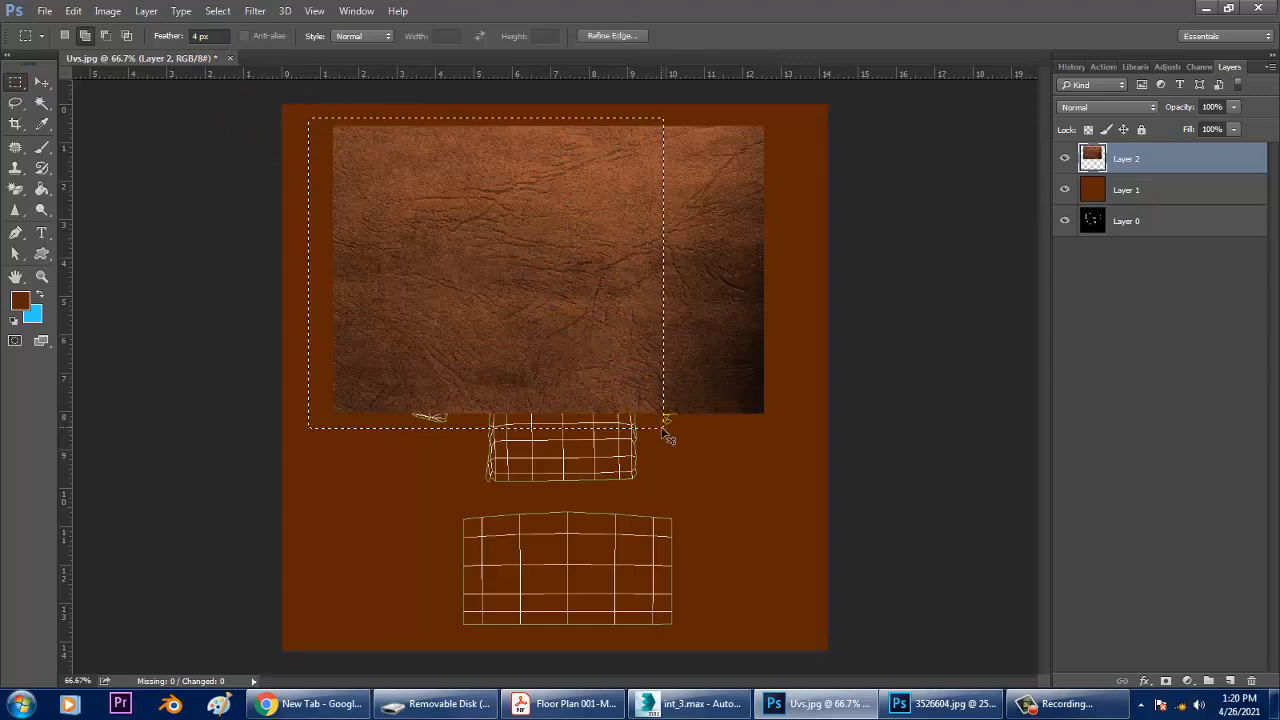
{"action": "key", "text": "ctrl+shift+i"}
{"action": "key", "text": "Delete"}
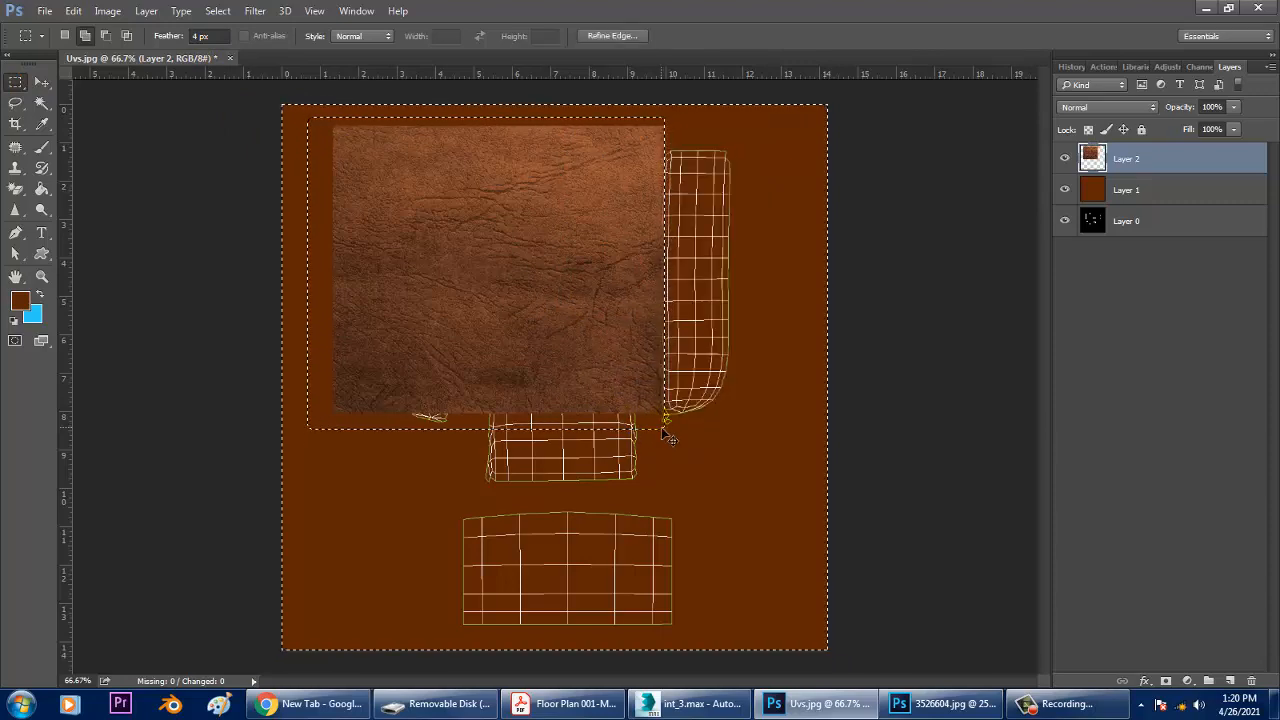
{"action": "key", "text": "ctrl+d"}
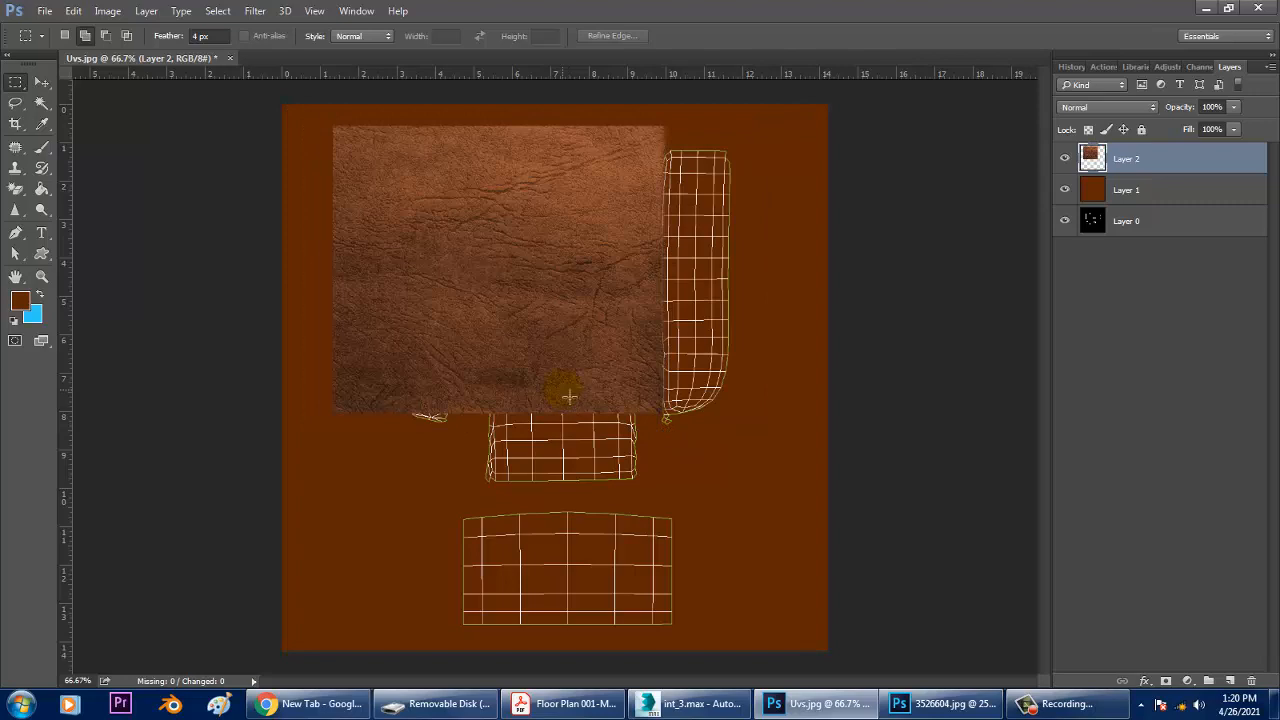
Enlarge the trimmed leather slightly and shift it right to span the three upper UV shells.
{"action": "key", "text": "ctrl+t"}
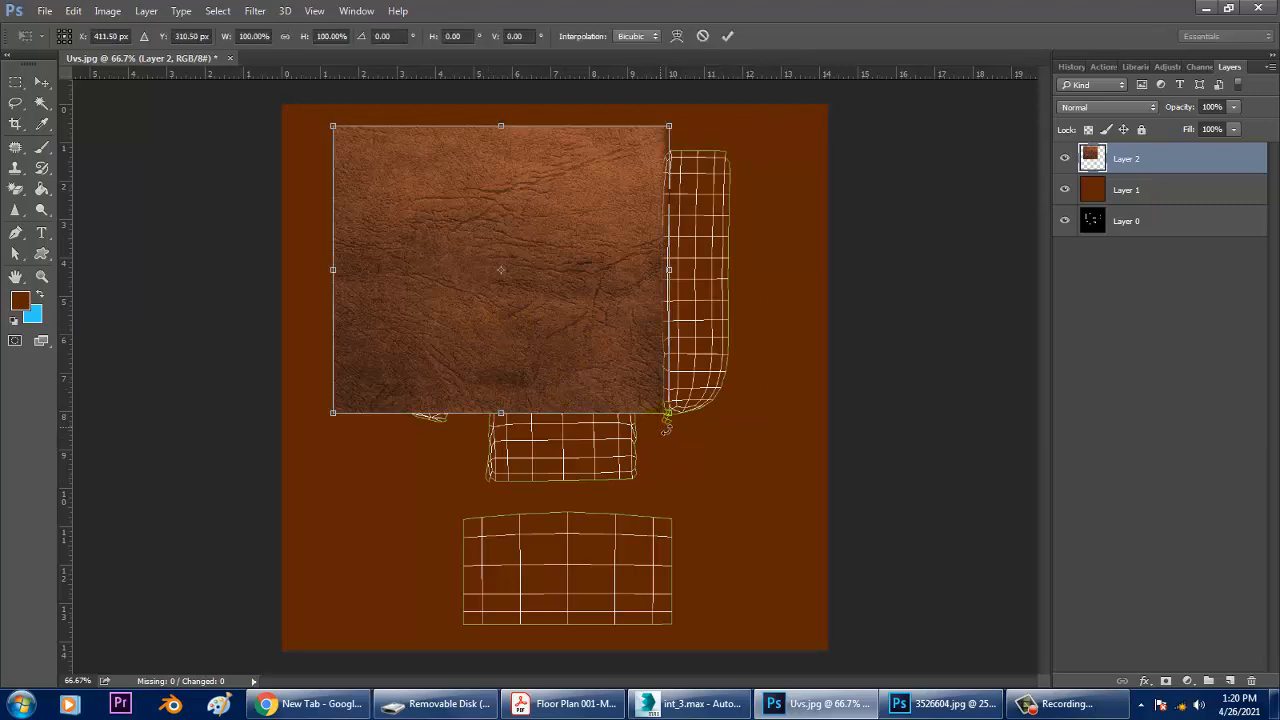
{"action": "left_click_drag", "start_coordinate": [681, 421], "coordinate": [705, 425], "text": "alt"}
{"action": "left_click_drag", "start_coordinate": [585, 370], "coordinate": [617, 365]}
{"action": "key", "text": "Return"}
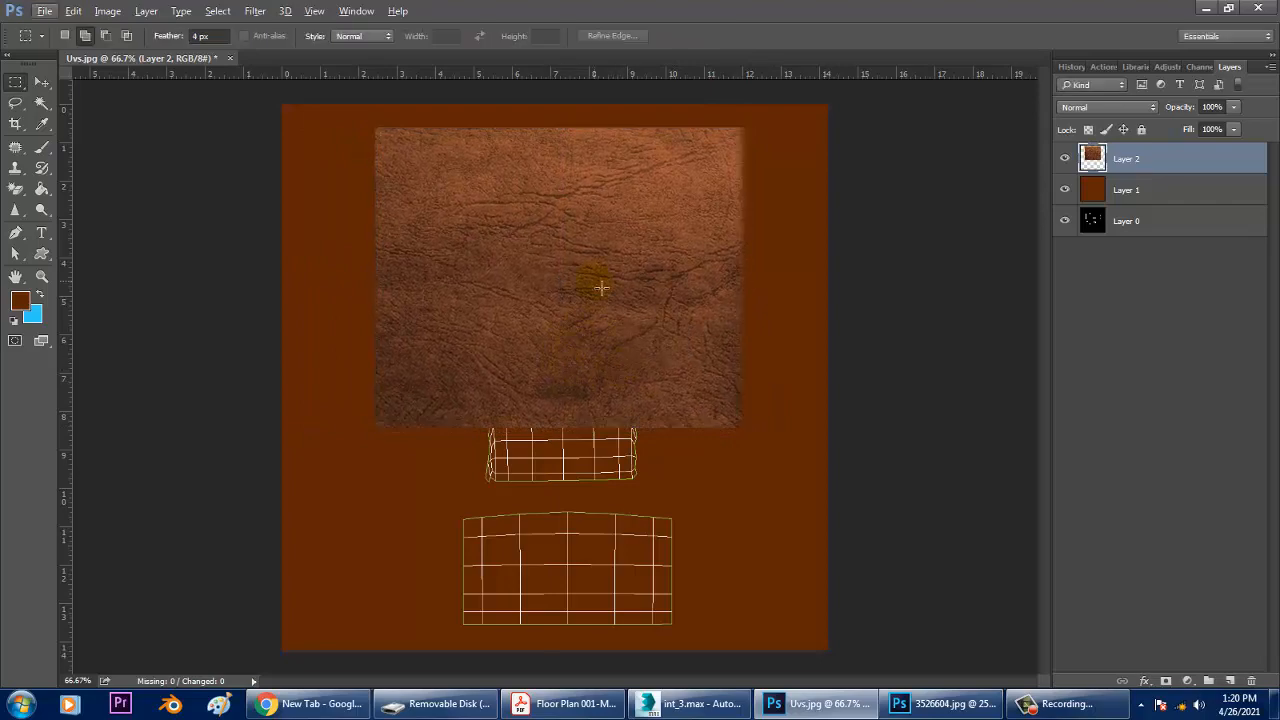
Duplicate the leather layer directly below the original and flip the copy vertically to mirror the texture.
{"action": "left_click", "coordinate": [42, 81]}
{"action": "left_click_drag", "start_coordinate": [608, 320], "coordinate": [603, 611], "text": "alt"}
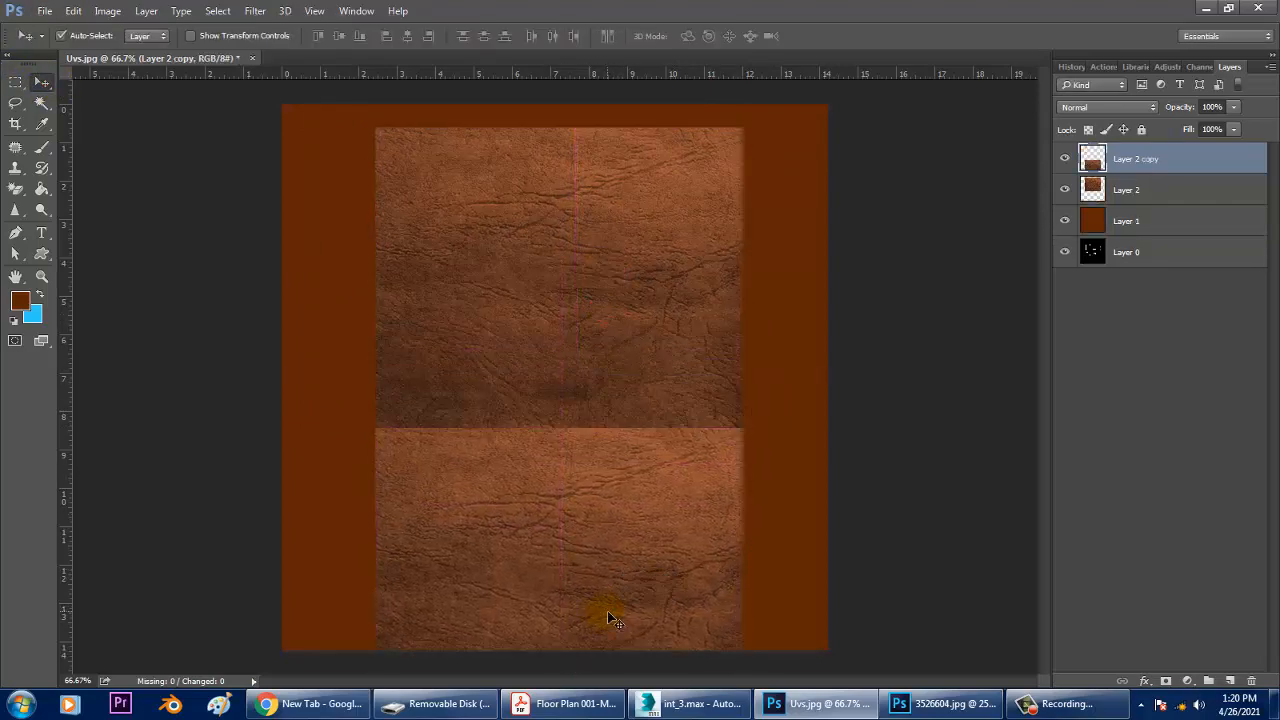
{"action": "key", "text": "ctrl+t"}
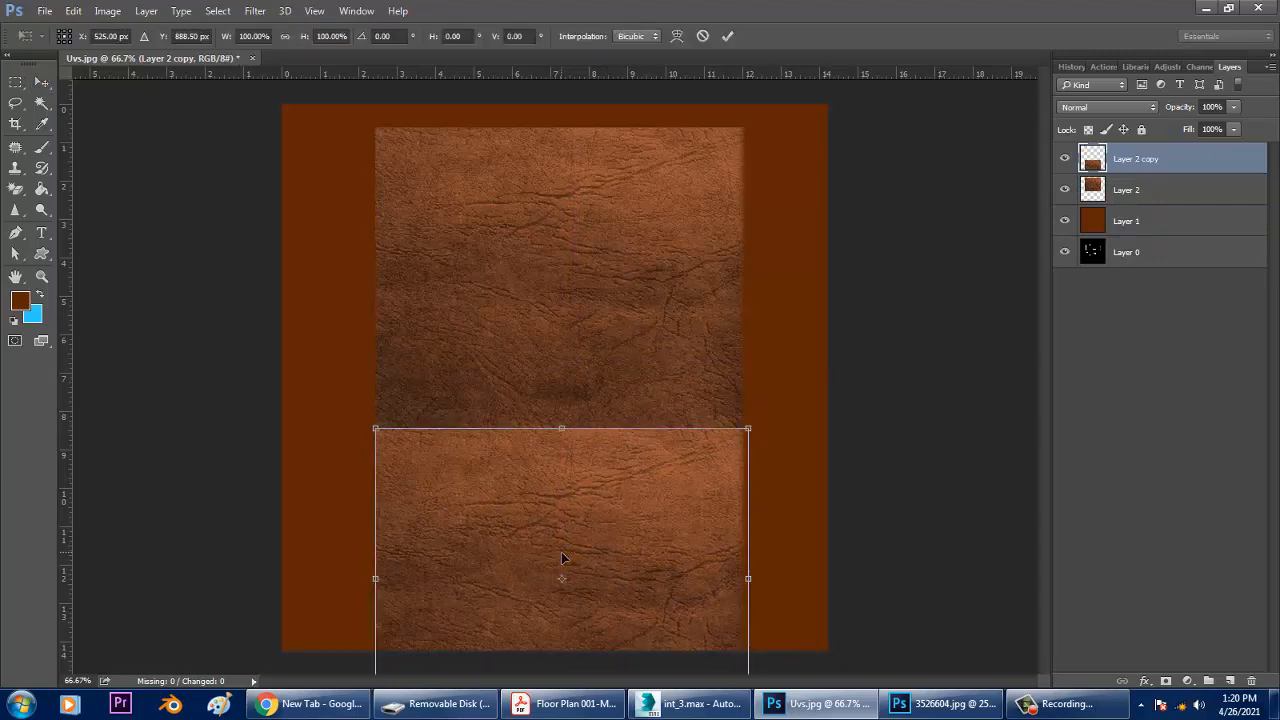
{"action": "right_click", "coordinate": [561, 552]}
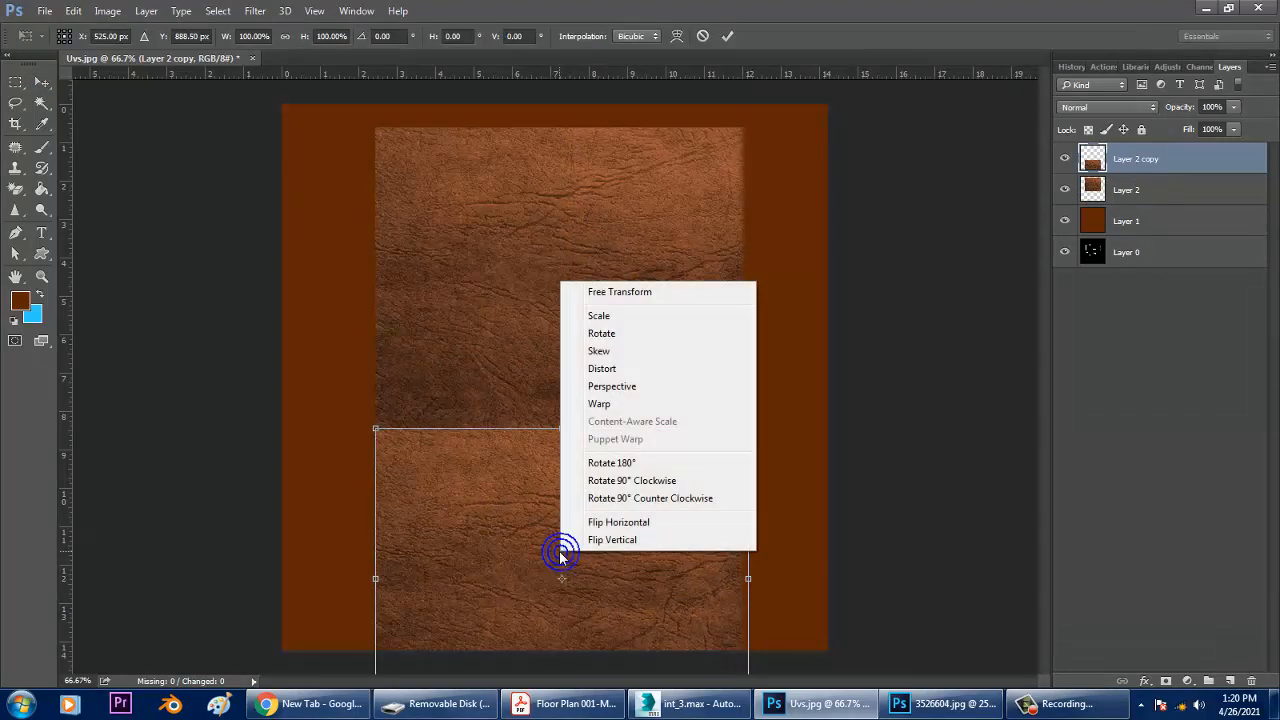
{"action": "left_click", "coordinate": [620, 545]}
{"action": "key", "text": "Return"}
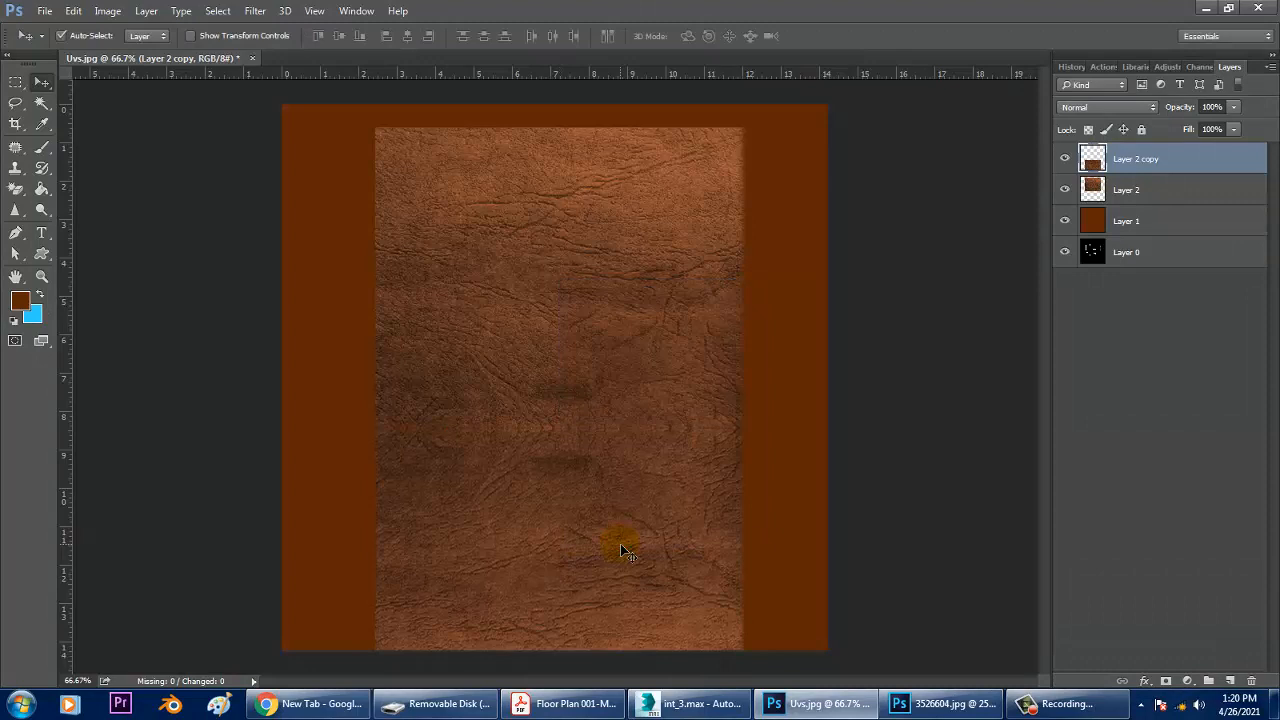
Move both leather layers up together to cover the canvas height and merge them into one layer.
{"action": "left_click", "coordinate": [611, 230]}
{"action": "left_click", "coordinate": [613, 454], "text": "shift"}
{"action": "left_click_drag", "start_coordinate": [576, 374], "coordinate": [580, 345]}
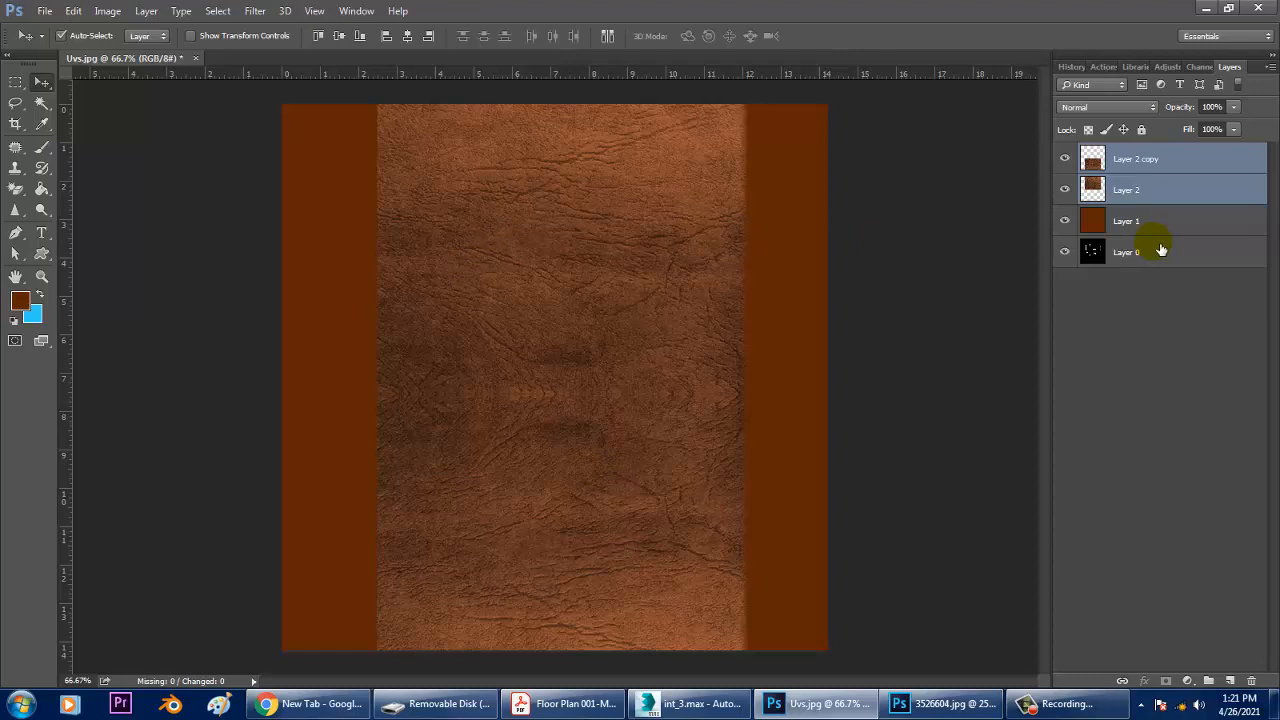
{"action": "key", "text": "ctrl+e"}
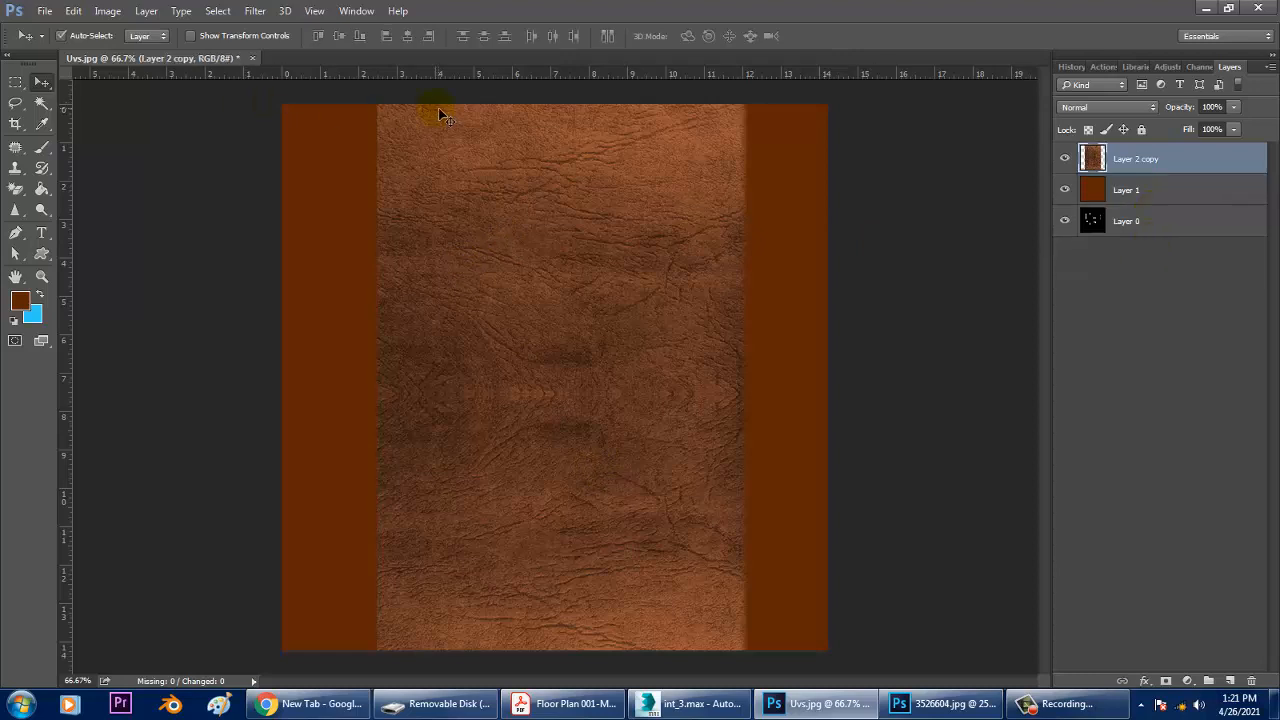
Open the list of adjustment layer types for the merged leather layer.
{"action": "left_click", "coordinate": [107, 11]}
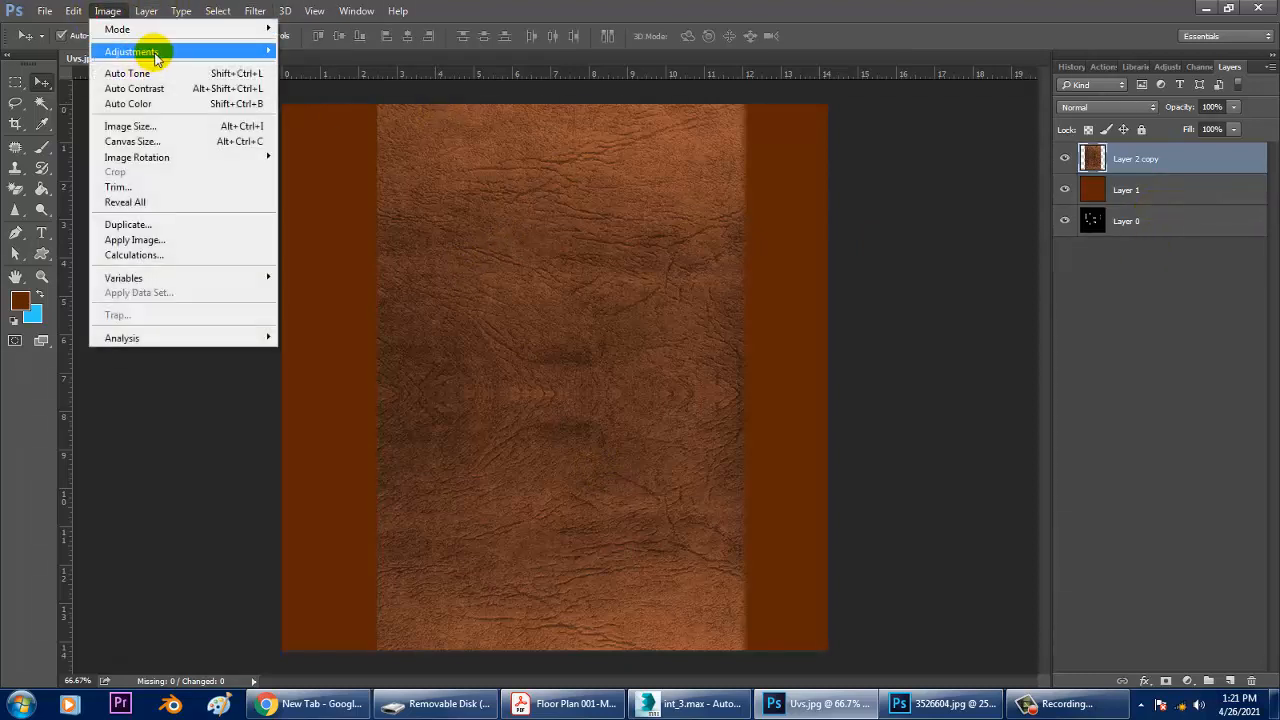
{"action": "left_click", "coordinate": [1187, 680]}
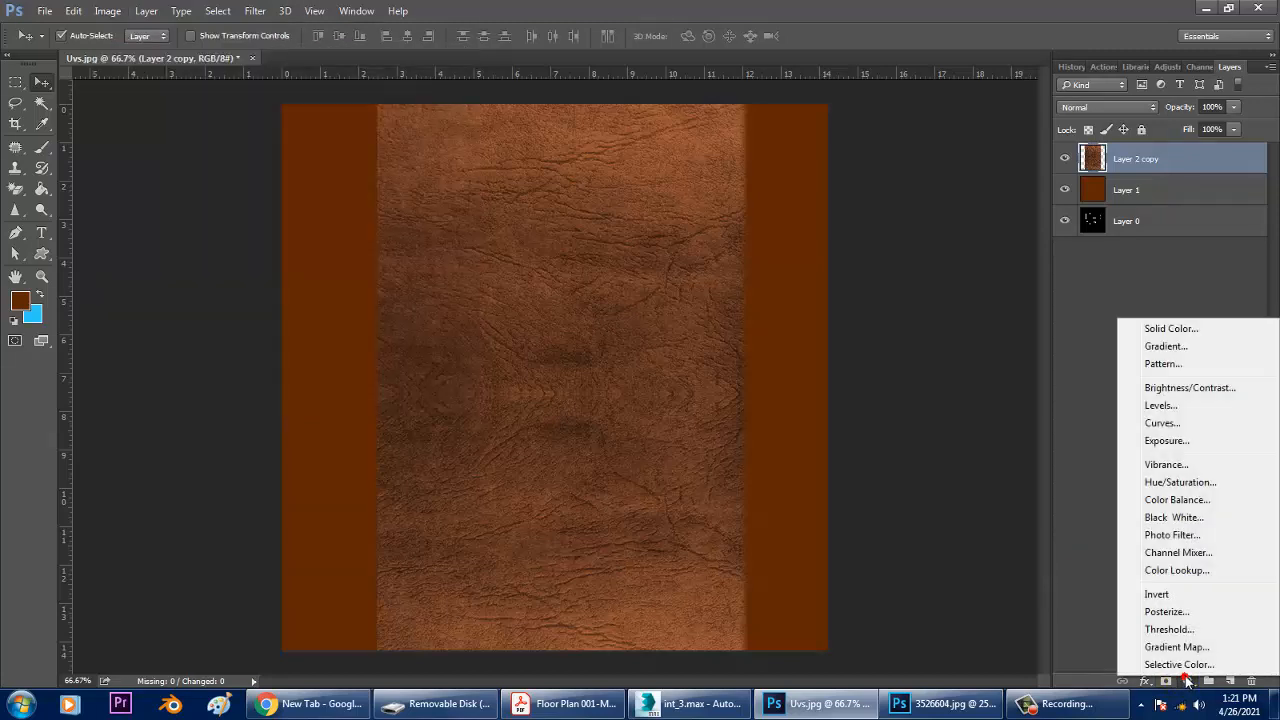
Add a Brightness/Contrast adjustment layer above the leather with brightness 42 and contrast 4.
{"action": "left_click", "coordinate": [1188, 387]}
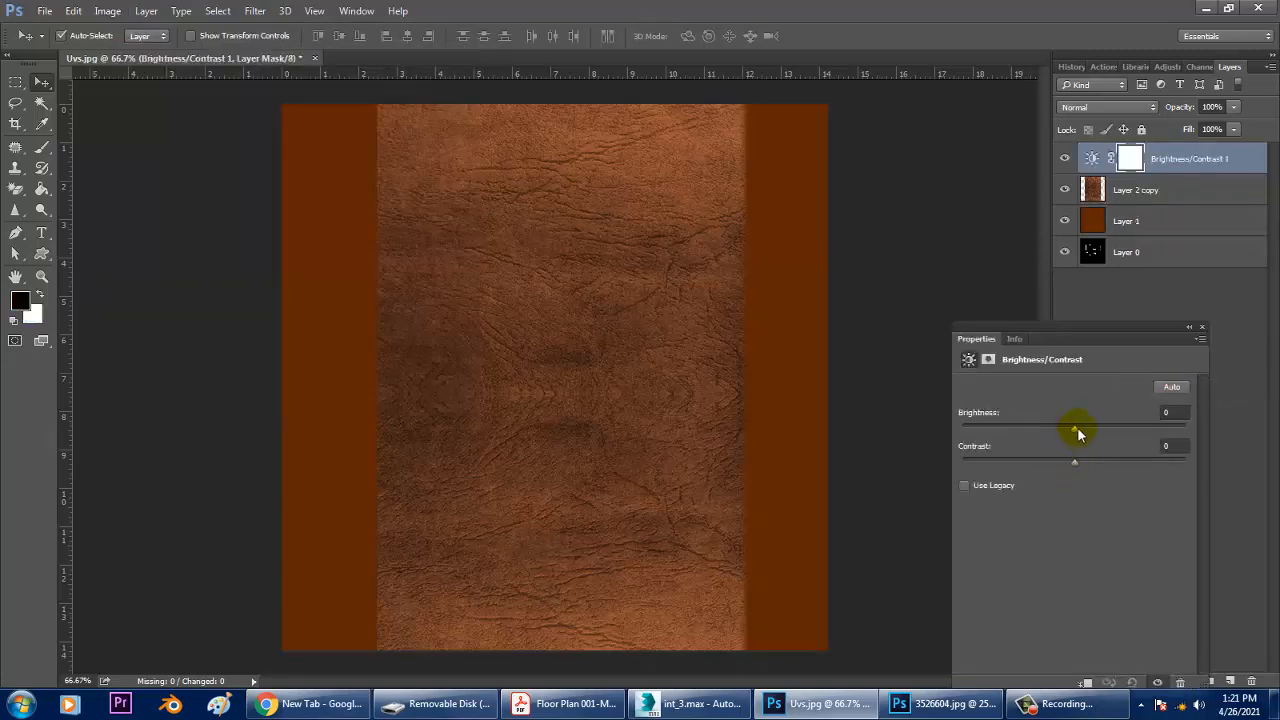
{"action": "mouse_move", "coordinate": [1087, 428]}
{"action": "left_mouse_down"}
{"action": "mouse_move", "coordinate": [1117, 428]}
{"action": "mouse_move", "coordinate": [1109, 462]}
{"action": "mouse_move", "coordinate": [1078, 463]}
{"action": "mouse_move", "coordinate": [1105, 429]}
{"action": "left_mouse_up"}
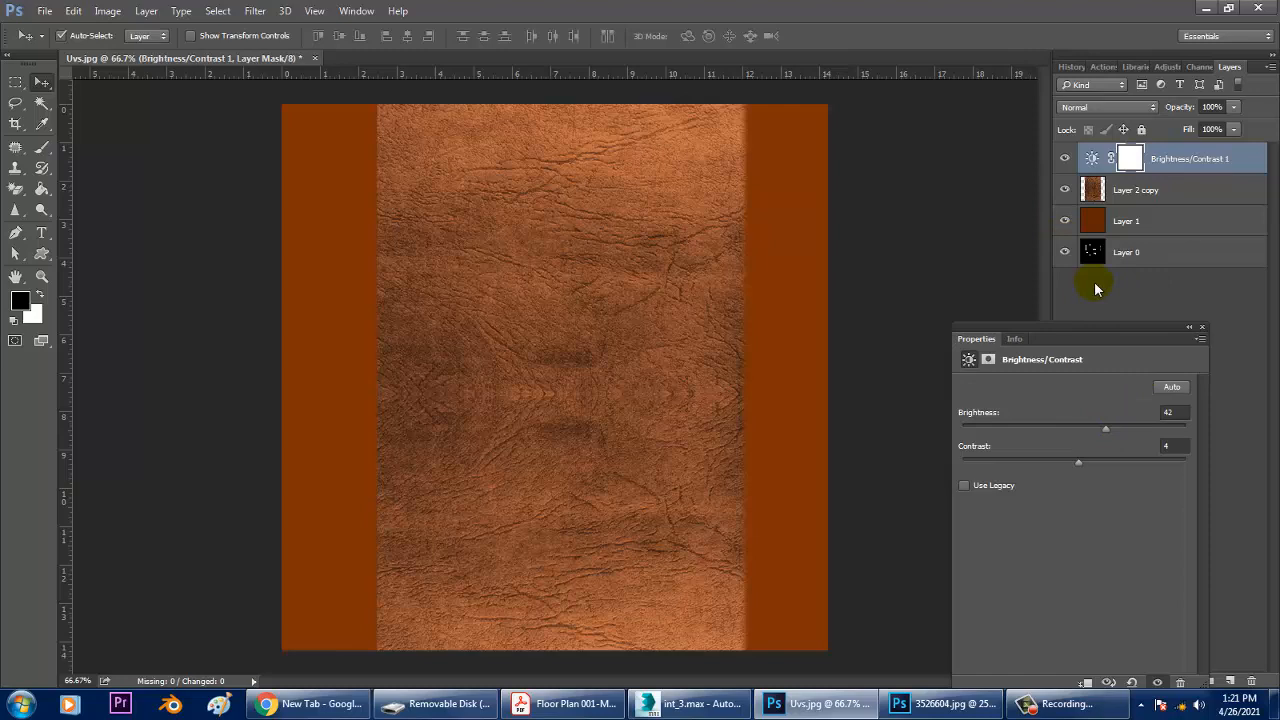
Hide Layer 1 and Layer 0, and select the leather layer on the canvas.
{"action": "left_click", "coordinate": [1064, 220]}
{"action": "left_click", "coordinate": [1065, 253]}
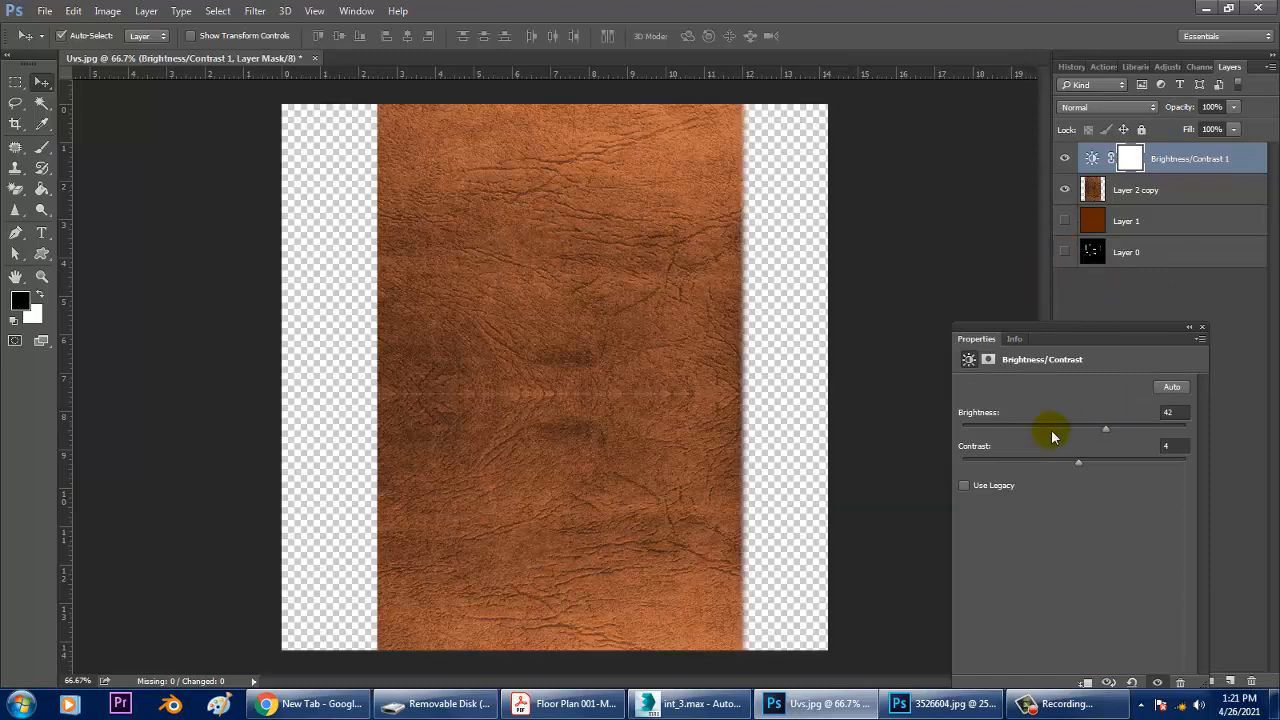
{"action": "left_click", "coordinate": [616, 456]}
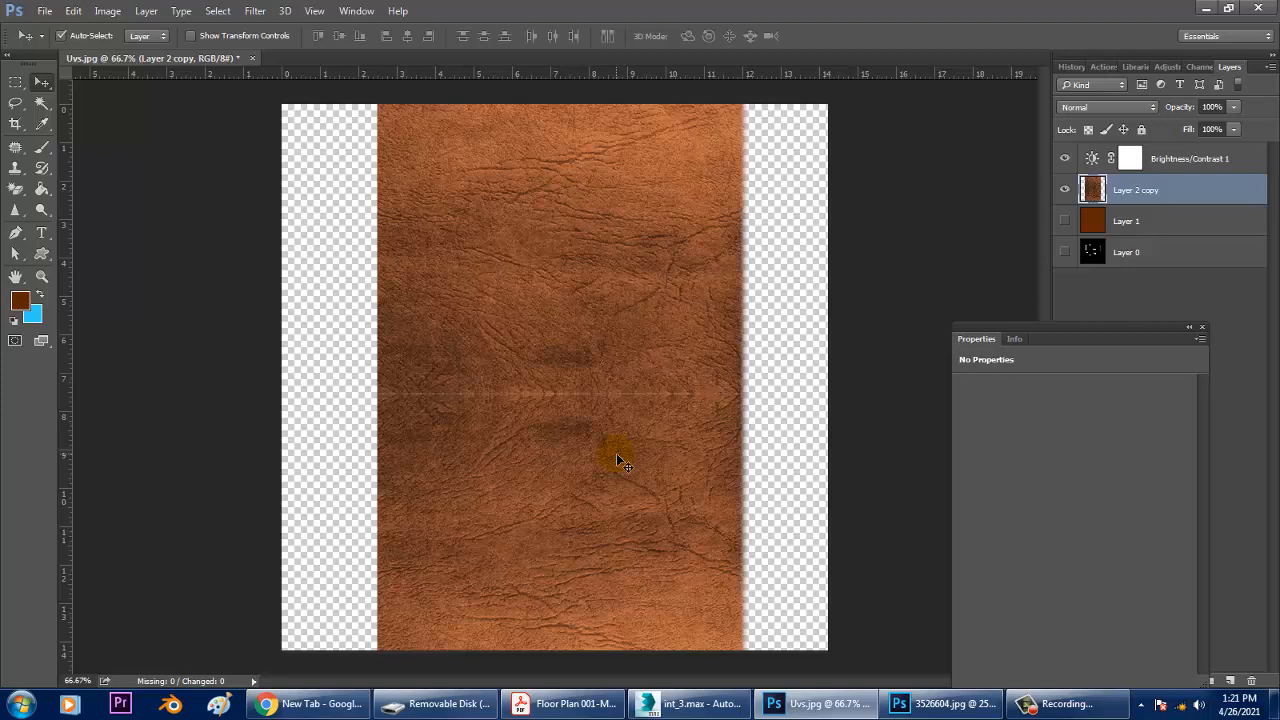
Undo the Brightness/Contrast adjustment and the edits back to before the two leather layers were merged.
{"action": "key", "text": "ctrl+alt+z"}
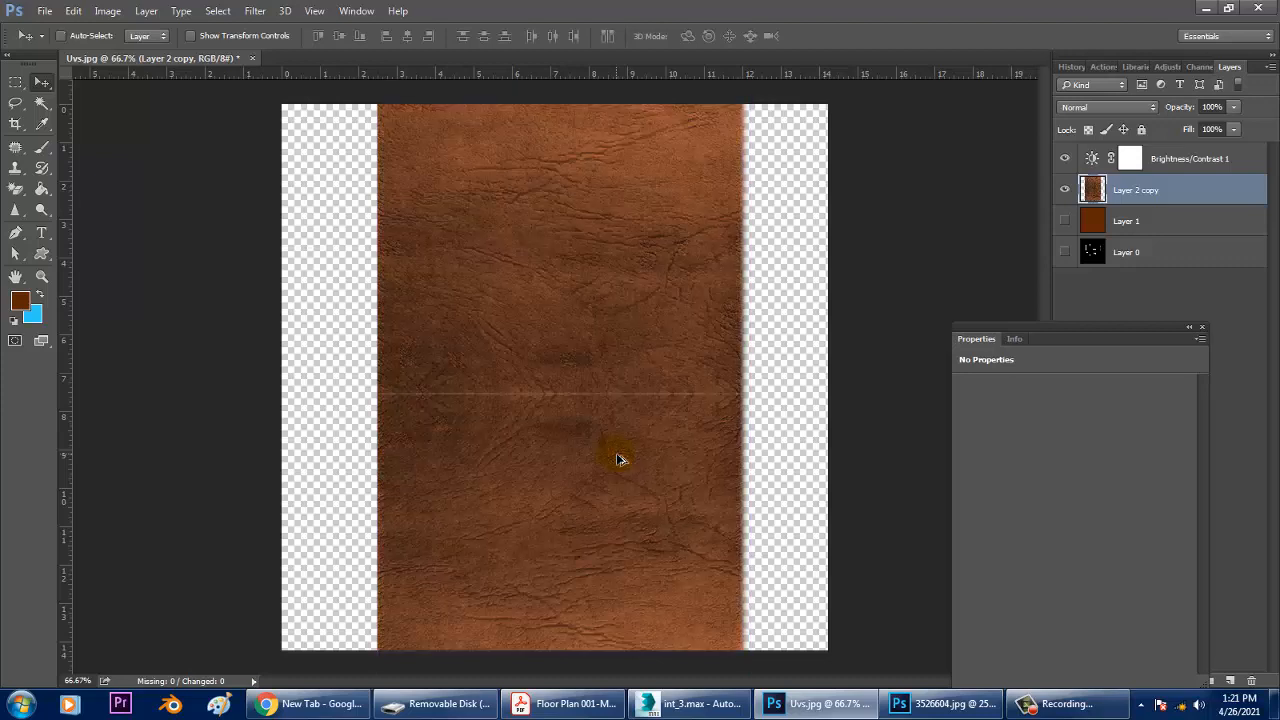
{"action": "key", "text": "ctrl+alt+z"}
{"action": "key", "text": "ctrl+alt+z"}
{"action": "key", "text": "ctrl+alt+z"}
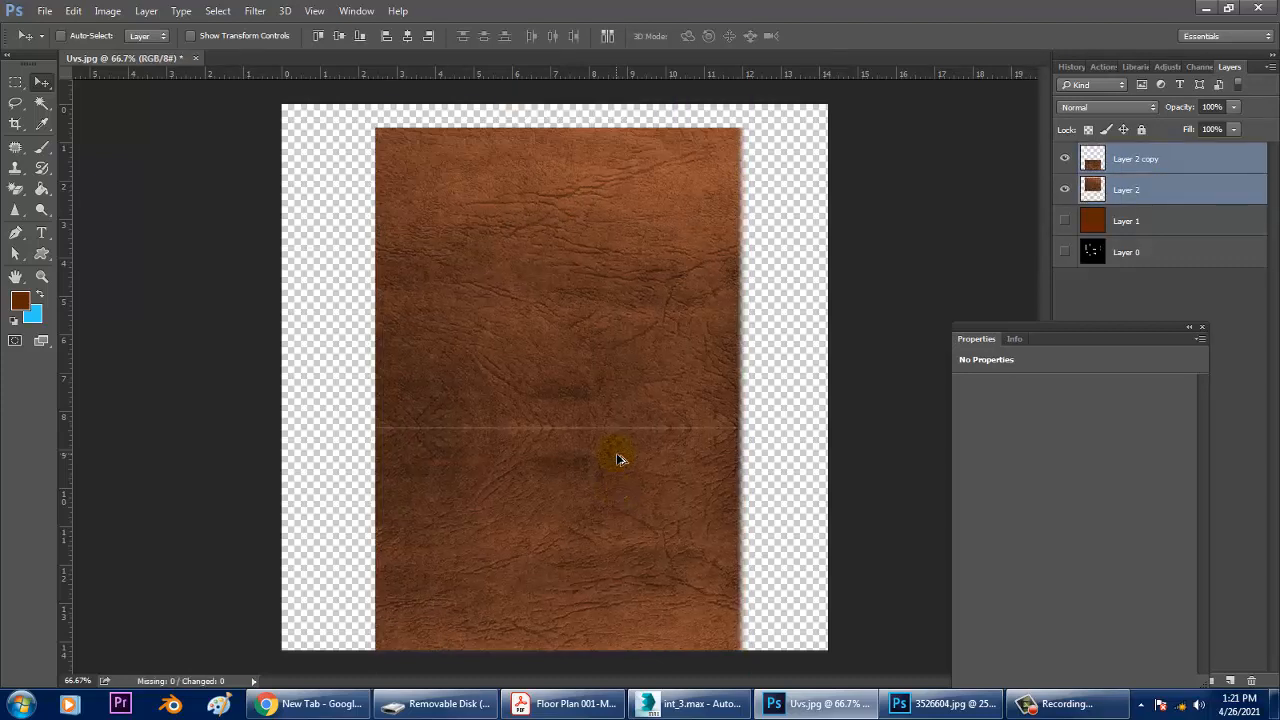
Nudge the two selected leather layers upward toward the top edge of the canvas and deselect them.
{"action": "key", "text": "Up"}
{"action": "key", "text": "Up"}
{"action": "key", "text": "Up"}
{"action": "key", "text": "Up"}
{"action": "key", "text": "Up"}
{"action": "key", "text": "Up"}
{"action": "key", "text": "Up"}
{"action": "key", "text": "Up"}
{"action": "key", "text": "Up"}
{"action": "key", "text": "Up"}
{"action": "key", "text": "Up"}
{"action": "key", "text": "Up"}
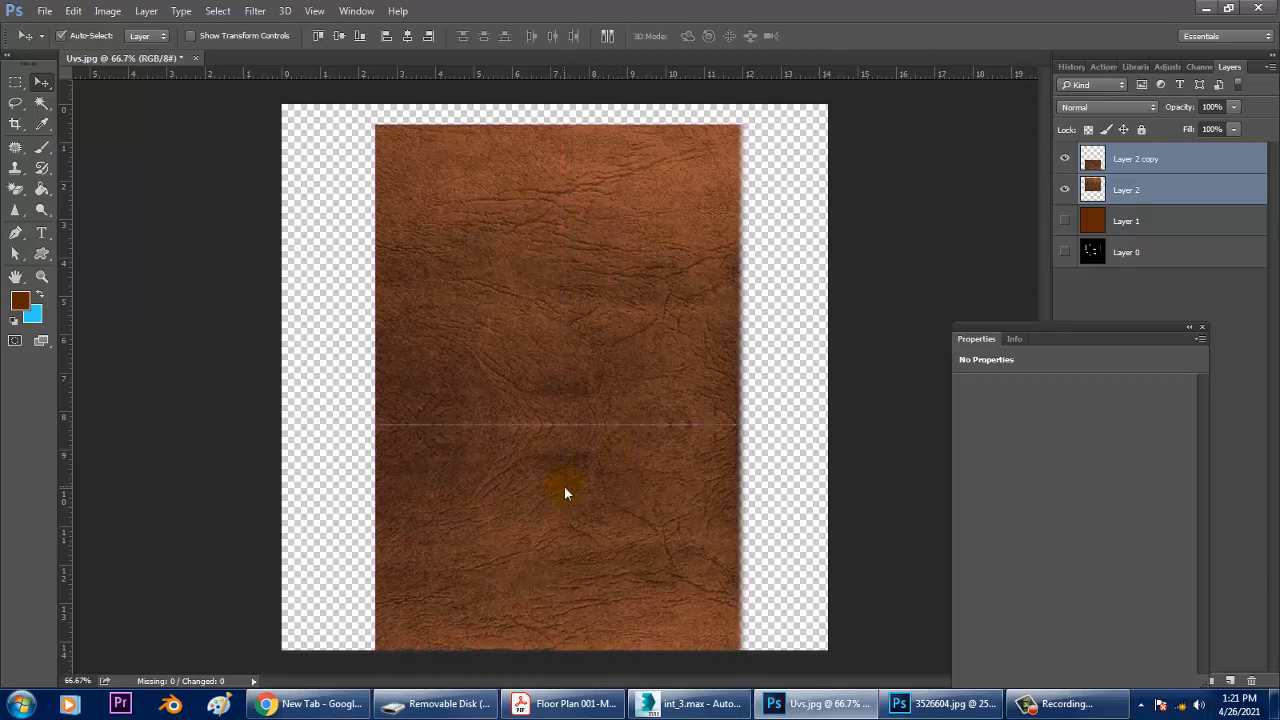
{"action": "key", "text": "Up"}
{"action": "key", "text": "Up"}
{"action": "key", "text": "Up"}
{"action": "key", "text": "Up"}
{"action": "key", "text": "Up"}
{"action": "key", "text": "Up"}
{"action": "key", "text": "Up"}
{"action": "key", "text": "Up"}
{"action": "key", "text": "Up"}
{"action": "key", "text": "Up"}
{"action": "key", "text": "Up"}
{"action": "key", "text": "Up"}
{"action": "left_click", "coordinate": [777, 451]}
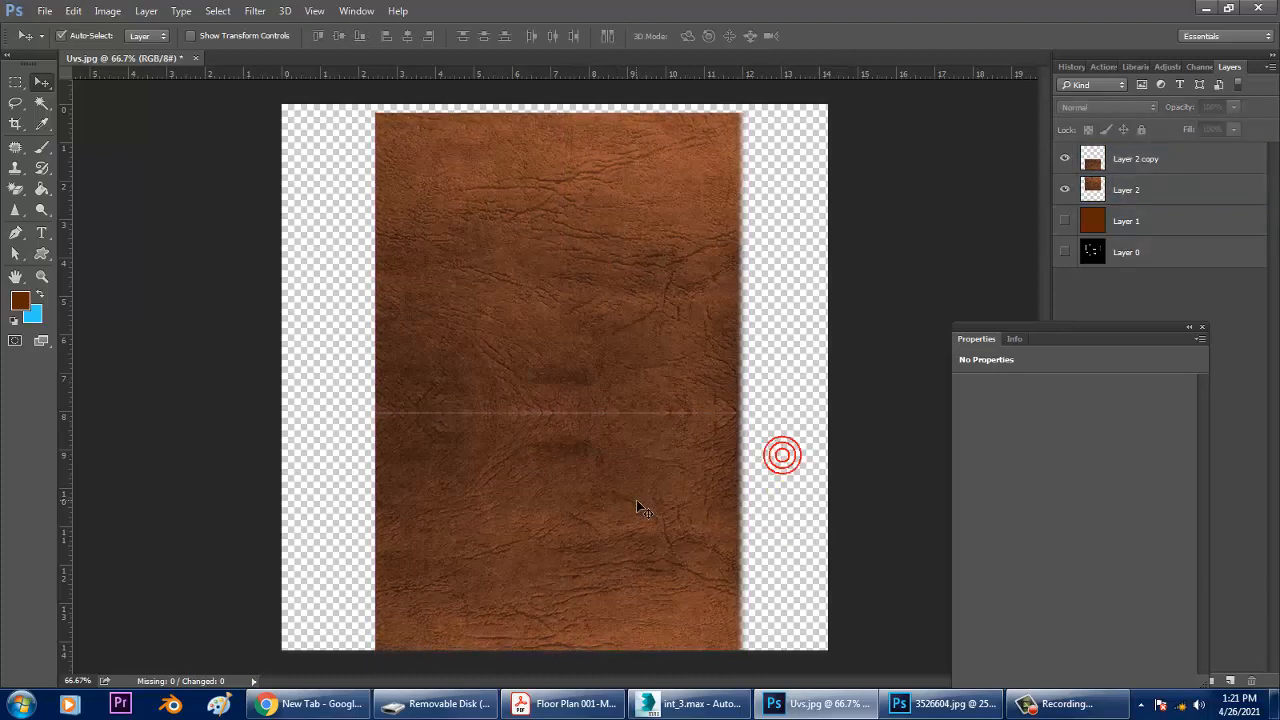
Merge Layer 2 copy and Layer 2 into one leather layer and close the adjustment properties.
{"action": "left_click", "coordinate": [636, 499]}
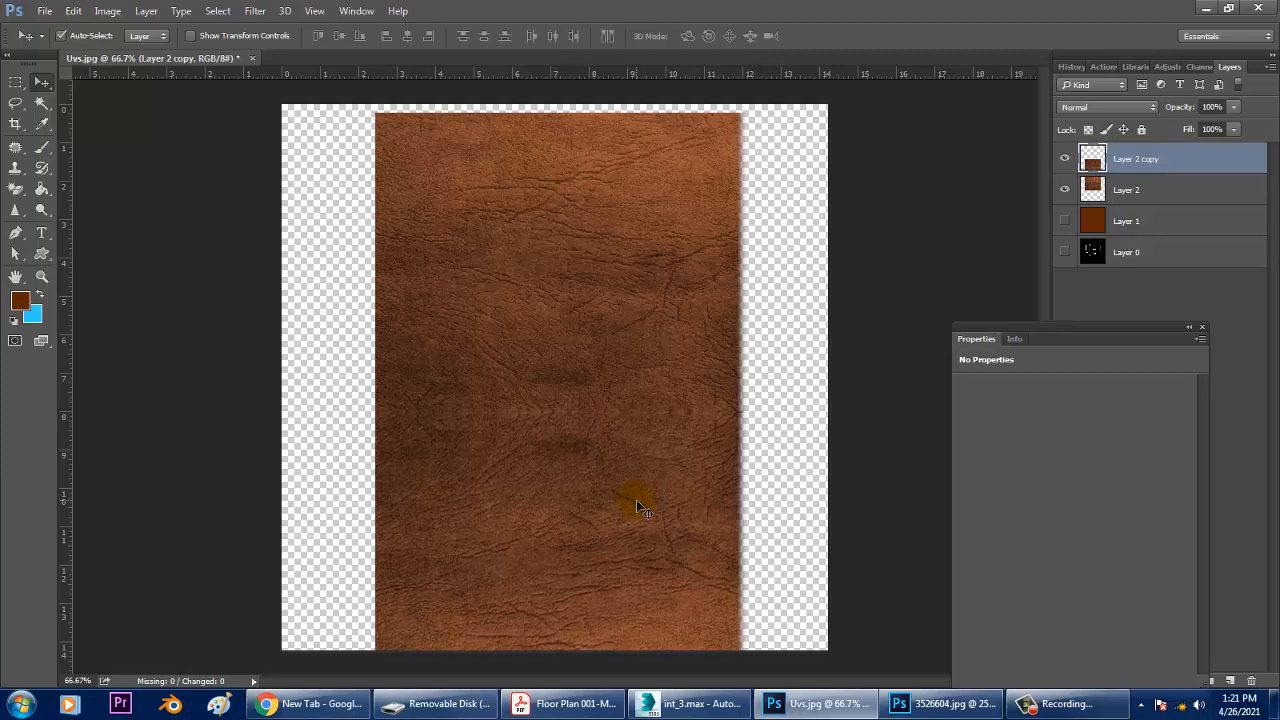
{"action": "left_click", "coordinate": [1150, 190], "text": "ctrl"}
{"action": "key", "text": "ctrl+e"}
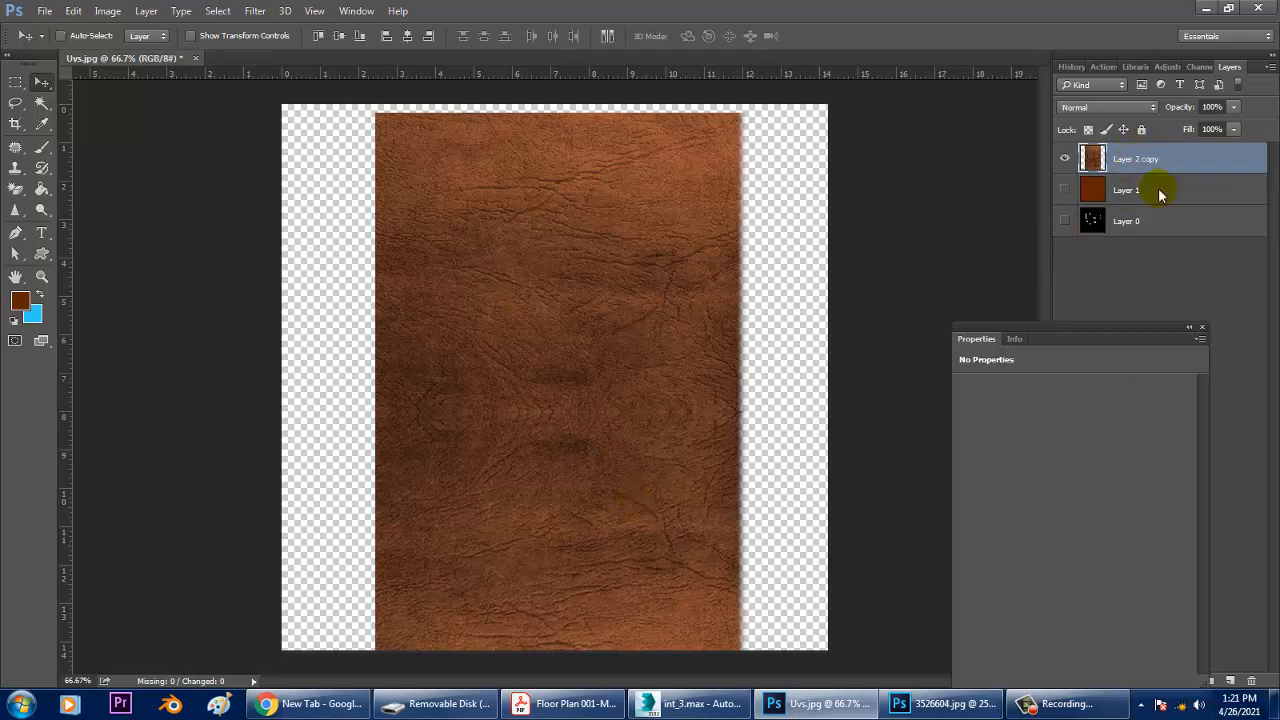
{"action": "left_click", "coordinate": [1202, 328]}
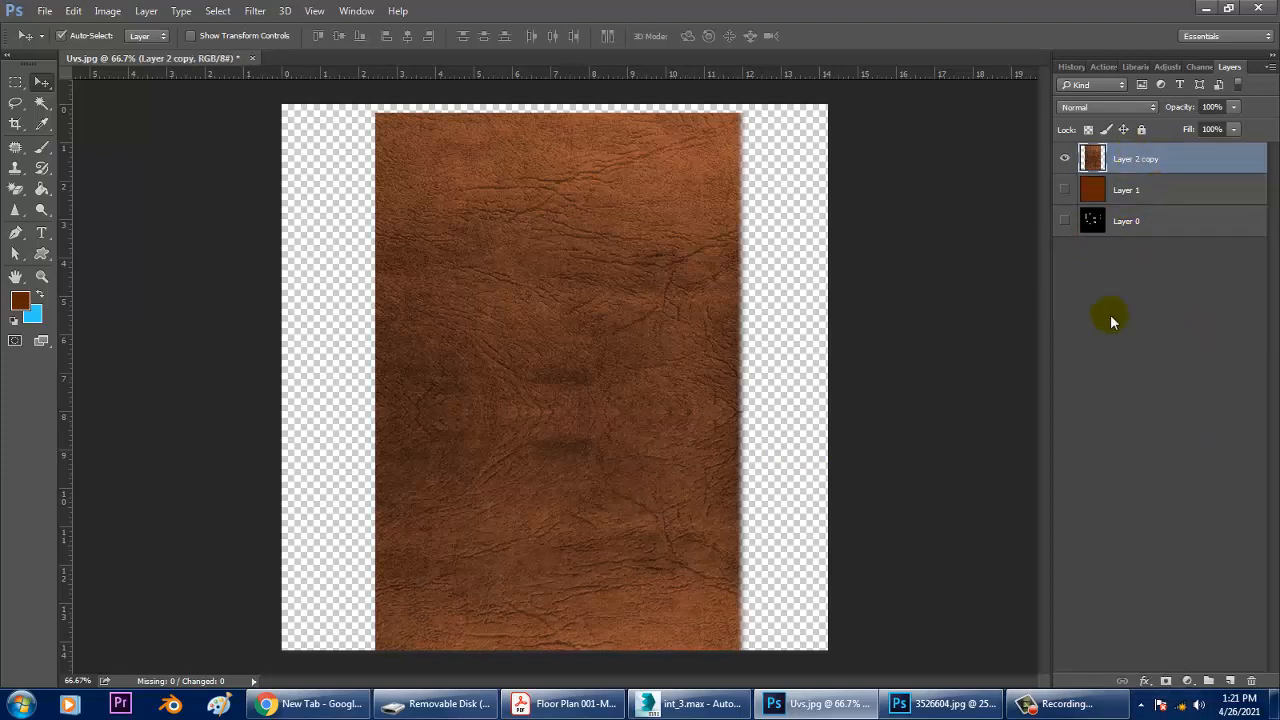
Add a Brightness/Contrast adjustment layer above the merged leather with brightness 38 and contrast 9.
{"action": "left_click", "coordinate": [1187, 680]}
{"action": "left_click", "coordinate": [1189, 390]}
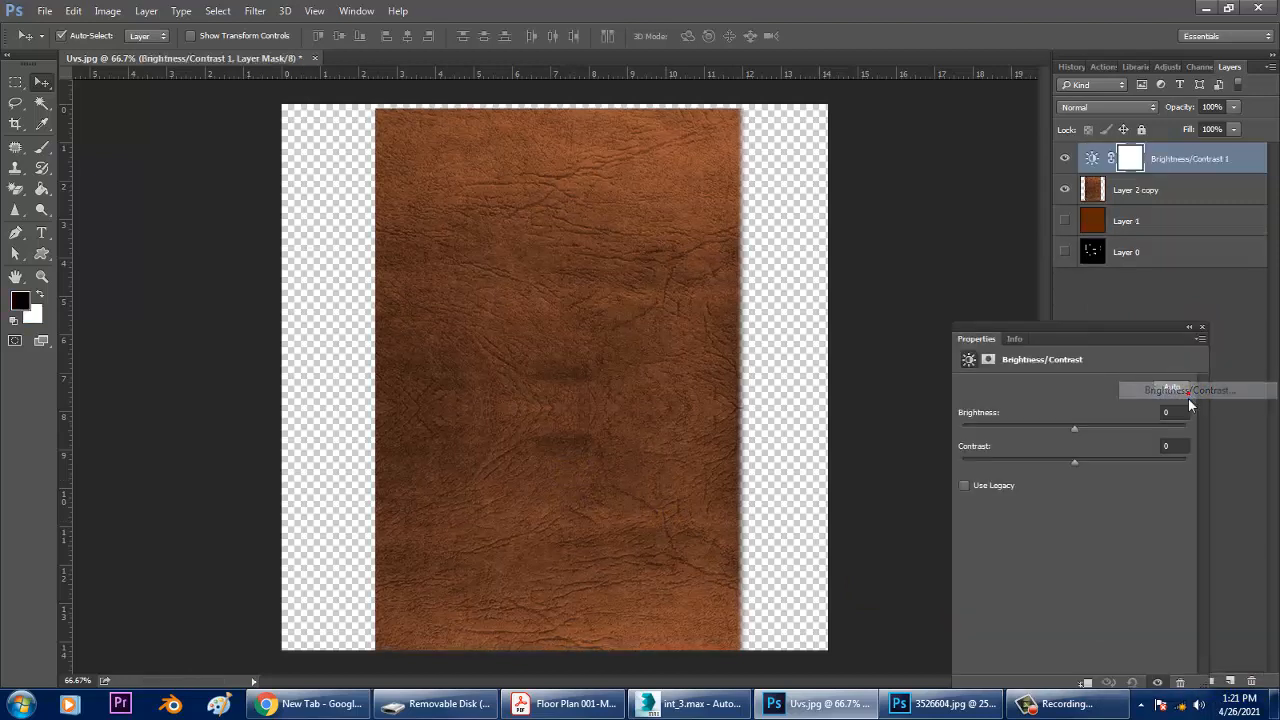
{"action": "left_click_drag", "start_coordinate": [1073, 428], "coordinate": [1084, 462]}
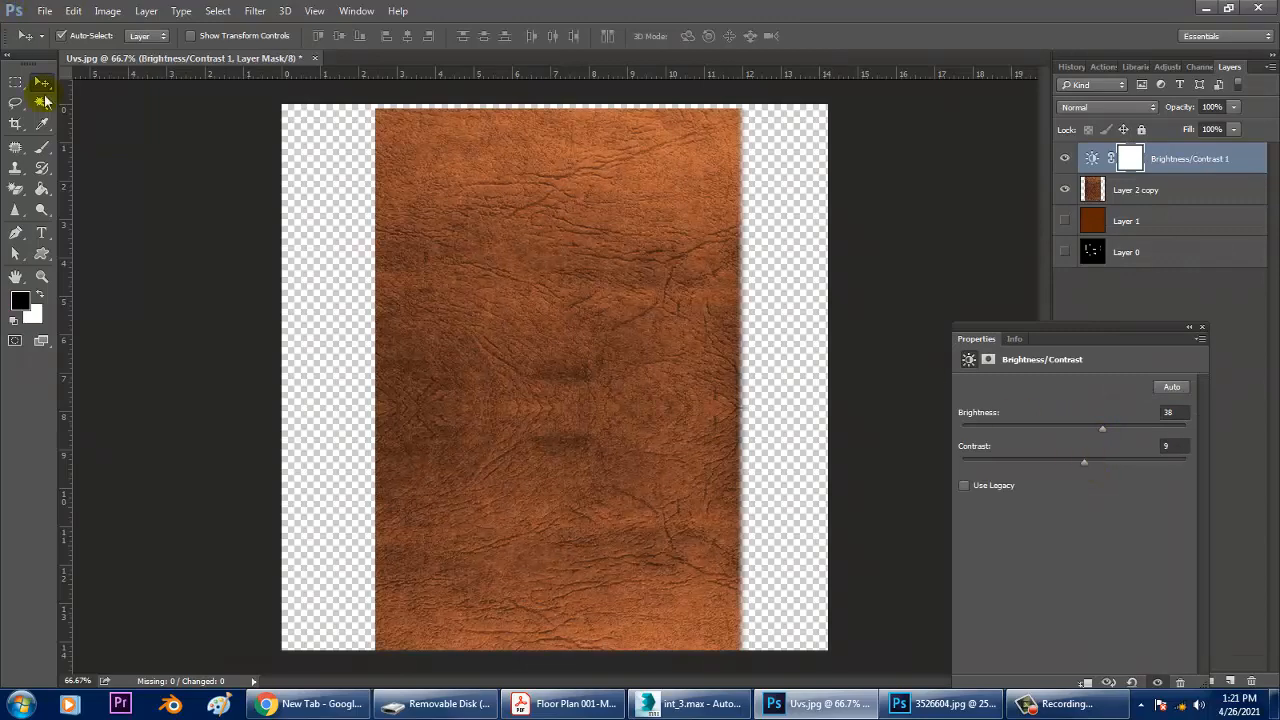
Save the texture as a Photoshop file named leather_1 in the Tex folder.
{"action": "left_click", "coordinate": [47, 13]}
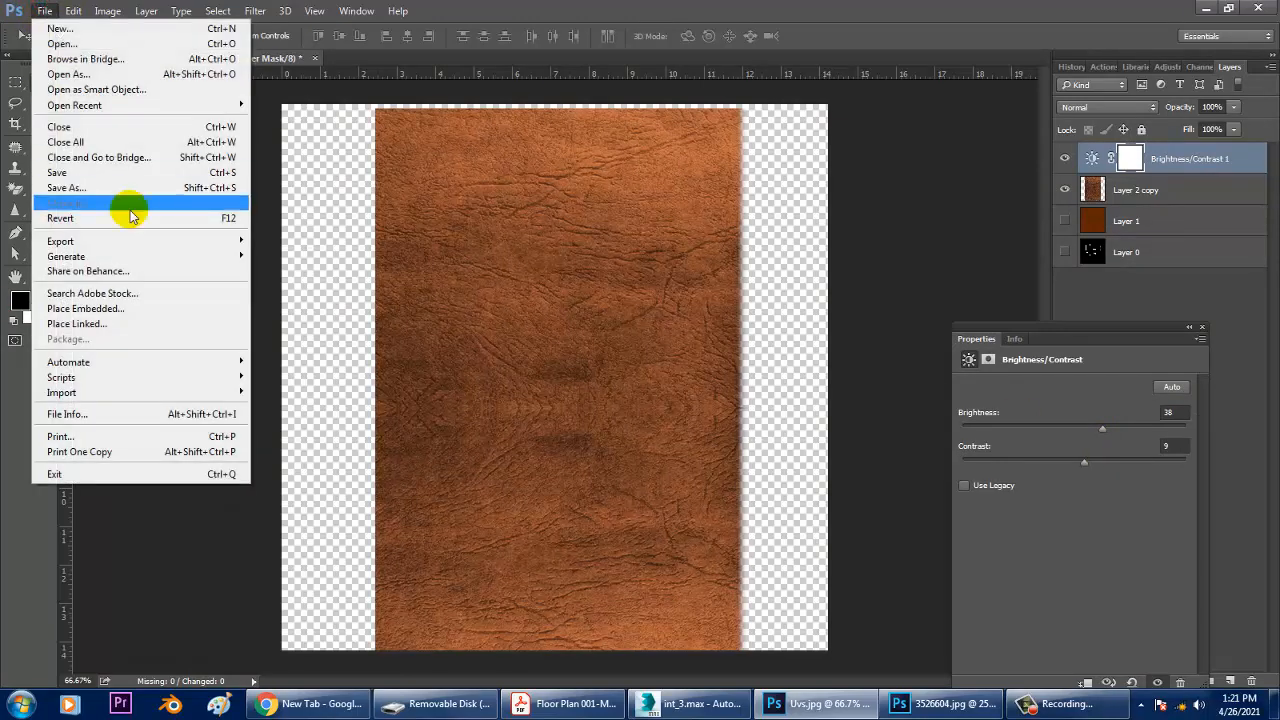
{"action": "left_click", "coordinate": [106, 190]}
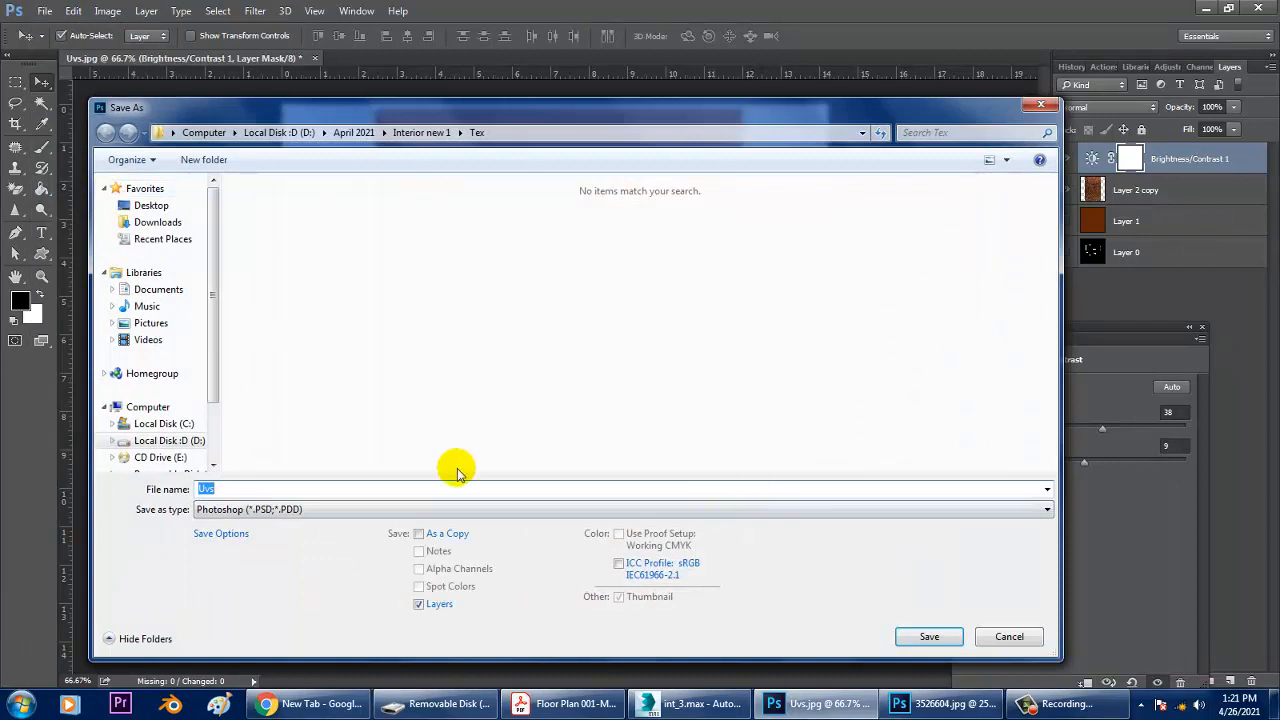
{"action": "left_click", "coordinate": [267, 495]}
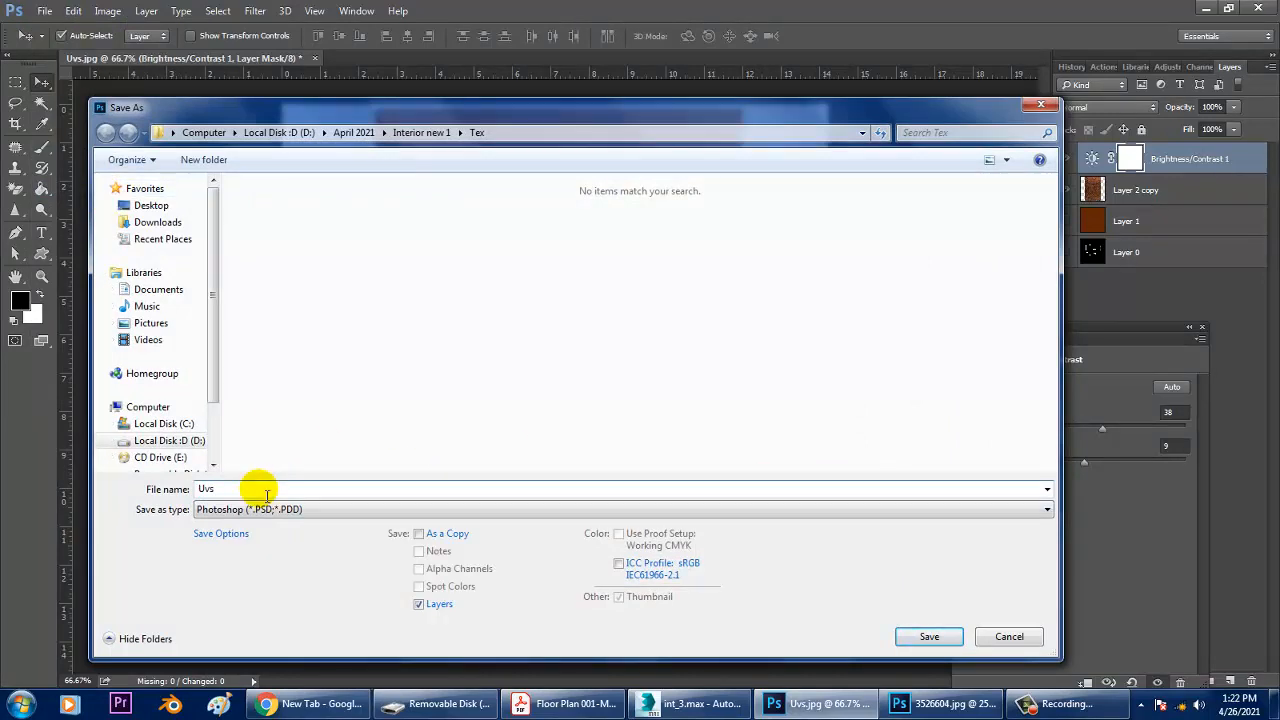
{"action": "key", "text": "BackSpace"}
{"action": "key", "text": "BackSpace"}
{"action": "key", "text": "BackSpace"}
{"action": "type", "text": "I"}
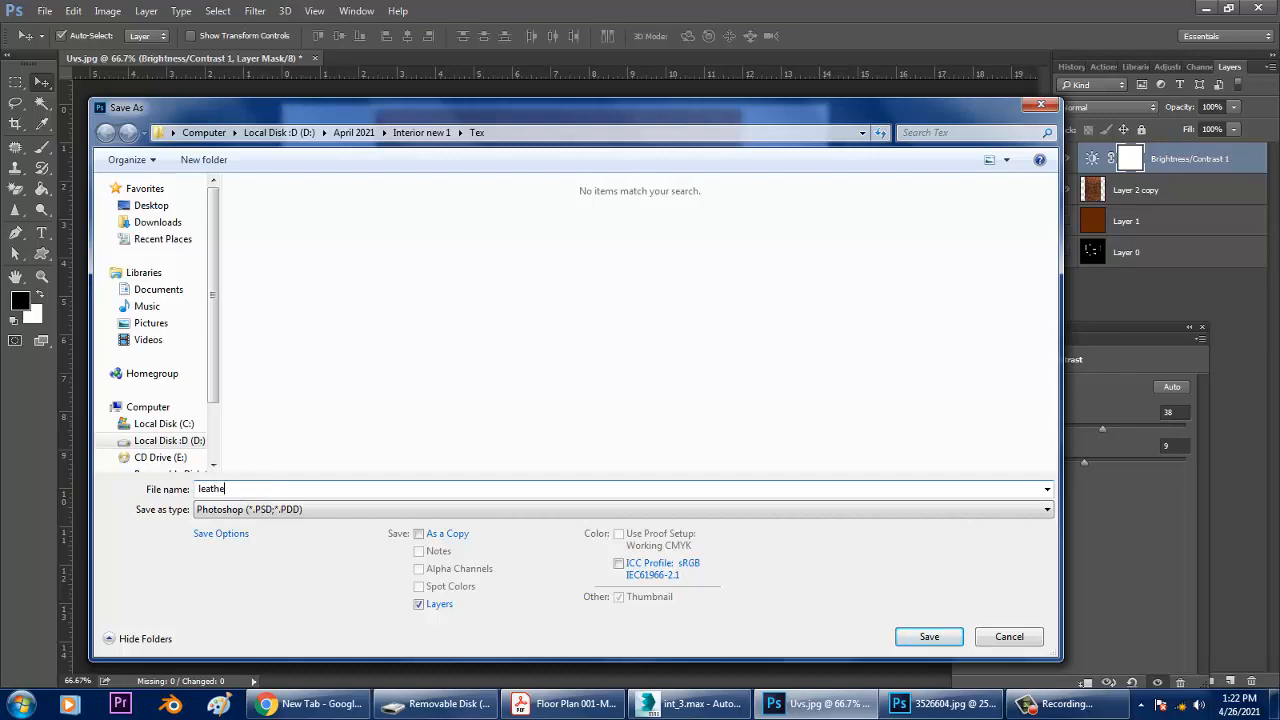
{"action": "left_click", "coordinate": [929, 636]}
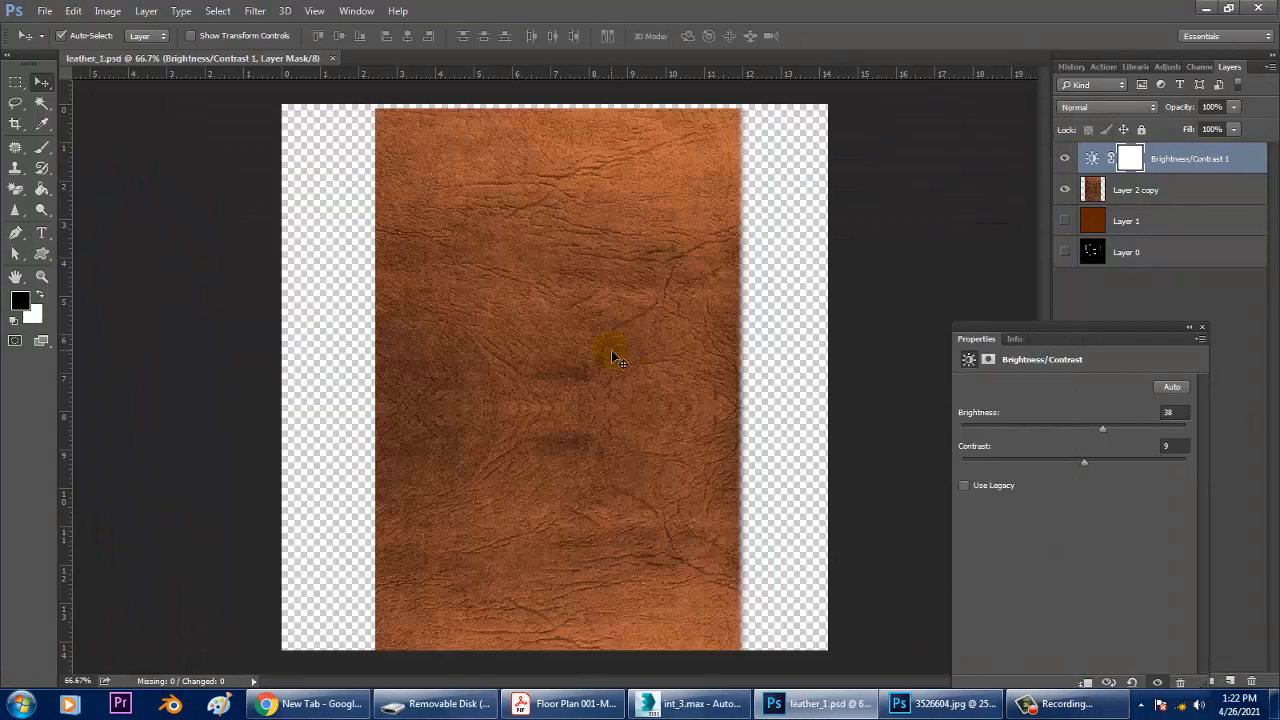
Switch to 3ds Max, minimize the UV editor and rendered UV template windows, and leave the cushion's Polygon sub-object level.
{"action": "left_click", "coordinate": [693, 703]}
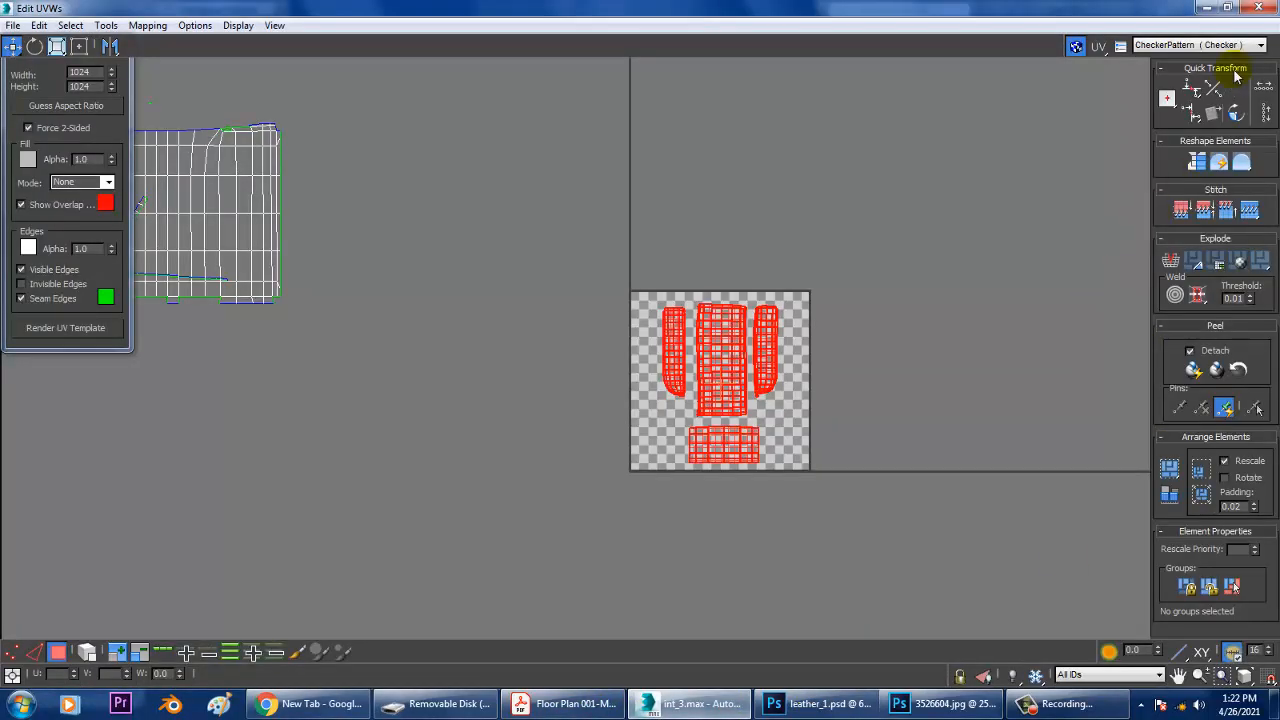
{"action": "left_click", "coordinate": [1206, 7]}
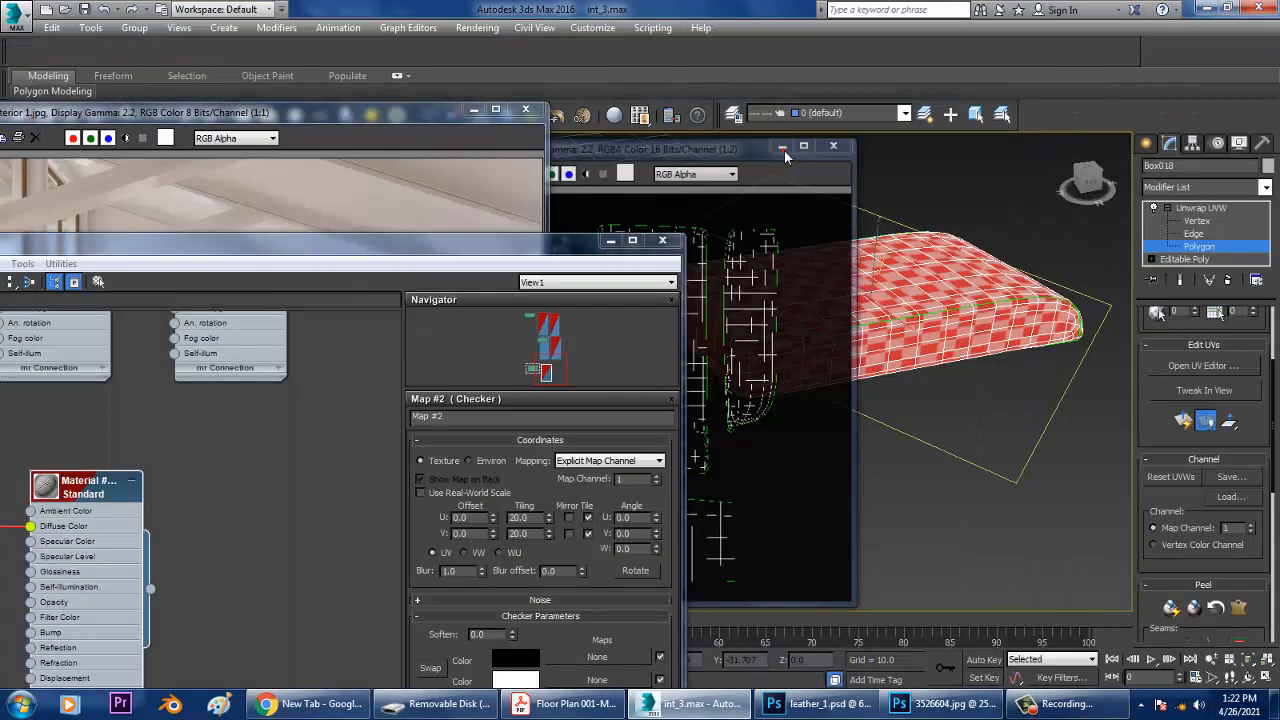
{"action": "left_click", "coordinate": [782, 147]}
{"action": "left_click", "coordinate": [1200, 207]}
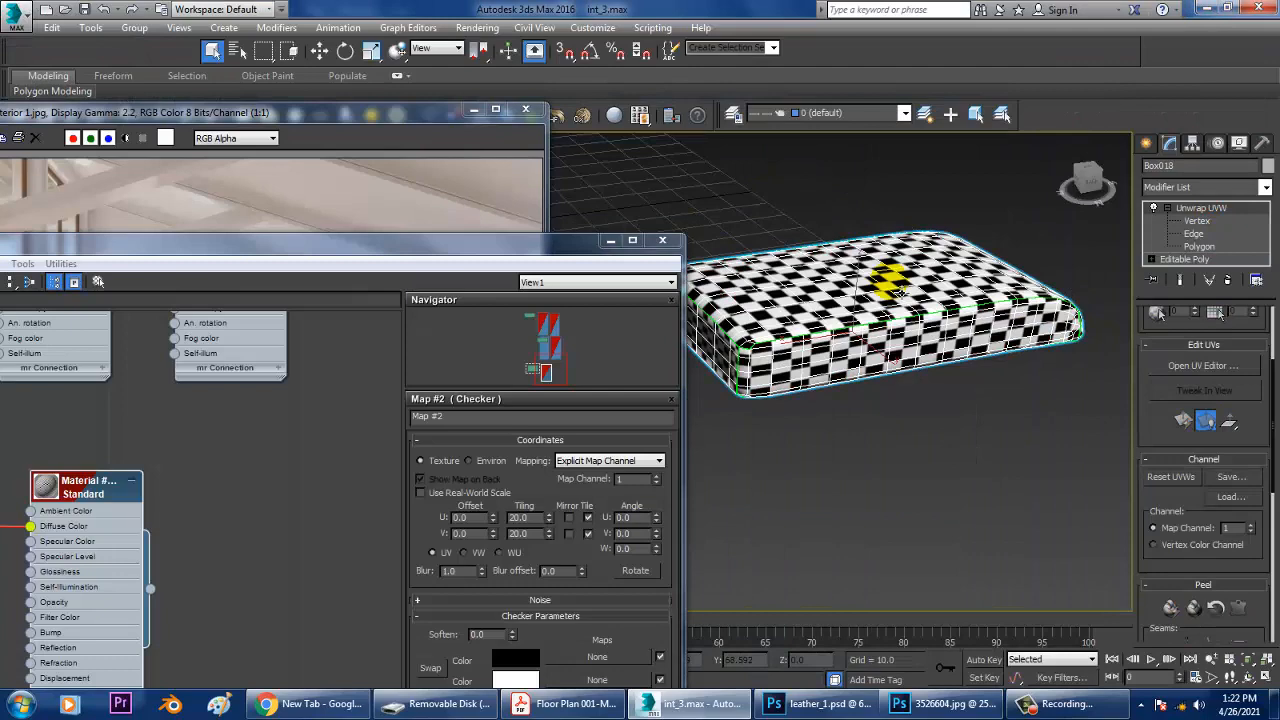
{"action": "key", "text": "m"}
{"action": "key", "text": "m"}
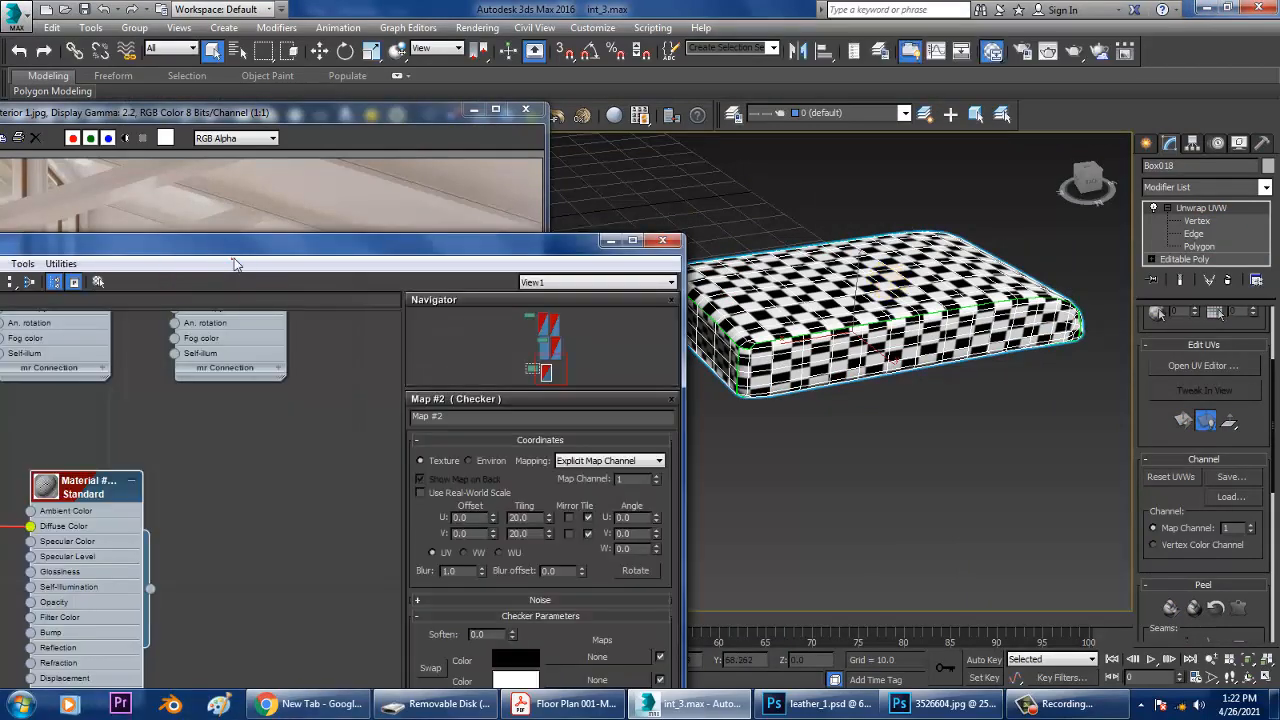
Add a new VRayMtl next to the checker material in the Slate Material Editor and open its parameters.
{"action": "left_click_drag", "start_coordinate": [349, 243], "coordinate": [818, 11]}
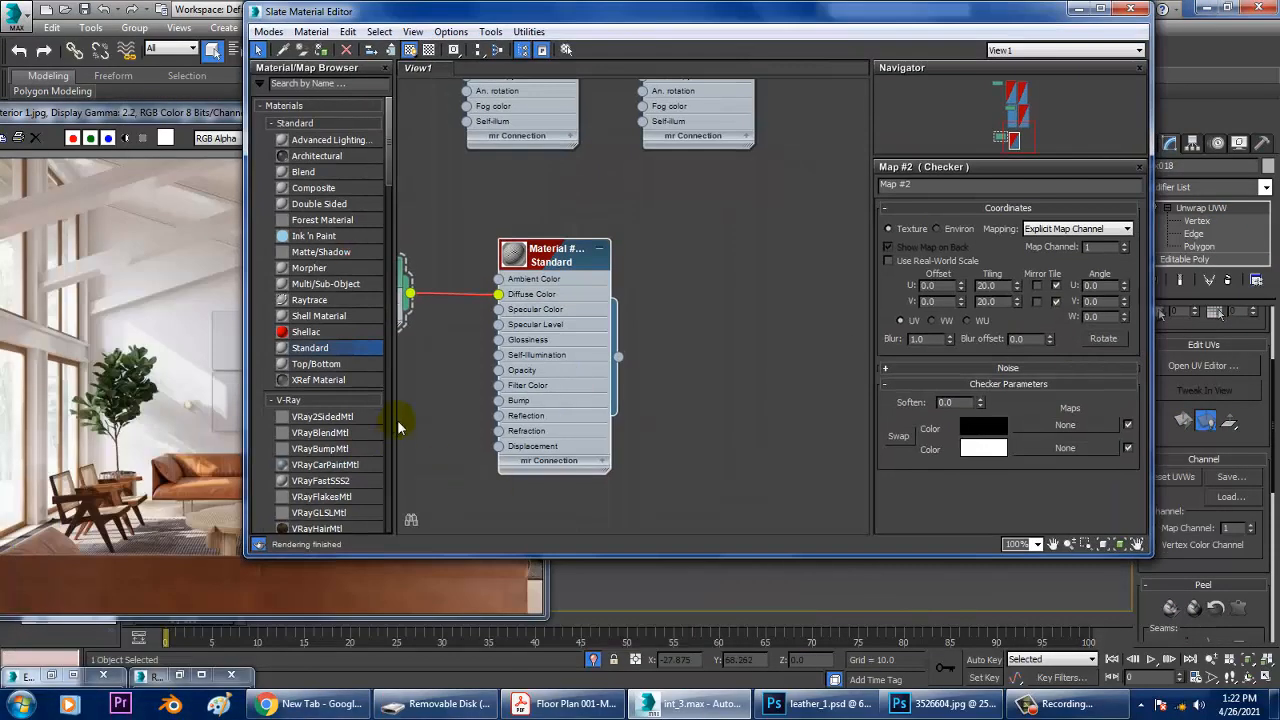
{"action": "scroll", "coordinate": [392, 168], "scroll_direction": "down", "scroll_amount": 5}
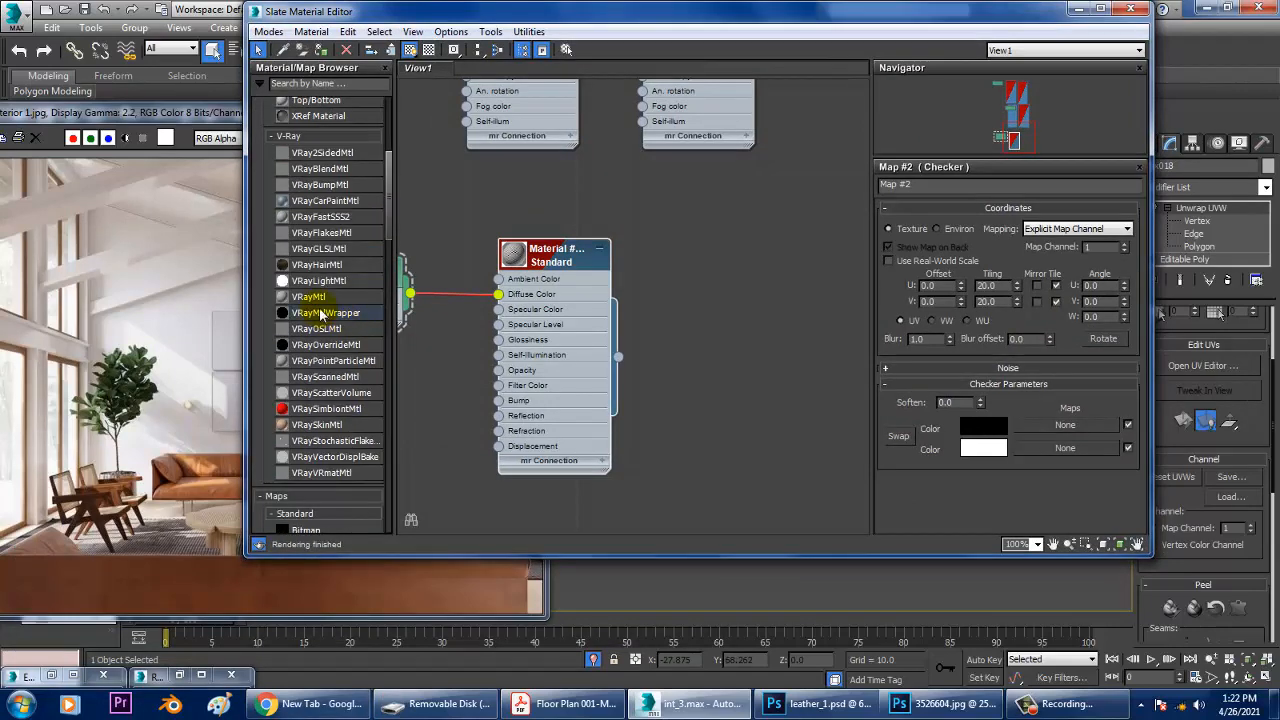
{"action": "left_click_drag", "start_coordinate": [310, 296], "coordinate": [705, 285]}
{"action": "double_click", "coordinate": [745, 290]}
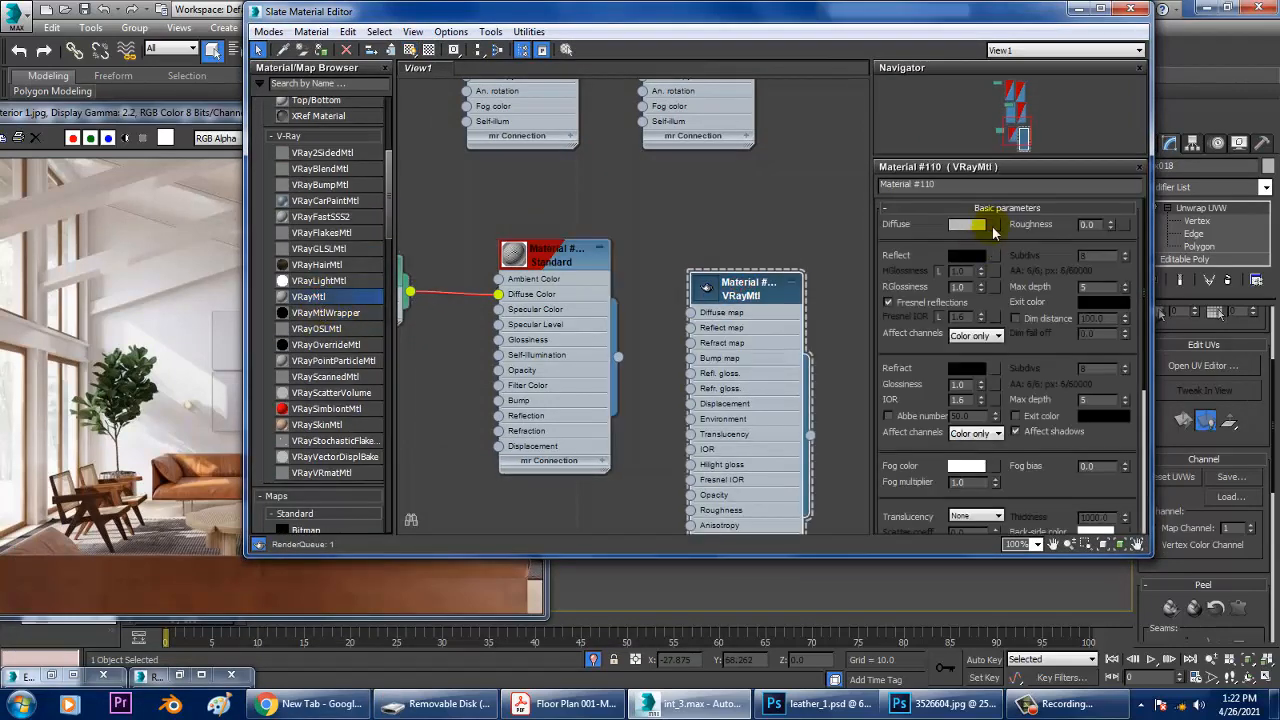
Load leather_1.psd from D:\April 2021\Interior new 1\Tex as the VRayMtl's diffuse bitmap, using collapsed layers.
{"action": "left_click", "coordinate": [994, 227]}
{"action": "double_click", "coordinate": [894, 149]}
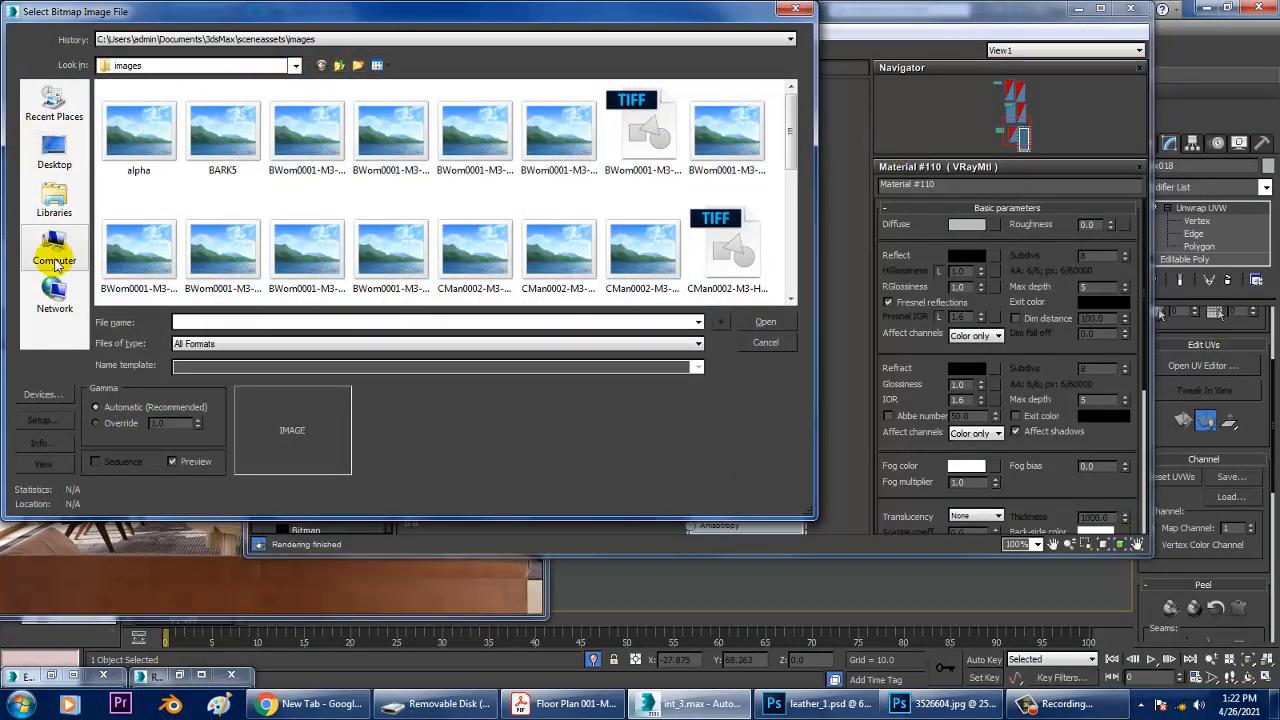
{"action": "left_click", "coordinate": [55, 262]}
{"action": "double_click", "coordinate": [365, 116]}
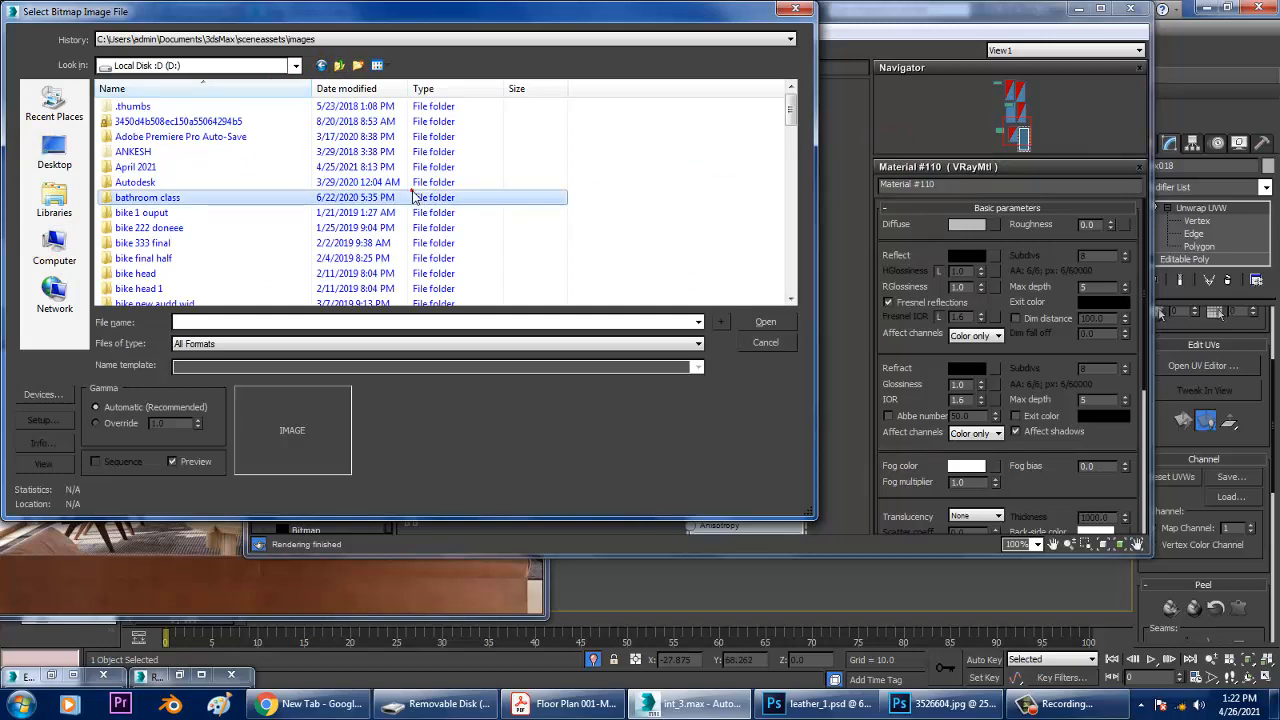
{"action": "key", "text": "a"}
{"action": "key", "text": "a"}
{"action": "left_click", "coordinate": [147, 138]}
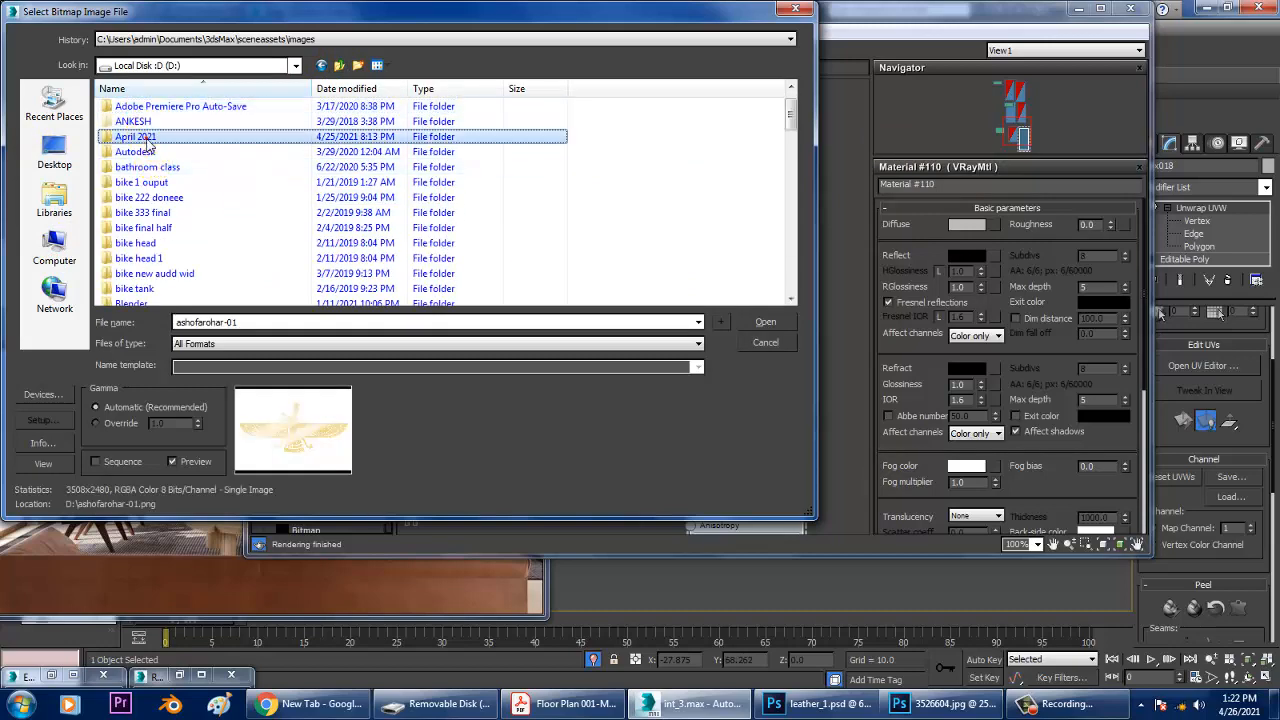
{"action": "double_click", "coordinate": [147, 140]}
{"action": "scroll", "coordinate": [380, 200], "scroll_direction": "down", "scroll_amount": 2}
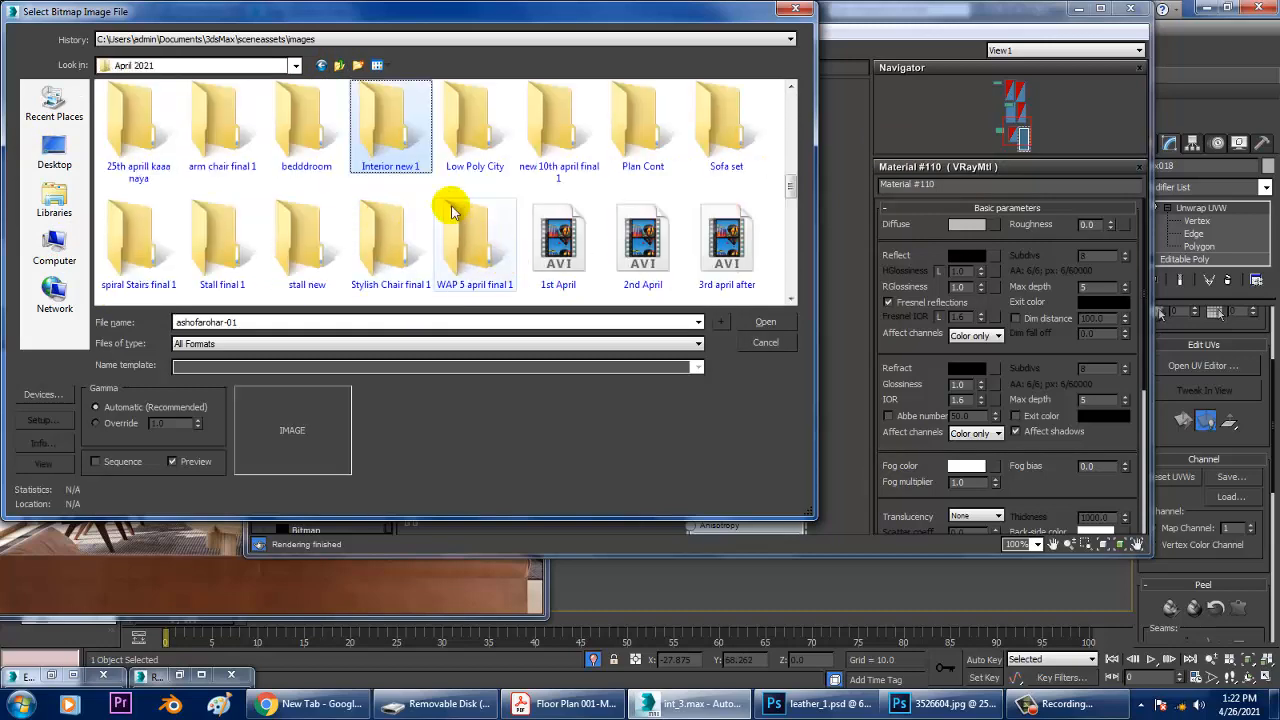
{"action": "double_click", "coordinate": [392, 125]}
{"action": "double_click", "coordinate": [140, 135]}
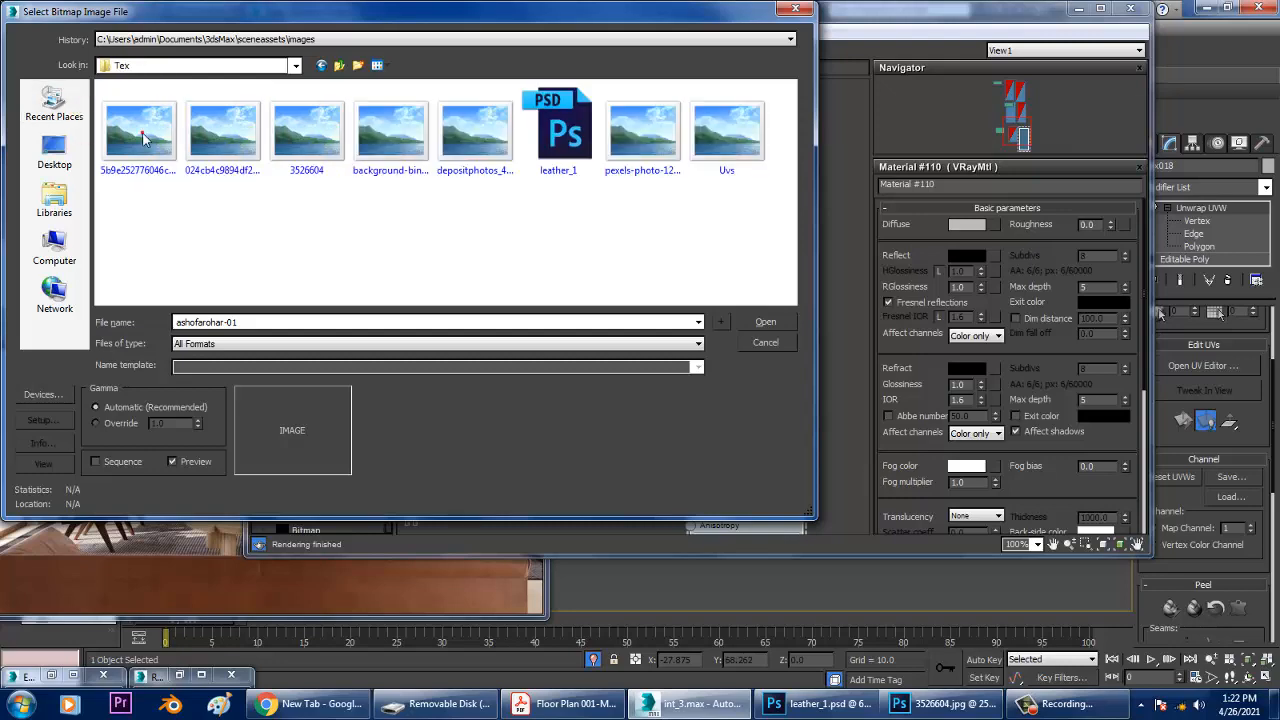
{"action": "double_click", "coordinate": [550, 128]}
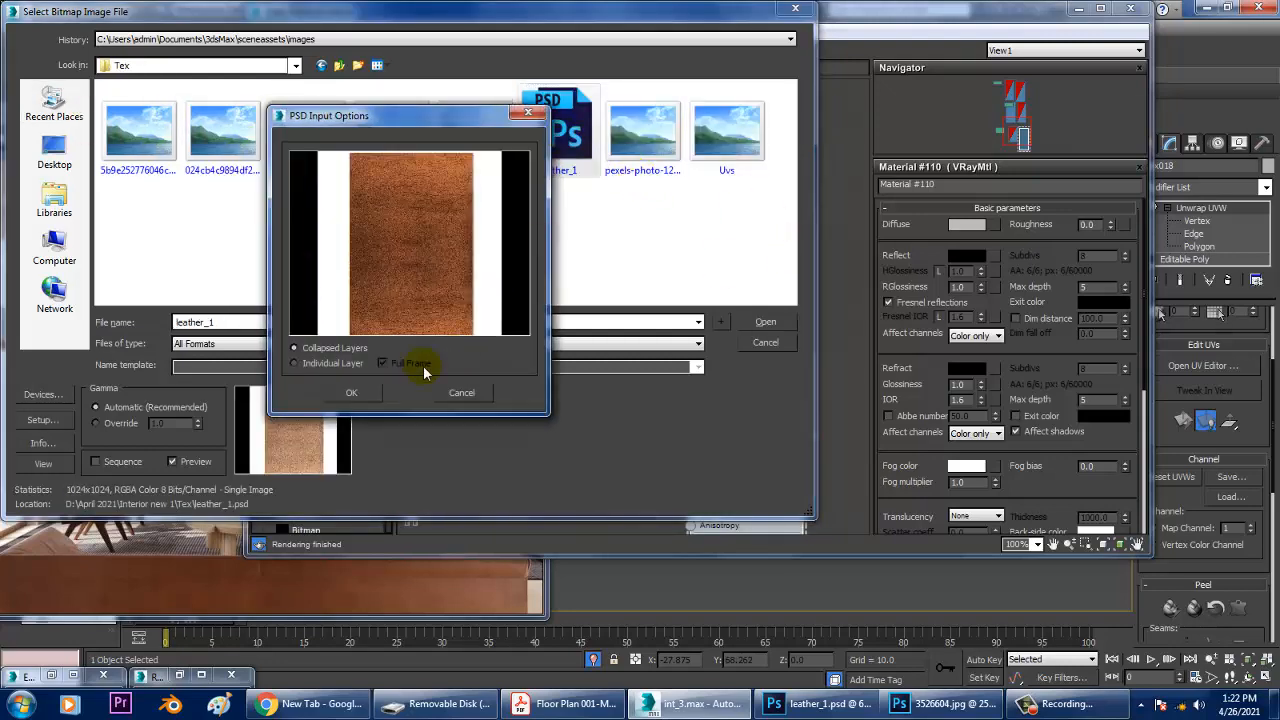
{"action": "left_click", "coordinate": [351, 392]}
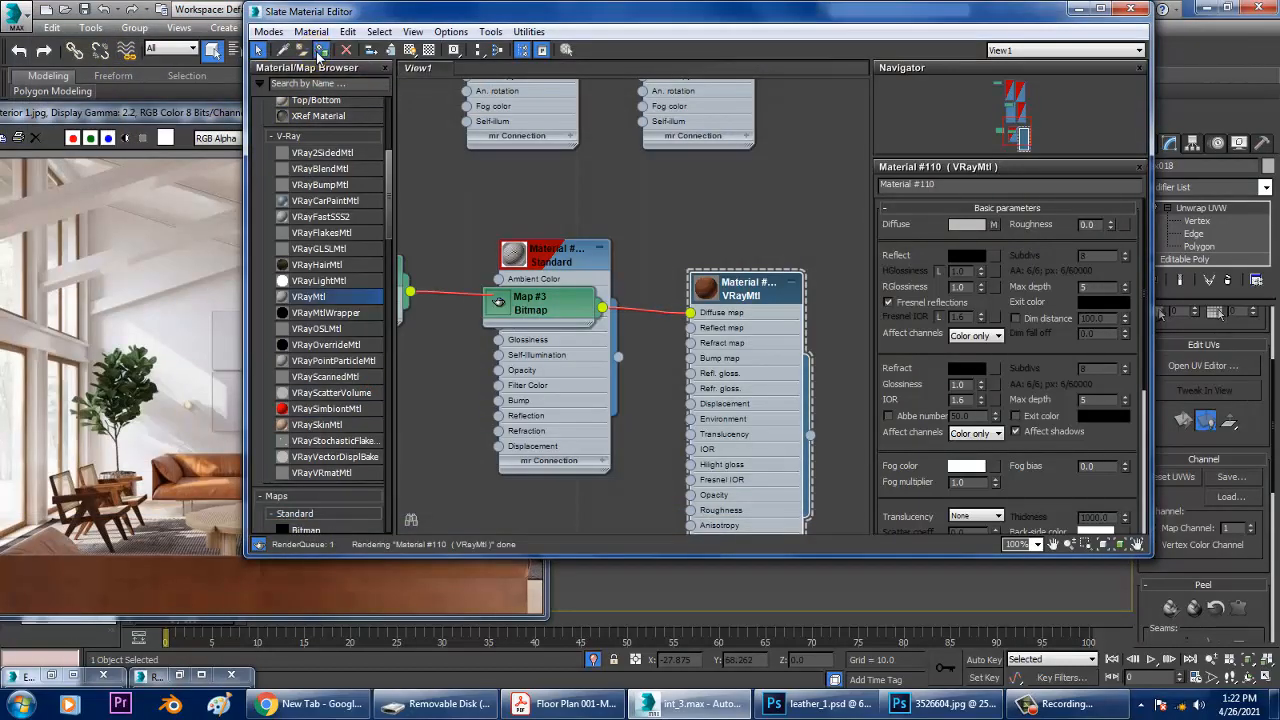
Assign the leather VRayMtl to the cushion, show its texture in the viewport, and uncover the model.
{"action": "left_click_drag", "start_coordinate": [851, 15], "coordinate": [275, 52]}
{"action": "left_click", "coordinate": [876, 404]}
{"action": "scroll", "coordinate": [890, 370], "scroll_direction": "up", "scroll_amount": 5}
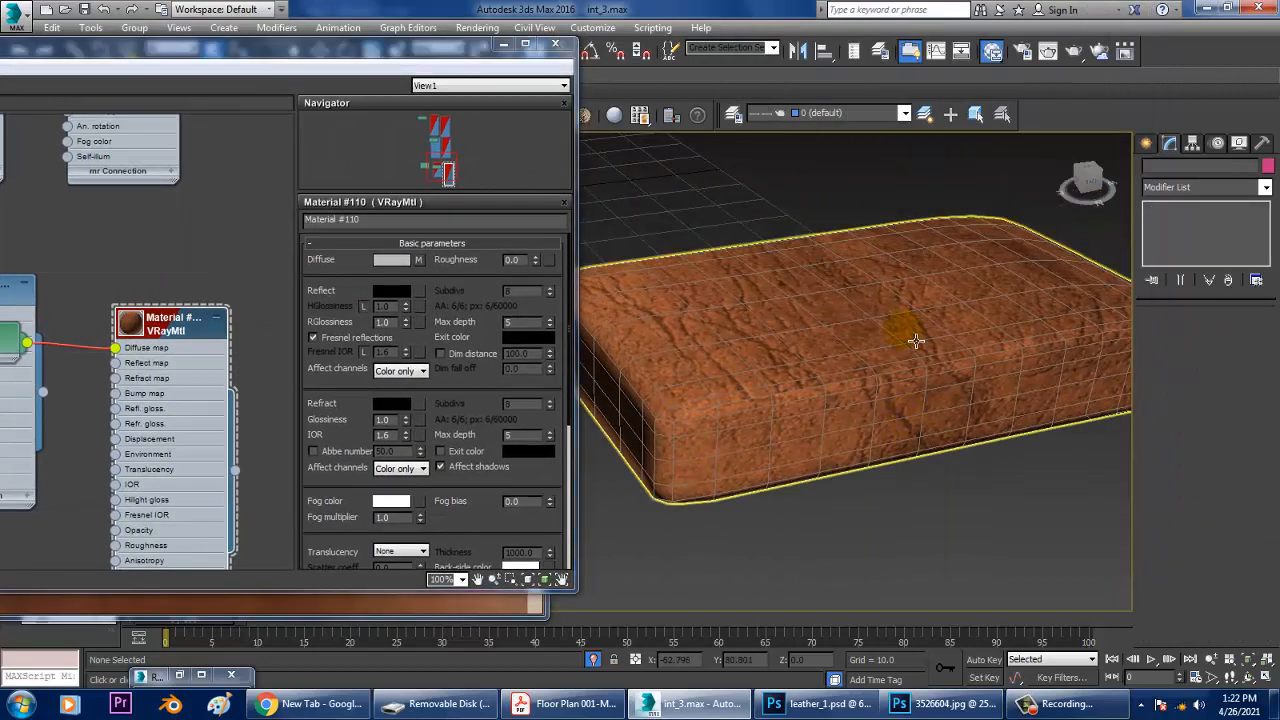
Inspect the leather texture across the cushion's top and side seams with edged faces turned off.
{"action": "left_click", "coordinate": [916, 341]}
{"action": "middle_click_drag", "start_coordinate": [916, 341], "coordinate": [1012, 362], "text": "alt"}
{"action": "middle_click_drag", "start_coordinate": [766, 369], "coordinate": [962, 400], "text": "alt"}
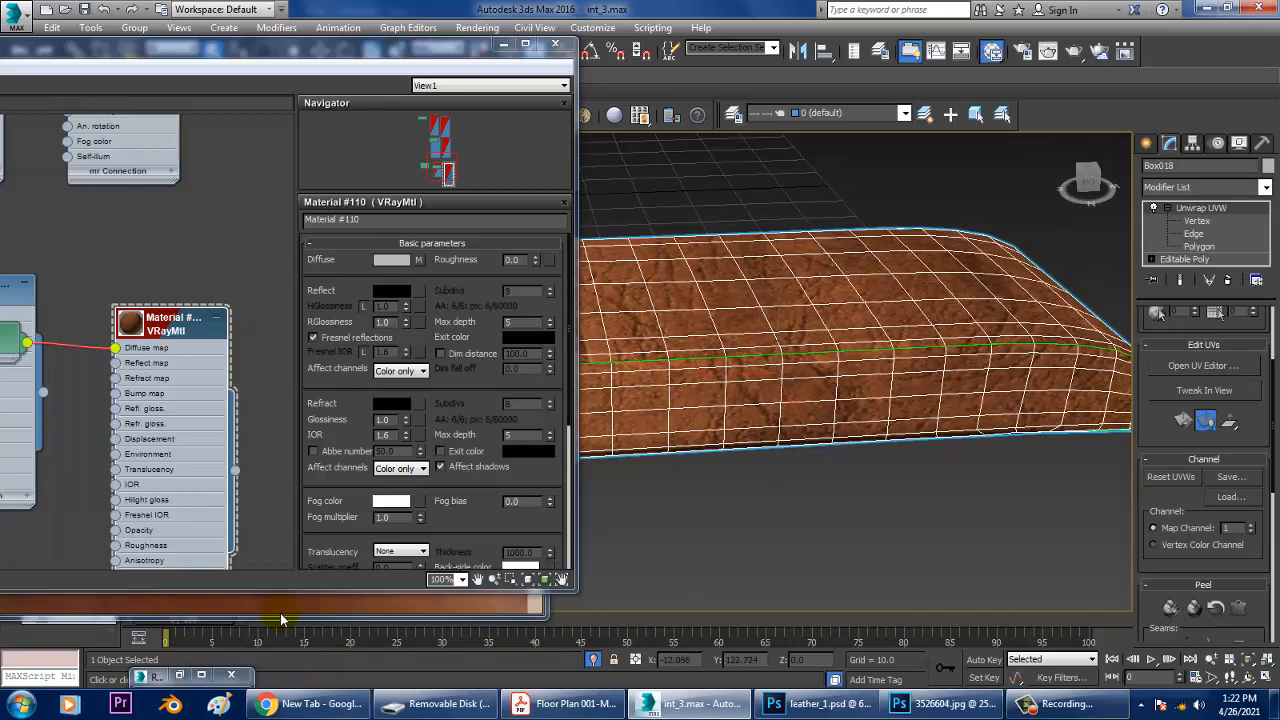
{"action": "left_click", "coordinate": [810, 500]}
{"action": "left_click", "coordinate": [946, 374]}
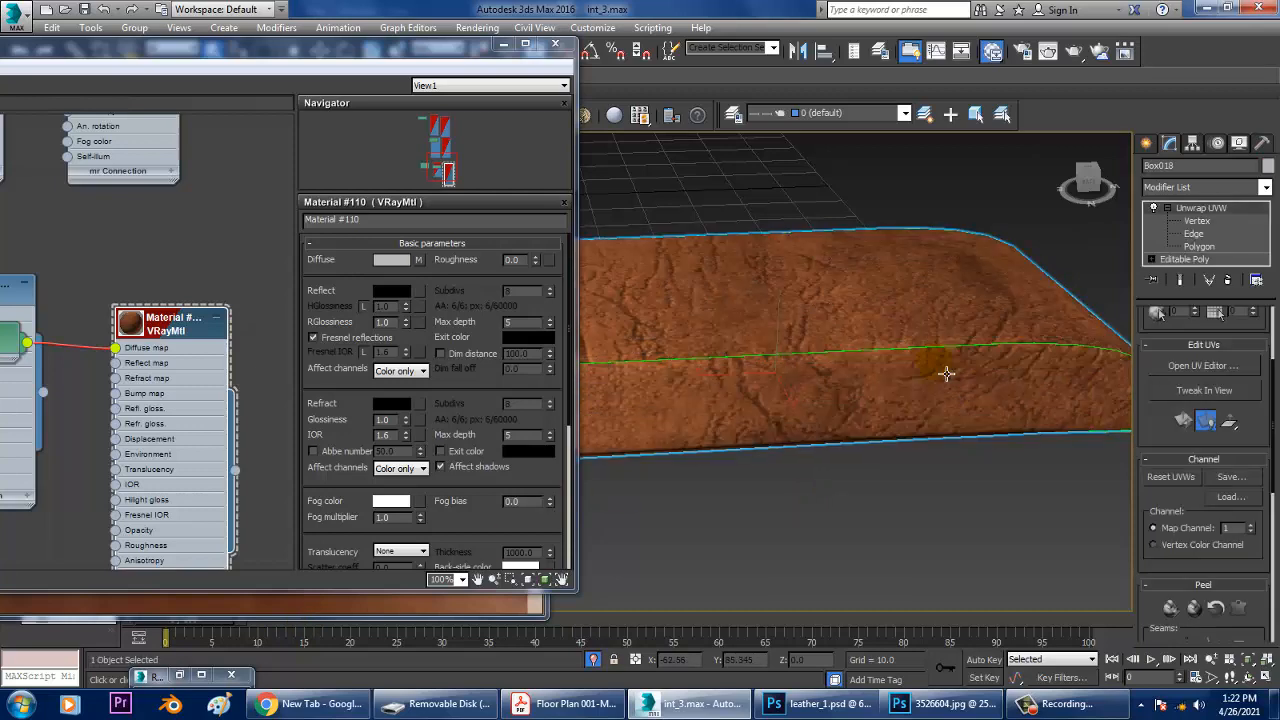
End the cushion's isolation and clear the selection to bring back the full room scene.
{"action": "right_click", "coordinate": [968, 193]}
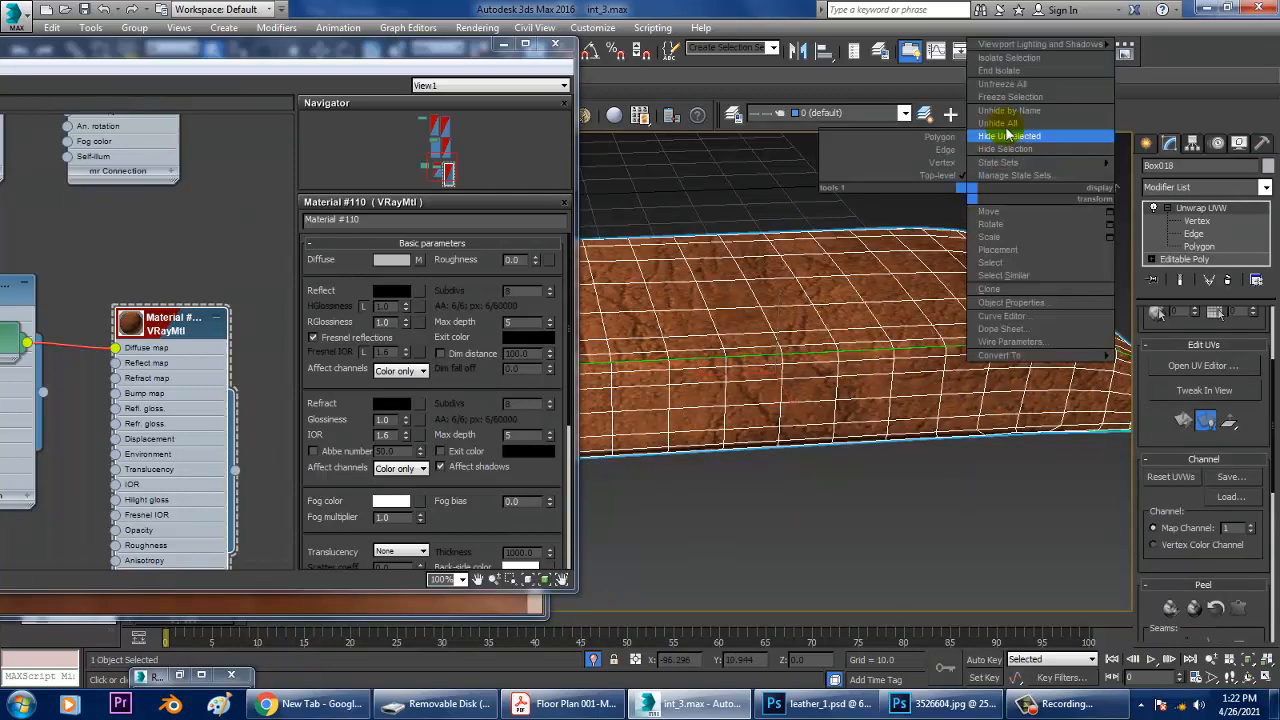
{"action": "left_click", "coordinate": [1000, 71]}
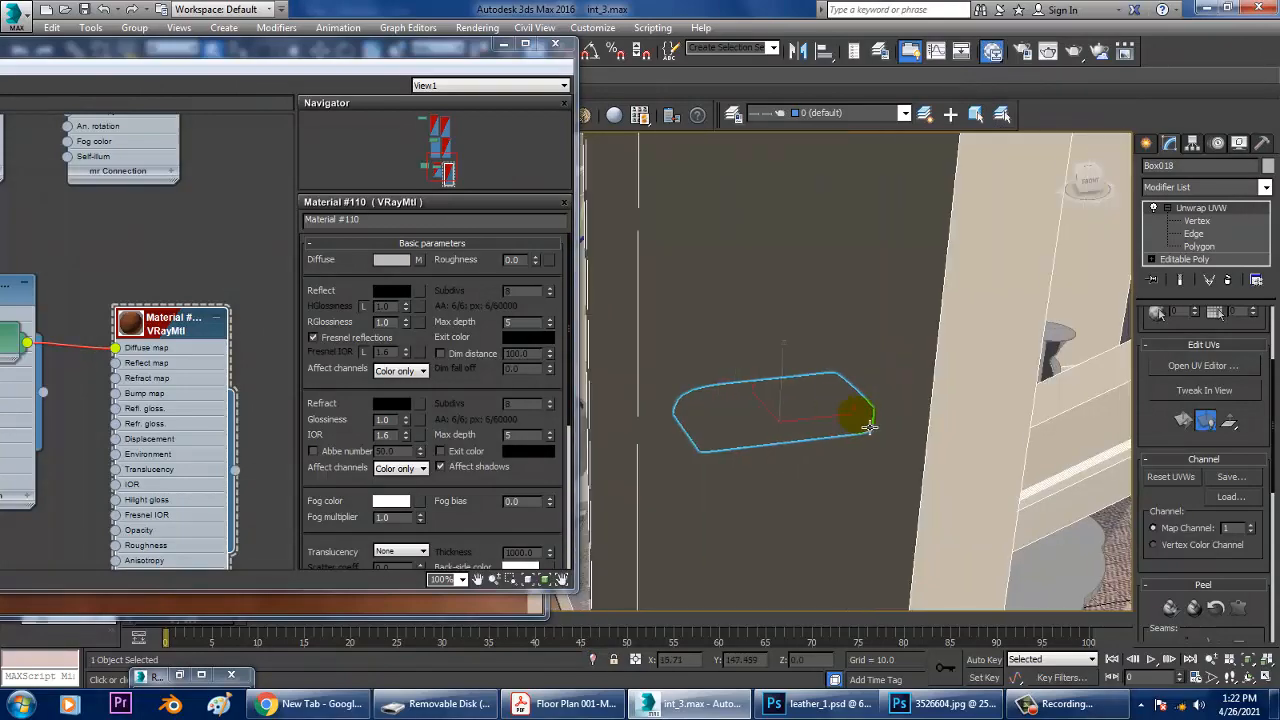
{"action": "left_click", "coordinate": [945, 180]}
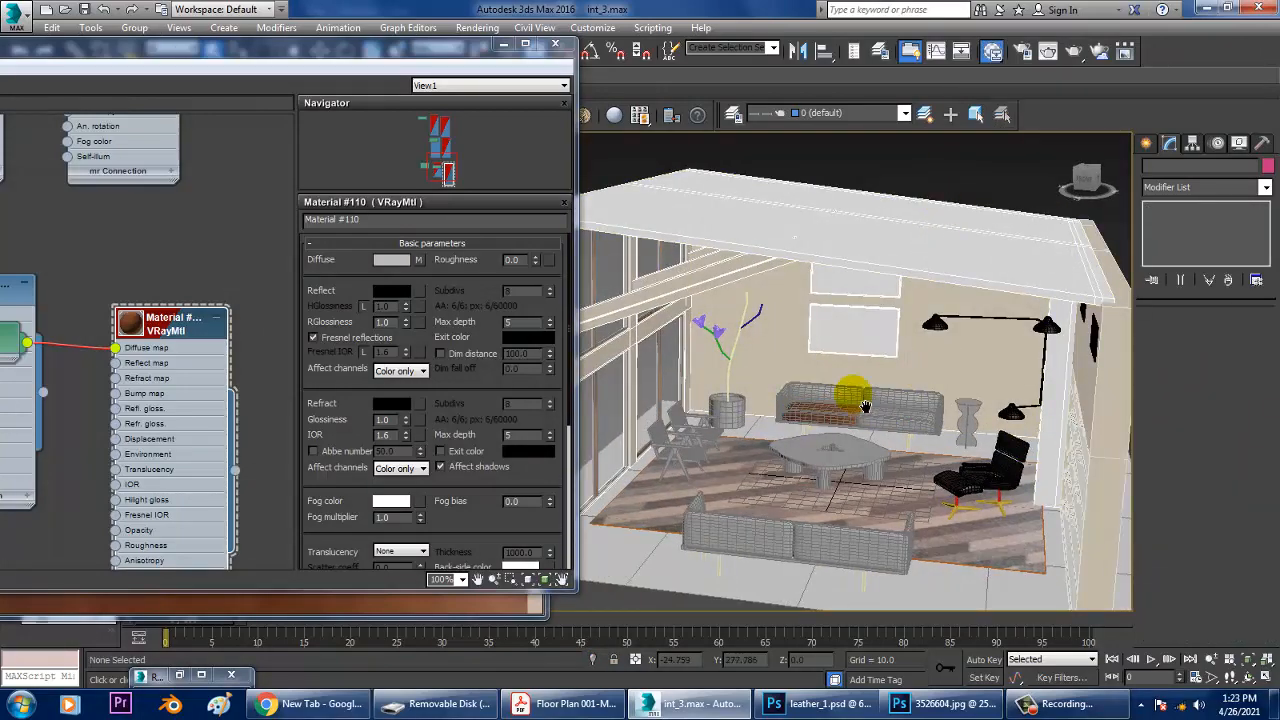
{"action": "scroll", "coordinate": [863, 404], "scroll_direction": "up", "scroll_amount": 3}
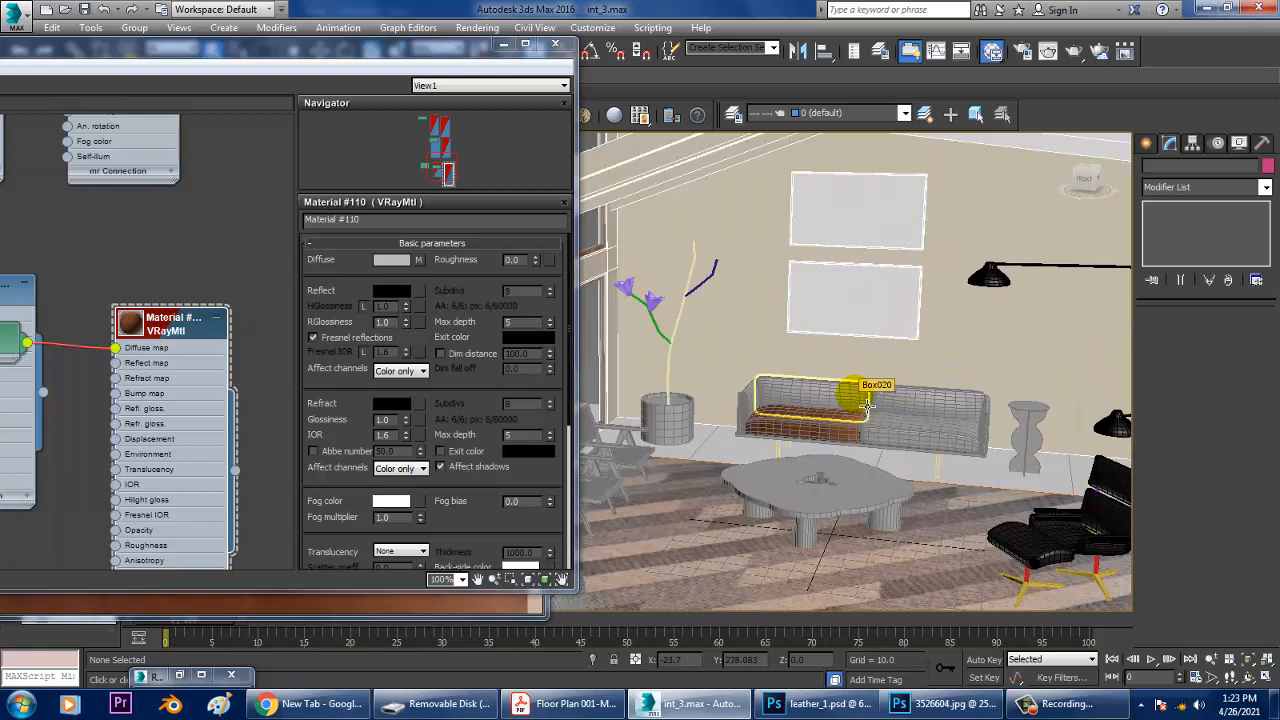
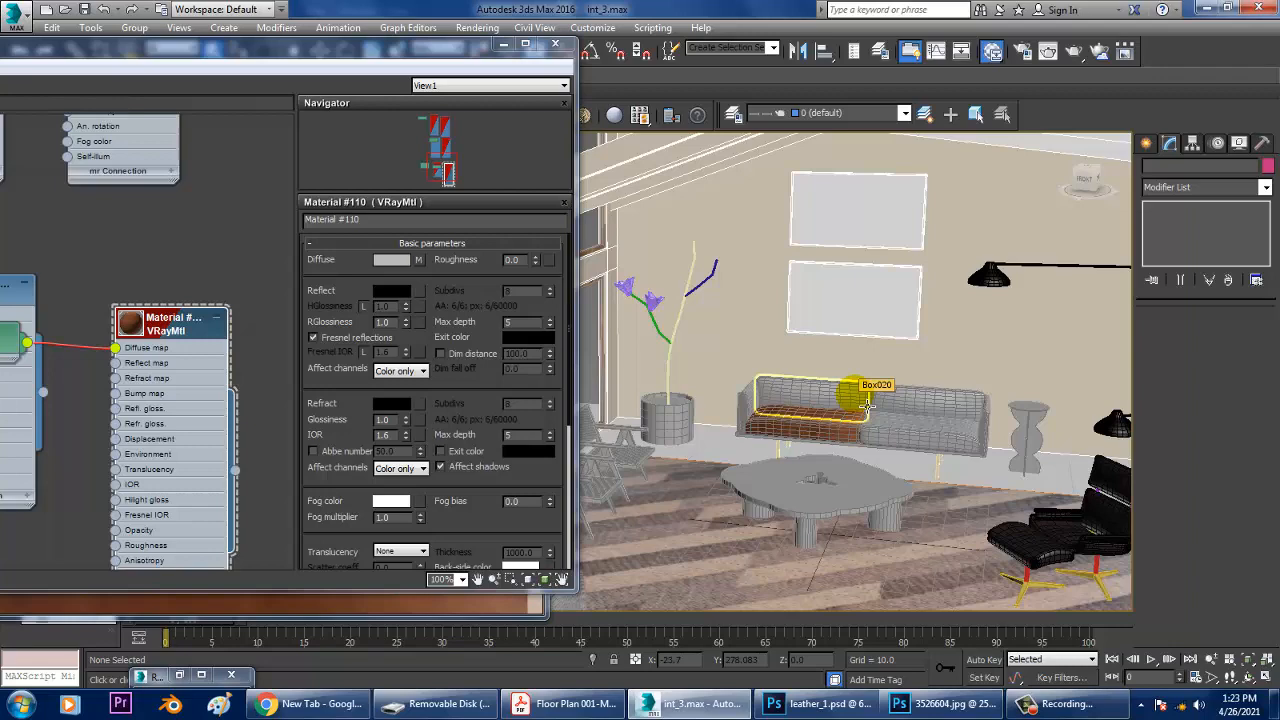
Delete the untextured seat cushion beside the leather cushion on the far sofa.
{"action": "middle_click_drag", "start_coordinate": [928, 439], "coordinate": [984, 437], "text": "alt"}
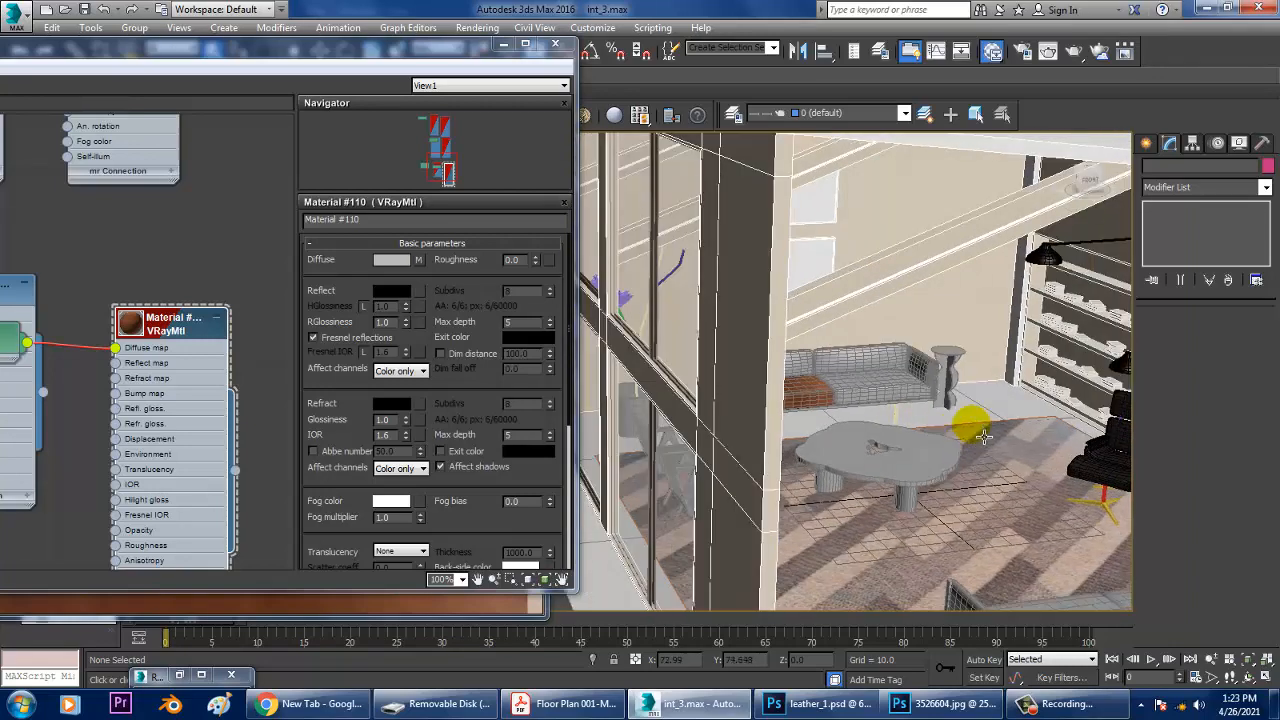
{"action": "scroll", "coordinate": [984, 437], "scroll_direction": "up", "scroll_amount": 3}
{"action": "scroll", "coordinate": [880, 394], "scroll_direction": "up", "scroll_amount": 4}
{"action": "left_click", "coordinate": [908, 368]}
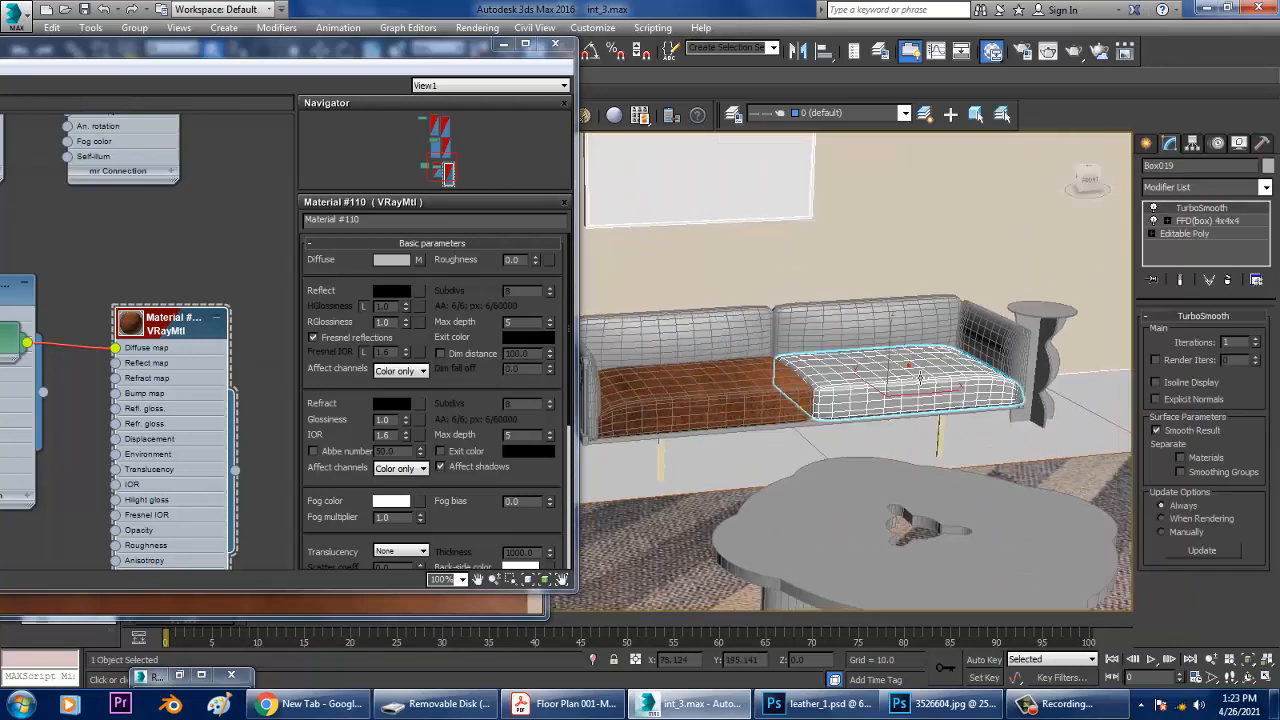
Mirror the leather seat cushion along the X axis as a copy.
{"action": "left_click", "coordinate": [686, 436]}
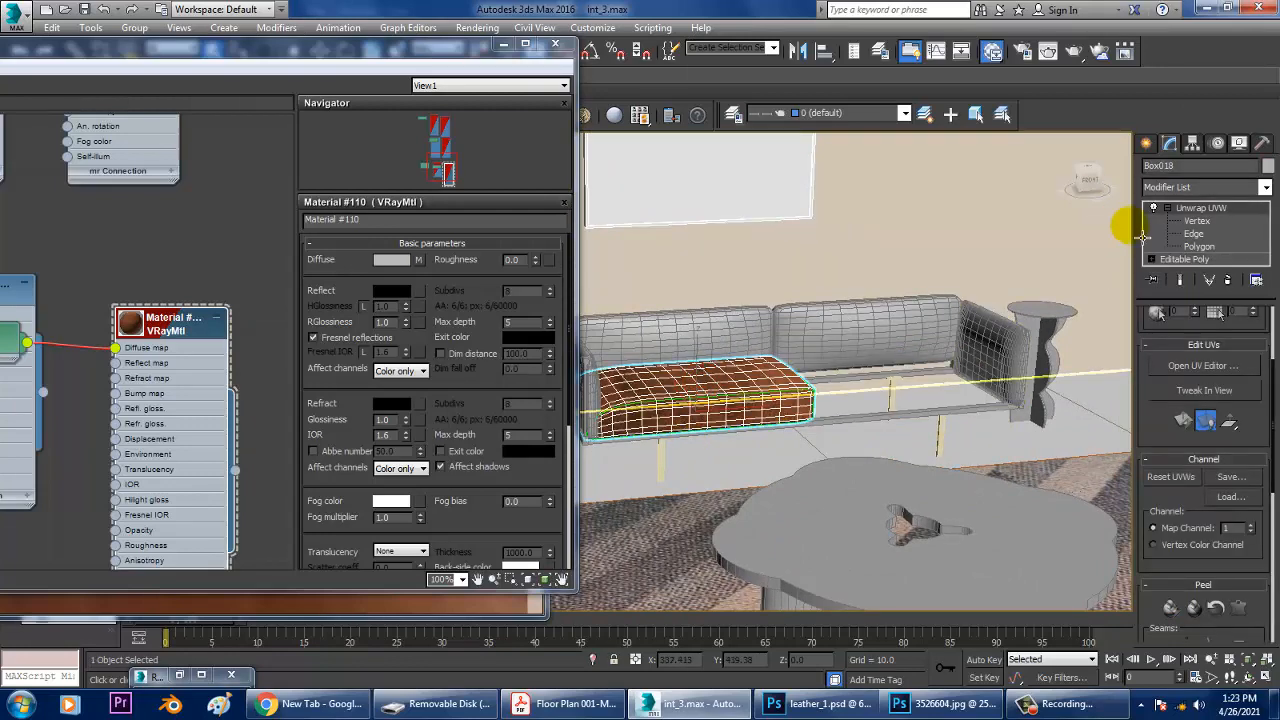
{"action": "left_click", "coordinate": [797, 51]}
{"action": "left_click", "coordinate": [606, 385]}
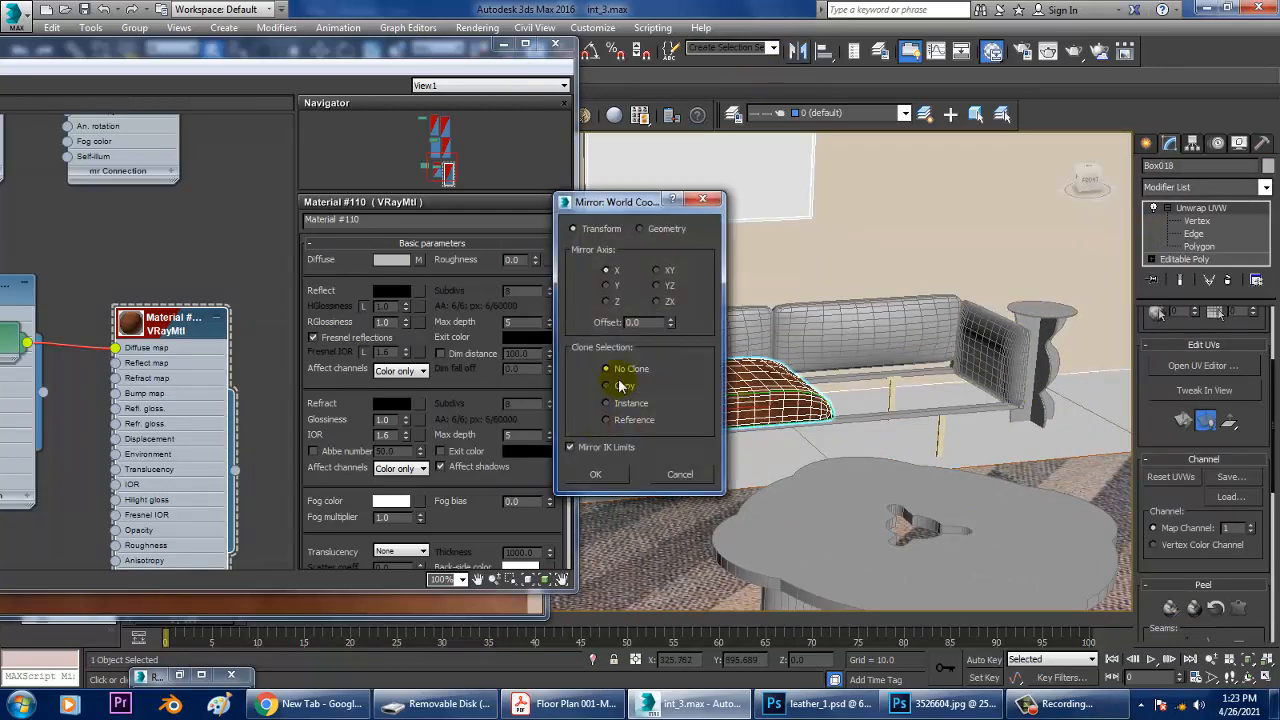
{"action": "left_click", "coordinate": [595, 474]}
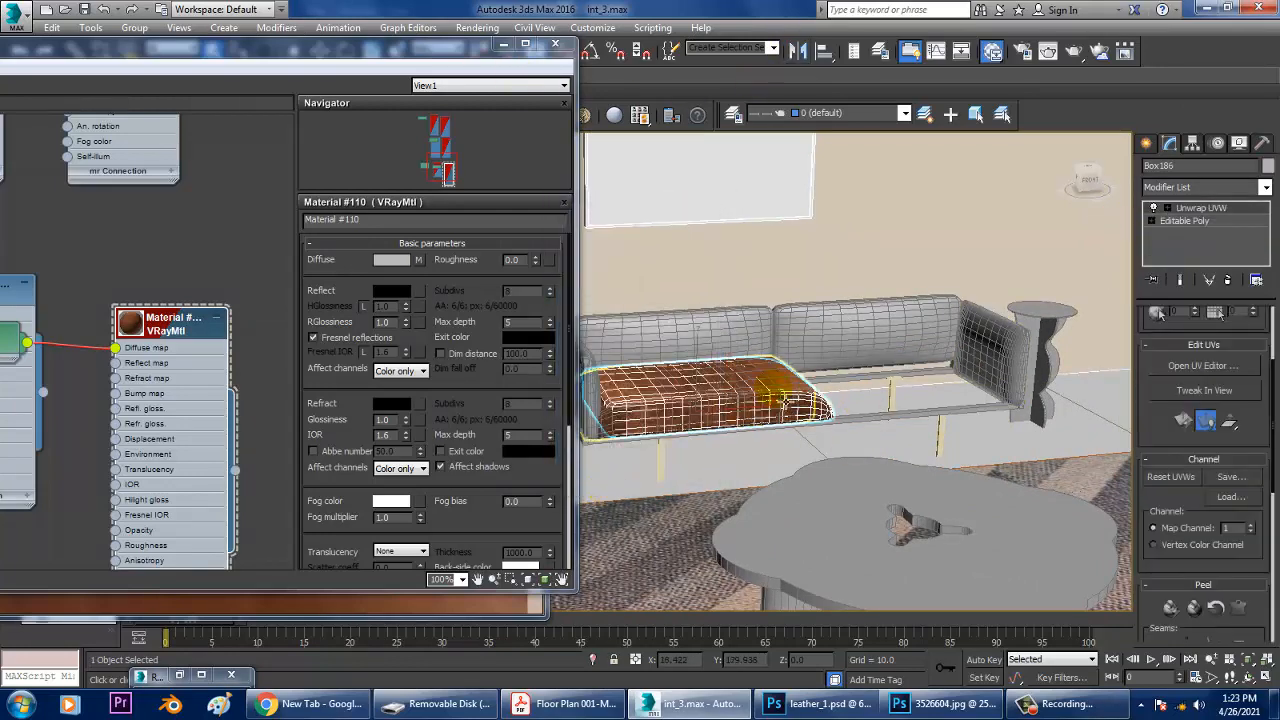
Move the mirrored cushion into the sofa's empty seat and check the joint with edged faces turned off.
{"action": "left_click_drag", "start_coordinate": [768, 419], "coordinate": [951, 401]}
{"action": "scroll", "coordinate": [951, 401], "scroll_direction": "up", "scroll_amount": 3}
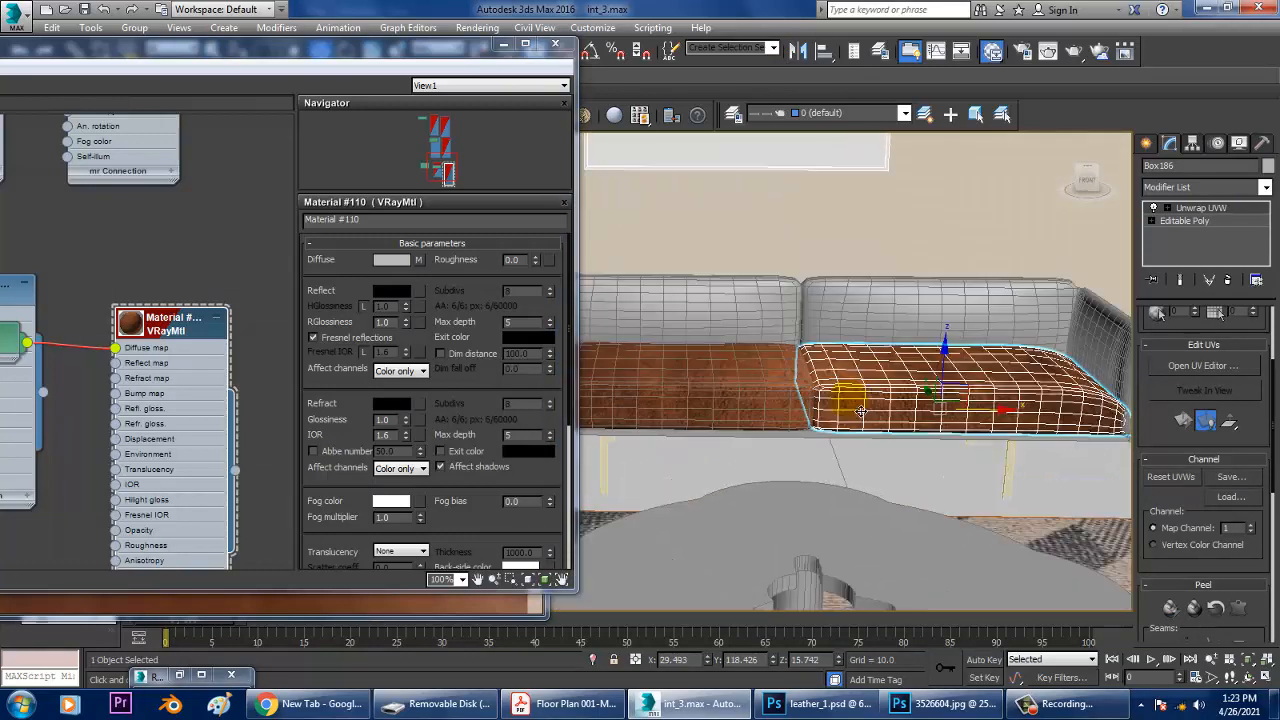
{"action": "middle_click_drag", "start_coordinate": [951, 401], "coordinate": [860, 425]}
{"action": "key", "text": "F4"}
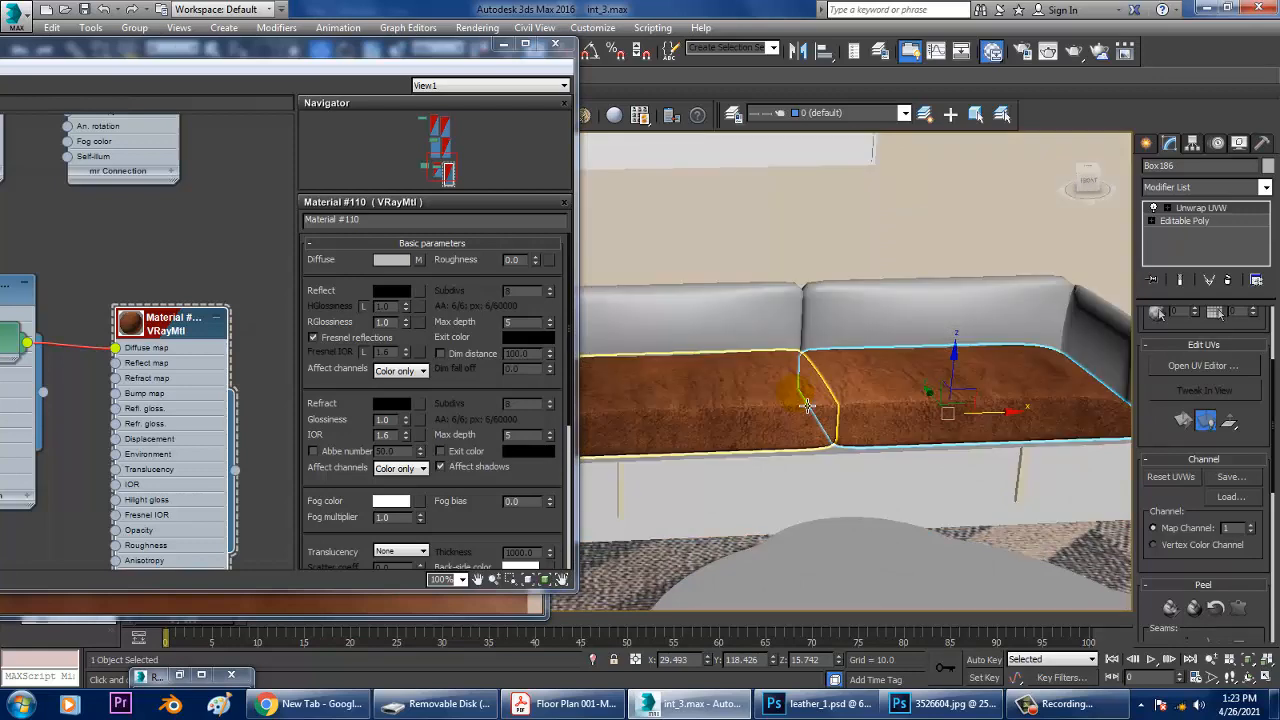
Turn edged faces back on and apply a TurboSmooth modifier to both leather seat cushions together.
{"action": "key", "text": "F4"}
{"action": "left_click", "coordinate": [806, 405], "text": "ctrl"}
{"action": "scroll", "coordinate": [806, 405], "scroll_direction": "down", "scroll_amount": 4}
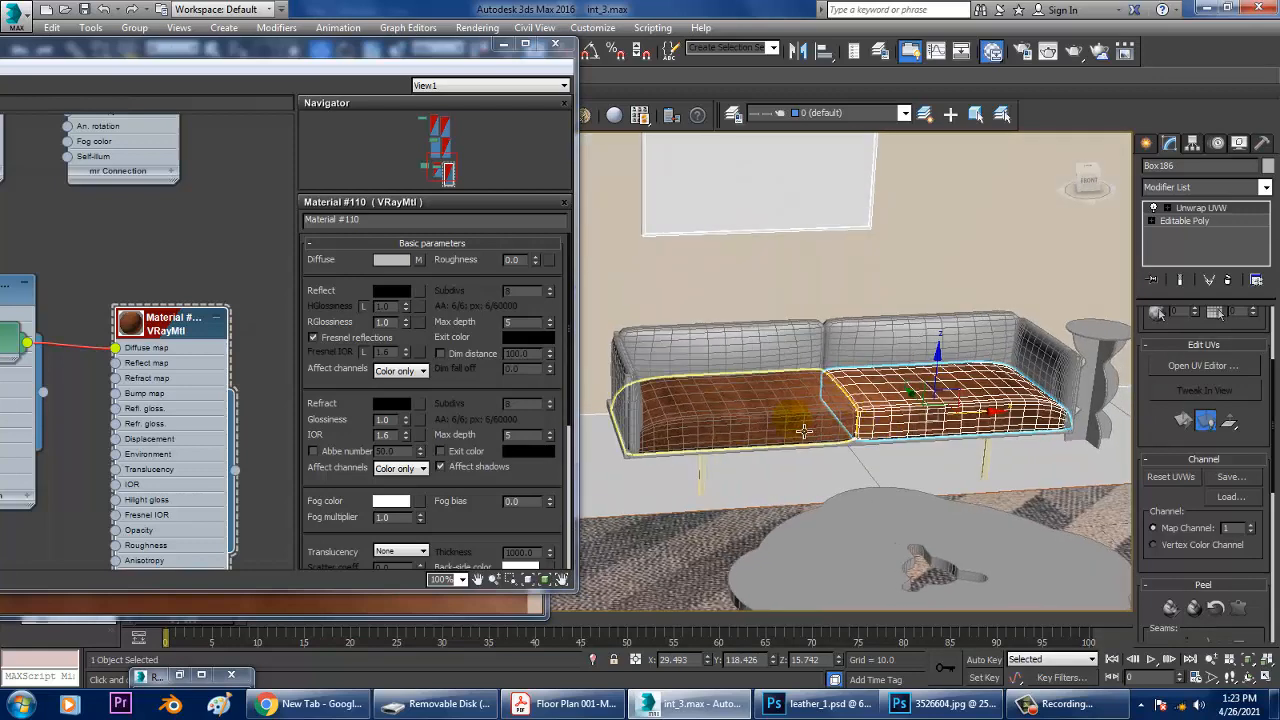
{"action": "left_click", "coordinate": [1191, 186]}
{"action": "key", "text": "t"}
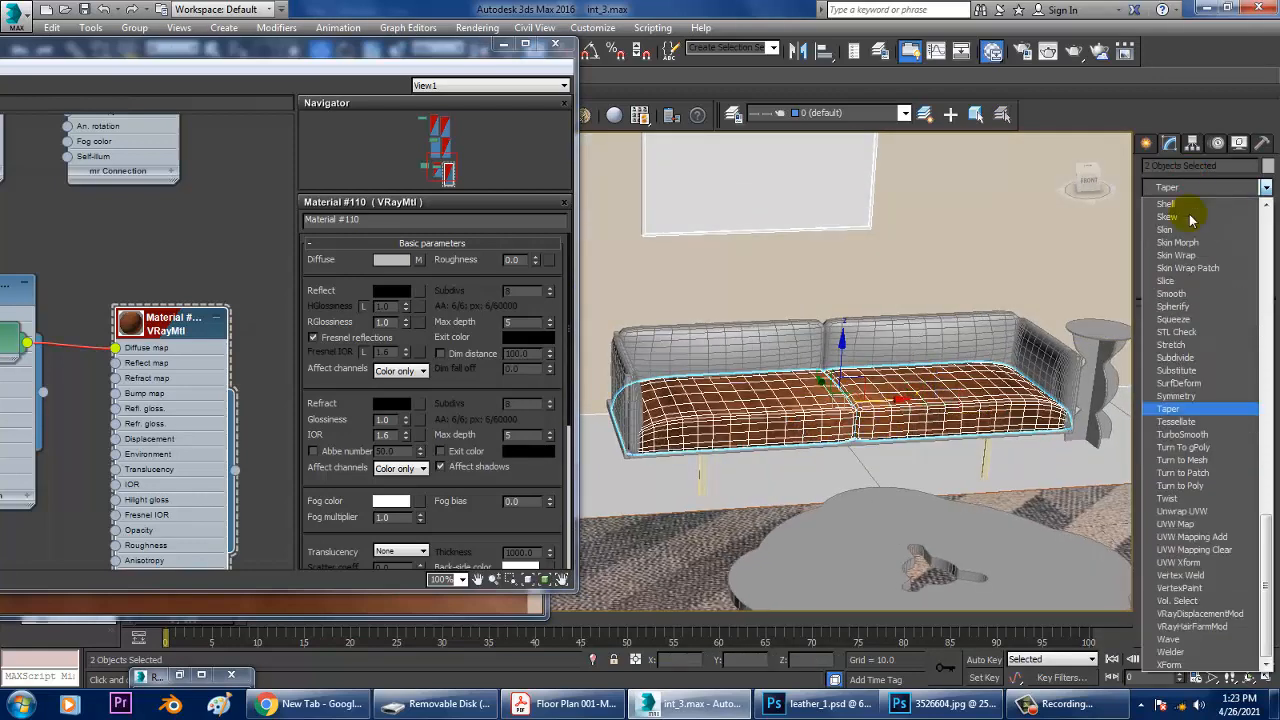
{"action": "left_click", "coordinate": [1195, 436]}
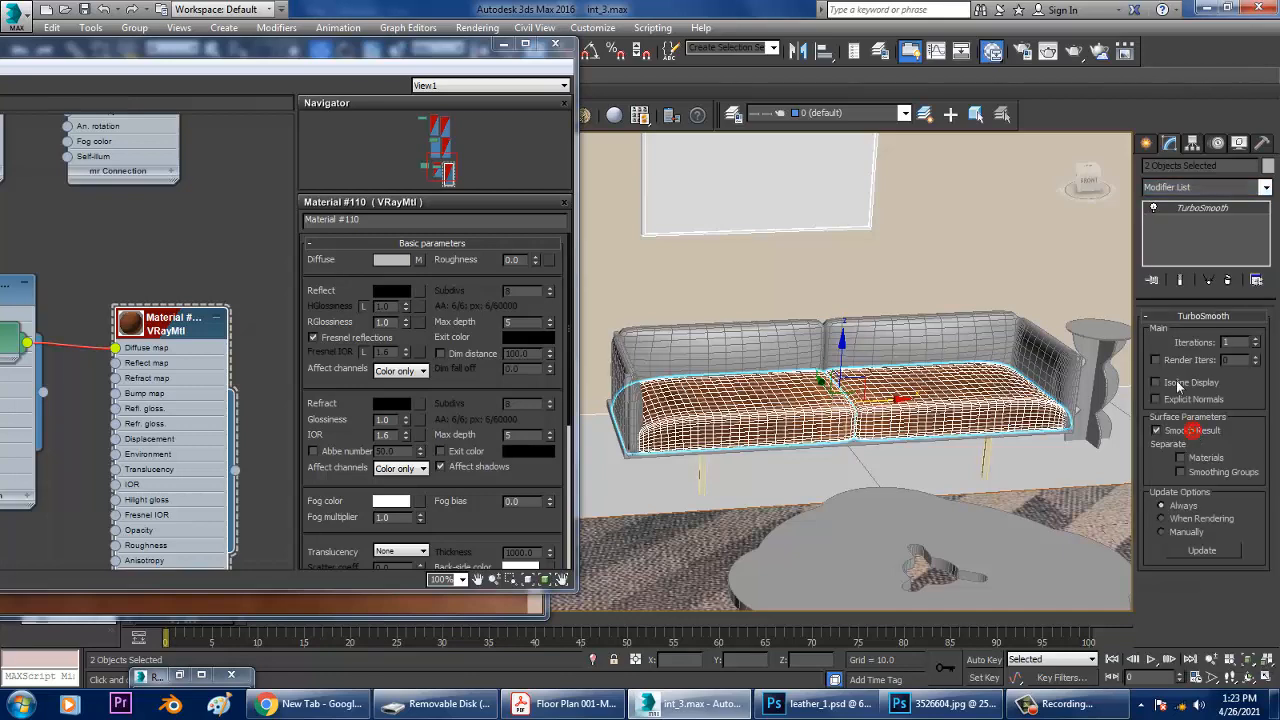
Select the sofa's two back cushions and add a new VRayMtl below the existing nodes in the Slate Material Editor.
{"action": "left_click", "coordinate": [845, 405]}
{"action": "scroll", "coordinate": [851, 405], "scroll_direction": "up", "scroll_amount": 3}
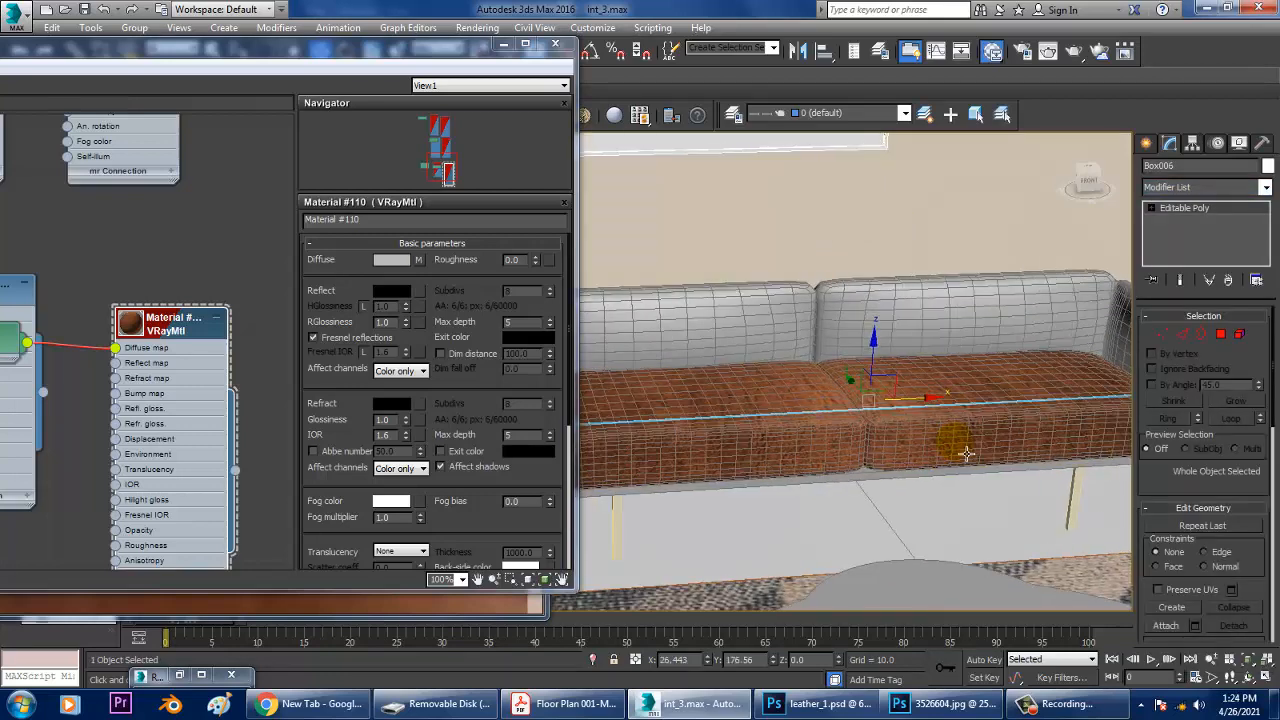
{"action": "left_click", "coordinate": [930, 315]}
{"action": "left_click", "coordinate": [677, 331], "text": "ctrl"}
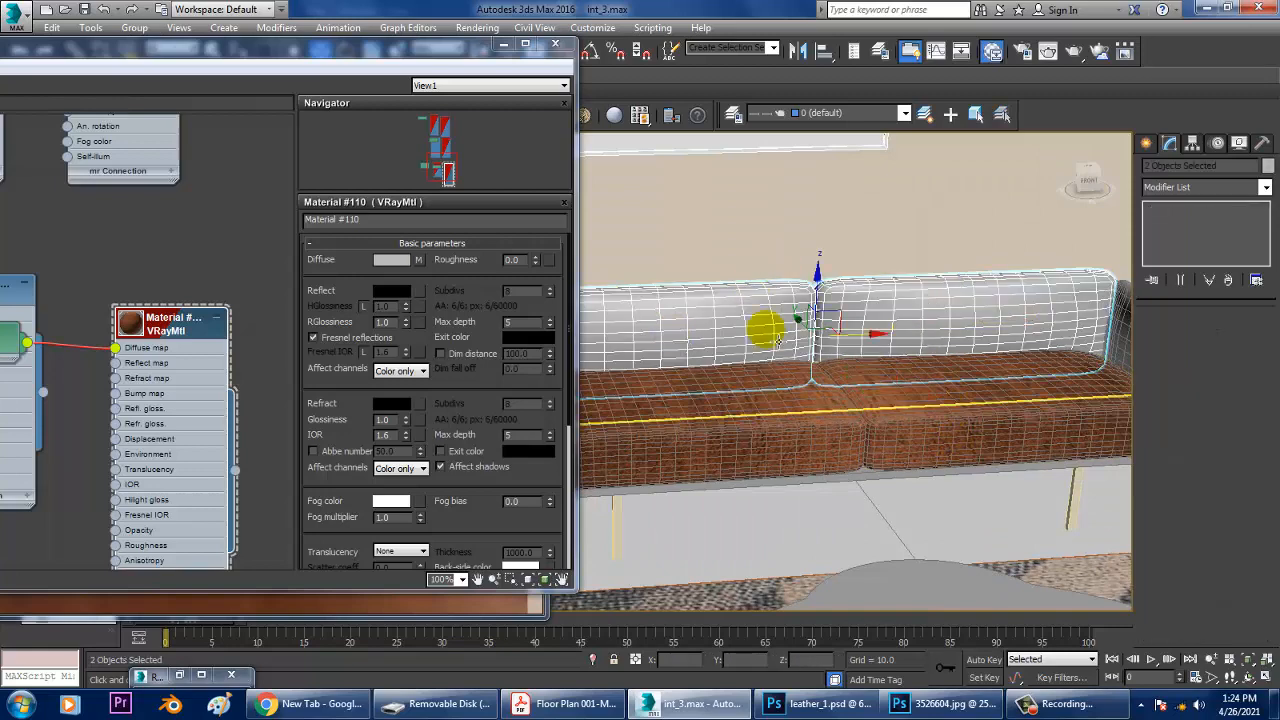
{"action": "left_click_drag", "start_coordinate": [458, 48], "coordinate": [665, 25]}
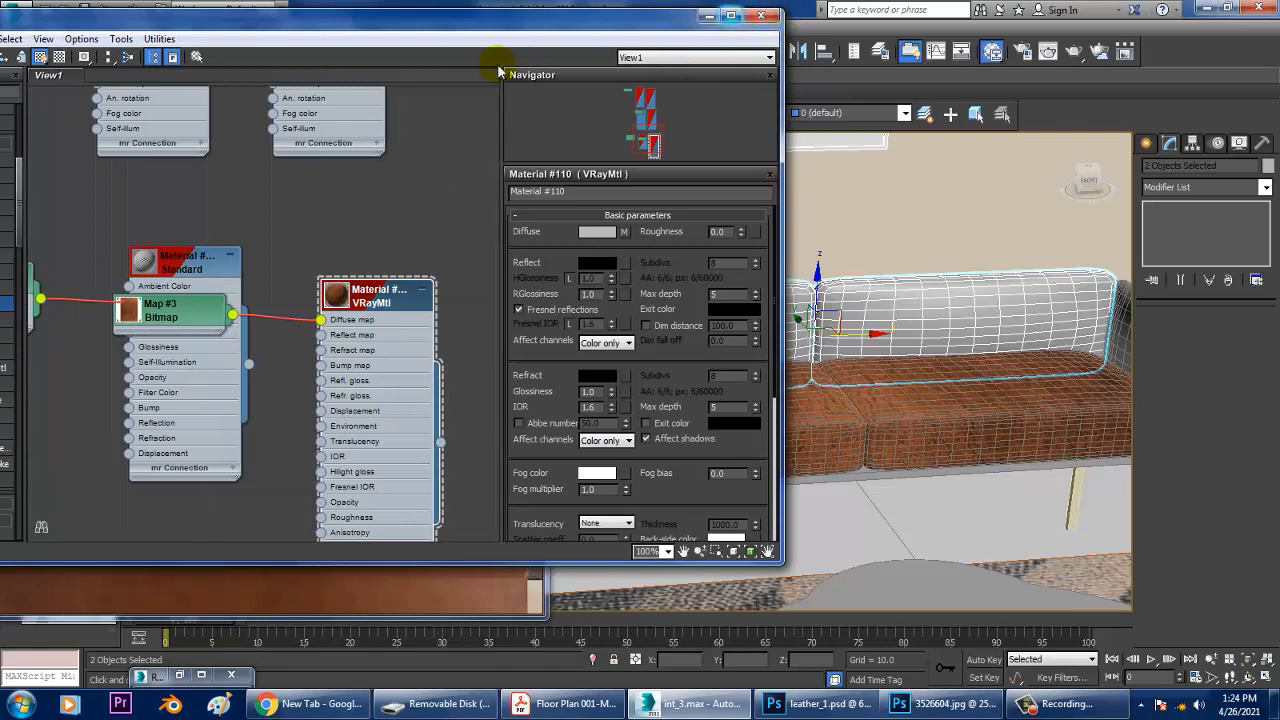
{"action": "middle_click_drag", "start_coordinate": [340, 398], "coordinate": [315, 207]}
{"action": "left_click_drag", "start_coordinate": [375, 22], "coordinate": [618, 25]}
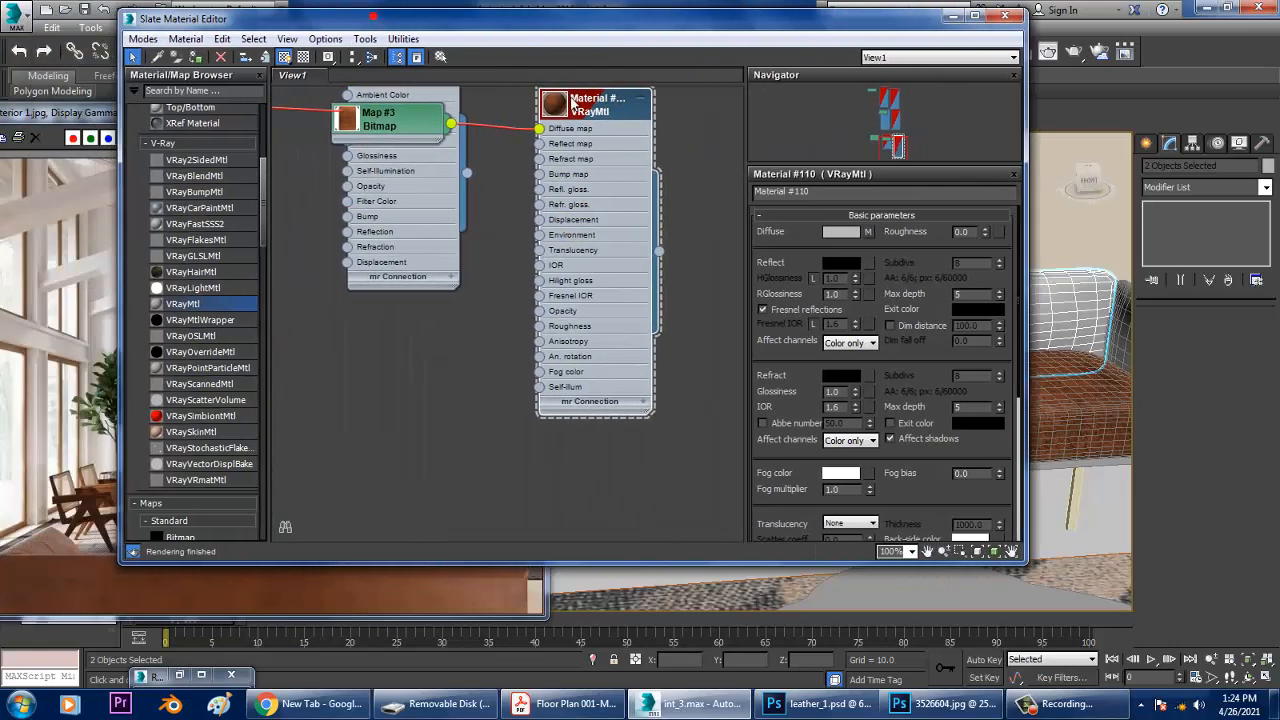
{"action": "left_click_drag", "start_coordinate": [403, 398], "coordinate": [403, 388]}
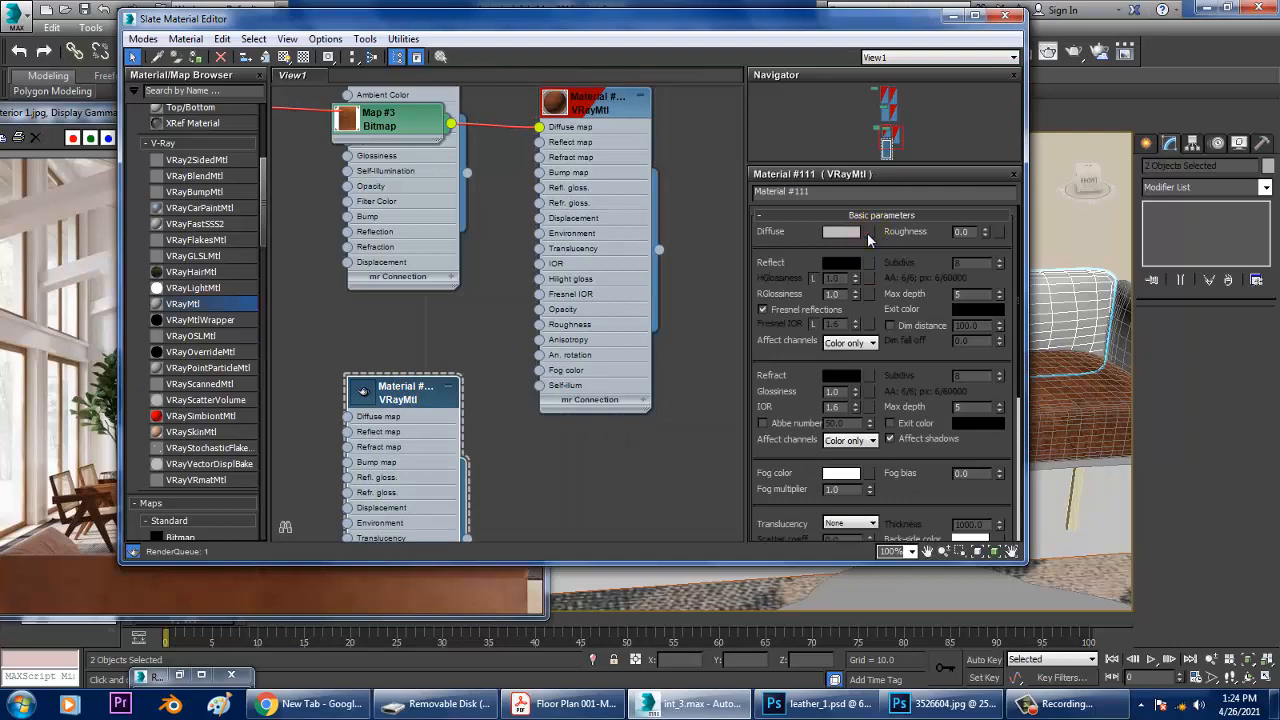
Load 3526604.jpg from D:\April 2021\Interior new 1\Tex as the new VRayMtl's diffuse bitmap.
{"action": "left_click", "coordinate": [856, 232]}
{"action": "double_click", "coordinate": [888, 146]}
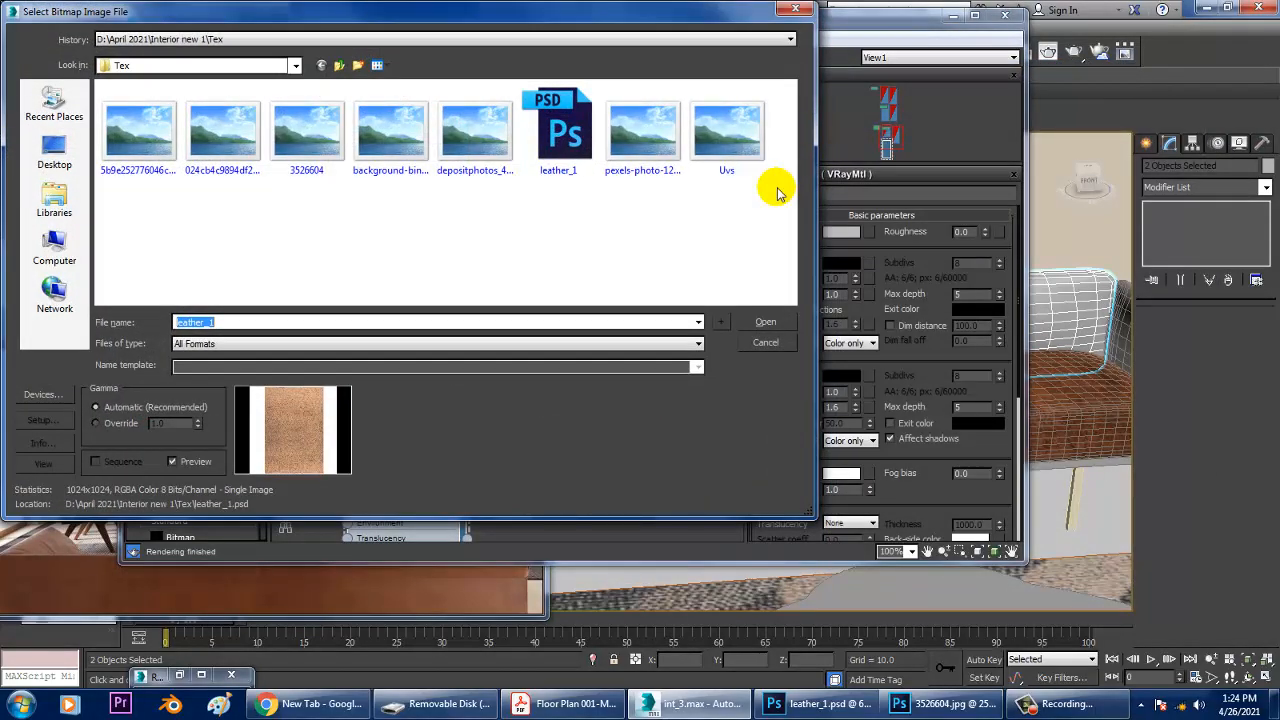
{"action": "left_click", "coordinate": [224, 130]}
{"action": "left_click", "coordinate": [296, 152]}
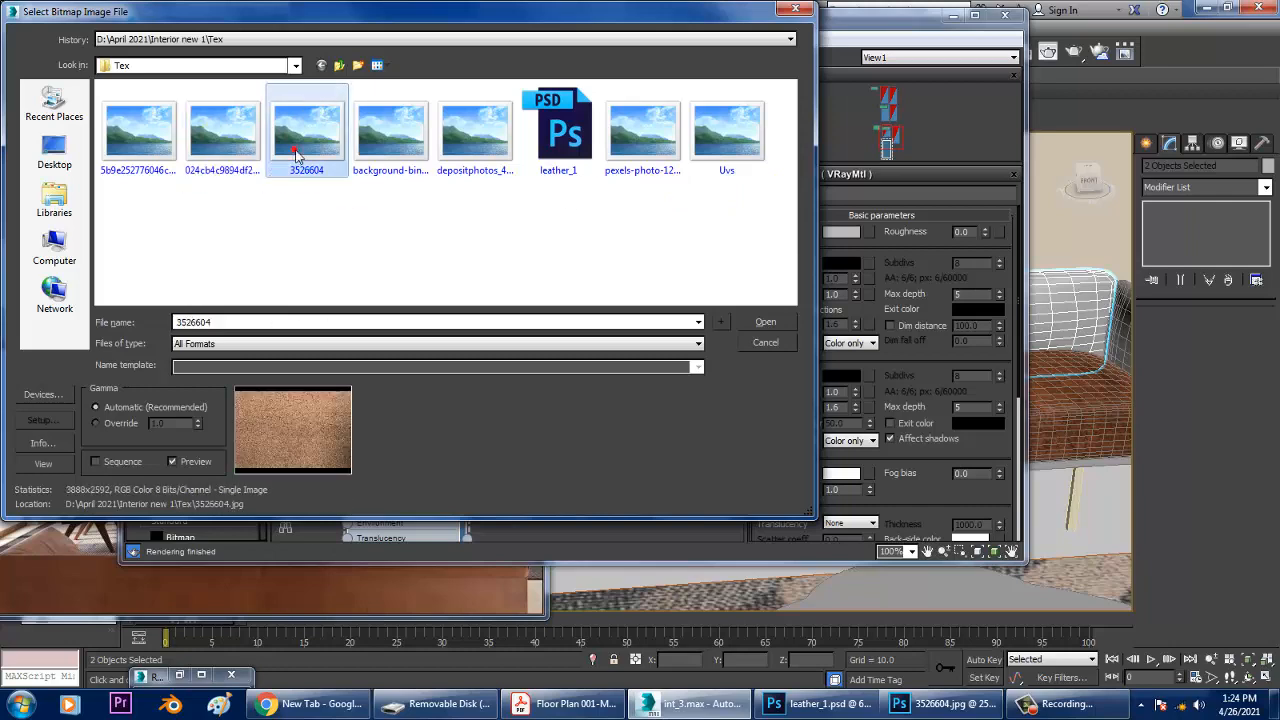
{"action": "double_click", "coordinate": [296, 152]}
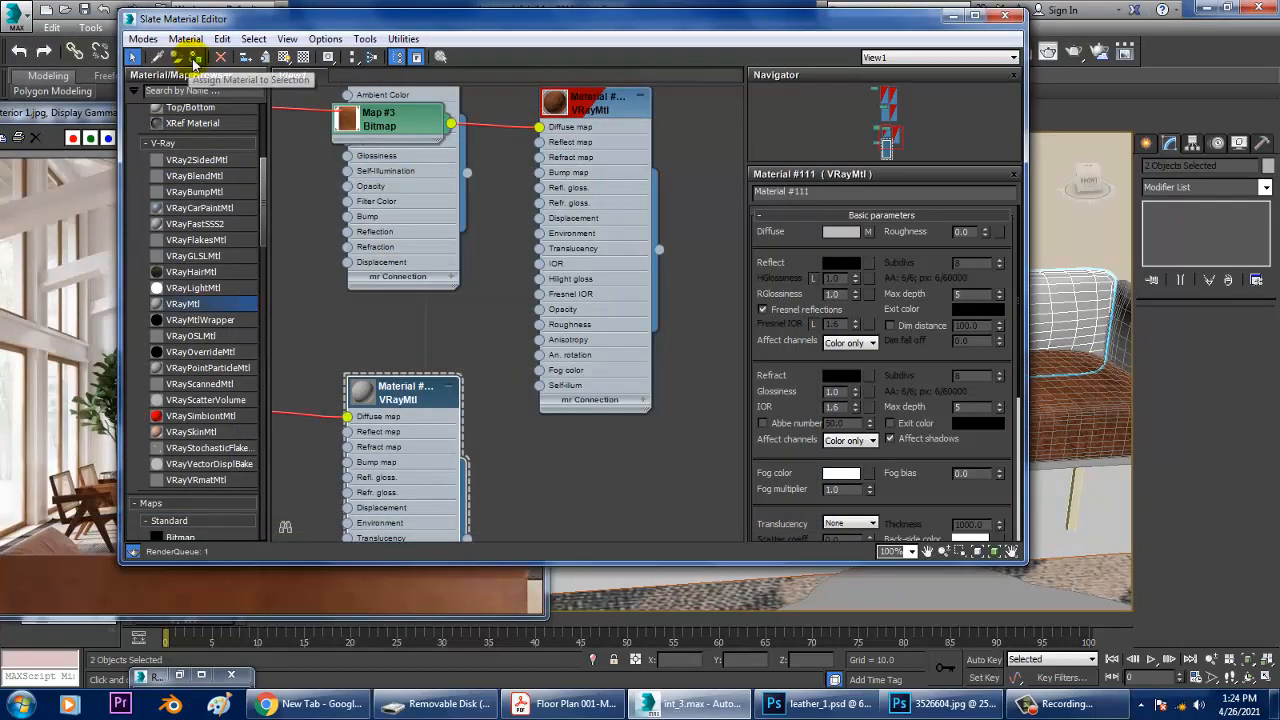
Assign the new VRayMtl to both back cushions with its texture shown, and review the sofa without edged faces.
{"action": "left_click", "coordinate": [285, 61]}
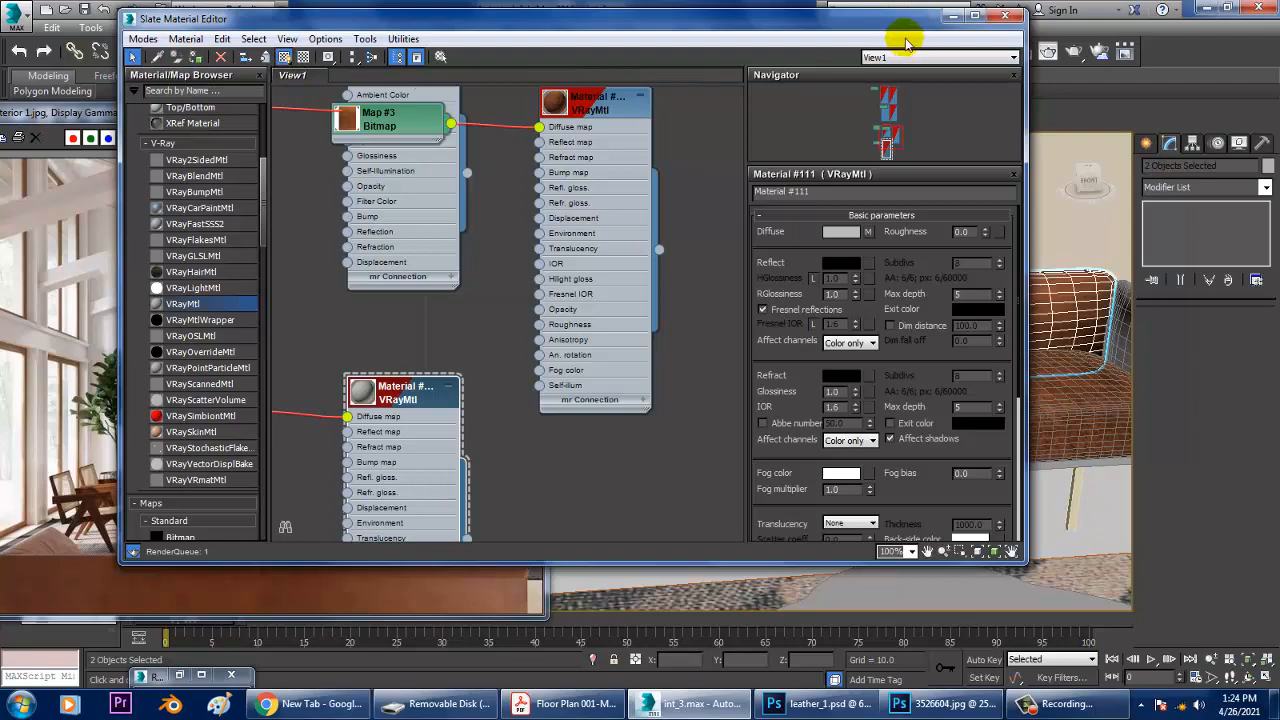
{"action": "left_click_drag", "start_coordinate": [905, 18], "coordinate": [550, 103]}
{"action": "scroll", "coordinate": [987, 366], "scroll_direction": "down", "scroll_amount": 5}
{"action": "middle_click_drag", "start_coordinate": [987, 366], "coordinate": [987, 350]}
{"action": "scroll", "coordinate": [987, 350], "scroll_direction": "down", "scroll_amount": 6}
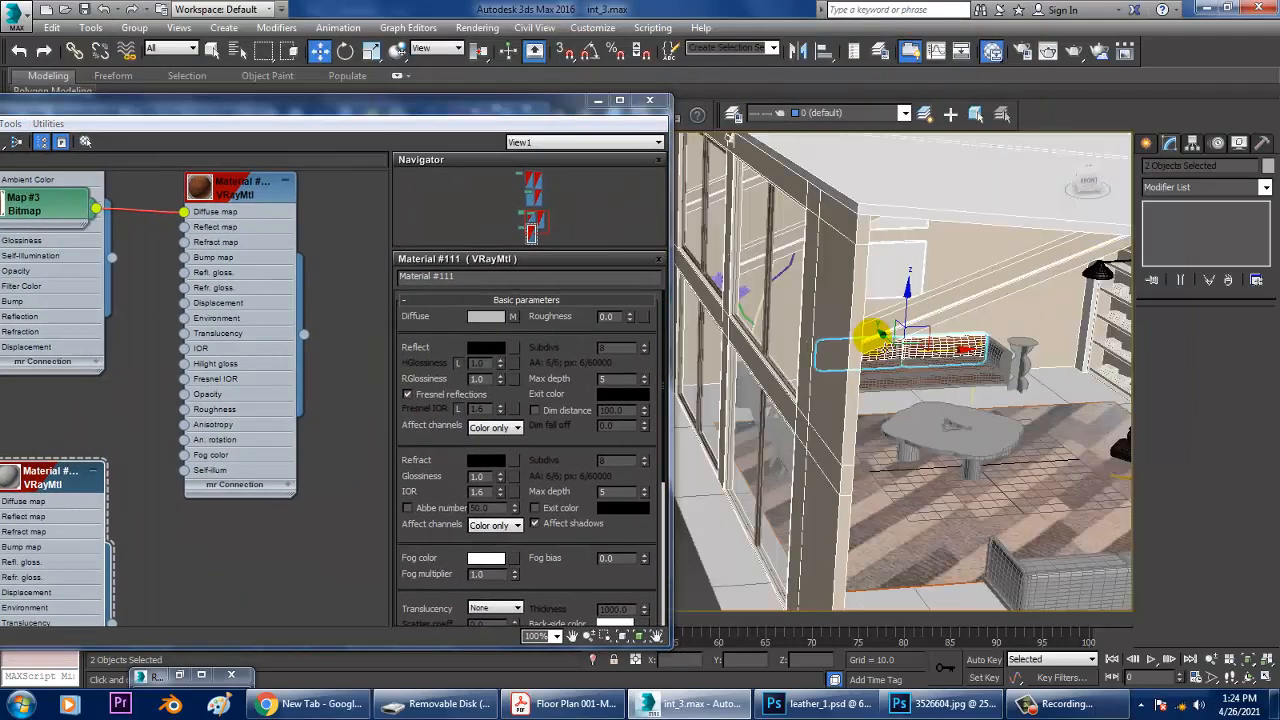
{"action": "middle_click_drag", "start_coordinate": [886, 400], "coordinate": [998, 575], "text": "alt"}
{"action": "scroll", "coordinate": [857, 329], "scroll_direction": "up", "scroll_amount": 6}
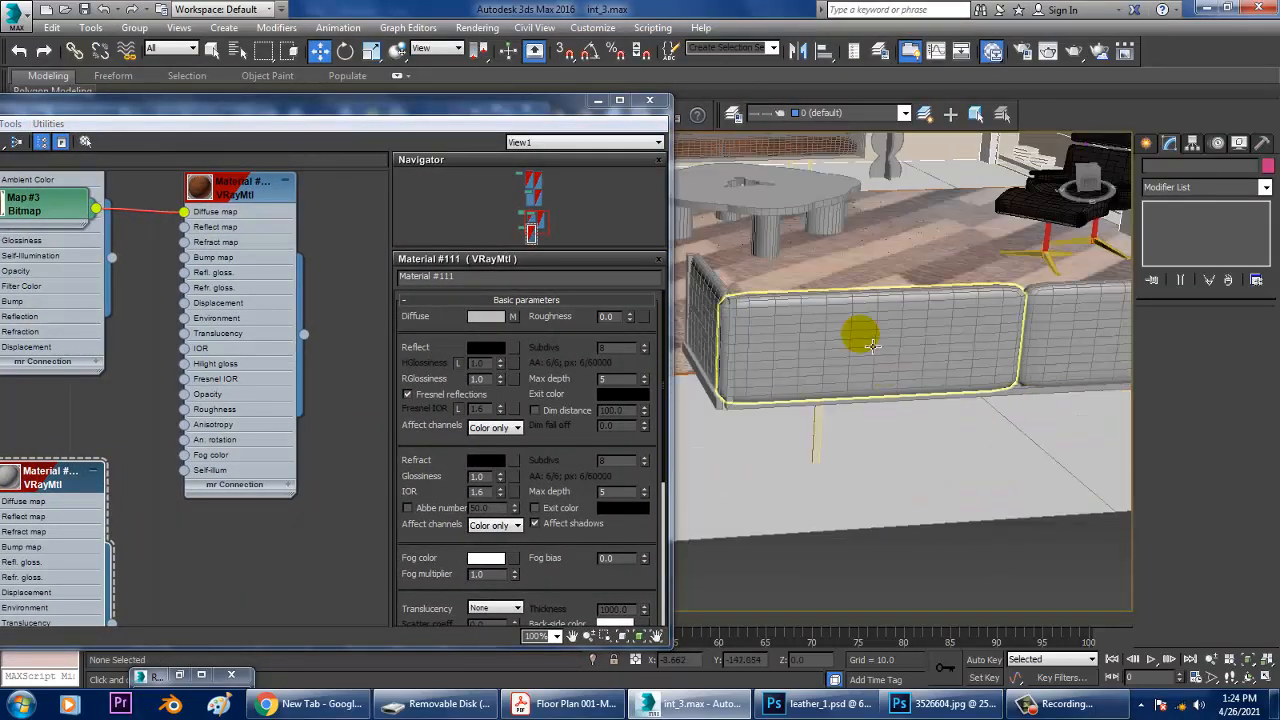
{"action": "middle_click_drag", "start_coordinate": [857, 329], "coordinate": [929, 457], "text": "alt"}
{"action": "scroll", "coordinate": [866, 358], "scroll_direction": "up", "scroll_amount": 3}
{"action": "key", "text": "F4"}
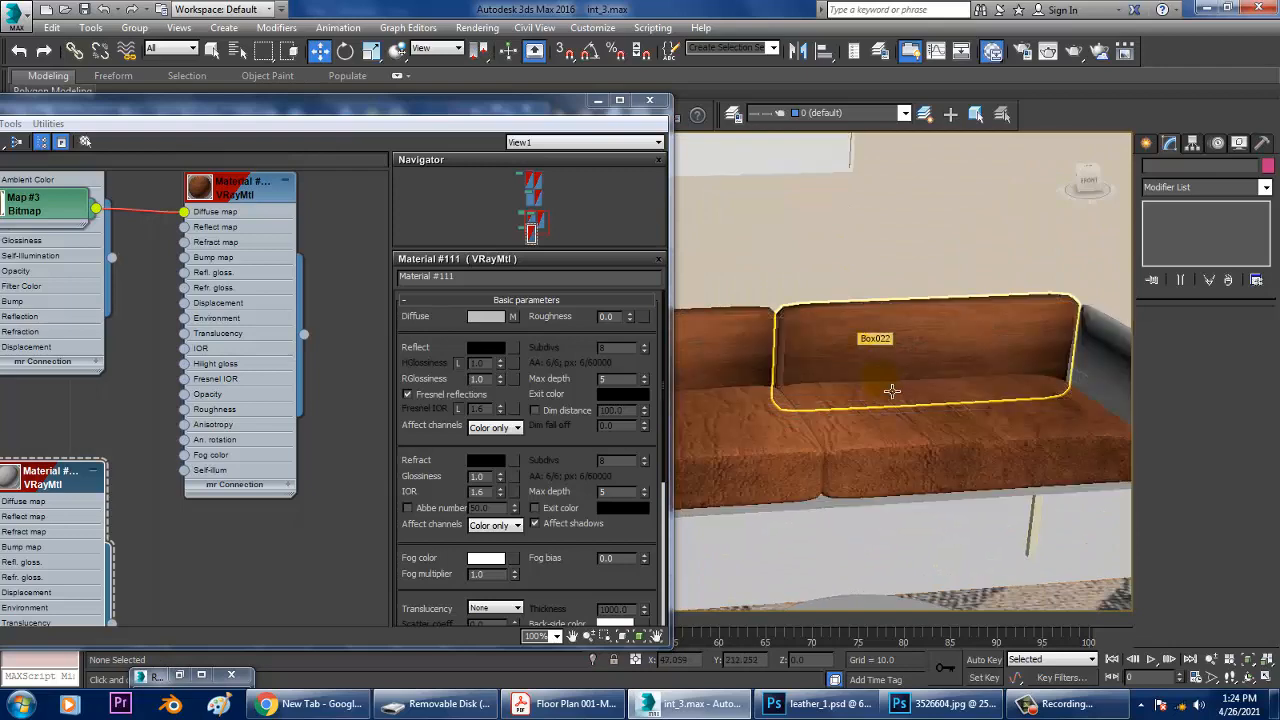
{"action": "scroll", "coordinate": [986, 446], "scroll_direction": "down", "scroll_amount": 3}
{"action": "scroll", "coordinate": [961, 433], "scroll_direction": "up", "scroll_amount": 3}
Add a UVW Map modifier to the right back cushion with Box mapping and a height of about 3.08.
{"action": "left_click", "coordinate": [944, 365]}
{"action": "scroll", "coordinate": [940, 372], "scroll_direction": "up", "scroll_amount": 3}
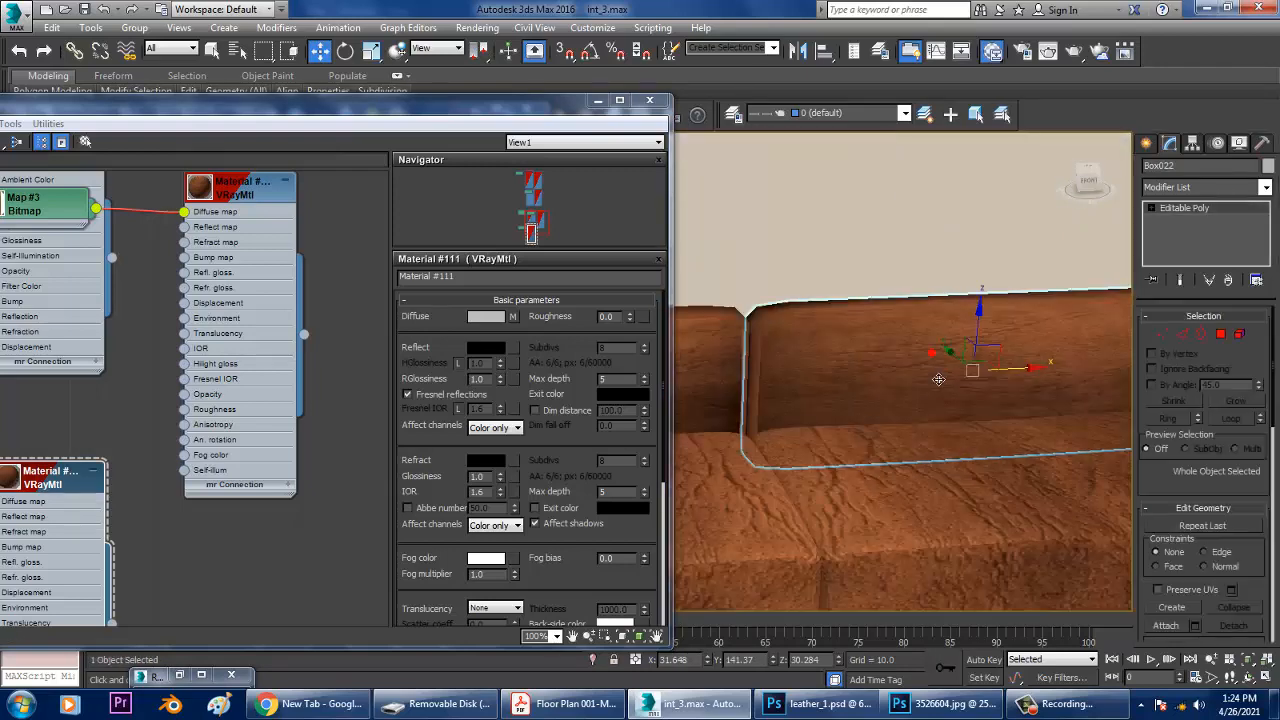
{"action": "left_click", "coordinate": [1185, 187]}
{"action": "key", "text": "u"}
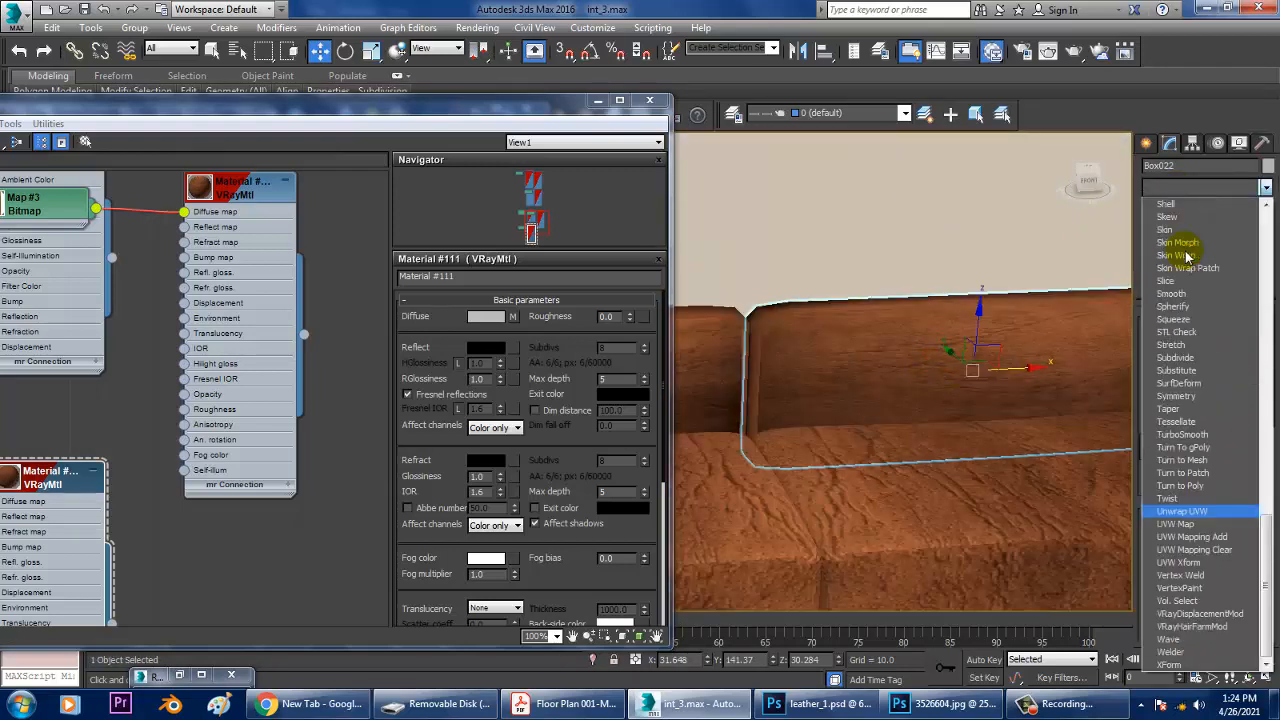
{"action": "left_click", "coordinate": [1176, 524]}
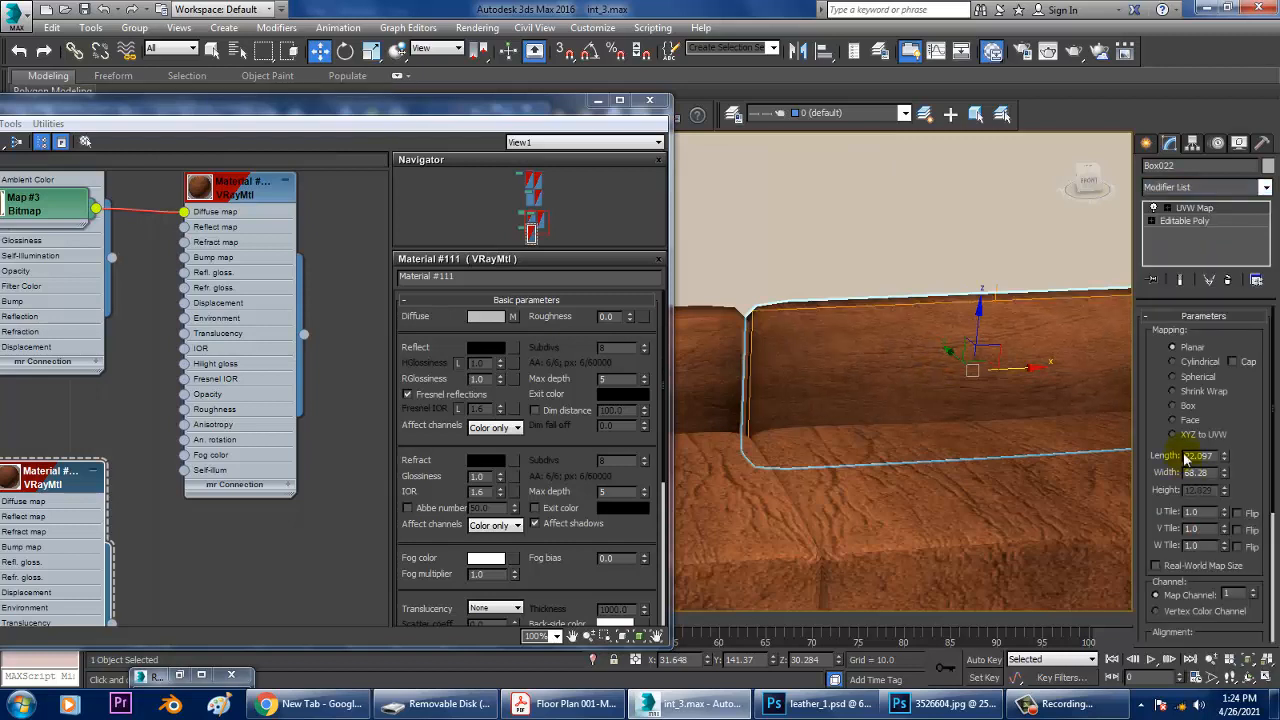
{"action": "left_click", "coordinate": [1182, 406]}
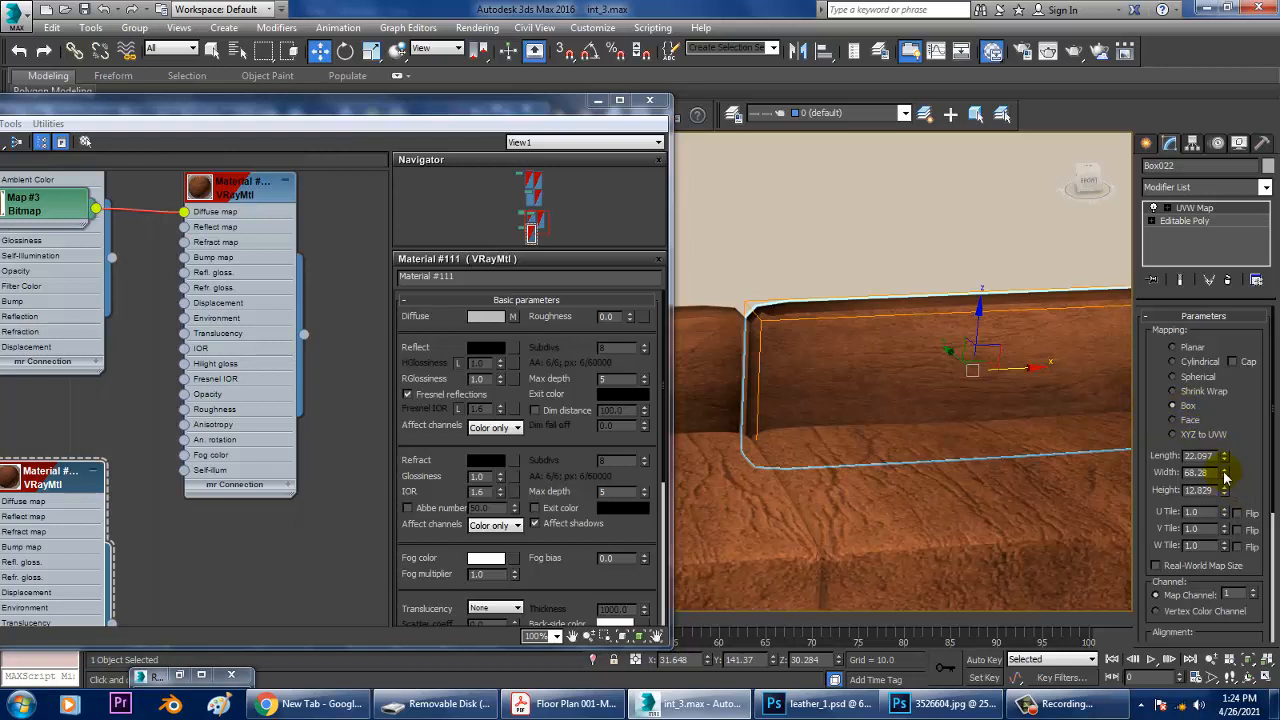
{"action": "left_click_drag", "start_coordinate": [1226, 492], "coordinate": [1253, 563]}
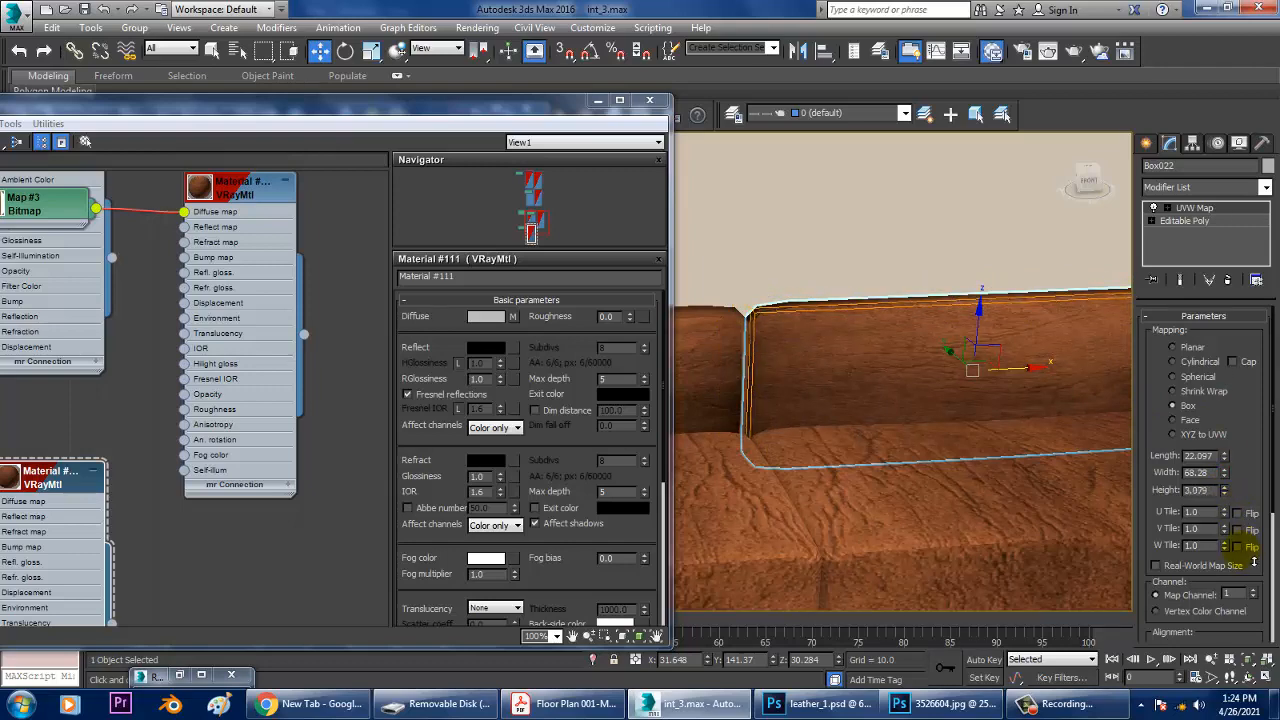
Add a UVW Map modifier with Box mapping to the left back cushion.
{"action": "middle_click_drag", "start_coordinate": [880, 450], "coordinate": [978, 409]}
{"action": "left_click", "coordinate": [806, 363]}
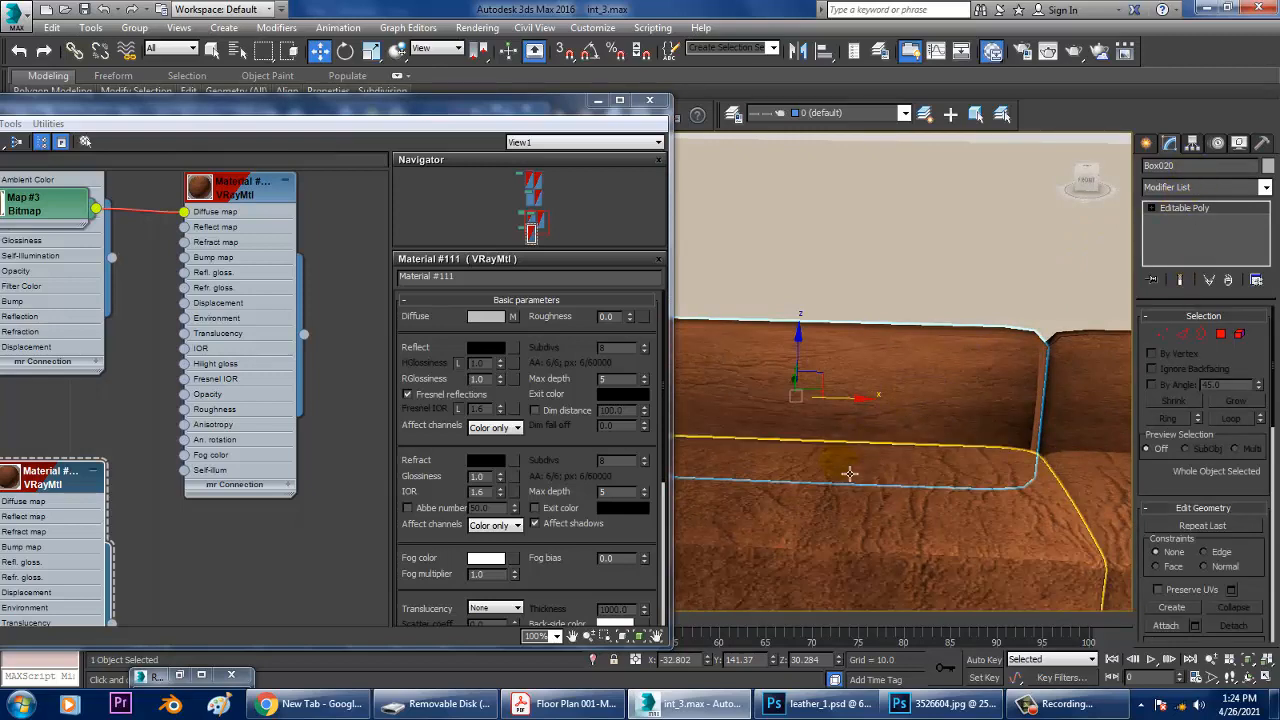
{"action": "left_click", "coordinate": [1208, 192]}
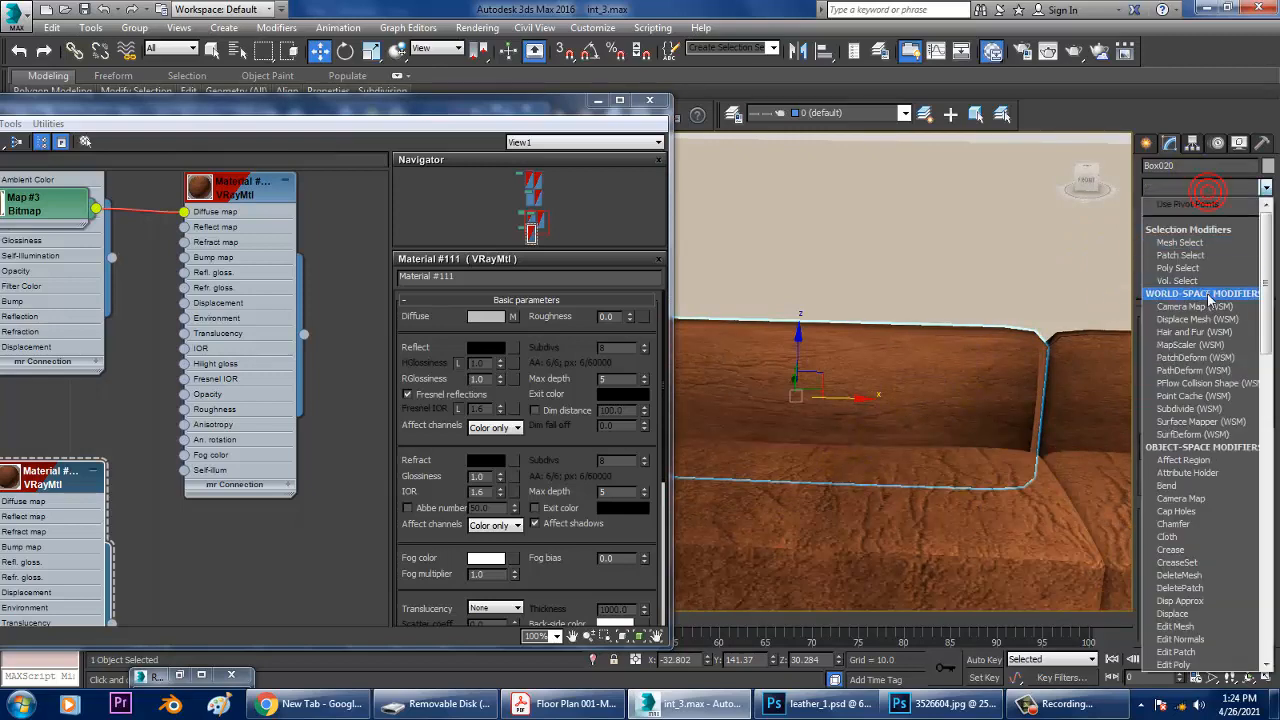
{"action": "key", "text": "u"}
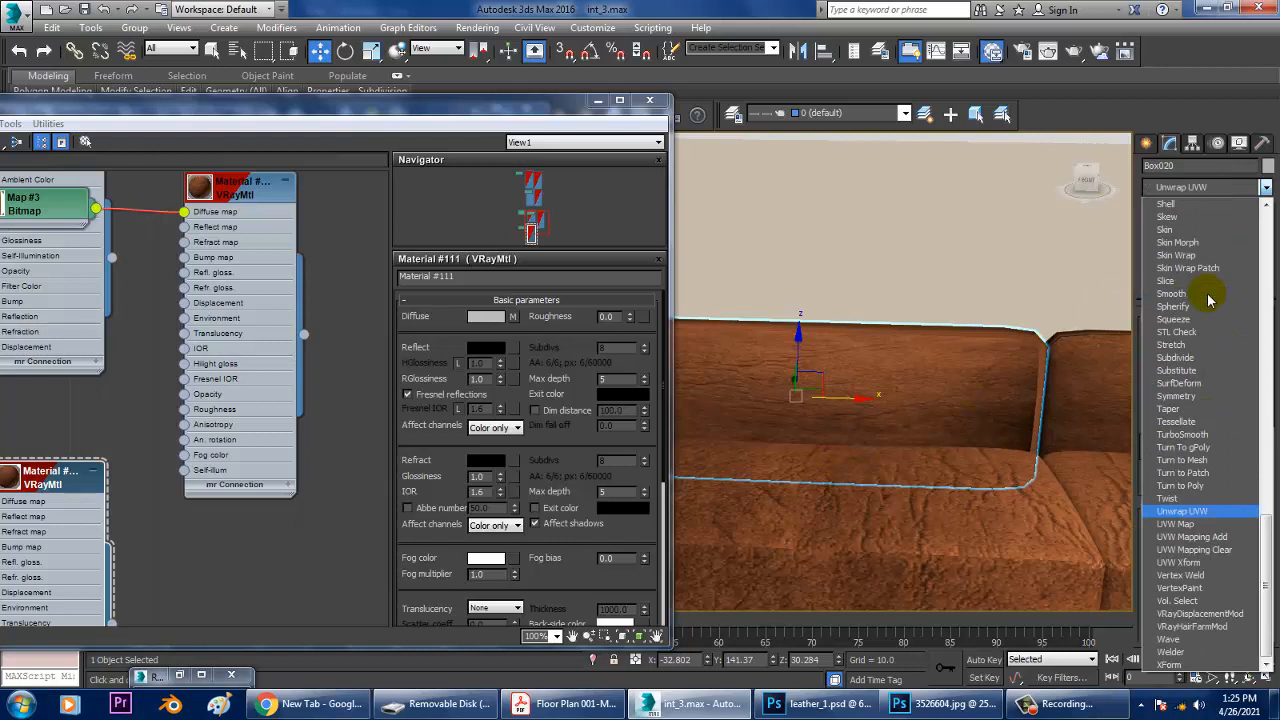
{"action": "left_click", "coordinate": [1182, 525]}
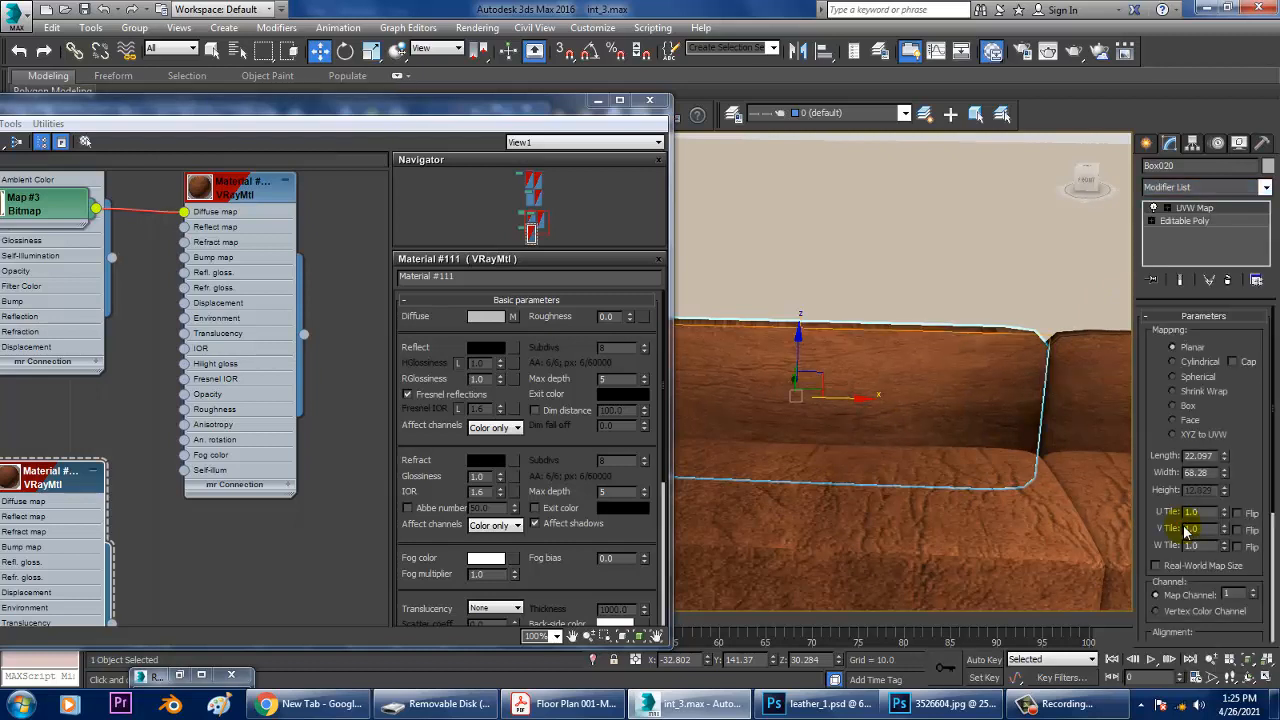
{"action": "left_click", "coordinate": [1184, 406]}
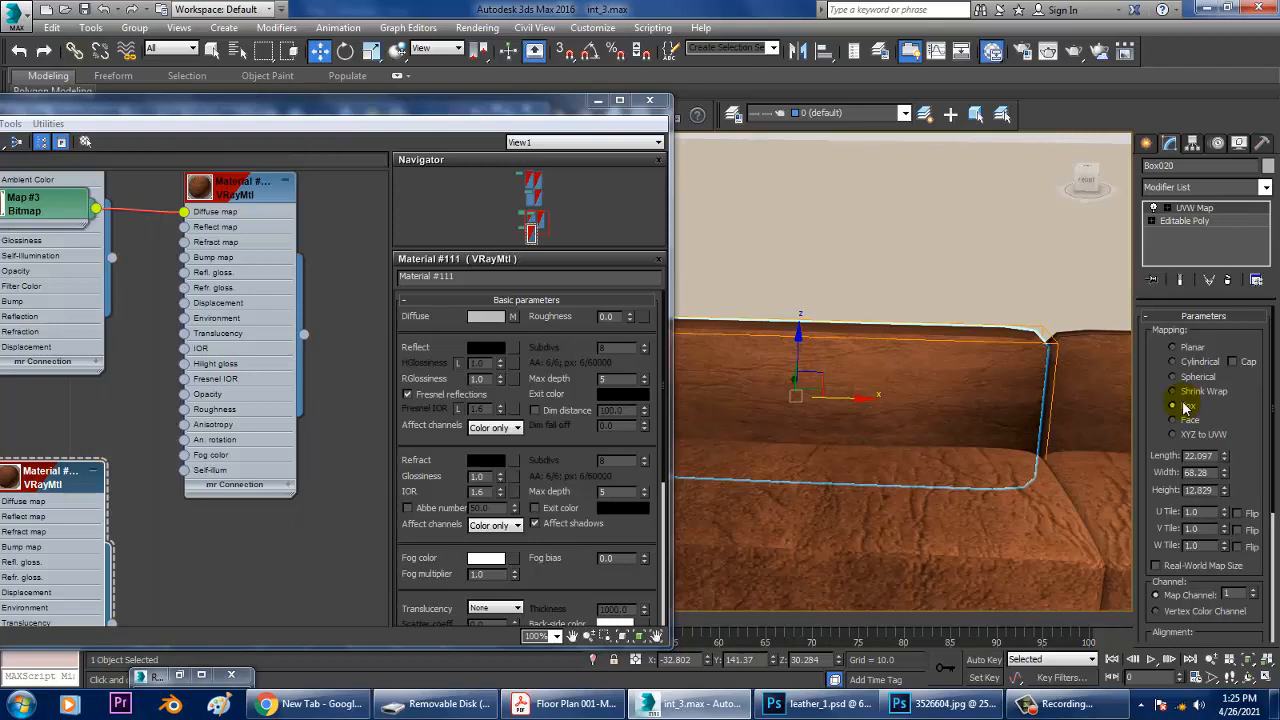
Select the sofa's two armrest cushions and assign the existing leather VRayMtl to them.
{"action": "scroll", "coordinate": [905, 415], "scroll_direction": "down", "scroll_amount": 6}
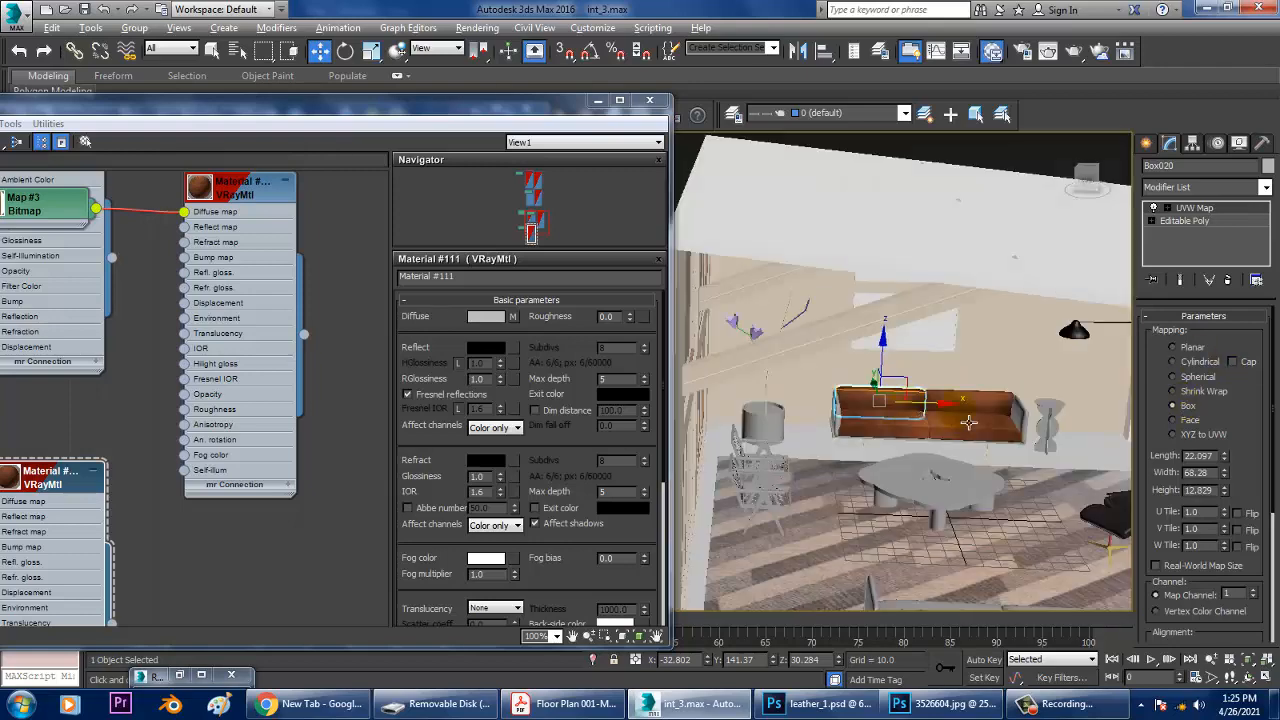
{"action": "scroll", "coordinate": [1063, 400], "scroll_direction": "up", "scroll_amount": 6}
{"action": "middle_click_drag", "start_coordinate": [998, 405], "coordinate": [977, 405]}
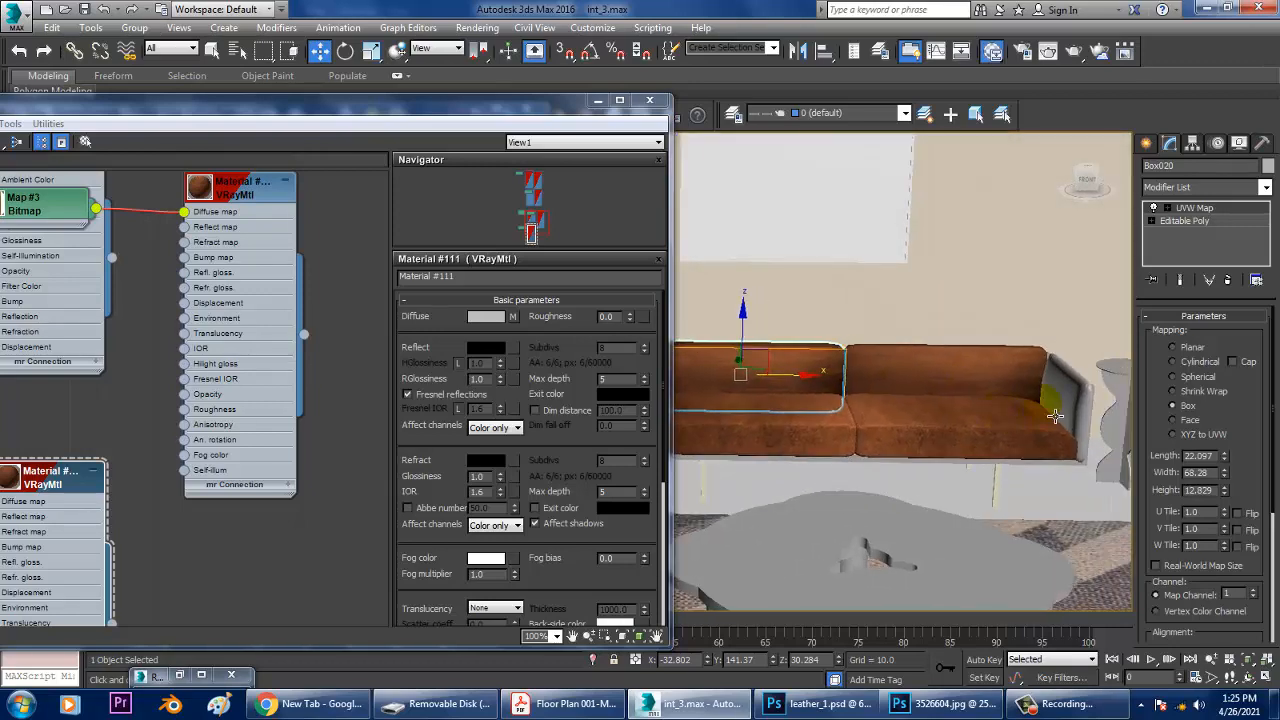
{"action": "left_click", "coordinate": [1062, 410]}
{"action": "middle_click_drag", "start_coordinate": [1056, 407], "coordinate": [1123, 410], "text": "alt"}
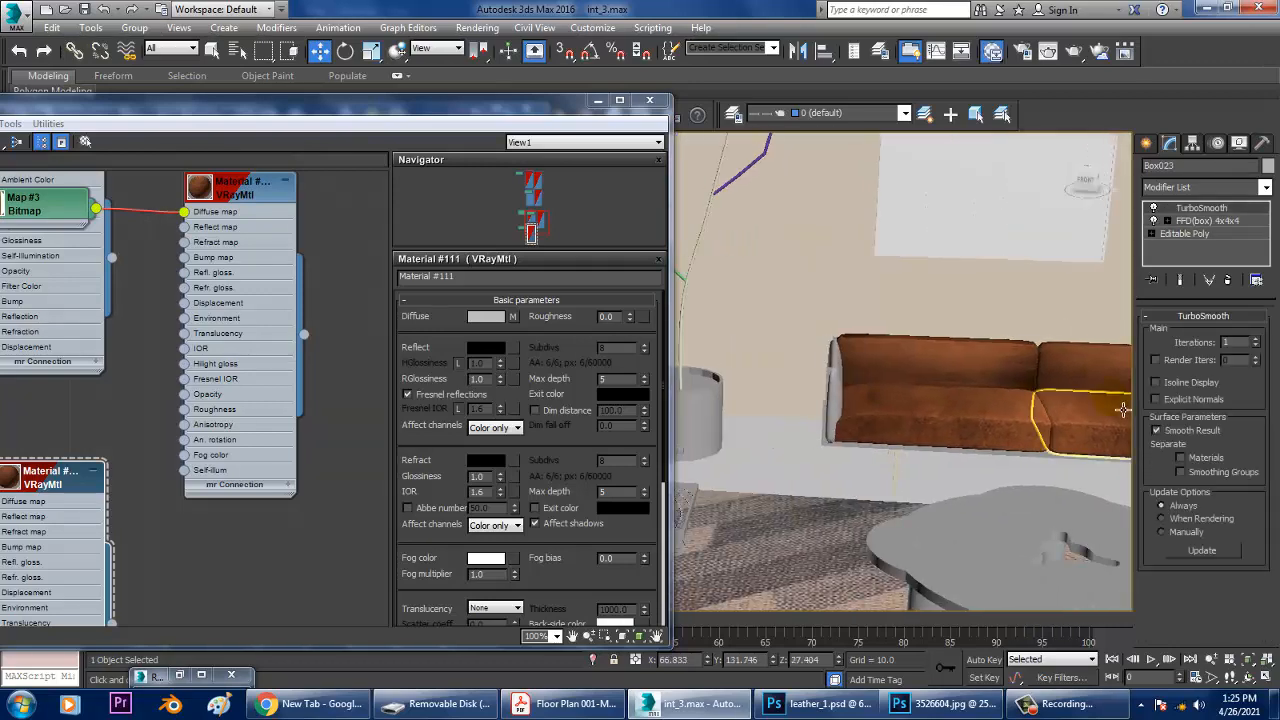
{"action": "left_click", "coordinate": [849, 383], "text": "ctrl"}
{"action": "key", "text": "m"}
{"action": "key", "text": "m"}
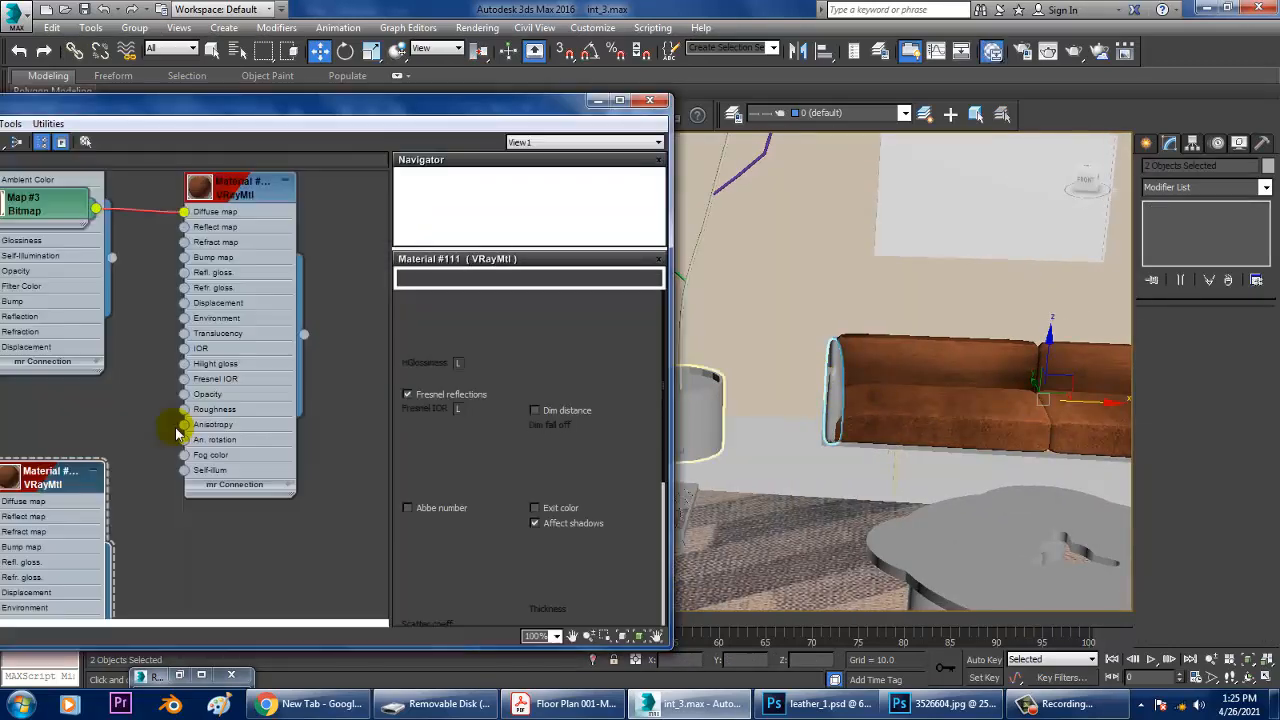
{"action": "left_click_drag", "start_coordinate": [97, 115], "coordinate": [190, 116]}
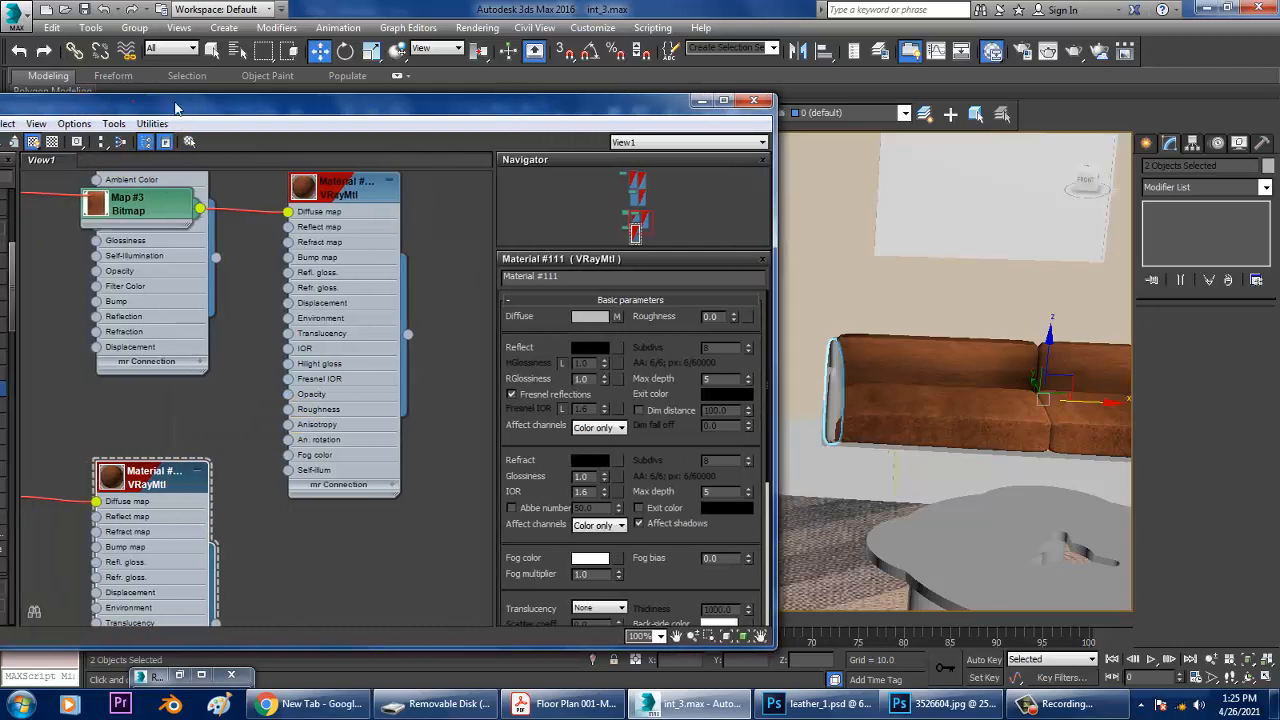
{"action": "left_click_drag", "start_coordinate": [103, 115], "coordinate": [236, 116]}
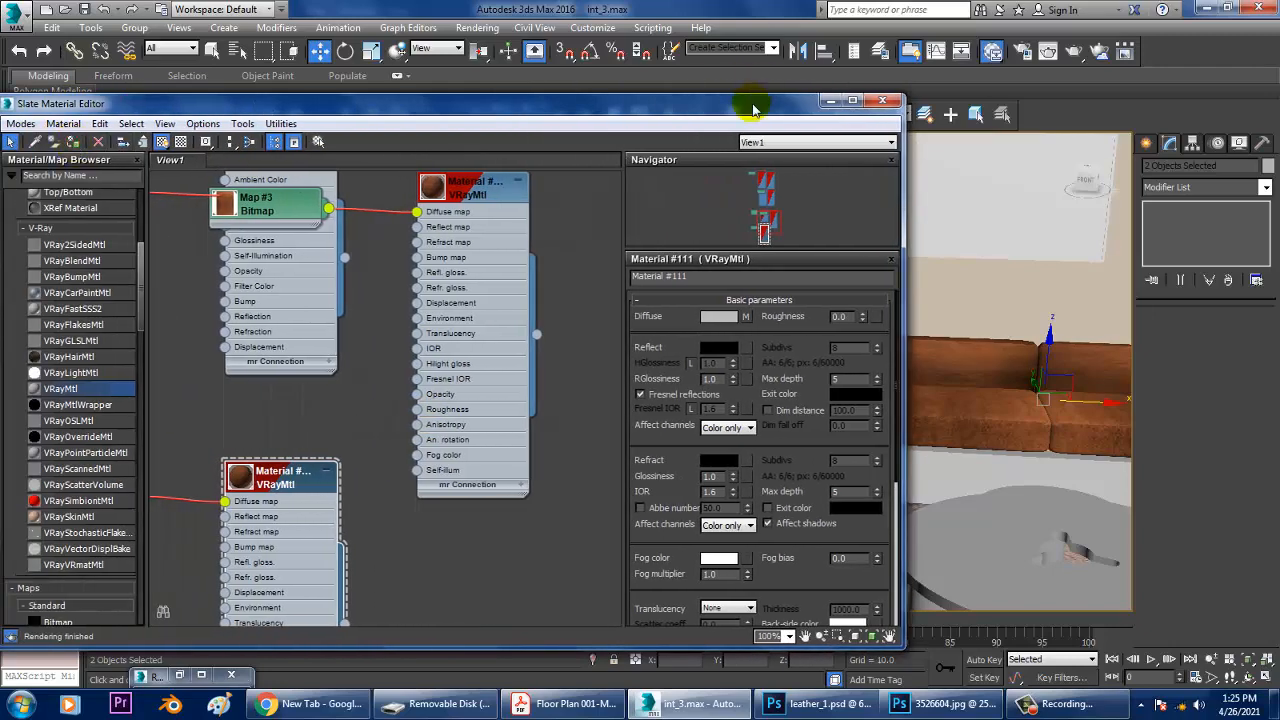
{"action": "left_click_drag", "start_coordinate": [758, 107], "coordinate": [330, 160]}
{"action": "middle_click_drag", "start_coordinate": [867, 385], "coordinate": [842, 396], "text": "alt"}
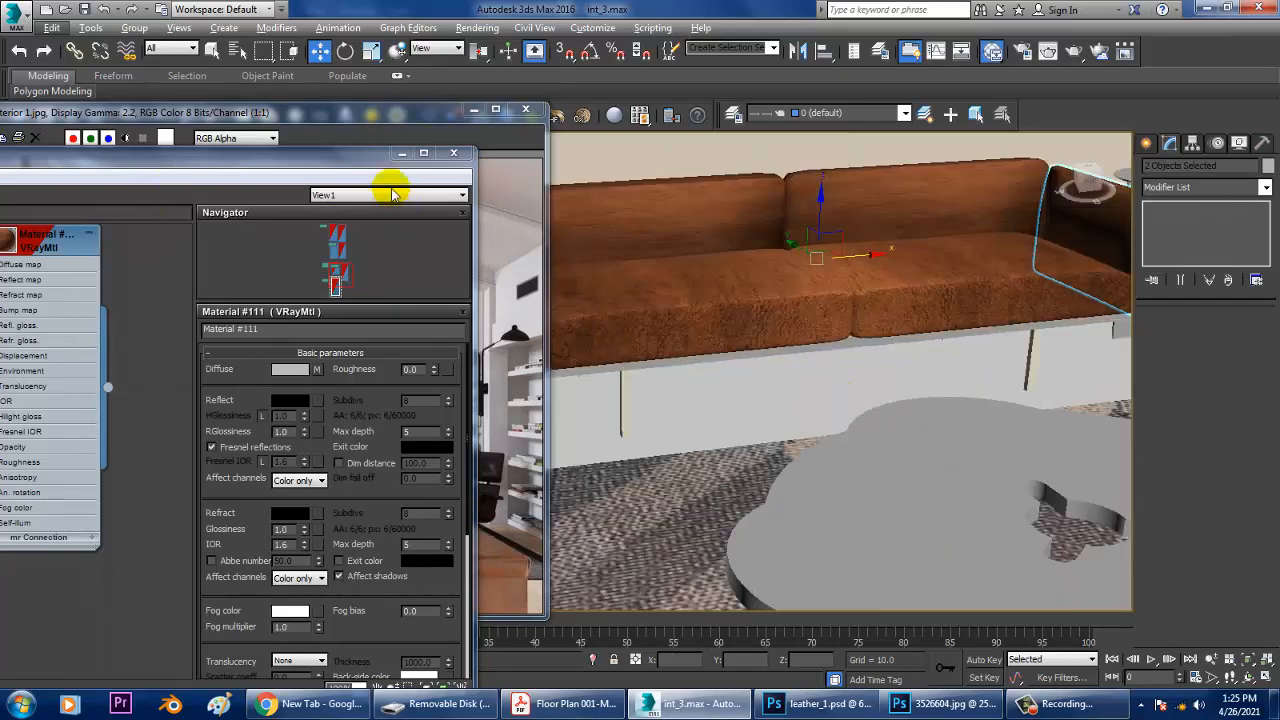
Select all of the sofa's frame rails and legs together, keeping the reference interior image in view.
{"action": "left_click_drag", "start_coordinate": [406, 117], "coordinate": [352, 114]}
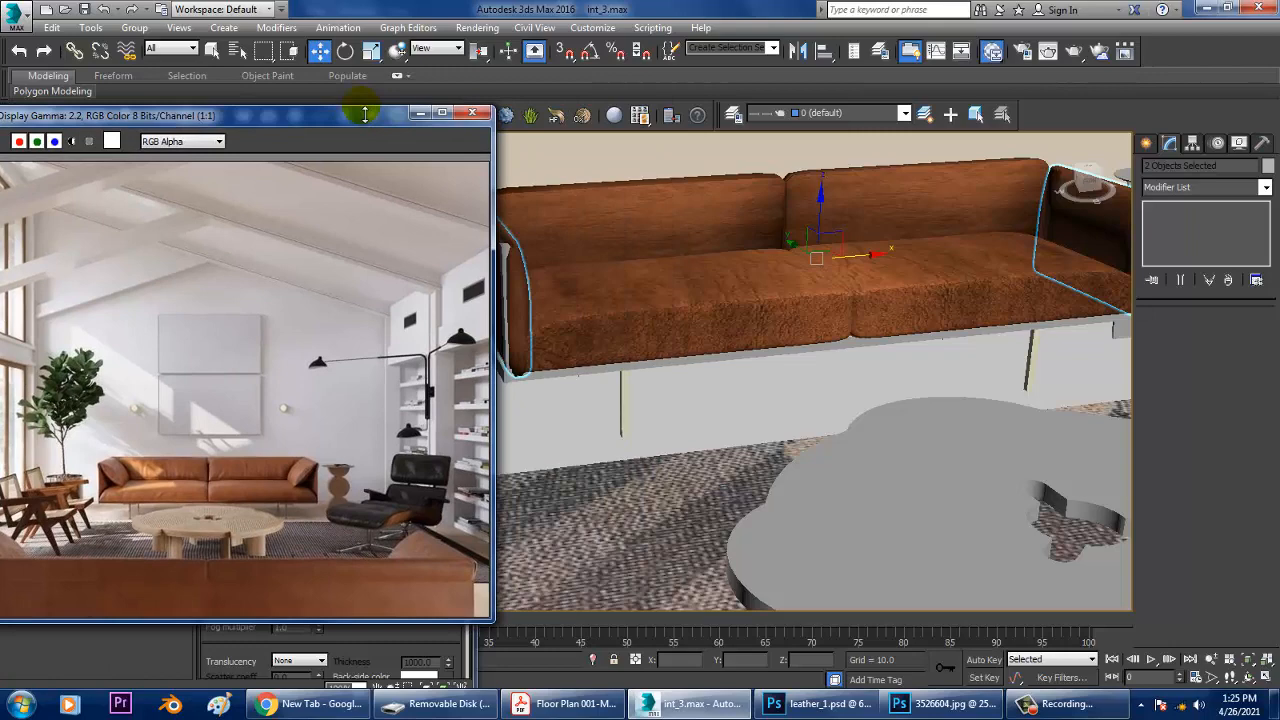
{"action": "left_click", "coordinate": [630, 405]}
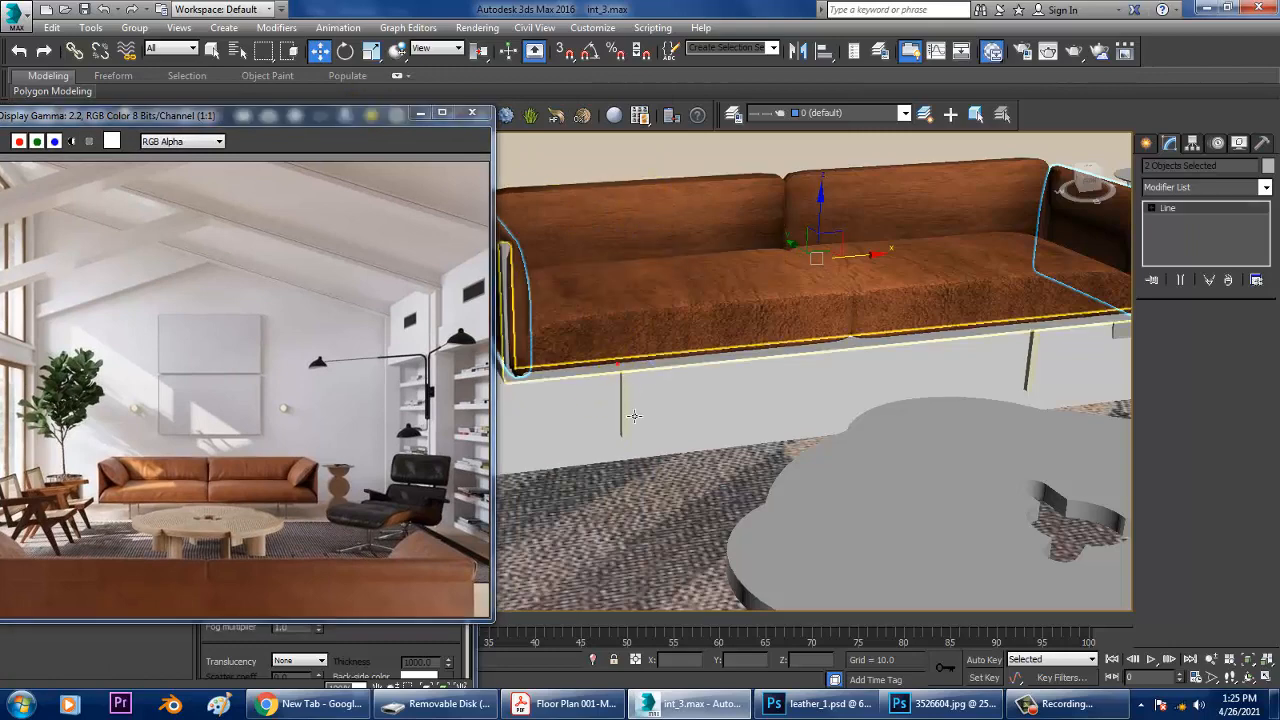
{"action": "middle_click_drag", "start_coordinate": [636, 416], "coordinate": [691, 337], "text": "alt"}
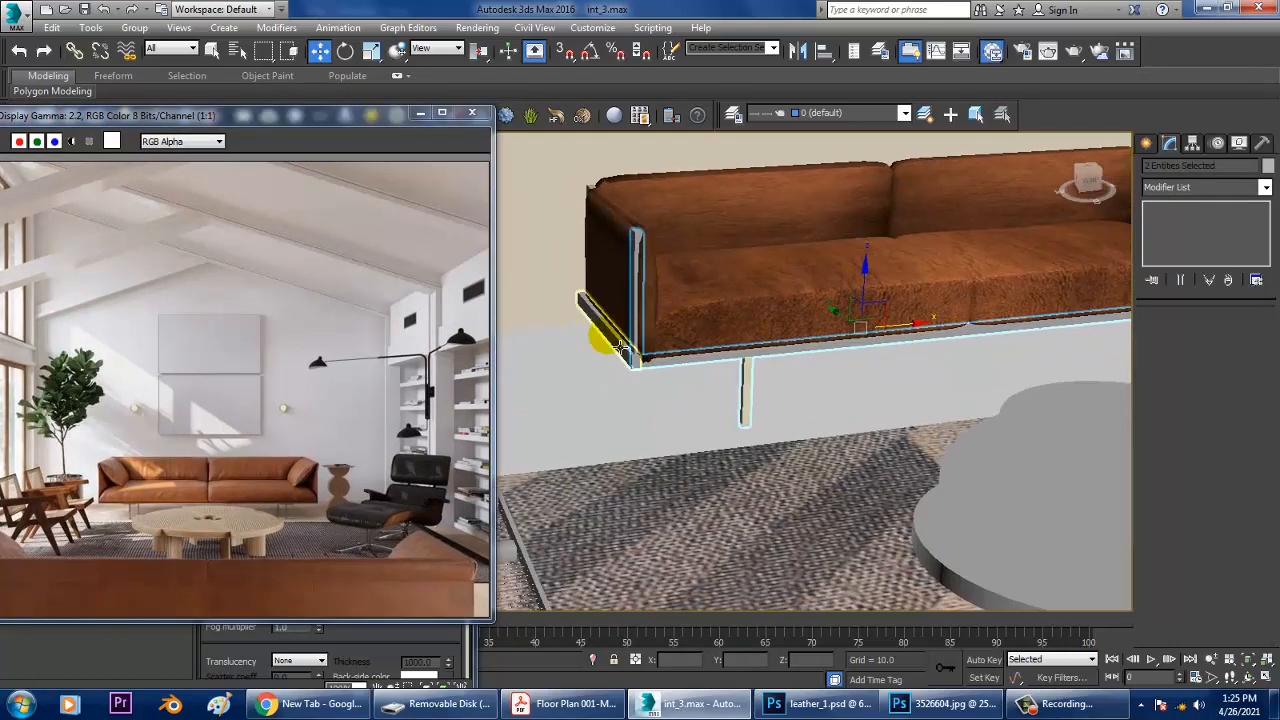
{"action": "left_click", "coordinate": [625, 295], "text": "ctrl"}
{"action": "middle_click_drag", "start_coordinate": [625, 295], "coordinate": [648, 290], "text": "alt"}
{"action": "left_click", "coordinate": [580, 188], "text": "ctrl"}
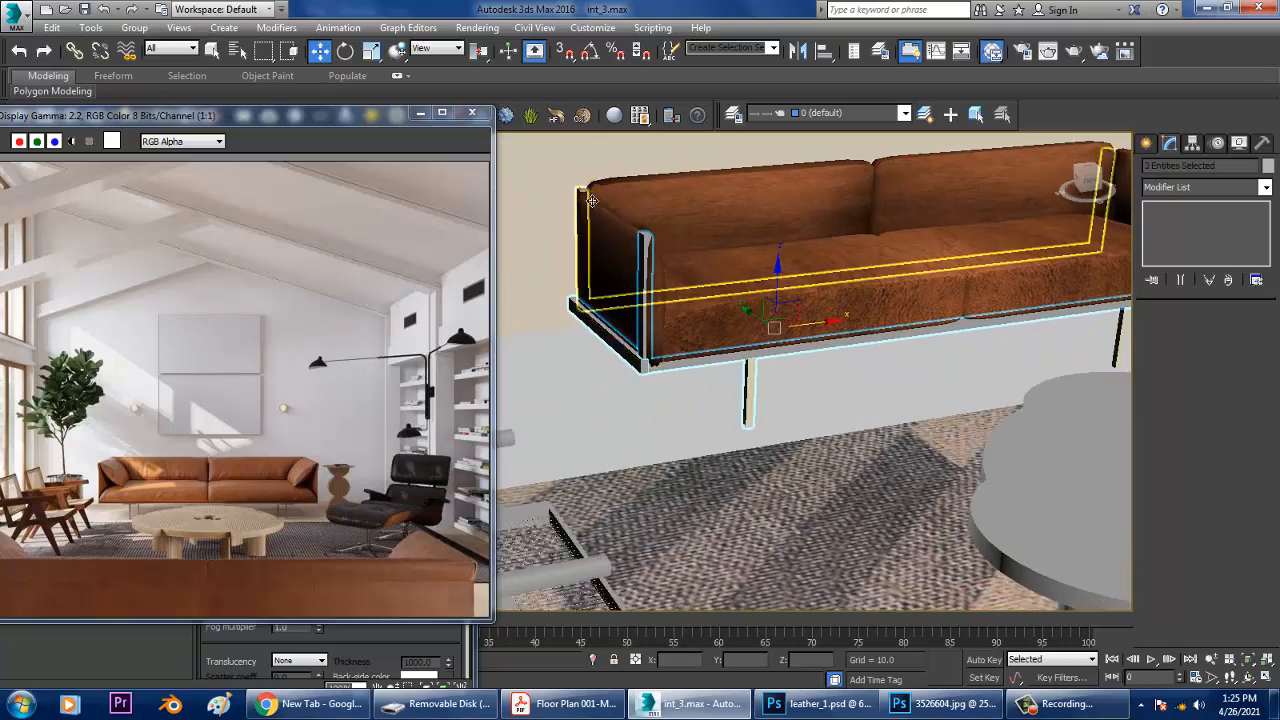
{"action": "middle_click_drag", "start_coordinate": [762, 285], "coordinate": [529, 283]}
{"action": "left_click", "coordinate": [877, 324], "text": "ctrl"}
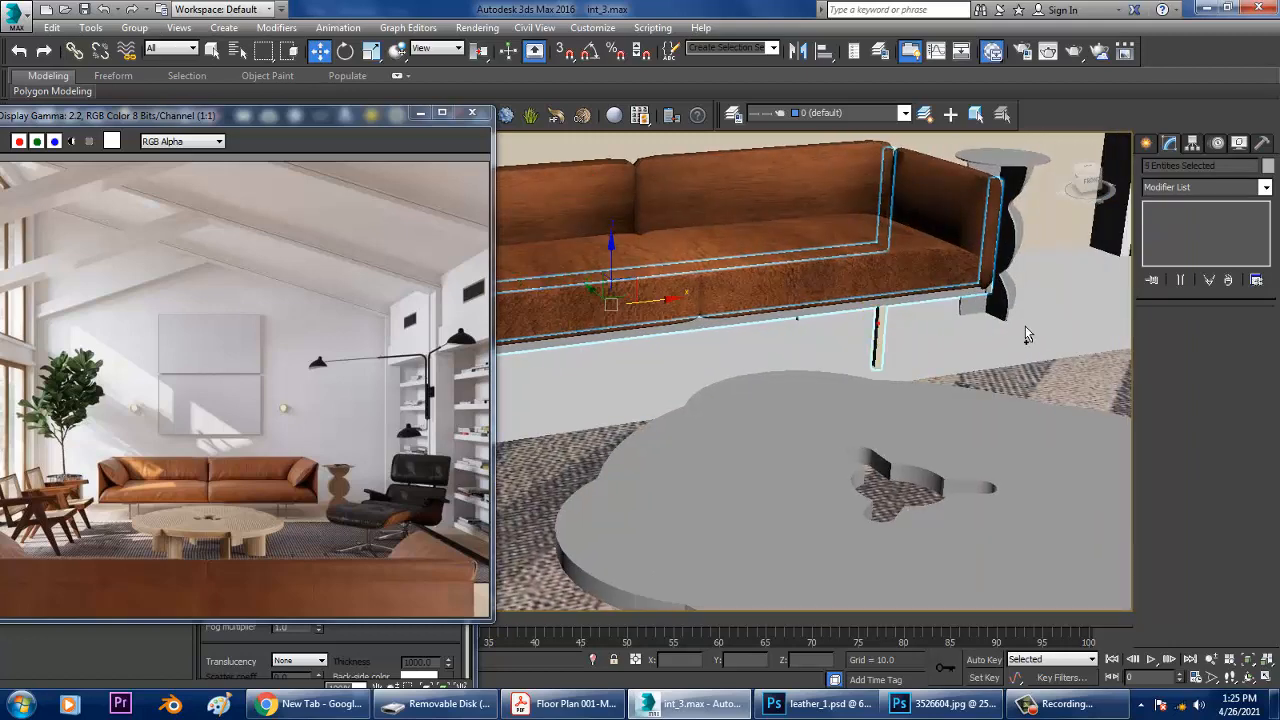
{"action": "scroll", "coordinate": [976, 310], "scroll_direction": "up", "scroll_amount": 5}
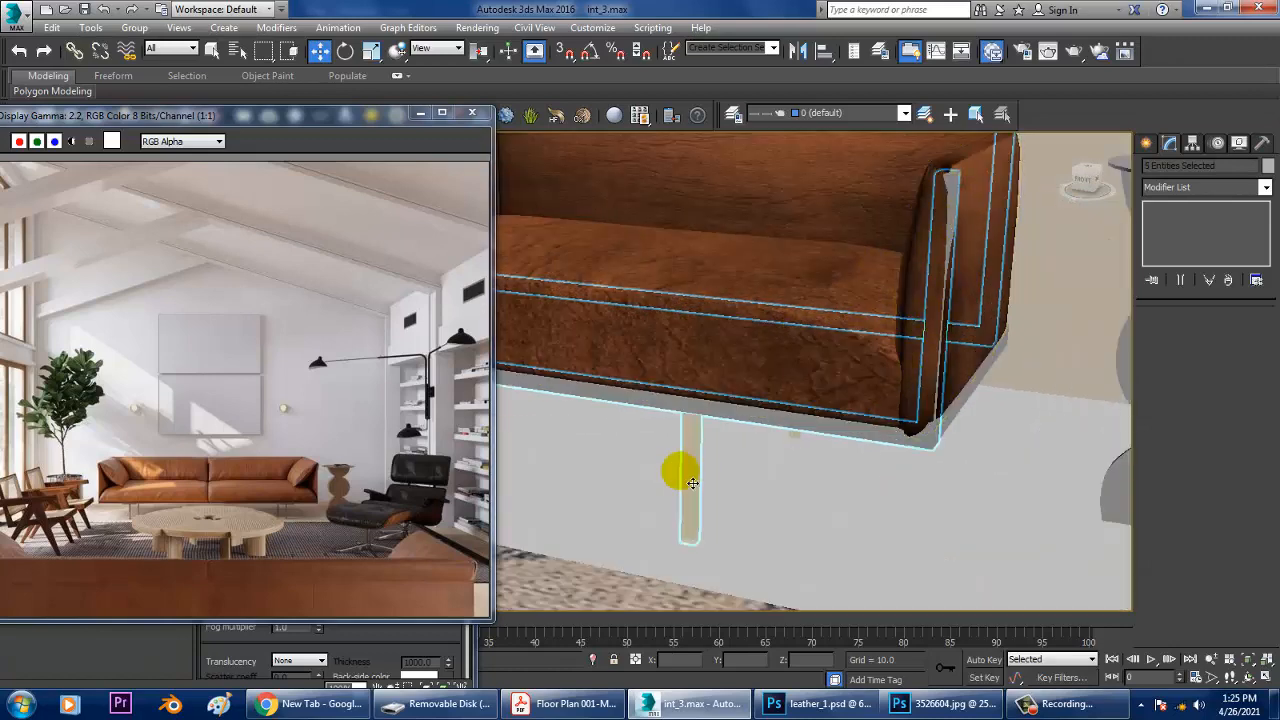
{"action": "middle_click_drag", "start_coordinate": [798, 431], "coordinate": [680, 352], "text": "alt"}
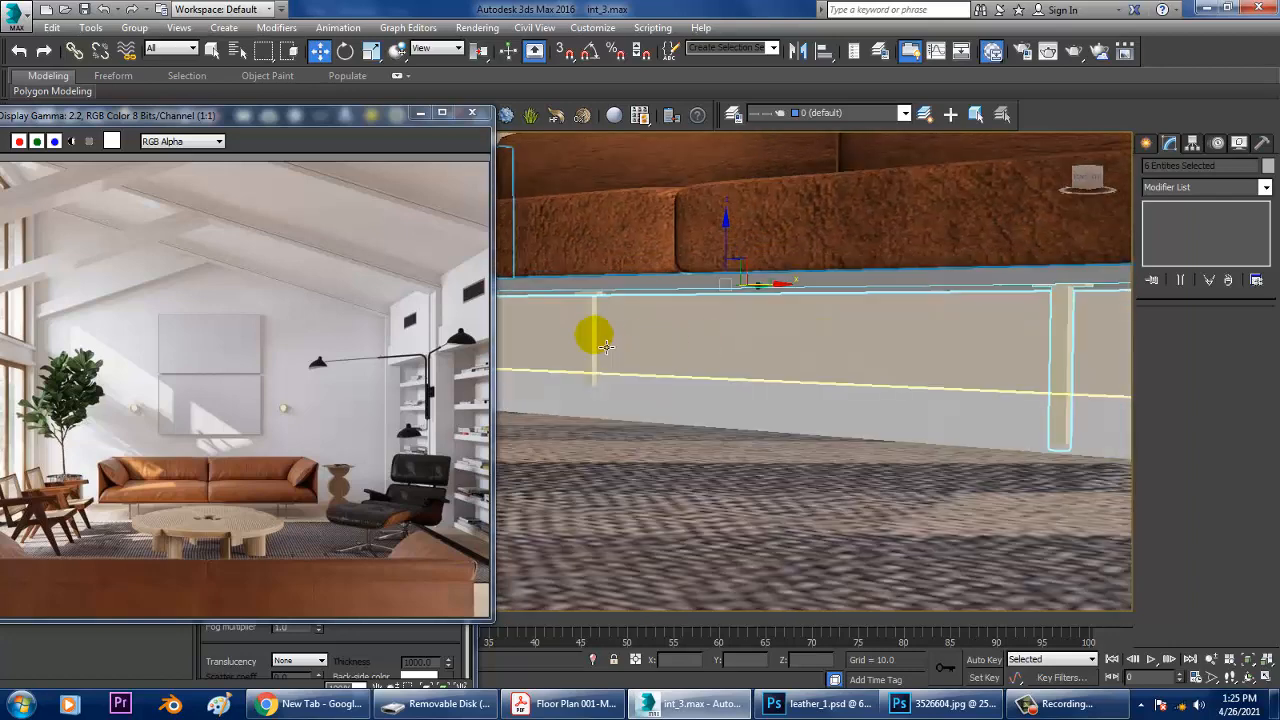
{"action": "left_click", "coordinate": [591, 334], "text": "ctrl"}
{"action": "middle_click_drag", "start_coordinate": [591, 334], "coordinate": [823, 394], "text": "alt"}
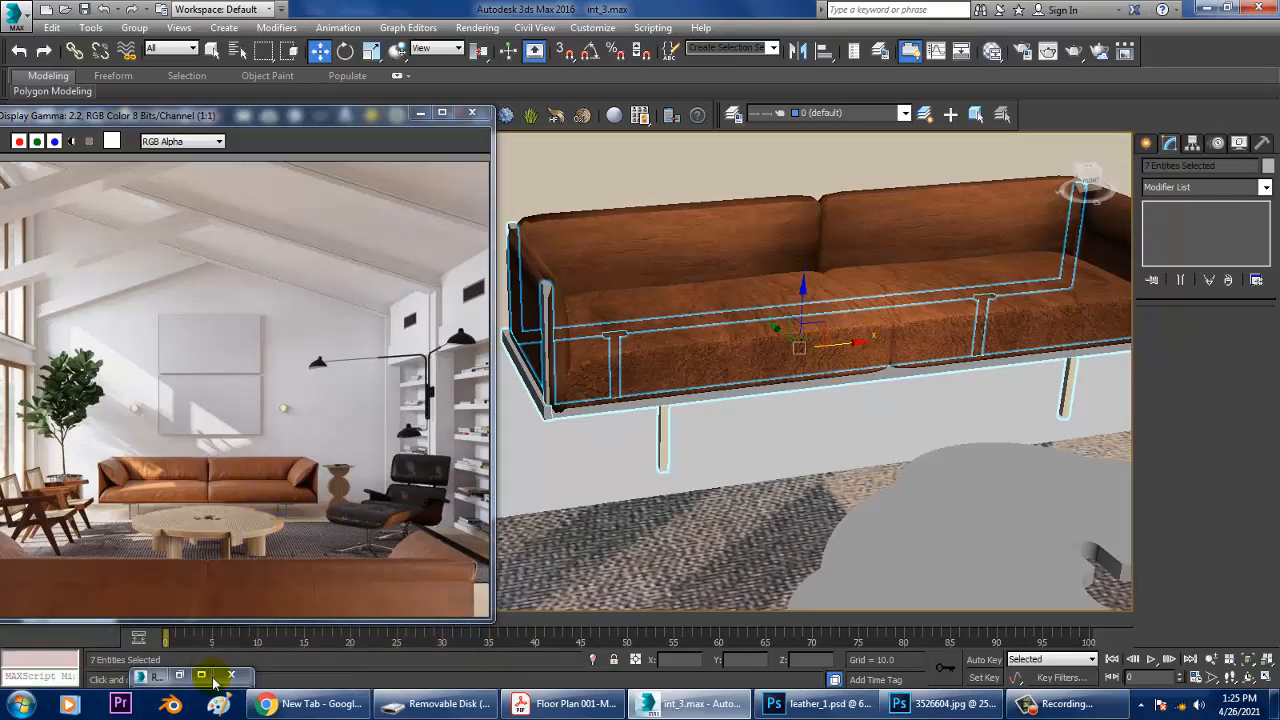
Add a new VRayMtl in an empty area below the existing nodes in the Slate Material Editor.
{"action": "left_click", "coordinate": [178, 676]}
{"action": "left_click_drag", "start_coordinate": [208, 156], "coordinate": [807, 104]}
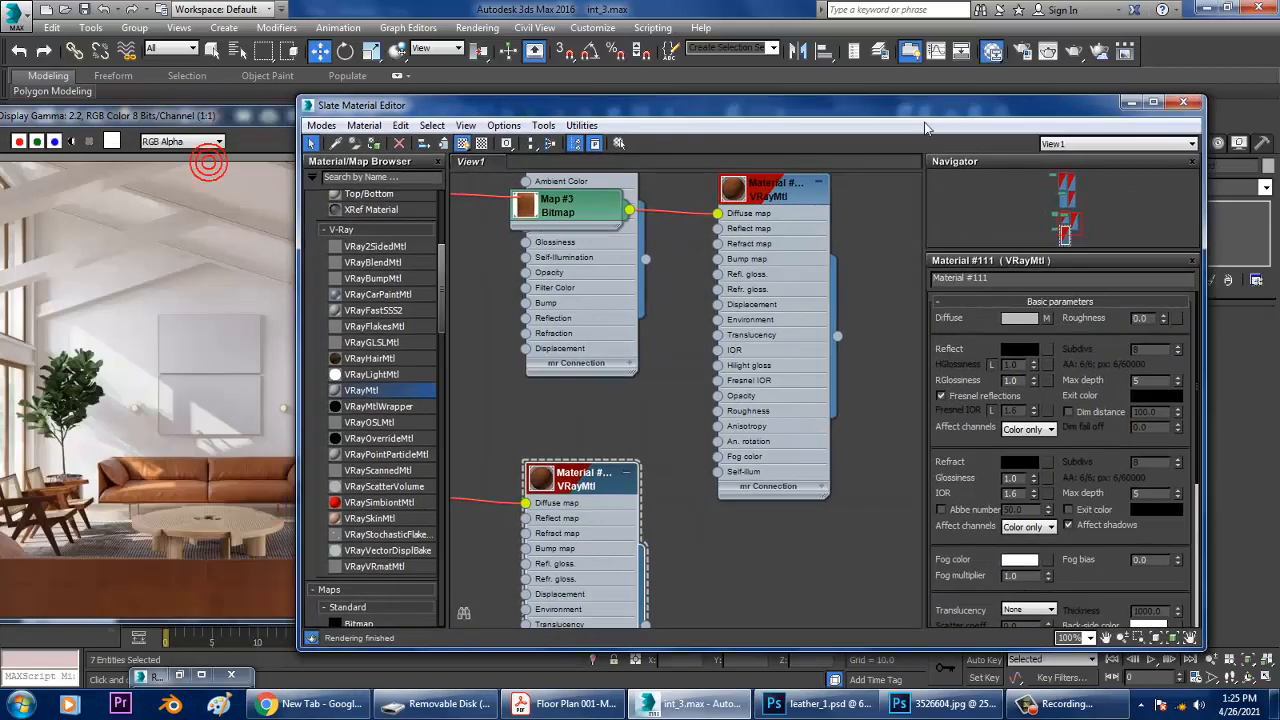
{"action": "middle_click_drag", "start_coordinate": [645, 462], "coordinate": [763, 220]}
{"action": "middle_click_drag", "start_coordinate": [710, 421], "coordinate": [728, 305]}
{"action": "scroll", "coordinate": [728, 310], "scroll_direction": "down", "scroll_amount": 1}
{"action": "middle_click_drag", "start_coordinate": [645, 384], "coordinate": [664, 373]}
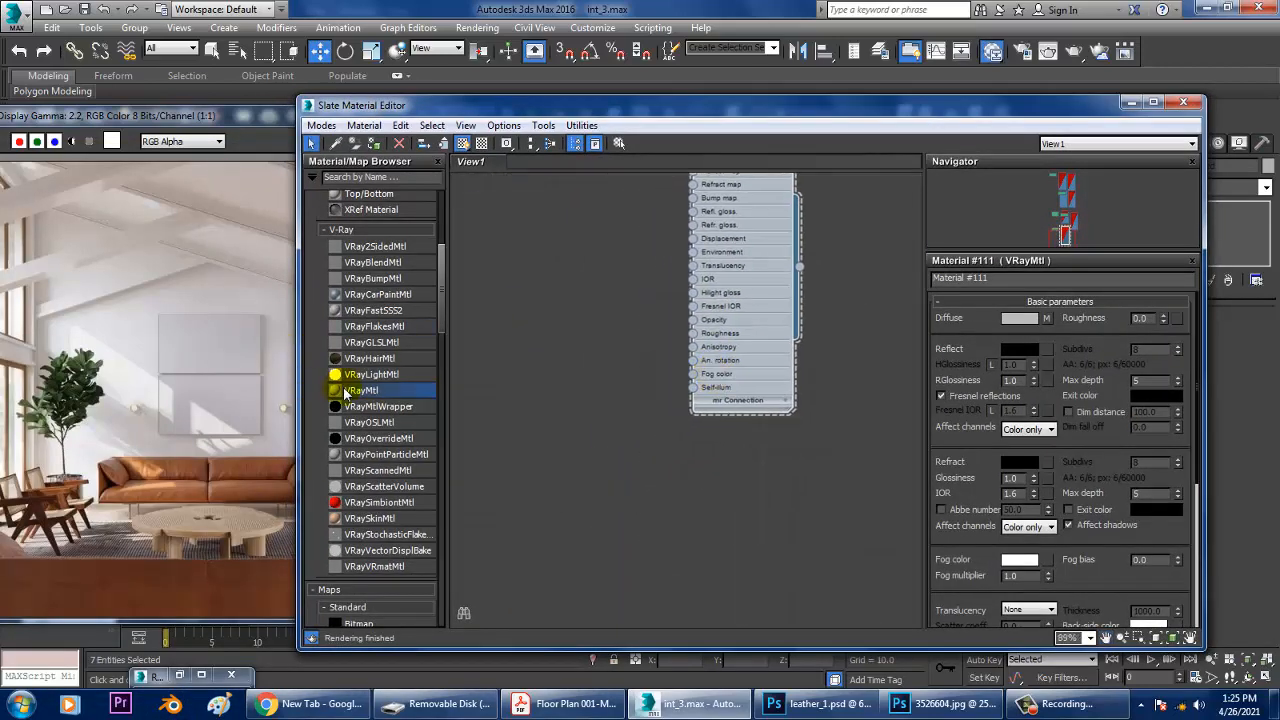
{"action": "double_click", "coordinate": [393, 396]}
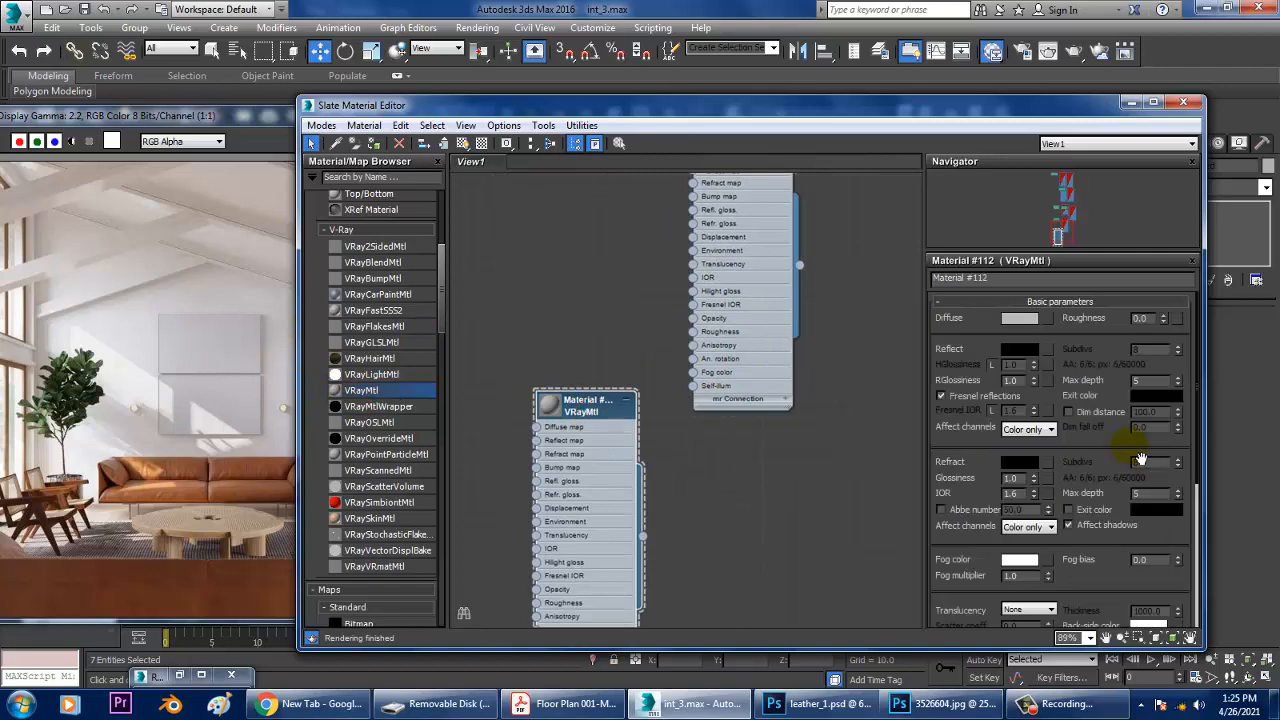
Set both the diffuse and the reflect colour of the new VRayMtl to light grey.
{"action": "left_click", "coordinate": [1018, 320]}
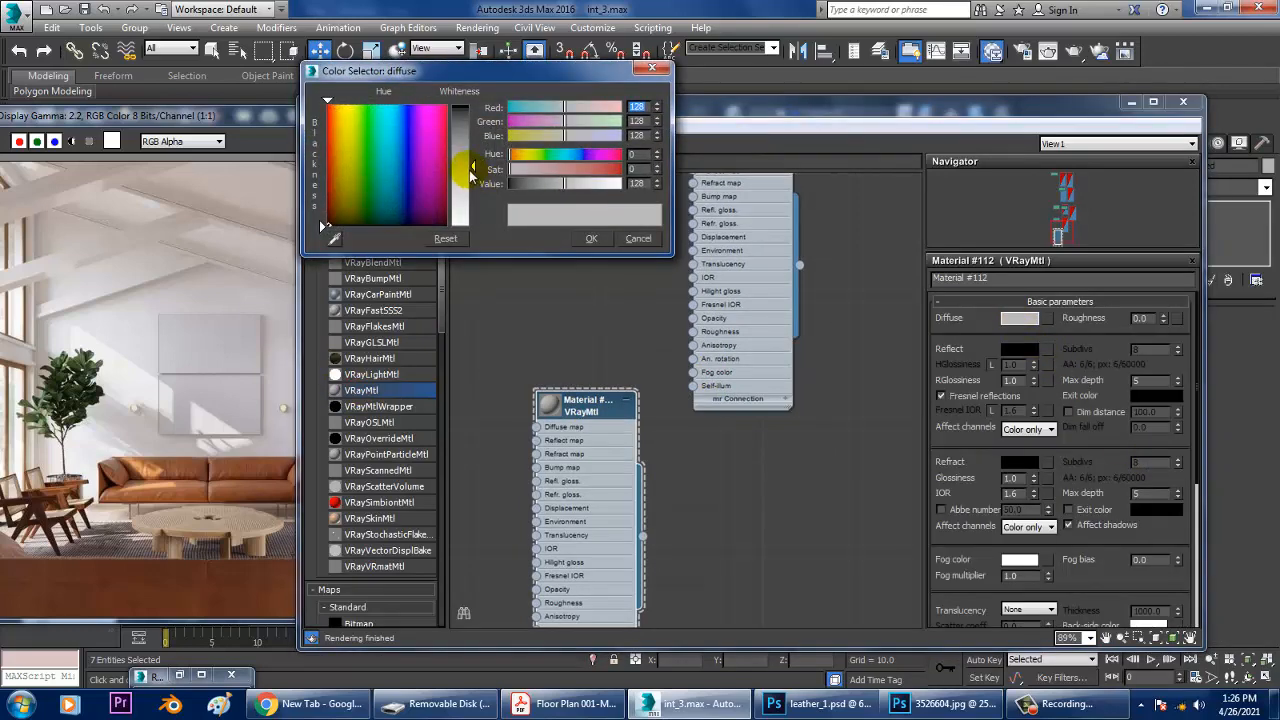
{"action": "left_click_drag", "start_coordinate": [467, 169], "coordinate": [467, 204]}
{"action": "left_click", "coordinate": [586, 238]}
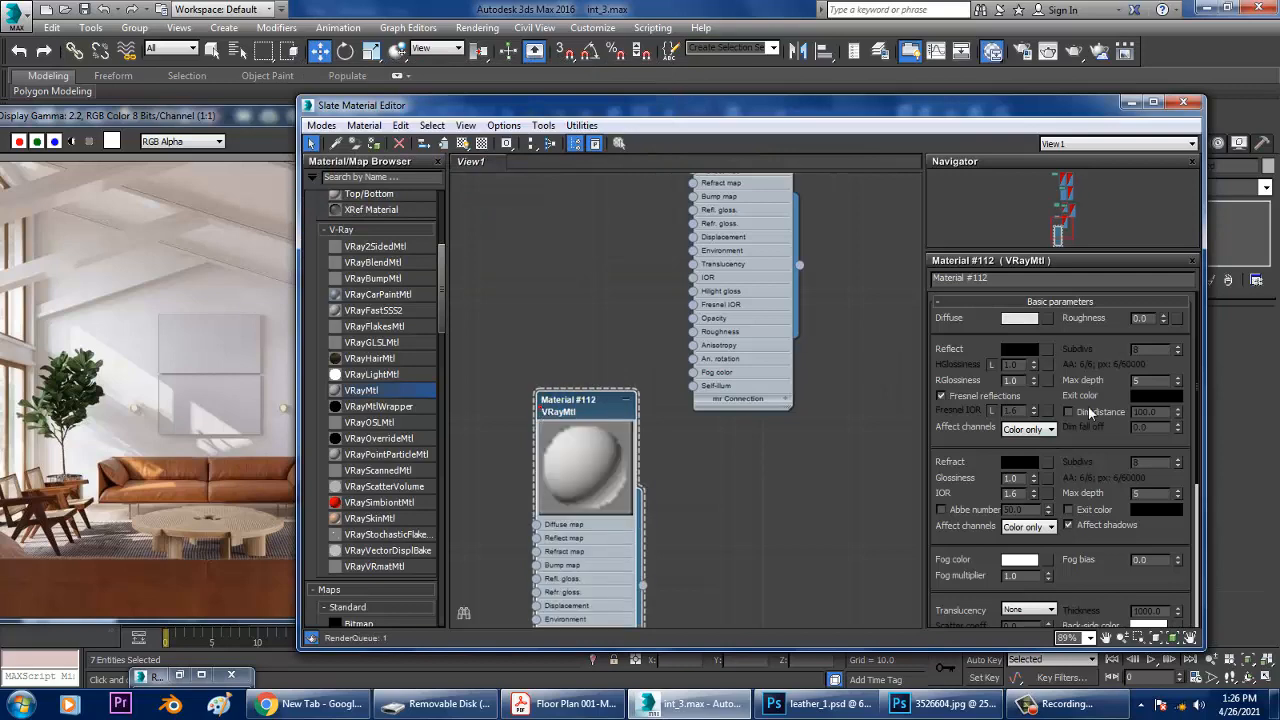
{"action": "left_click", "coordinate": [1016, 350]}
{"action": "left_click_drag", "start_coordinate": [470, 142], "coordinate": [471, 185]}
{"action": "left_click", "coordinate": [591, 238]}
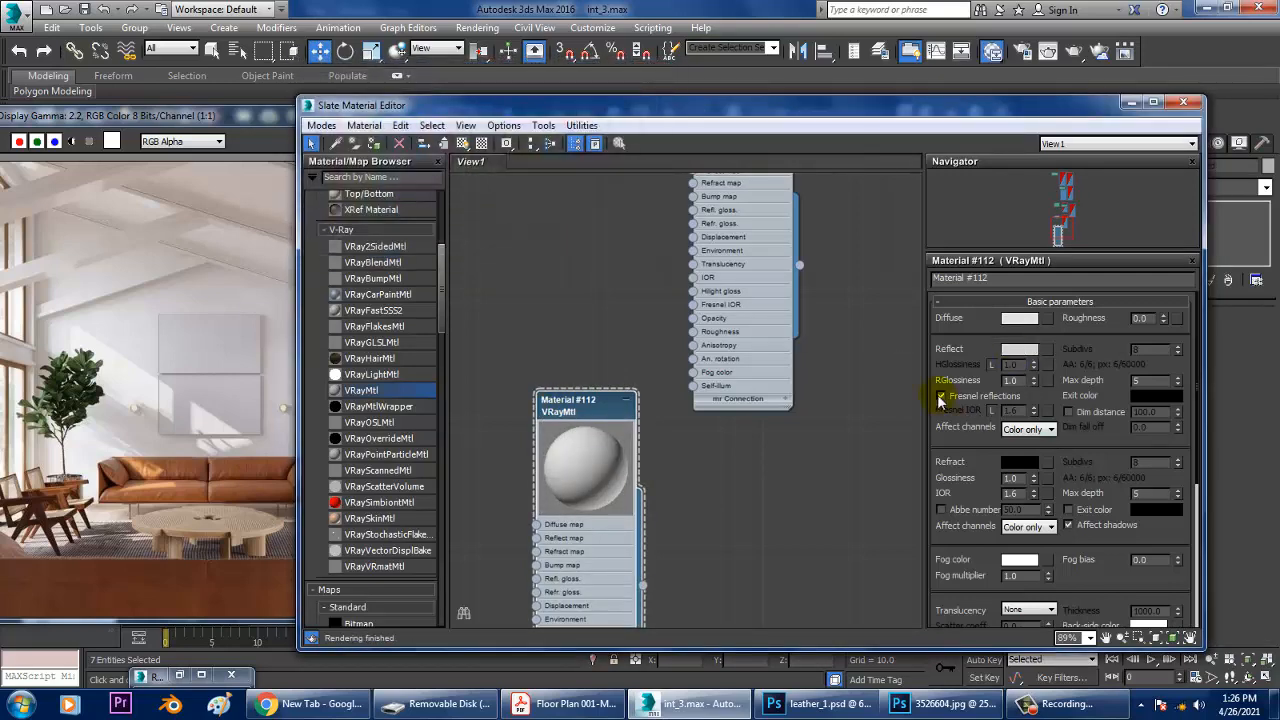
Unlock the Fresnel IOR and set it to 0.1, turn Fresnel reflections off, and set the reflection glossiness to 0.76.
{"action": "left_click", "coordinate": [940, 397]}
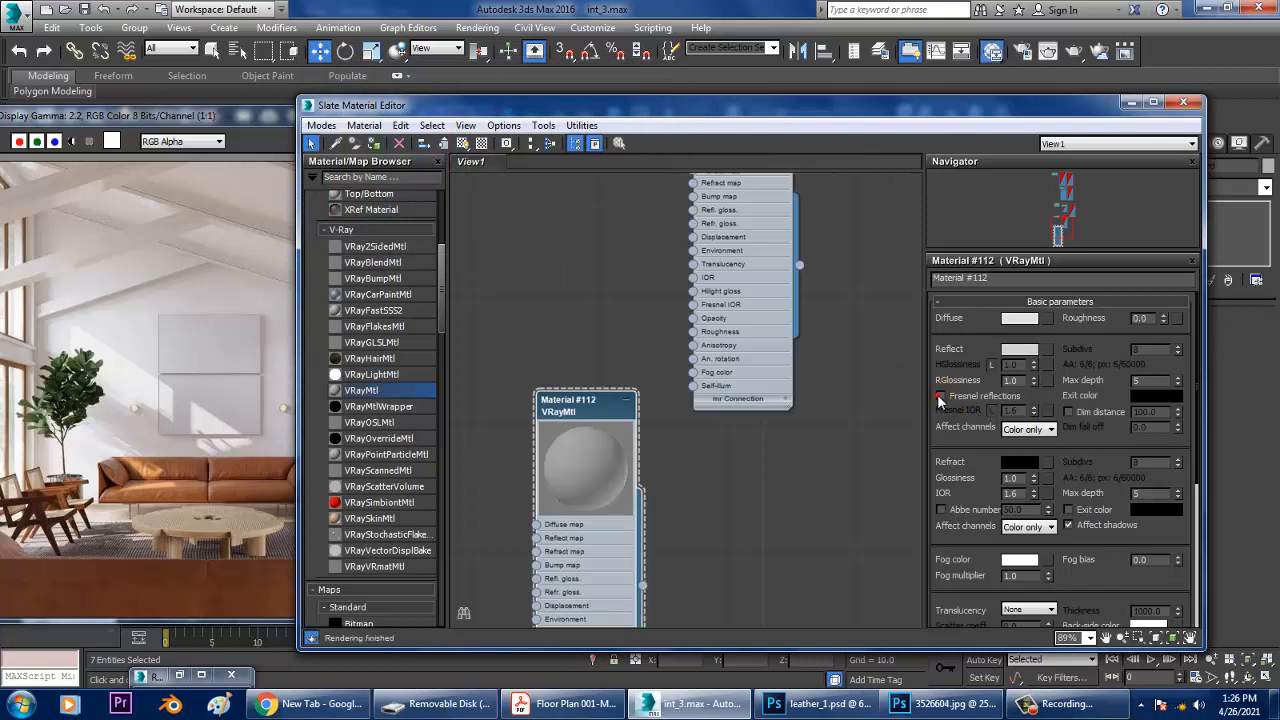
{"action": "left_click", "coordinate": [992, 411]}
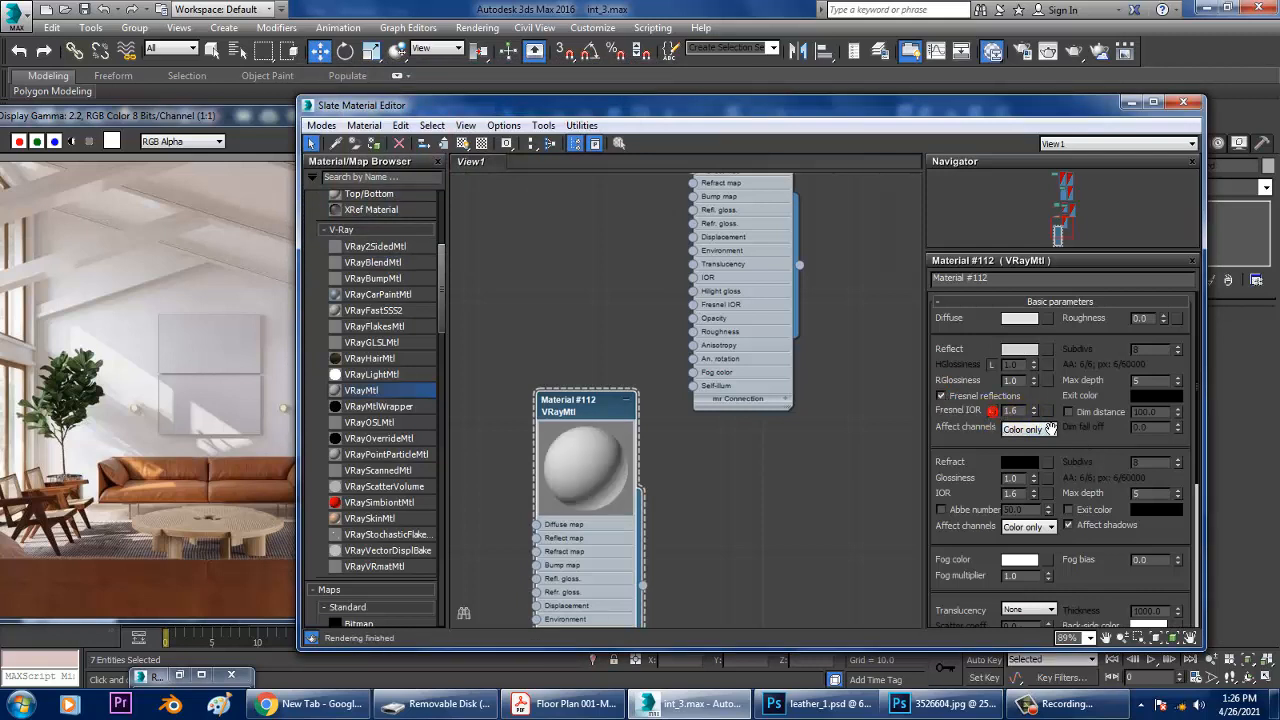
{"action": "left_click_drag", "start_coordinate": [1036, 414], "coordinate": [1051, 433]}
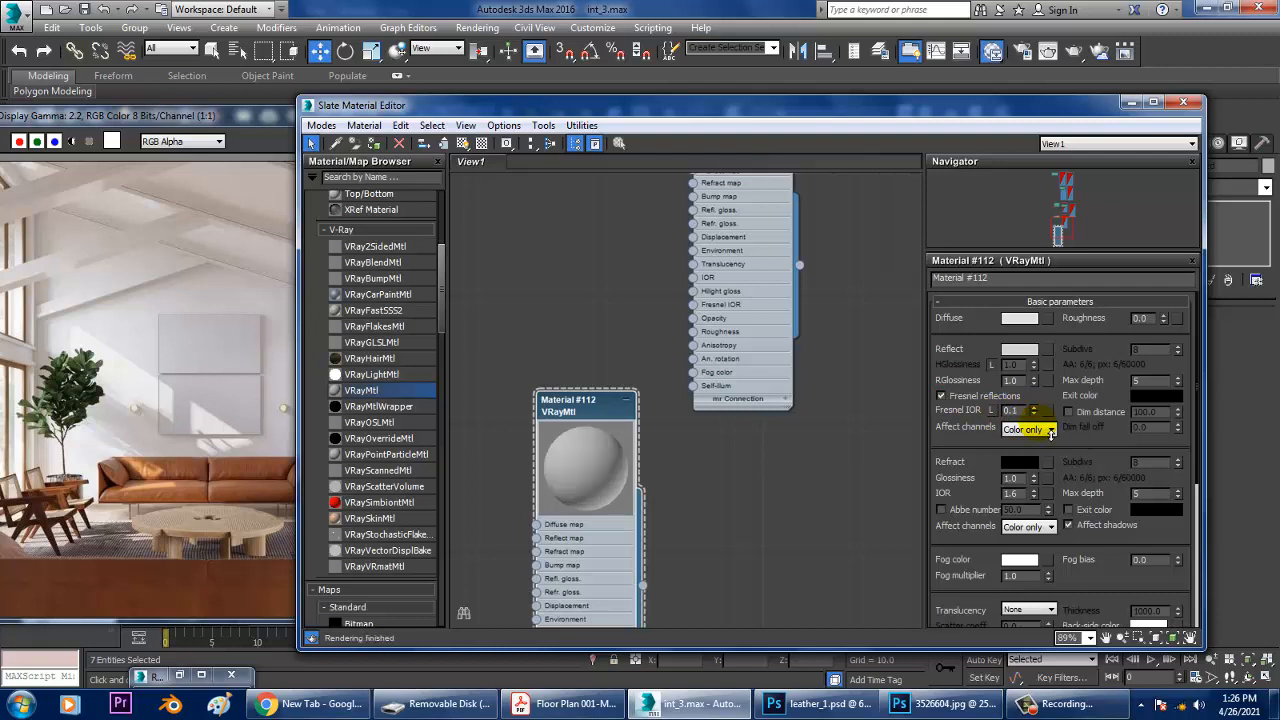
{"action": "left_click", "coordinate": [942, 397]}
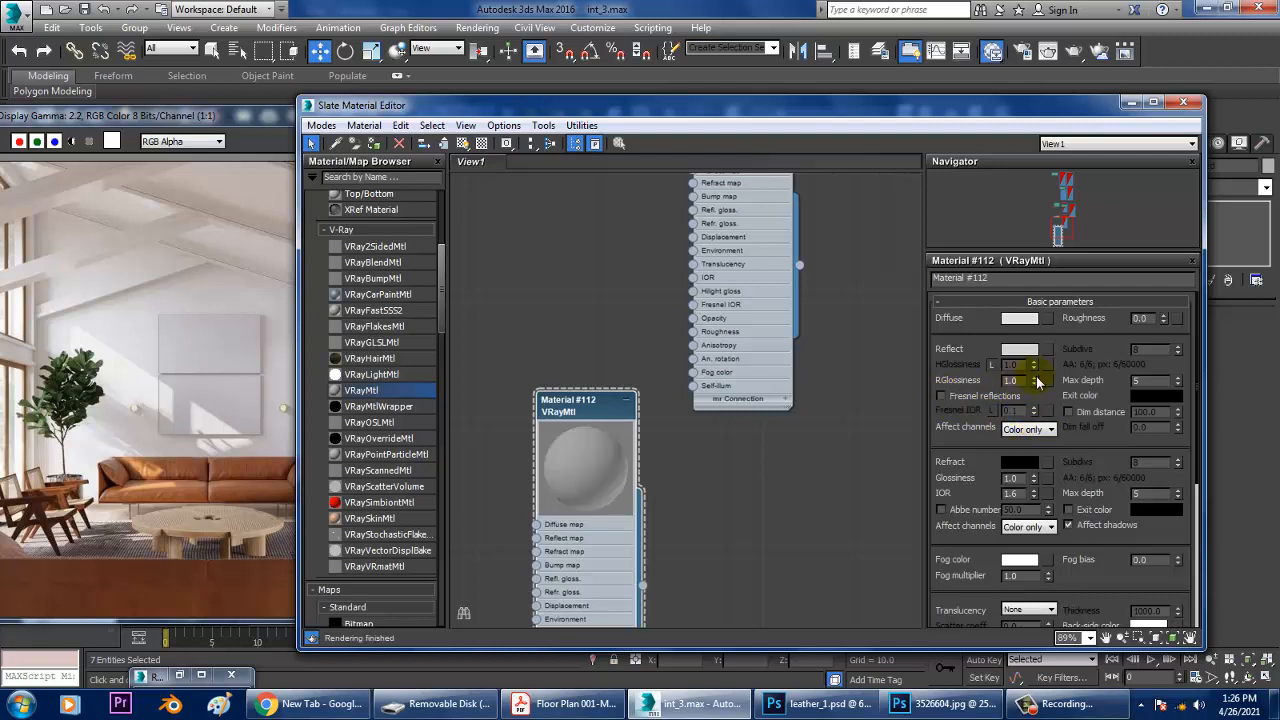
{"action": "left_click_drag", "start_coordinate": [1046, 402], "coordinate": [1046, 413]}
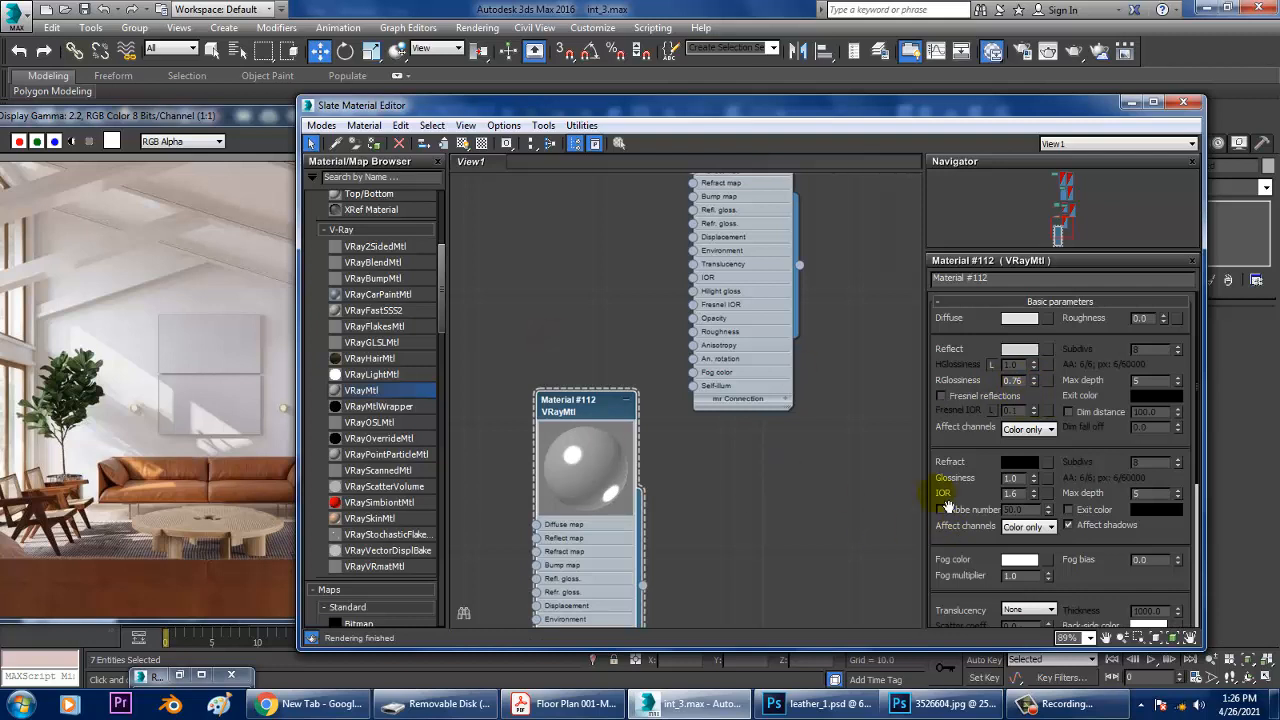
Assign the new grey reflective VRayMtl to the selected sofa frame and legs, and minimize the Slate Material Editor to review the sofa.
{"action": "left_click", "coordinate": [376, 149]}
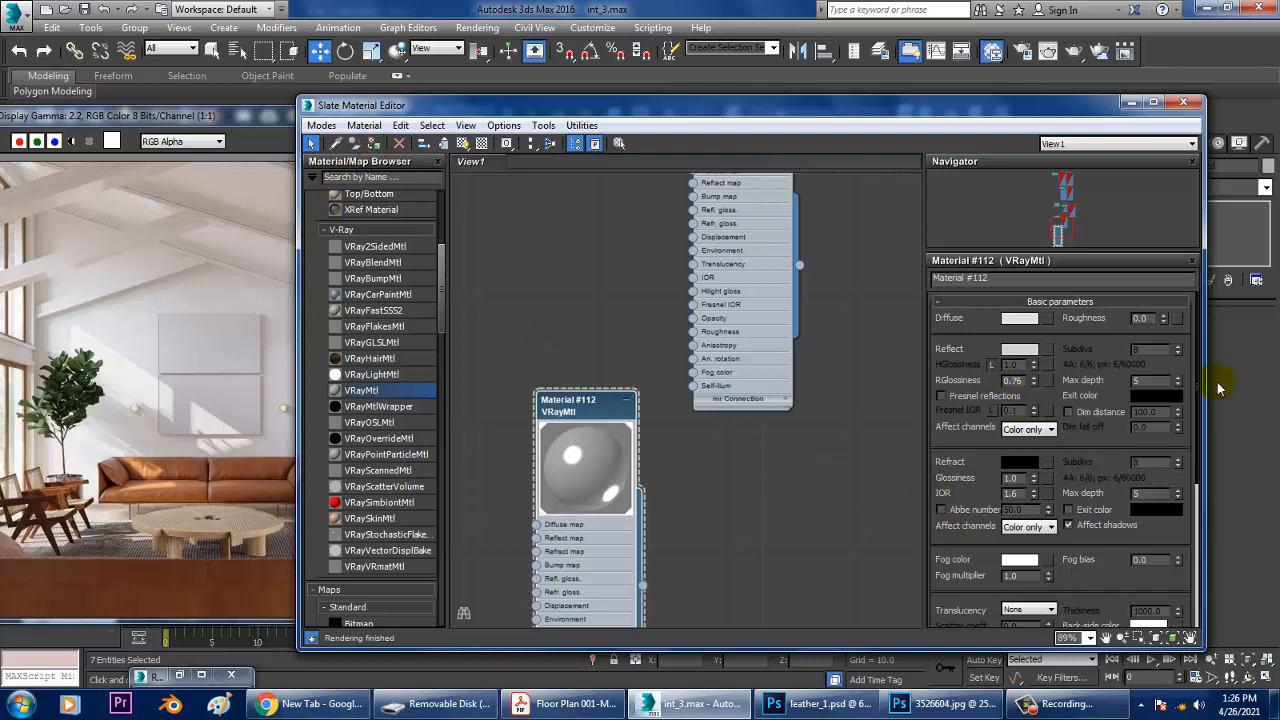
{"action": "left_click", "coordinate": [1003, 278]}
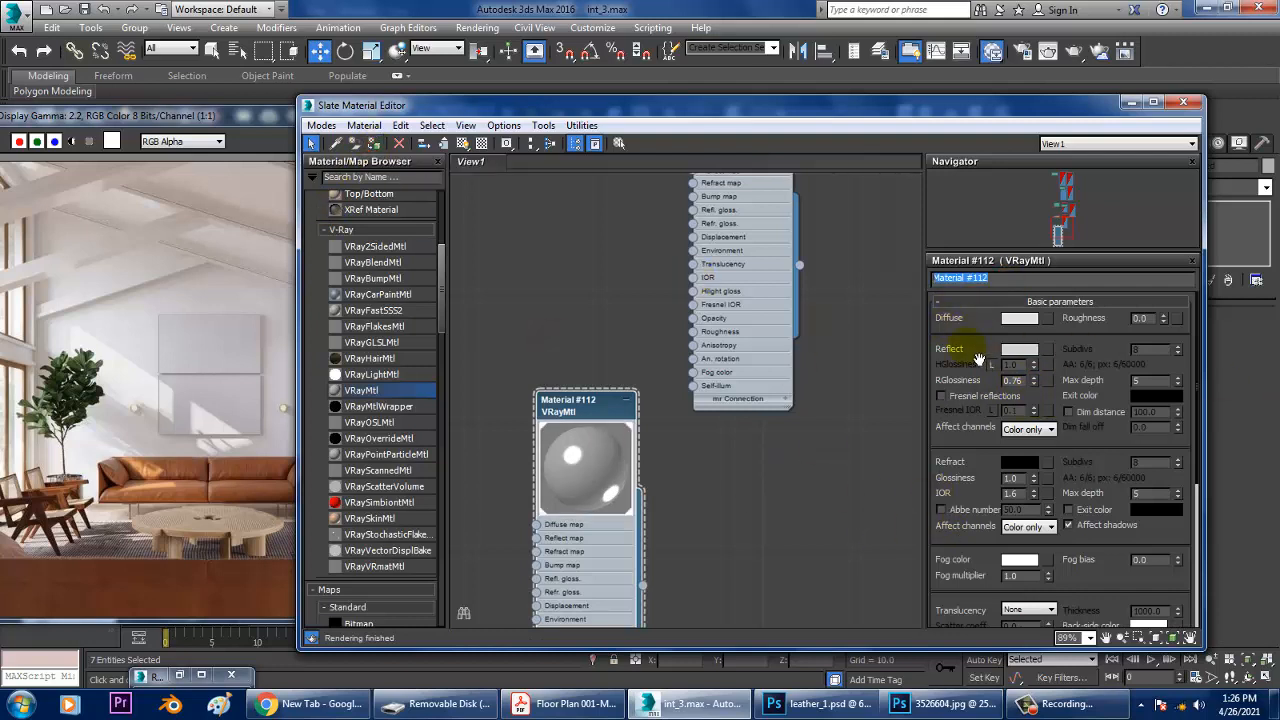
{"action": "left_click", "coordinate": [1131, 102]}
{"action": "scroll", "coordinate": [765, 398], "scroll_direction": "down", "scroll_amount": 5}
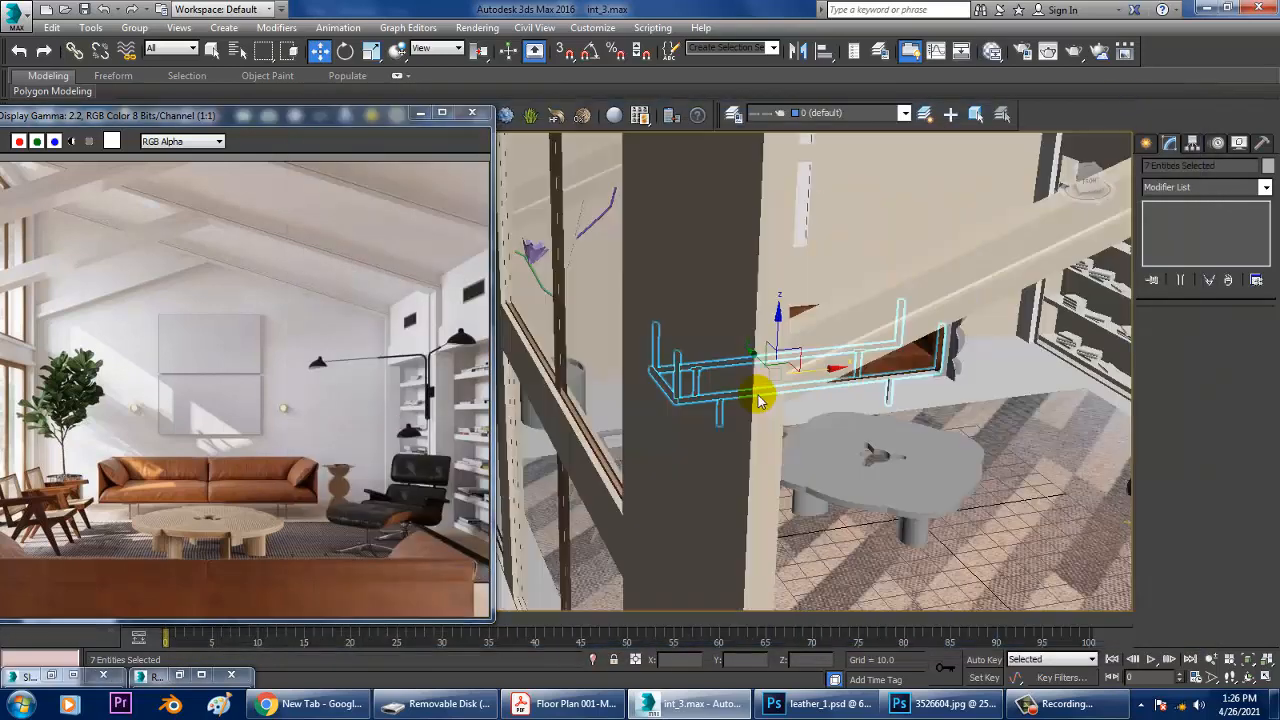
{"action": "scroll", "coordinate": [790, 401], "scroll_direction": "up", "scroll_amount": 5}
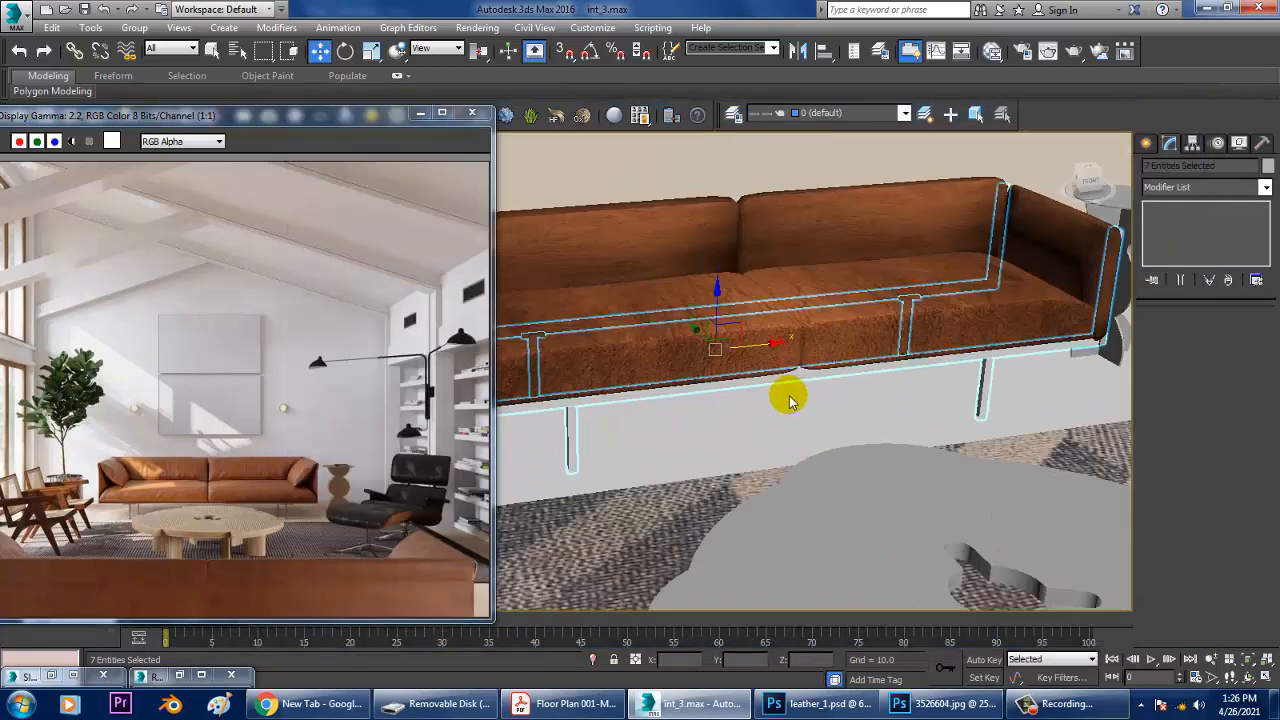
Turn on the shaded viewport display of the grey VRayMtl and deselect the sofa frame and legs.
{"action": "key", "text": "m"}
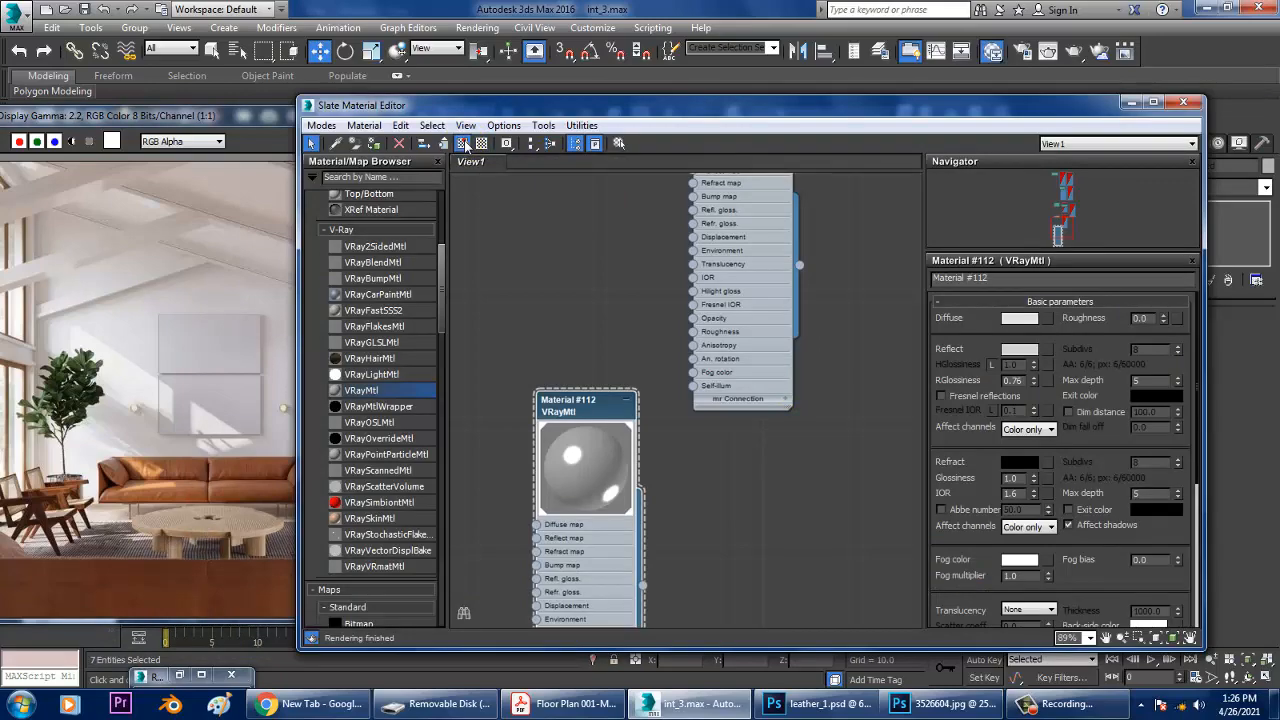
{"action": "left_click", "coordinate": [1131, 102]}
{"action": "scroll", "coordinate": [935, 388], "scroll_direction": "down", "scroll_amount": 5}
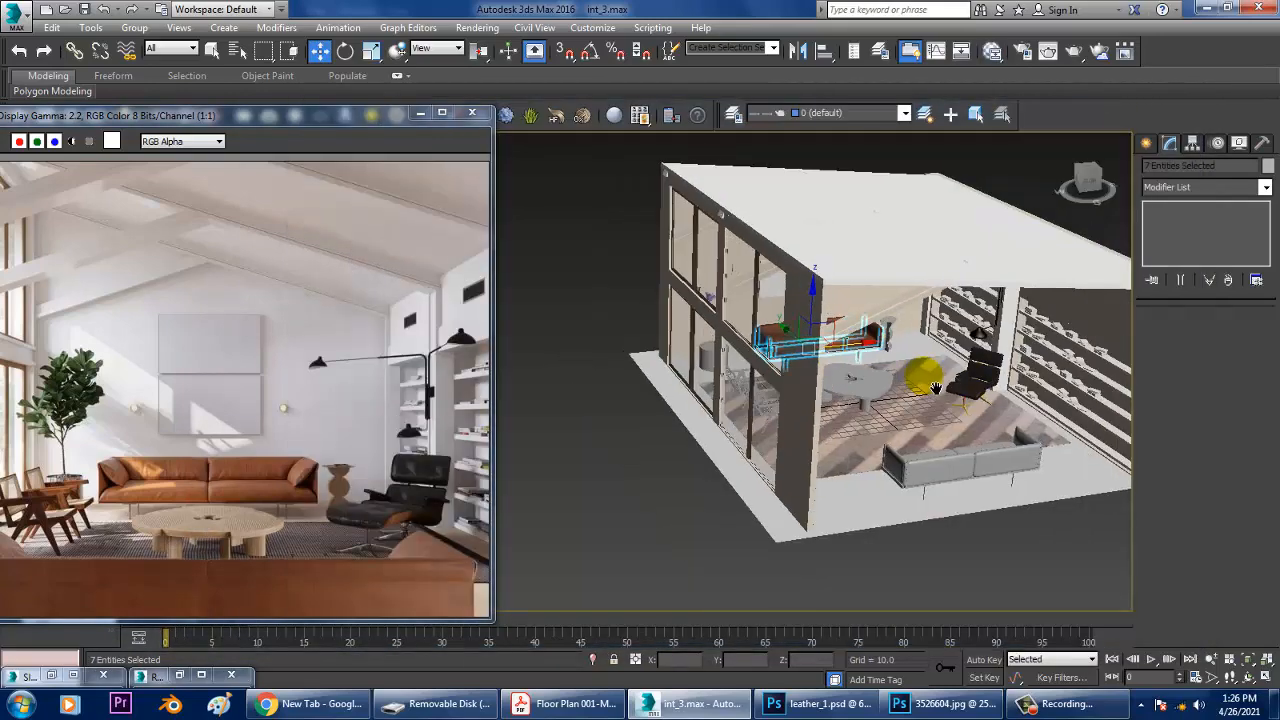
{"action": "left_click", "coordinate": [1014, 164]}
{"action": "scroll", "coordinate": [830, 455], "scroll_direction": "up", "scroll_amount": 10}
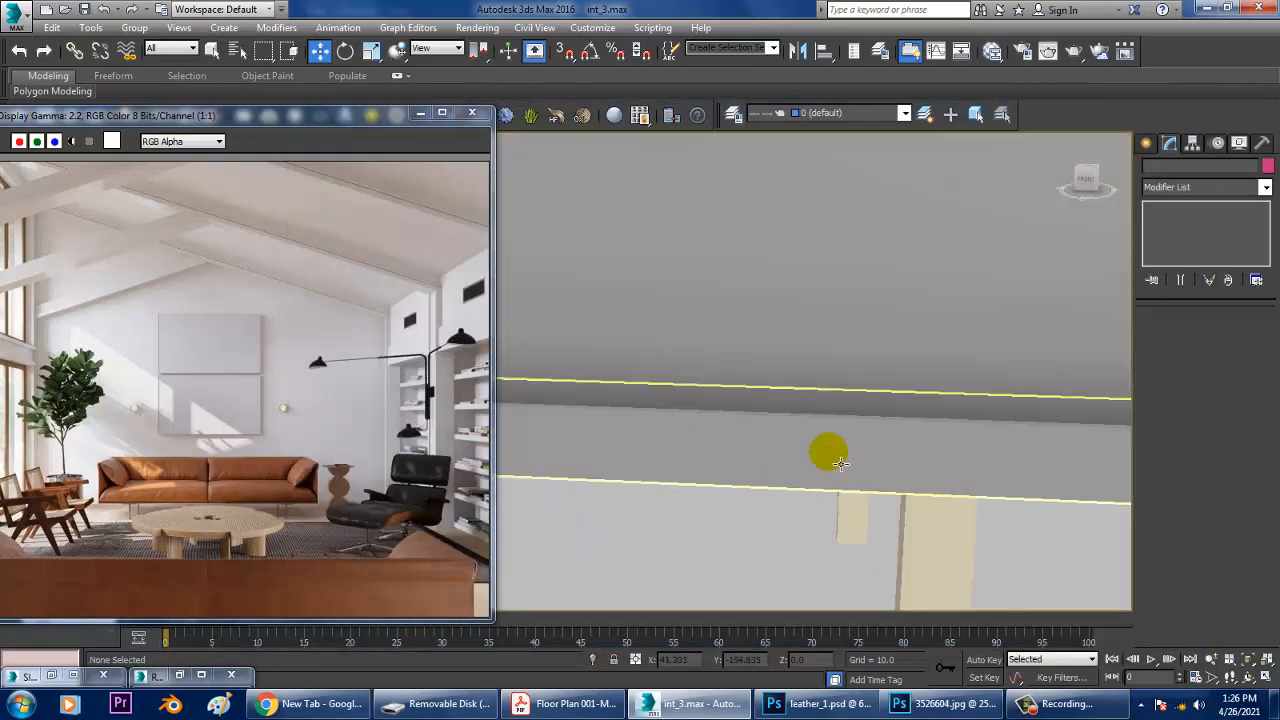
{"action": "scroll", "coordinate": [812, 284], "scroll_direction": "up", "scroll_amount": 8}
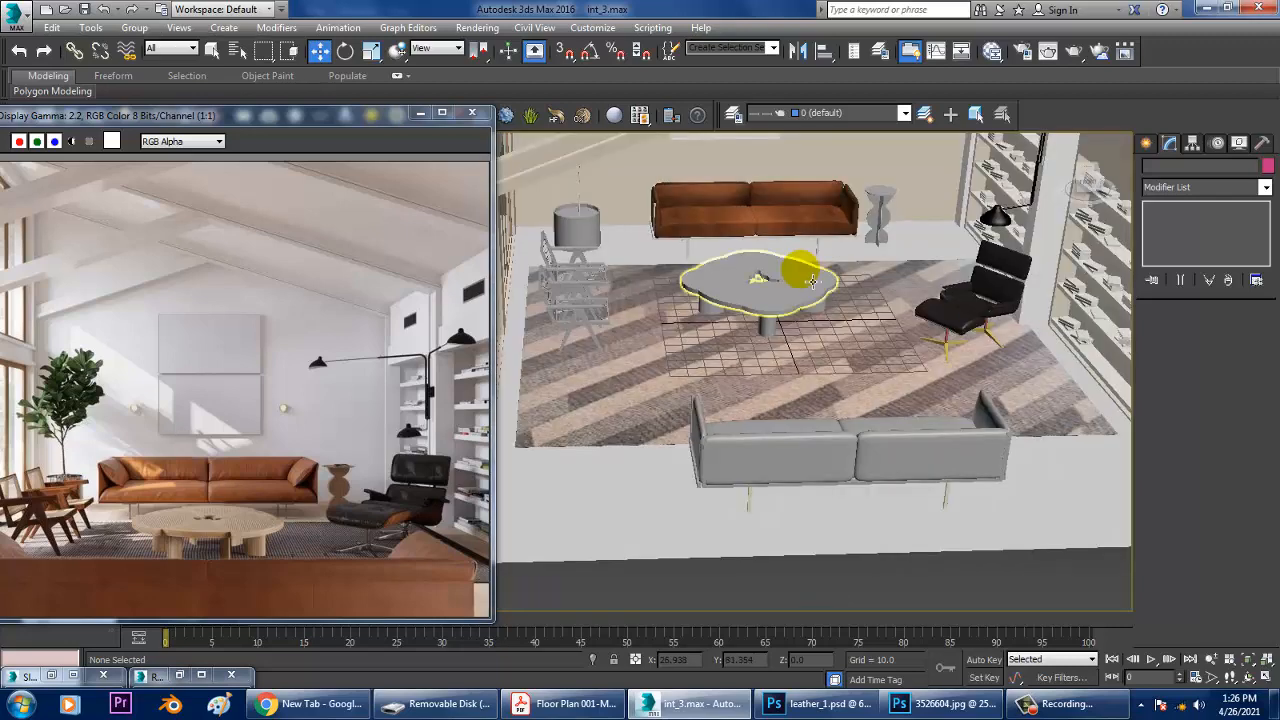
Convert all objects in the scene to Editable Poly and clear the selection.
{"action": "key", "text": "ctrl+a"}
{"action": "right_click", "coordinate": [853, 166]}
{"action": "mouse_move", "coordinate": [920, 327]}
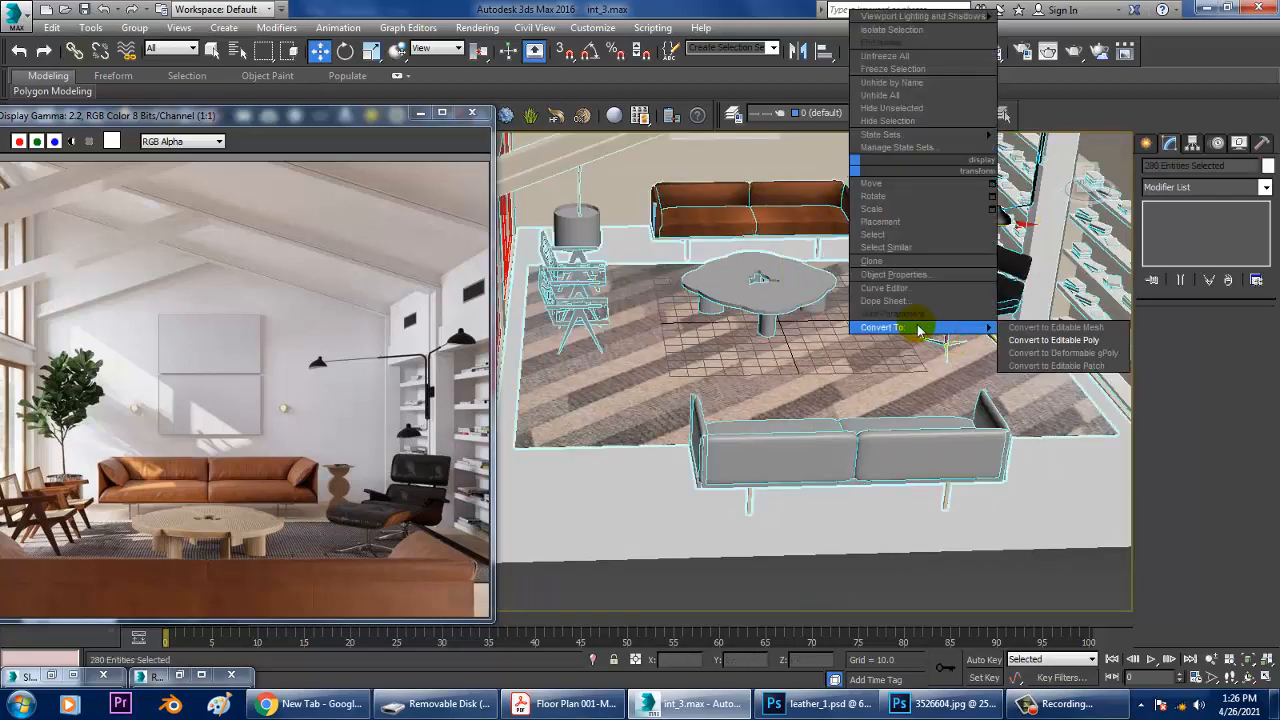
{"action": "left_click", "coordinate": [1080, 339]}
{"action": "scroll", "coordinate": [900, 320], "scroll_direction": "down", "scroll_amount": 10}
{"action": "left_click", "coordinate": [1074, 315]}
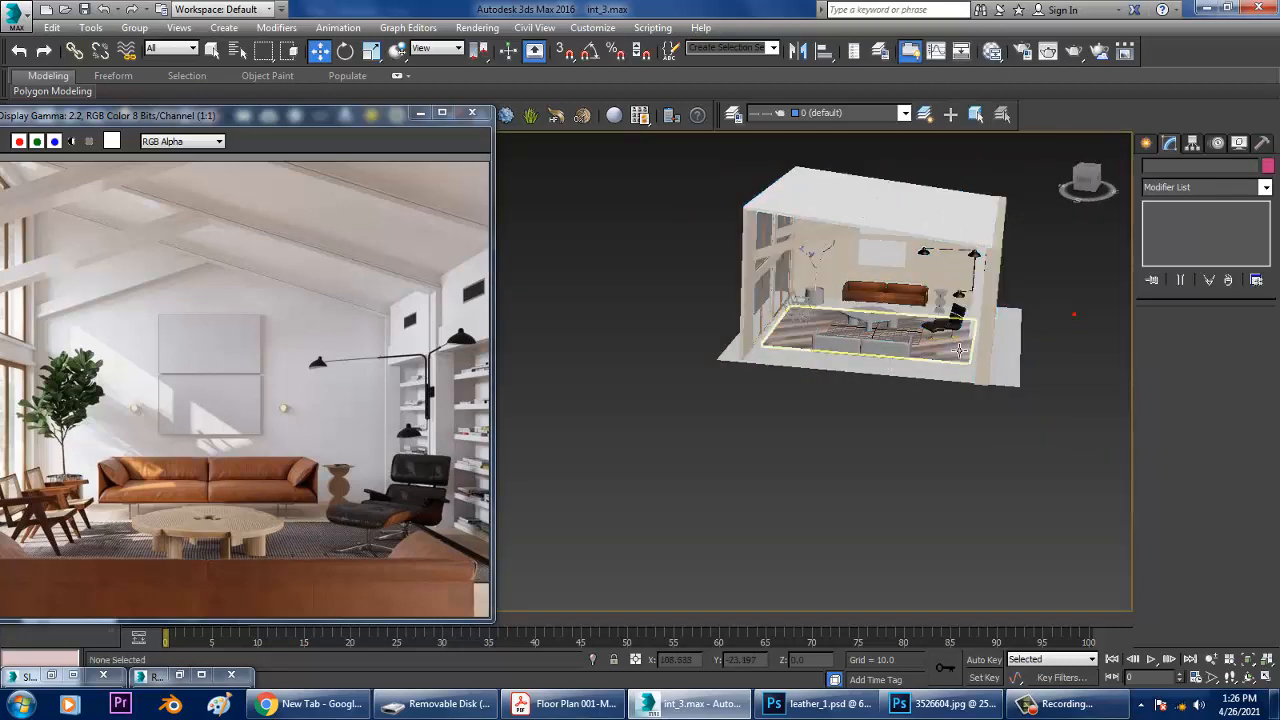
{"action": "scroll", "coordinate": [958, 350], "scroll_direction": "up", "scroll_amount": 10}
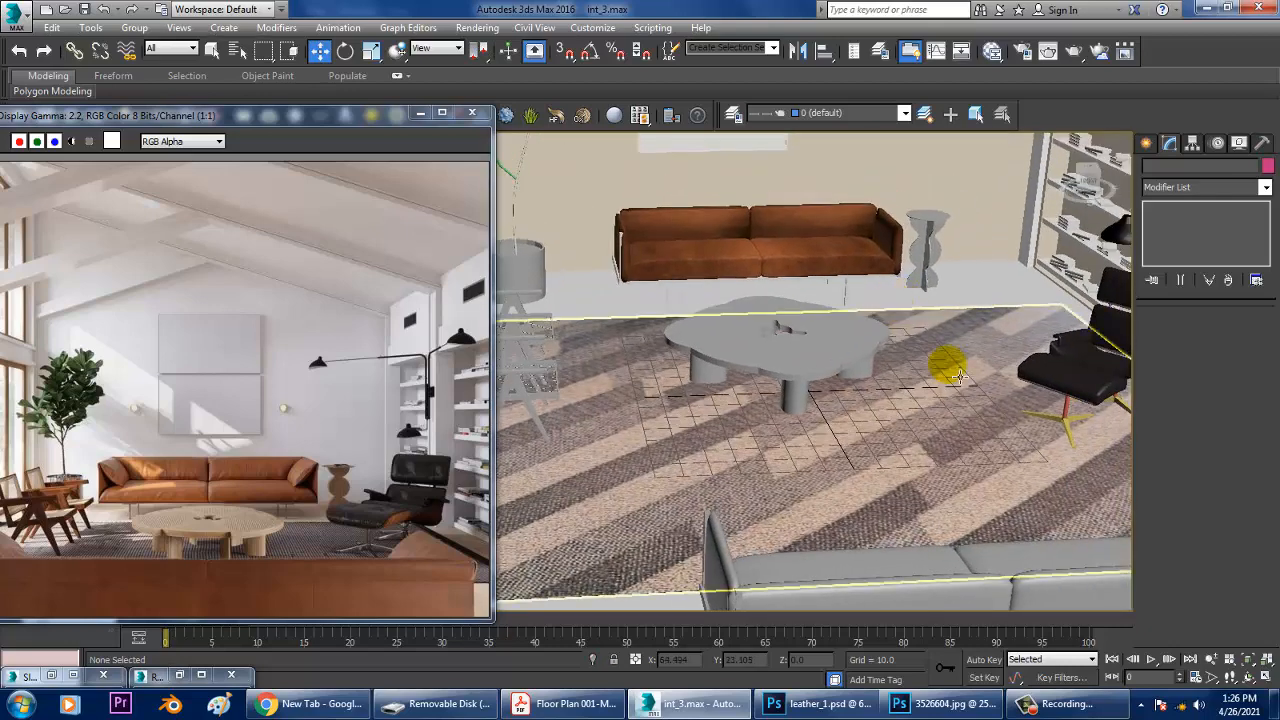
{"action": "left_click", "coordinate": [908, 586]}
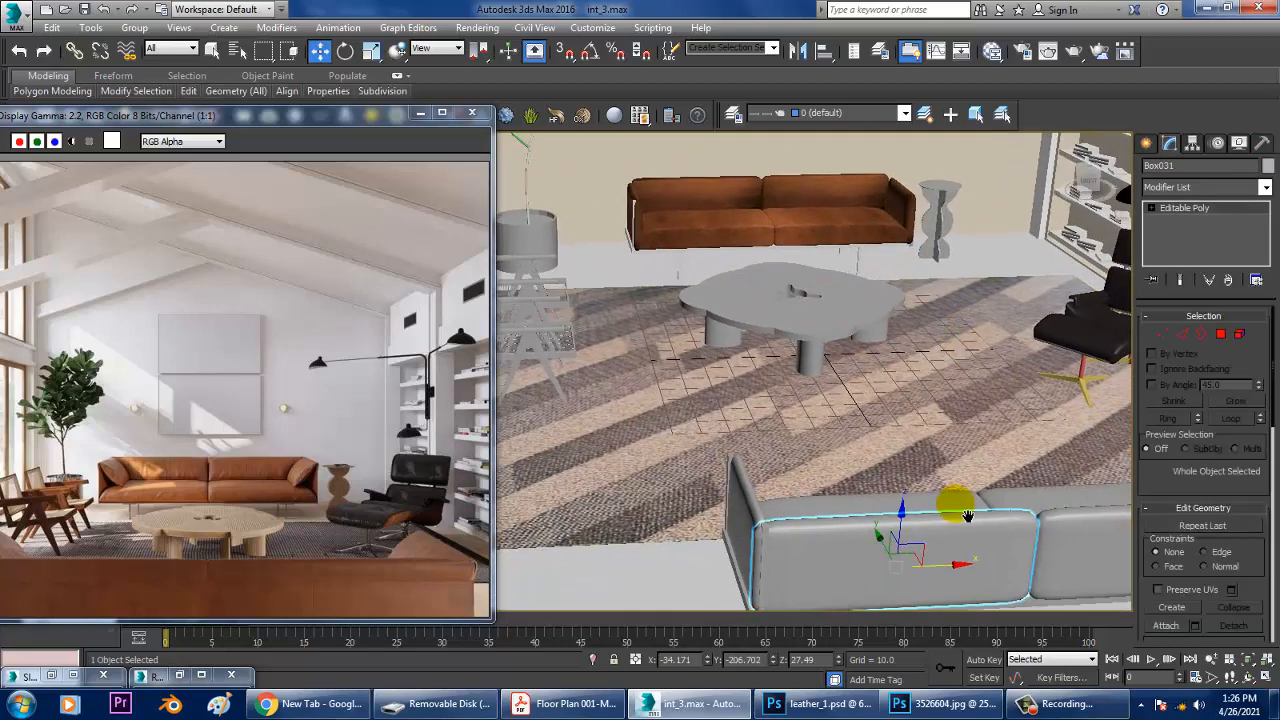
{"action": "middle_click_drag", "start_coordinate": [967, 516], "coordinate": [906, 452]}
{"action": "left_click", "coordinate": [893, 463], "text": "ctrl"}
{"action": "left_click", "coordinate": [845, 380], "text": "ctrl"}
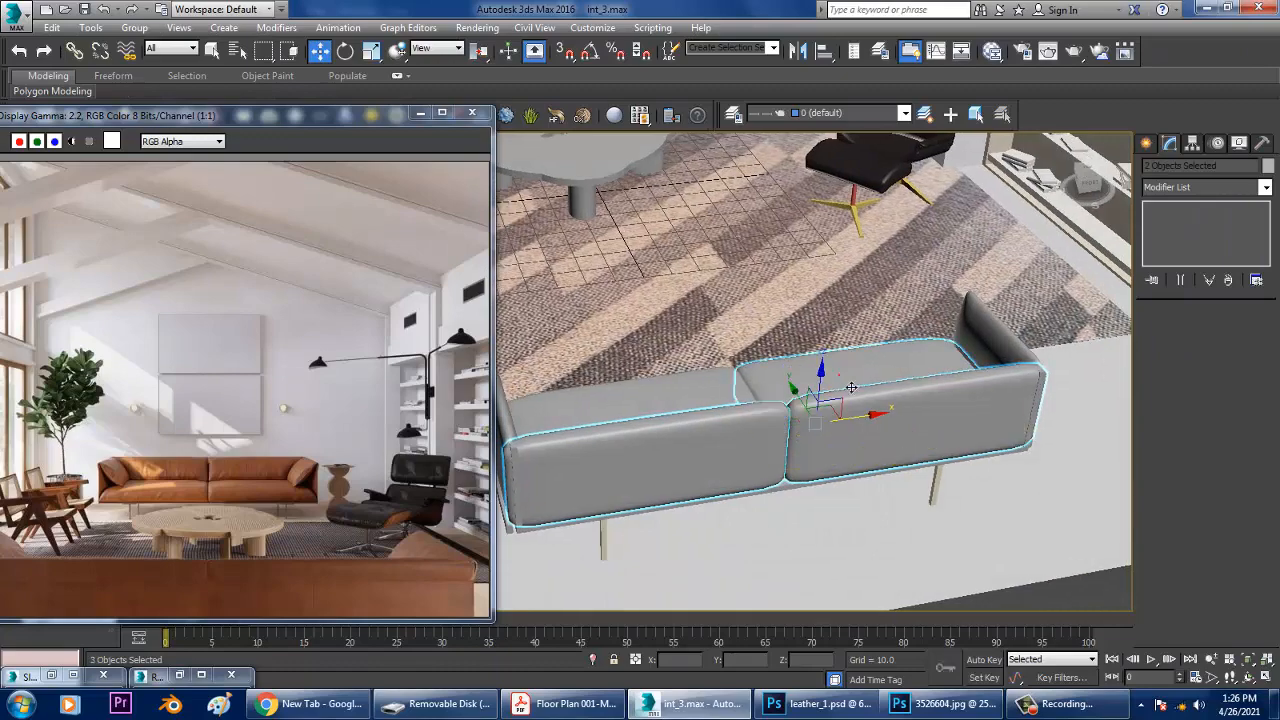
{"action": "scroll", "coordinate": [699, 397], "scroll_direction": "down", "scroll_amount": 10}
Select all parts of the leather sofa near the back wall in the Top view, leaving out the walls and rug.
{"action": "key", "text": "alt+w"}
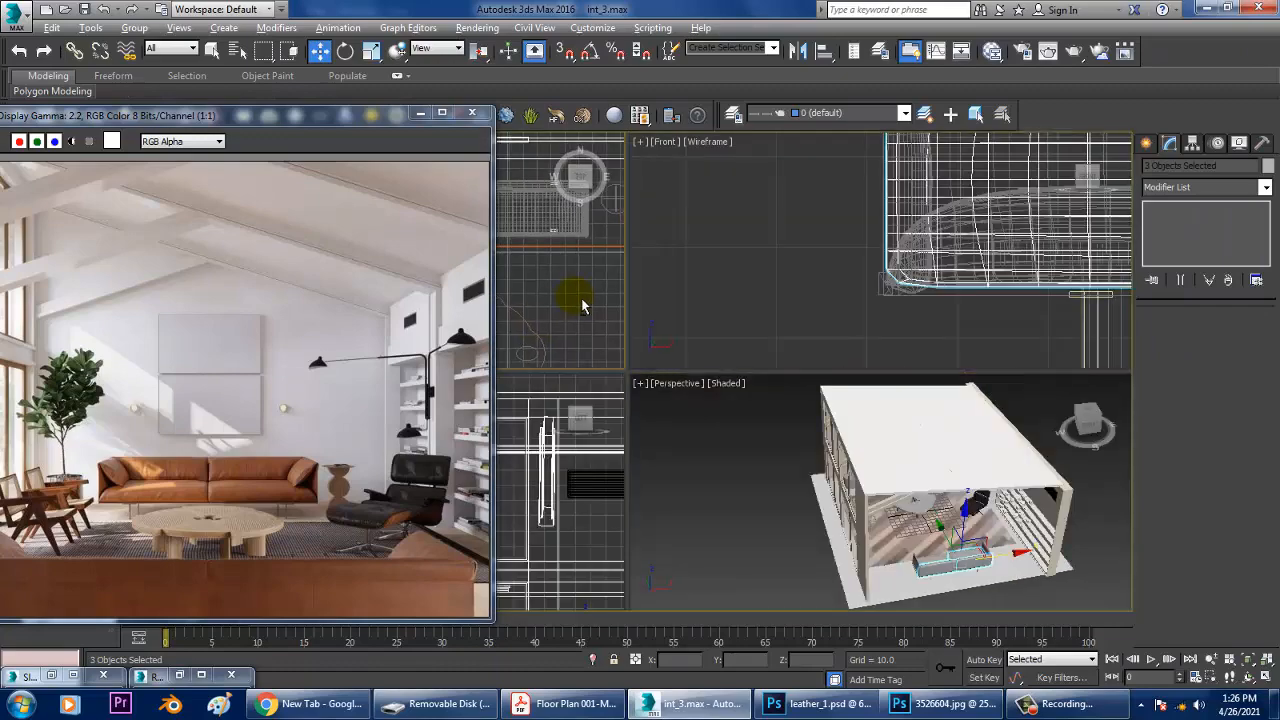
{"action": "key", "text": "alt+w"}
{"action": "scroll", "coordinate": [691, 320], "scroll_direction": "down", "scroll_amount": 5}
{"action": "middle_click_drag", "start_coordinate": [750, 275], "coordinate": [790, 445]}
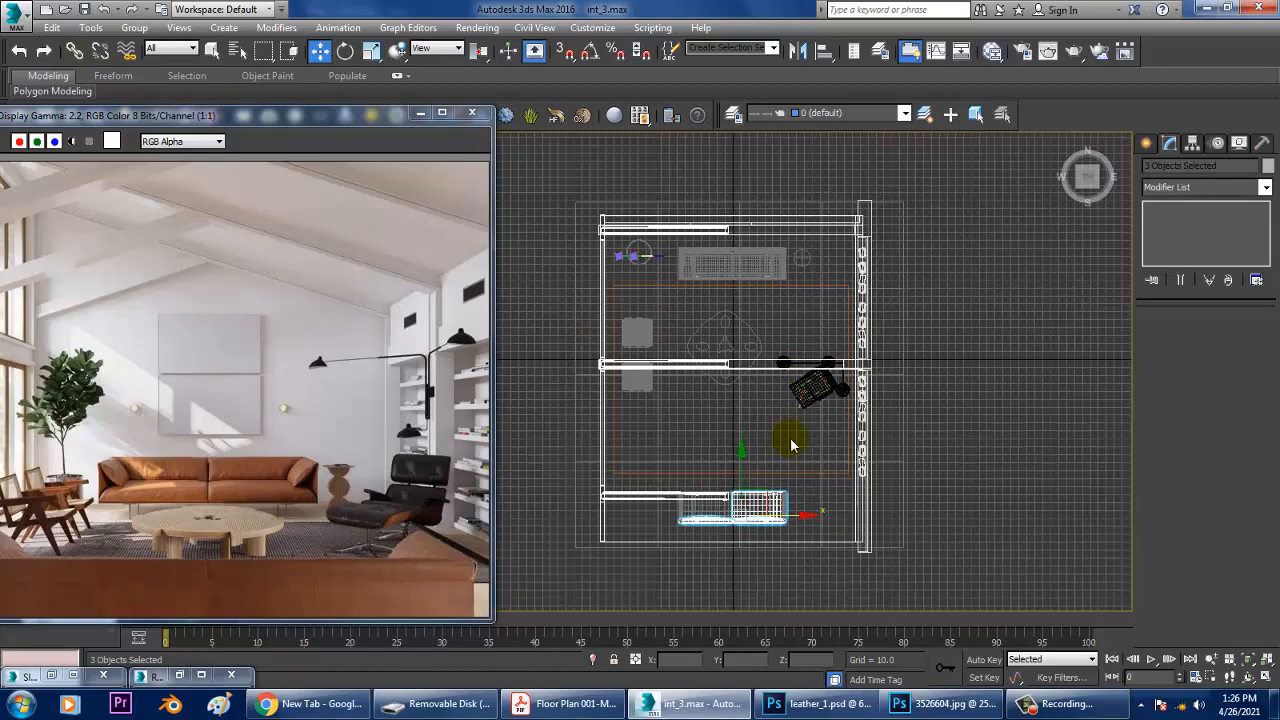
{"action": "left_click", "coordinate": [1064, 250]}
{"action": "scroll", "coordinate": [1064, 250], "scroll_direction": "up", "scroll_amount": 2}
{"action": "middle_click_drag", "start_coordinate": [597, 287], "coordinate": [667, 307]}
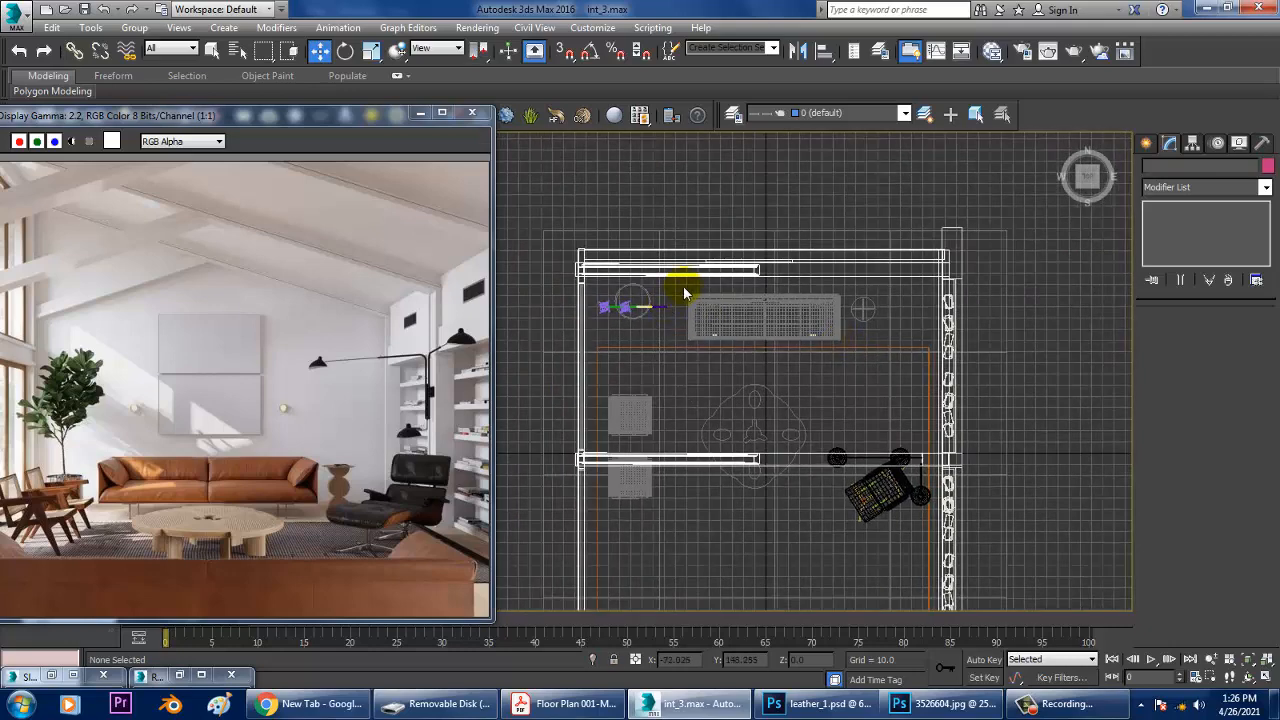
{"action": "left_click", "coordinate": [849, 355]}
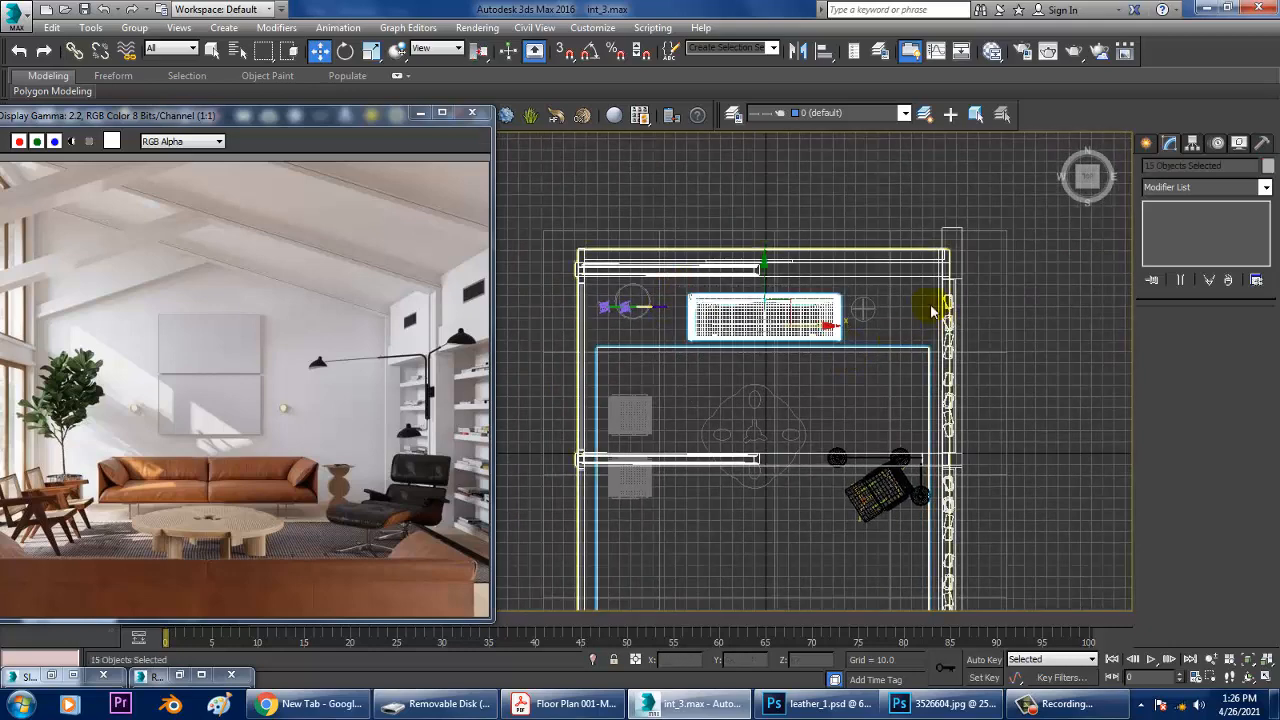
{"action": "middle_click_drag", "start_coordinate": [891, 211], "coordinate": [807, 322]}
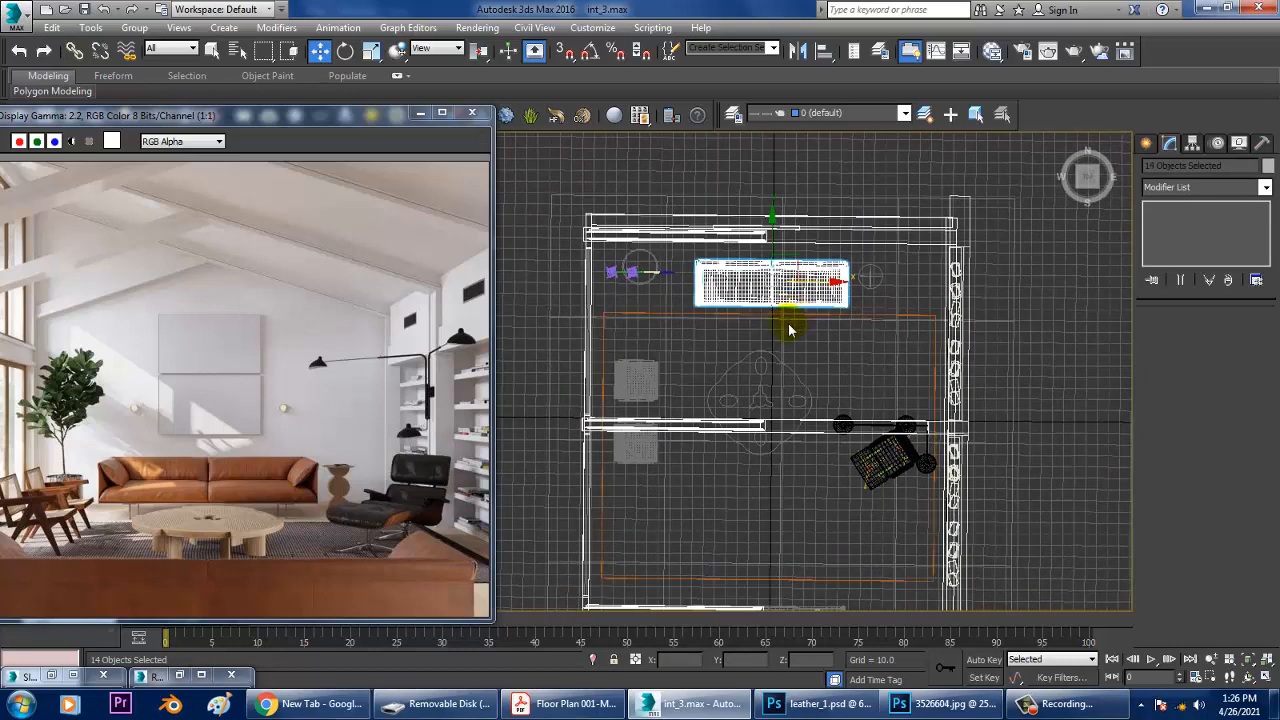
{"action": "left_click", "coordinate": [589, 167]}
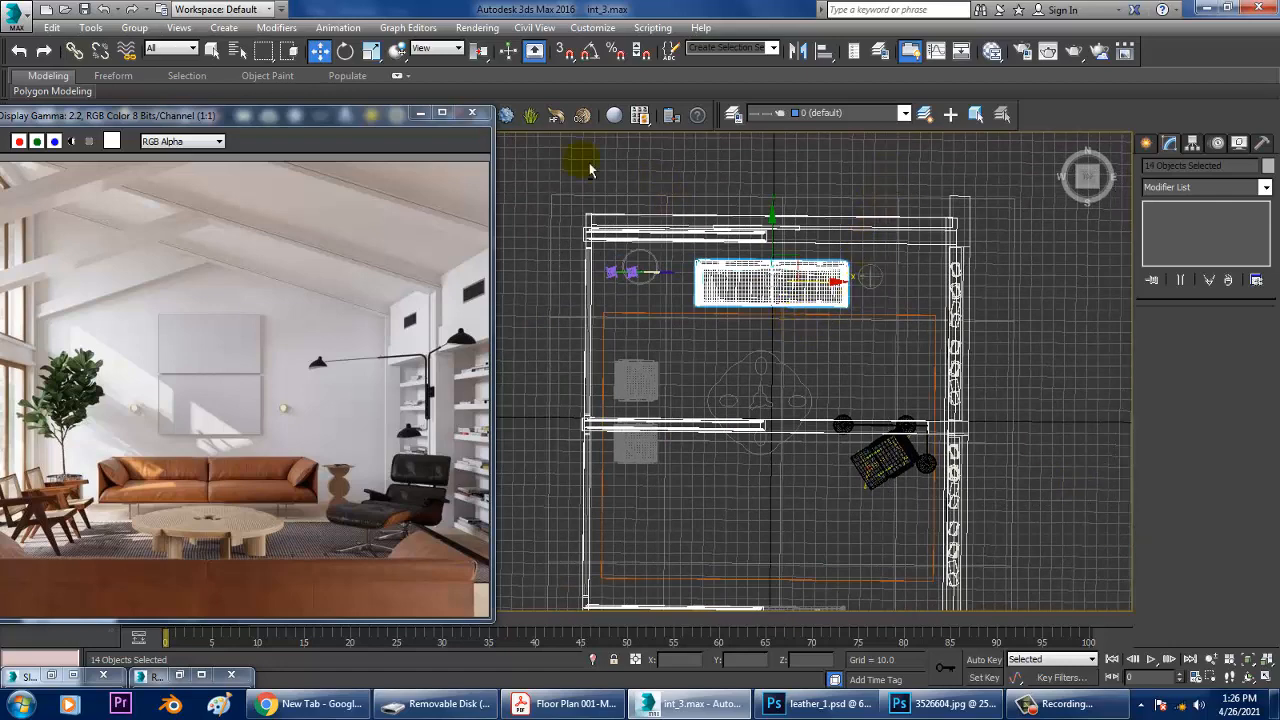
{"action": "scroll", "coordinate": [803, 248], "scroll_direction": "up", "scroll_amount": 5}
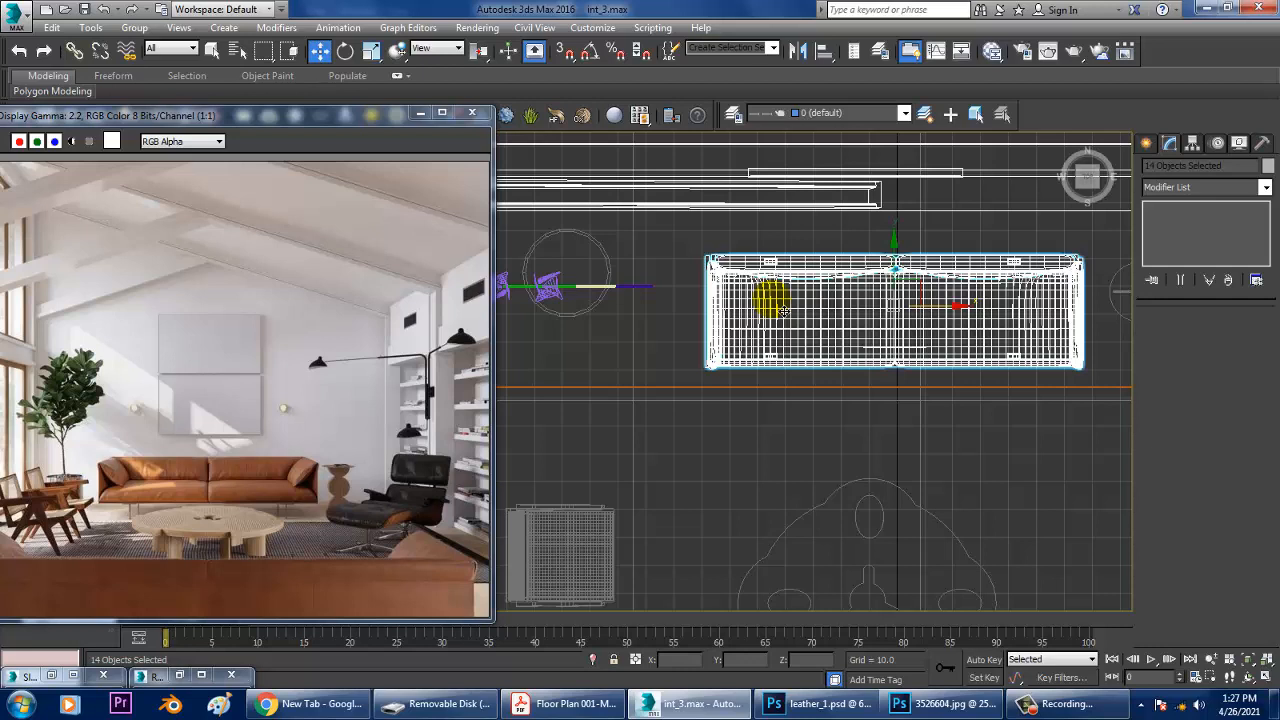
Mirror the leather sofa about the Y axis as a copy and move the copy outside the room's open front.
{"action": "key", "text": "alt+w"}
{"action": "right_click", "coordinate": [855, 494]}
{"action": "key", "text": "alt+w"}
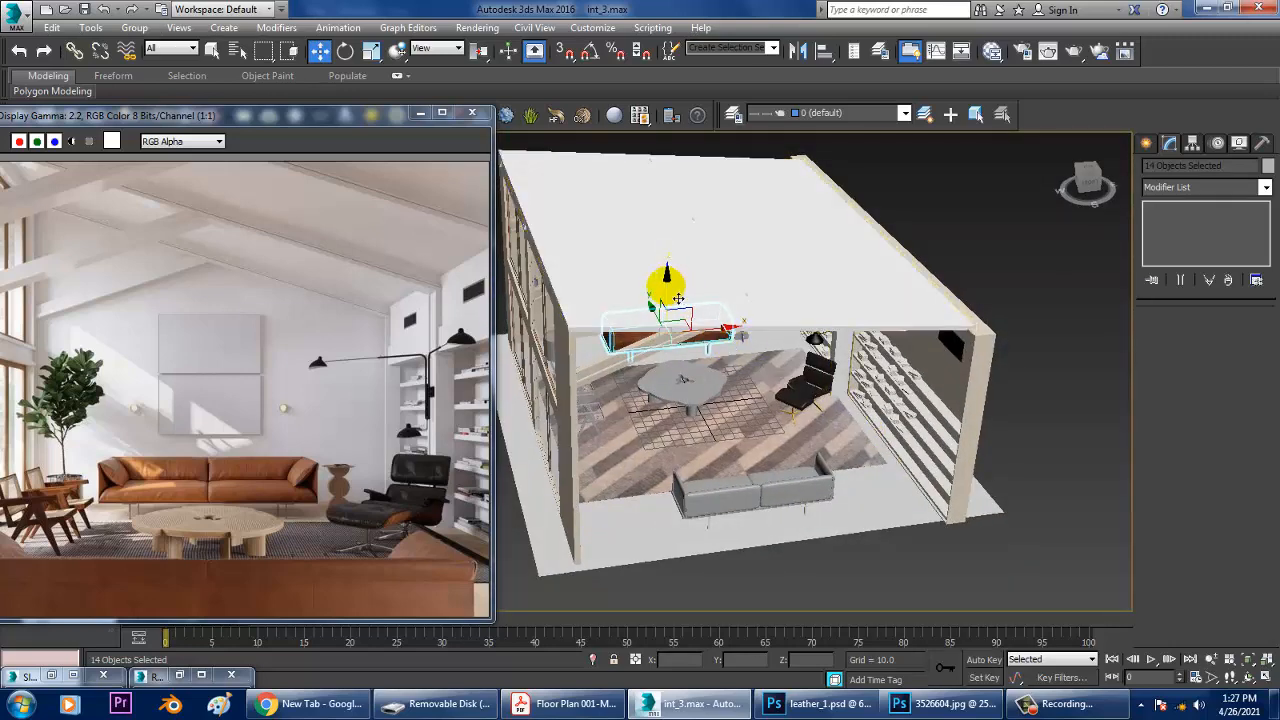
{"action": "middle_click_drag", "start_coordinate": [686, 329], "coordinate": [800, 145], "text": "alt"}
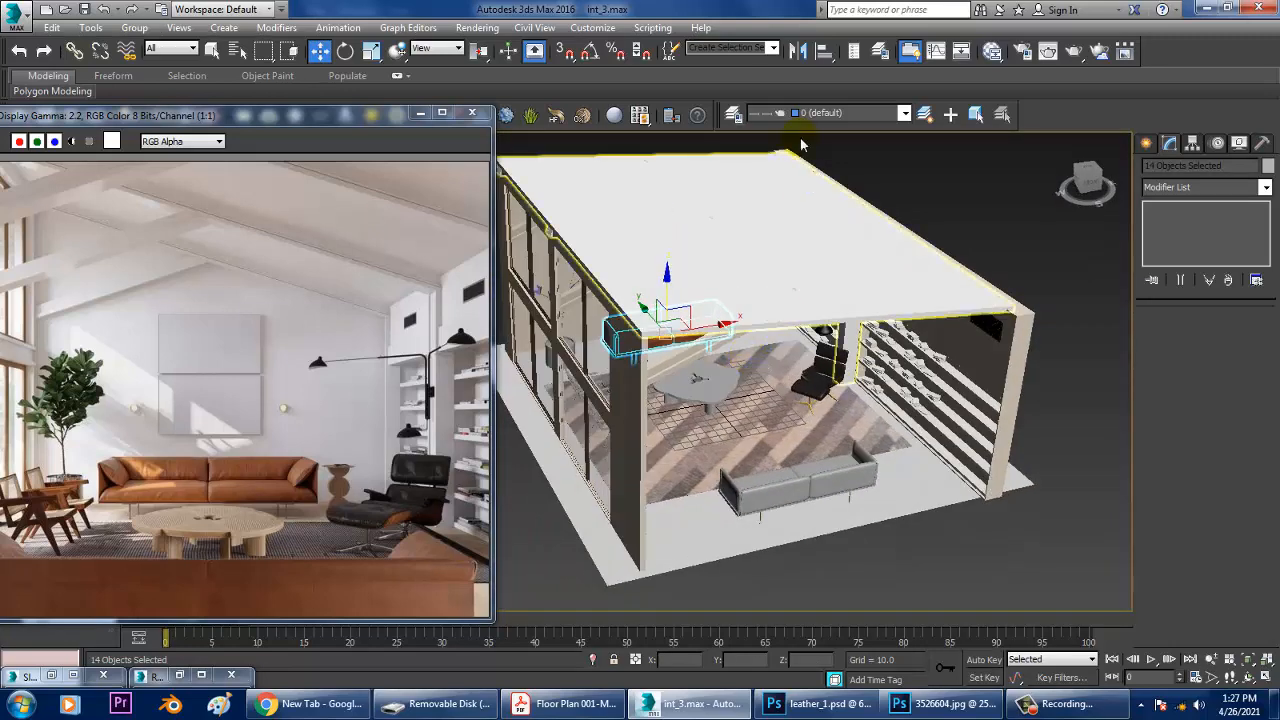
{"action": "left_click", "coordinate": [797, 50]}
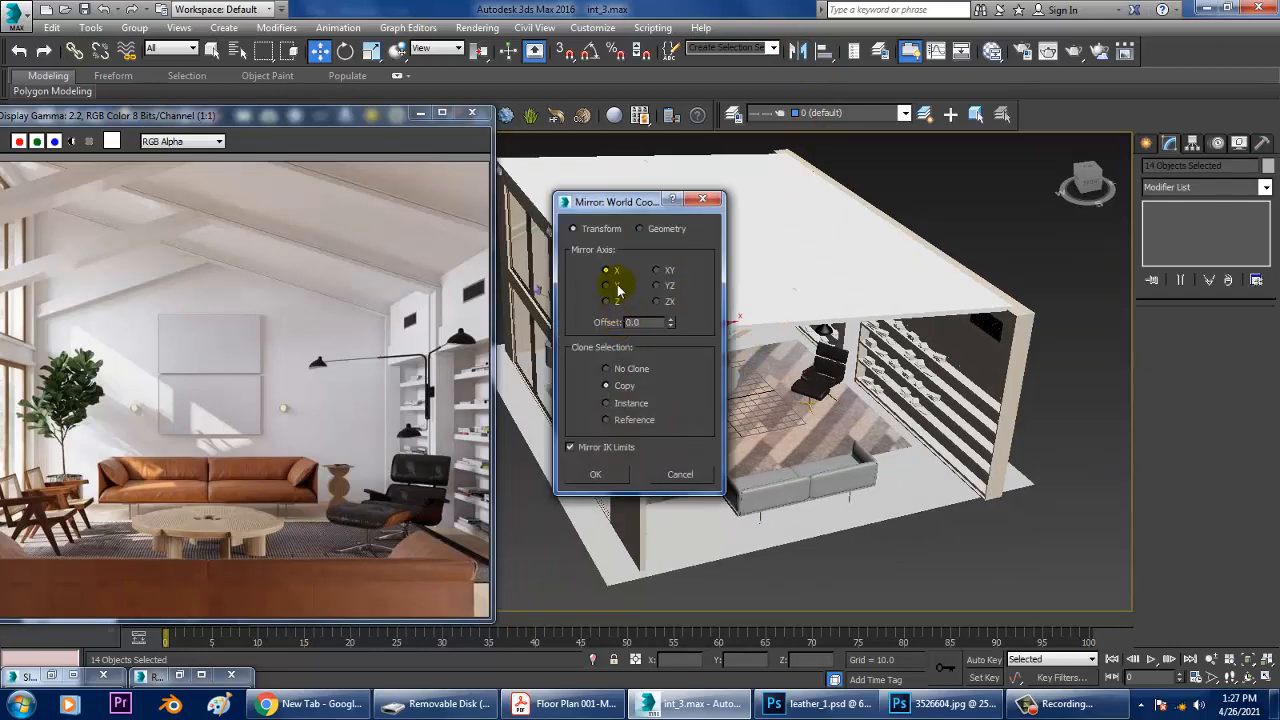
{"action": "left_click", "coordinate": [600, 476]}
{"action": "middle_click_drag", "start_coordinate": [752, 449], "coordinate": [690, 380], "text": "alt"}
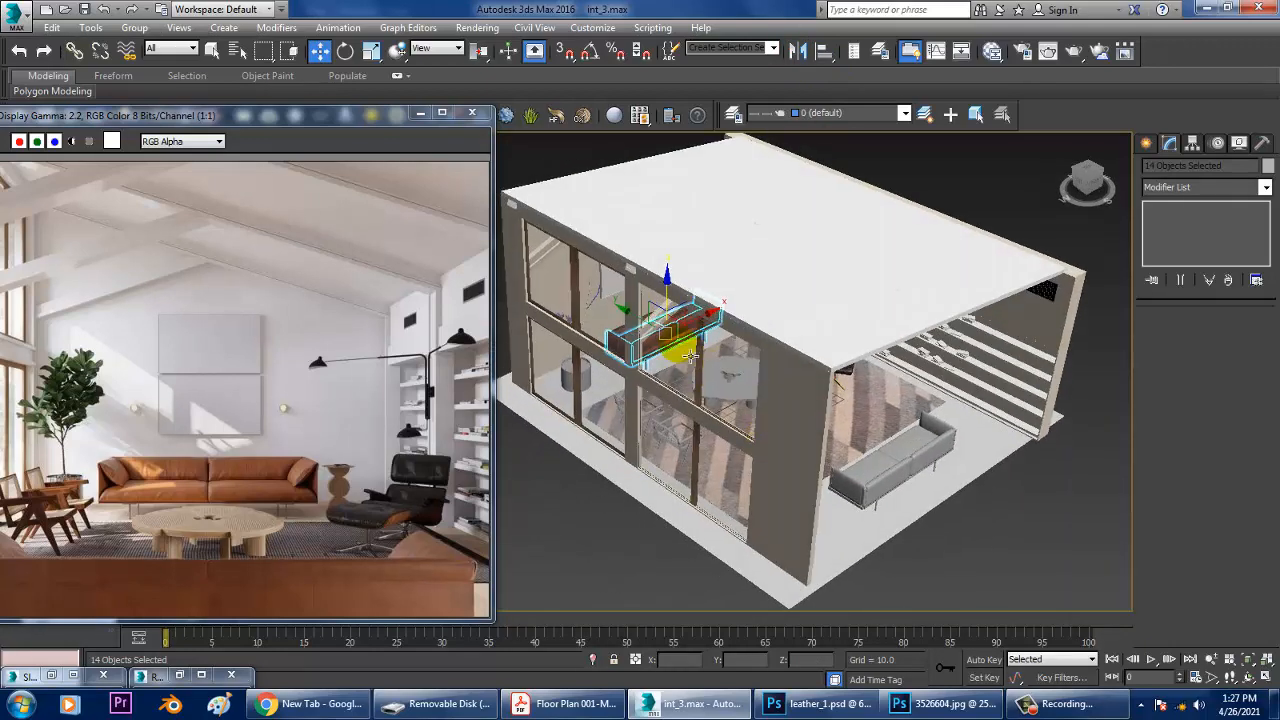
{"action": "left_click_drag", "start_coordinate": [645, 318], "coordinate": [979, 540]}
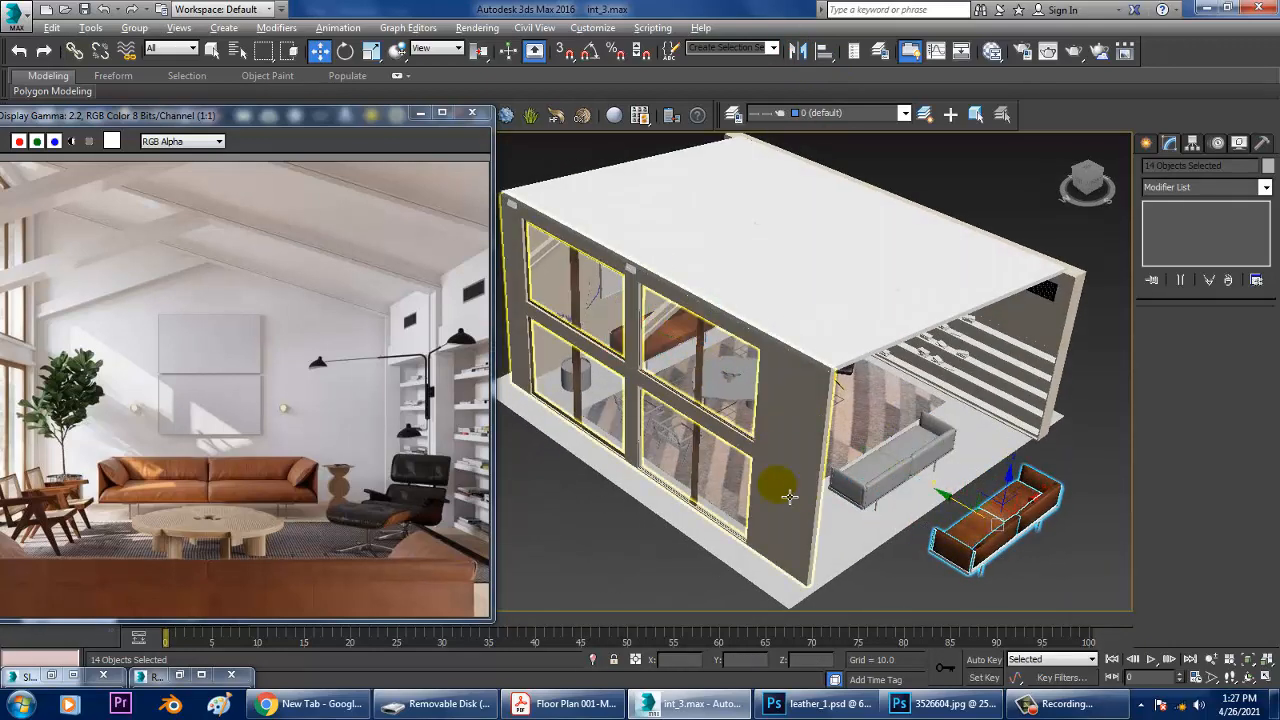
Select all parts of the untextured grey sofa, without the window frame beside it, and delete them.
{"action": "key", "text": "alt+w"}
{"action": "key", "text": "alt+w"}
{"action": "scroll", "coordinate": [698, 290], "scroll_direction": "up", "scroll_amount": 2}
{"action": "scroll", "coordinate": [698, 290], "scroll_direction": "down", "scroll_amount": 3}
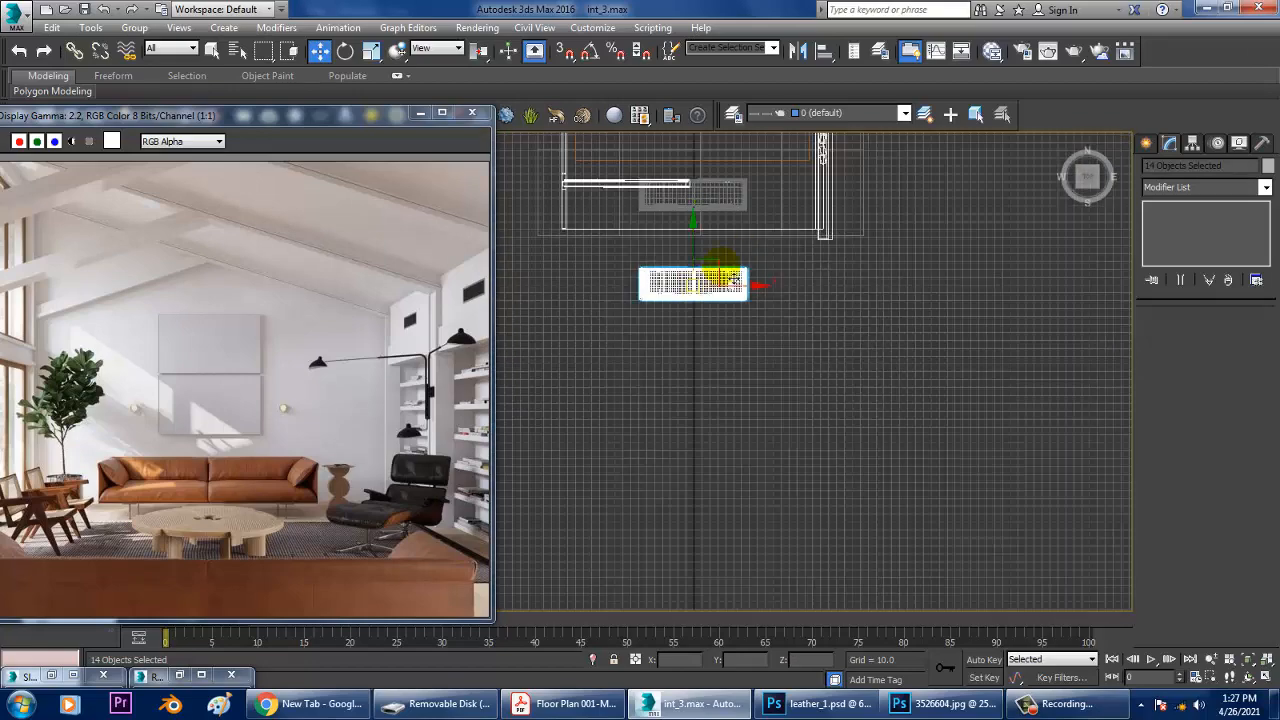
{"action": "middle_click_drag", "start_coordinate": [737, 260], "coordinate": [766, 417]}
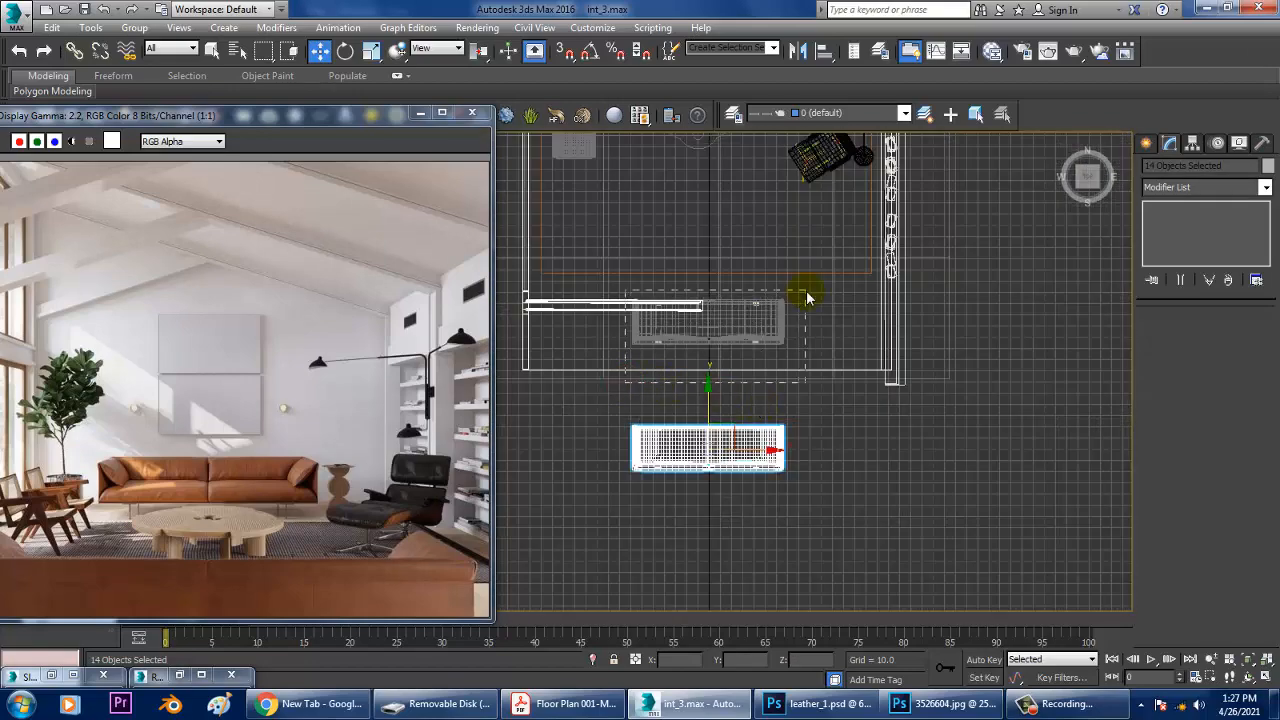
{"action": "left_click_drag", "start_coordinate": [808, 298], "coordinate": [810, 300]}
{"action": "middle_click_drag", "start_coordinate": [643, 394], "coordinate": [741, 402]}
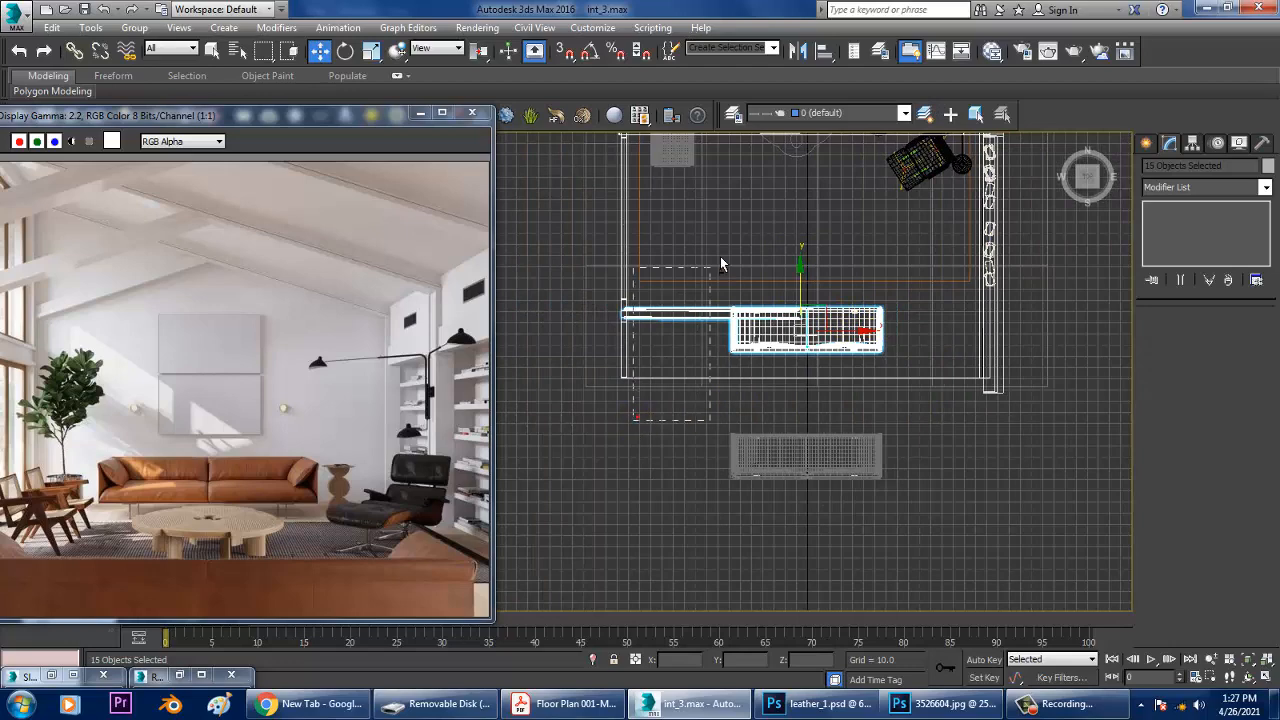
{"action": "key", "text": "alt+w"}
{"action": "left_click", "coordinate": [957, 443]}
{"action": "key", "text": "alt+w"}
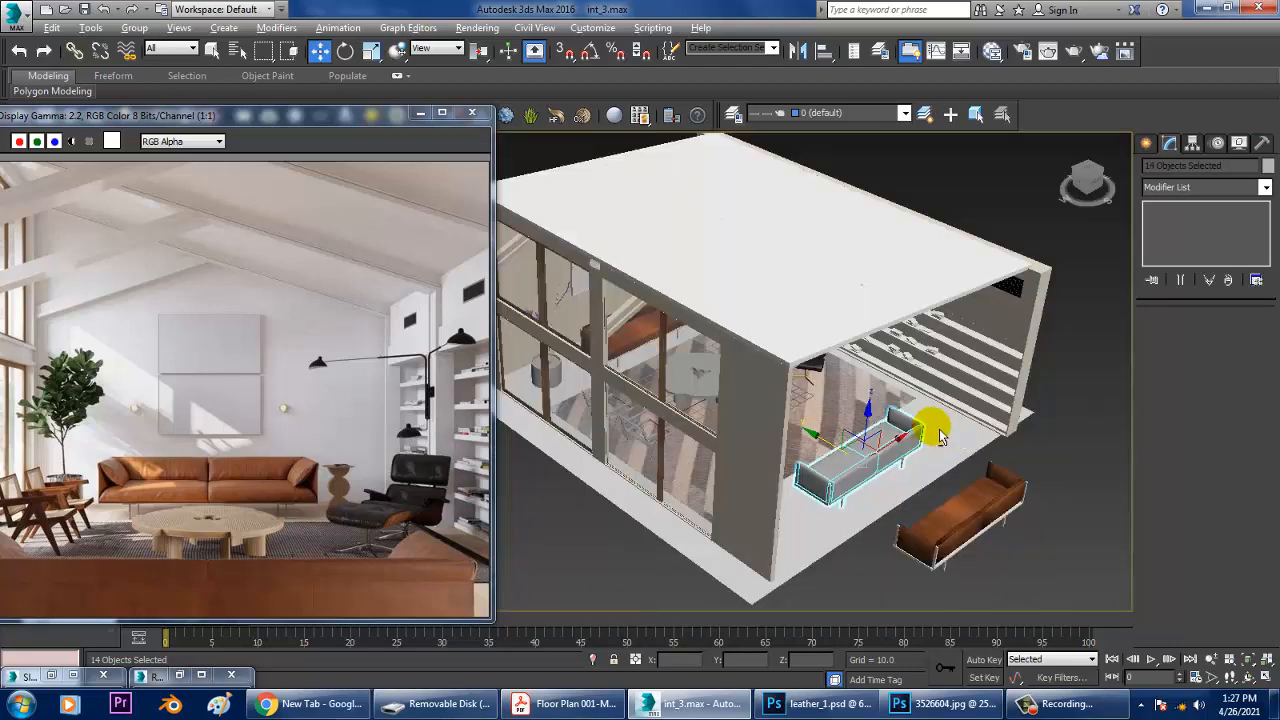
{"action": "middle_click_drag", "start_coordinate": [940, 437], "coordinate": [922, 432], "text": "alt"}
{"action": "key", "text": "ctrl+d"}
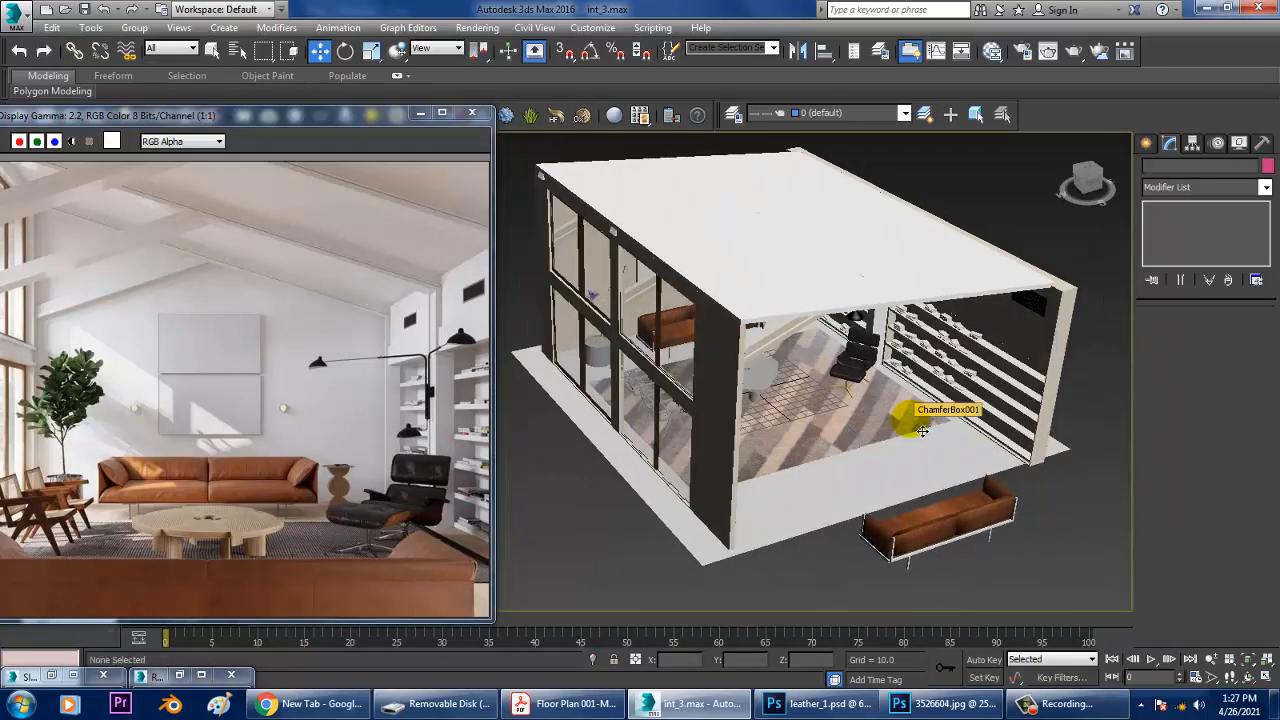
Select the whole mirrored leather sofa and move it along Y onto the floor at the open front, facing the coffee table.
{"action": "left_click_drag", "start_coordinate": [1013, 480], "coordinate": [1015, 482]}
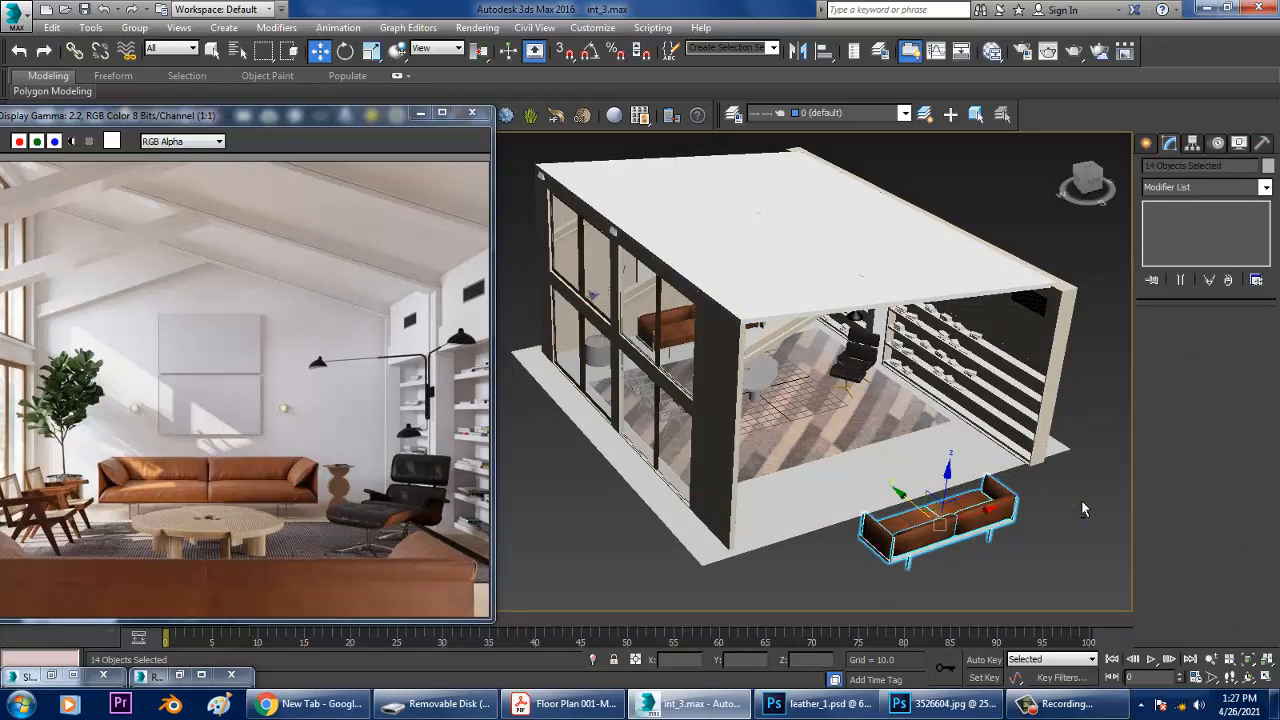
{"action": "middle_click_drag", "start_coordinate": [1085, 485], "coordinate": [860, 430], "text": "alt"}
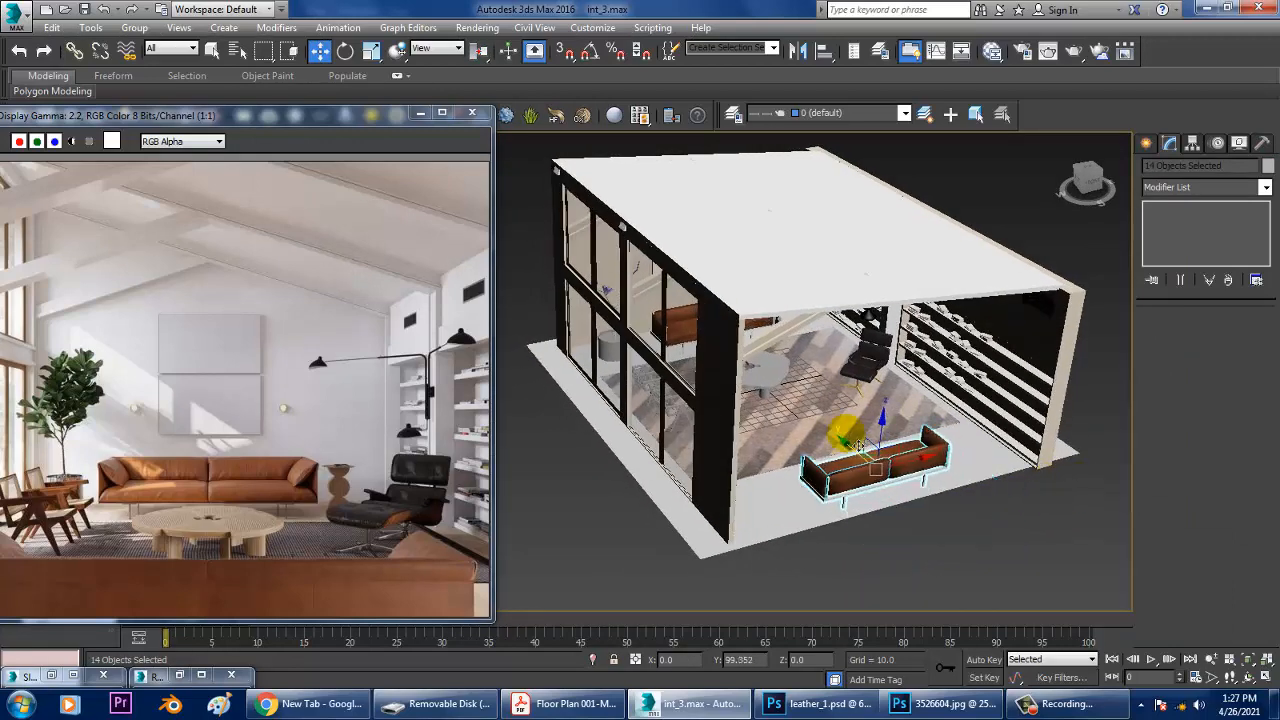
{"action": "key", "text": "z"}
{"action": "middle_click_drag", "start_coordinate": [820, 366], "coordinate": [760, 430], "text": "alt"}
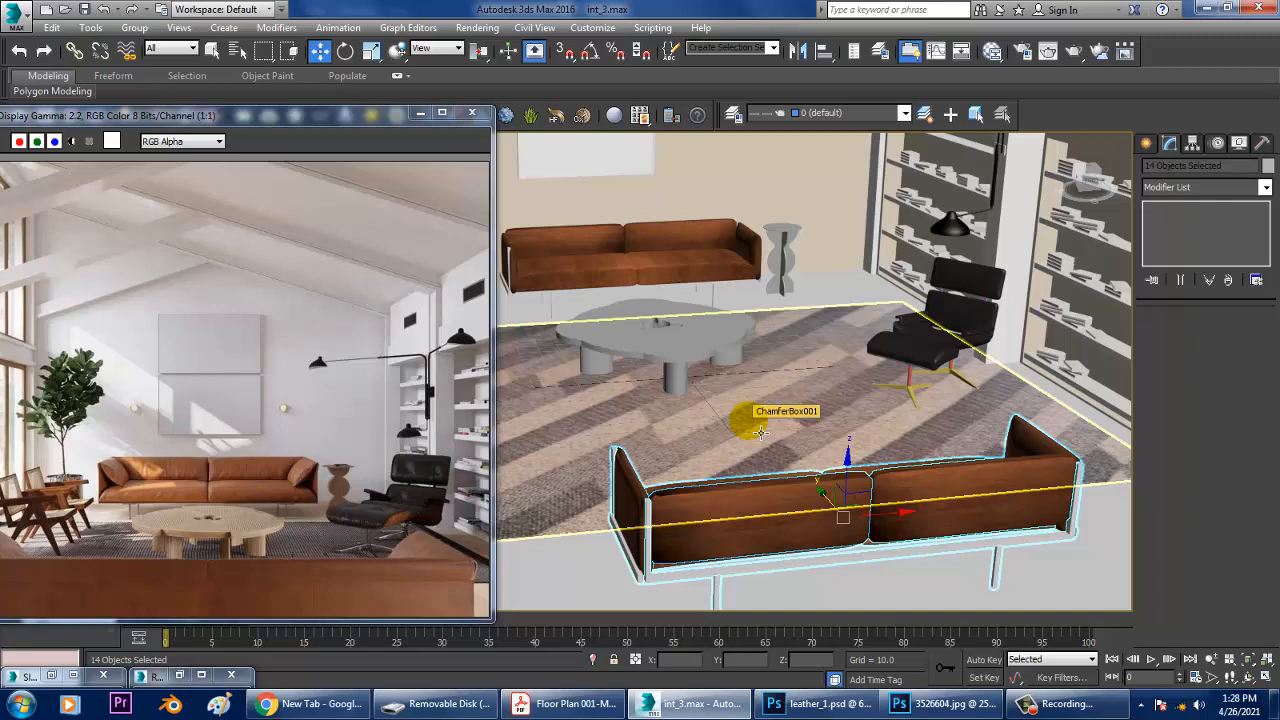
{"action": "scroll", "coordinate": [750, 428], "scroll_direction": "down", "scroll_amount": 8}
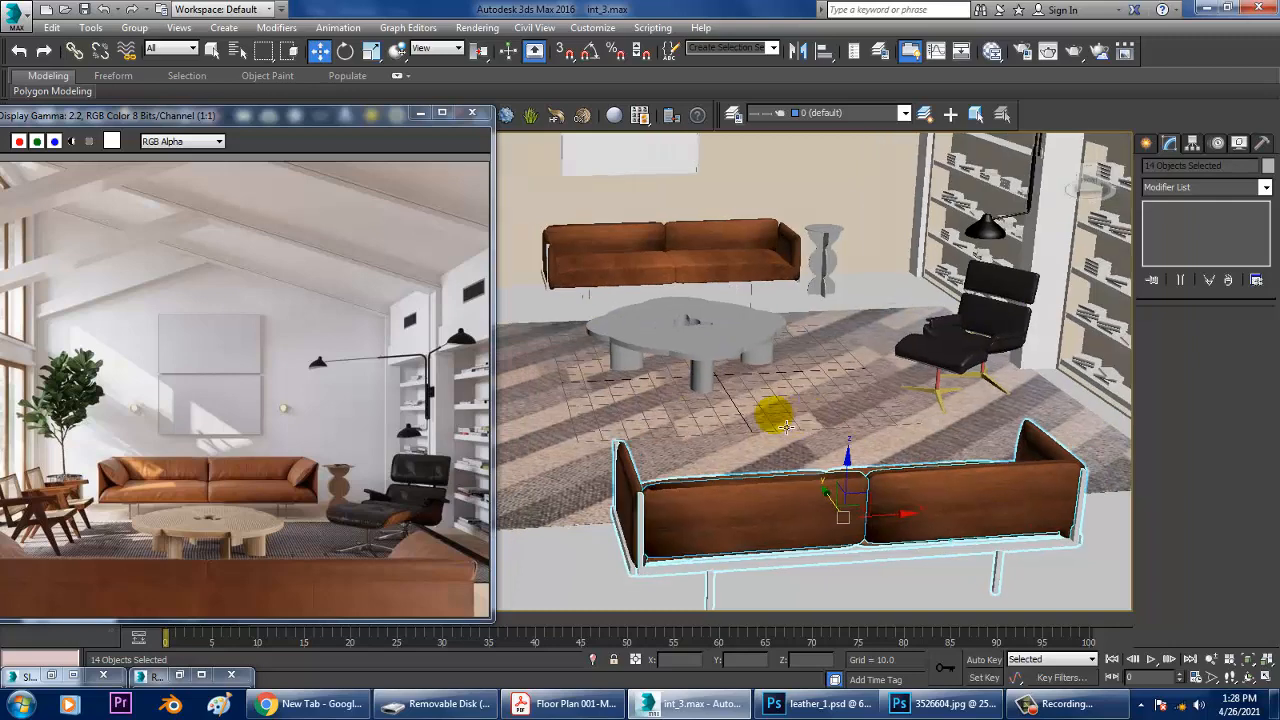
Select the seat-and-back frame of the nearer untextured armchair by the windows.
{"action": "scroll", "coordinate": [740, 425], "scroll_direction": "up", "scroll_amount": 5}
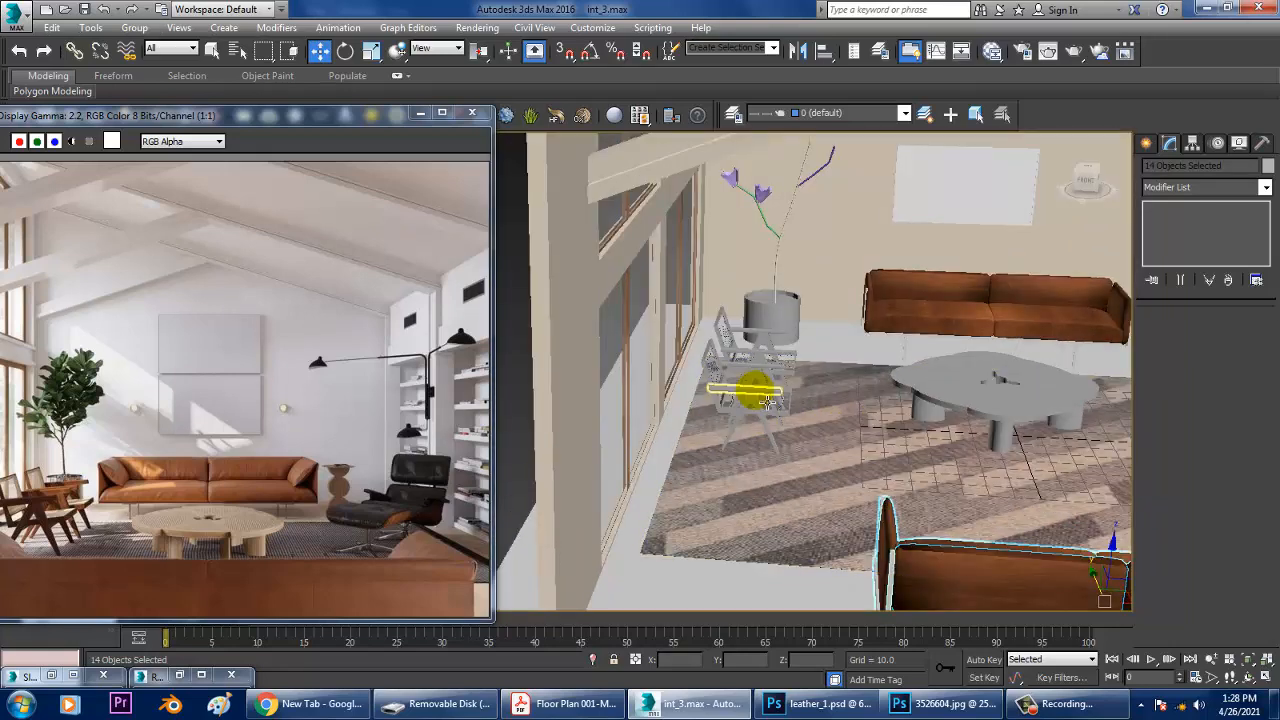
{"action": "left_click", "coordinate": [742, 395]}
{"action": "scroll", "coordinate": [739, 406], "scroll_direction": "up", "scroll_amount": 5}
{"action": "scroll", "coordinate": [739, 406], "scroll_direction": "down", "scroll_amount": 5}
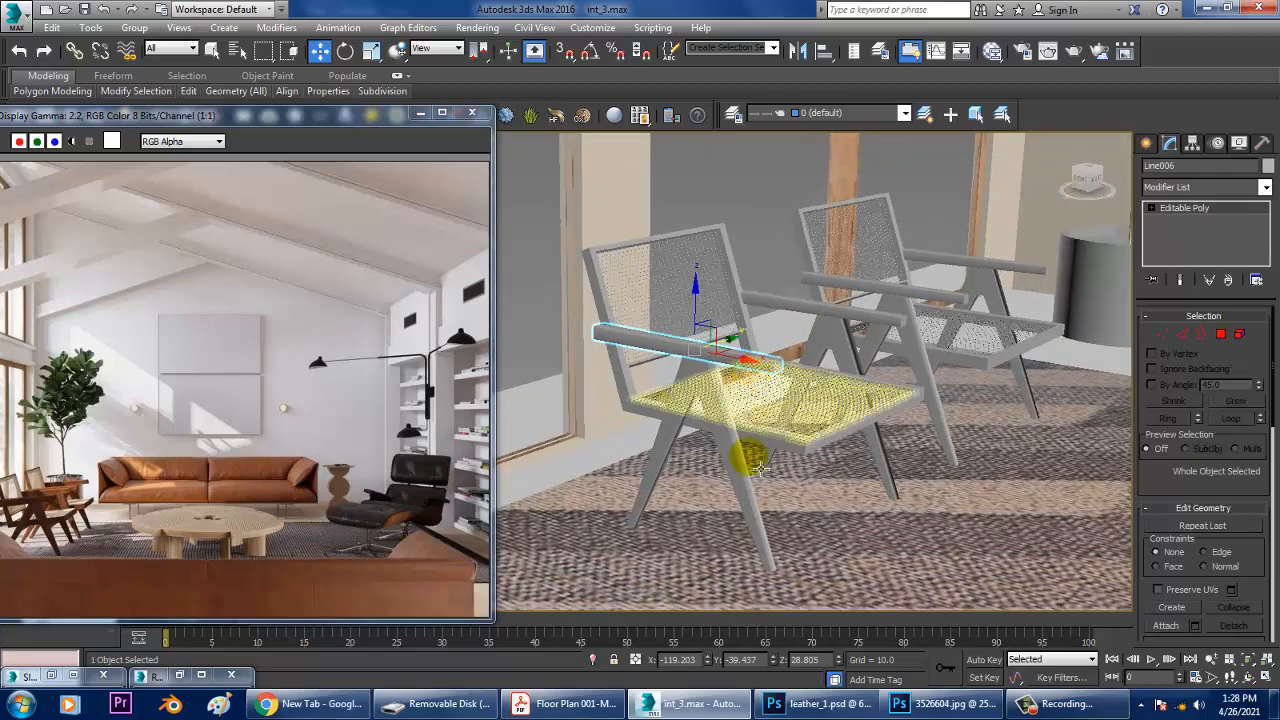
{"action": "left_click", "coordinate": [790, 455]}
{"action": "left_click", "coordinate": [785, 456]}
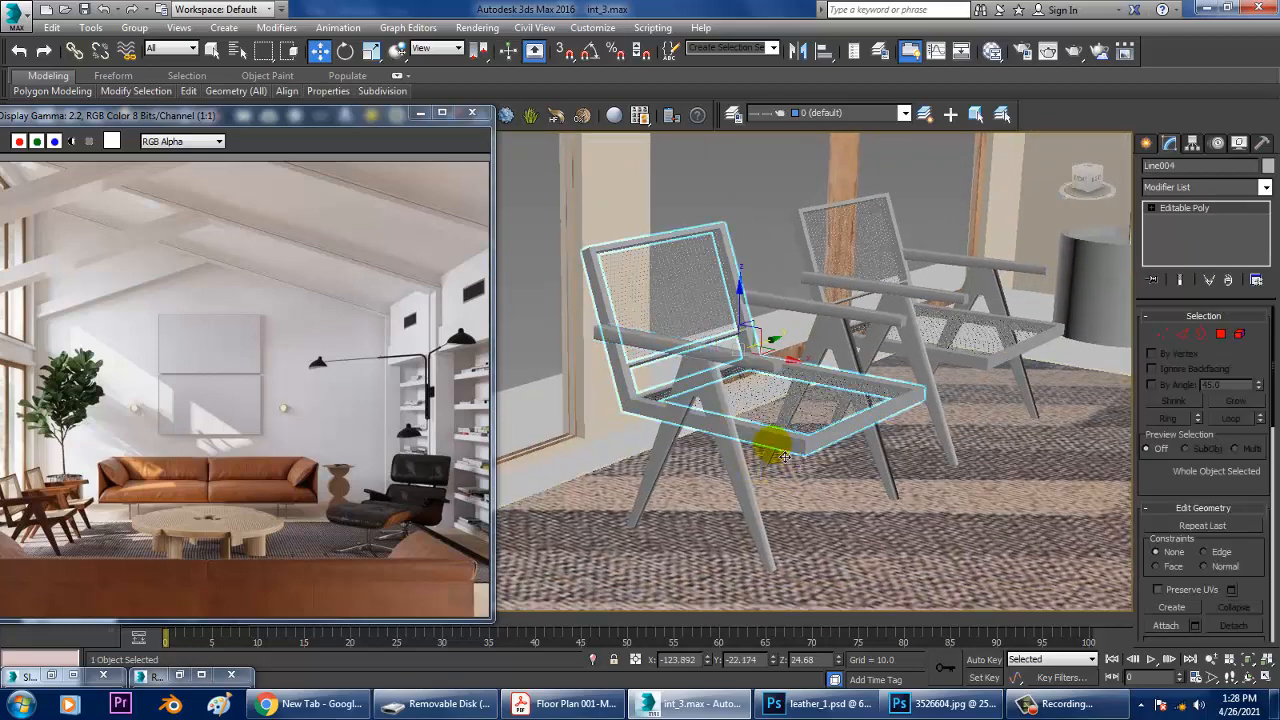
Add a new VRayMtl to the material graph, beside the last material.
{"action": "key", "text": "m"}
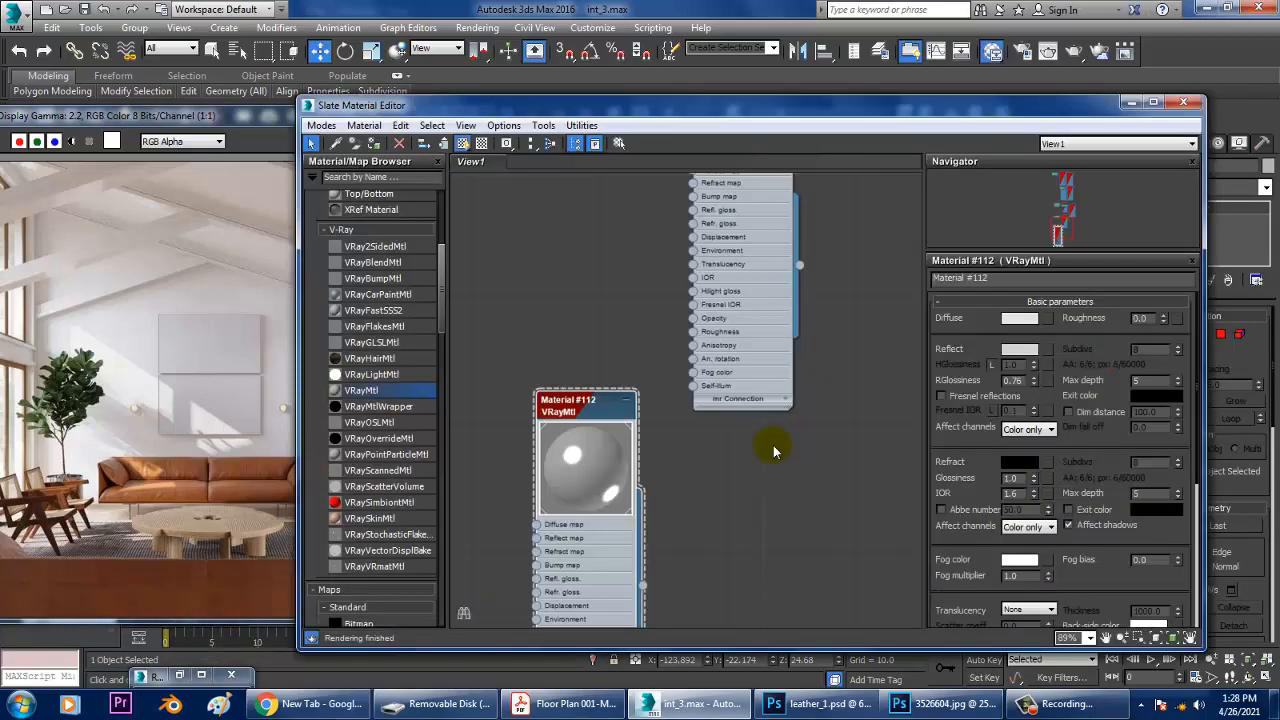
{"action": "middle_click_drag", "start_coordinate": [790, 205], "coordinate": [769, 139]}
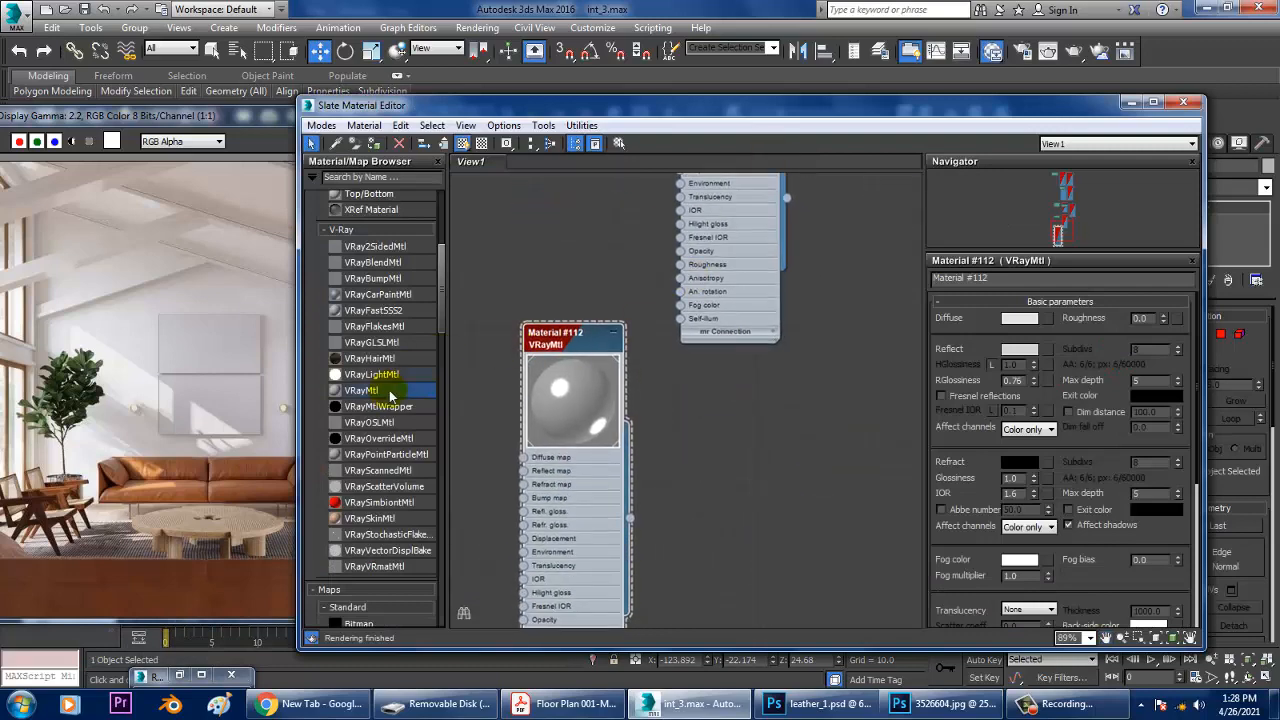
{"action": "left_click_drag", "start_coordinate": [750, 422], "coordinate": [742, 424]}
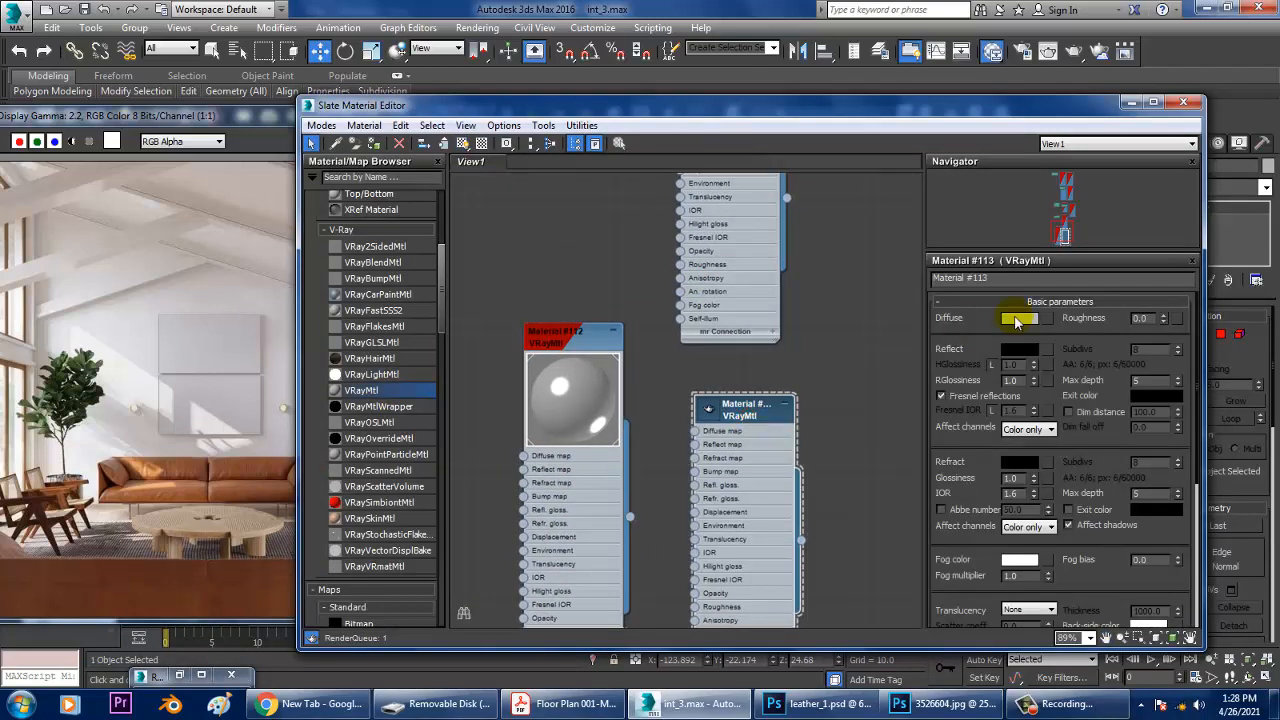
Compare the images in the Tex folder and load the wood image 024cb4c9894df2b015e9d80131b4f1ec as the new material's diffuse Bitmap.
{"action": "left_click", "coordinate": [1046, 319]}
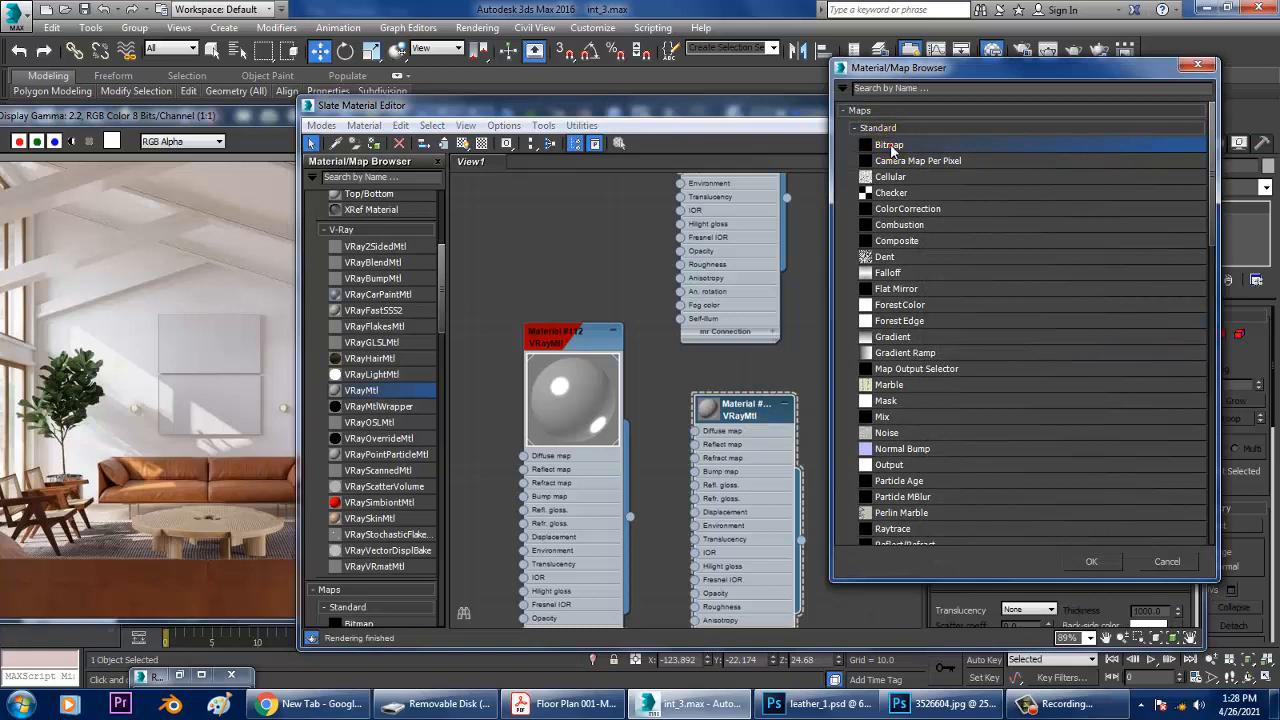
{"action": "double_click", "coordinate": [890, 147]}
{"action": "left_click", "coordinate": [137, 130]}
{"action": "left_click", "coordinate": [222, 130]}
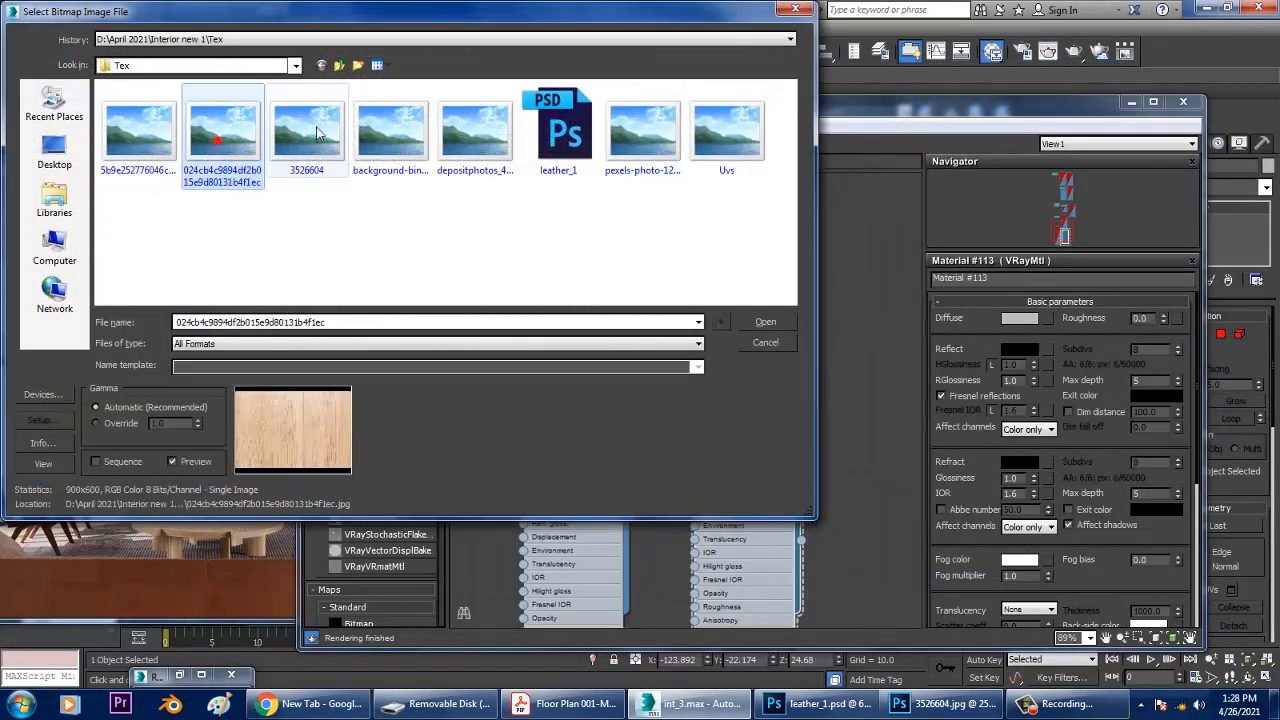
{"action": "left_click", "coordinate": [318, 133]}
{"action": "left_click", "coordinate": [234, 141]}
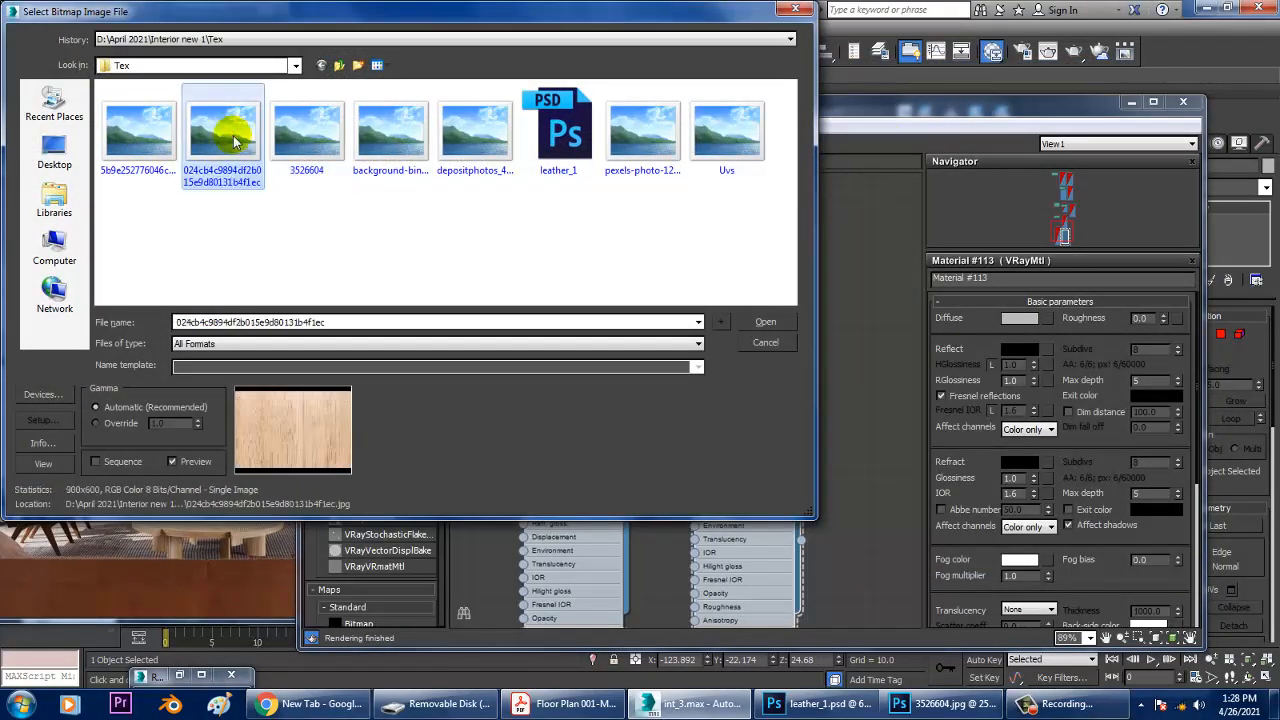
{"action": "left_click", "coordinate": [328, 131]}
{"action": "left_click", "coordinate": [390, 131]}
{"action": "left_click", "coordinate": [462, 145]}
{"action": "left_click", "coordinate": [630, 148]}
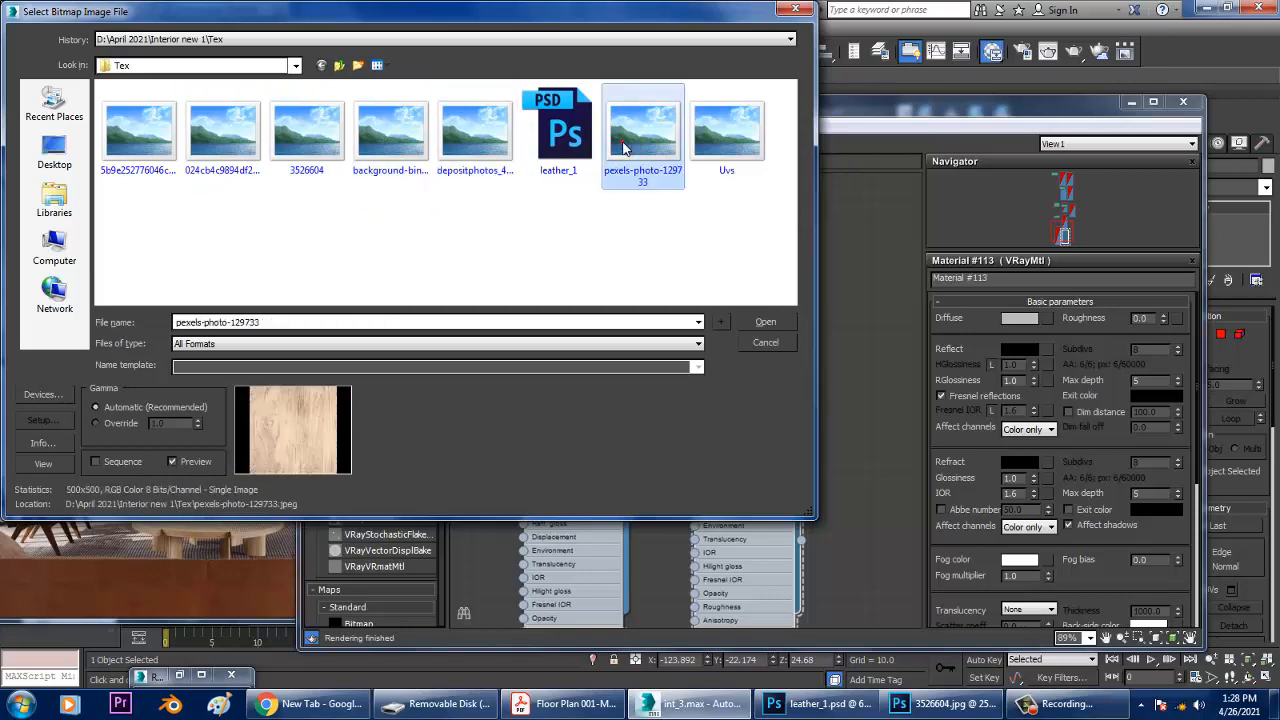
{"action": "left_click", "coordinate": [732, 137]}
{"action": "left_click", "coordinate": [636, 141]}
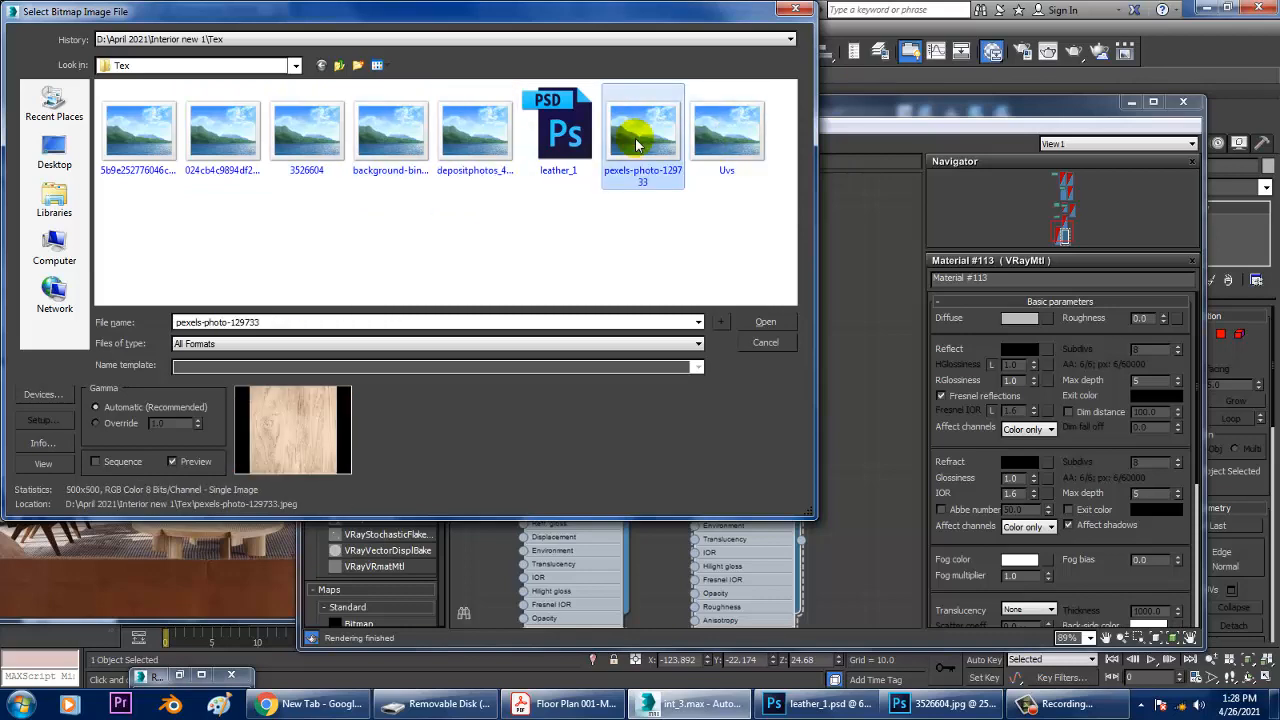
{"action": "left_click", "coordinate": [302, 156]}
{"action": "left_click", "coordinate": [238, 149]}
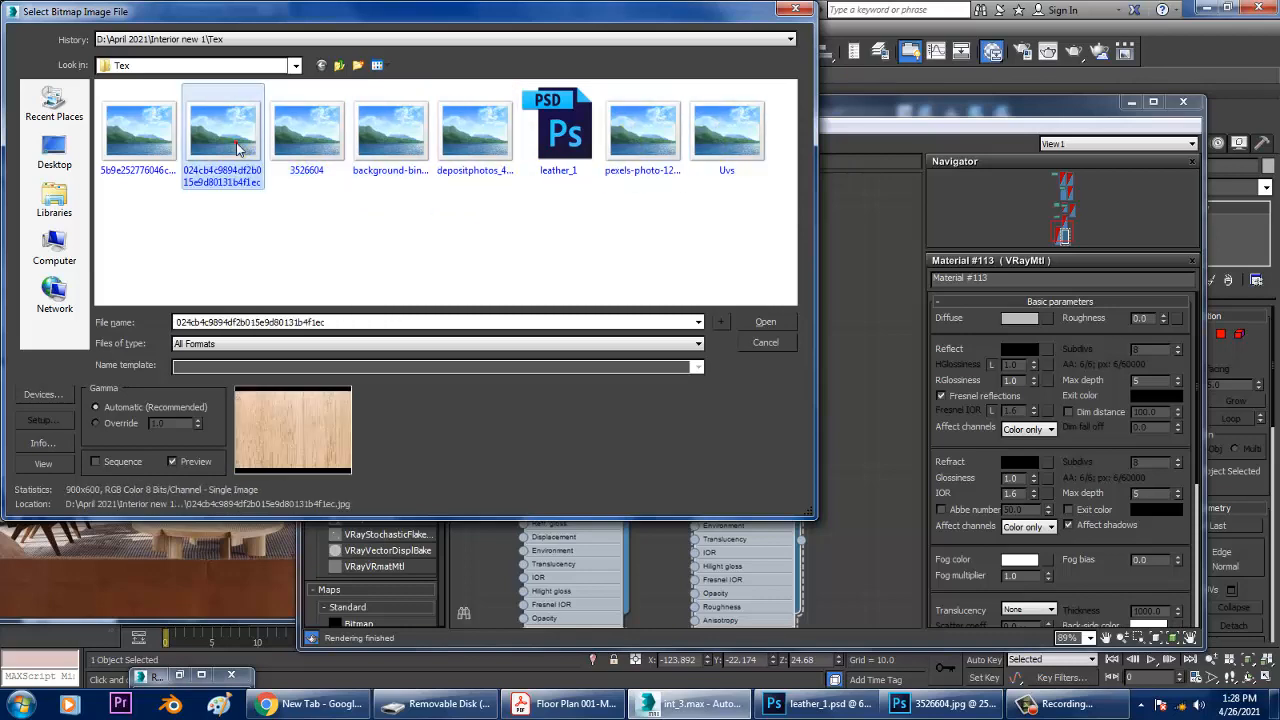
{"action": "double_click", "coordinate": [238, 149]}
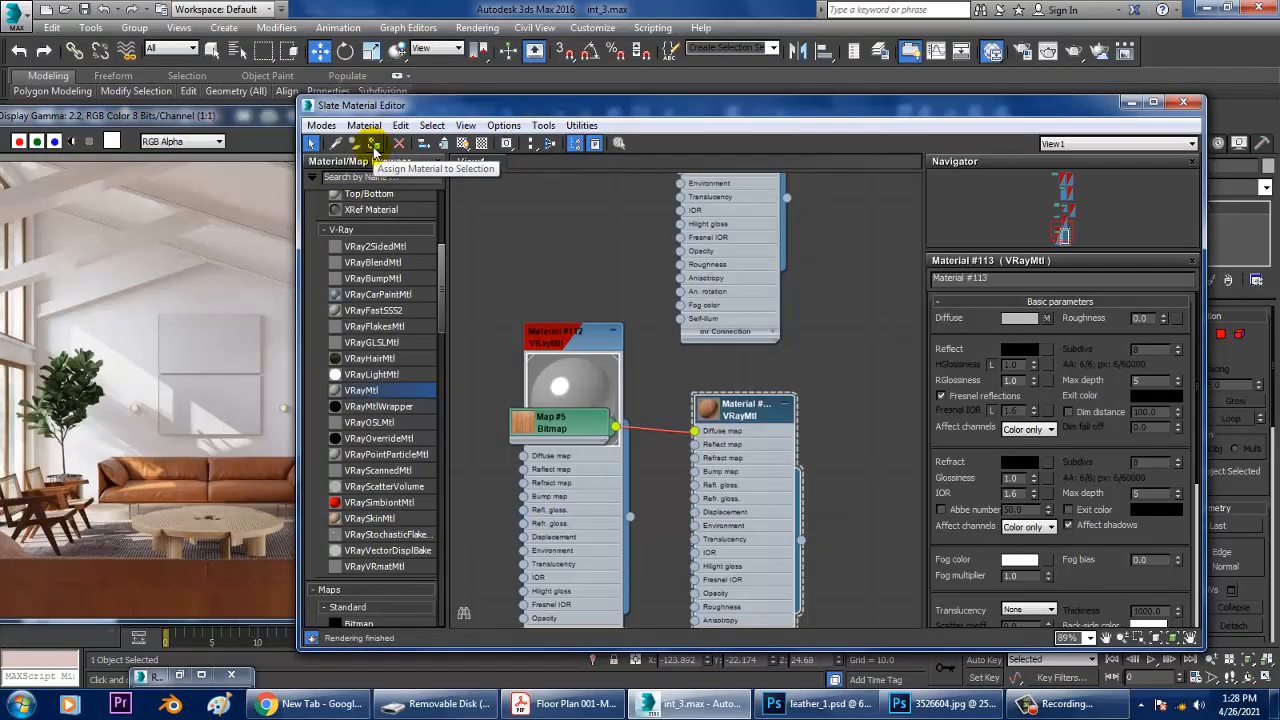
Assign the wood material to the selected armchair frame and show its texture in the viewport.
{"action": "left_click", "coordinate": [373, 146]}
{"action": "left_click", "coordinate": [465, 146]}
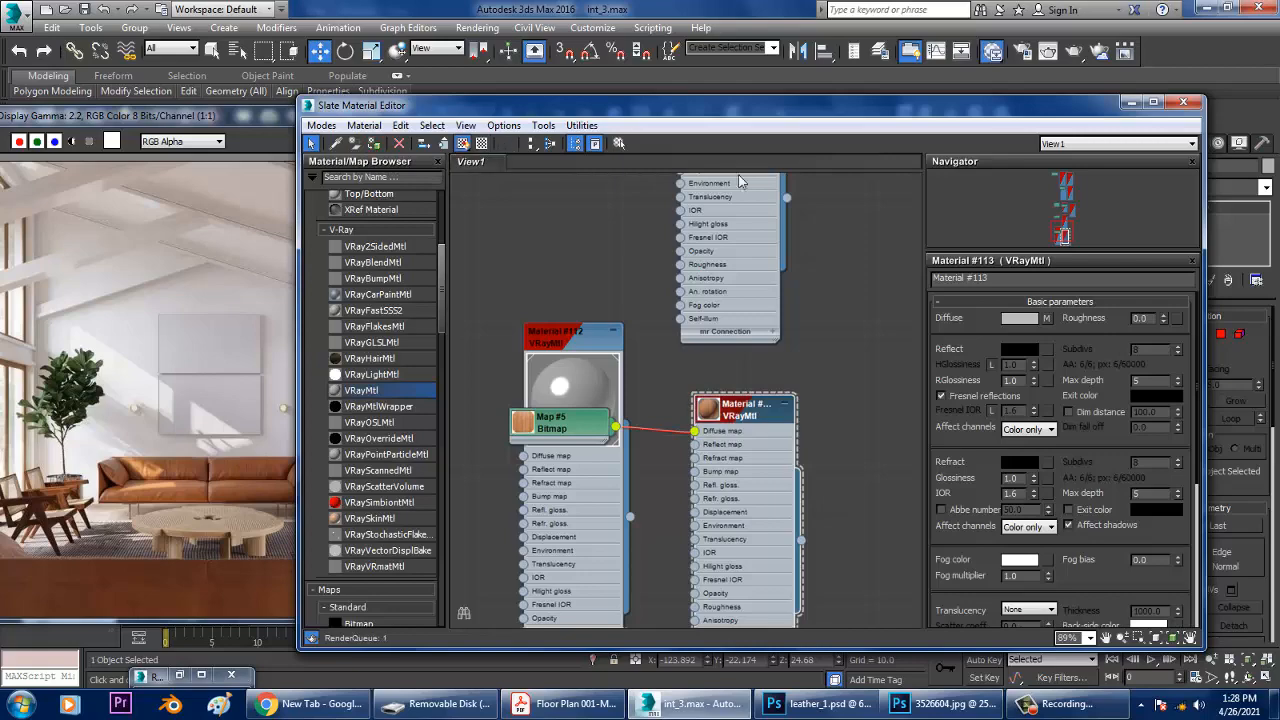
{"action": "left_click", "coordinate": [1130, 102]}
{"action": "middle_click_drag", "start_coordinate": [888, 405], "coordinate": [815, 510], "text": "alt"}
{"action": "scroll", "coordinate": [828, 426], "scroll_direction": "down", "scroll_amount": 3}
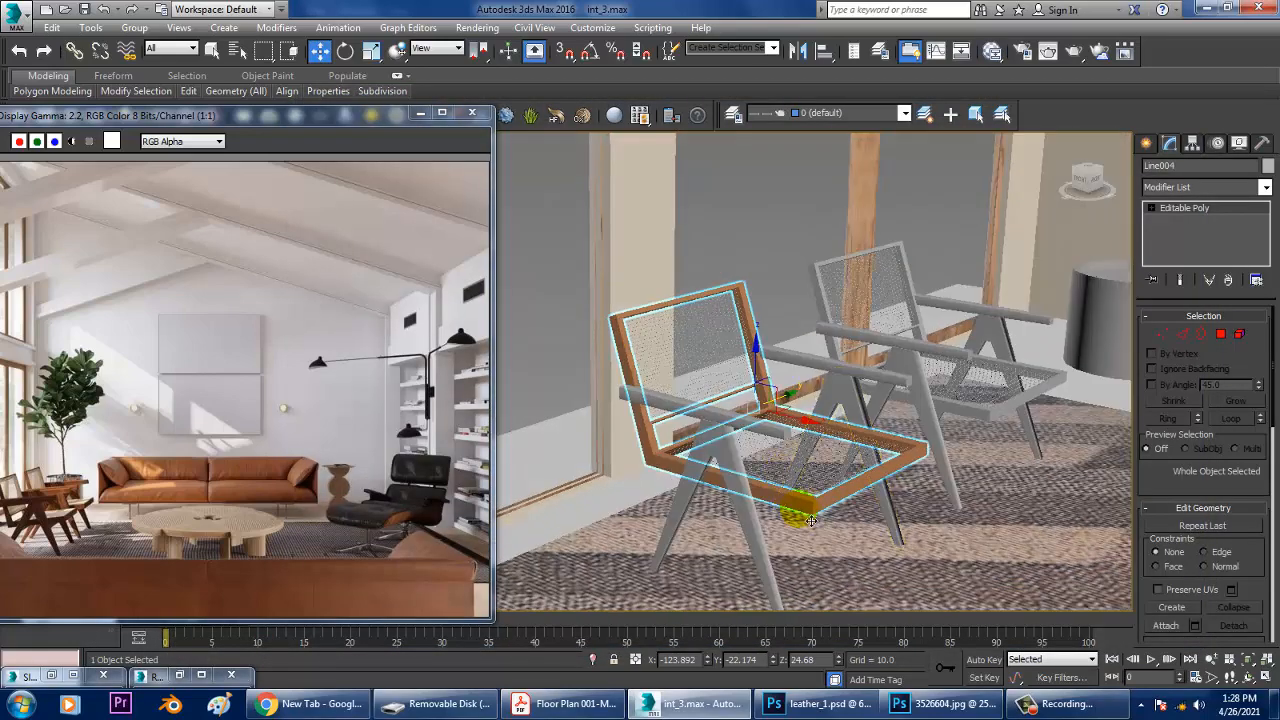
Add a UVW Map modifier with Box mapping to the armchair's seat-and-back frame.
{"action": "left_click", "coordinate": [1205, 187]}
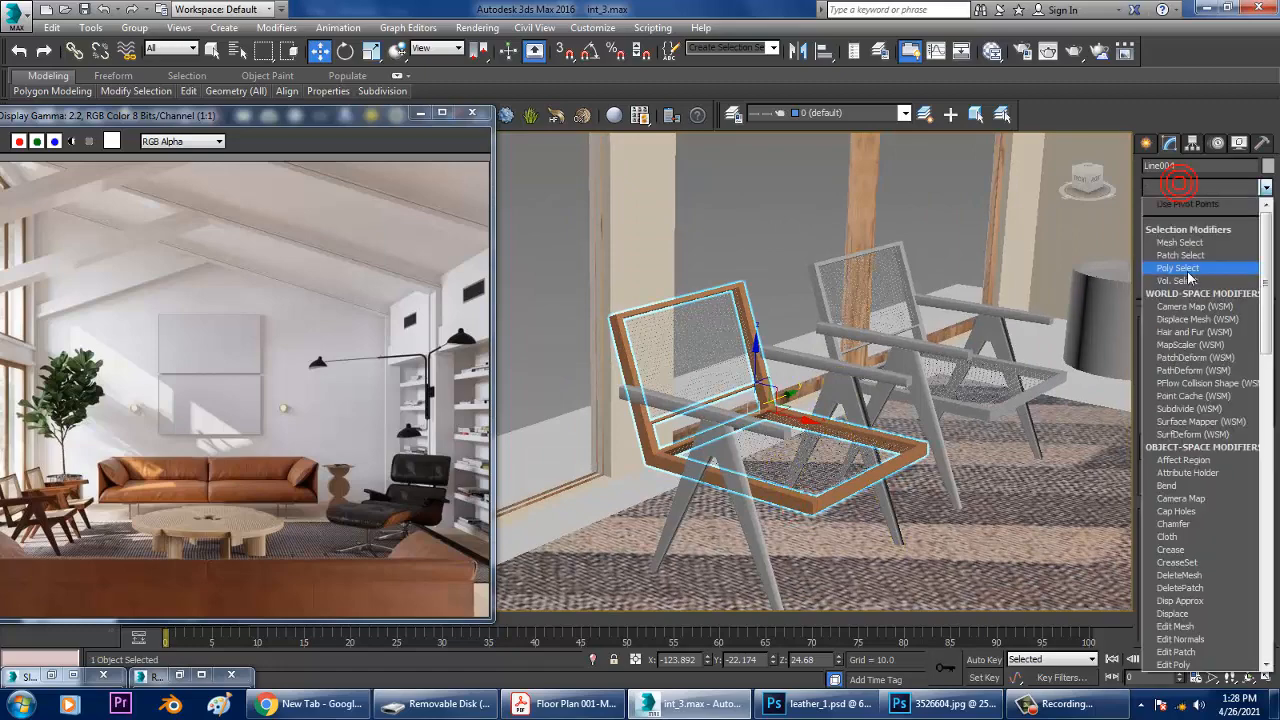
{"action": "key", "text": "u"}
{"action": "left_click", "coordinate": [1190, 523]}
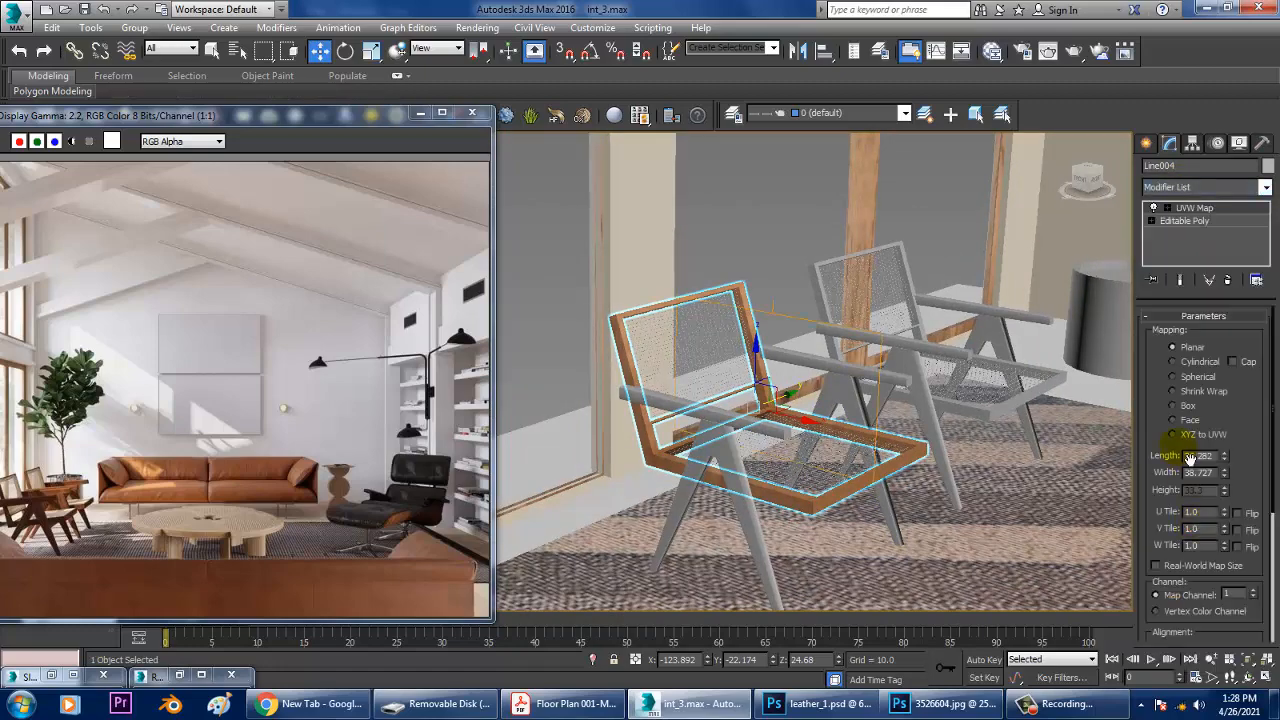
{"action": "left_click", "coordinate": [1183, 410]}
{"action": "scroll", "coordinate": [840, 520], "scroll_direction": "up", "scroll_amount": 6}
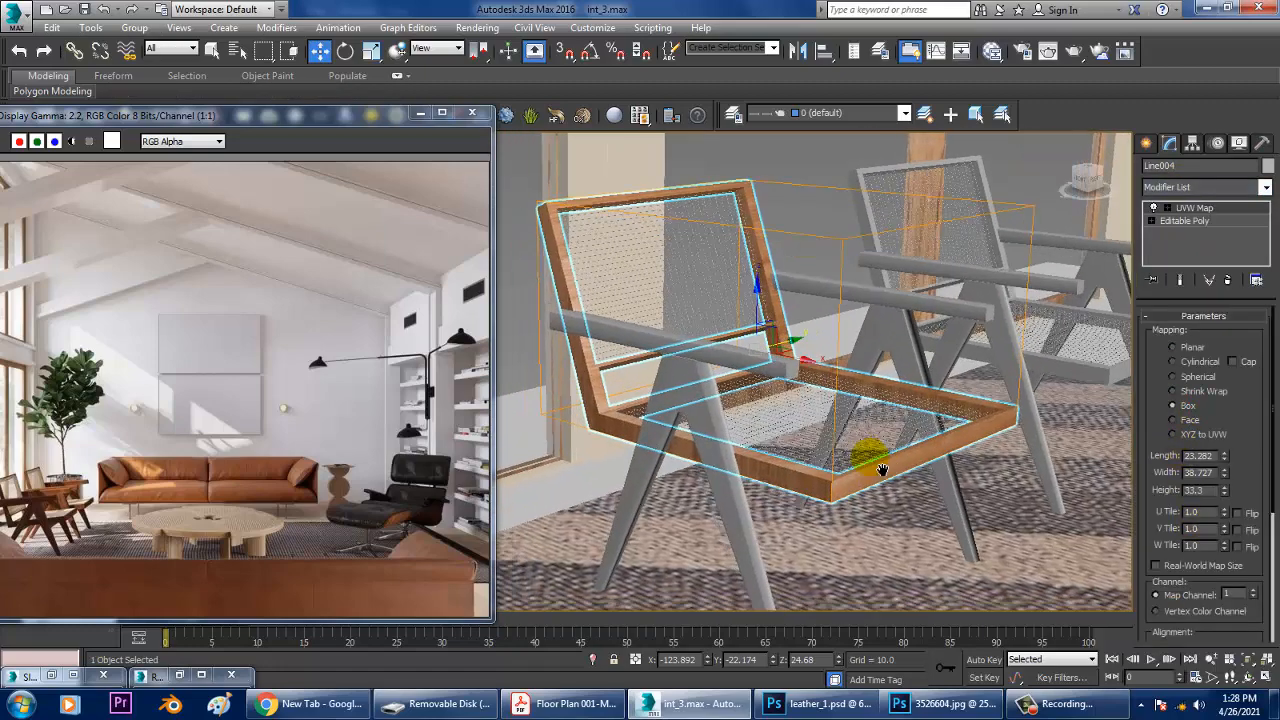
{"action": "scroll", "coordinate": [880, 476], "scroll_direction": "up", "scroll_amount": 2}
{"action": "scroll", "coordinate": [872, 436], "scroll_direction": "down", "scroll_amount": 5}
{"action": "middle_click_drag", "start_coordinate": [870, 433], "coordinate": [868, 410], "text": "alt"}
{"action": "scroll", "coordinate": [868, 410], "scroll_direction": "up", "scroll_amount": 3}
{"action": "mouse_move", "coordinate": [1078, 304]}
{"action": "middle_mouse_down"}
{"action": "mouse_move", "coordinate": [1072, 447]}
{"action": "mouse_move", "coordinate": [1063, 316]}
{"action": "middle_mouse_up"}
Try the image pexels-photo-129733 as the wood material's diffuse bitmap and inspect it on the armchair frame.
{"action": "key", "text": "m"}
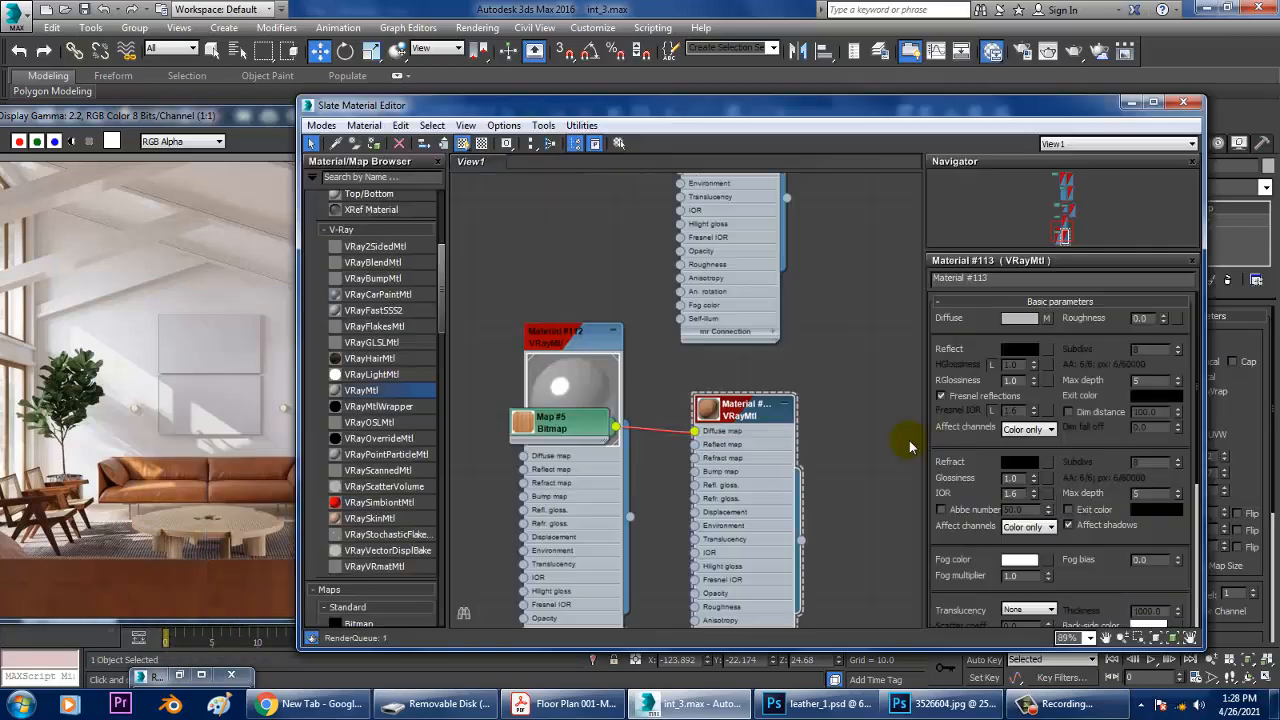
{"action": "left_click", "coordinate": [1046, 318]}
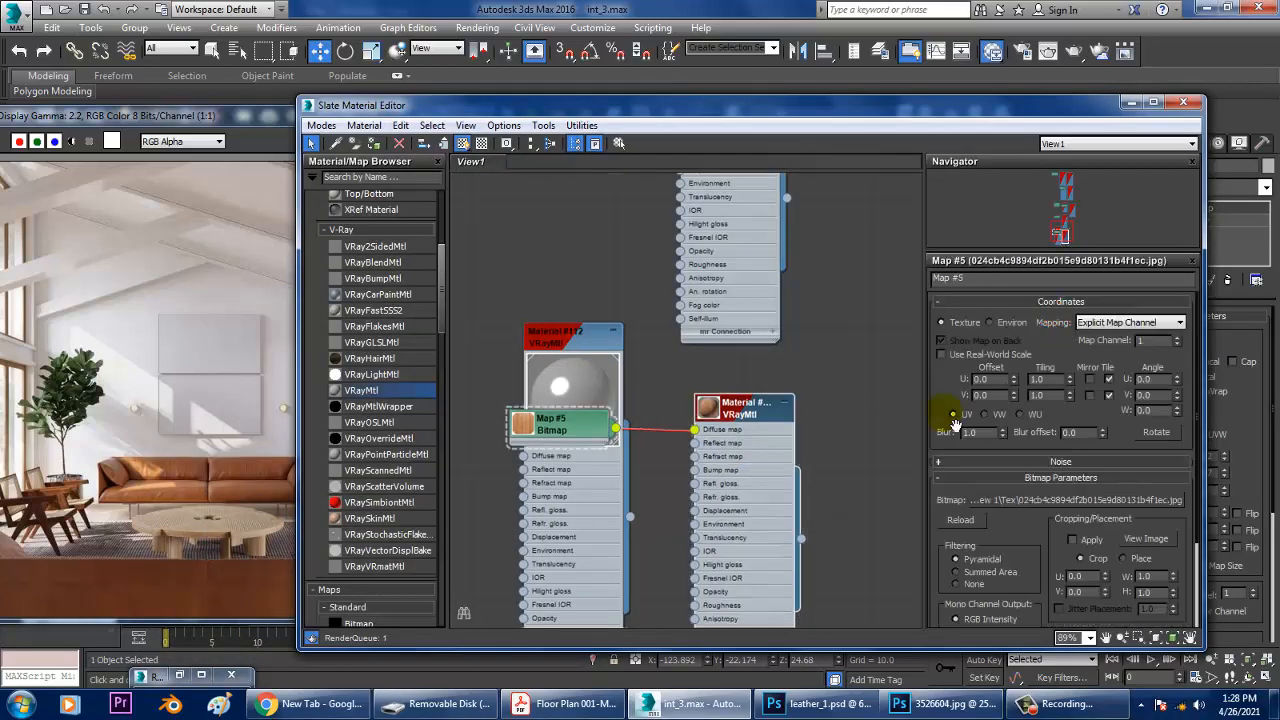
{"action": "left_click", "coordinate": [1060, 500]}
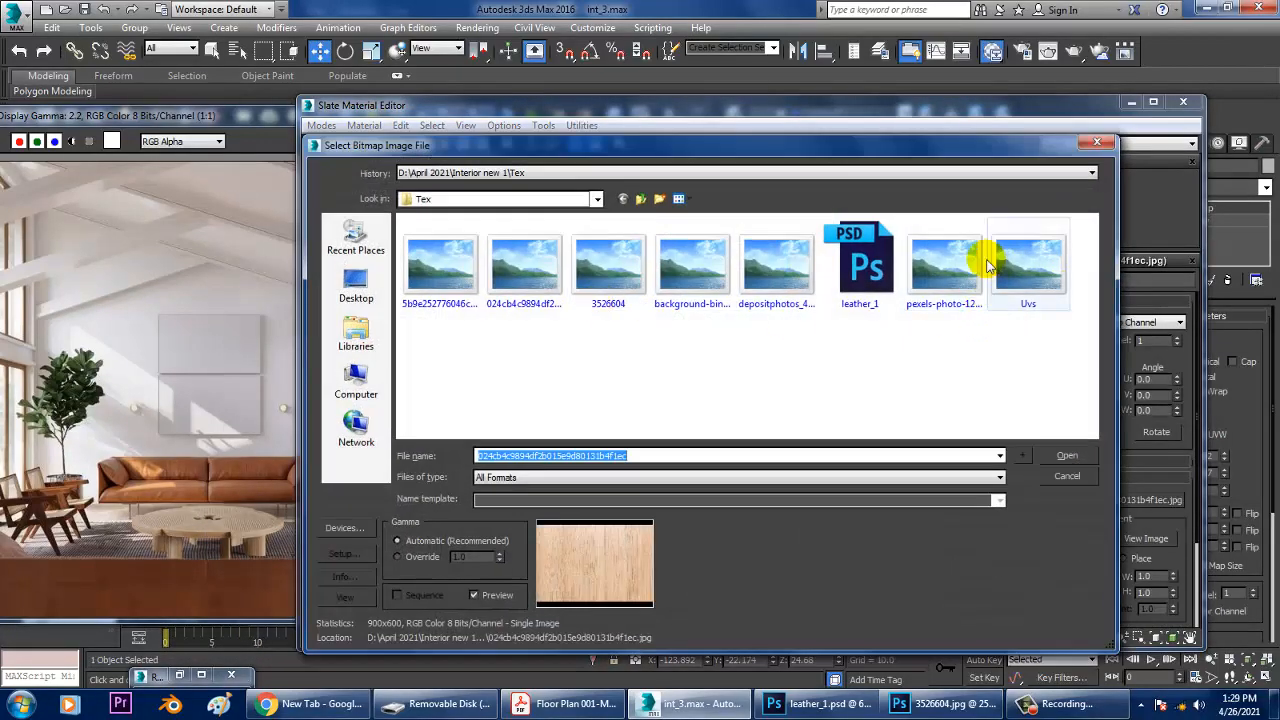
{"action": "left_click", "coordinate": [965, 265]}
{"action": "double_click", "coordinate": [965, 265]}
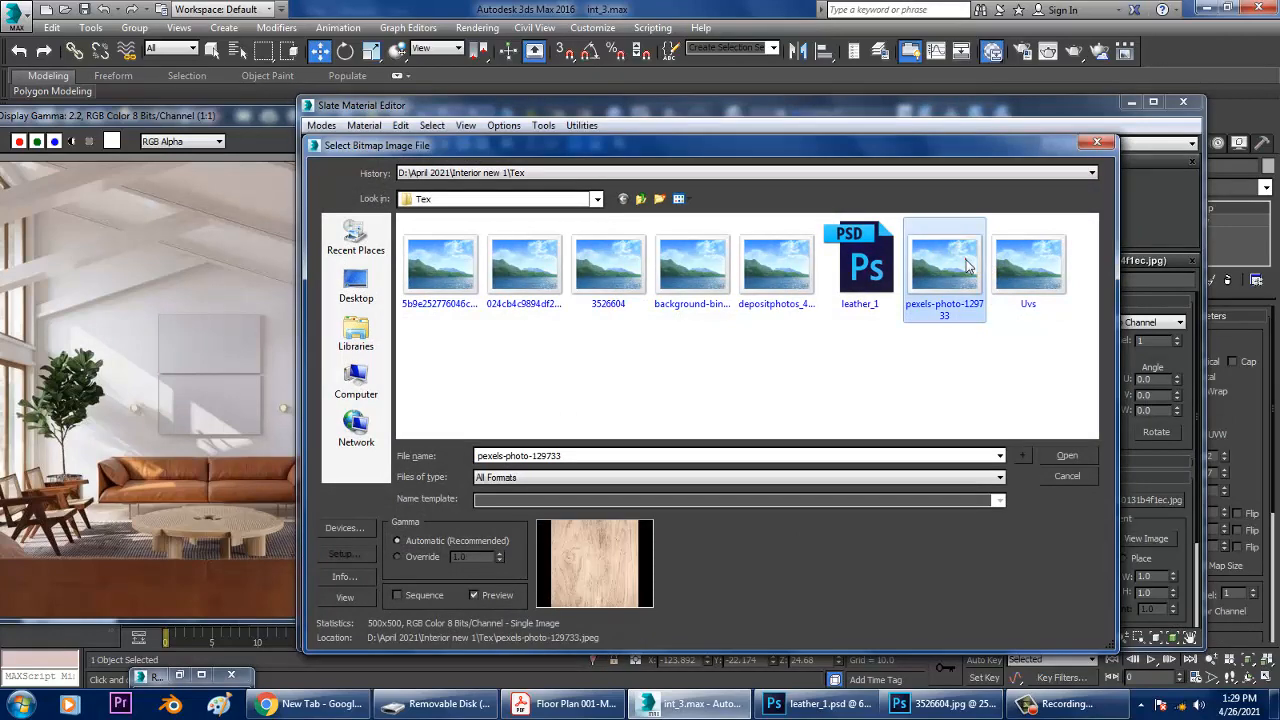
{"action": "left_click", "coordinate": [1131, 103]}
{"action": "middle_click_drag", "start_coordinate": [911, 441], "coordinate": [584, 430], "text": "alt"}
{"action": "scroll", "coordinate": [937, 408], "scroll_direction": "down", "scroll_amount": 6}
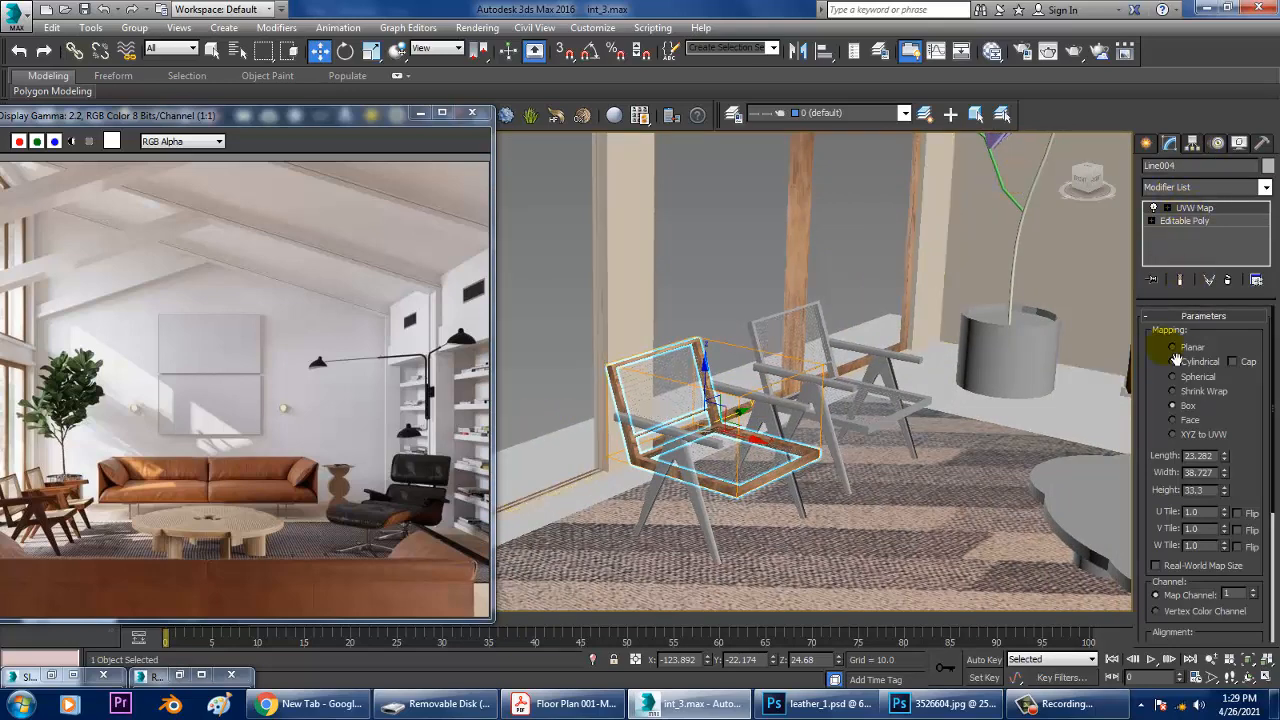
{"action": "middle_click_drag", "start_coordinate": [1086, 391], "coordinate": [800, 430], "text": "alt"}
{"action": "scroll", "coordinate": [787, 430], "scroll_direction": "up", "scroll_amount": 6}
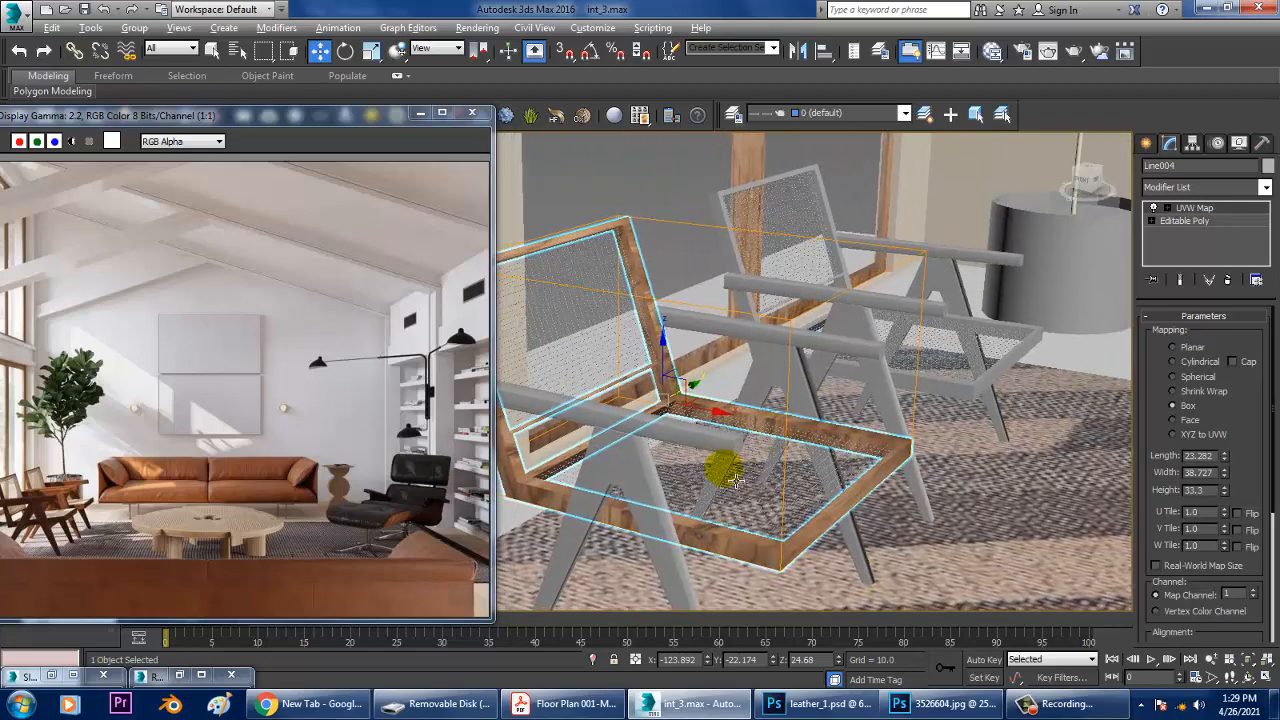
{"action": "middle_click_drag", "start_coordinate": [736, 479], "coordinate": [745, 478], "text": "alt"}
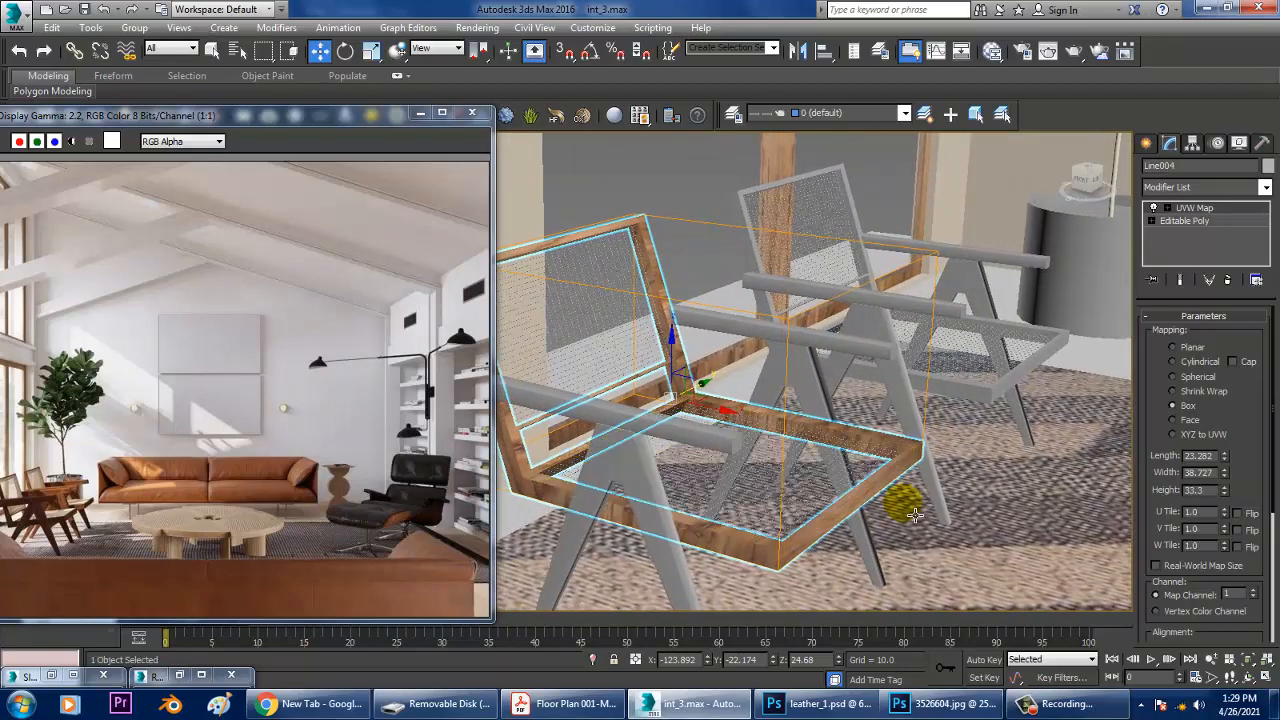
{"action": "middle_click_drag", "start_coordinate": [776, 542], "coordinate": [787, 510]}
{"action": "scroll", "coordinate": [770, 510], "scroll_direction": "up", "scroll_amount": 3}
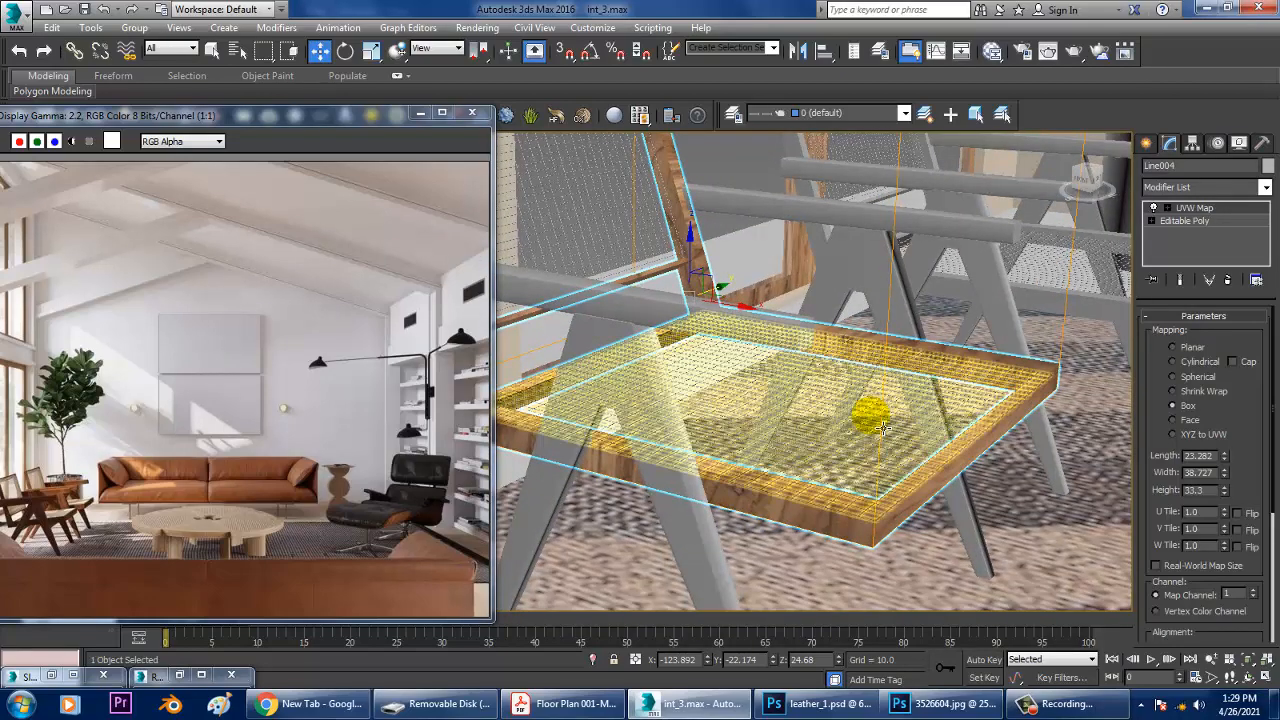
Switch the diffuse bitmap back to the wood image 024cb4c9894df2b015e9d80131b4f1ec and check the armchair frame.
{"action": "left_click", "coordinate": [992, 51]}
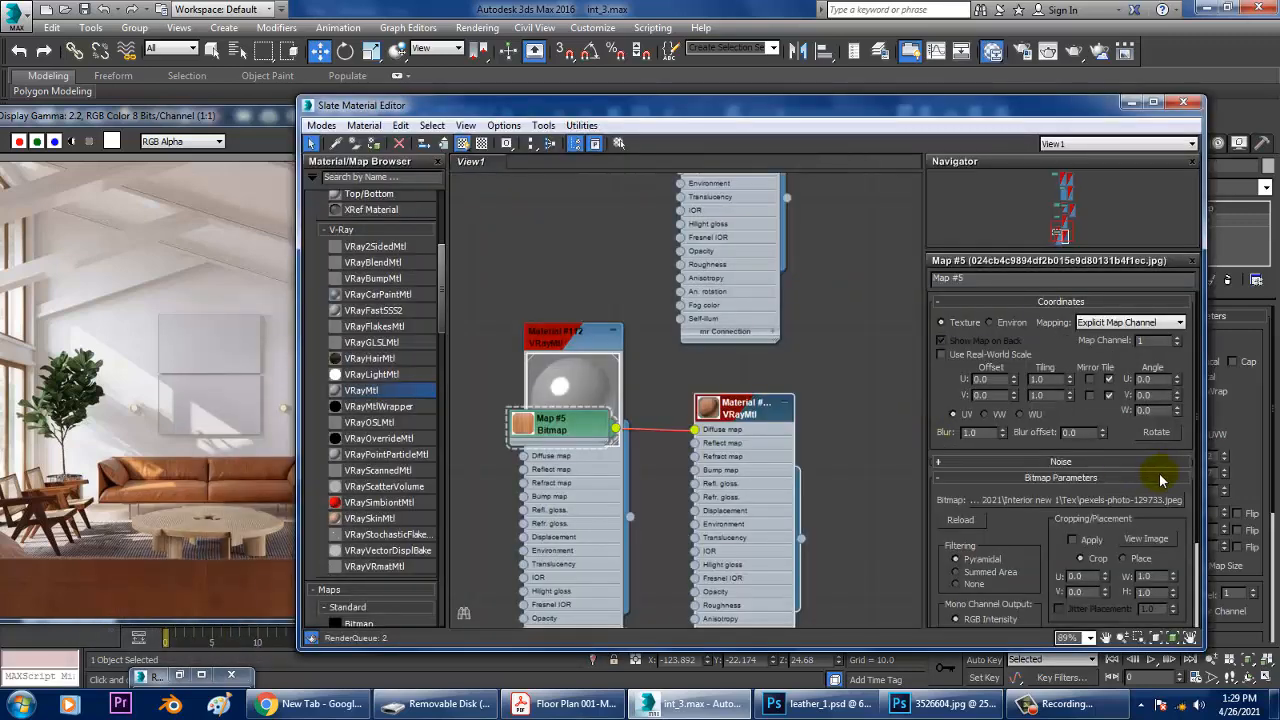
{"action": "left_click", "coordinate": [1072, 500]}
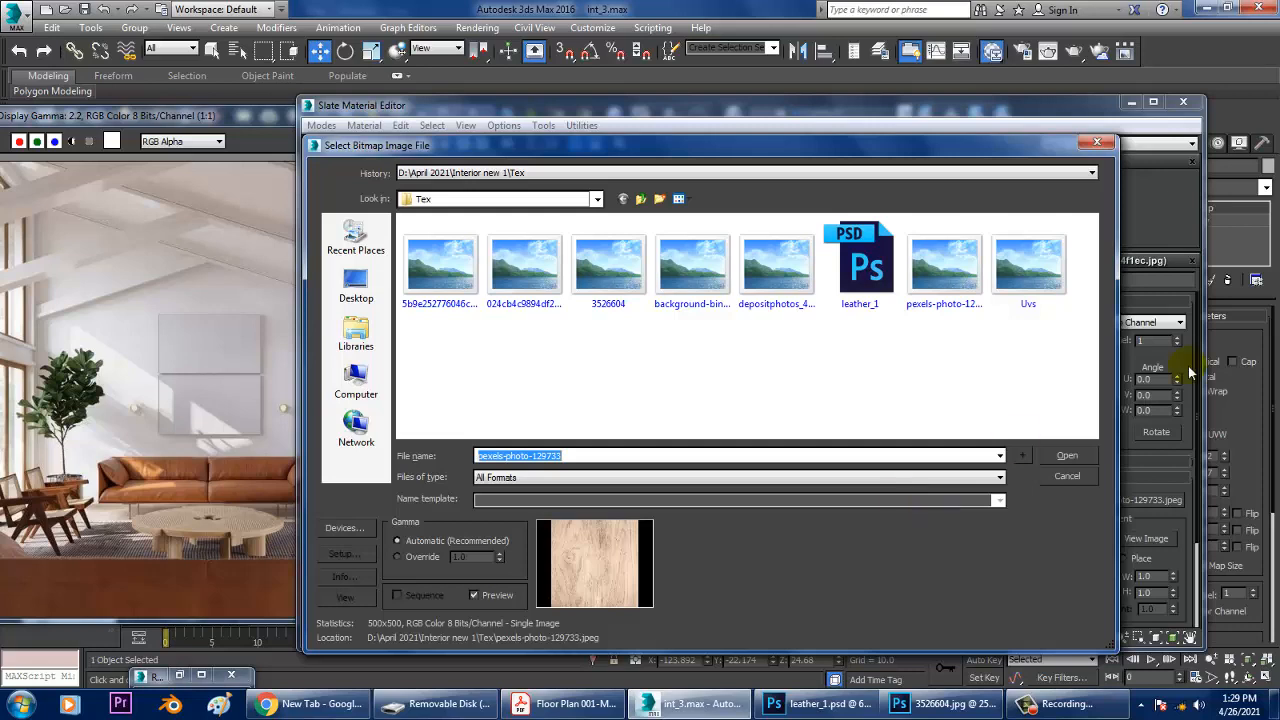
{"action": "left_click", "coordinate": [537, 266]}
{"action": "double_click", "coordinate": [536, 266]}
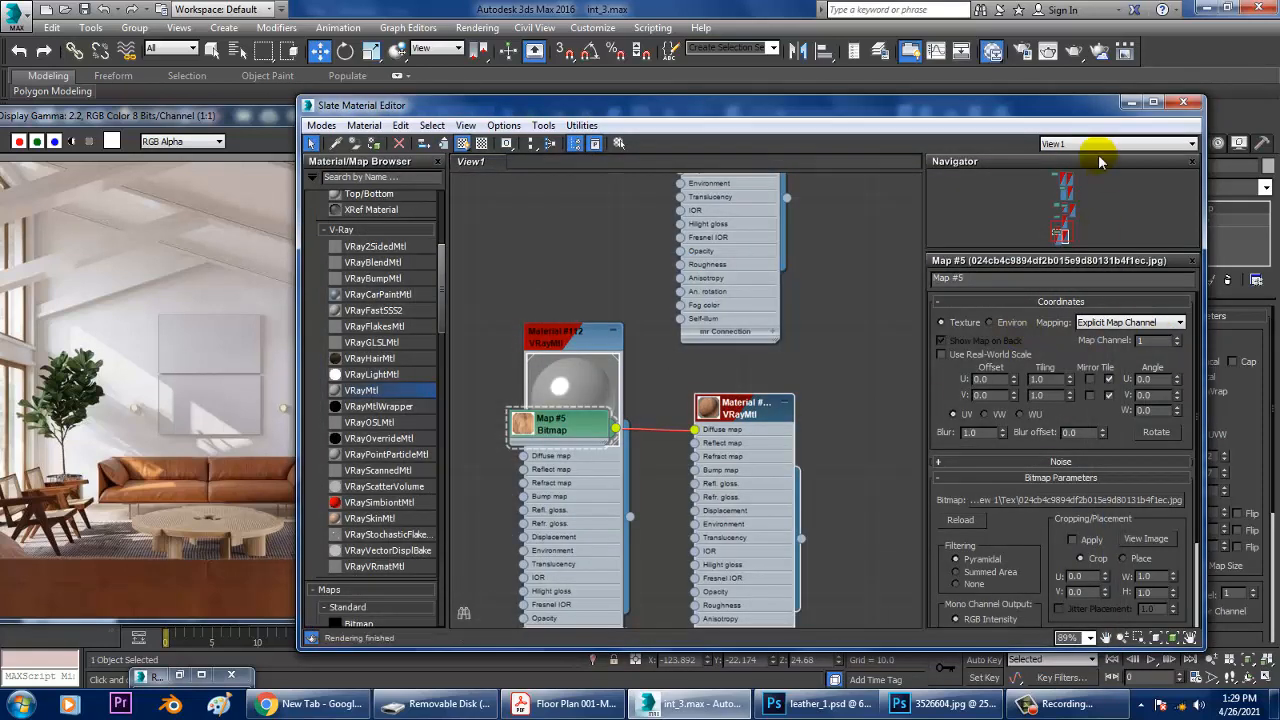
{"action": "left_click", "coordinate": [1131, 105]}
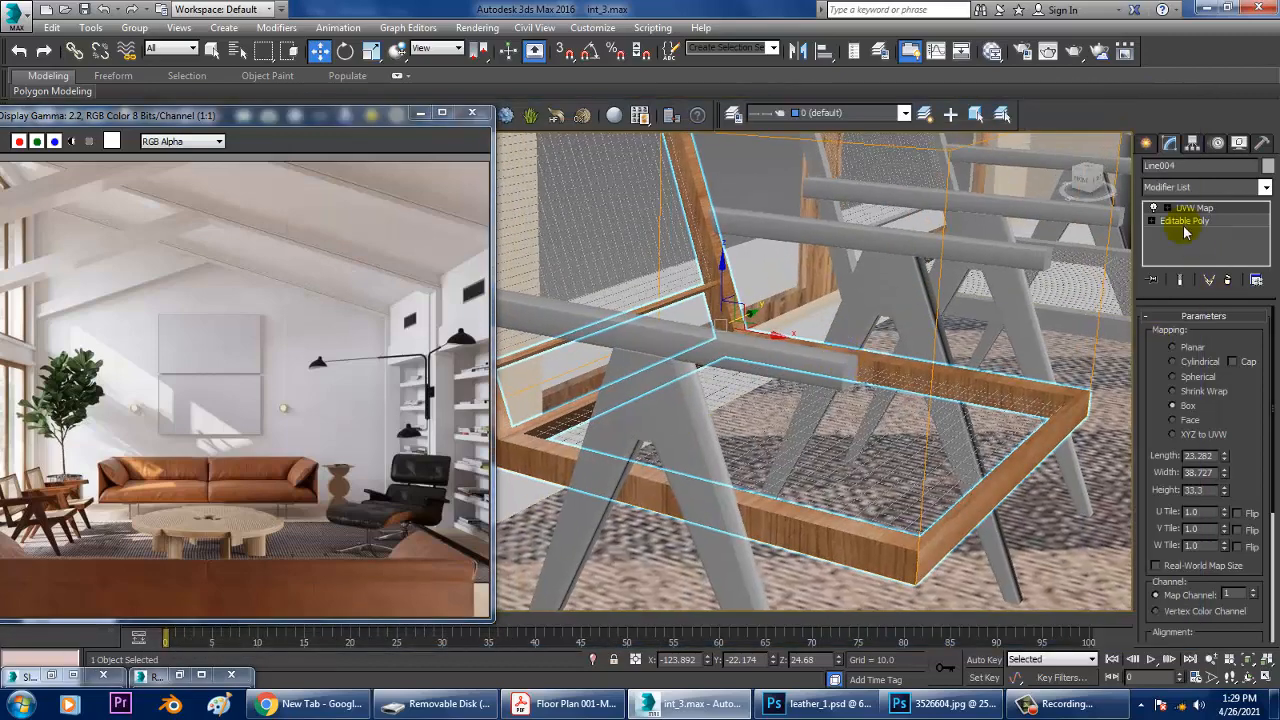
{"action": "middle_click_drag", "start_coordinate": [826, 504], "coordinate": [922, 430], "text": "alt"}
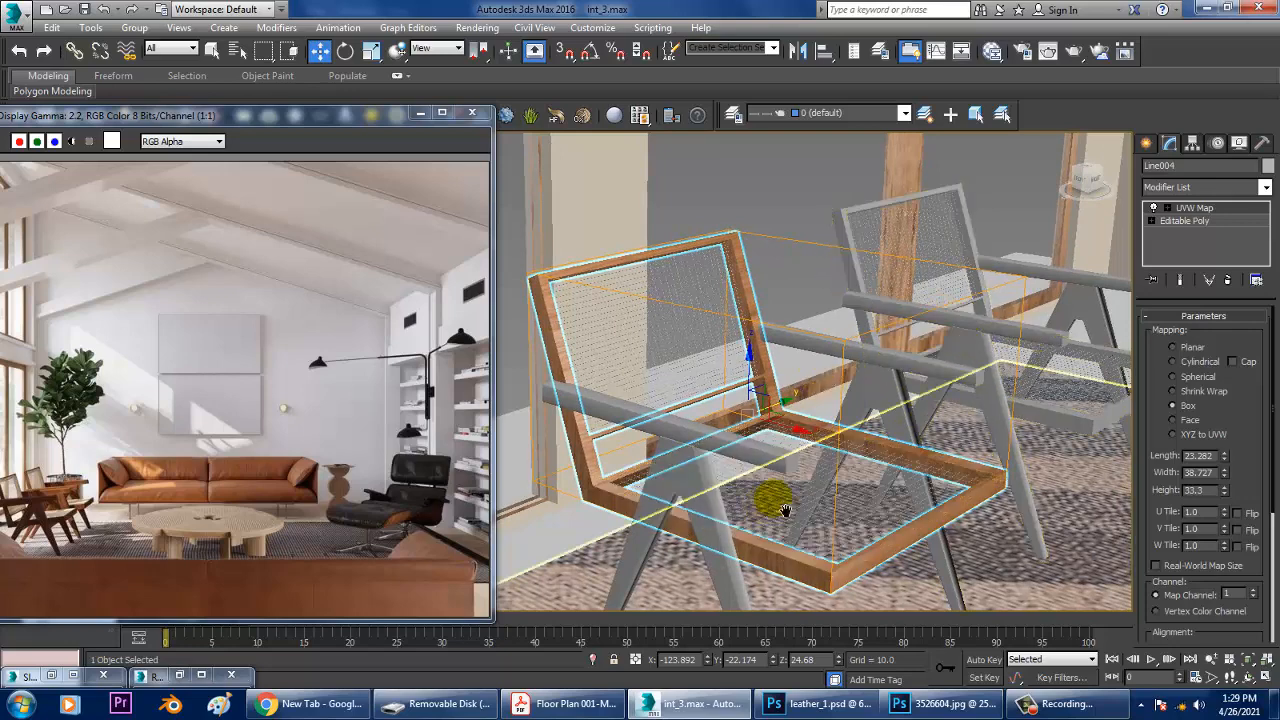
{"action": "middle_click_drag", "start_coordinate": [771, 491], "coordinate": [780, 529], "text": "alt"}
Assign the wood material to the A-shaped leg on the near side of the armchair.
{"action": "left_click", "coordinate": [729, 466]}
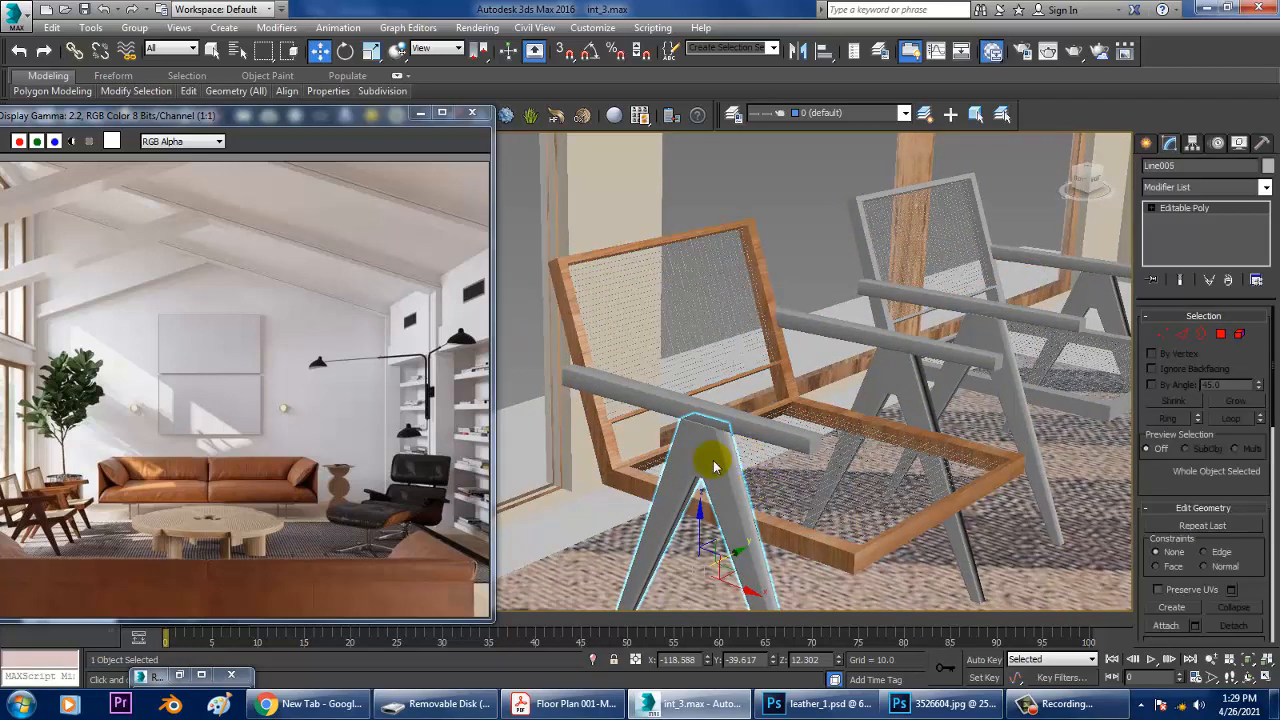
{"action": "key", "text": "m"}
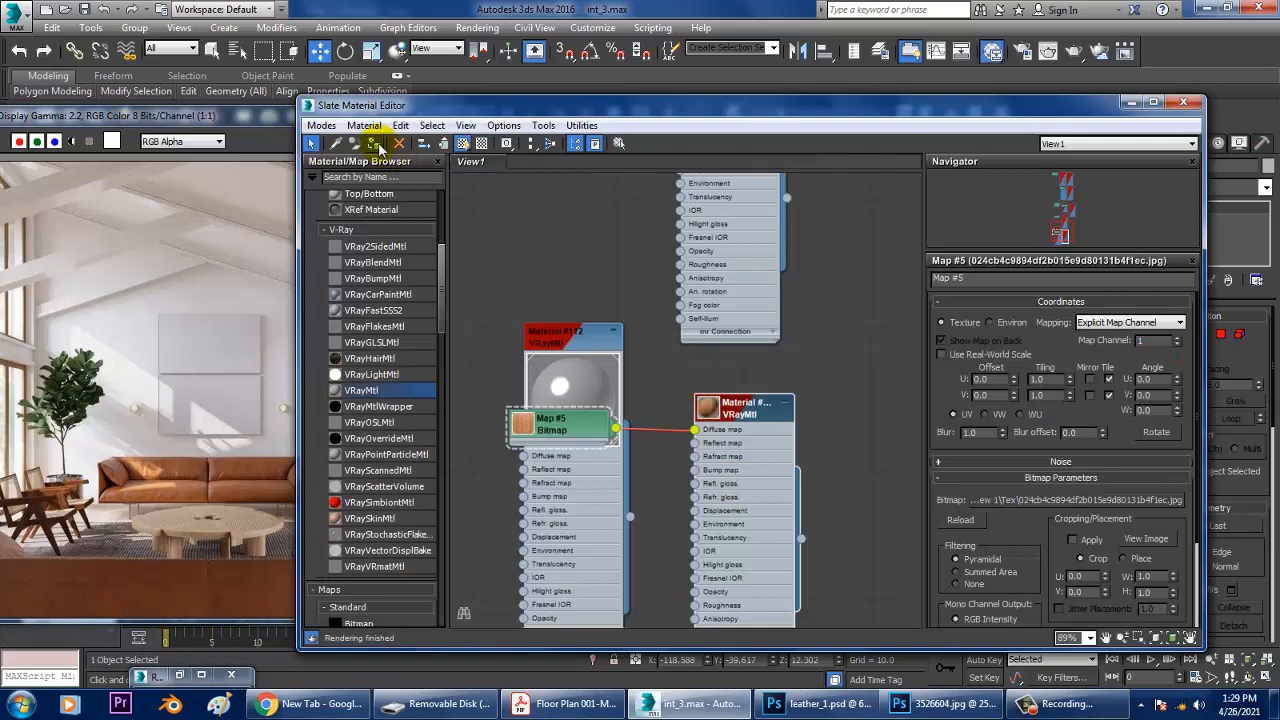
{"action": "left_click", "coordinate": [1130, 102]}
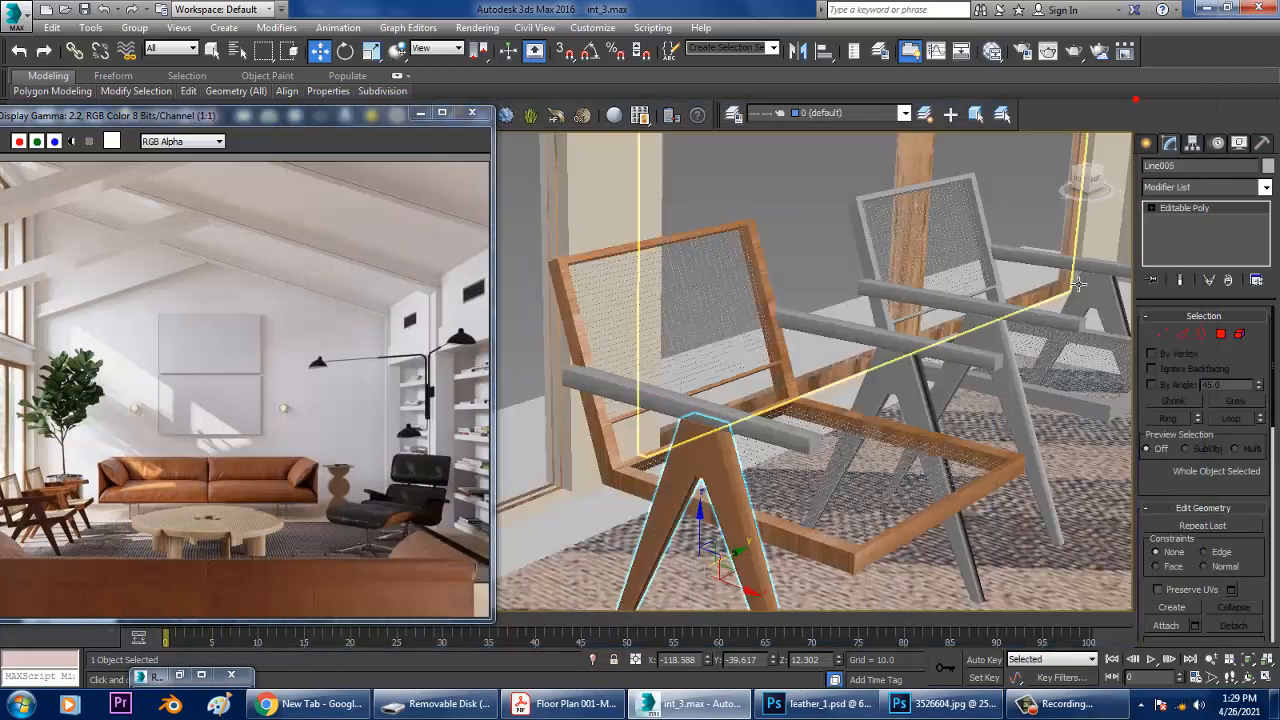
Add a UVW Map modifier with Box mapping to the A-shaped leg on the near side of the armchair.
{"action": "left_click", "coordinate": [1199, 189]}
{"action": "key", "text": "u"}
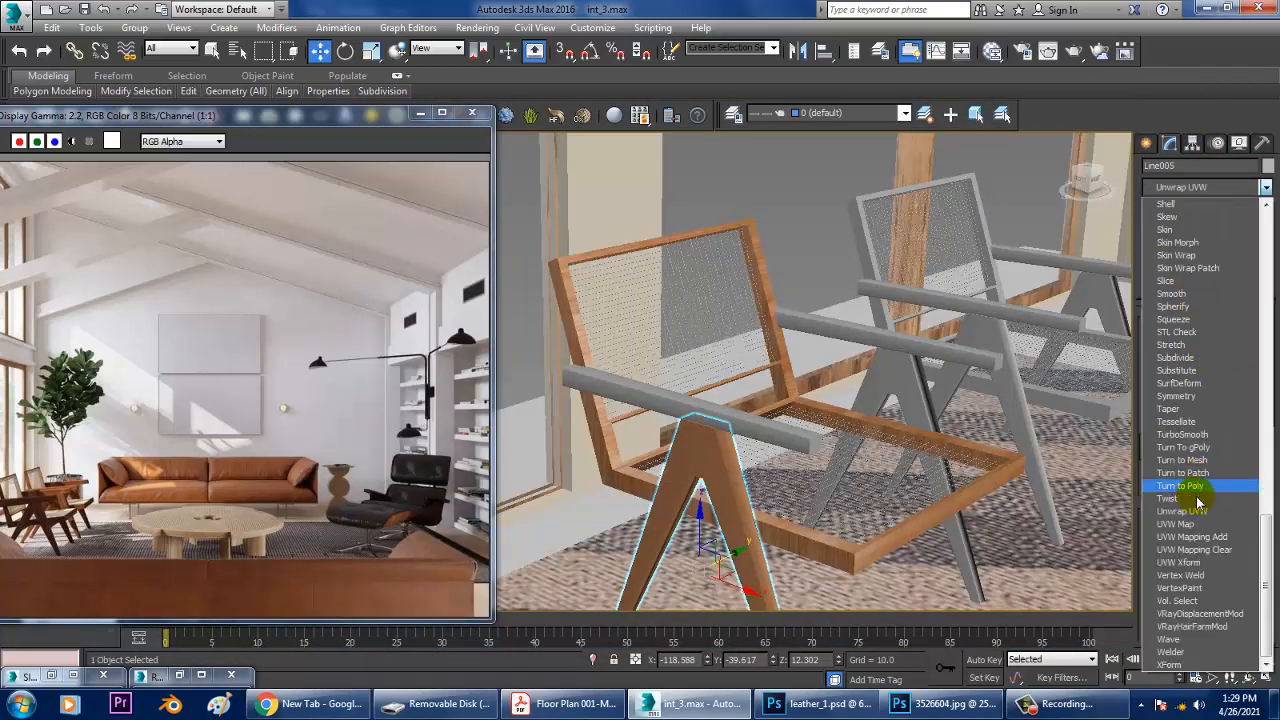
{"action": "left_click", "coordinate": [1178, 524]}
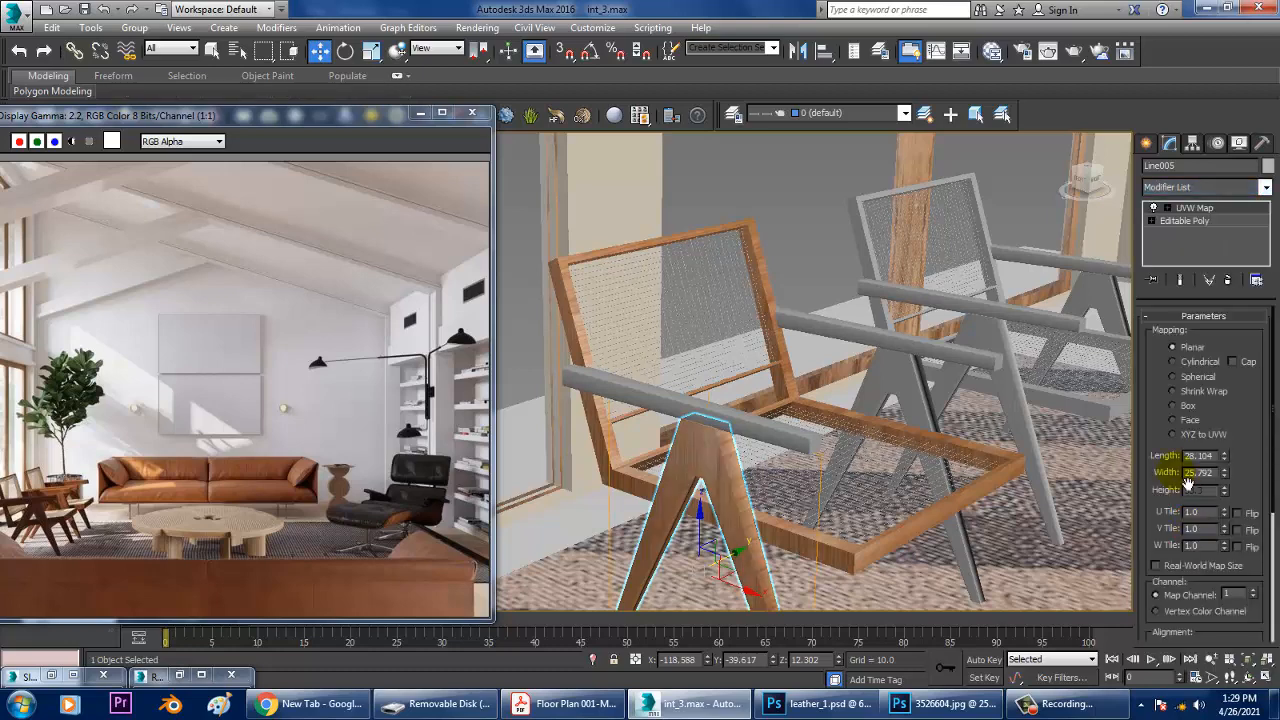
{"action": "left_click", "coordinate": [1173, 405]}
Give the armchair's far A-shaped leg a UVW Map modifier with Box mapping and assign the wood material to it.
{"action": "middle_click_drag", "start_coordinate": [906, 454], "coordinate": [913, 420], "text": "alt"}
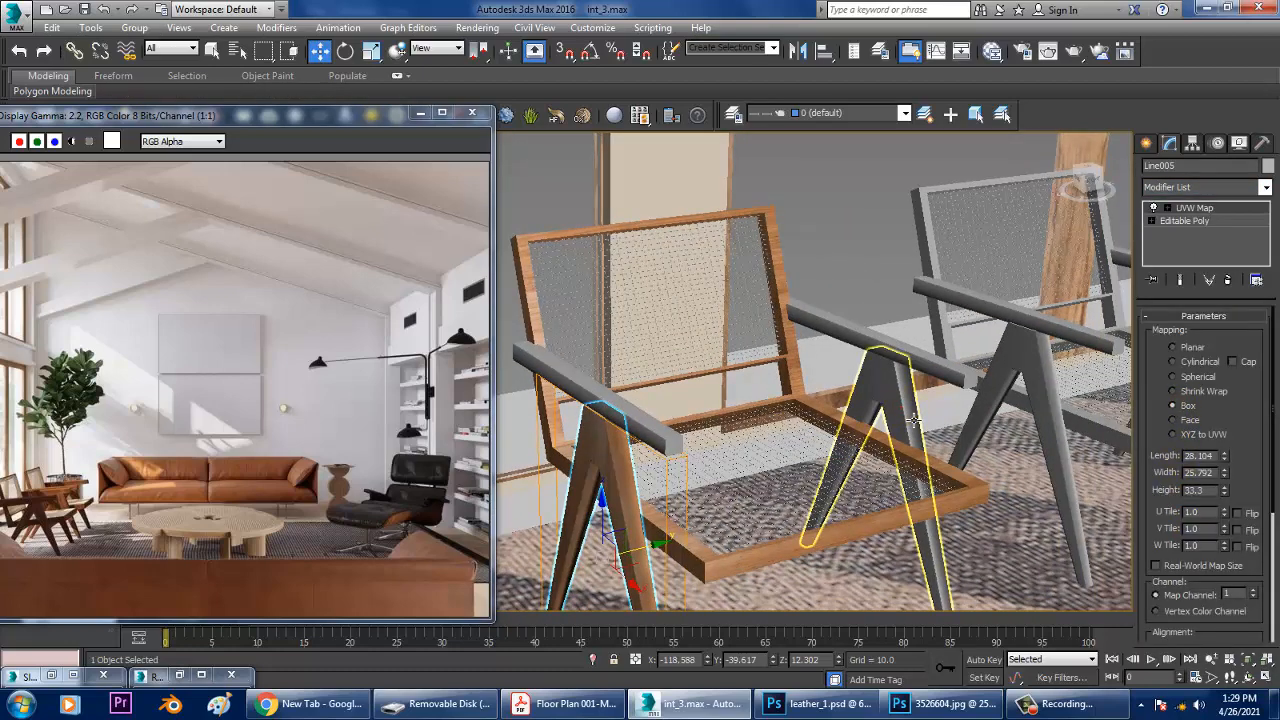
{"action": "left_click", "coordinate": [913, 420]}
{"action": "left_click", "coordinate": [1206, 186]}
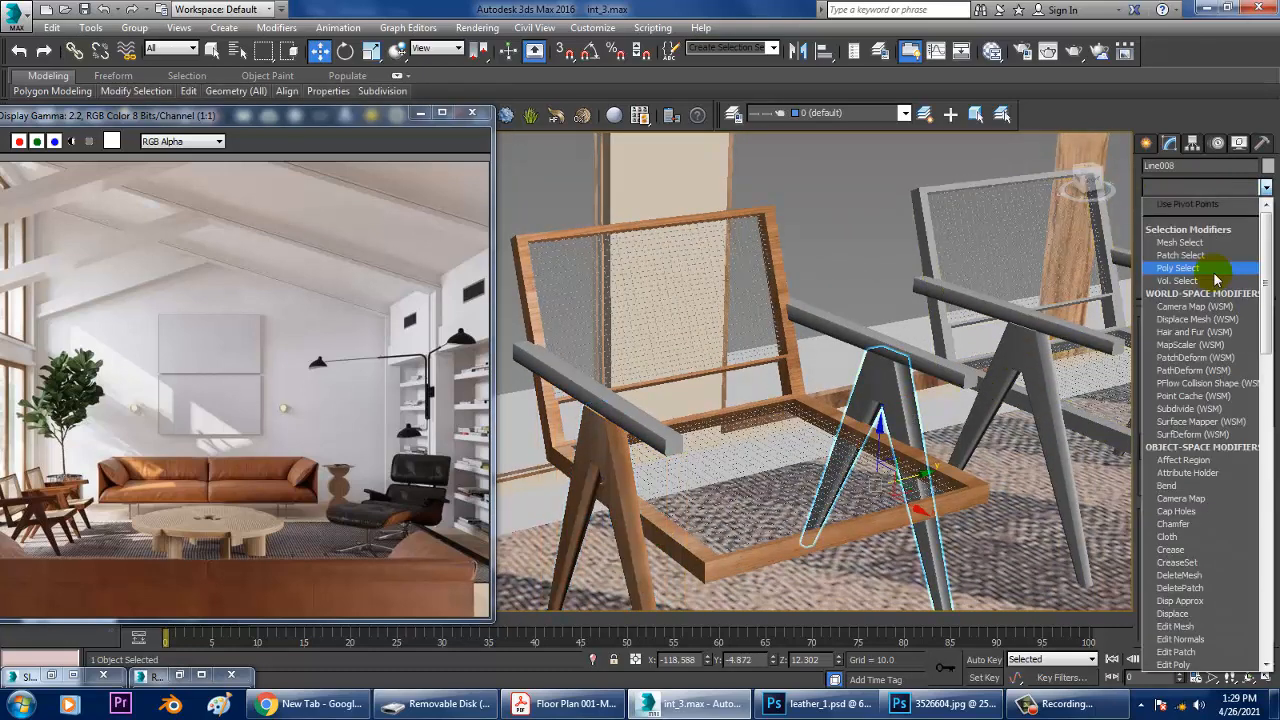
{"action": "scroll", "coordinate": [1214, 400], "scroll_direction": "down", "scroll_amount": 5}
{"action": "left_click", "coordinate": [1200, 523]}
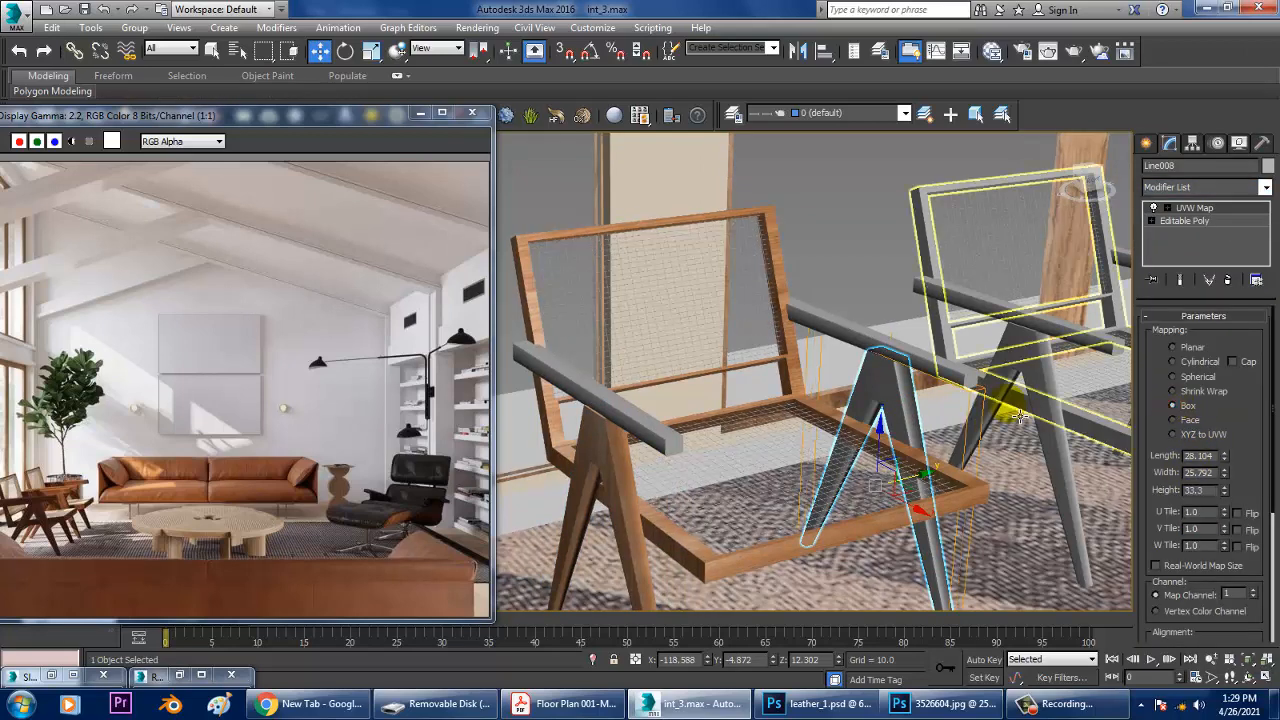
{"action": "key", "text": "m"}
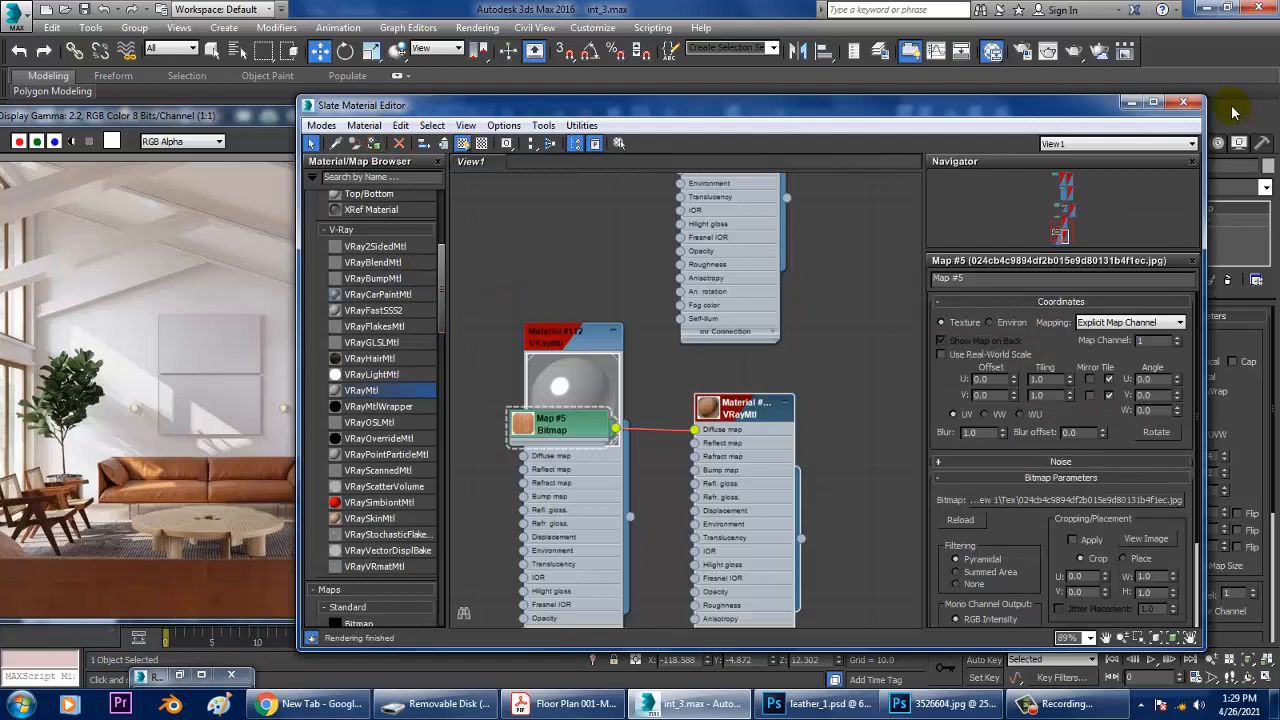
{"action": "left_click", "coordinate": [1130, 103]}
Assign the wood material to both armrests of the armchair.
{"action": "middle_click_drag", "start_coordinate": [868, 352], "coordinate": [703, 434], "text": "alt"}
{"action": "left_click", "coordinate": [575, 385]}
{"action": "left_click", "coordinate": [890, 349], "text": "ctrl"}
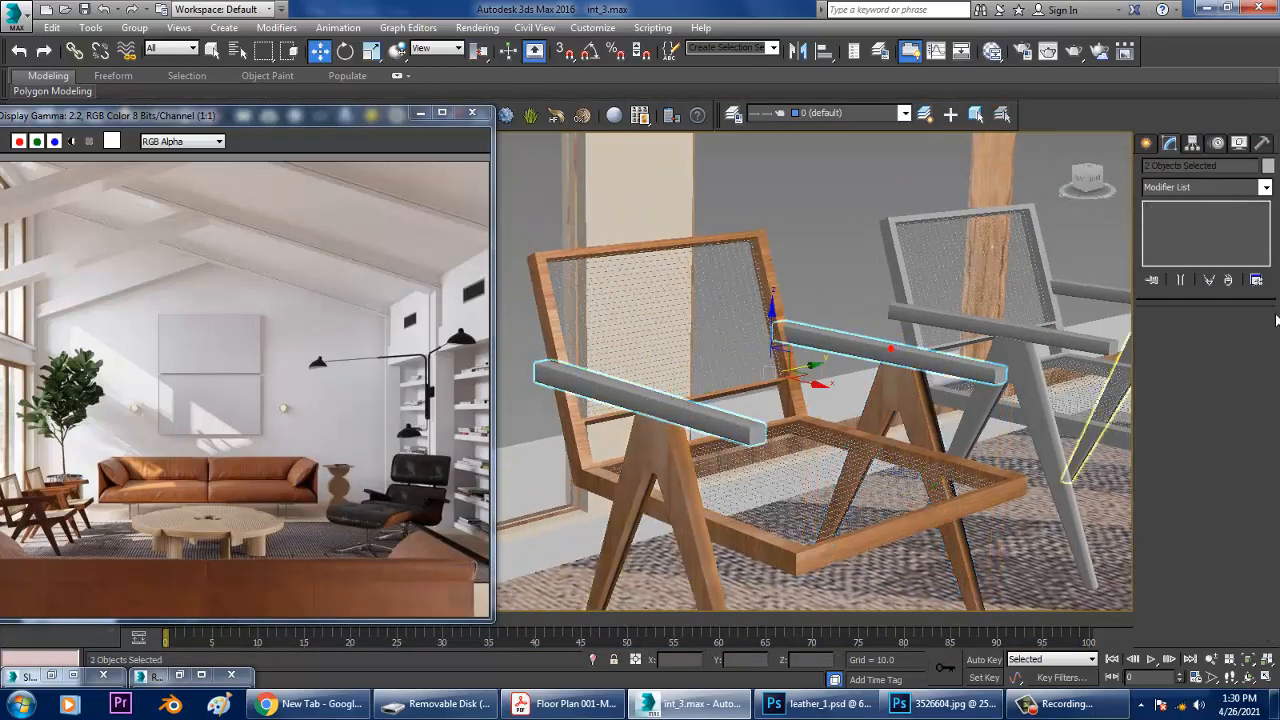
{"action": "key", "text": "m"}
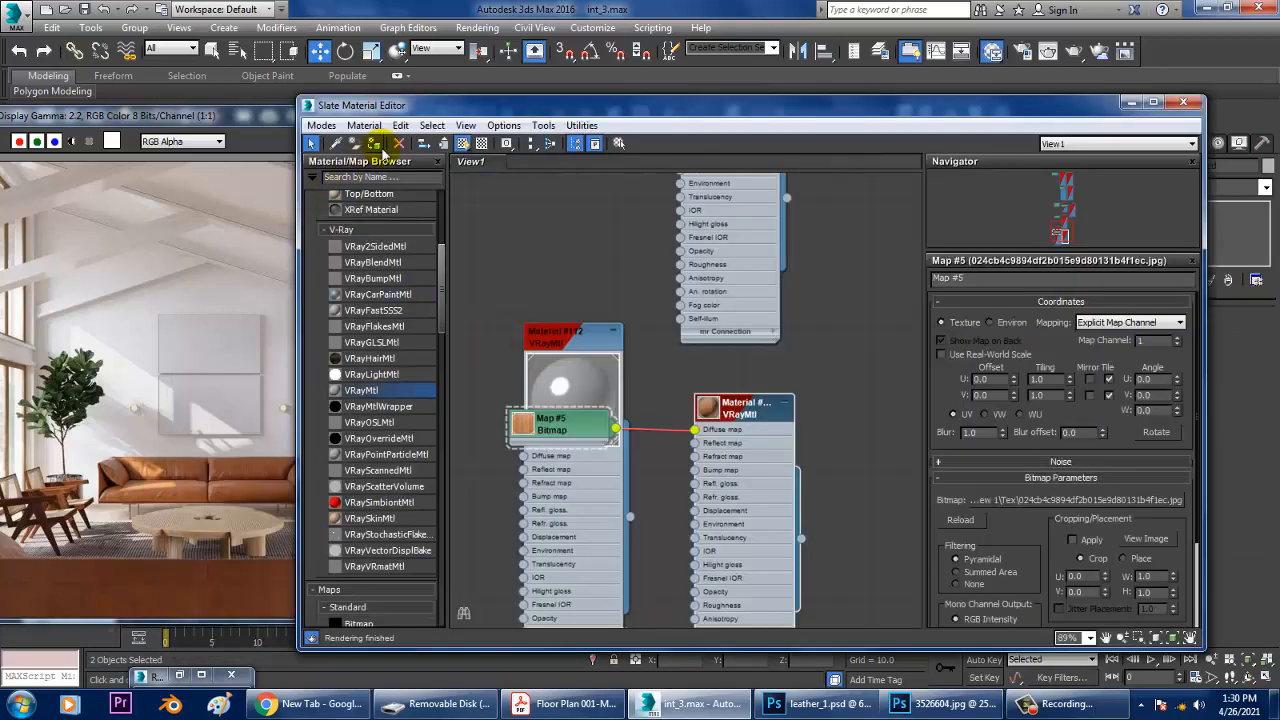
{"action": "left_click", "coordinate": [1130, 103]}
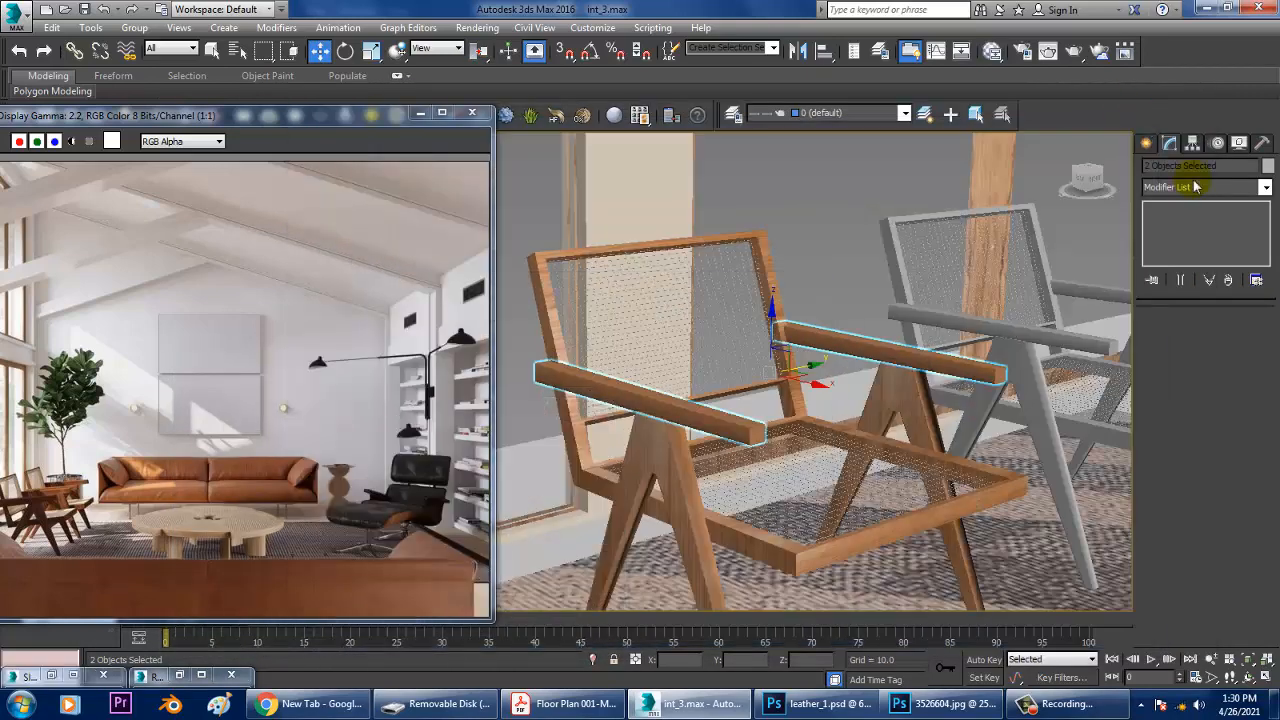
Add a UVW Map modifier with Box mapping to the two armrests together.
{"action": "left_click", "coordinate": [1200, 187]}
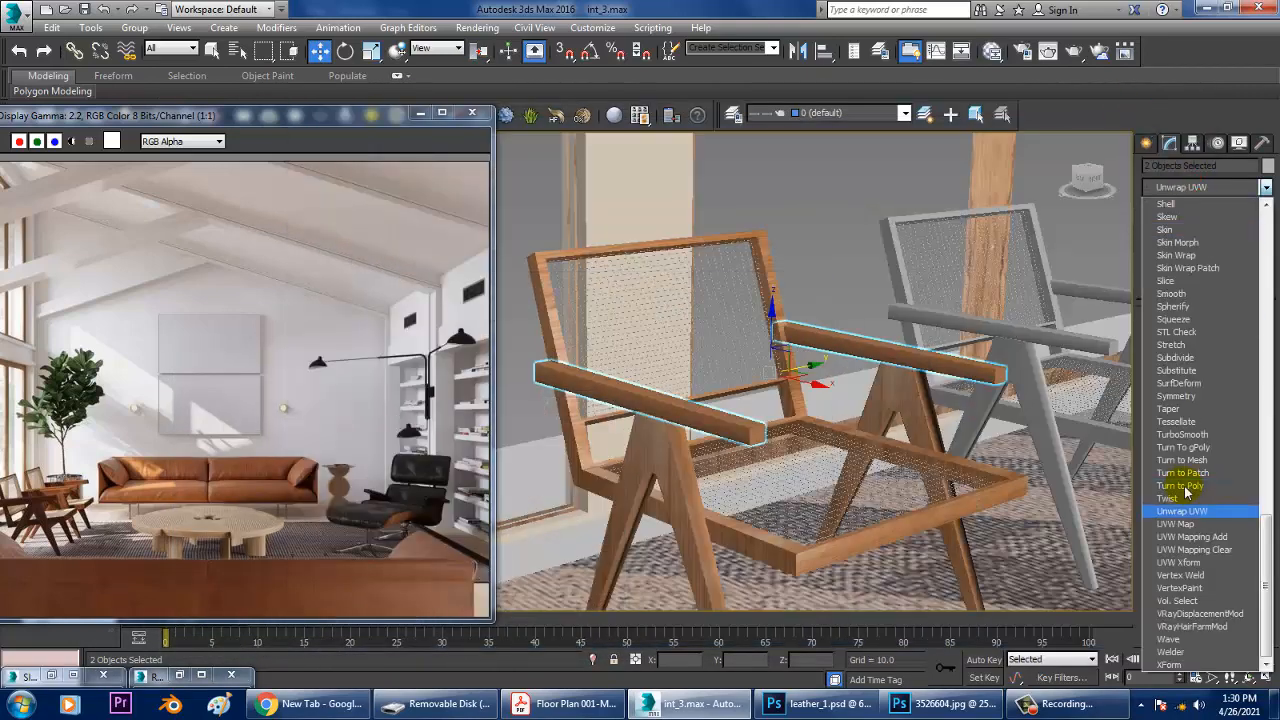
{"action": "left_click", "coordinate": [1190, 523]}
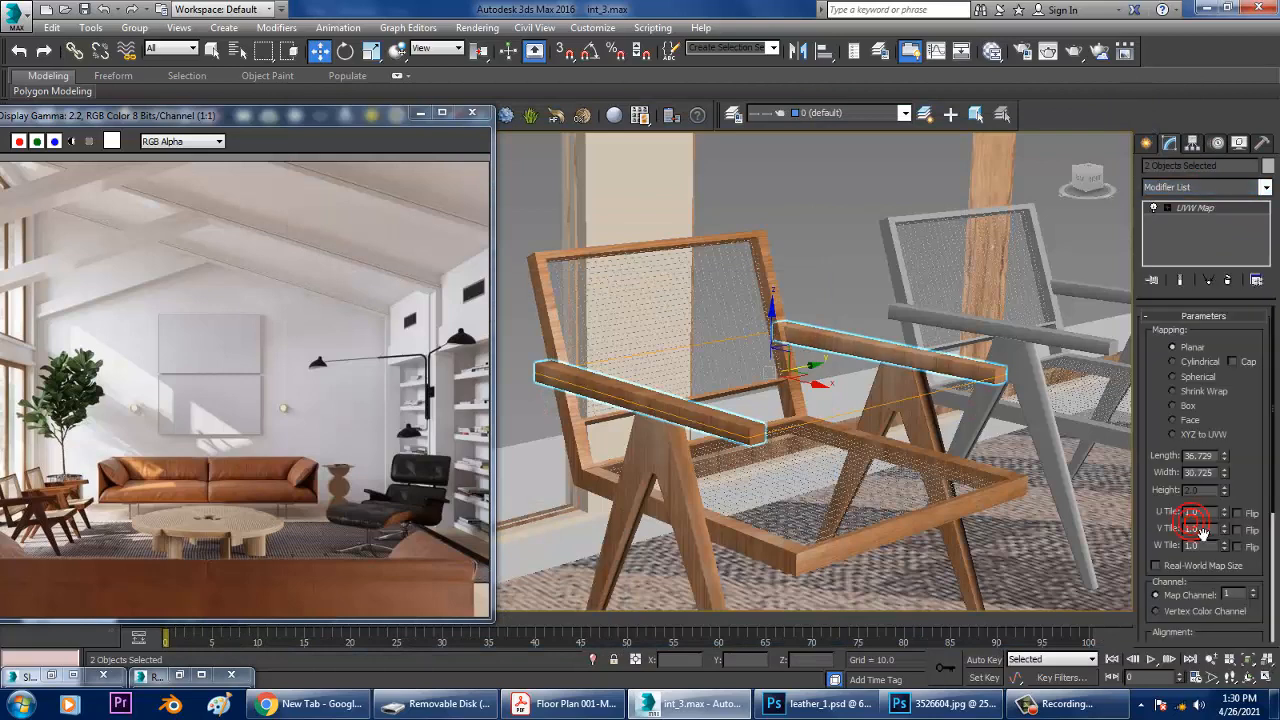
{"action": "left_click", "coordinate": [1174, 406]}
{"action": "middle_click_drag", "start_coordinate": [780, 380], "coordinate": [950, 390], "text": "alt"}
Rename the diffuse bitmap node of the armchair's wood material as wood.
{"action": "left_click", "coordinate": [992, 51]}
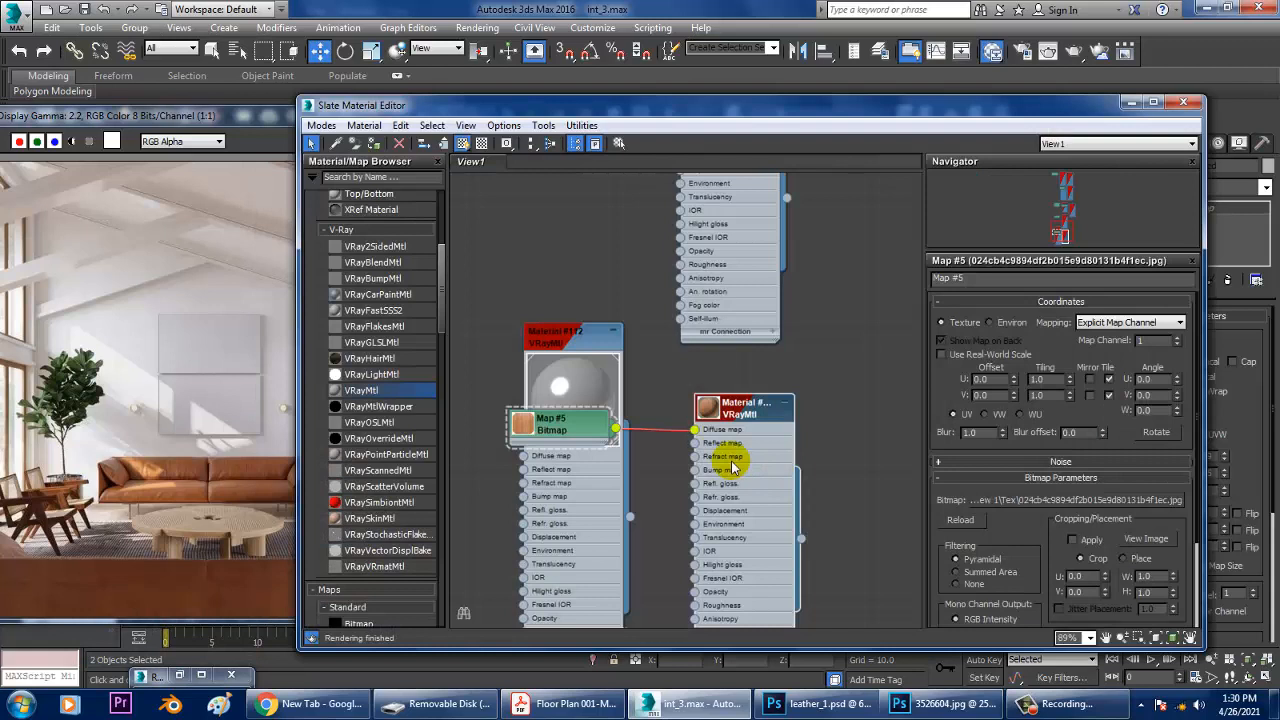
{"action": "left_click", "coordinate": [708, 405]}
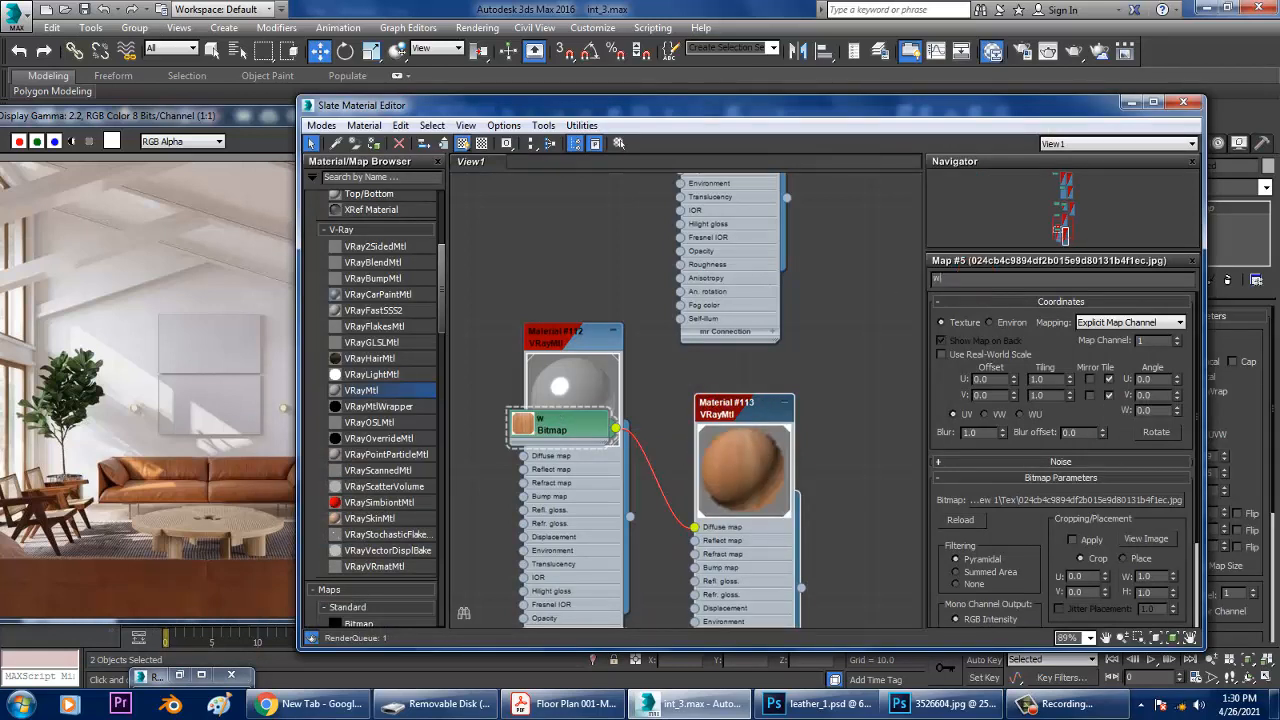
{"action": "type", "text": "wood"}
{"action": "key", "text": "Return"}
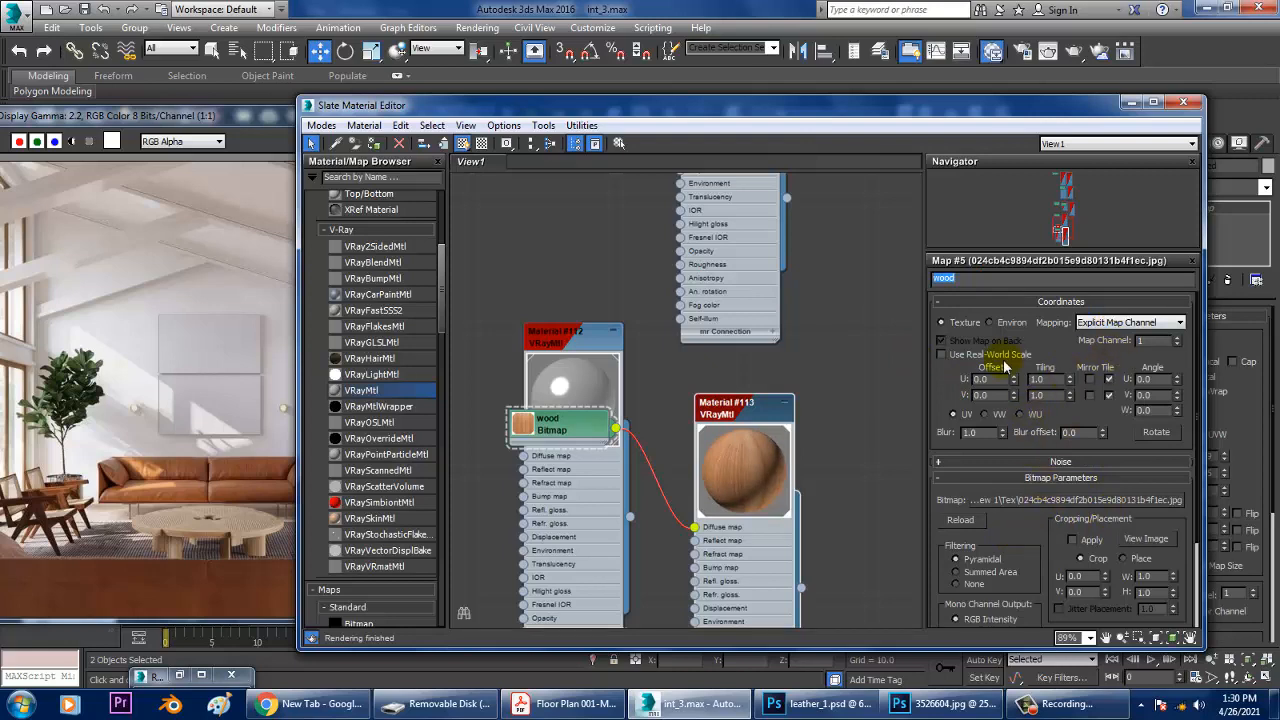
Set the wood material's reflection colour to a dark grey with value 49.
{"action": "double_click", "coordinate": [741, 409]}
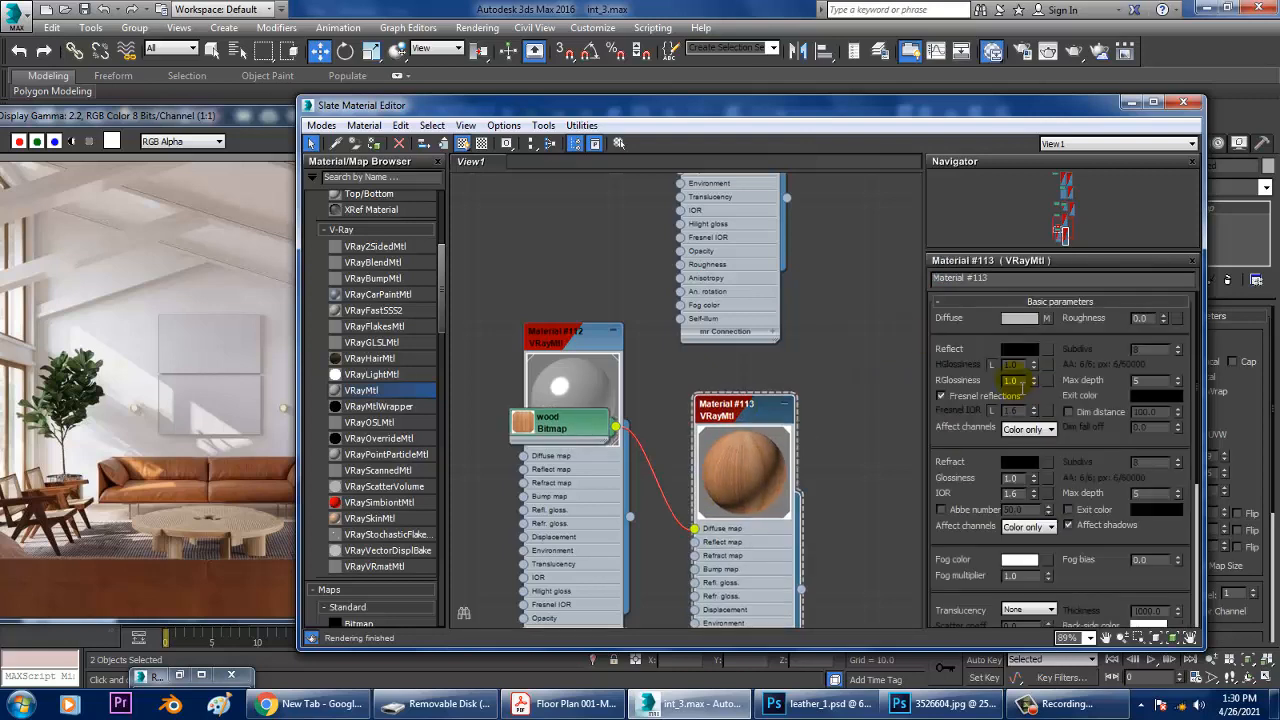
{"action": "left_click", "coordinate": [1019, 349]}
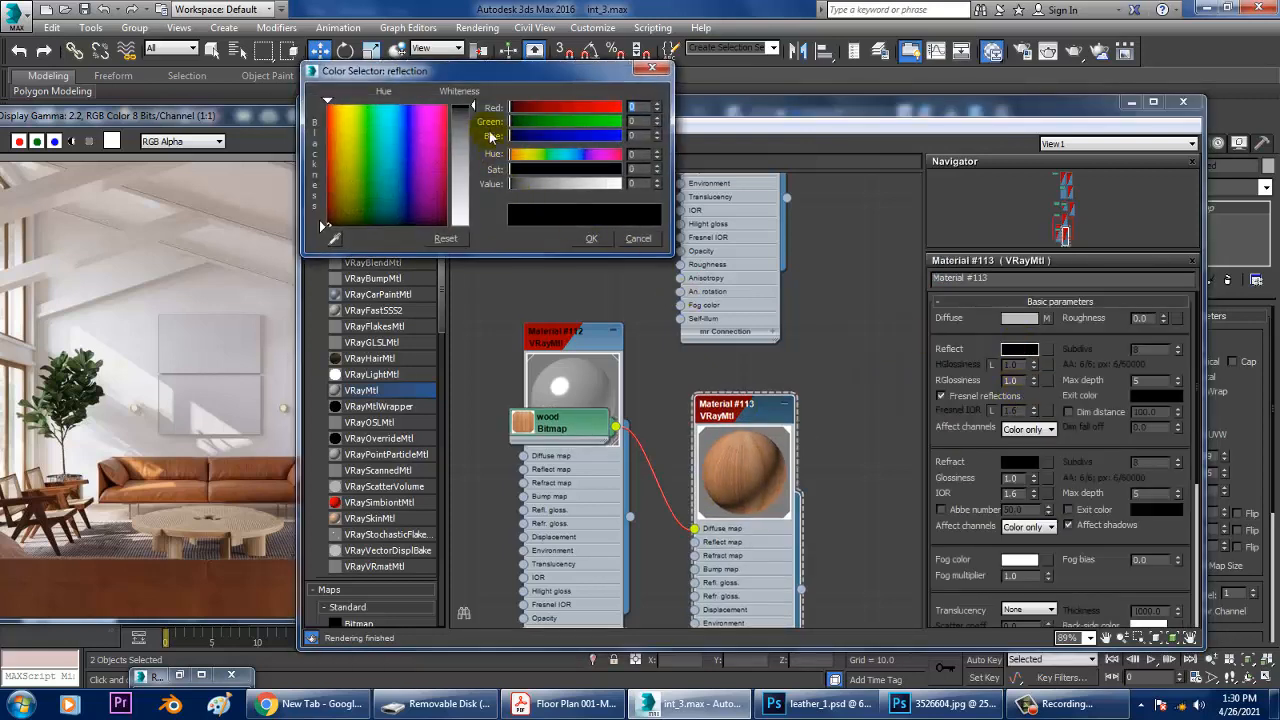
{"action": "left_click_drag", "start_coordinate": [477, 115], "coordinate": [470, 165]}
{"action": "left_click", "coordinate": [591, 238]}
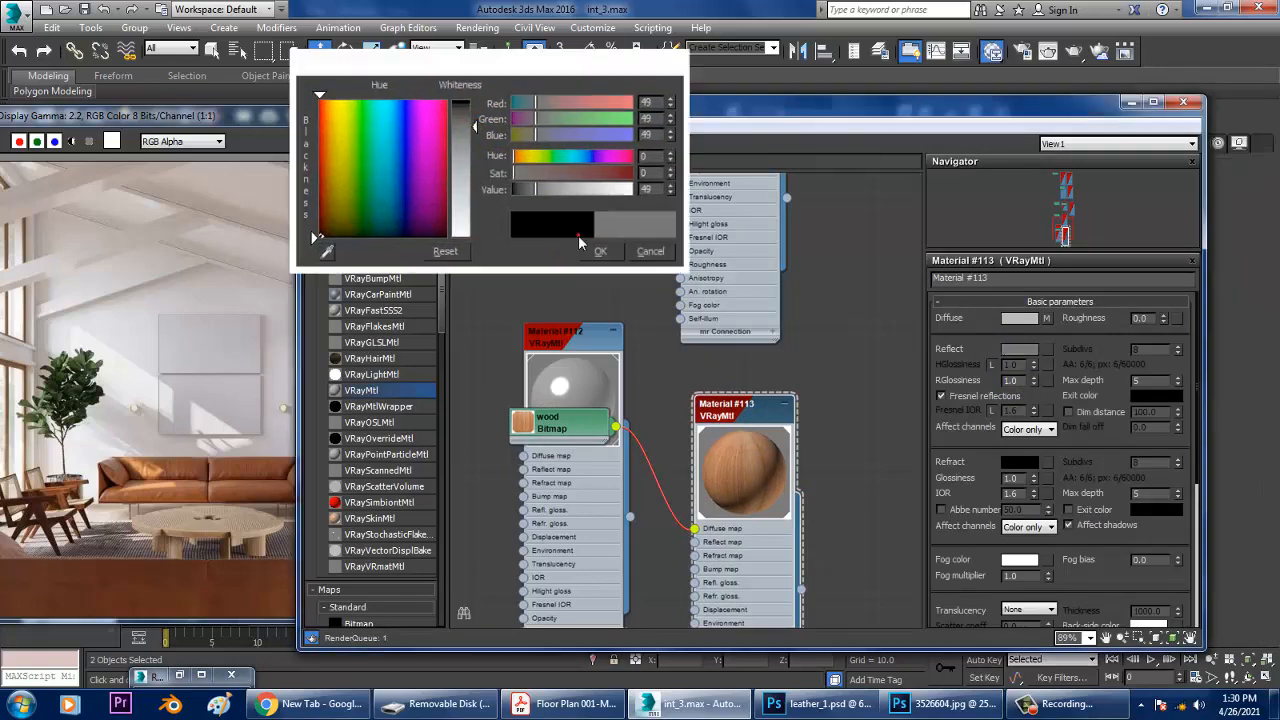
{"action": "left_click", "coordinate": [1129, 103]}
Examine the armchairs, coffee table and sofas from several angles, with the rendered image window out of the way.
{"action": "middle_click_drag", "start_coordinate": [820, 420], "coordinate": [833, 423], "text": "alt"}
{"action": "scroll", "coordinate": [833, 423], "scroll_direction": "down", "scroll_amount": 5}
{"action": "middle_click_drag", "start_coordinate": [760, 440], "coordinate": [809, 434], "text": "alt"}
{"action": "scroll", "coordinate": [809, 434], "scroll_direction": "down", "scroll_amount": 3}
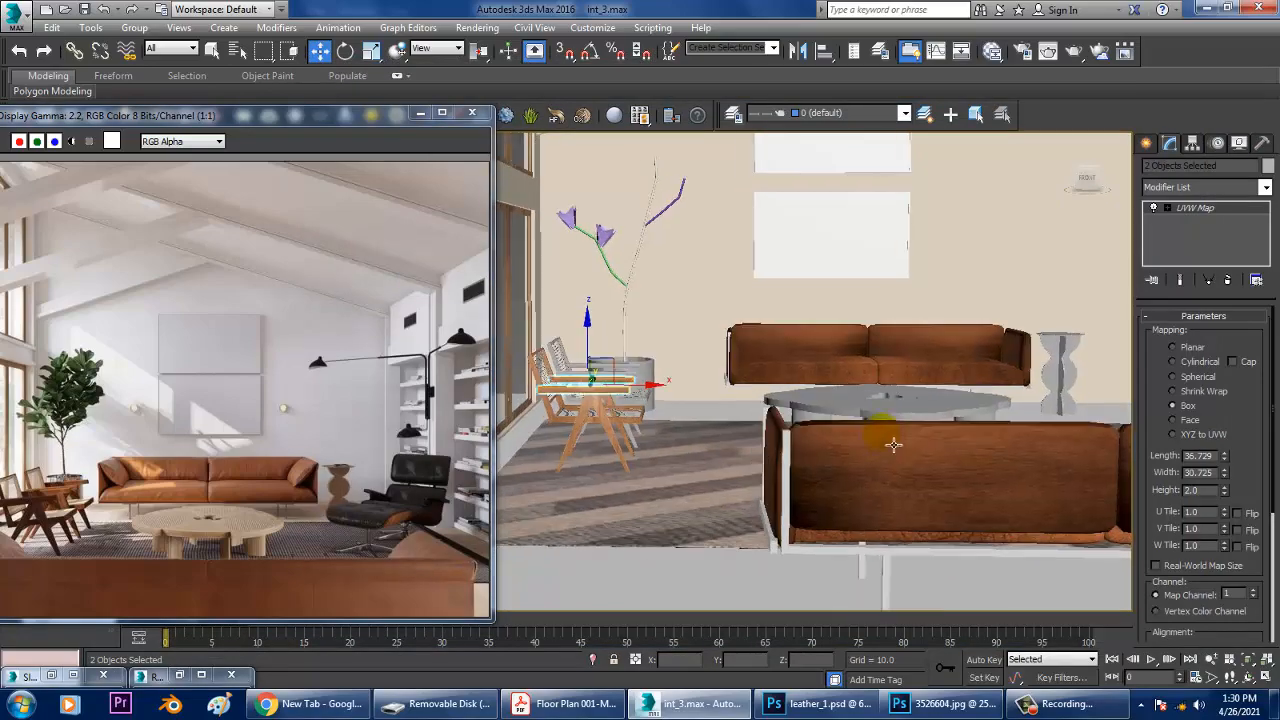
{"action": "middle_click_drag", "start_coordinate": [891, 443], "coordinate": [857, 400]}
{"action": "scroll", "coordinate": [823, 440], "scroll_direction": "up", "scroll_amount": 10}
{"action": "scroll", "coordinate": [851, 371], "scroll_direction": "down", "scroll_amount": 8}
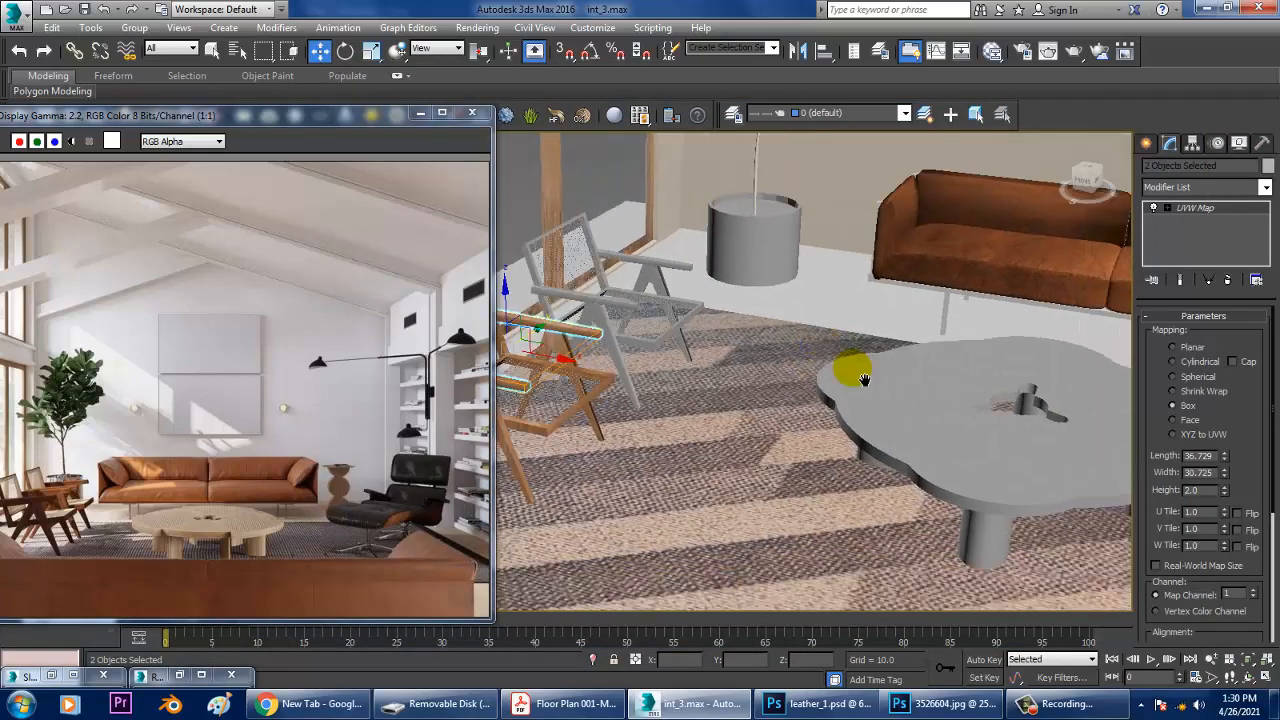
{"action": "middle_click_drag", "start_coordinate": [965, 382], "coordinate": [864, 422], "text": "alt"}
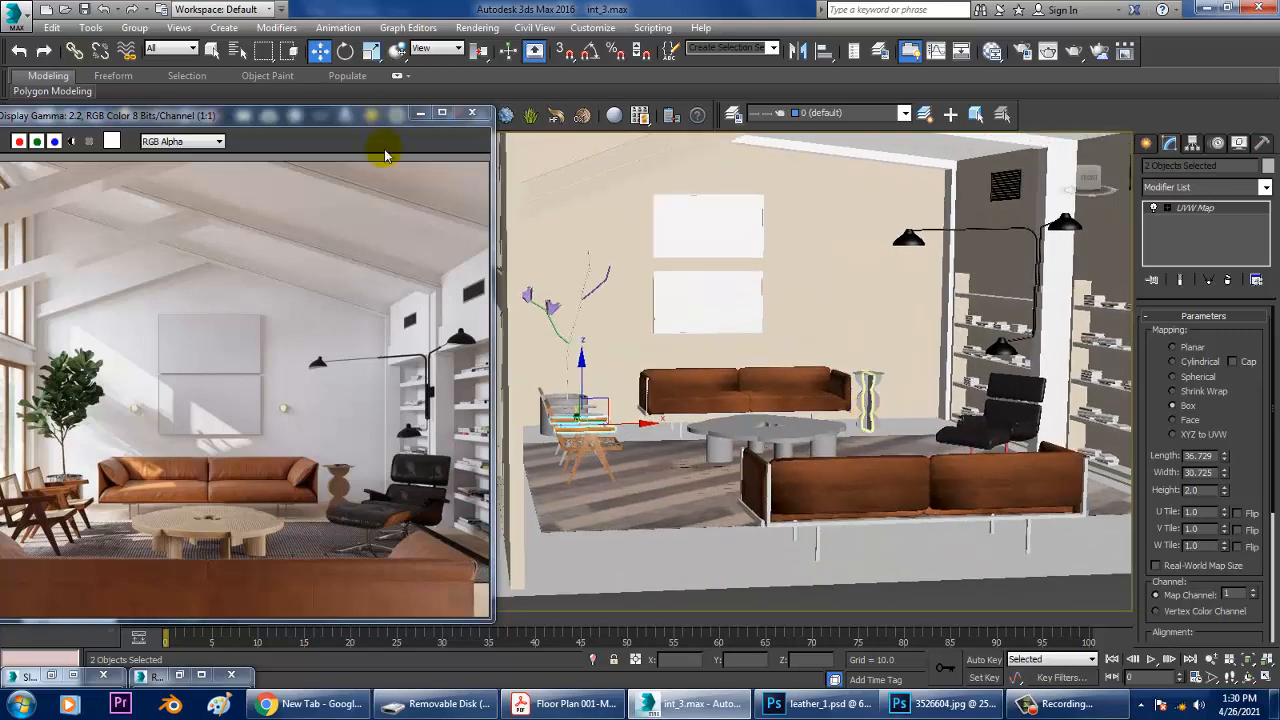
{"action": "left_click", "coordinate": [419, 113]}
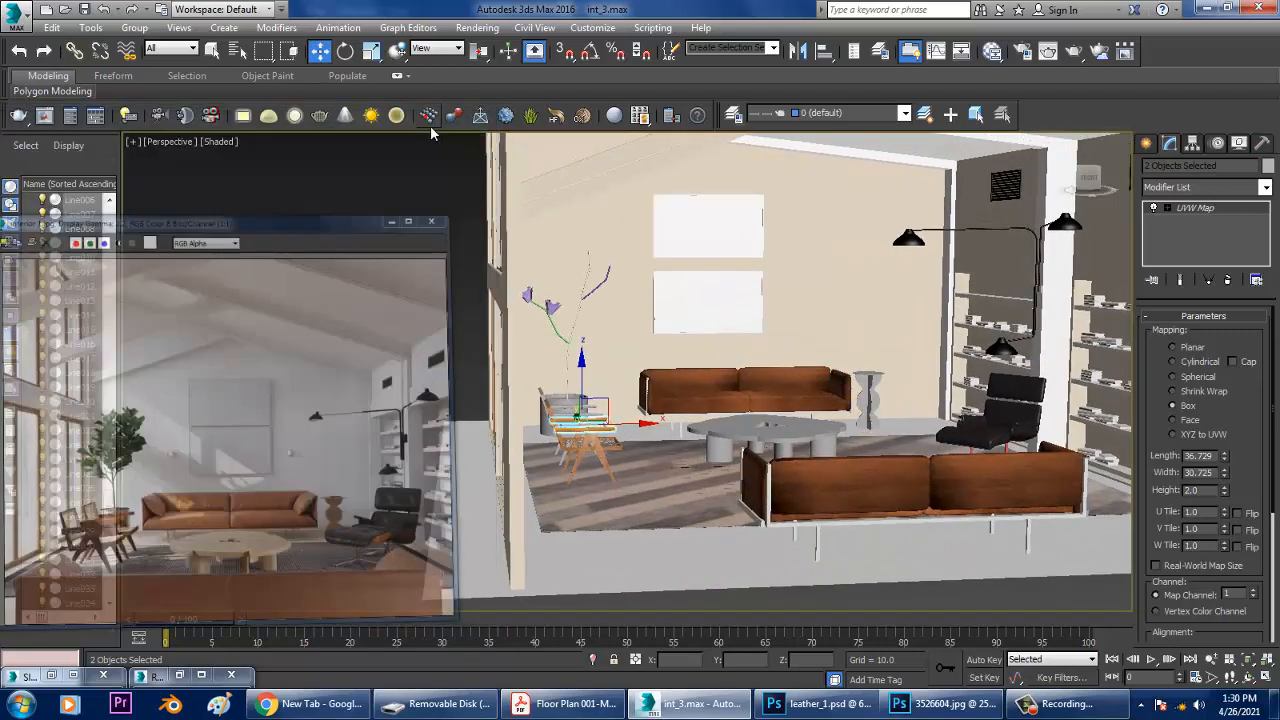
{"action": "scroll", "coordinate": [791, 474], "scroll_direction": "up", "scroll_amount": 5}
{"action": "left_click", "coordinate": [754, 381]}
{"action": "scroll", "coordinate": [760, 400], "scroll_direction": "down", "scroll_amount": 5}
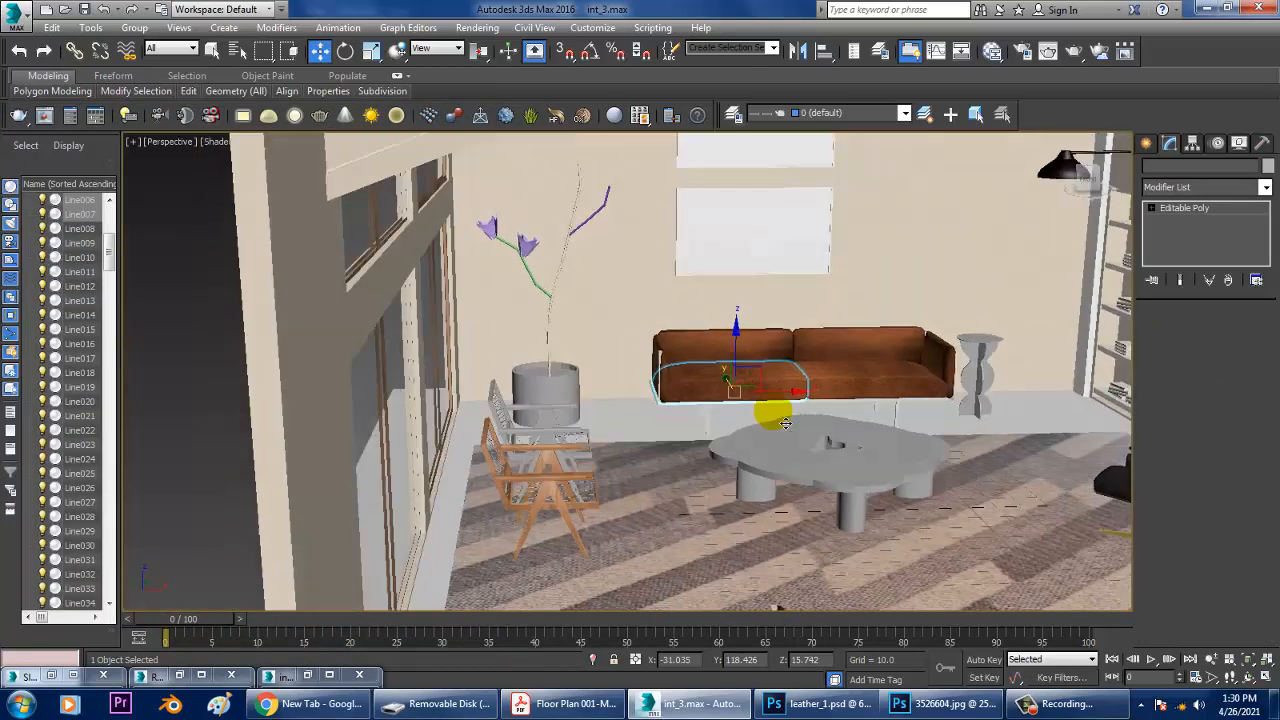
{"action": "middle_click_drag", "start_coordinate": [766, 409], "coordinate": [706, 453], "text": "alt"}
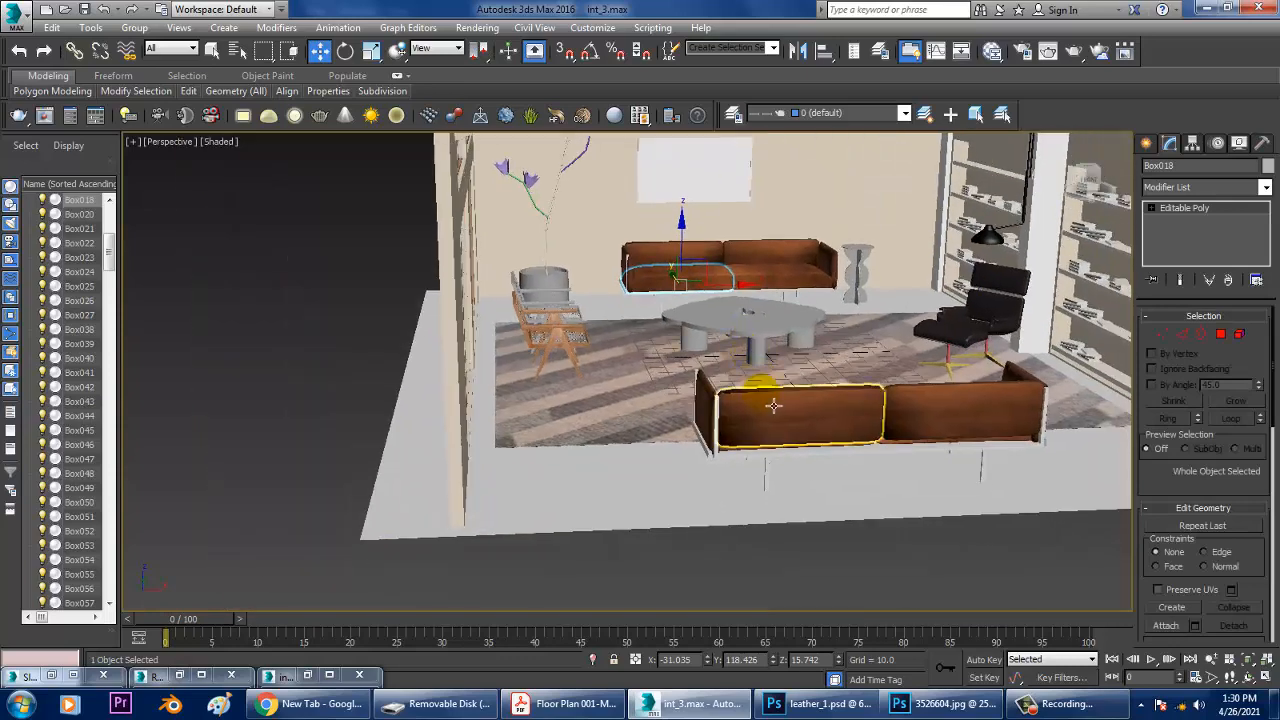
{"action": "scroll", "coordinate": [706, 453], "scroll_direction": "up", "scroll_amount": 4}
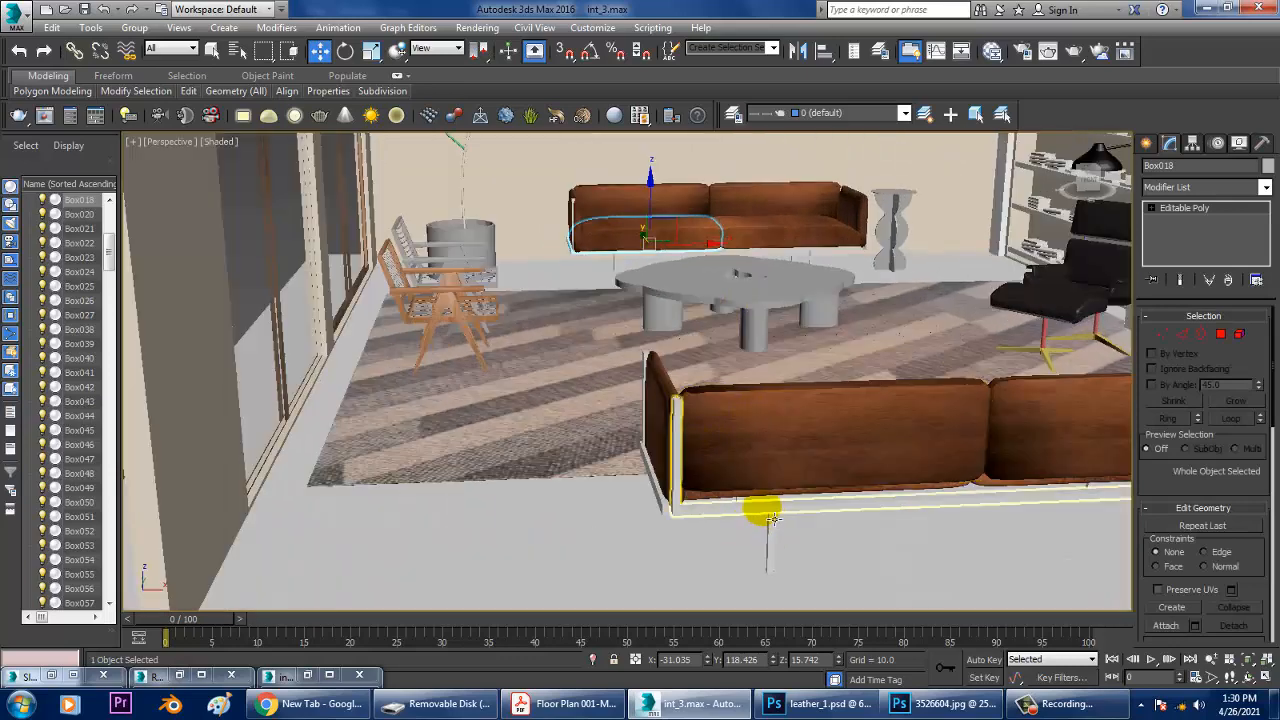
Select the near sofa's base frame and run a close-up test render of its metal surface.
{"action": "left_click", "coordinate": [770, 518]}
{"action": "scroll", "coordinate": [800, 470], "scroll_direction": "up", "scroll_amount": 5}
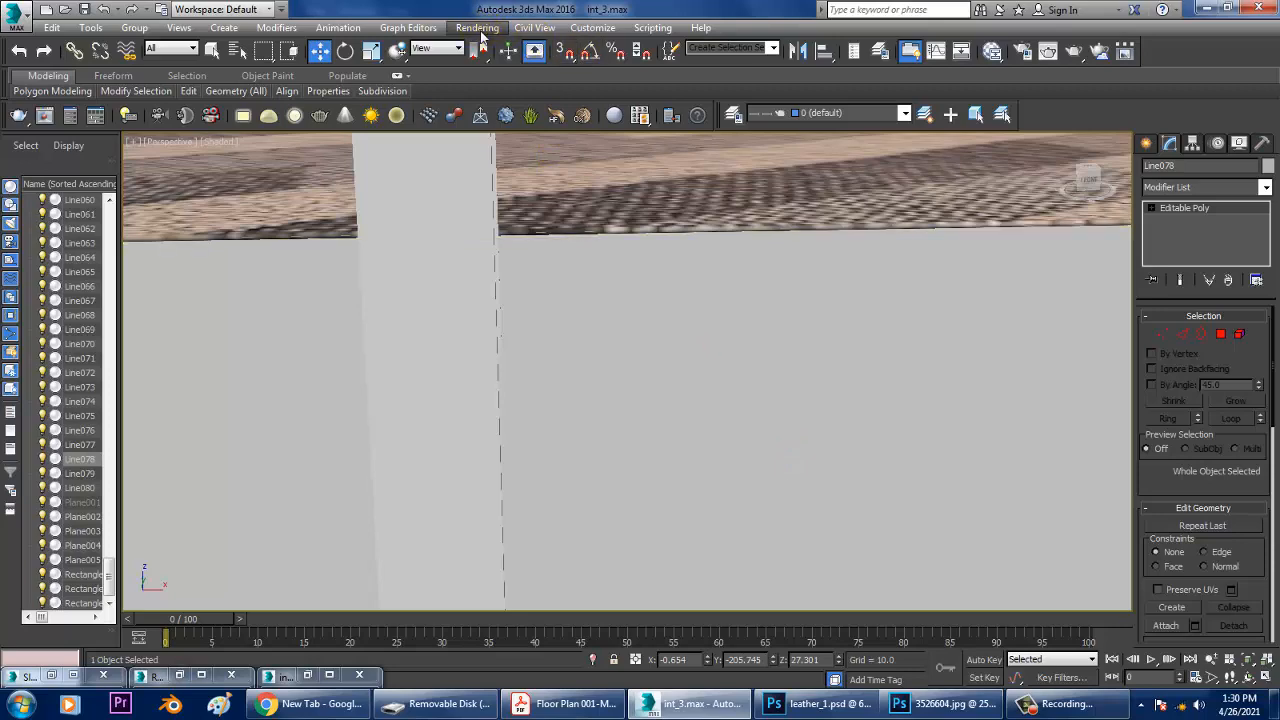
{"action": "left_click", "coordinate": [477, 27]}
{"action": "left_click", "coordinate": [488, 45]}
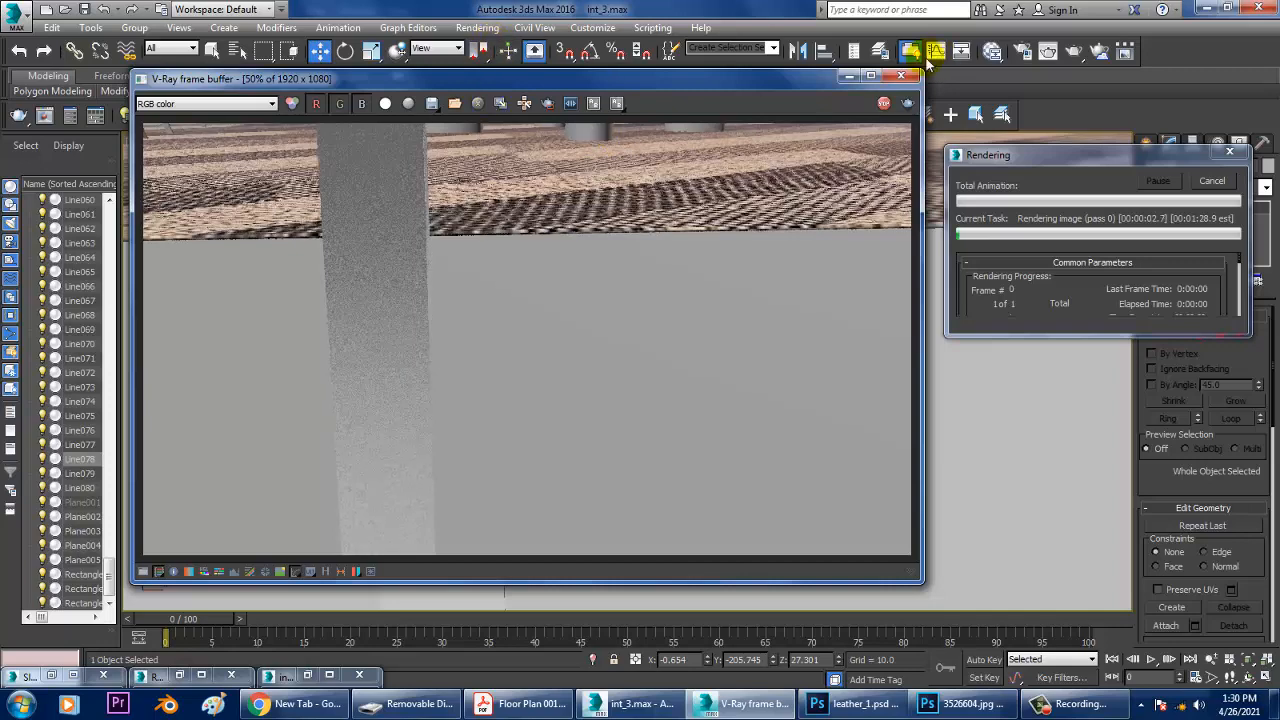
{"action": "left_click", "coordinate": [901, 76]}
{"action": "scroll", "coordinate": [760, 380], "scroll_direction": "down", "scroll_amount": 10}
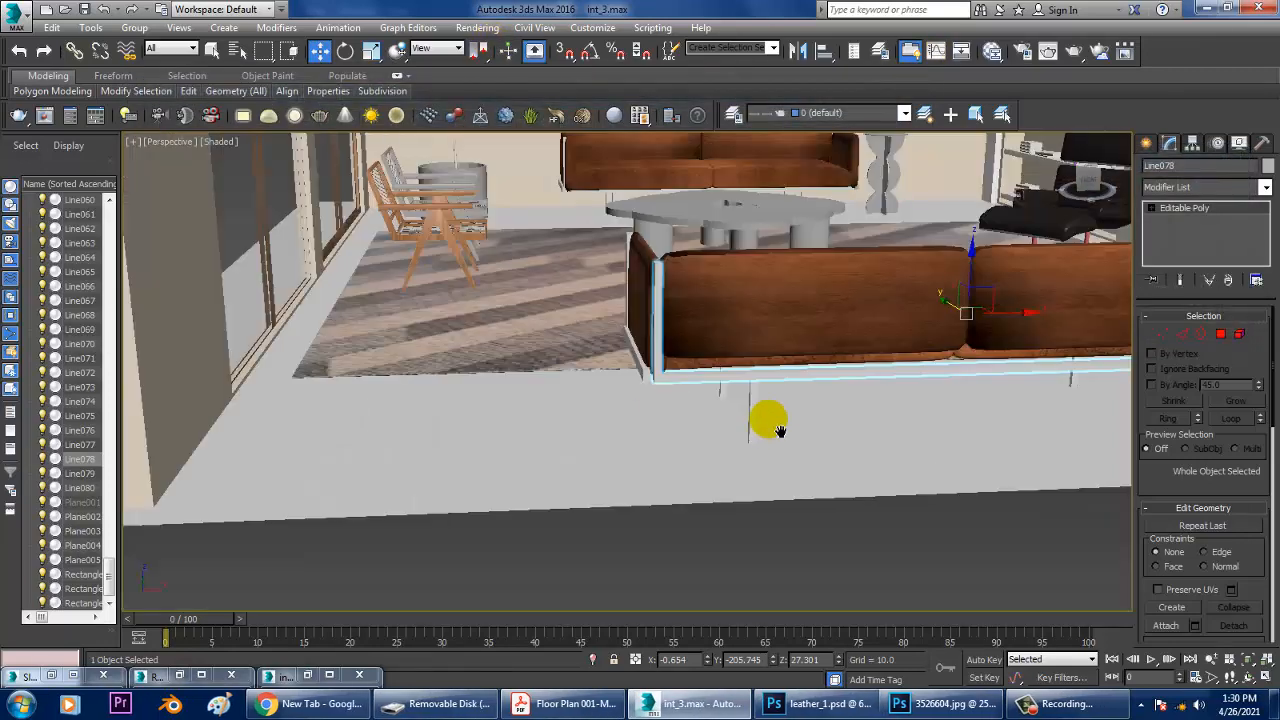
{"action": "scroll", "coordinate": [726, 388], "scroll_direction": "up", "scroll_amount": 10}
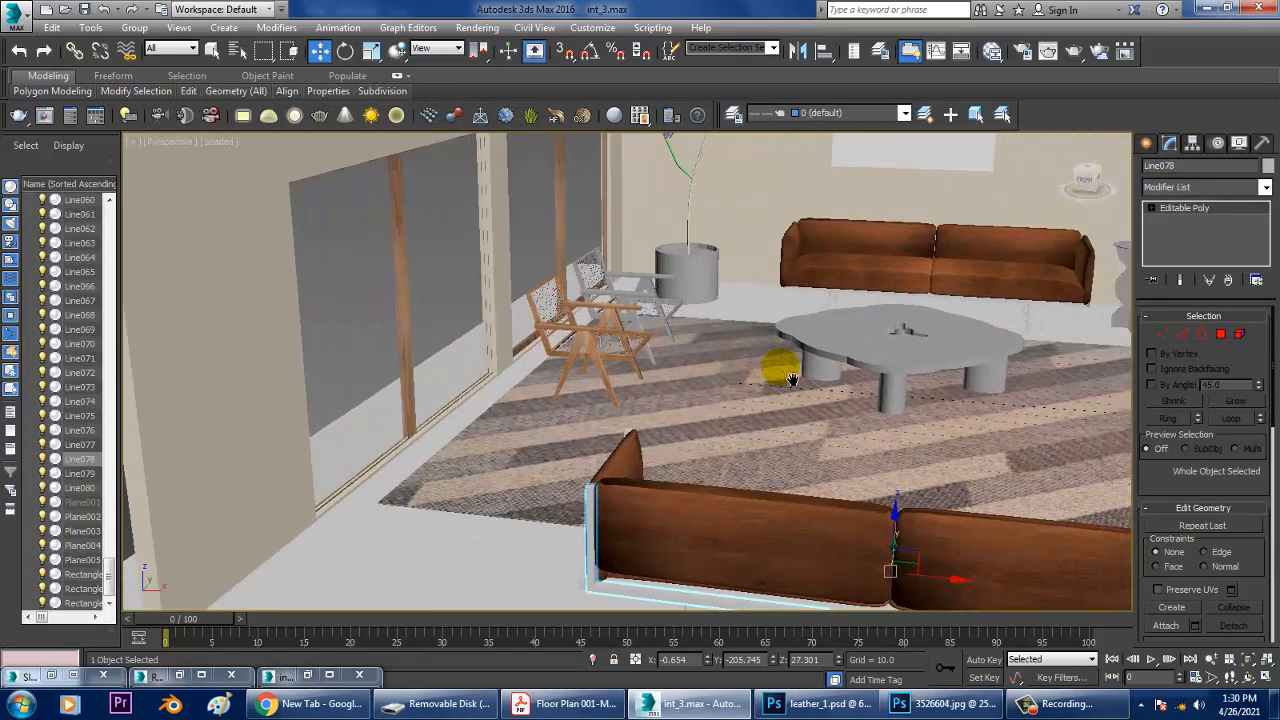
Set Material #112's highlight glossiness to 0.8, reflection glossiness to 0.58 and Fresnel IOR to 18.8, with Fresnel reflections off.
{"action": "key", "text": "m"}
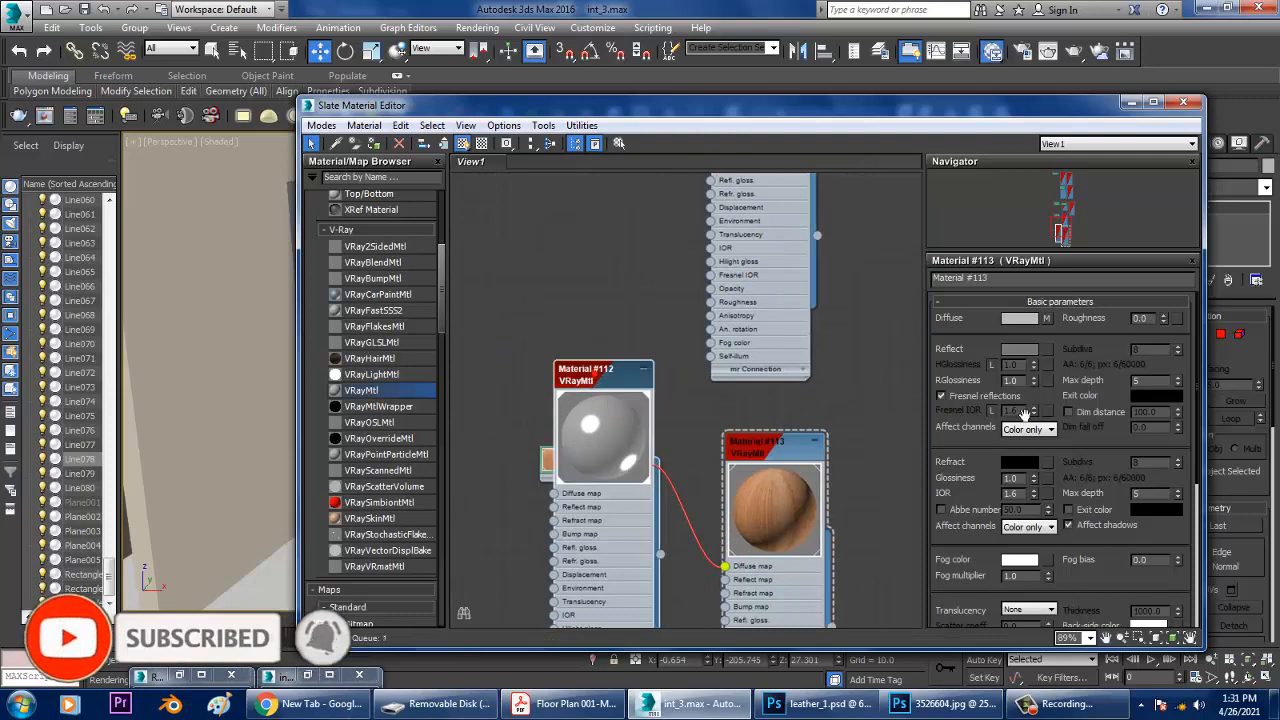
{"action": "double_click", "coordinate": [615, 378]}
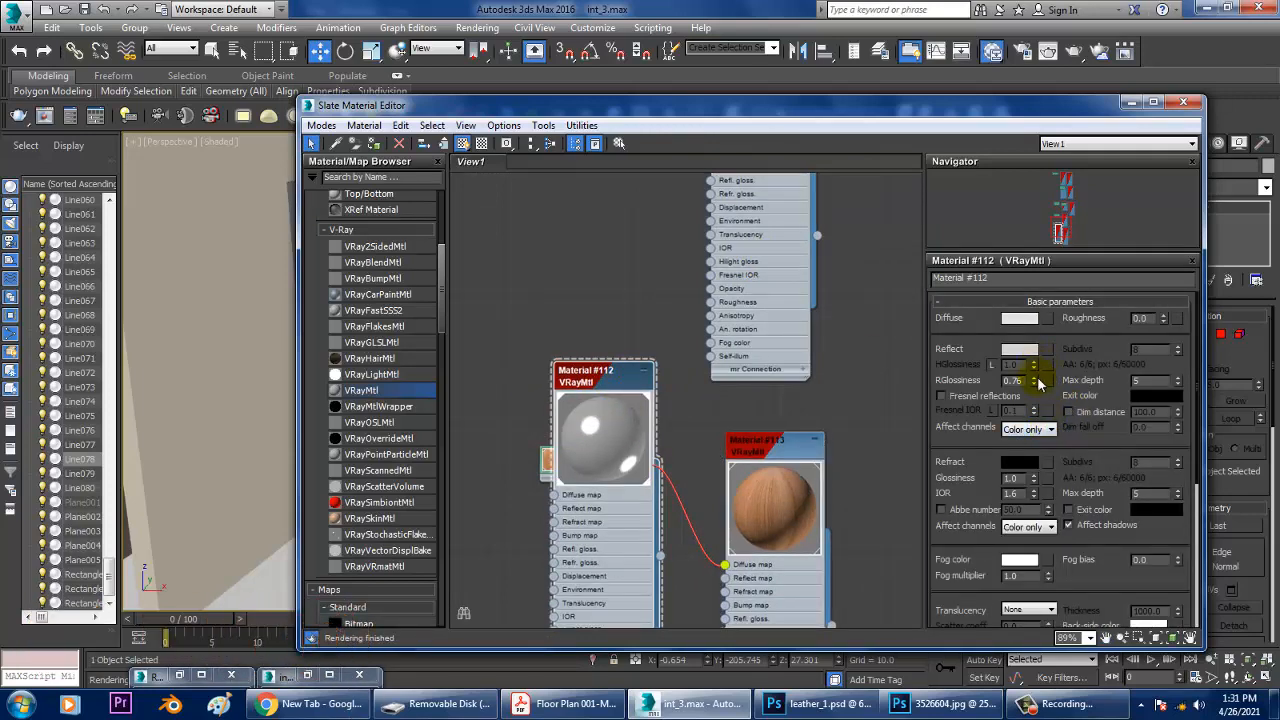
{"action": "left_click_drag", "start_coordinate": [1036, 384], "coordinate": [1048, 411]}
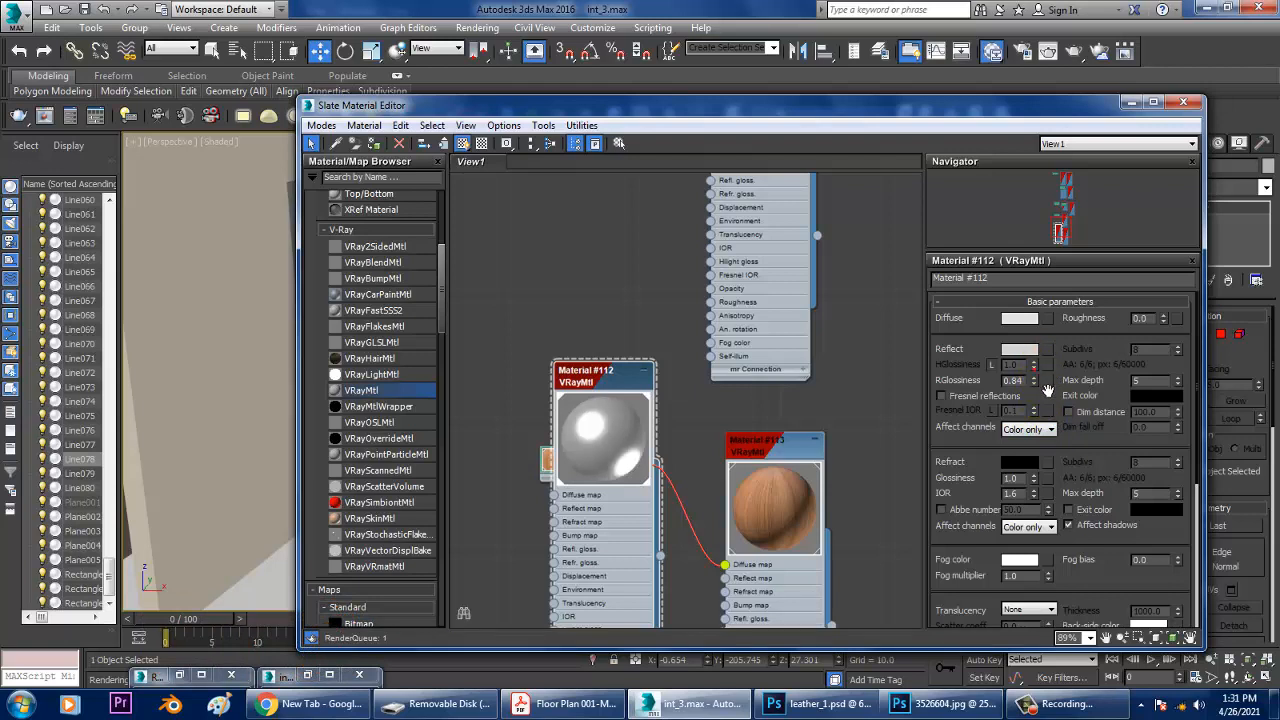
{"action": "left_click", "coordinate": [990, 366]}
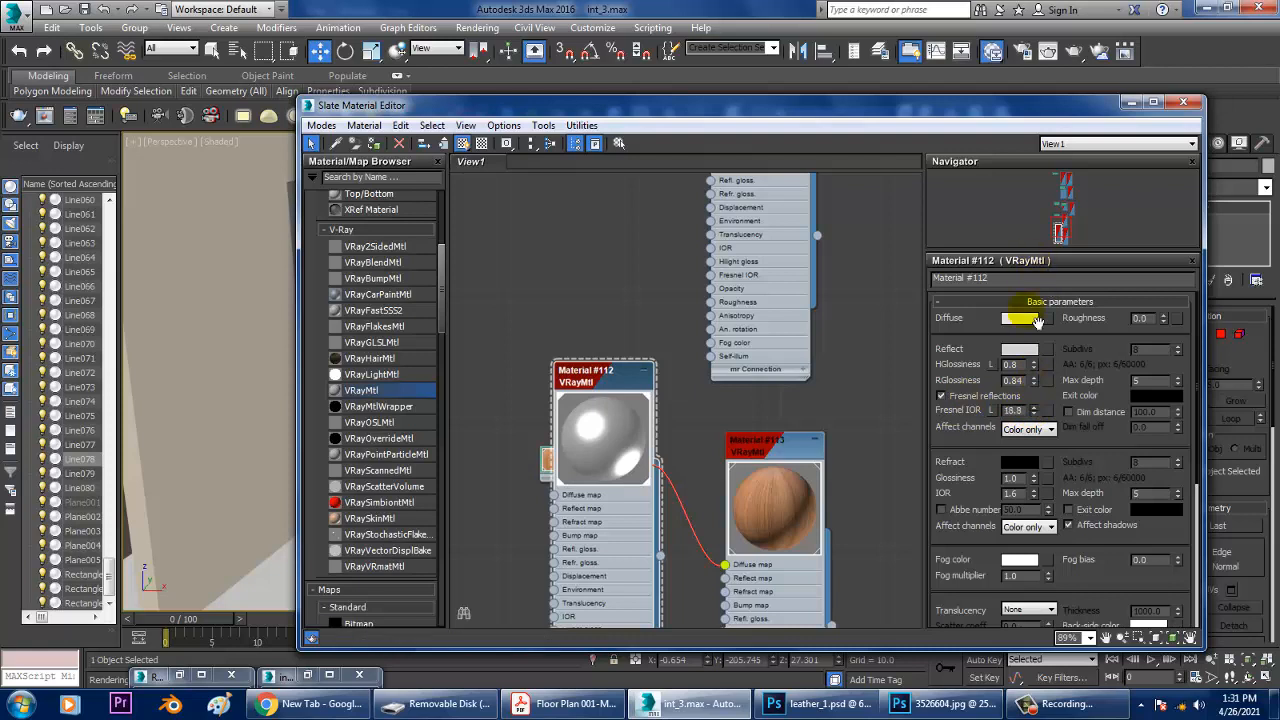
{"action": "left_click", "coordinate": [950, 399]}
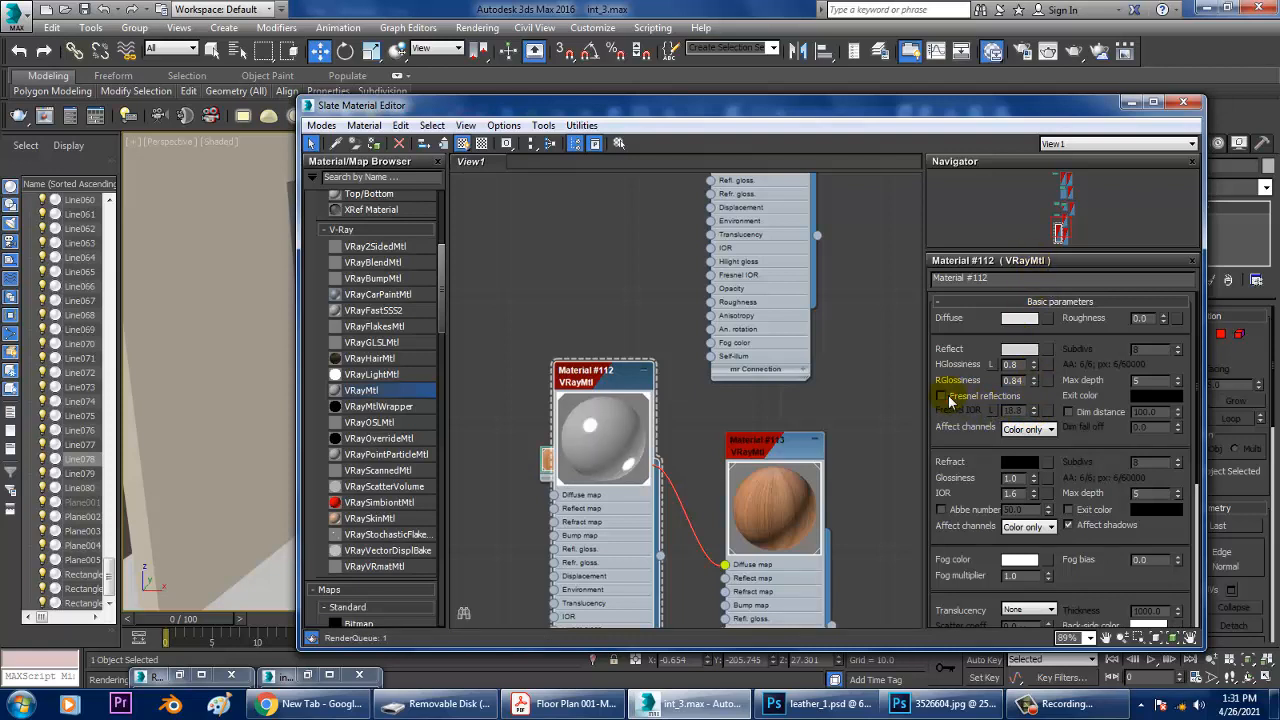
{"action": "left_click_drag", "start_coordinate": [1046, 411], "coordinate": [1046, 419]}
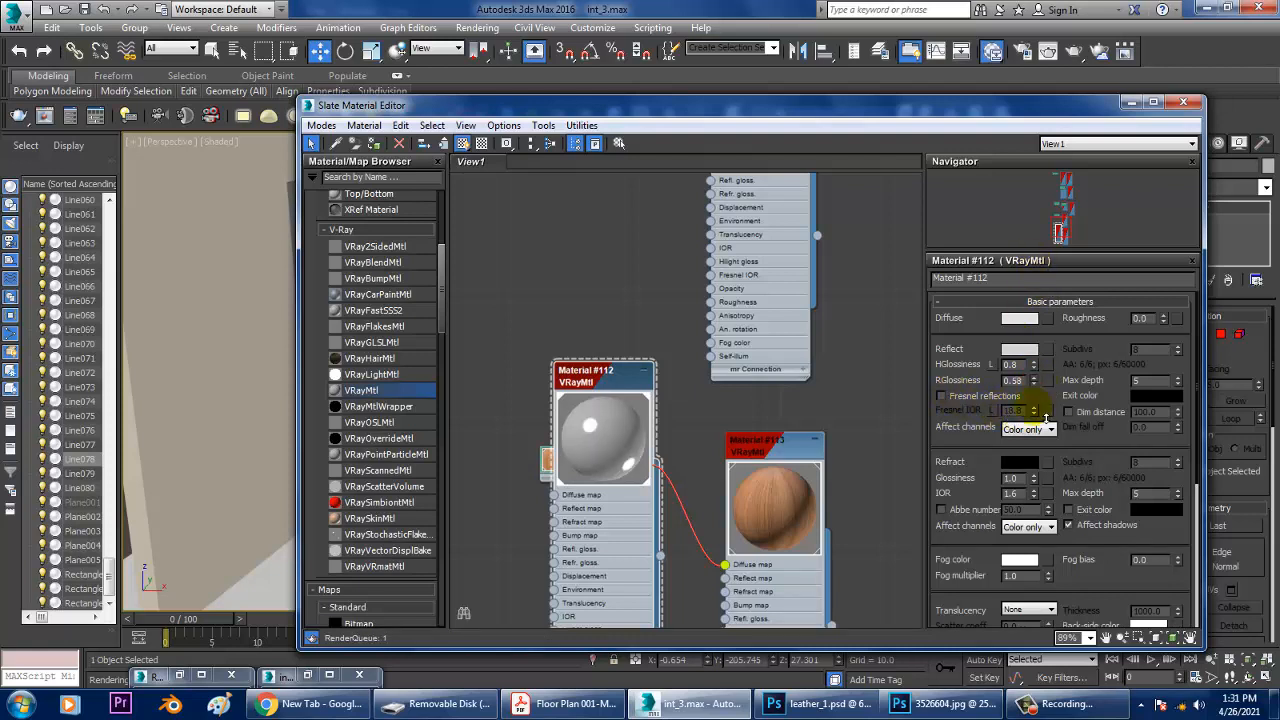
Close the material editor and examine the whole living room for objects that still lack materials.
{"action": "left_click", "coordinate": [1183, 102]}
{"action": "scroll", "coordinate": [800, 350], "scroll_direction": "down", "scroll_amount": 10}
{"action": "scroll", "coordinate": [800, 340], "scroll_direction": "up", "scroll_amount": 15}
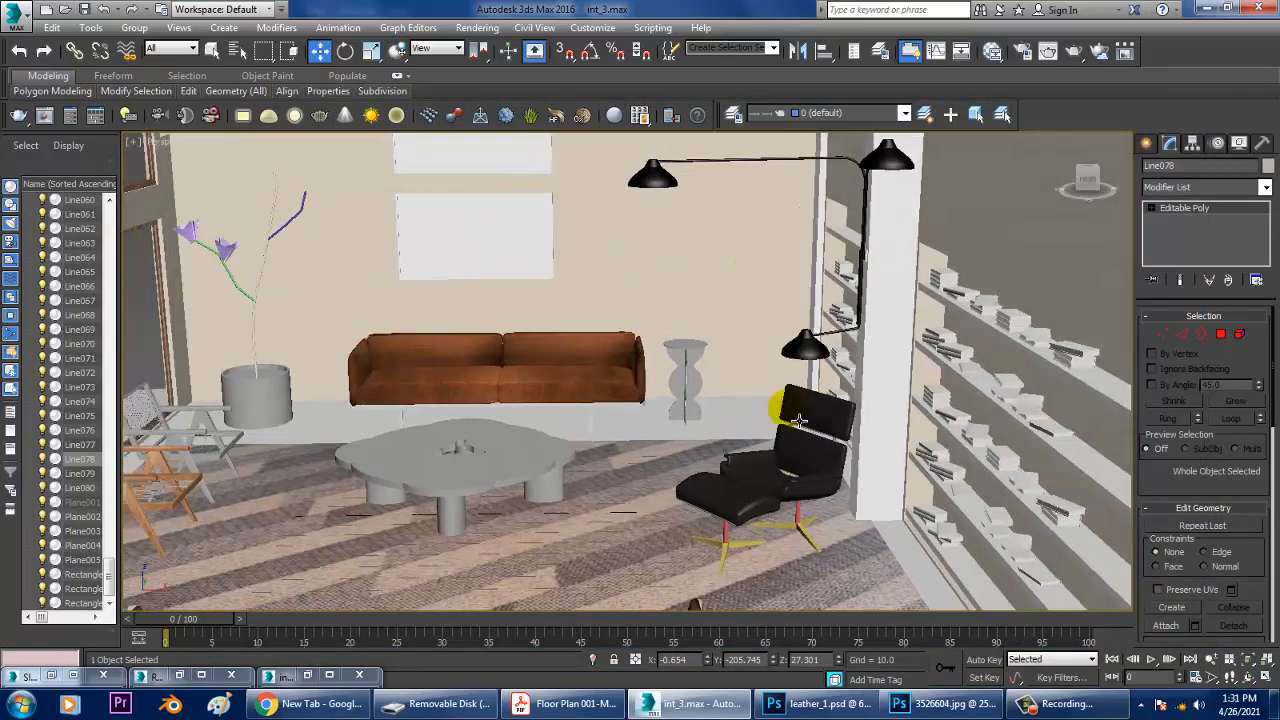
{"action": "middle_click_drag", "start_coordinate": [812, 347], "coordinate": [796, 325]}
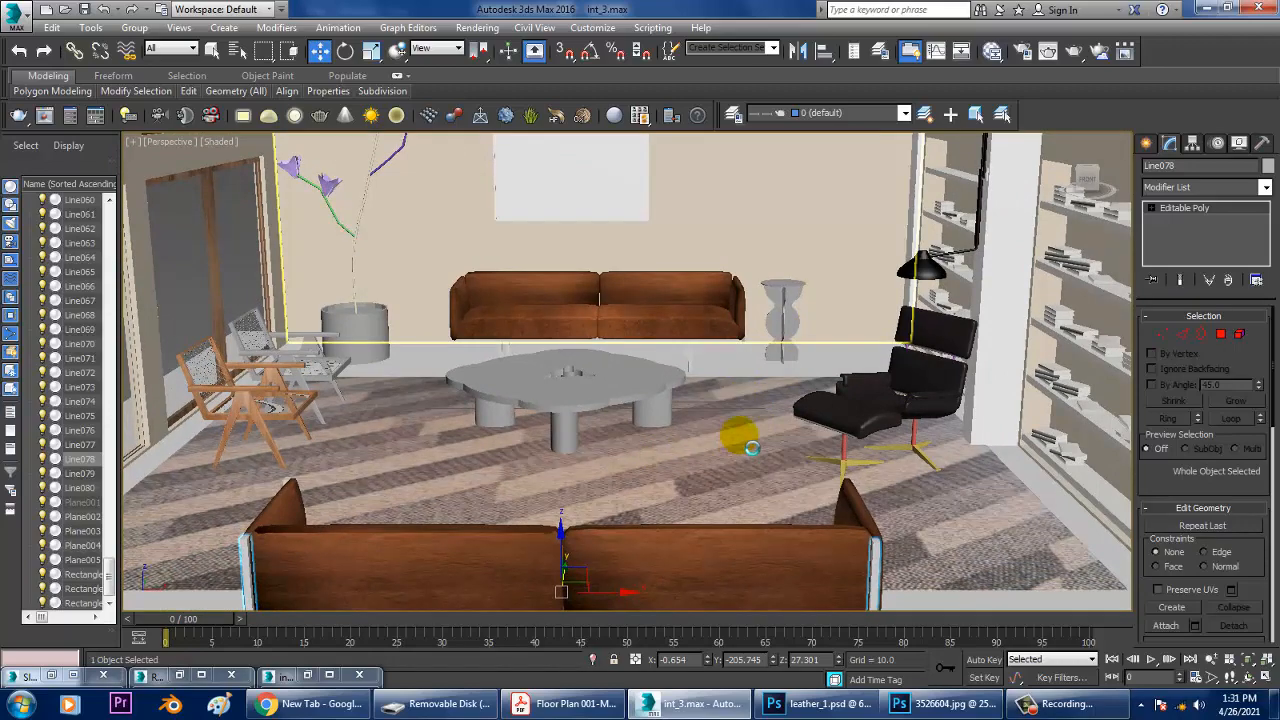
{"action": "scroll", "coordinate": [770, 416], "scroll_direction": "down", "scroll_amount": 3}
{"action": "middle_click_drag", "start_coordinate": [770, 416], "coordinate": [757, 478], "text": "alt"}
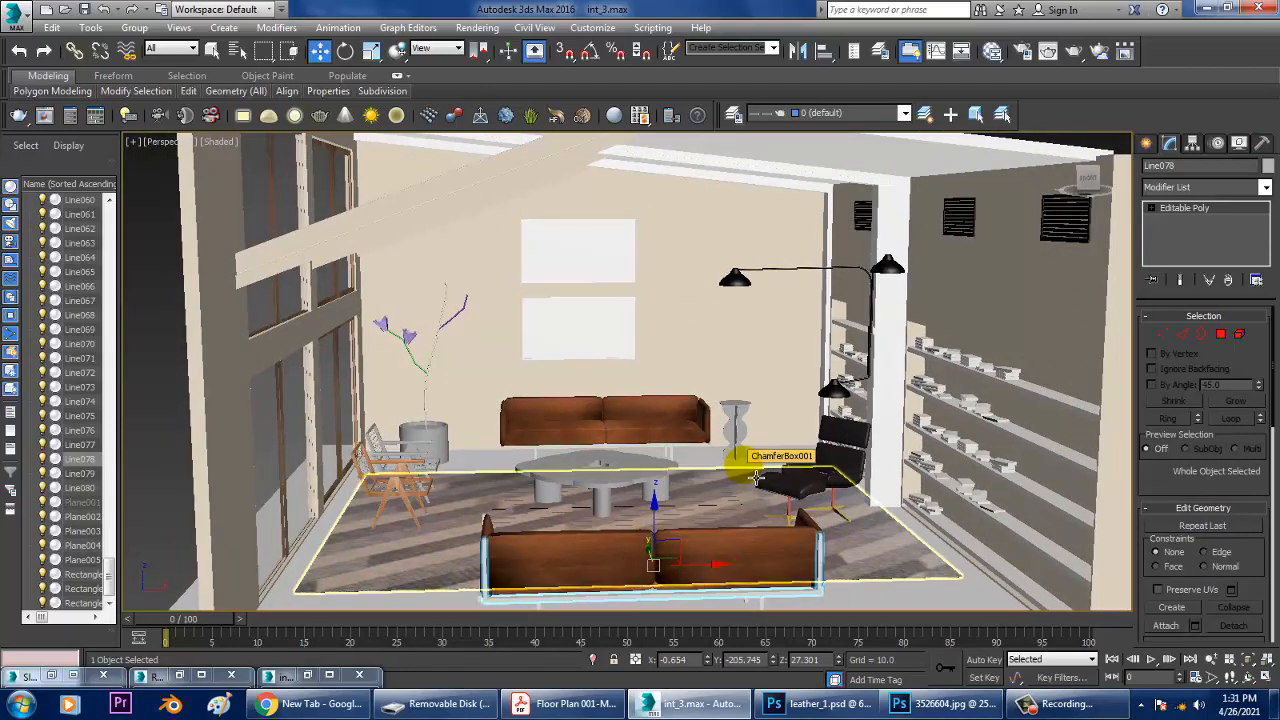